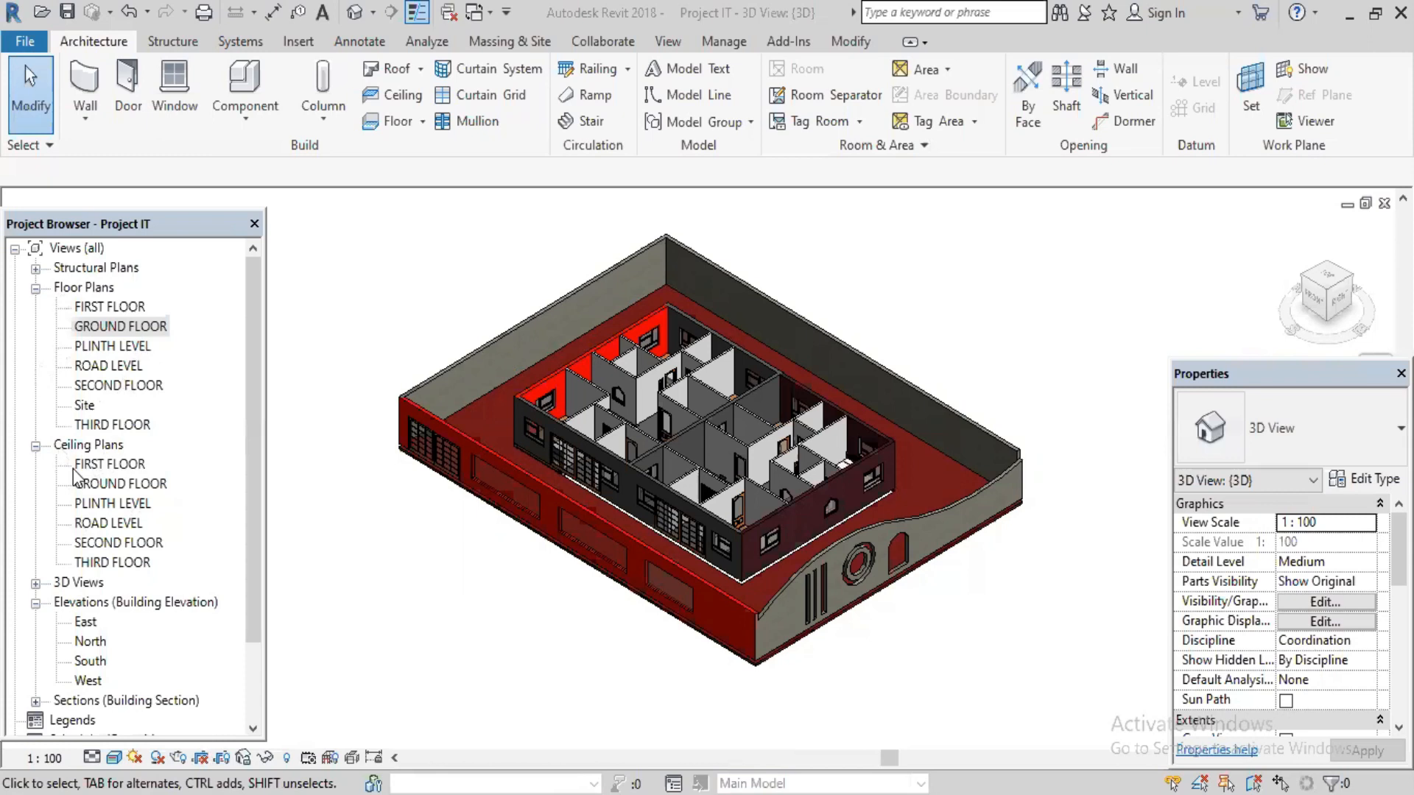
- Open the GROUND FLOOR reflected ceiling plan and bring the building layout into view
left_click(140, 486)
double_click(139, 486)
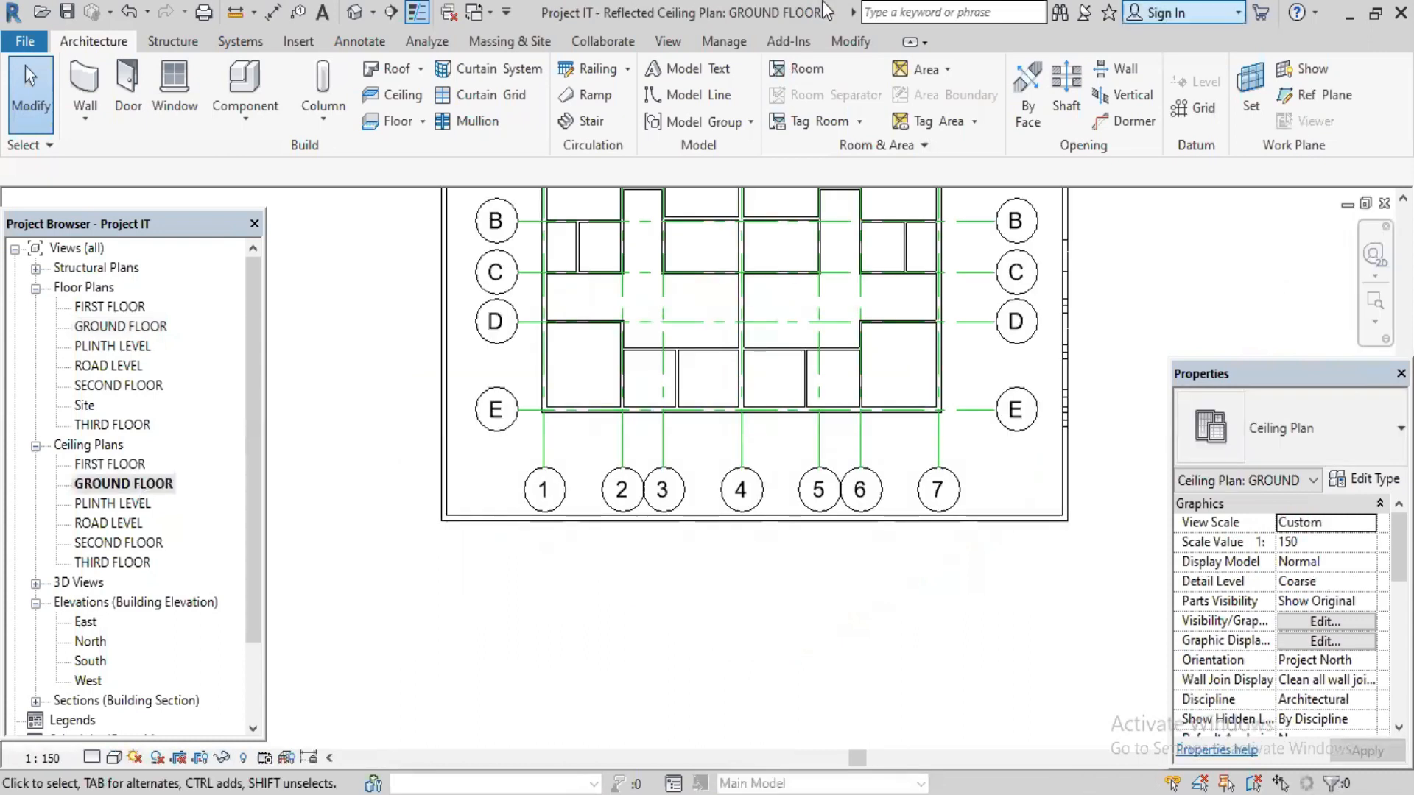
scroll(956, 597, "down", 2)
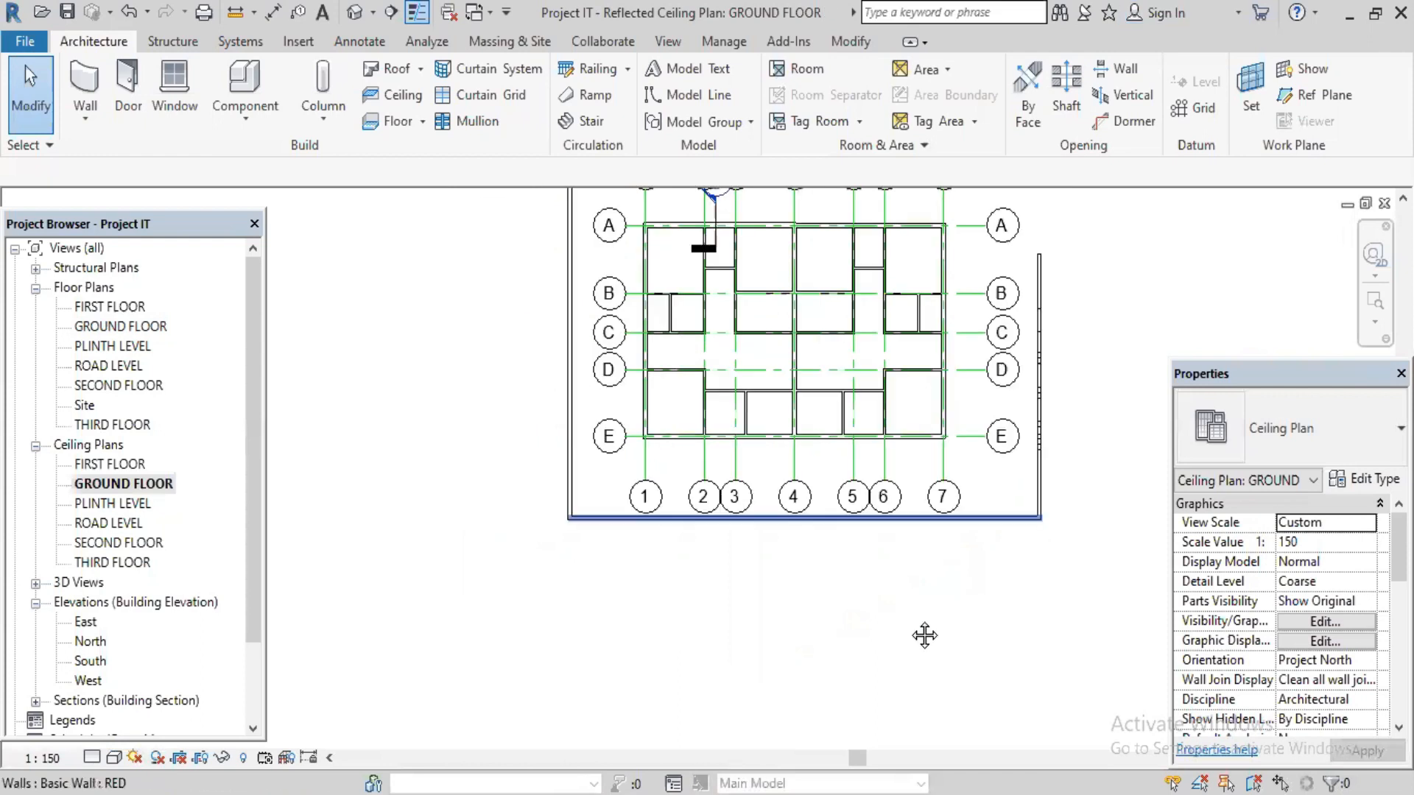
middle_click_drag(925, 635, 880, 715)
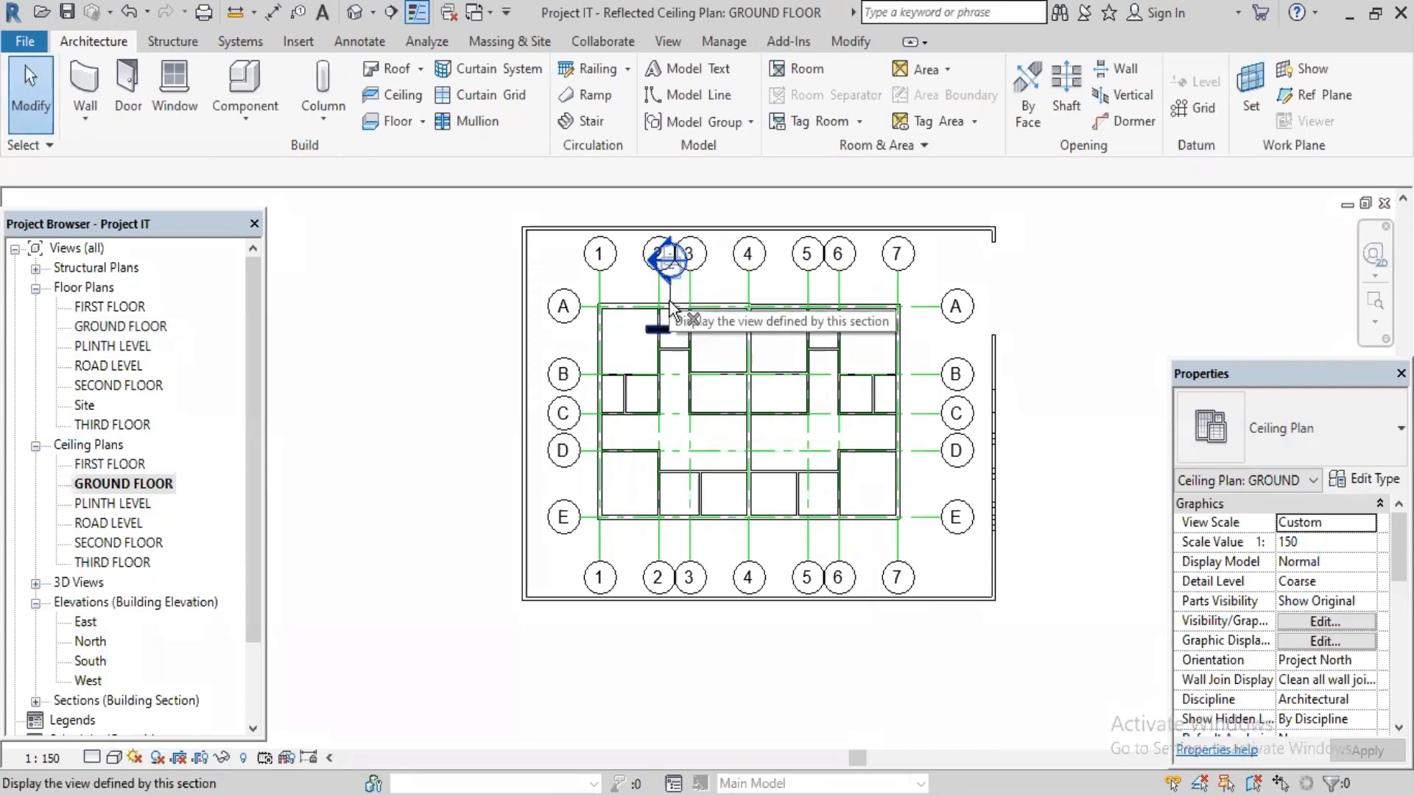
scroll(670, 301, "up", 3)
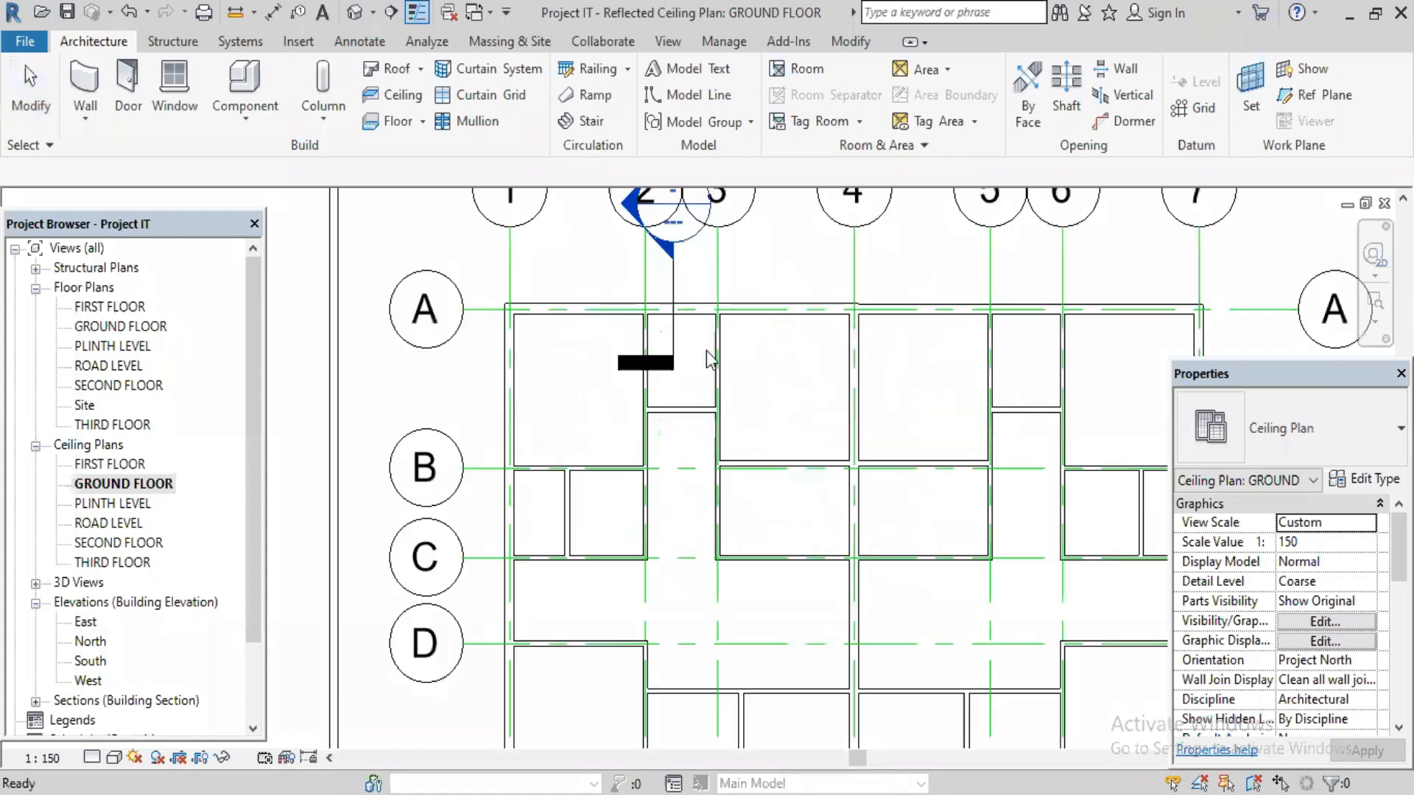
left_click(627, 338)
scroll(803, 383, "down", 1)
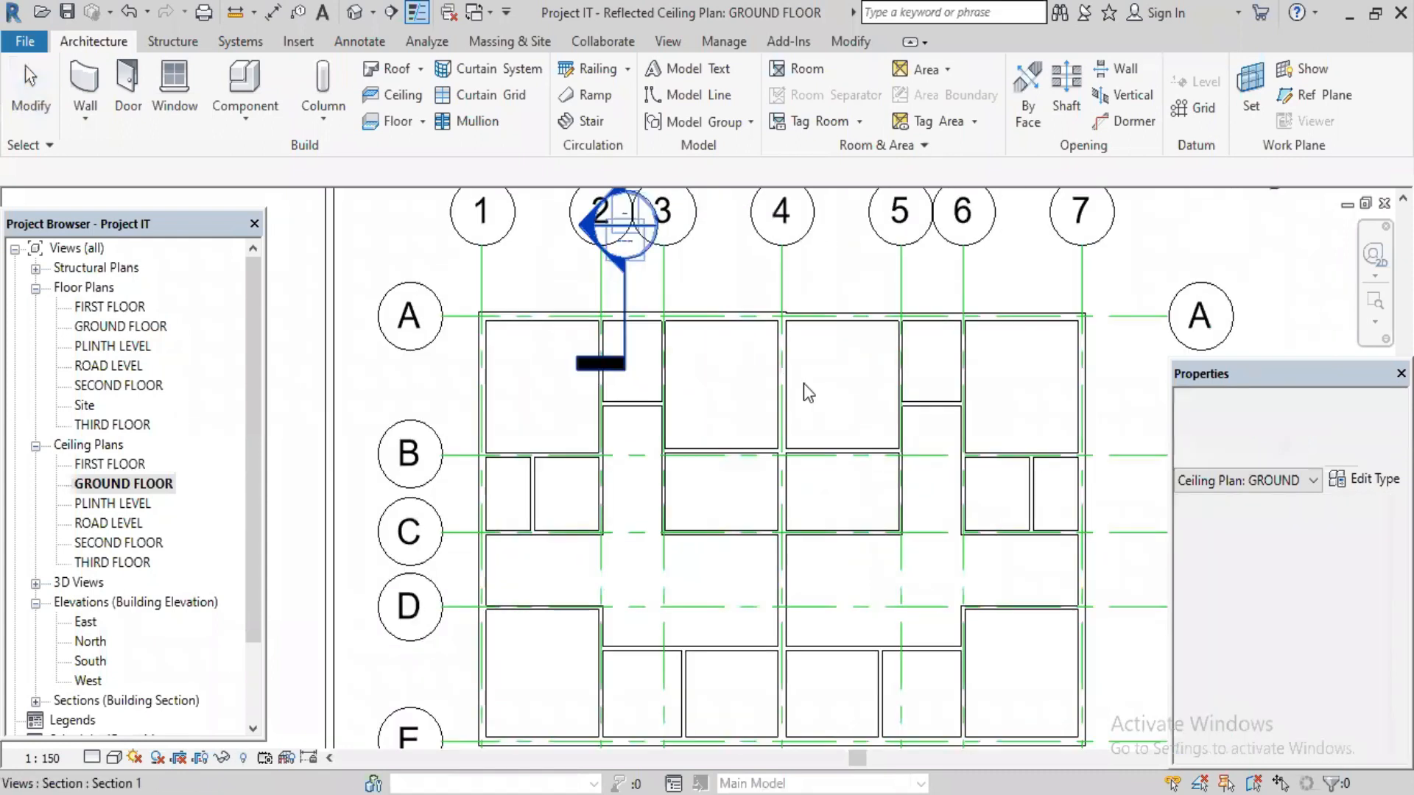
middle_click_drag(782, 345, 768, 330)
scroll(768, 330, "down", 3)
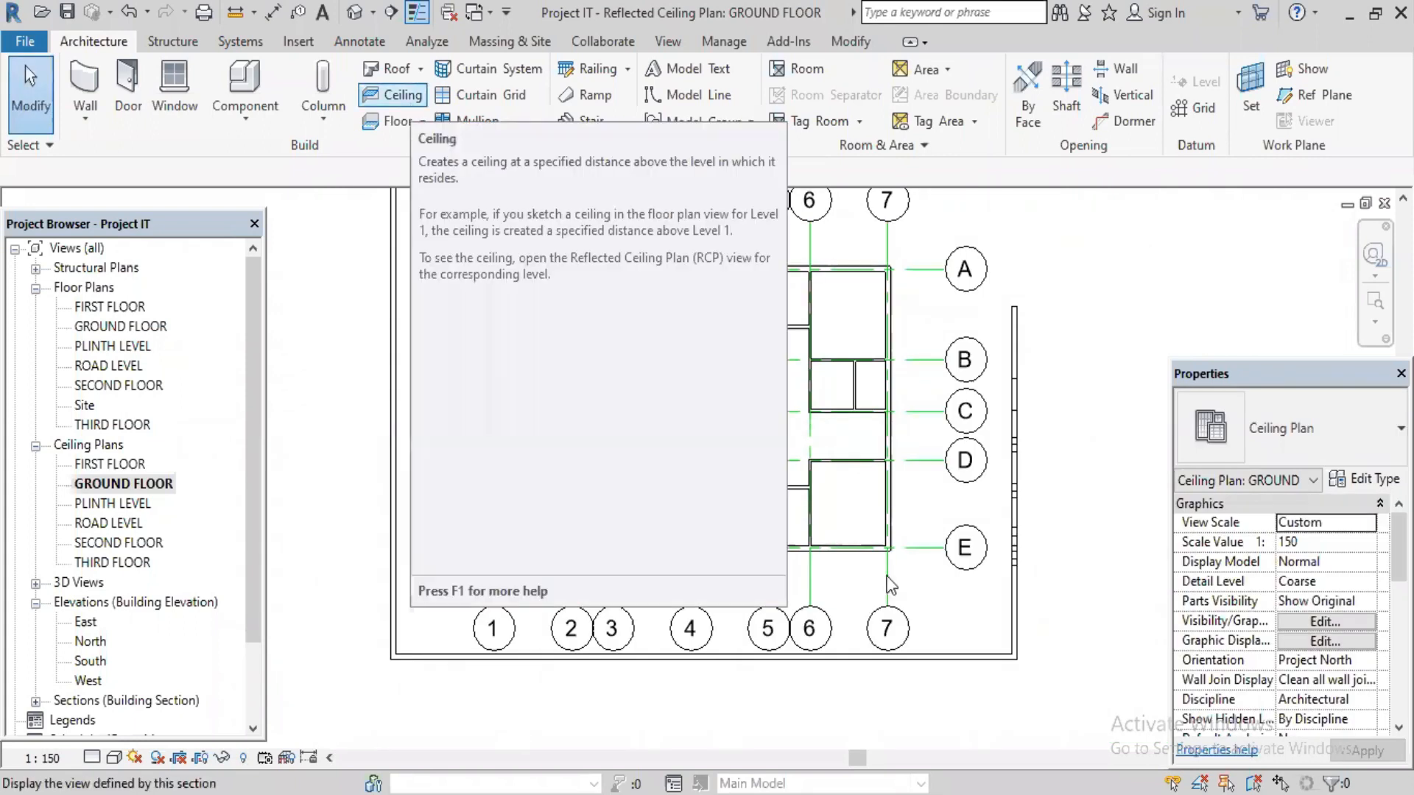
- Select all grid lines in the ceiling plan and temporarily hide the Grids category
left_click(886, 580)
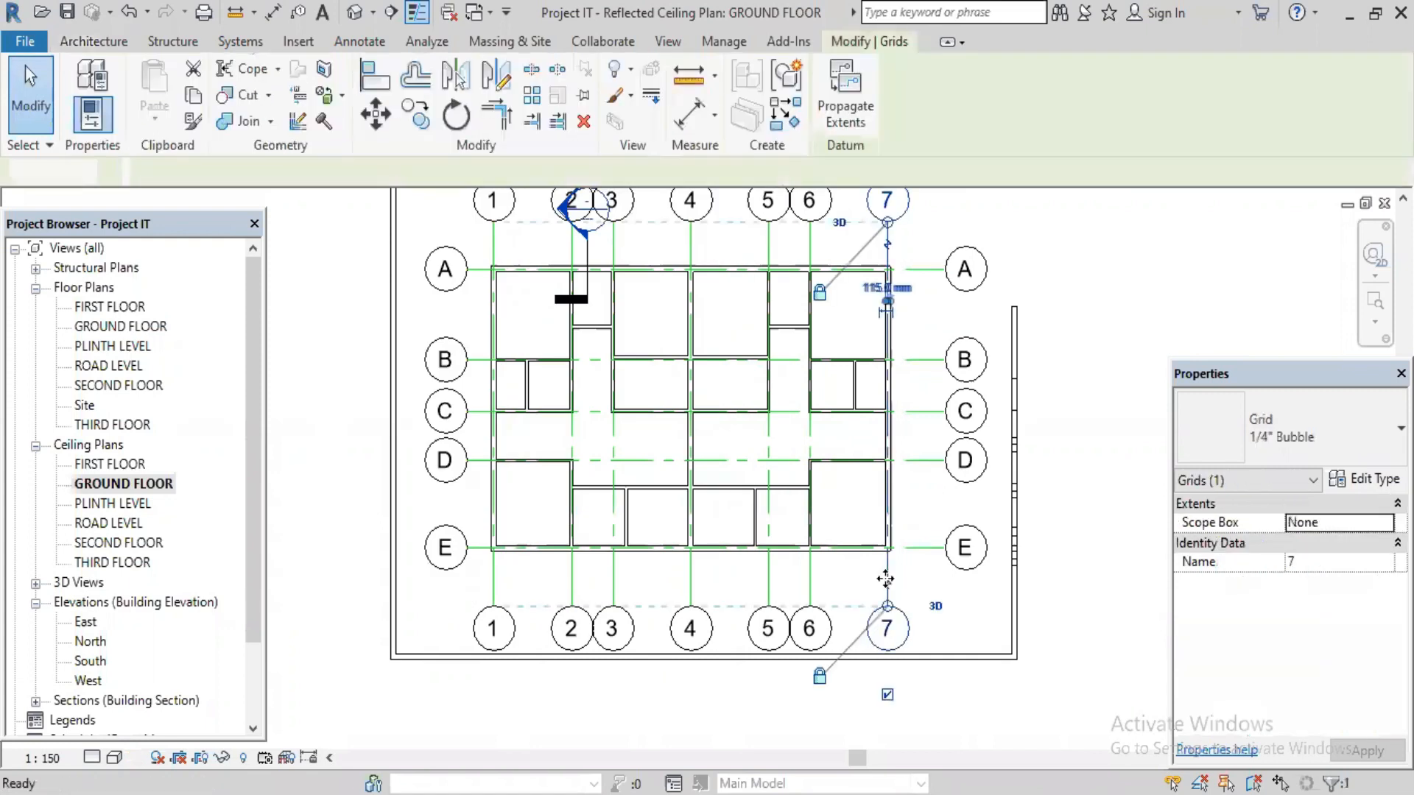
key("s")
key("a")
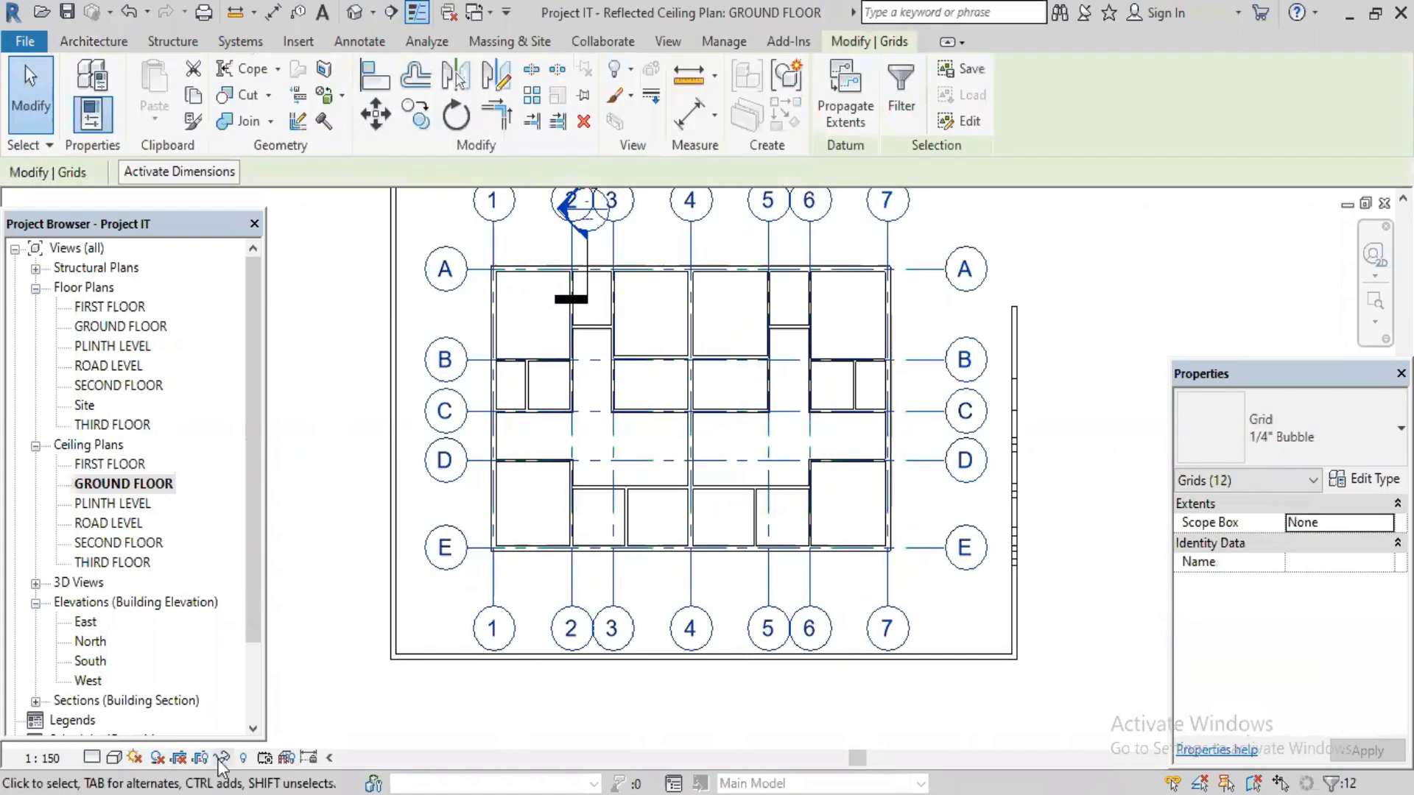
left_click(222, 758)
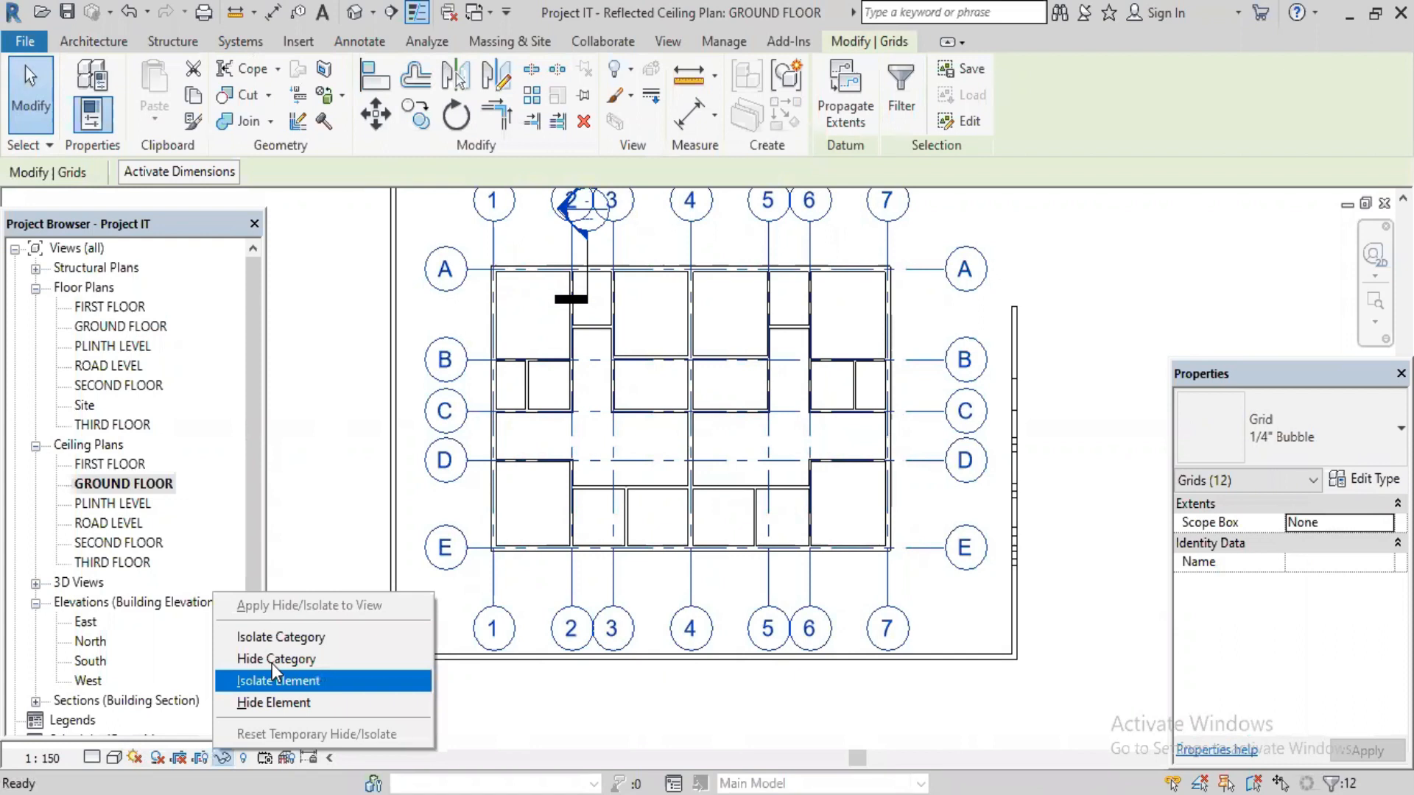
left_click(383, 660)
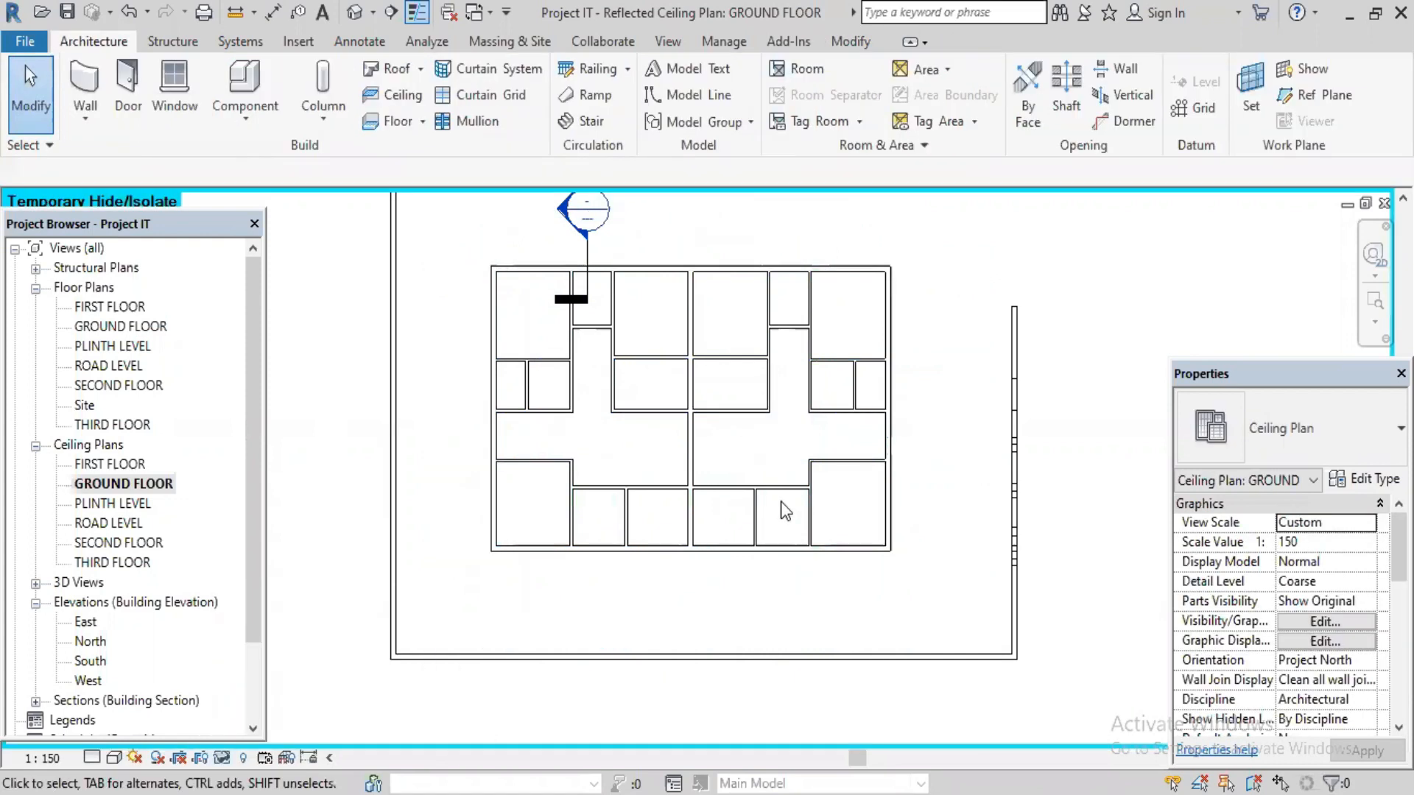
- Place automatic 2' x 4' ACT System ceilings in the four corner rooms and the two upper middle rooms
scroll(801, 576, "down", 2)
scroll(637, 372, "down", 1)
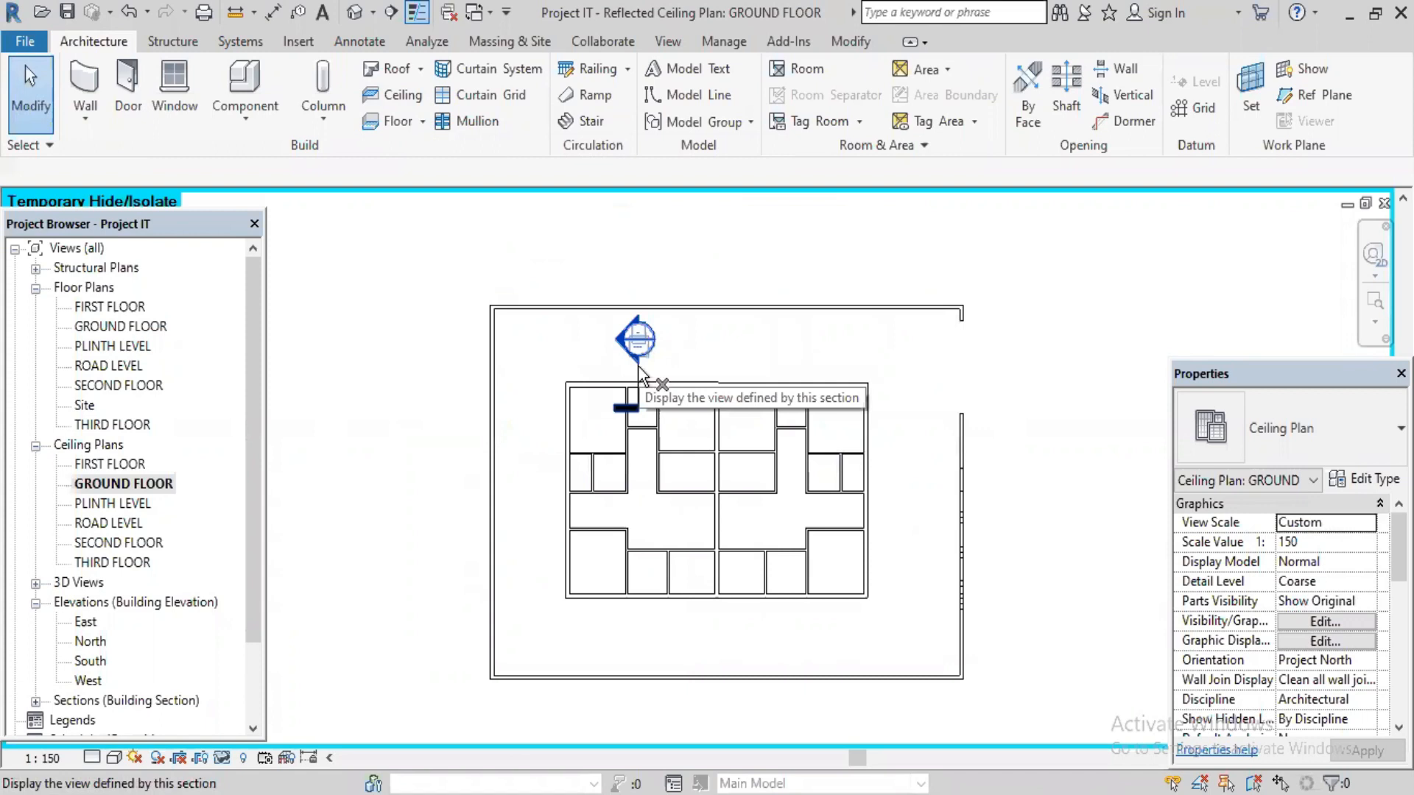
double_click(638, 367)
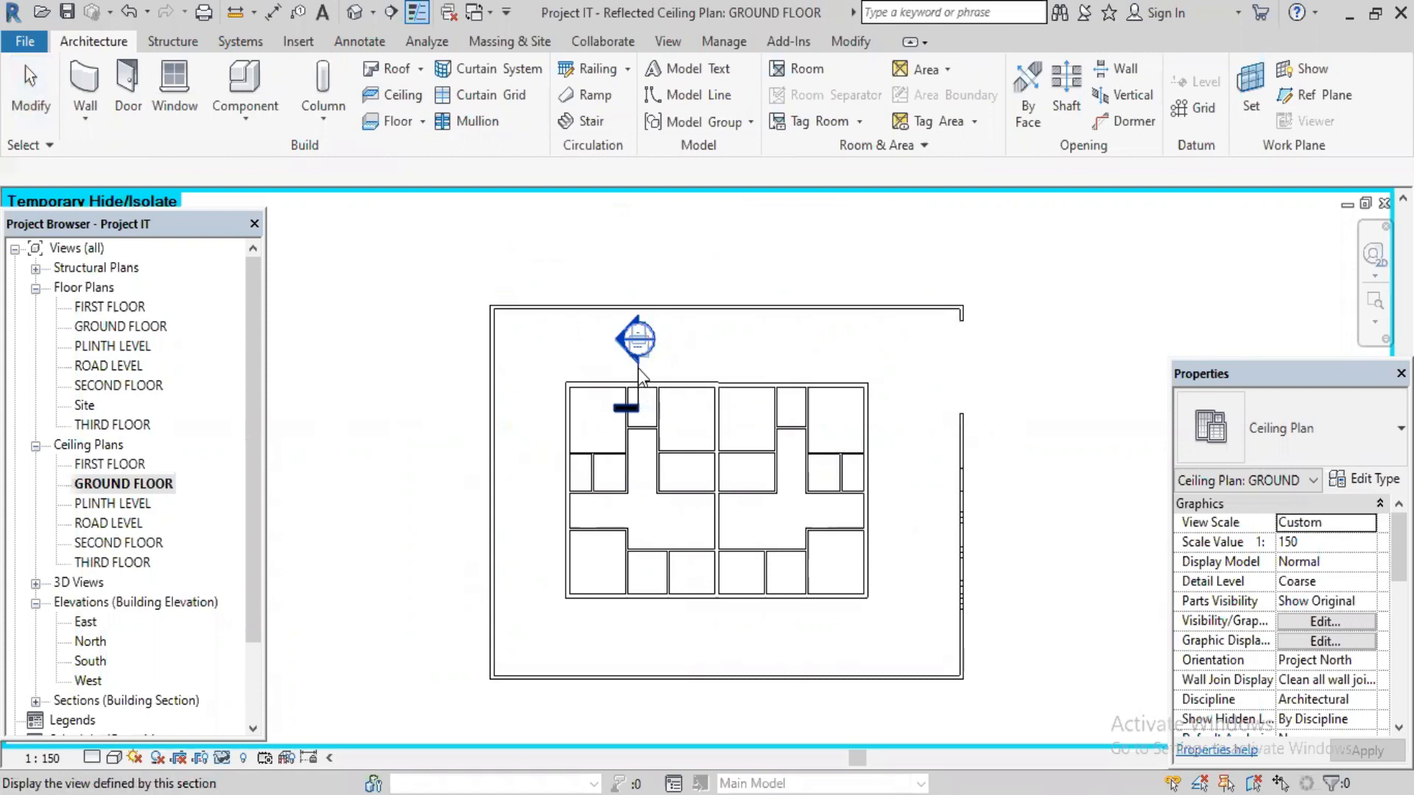
left_click(402, 95)
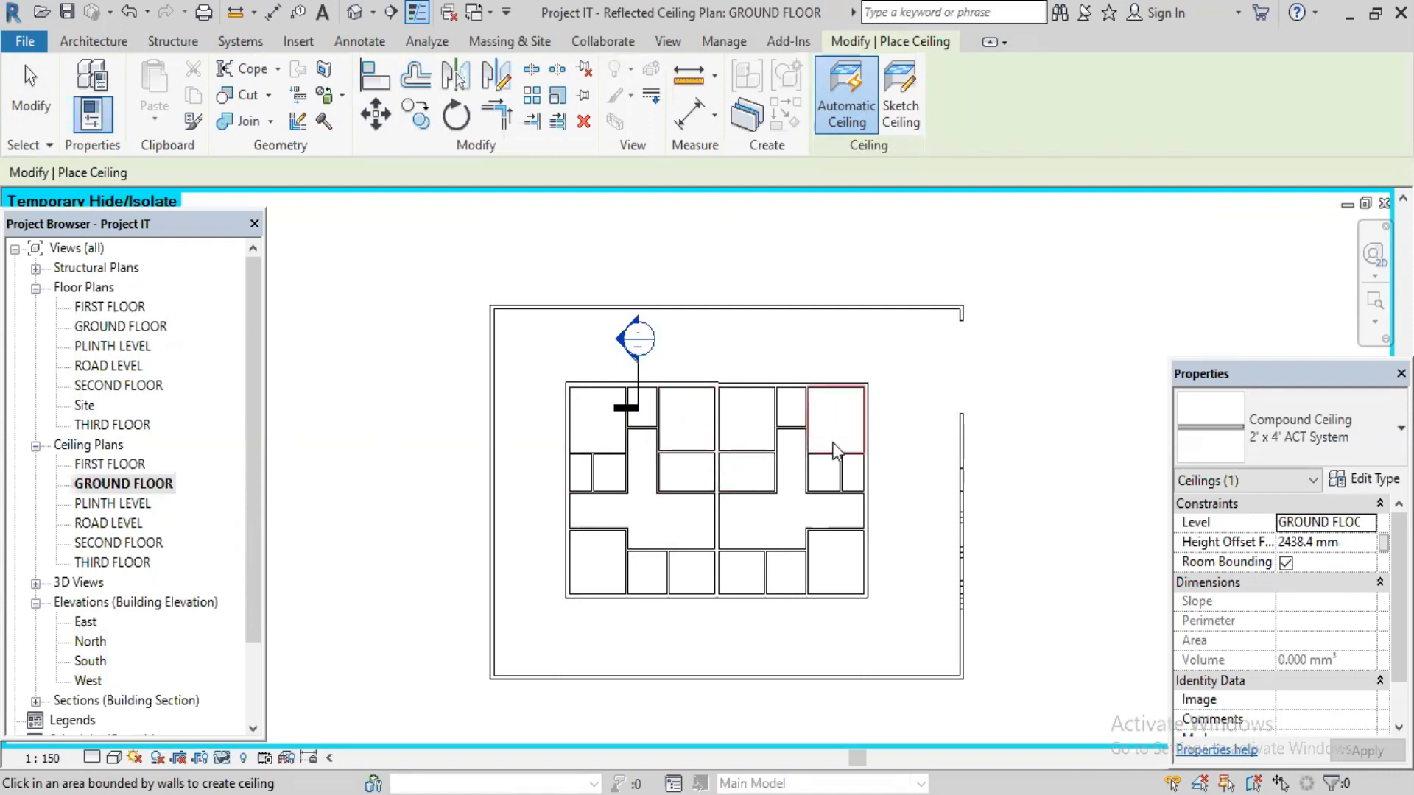
left_click(596, 546)
left_click(848, 587)
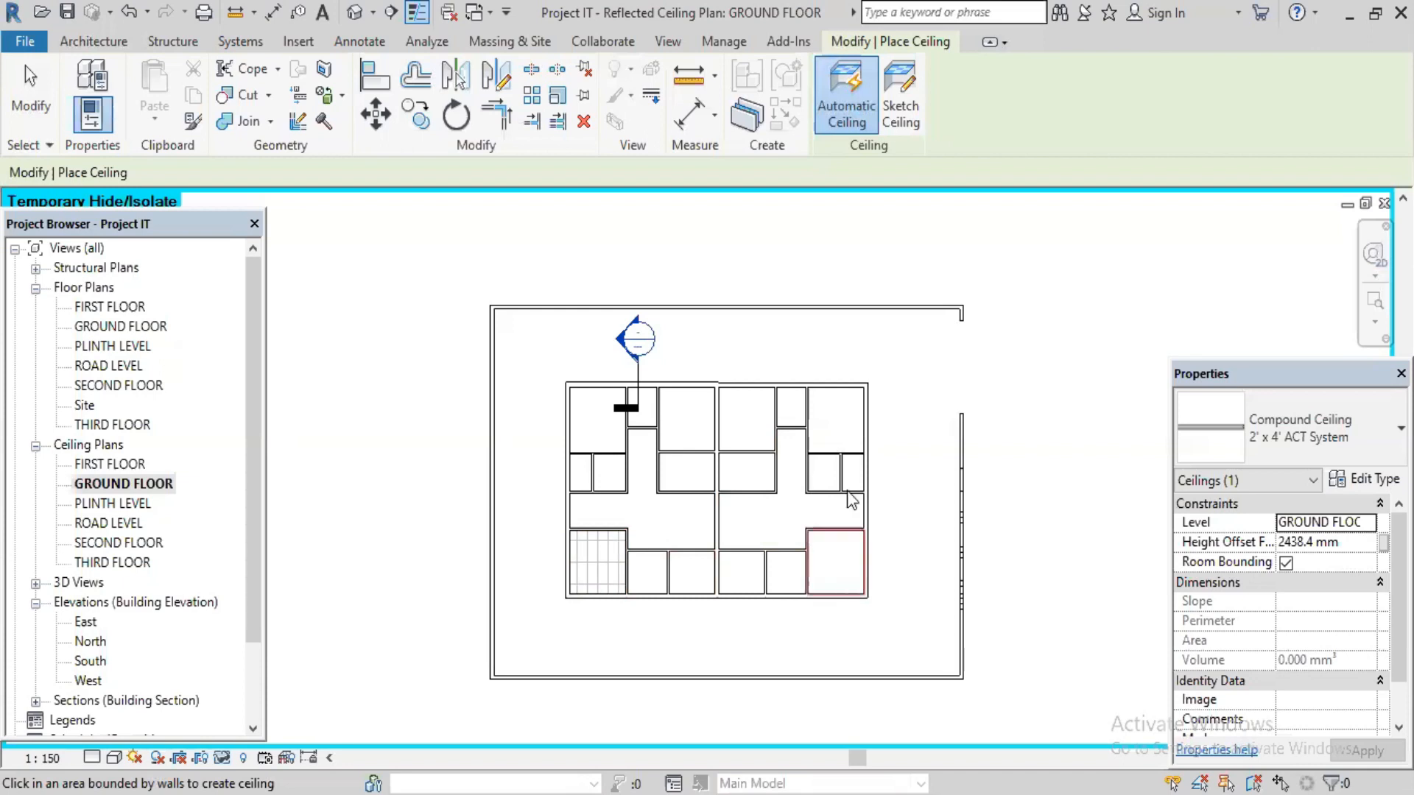
left_click(849, 419)
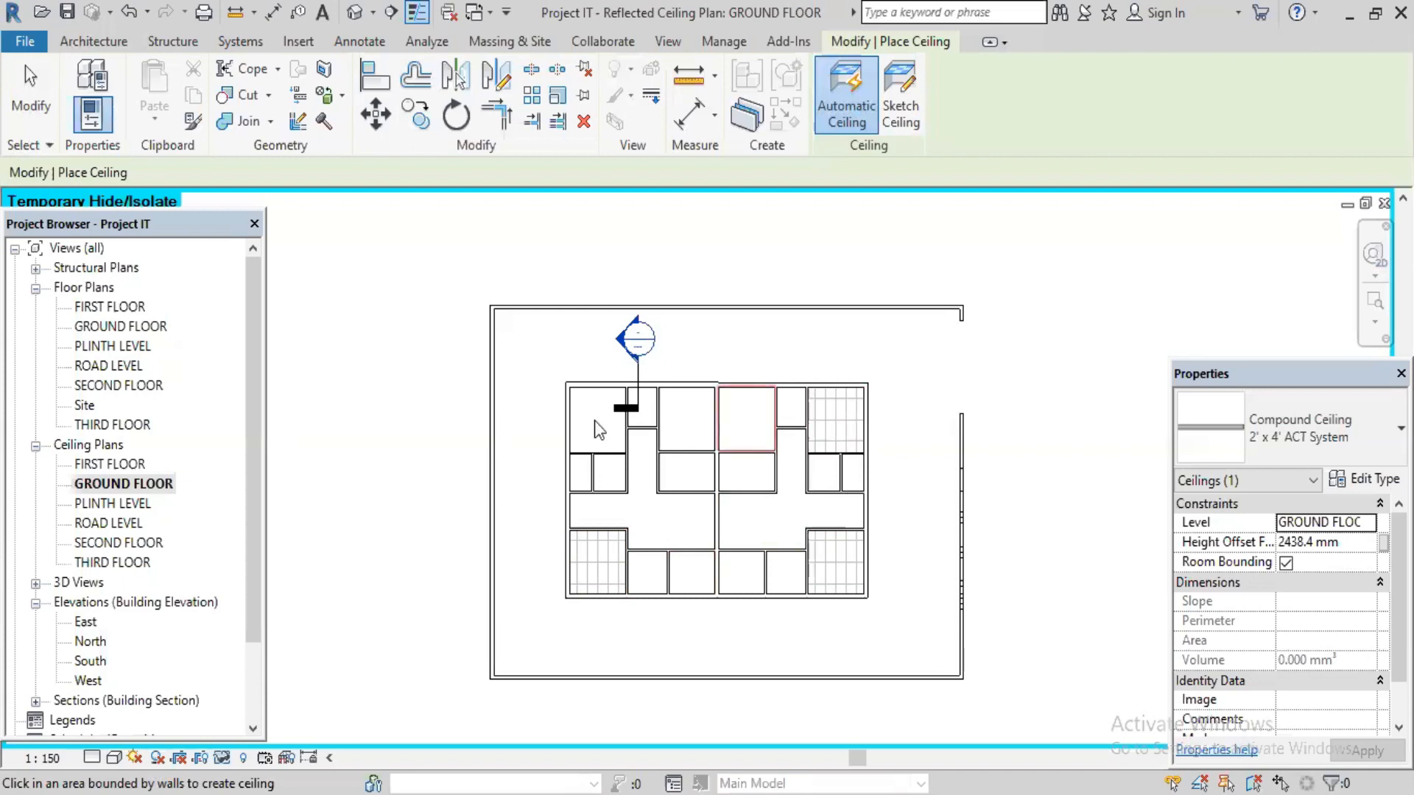
left_click(696, 417)
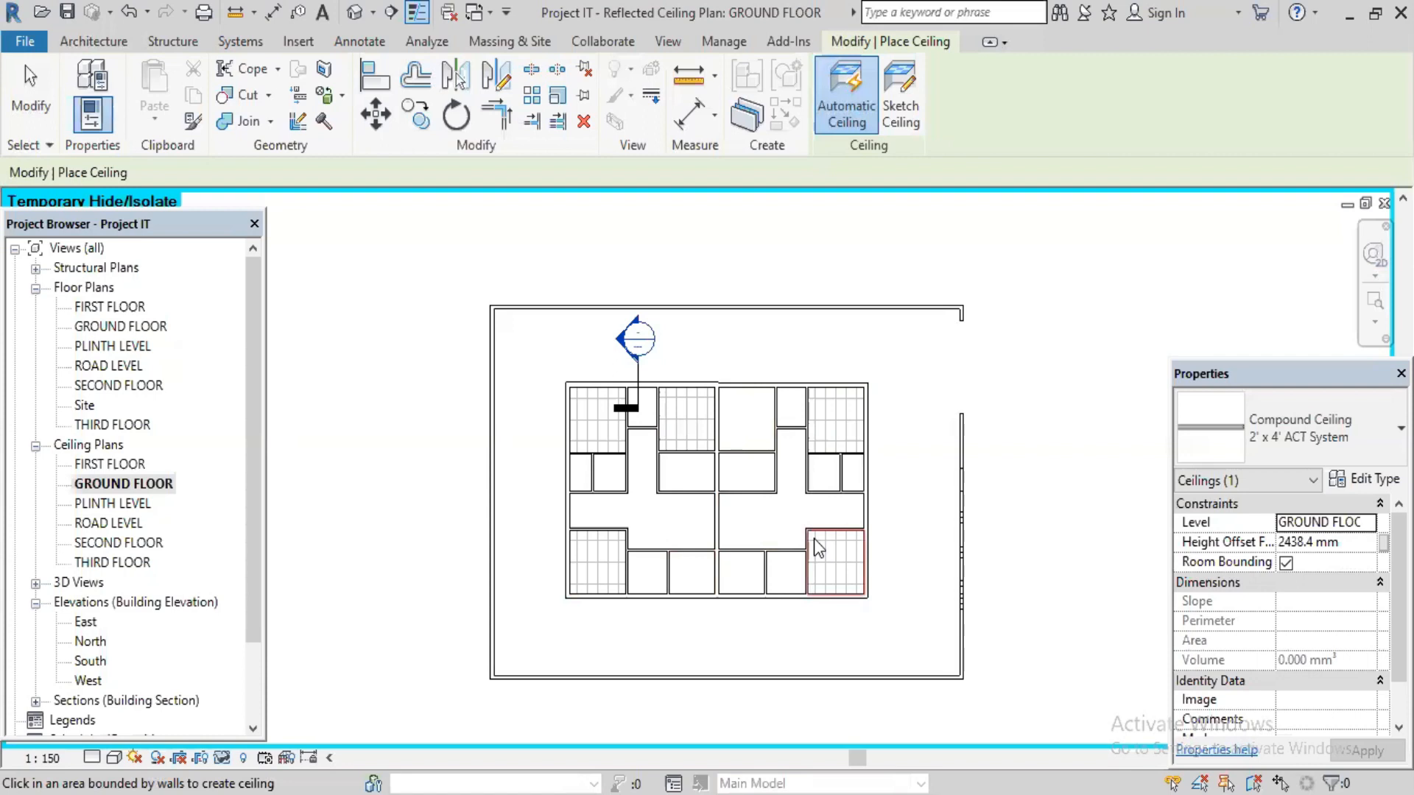
left_click(746, 444)
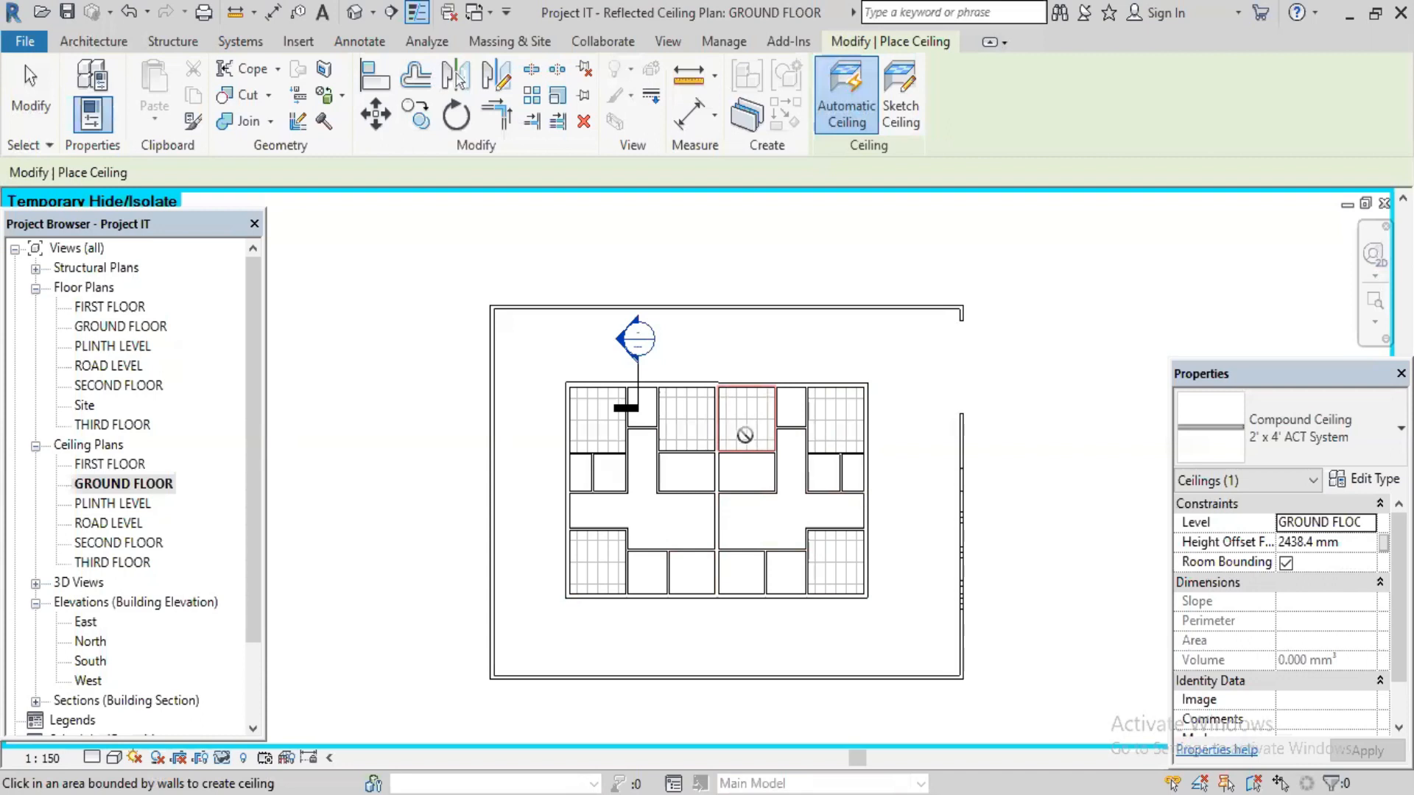
- Place an automatic 2' x 4' ACT System ceiling in the large open hall of the right-hand unit
scroll(863, 513, "up", 3)
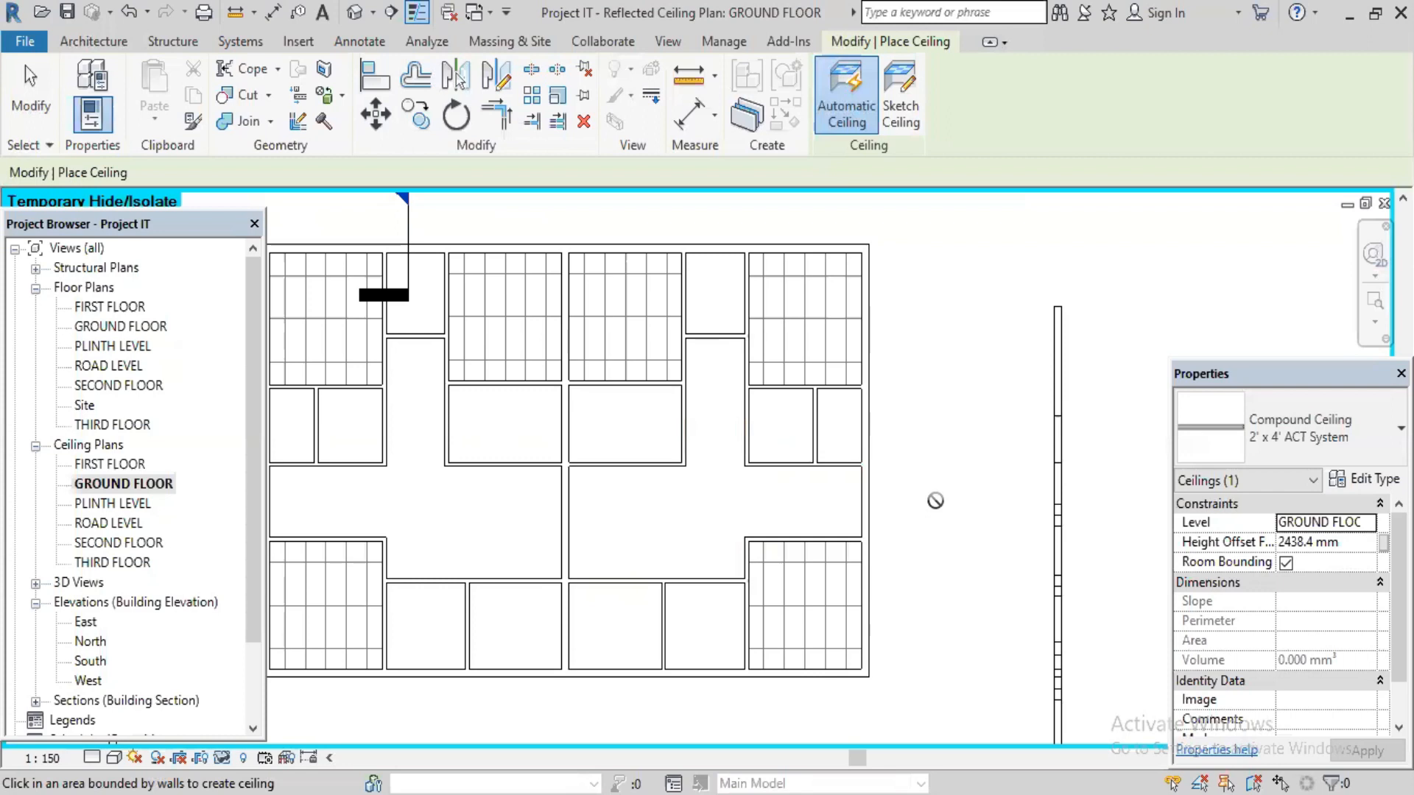
key("Escape")
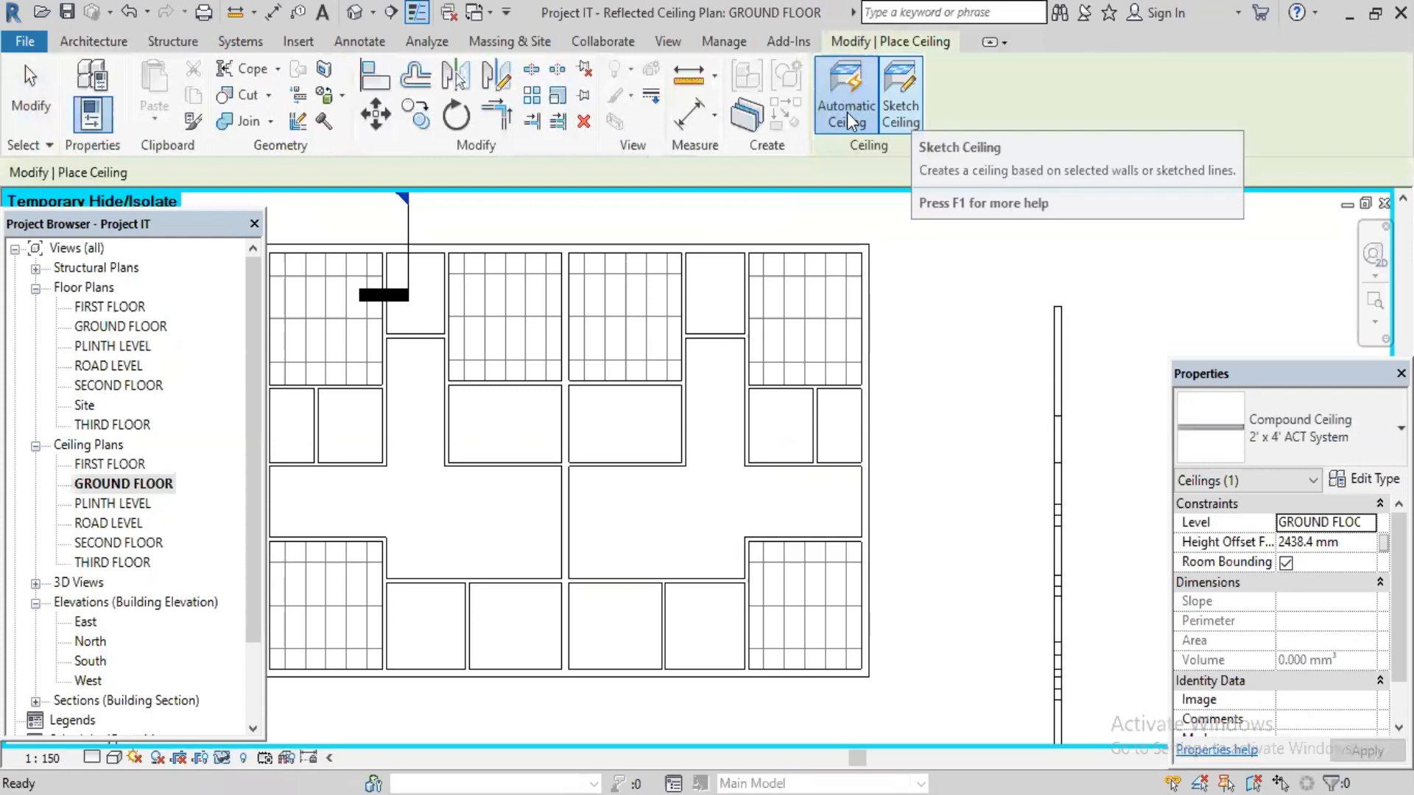
left_click(675, 514)
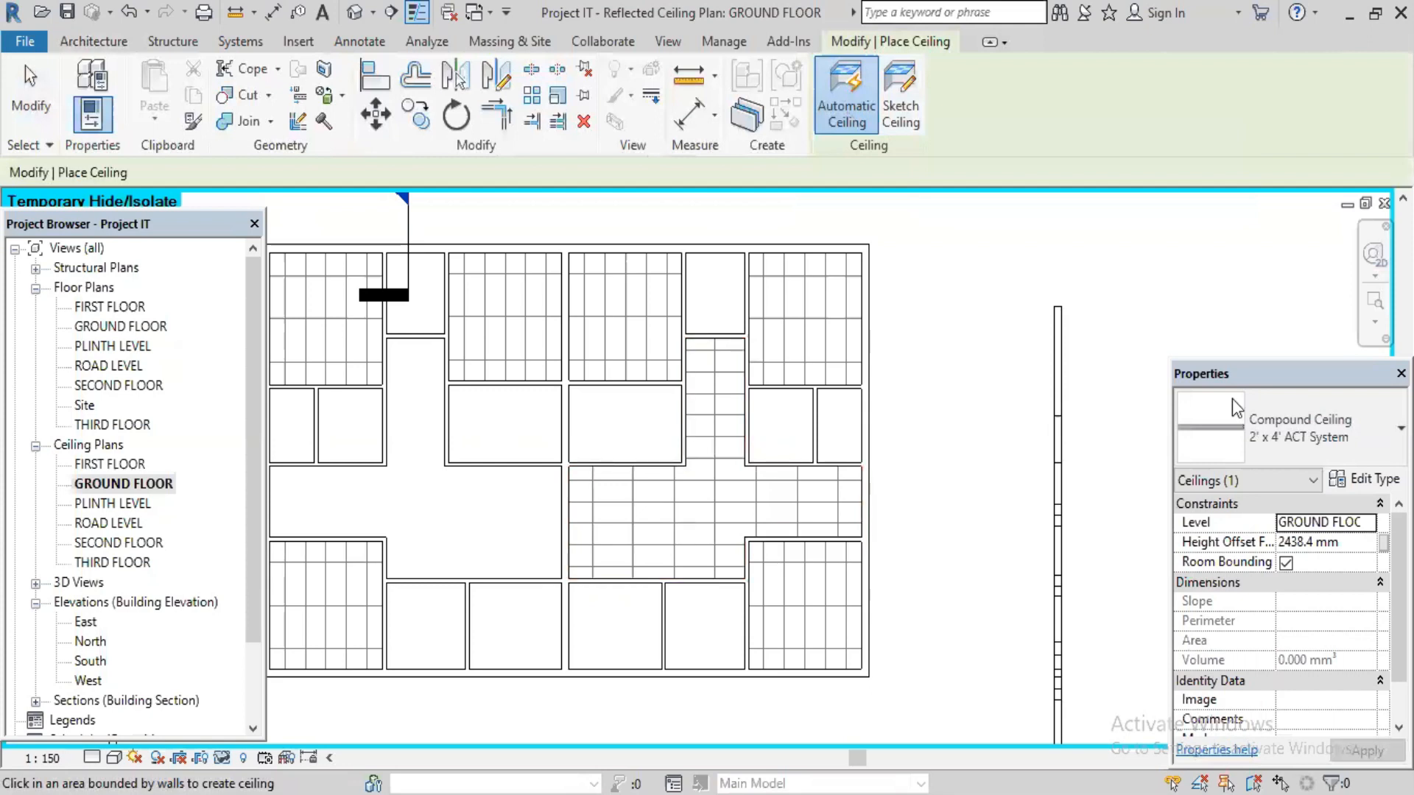
- Change the ceiling type to 2' x 2' ACT System and place automatic ceilings in the two central rooms above the halls
left_click(1328, 442)
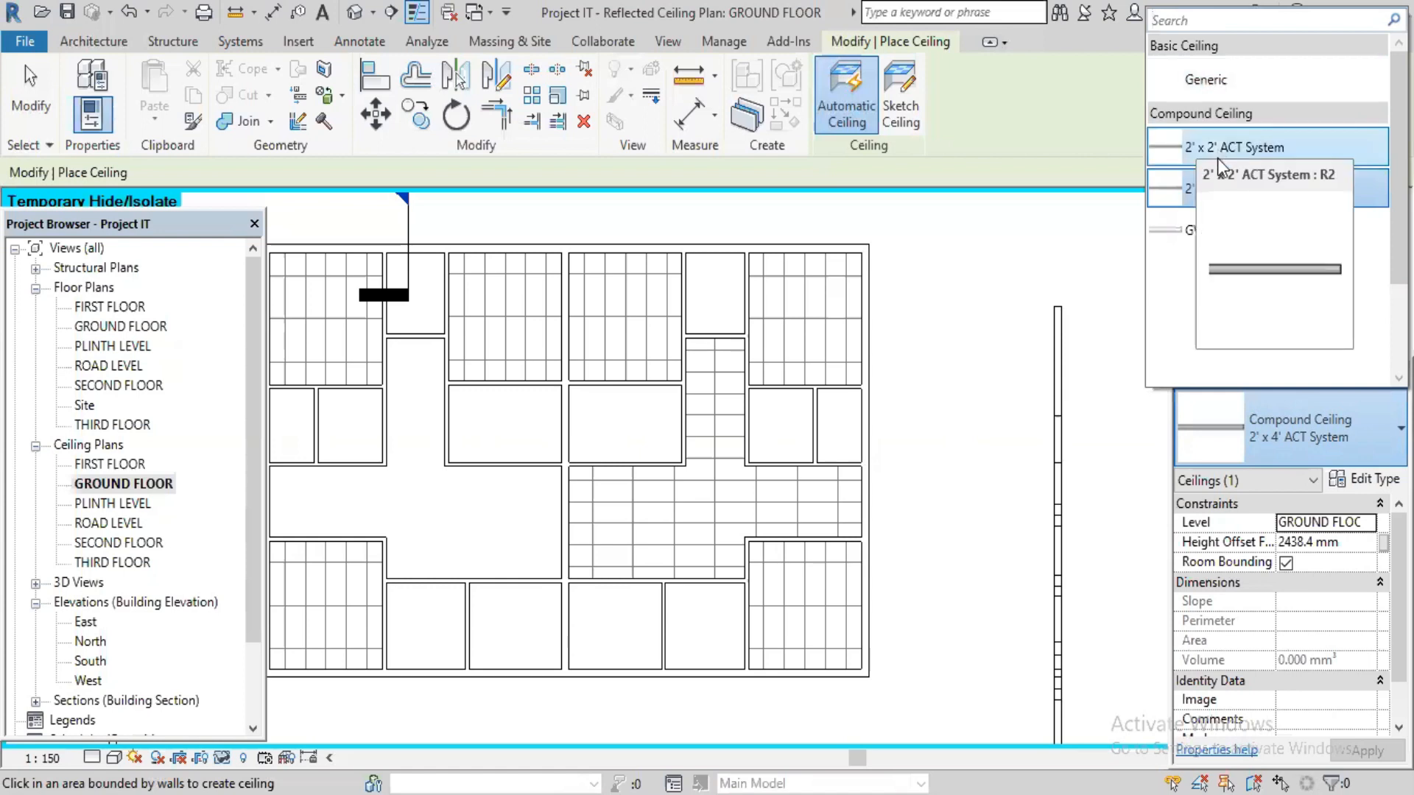
left_click(628, 530)
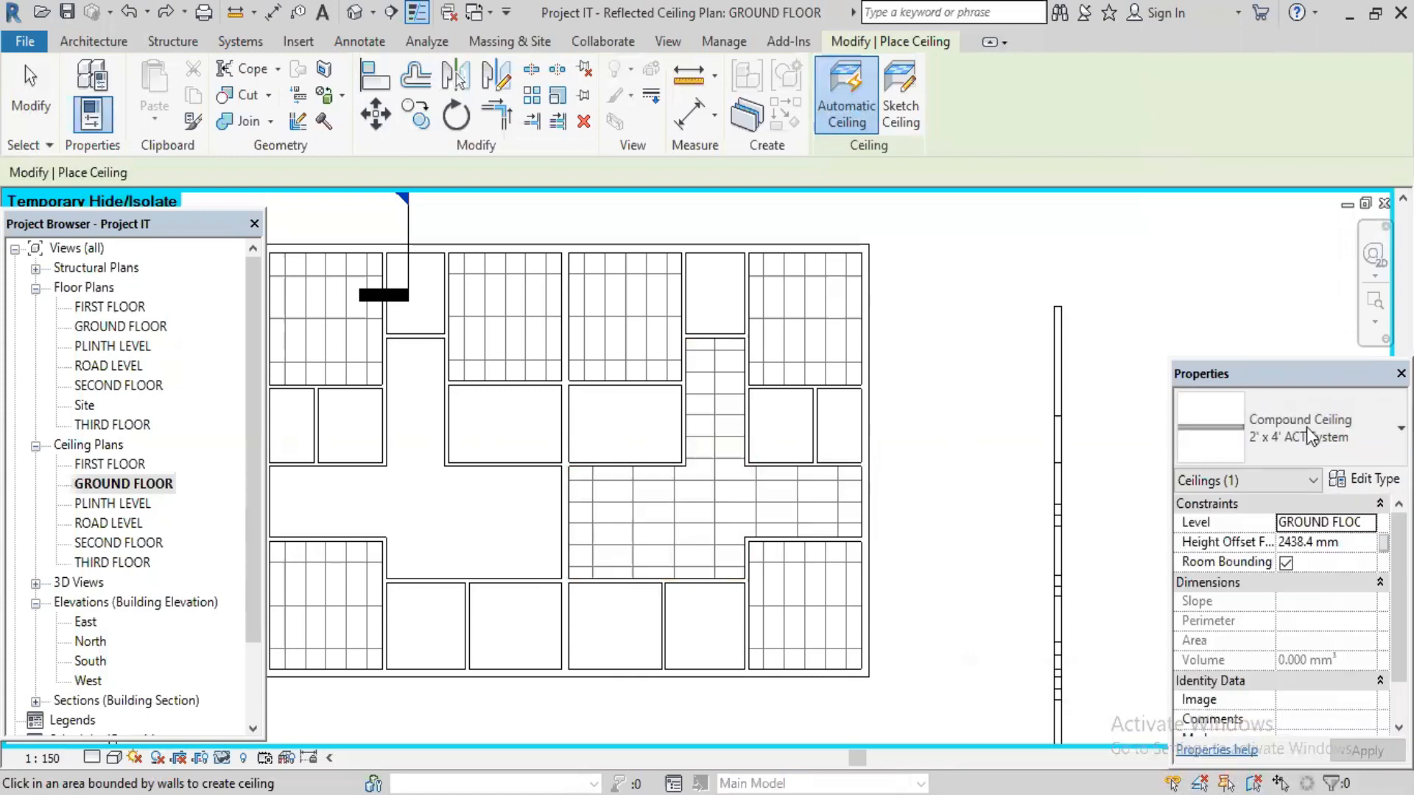
left_click(1307, 427)
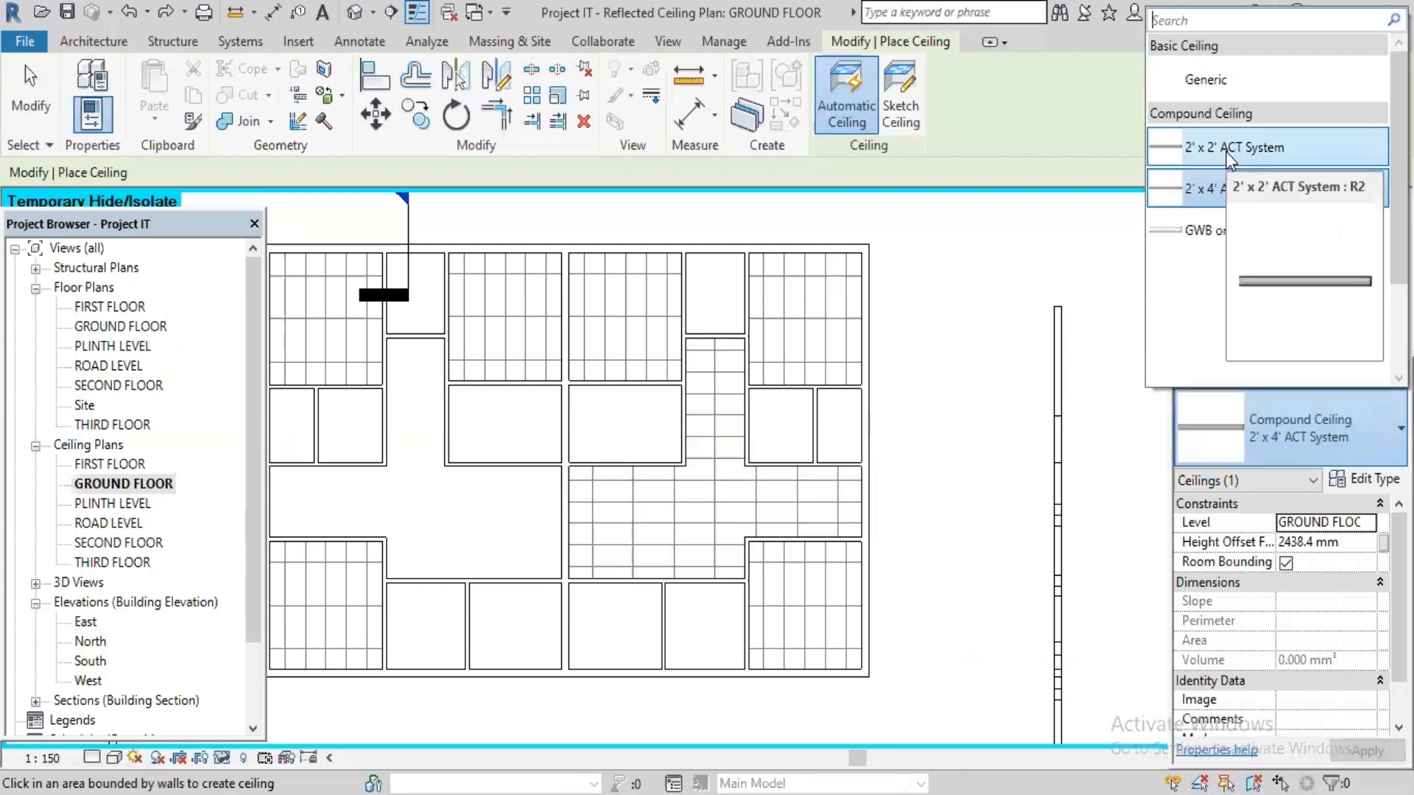
left_click(640, 421)
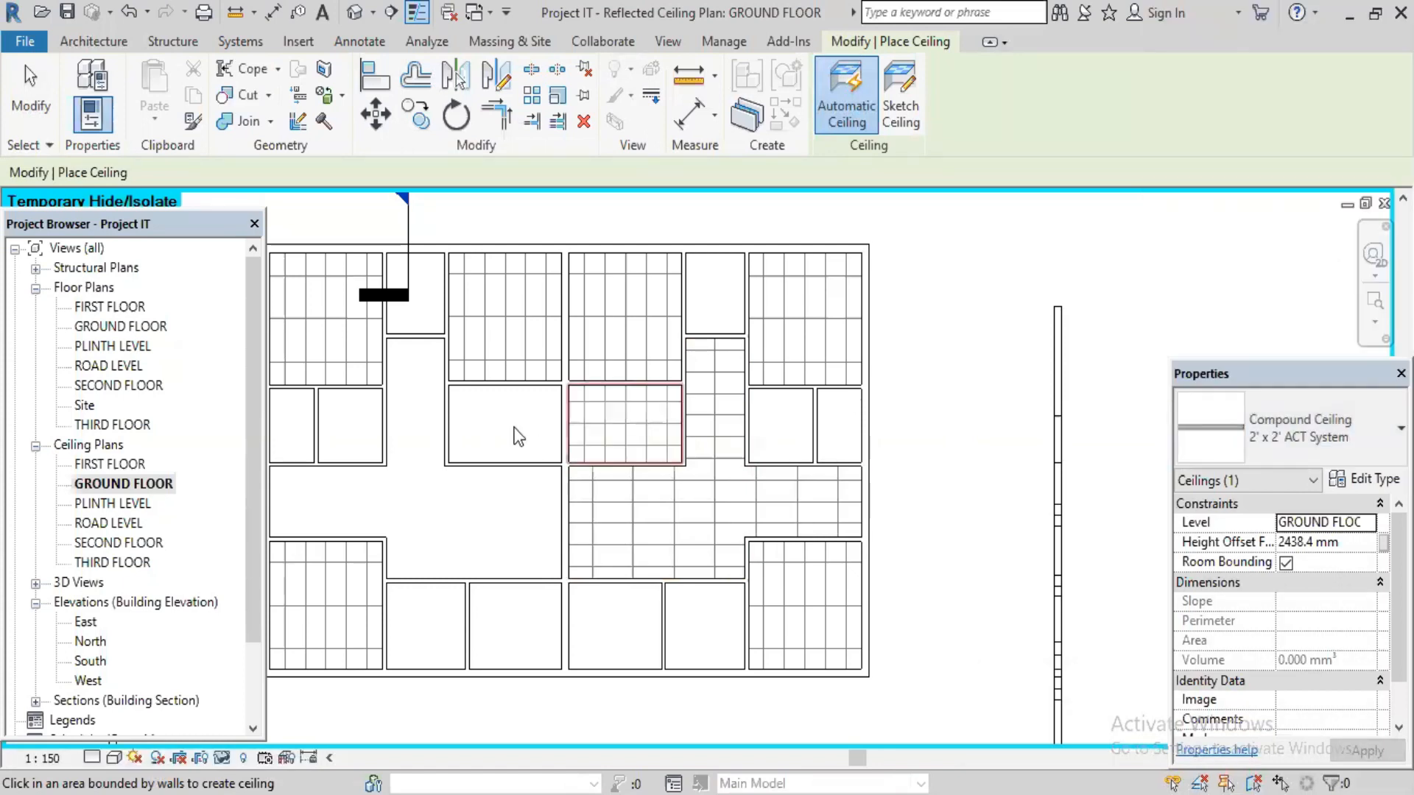
left_click(542, 432)
scroll(661, 515, "up", 3)
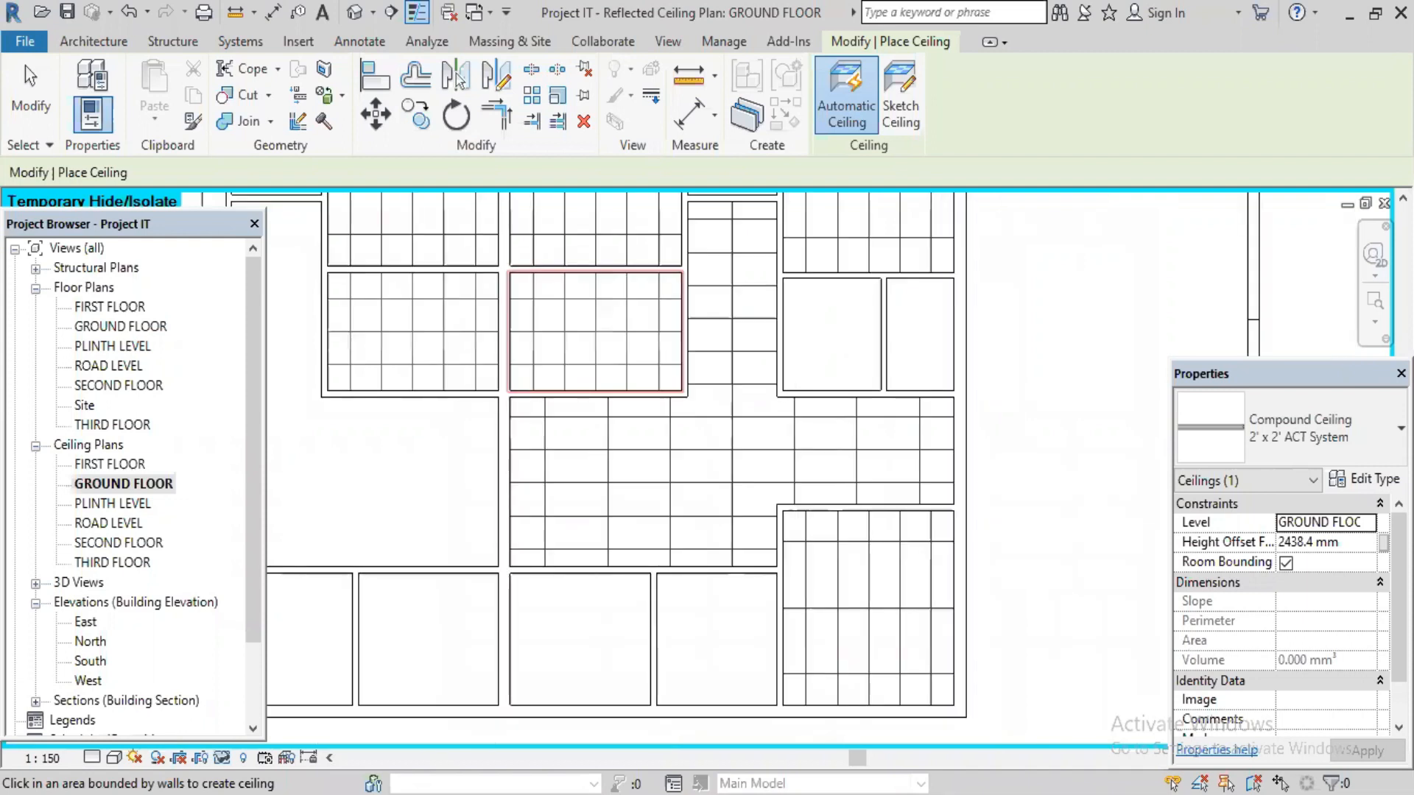
mouse_move(838, 794)
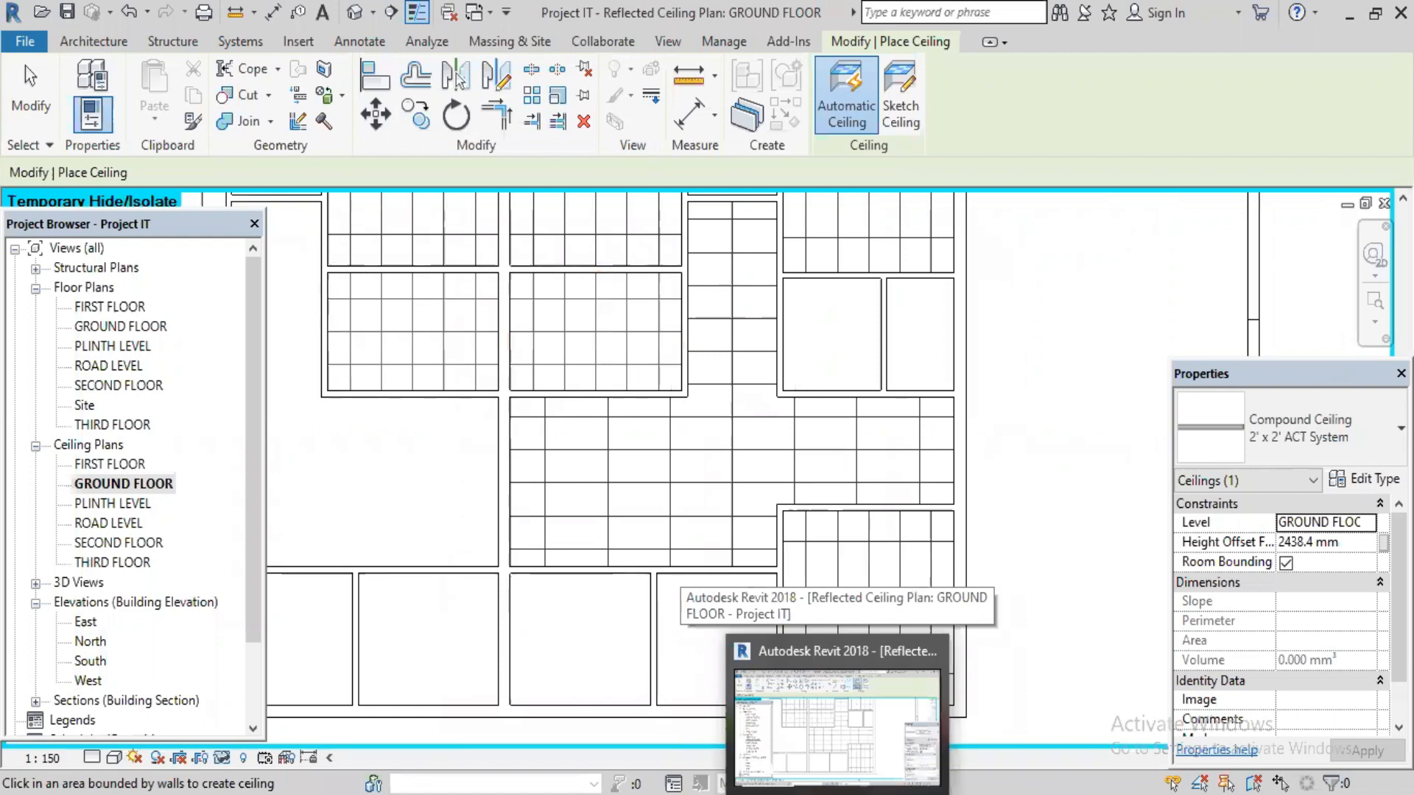
left_click(1300, 428)
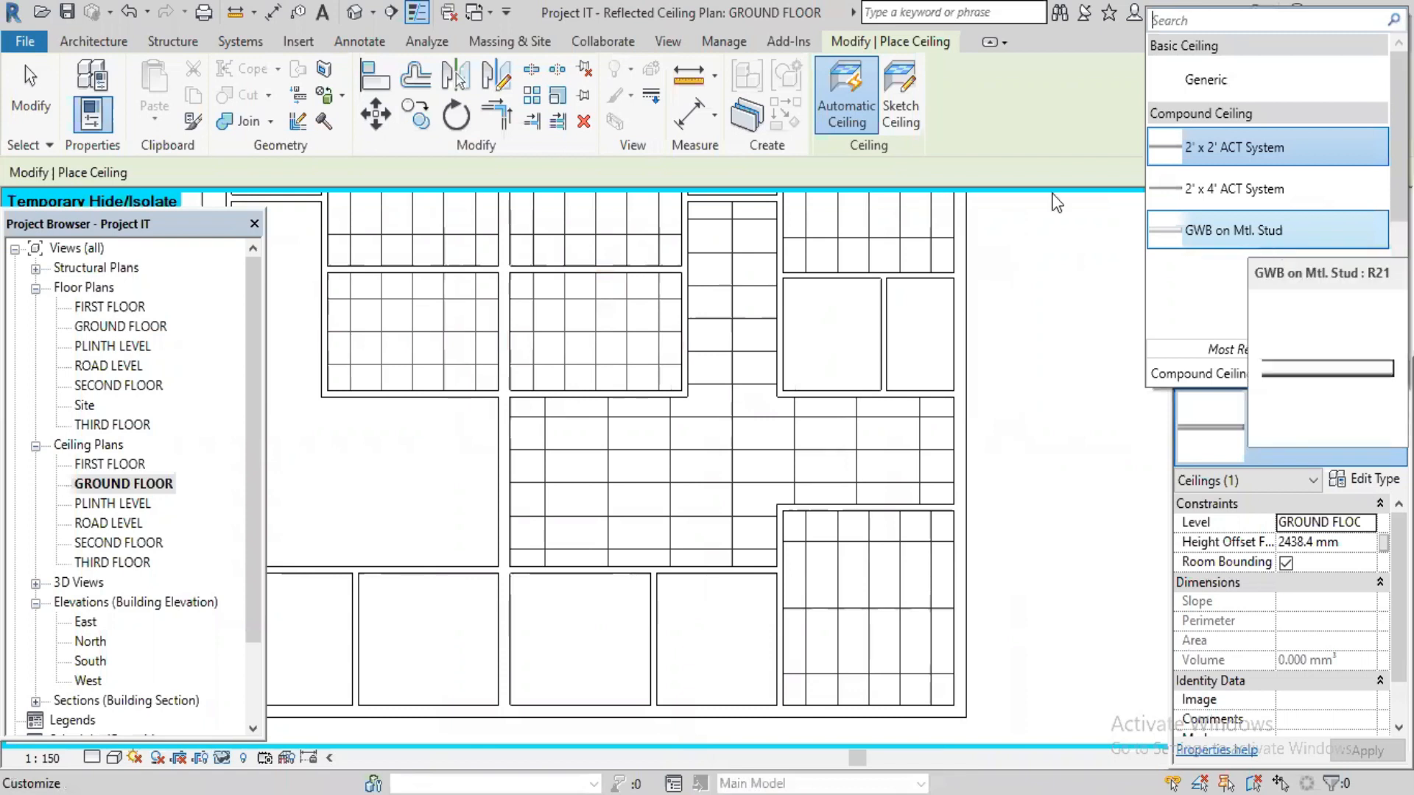
left_click(1067, 118)
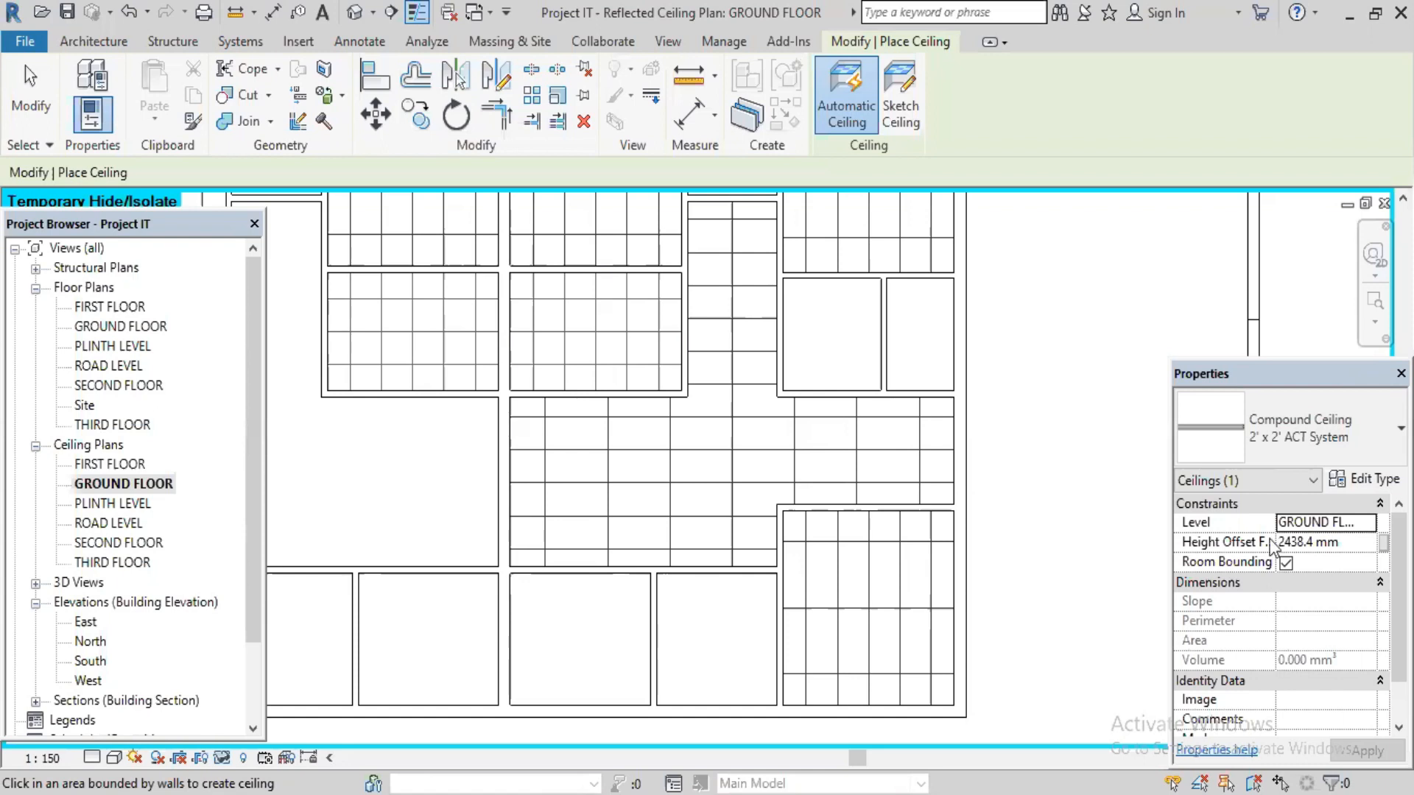
left_click(1360, 542)
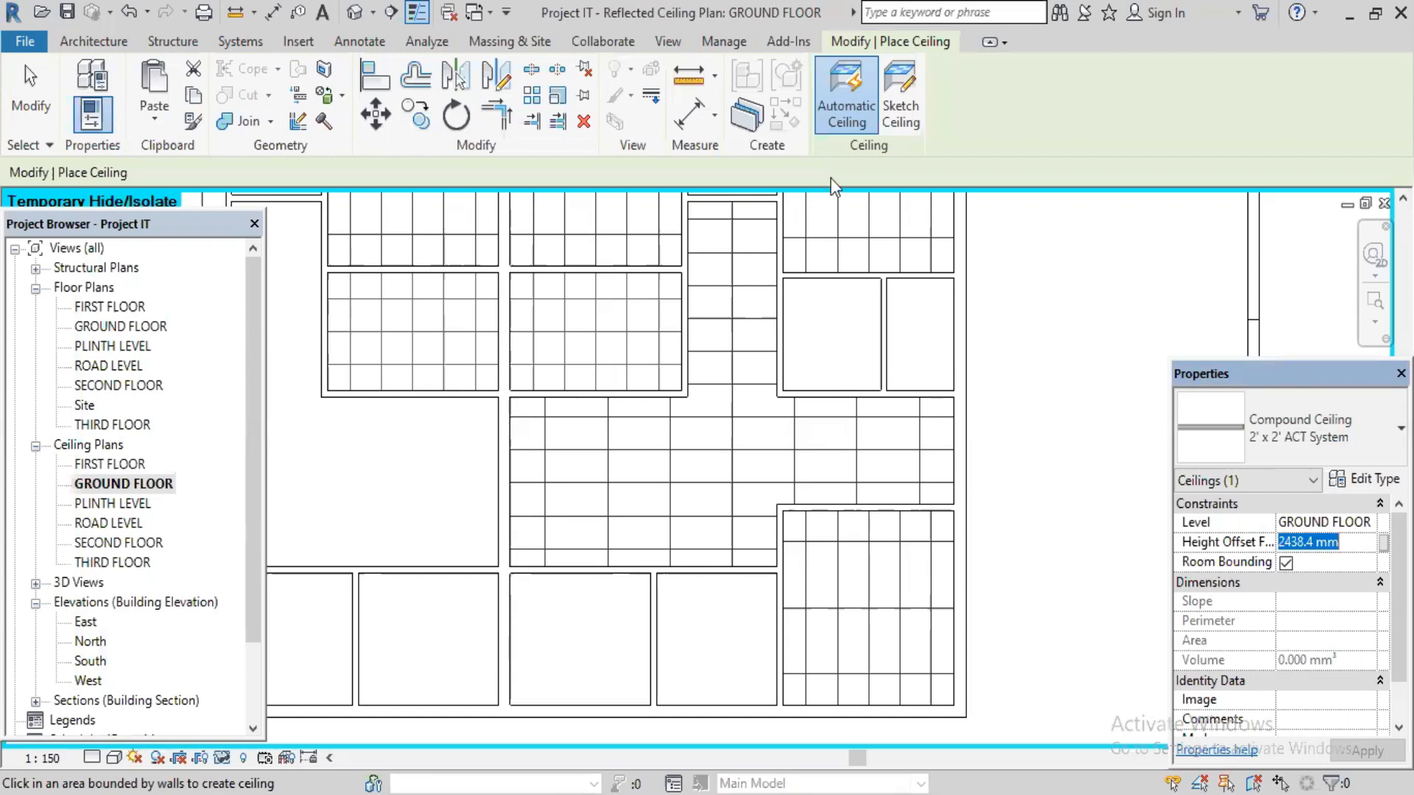
- Start a sketched 2' x 2' ACT System ceiling in the left-hand unit's open hall, picking its lower and left wall faces as boundary lines
left_click(885, 102)
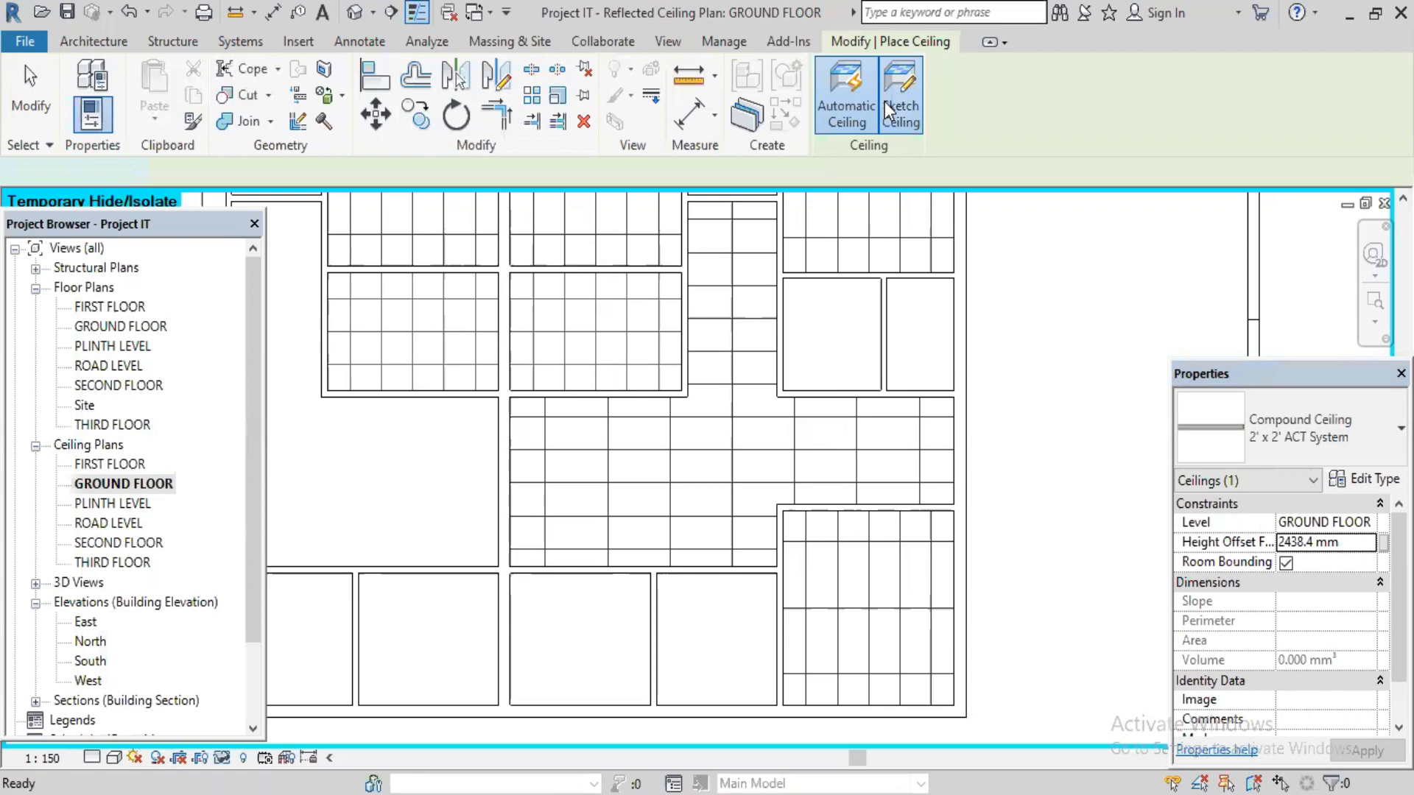
left_click(885, 102)
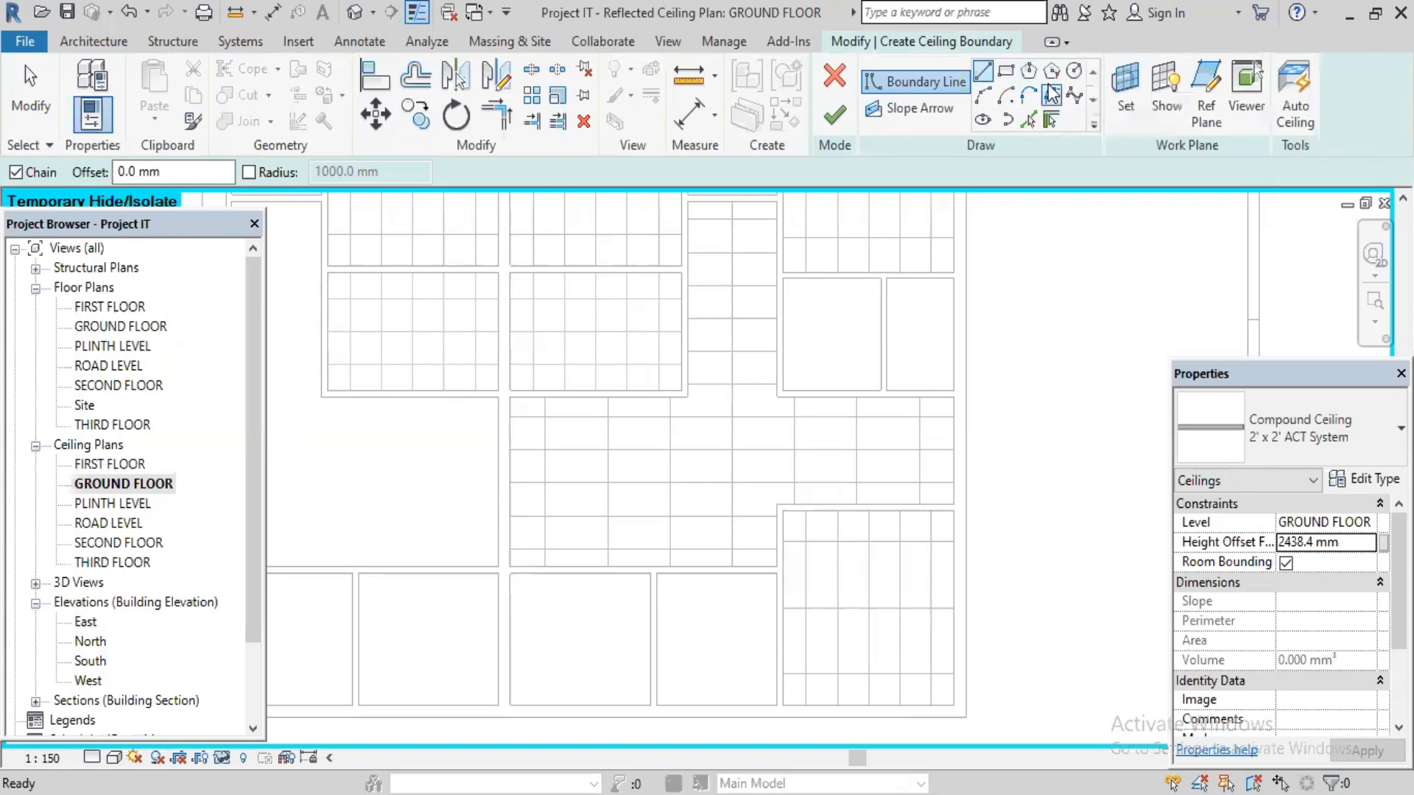
left_click(1031, 121)
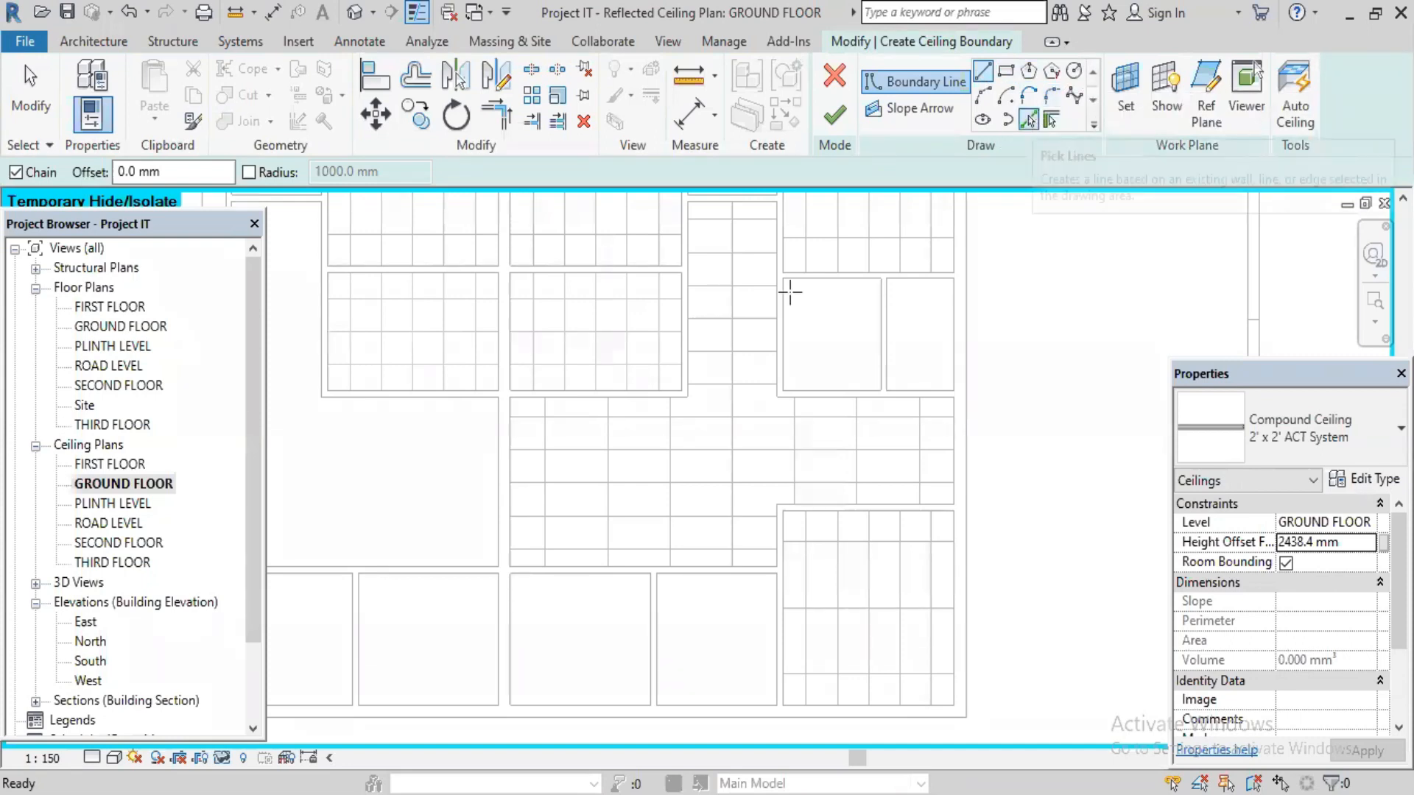
middle_click_drag(831, 386, 1174, 392)
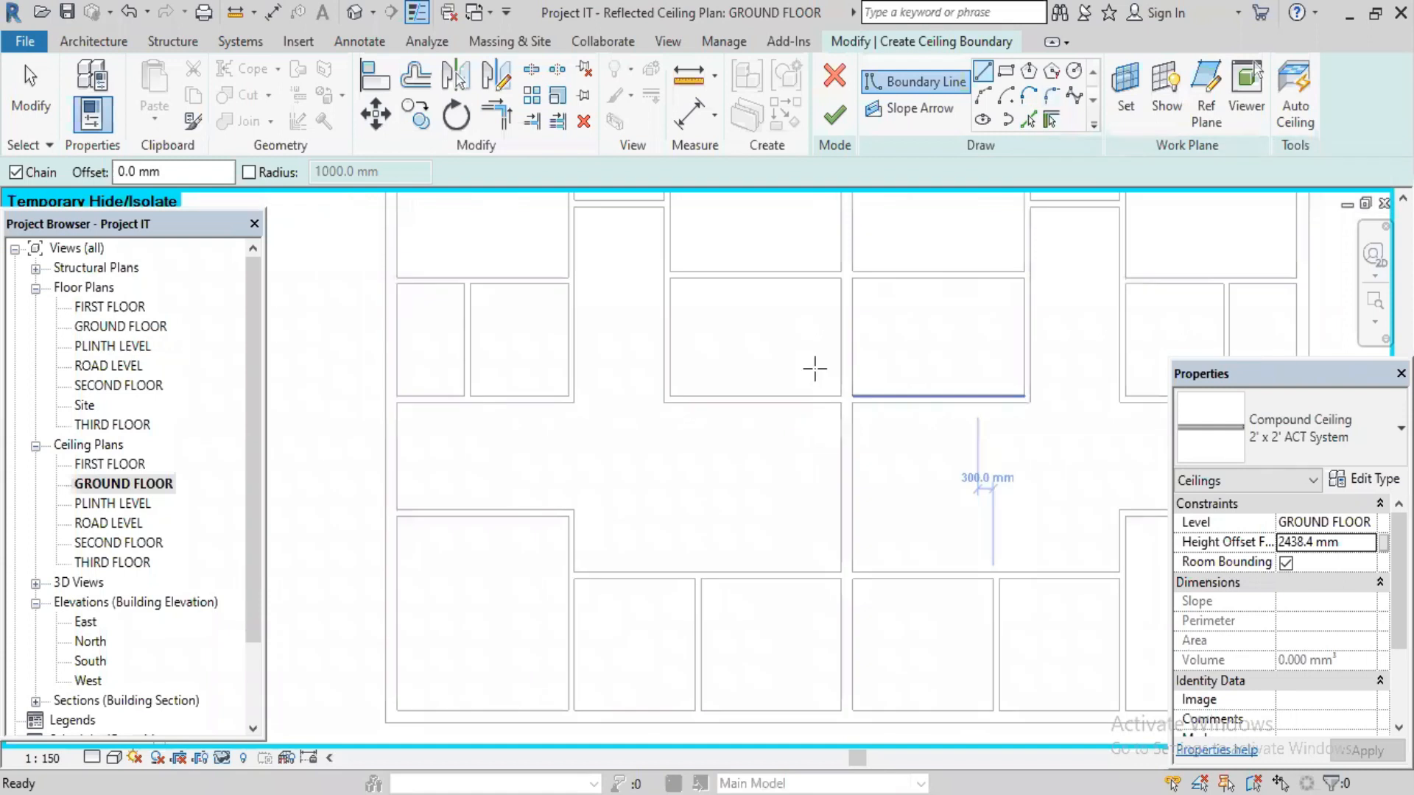
scroll(658, 376, "down", 3)
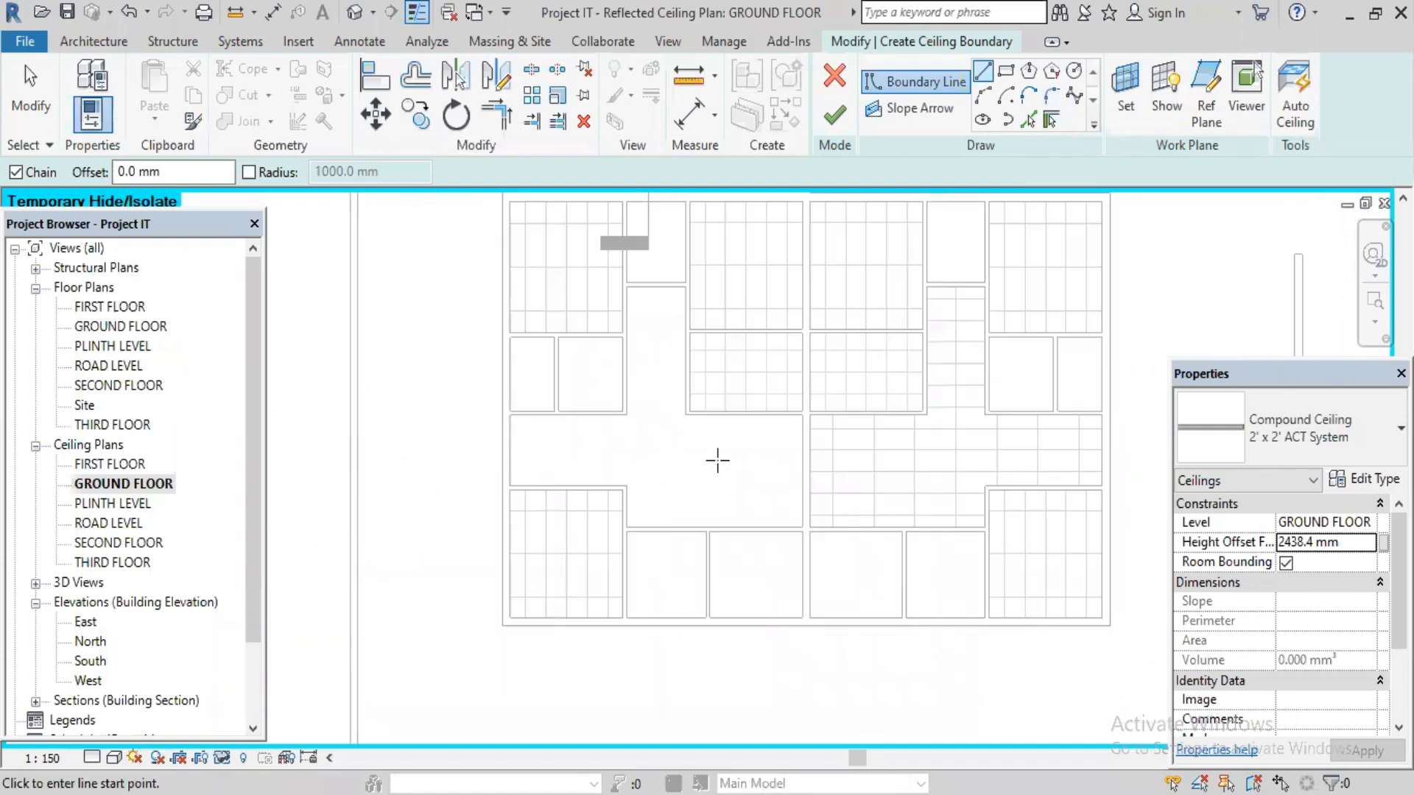
left_click(981, 74)
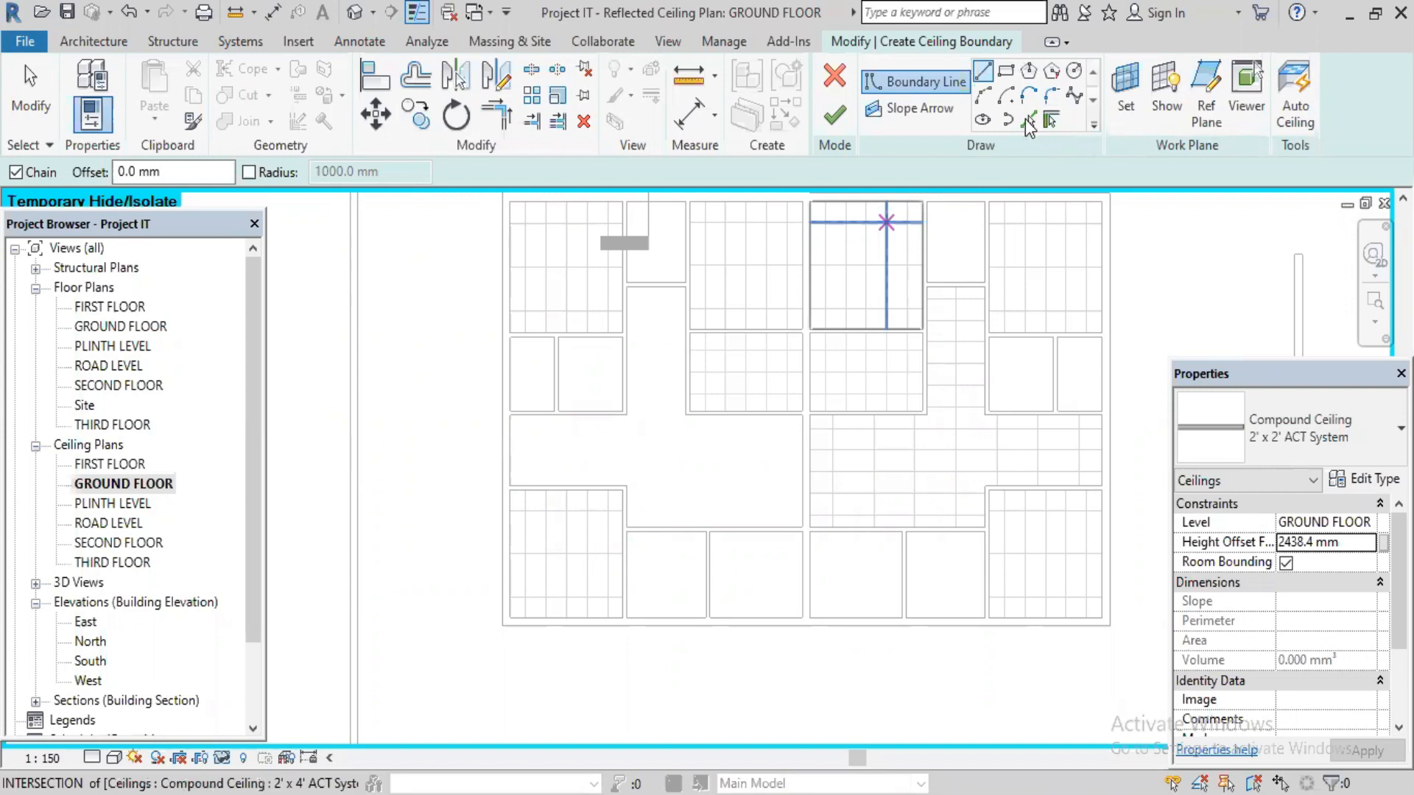
left_click(1029, 120)
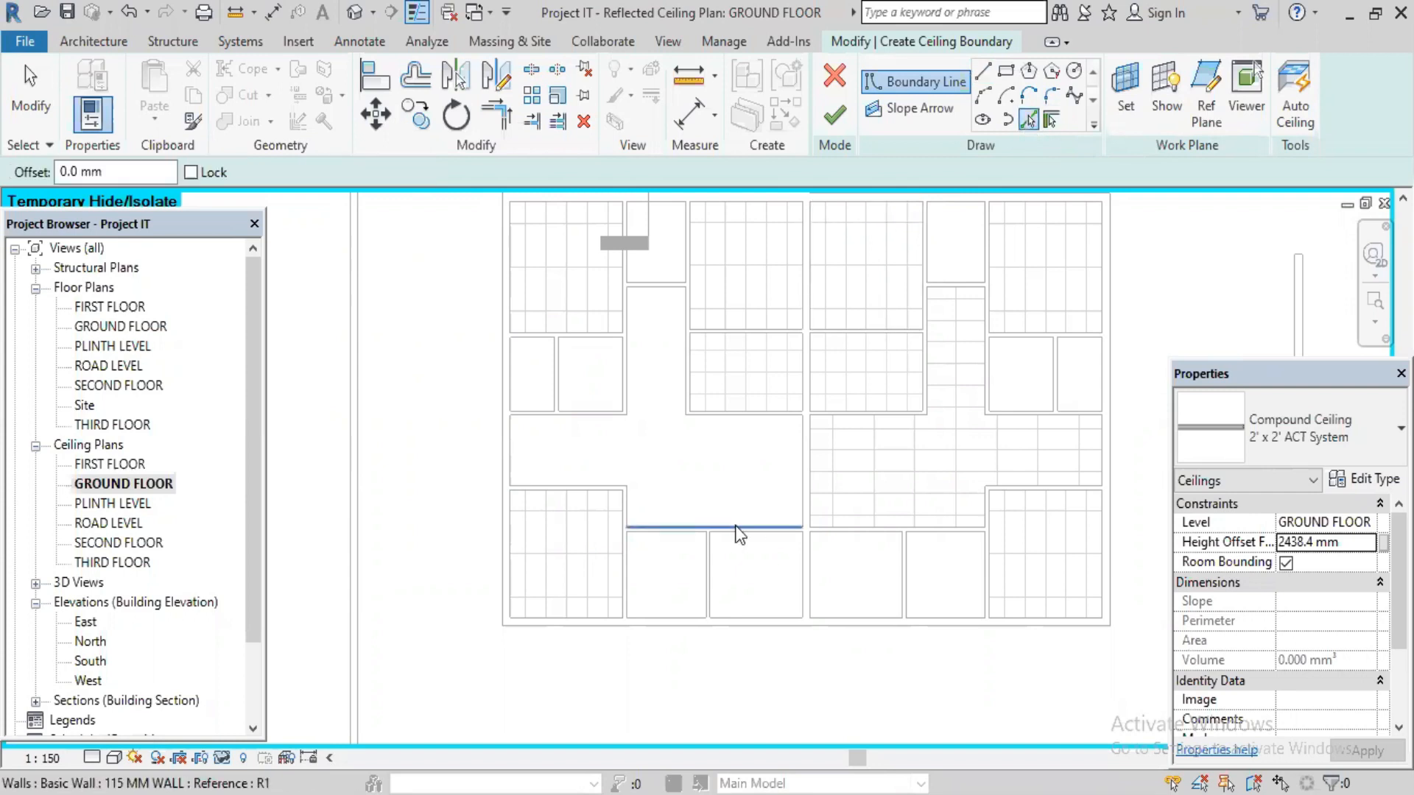
left_click(647, 523)
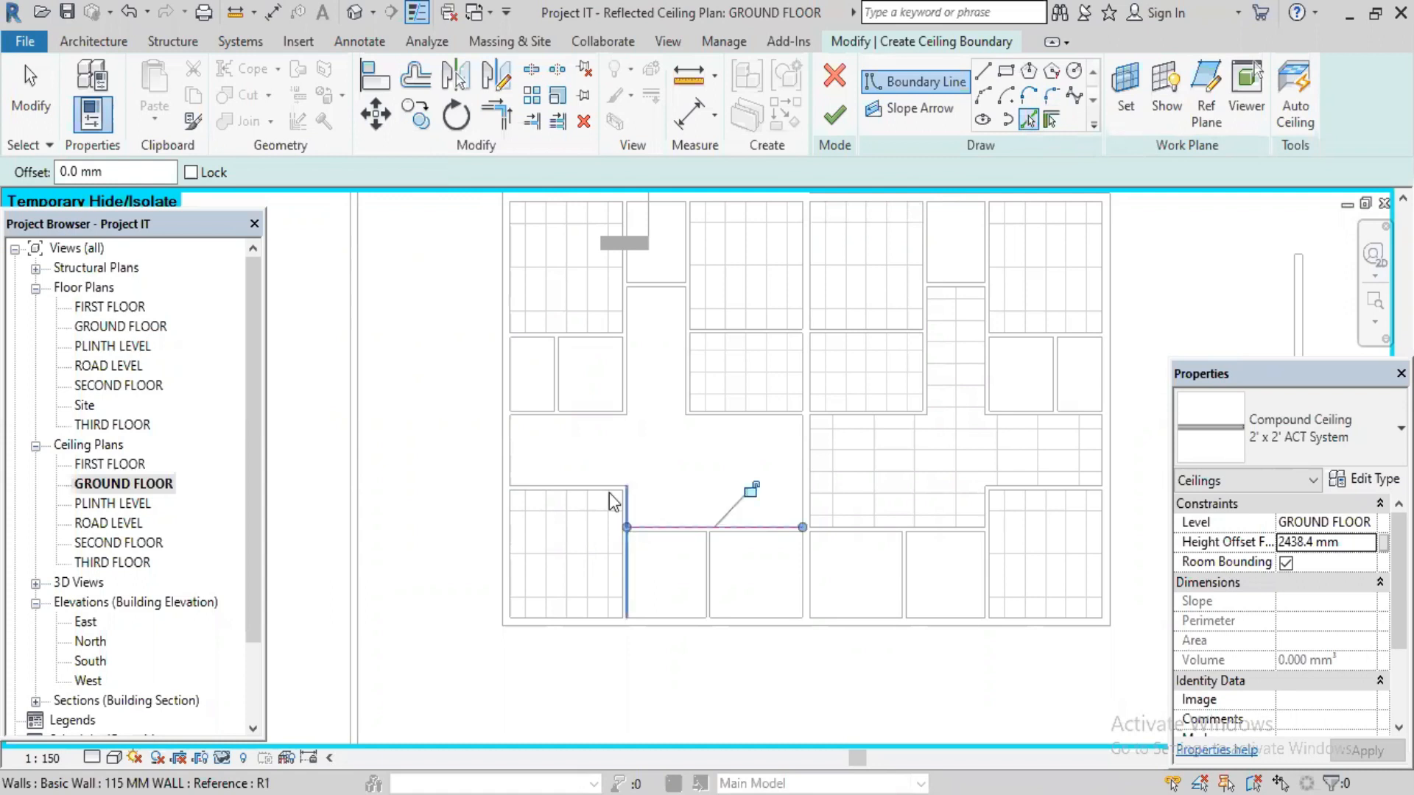
left_click(604, 488)
left_click(520, 456)
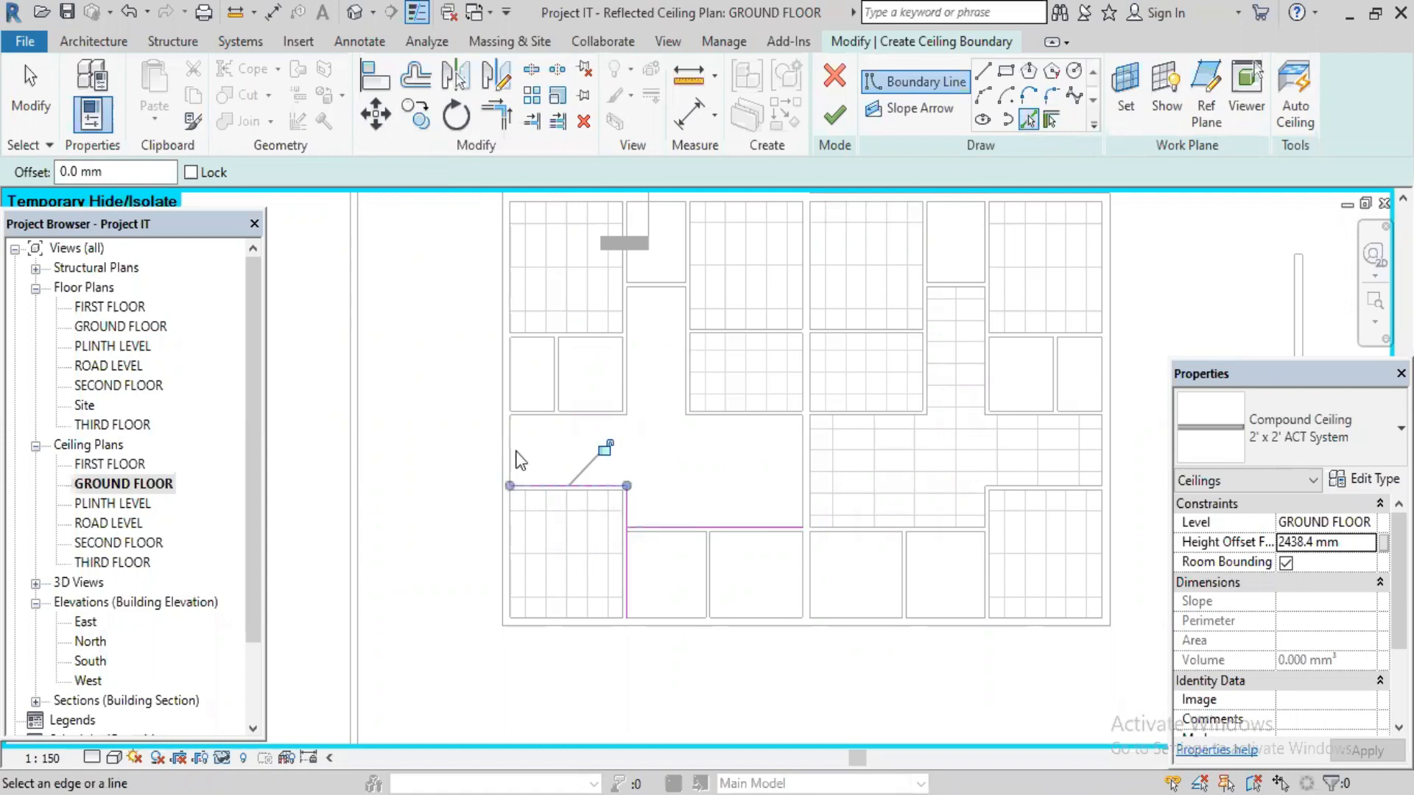
left_click(516, 453)
- Add boundary lines along the left-hand hall's upper walls, the narrow corridor's walls and the central dividing wall
left_click(634, 416)
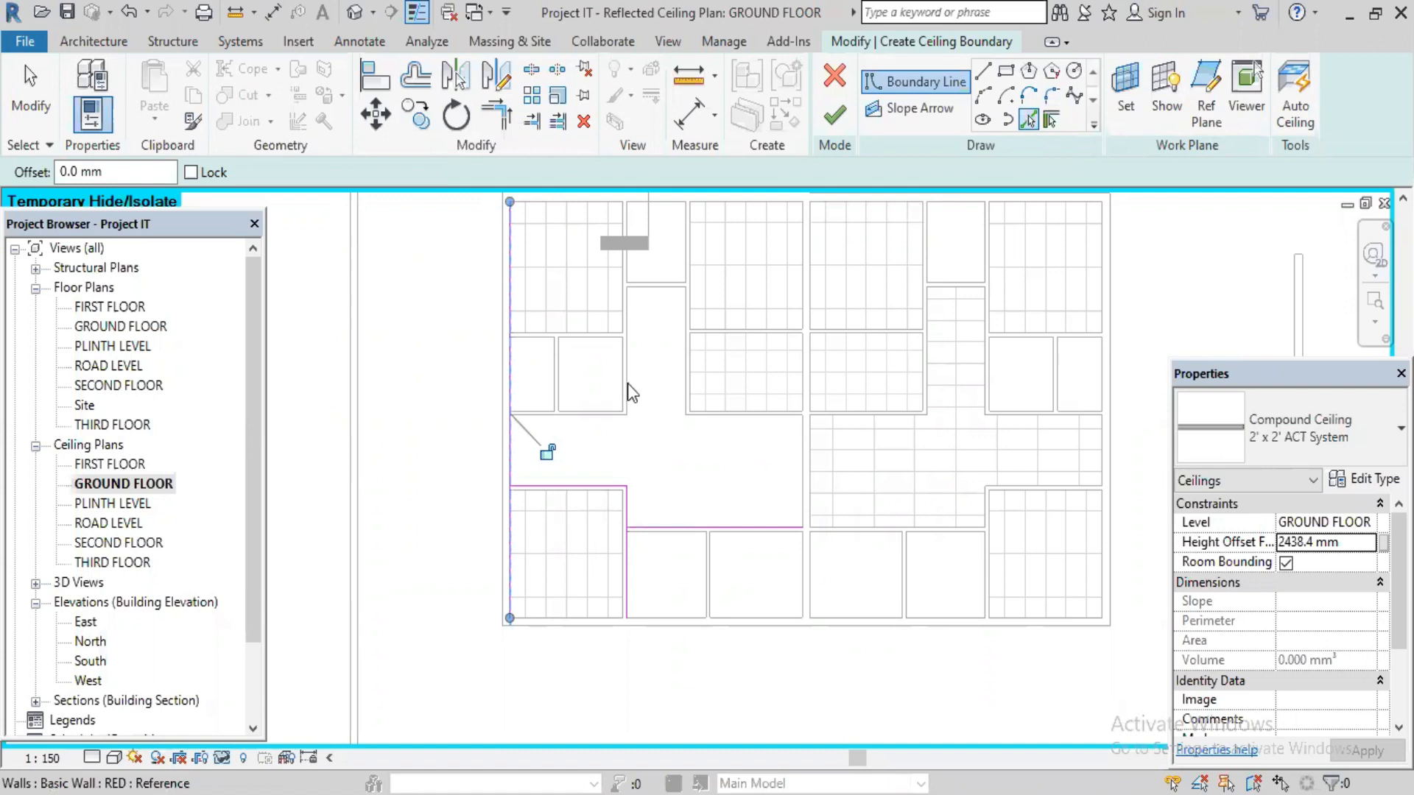
left_click(663, 293)
left_click(714, 417)
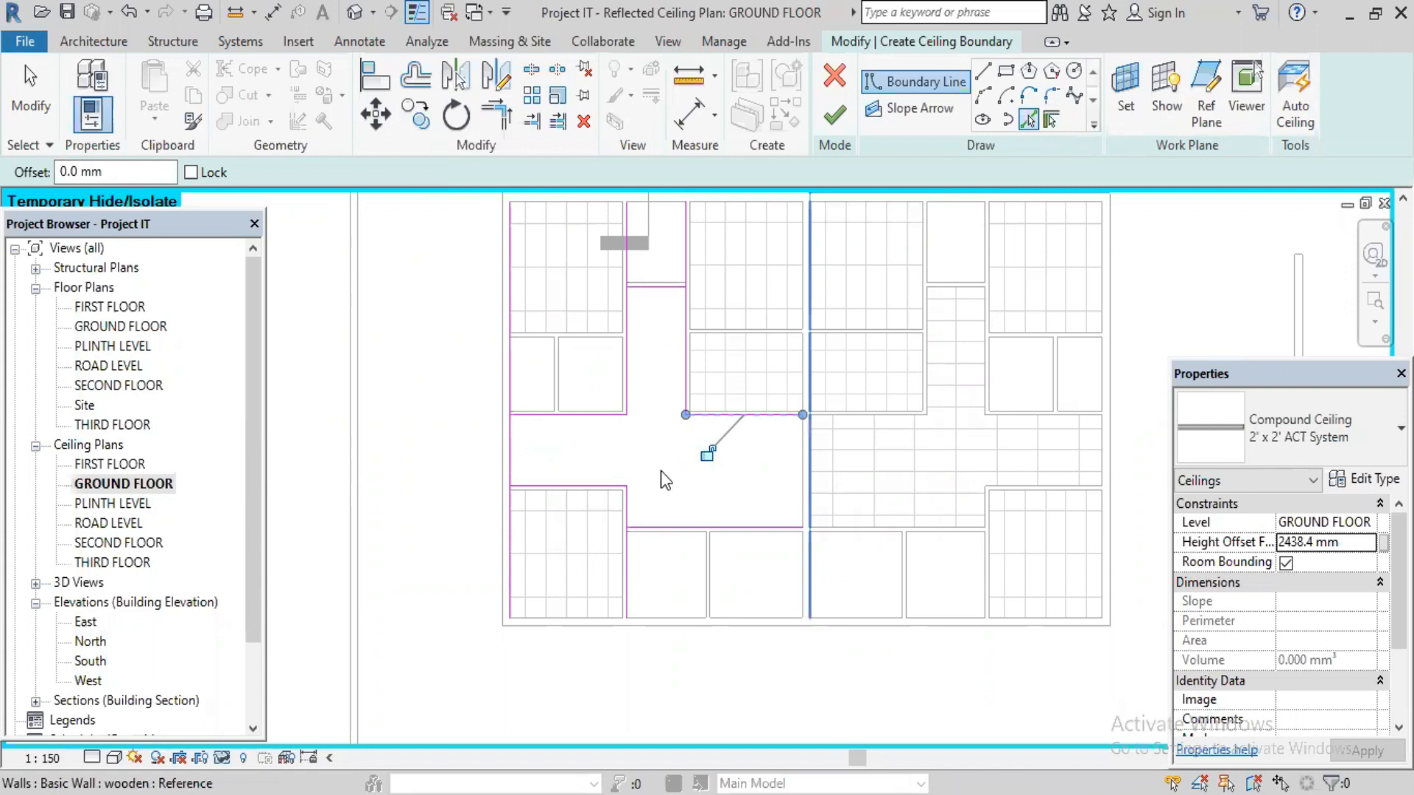
left_click(807, 456)
- Trim the overlapping boundary lines to corners so they form one closed loop around the left-hand hall, and finish the ceiling sketch
left_click(505, 131)
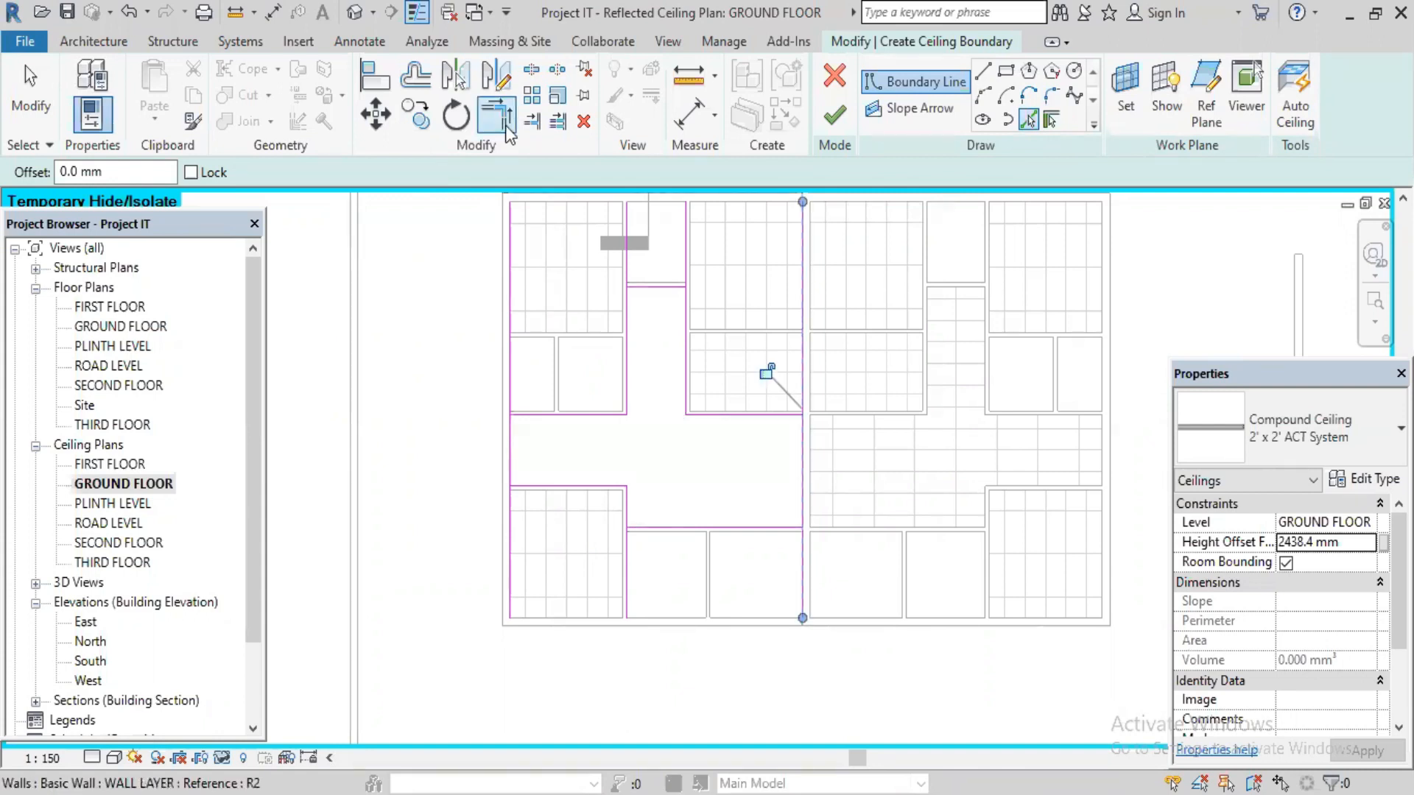
left_click(635, 285)
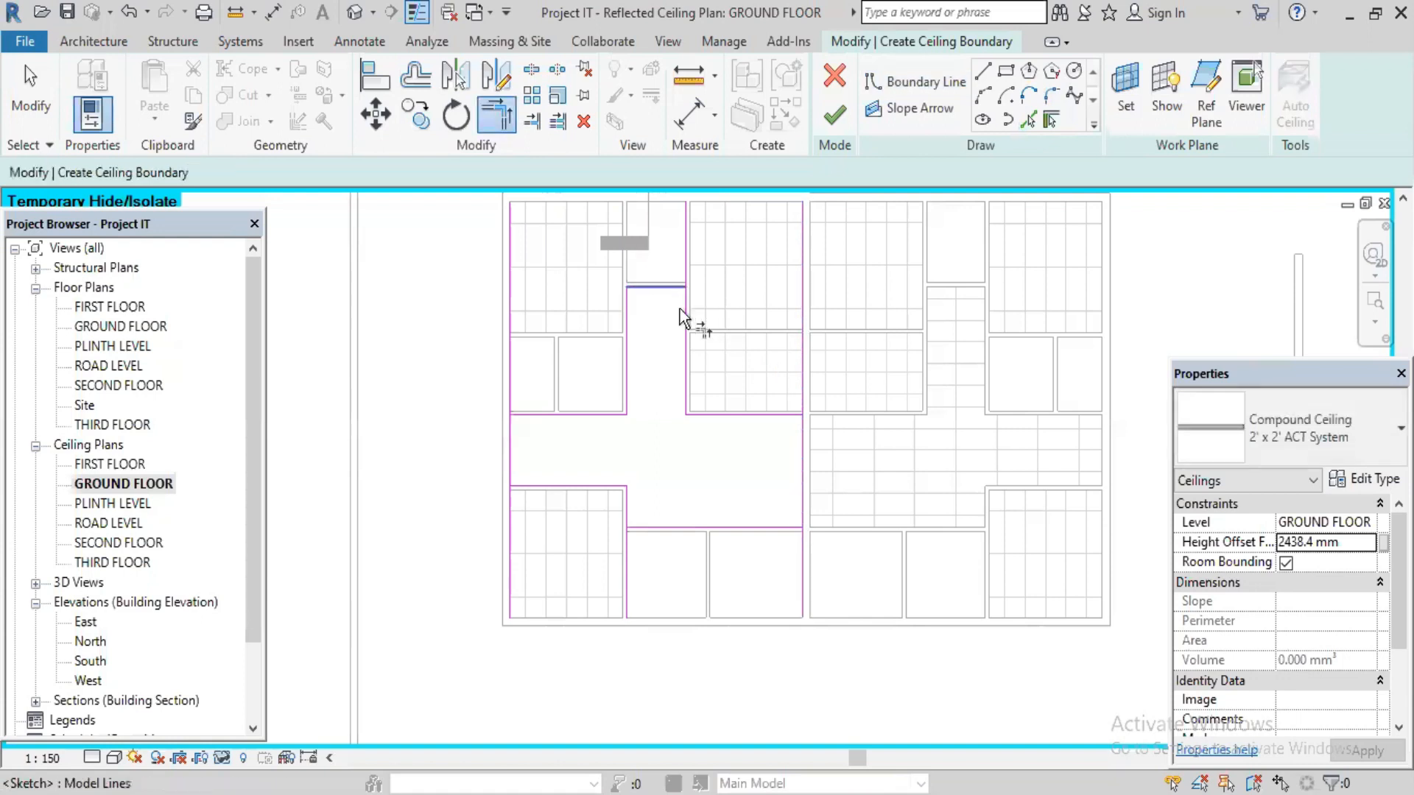
left_click(681, 308)
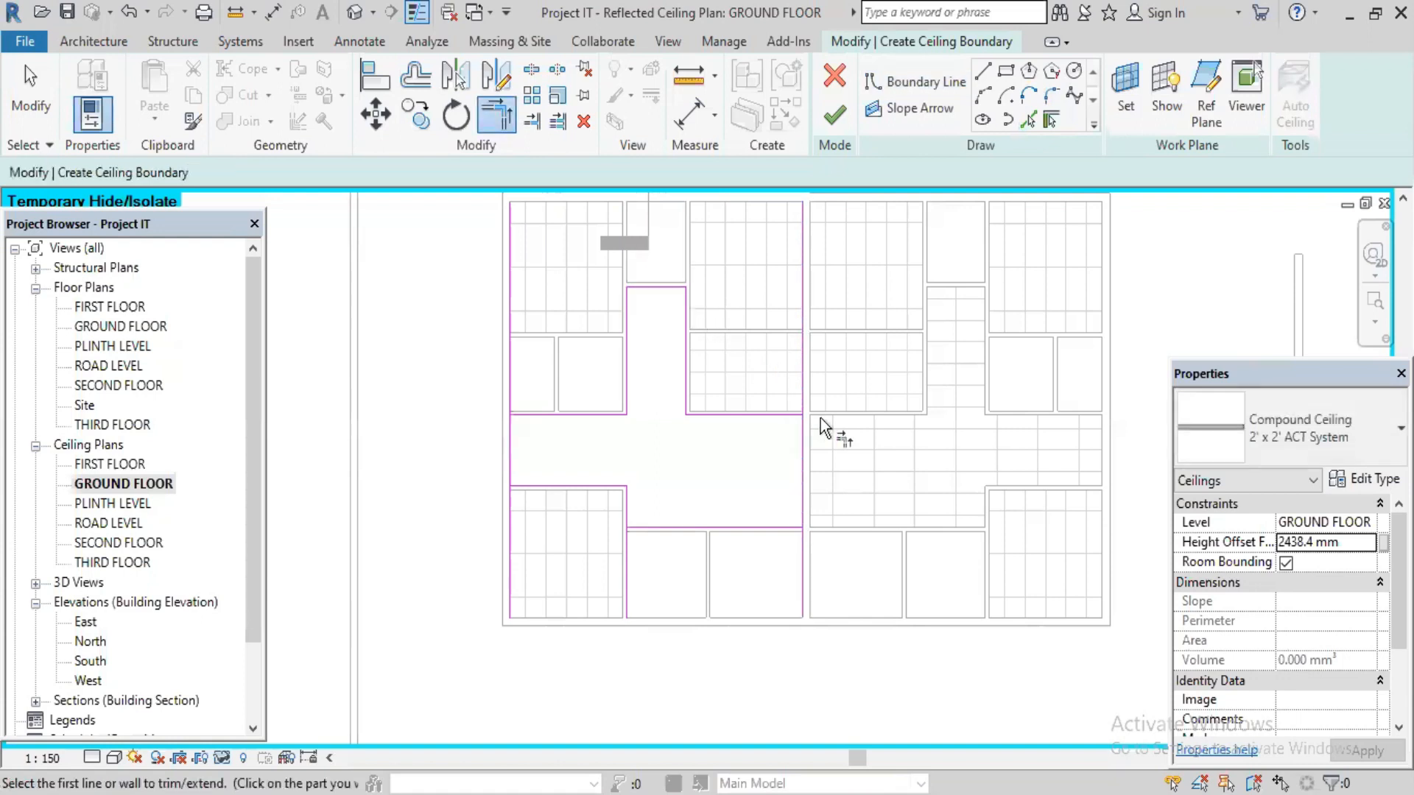
left_click(803, 544)
left_click(775, 538)
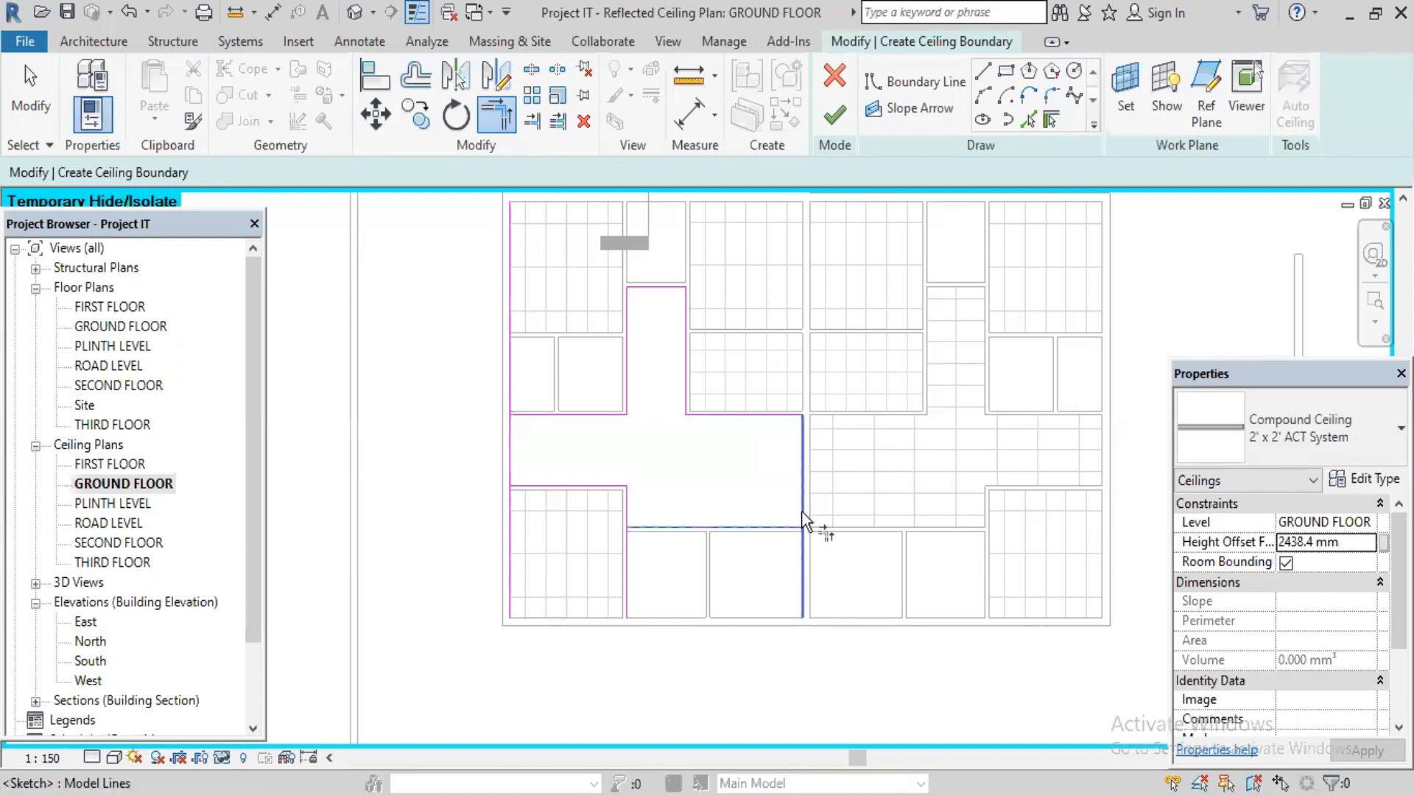
left_click(803, 514)
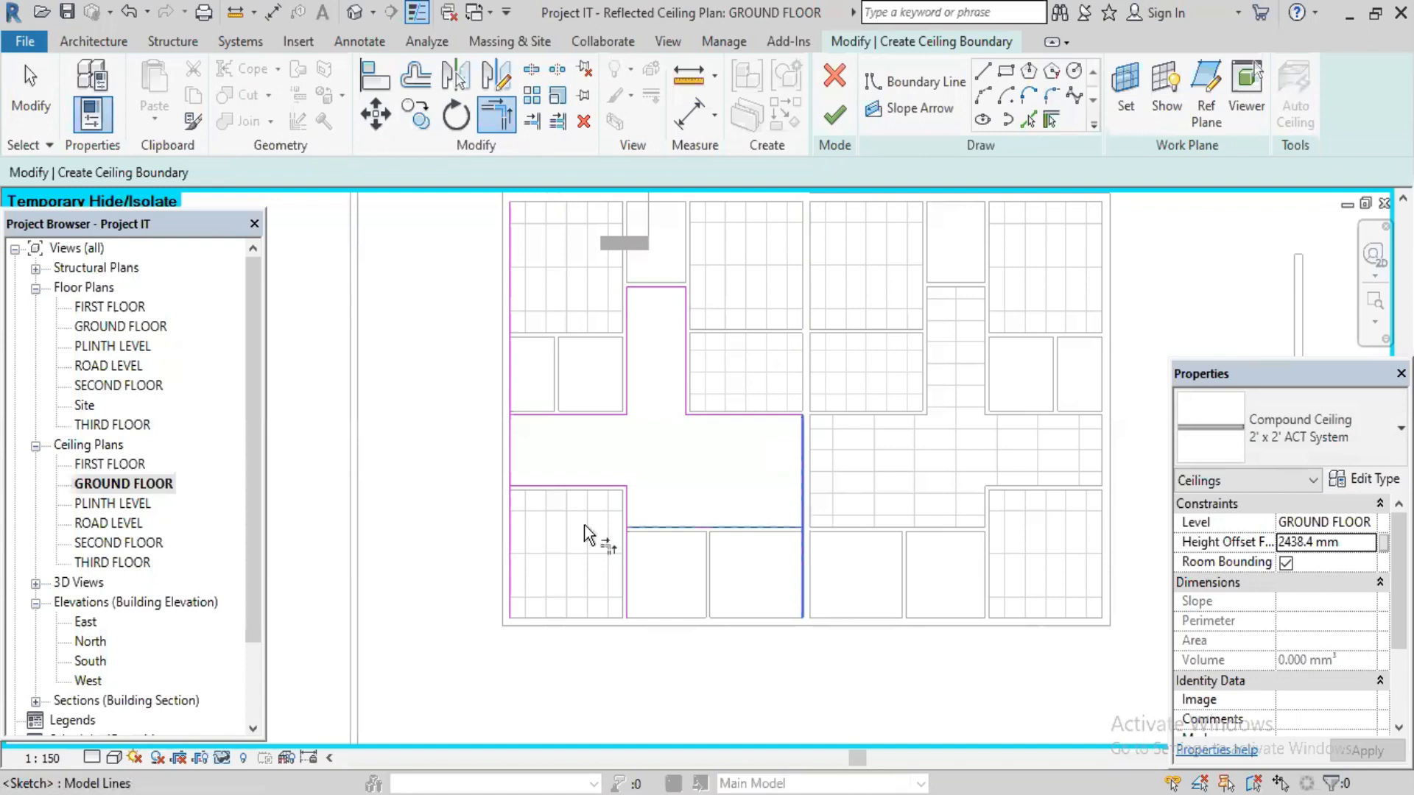
left_click(625, 506)
left_click(534, 479)
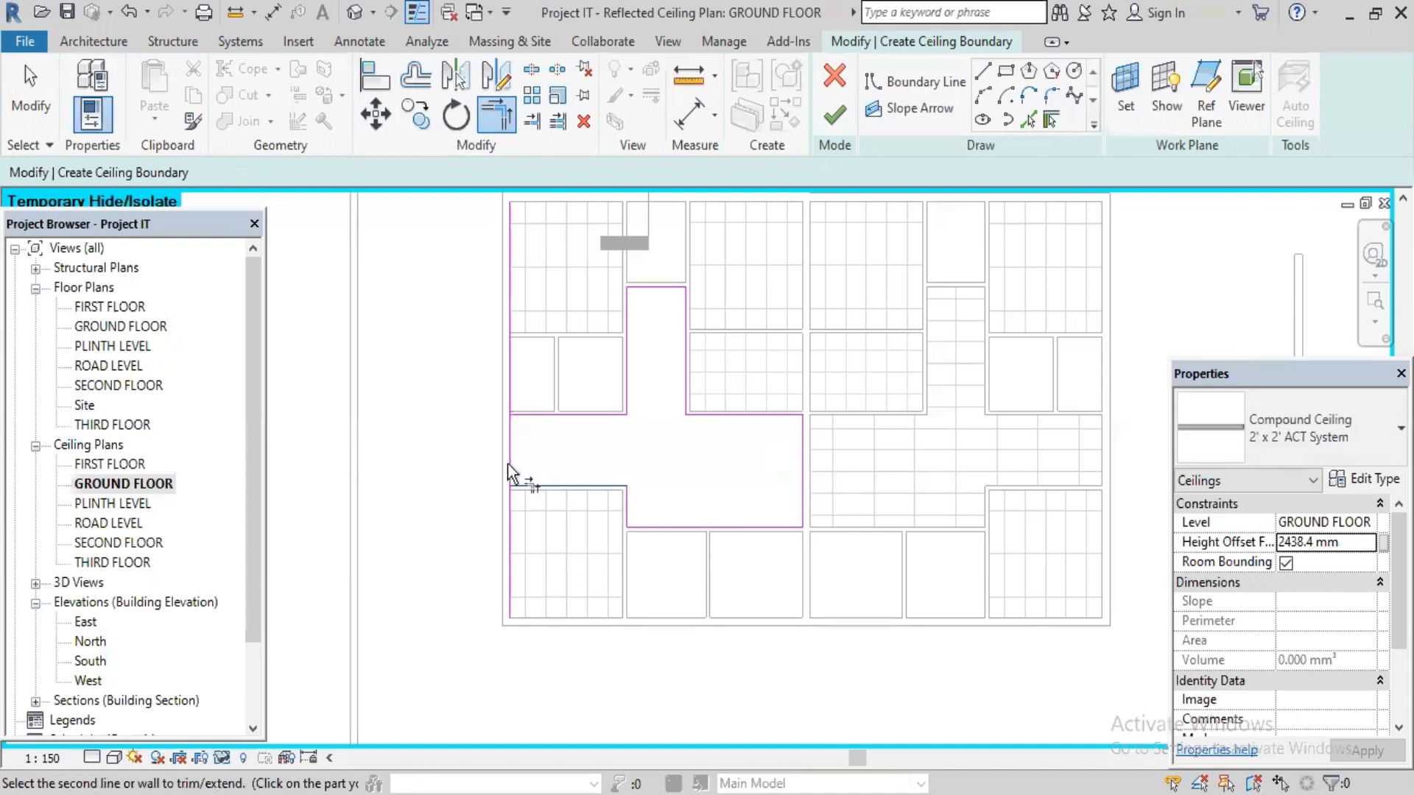
left_click(508, 462)
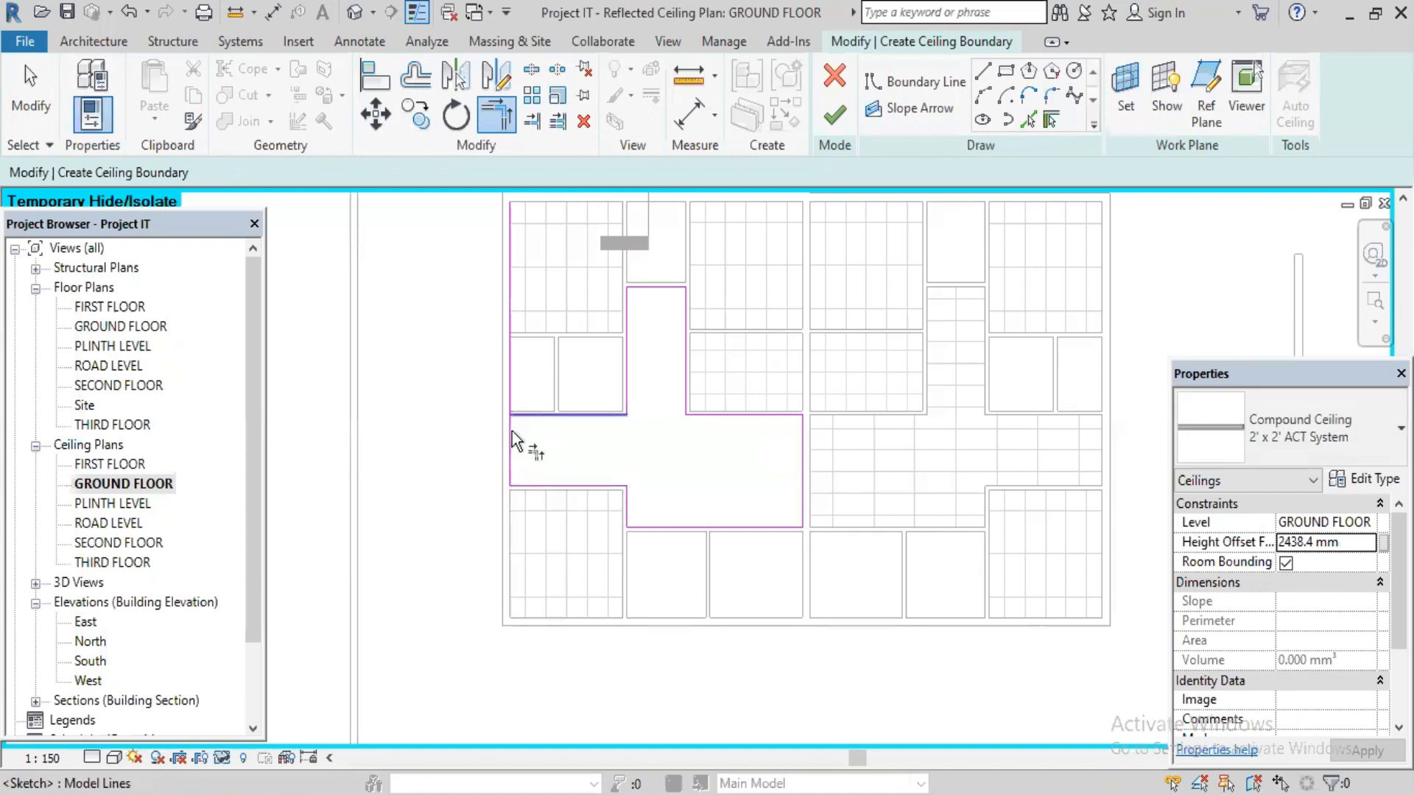
left_click(512, 440)
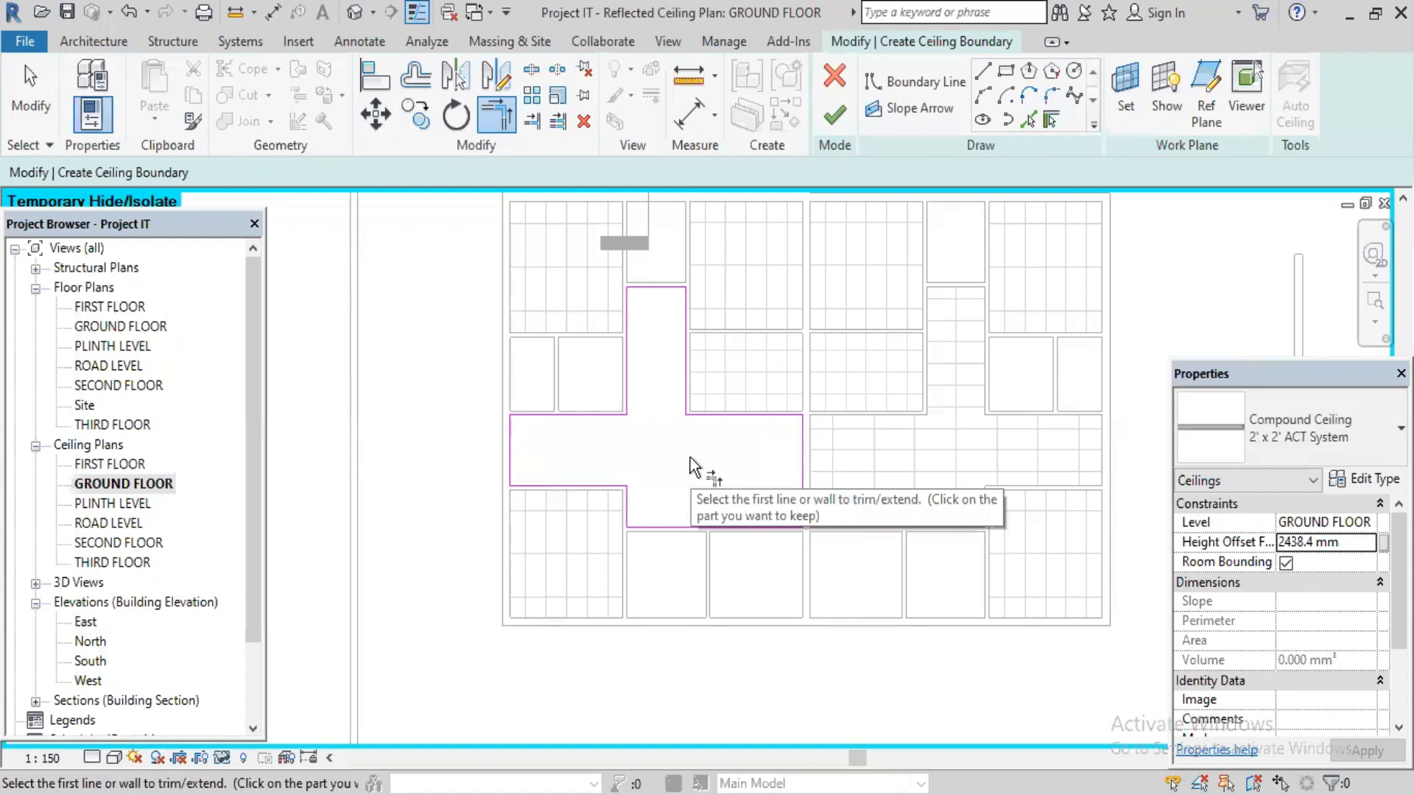
left_click(837, 118)
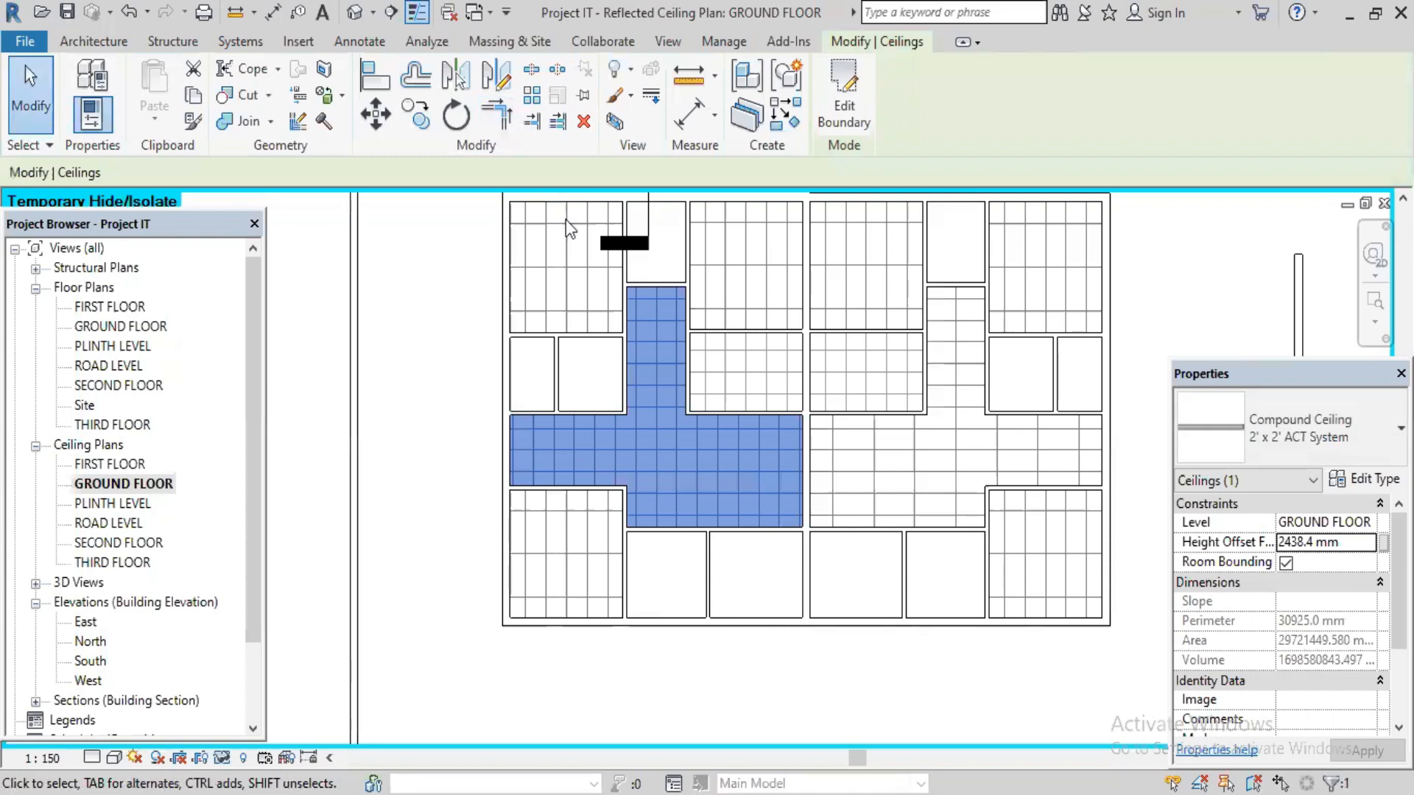
- Open the default 3D view, select an exterior wall of the house and temporarily hide the Walls category
left_click(358, 13)
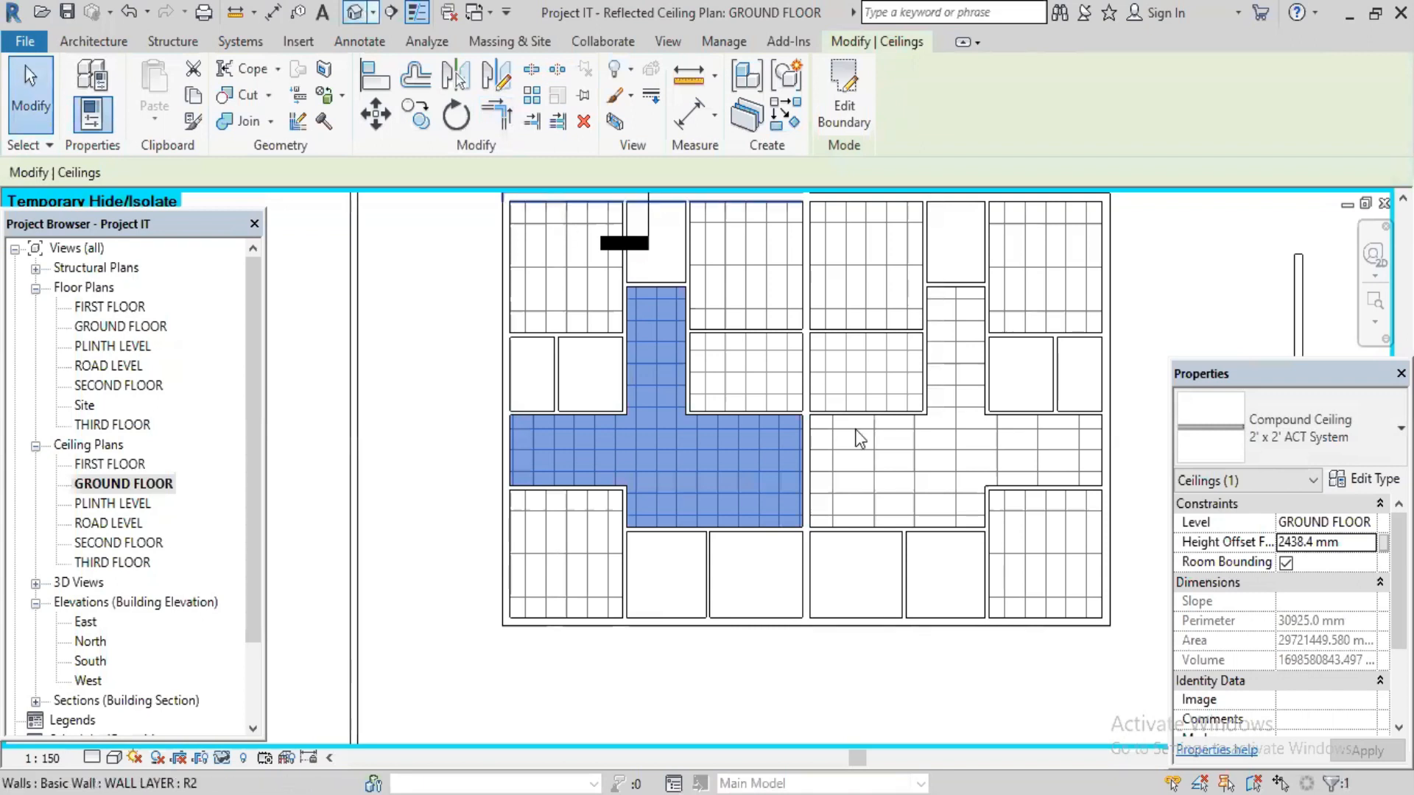
scroll(903, 453, "up", 2)
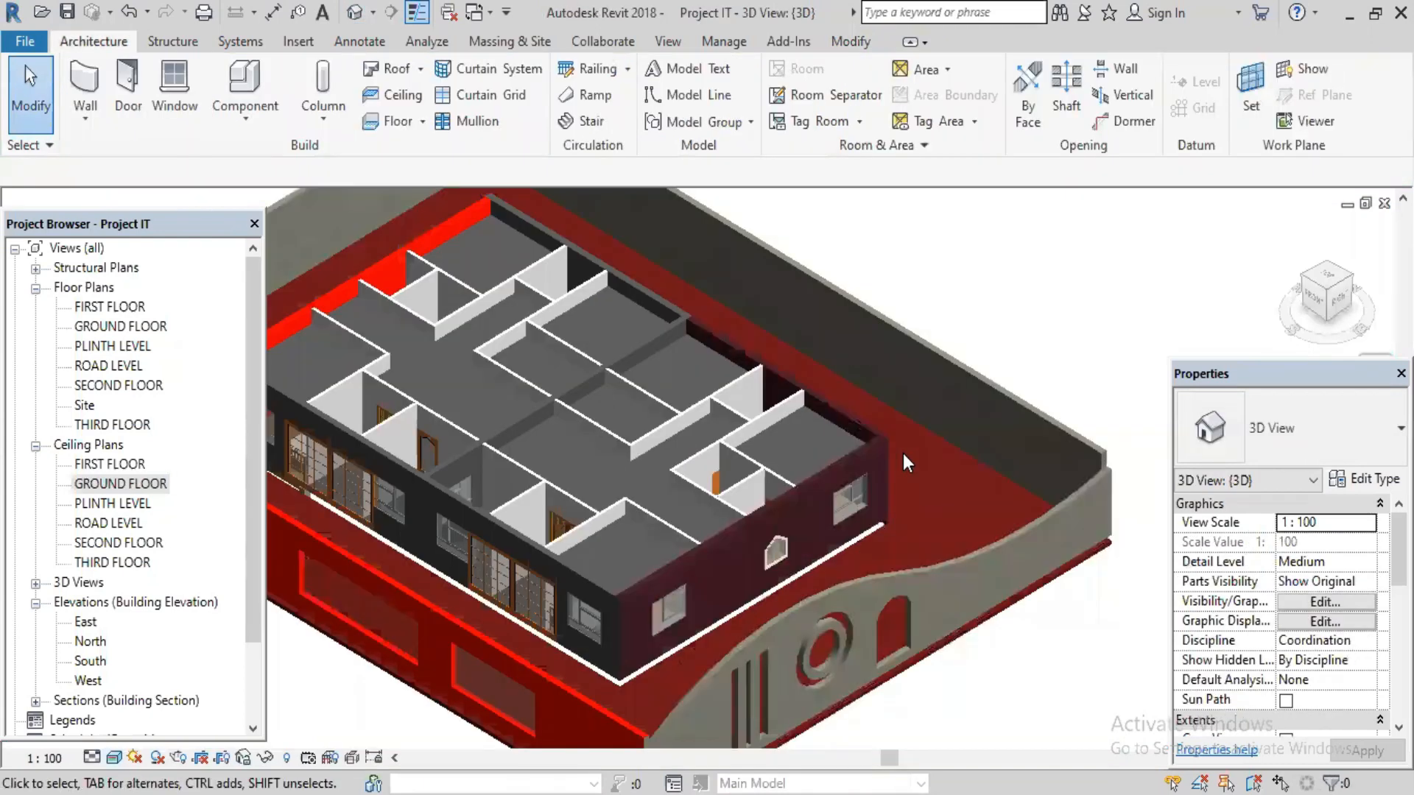
scroll(987, 457, "down", 1)
scroll(841, 492, "down", 1)
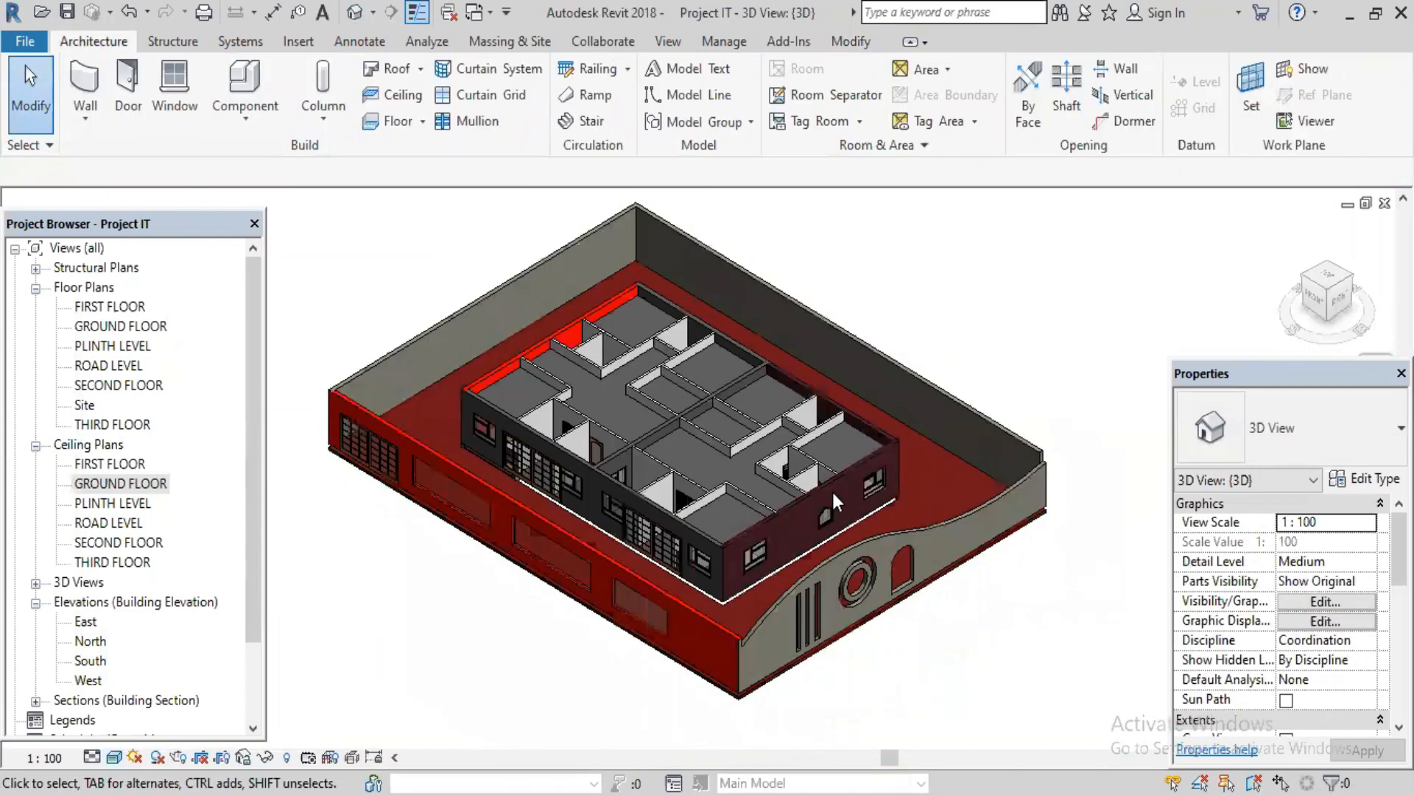
left_click(783, 604)
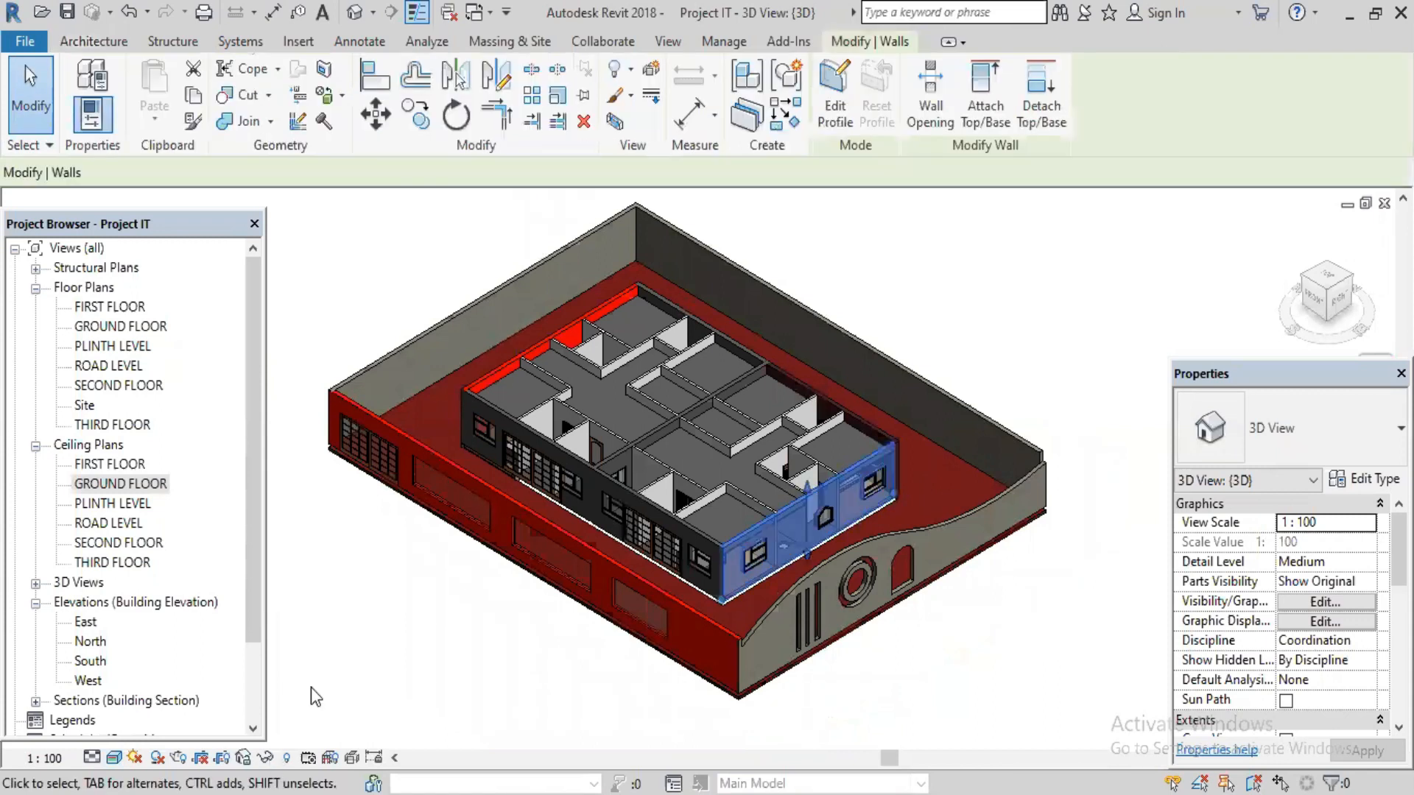
left_click(266, 757)
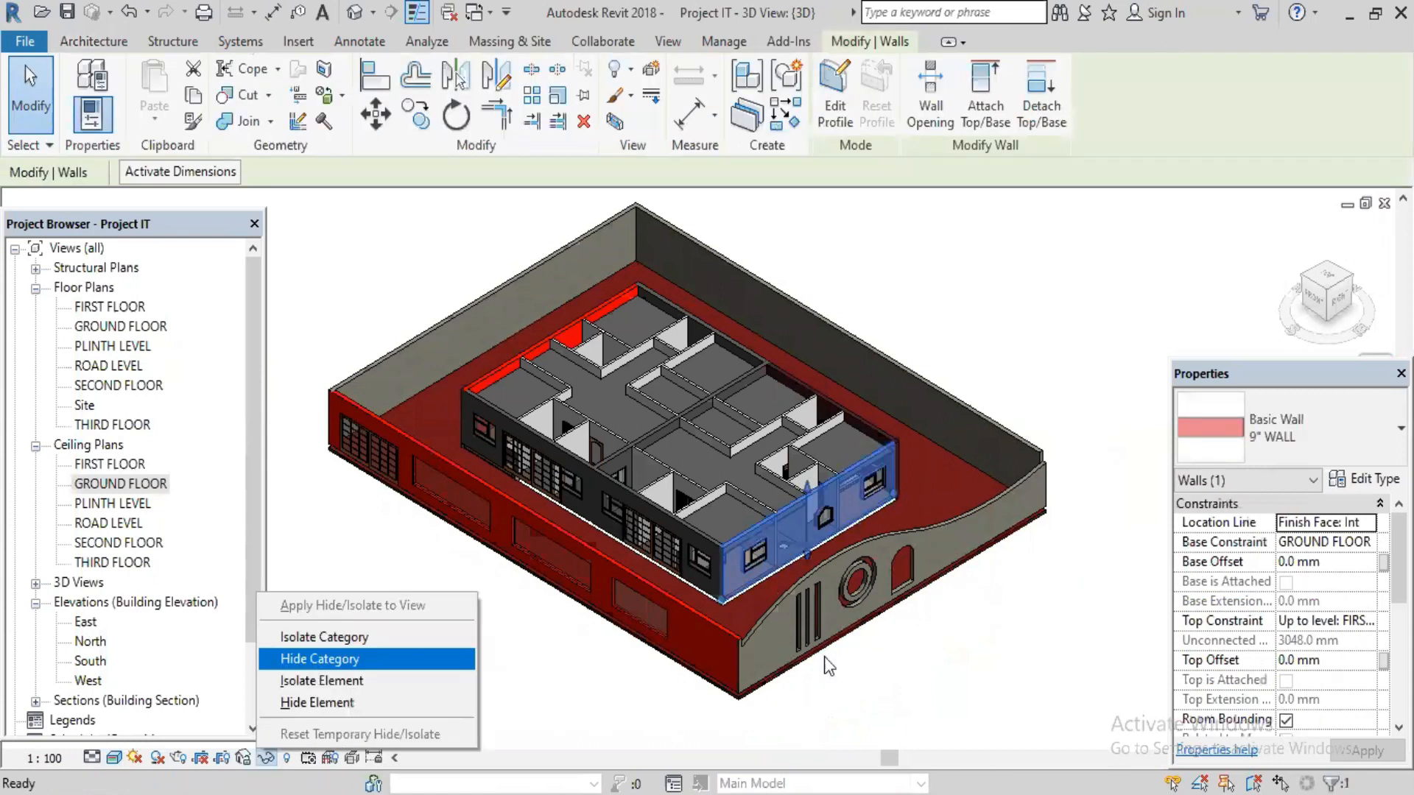
left_click(987, 674)
- From below in the 3D view, change the front corner room's ceiling type to 2' x 2' ACT System
middle_click_drag(984, 666, 667, 511, "shift")
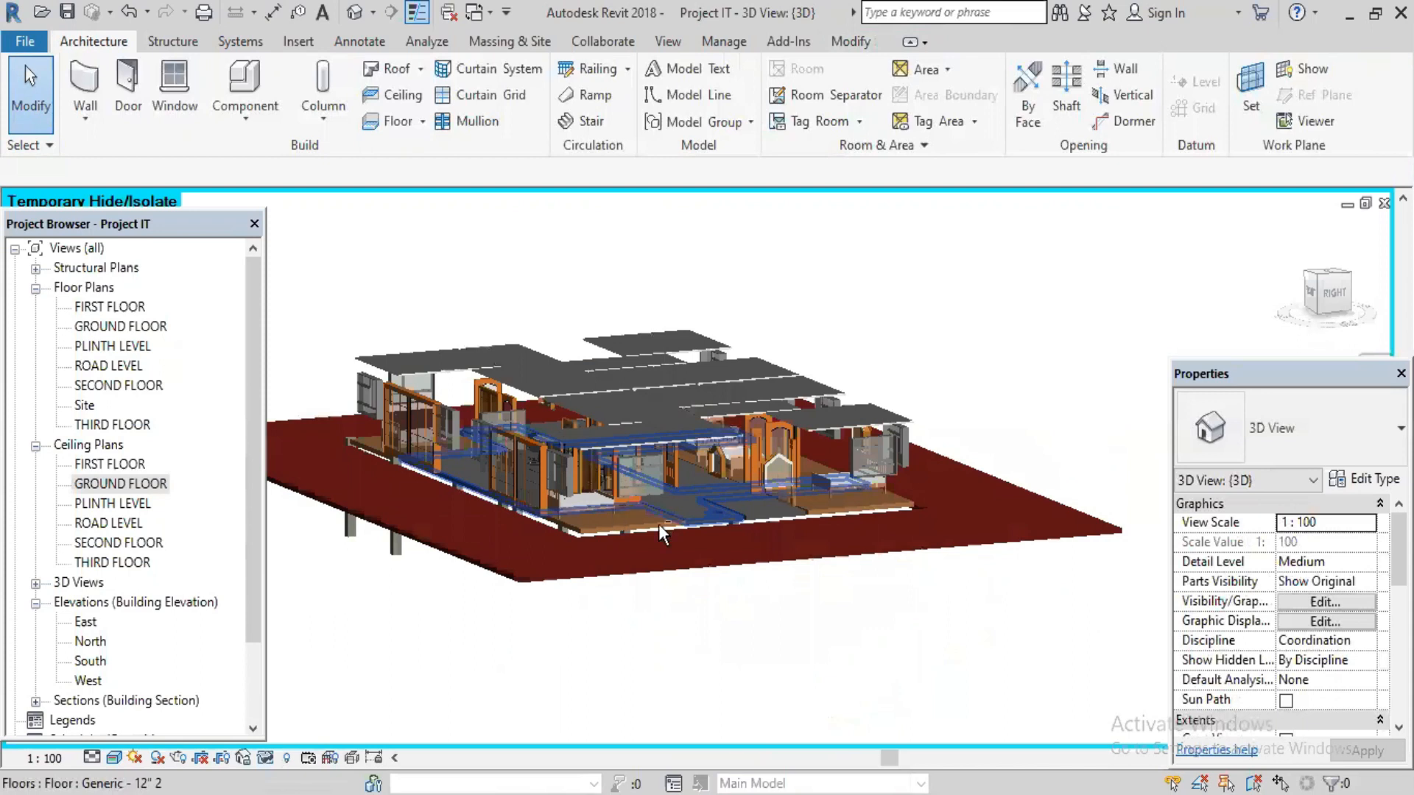
scroll(726, 425, "up", 5)
middle_click_drag(712, 365, 755, 654, "shift")
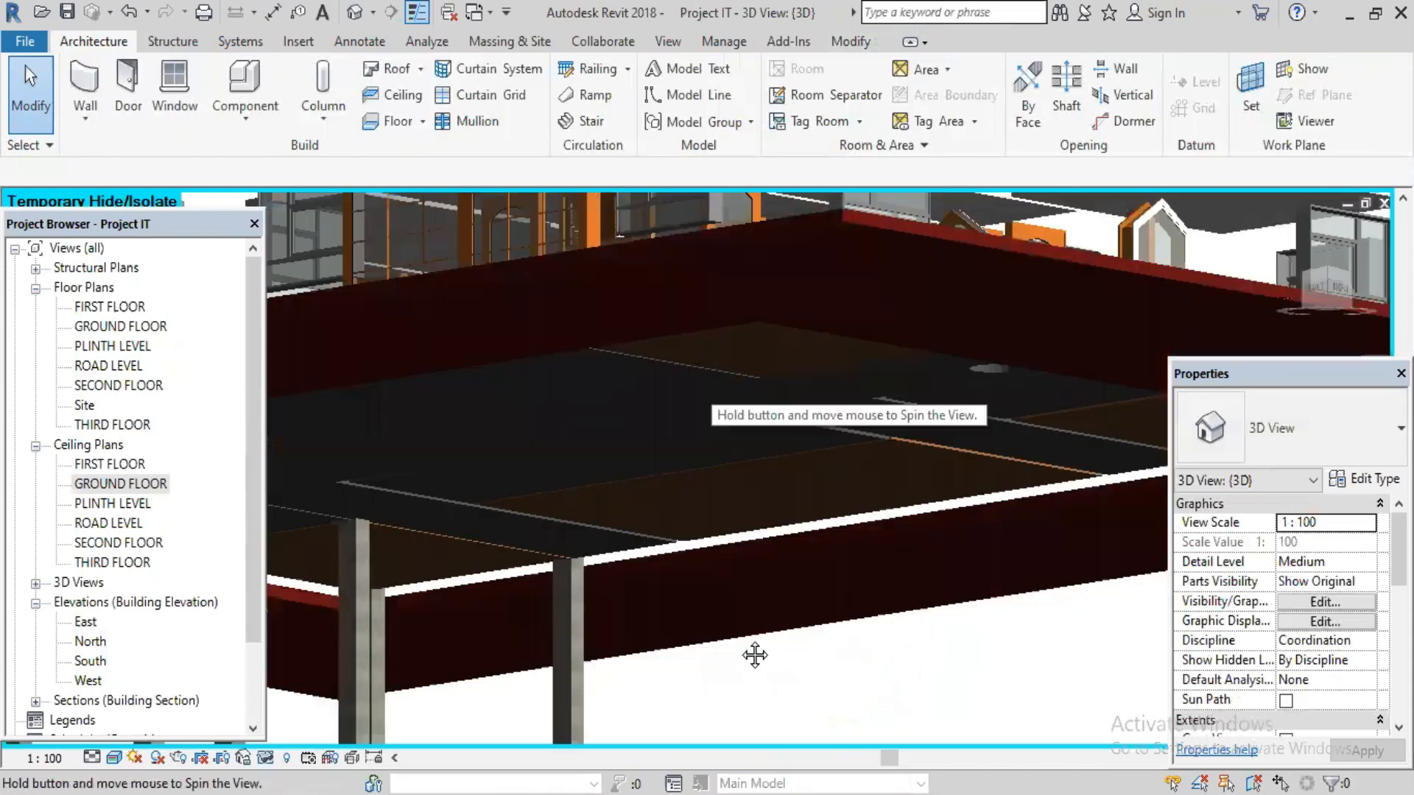
scroll(755, 654, "down", 4)
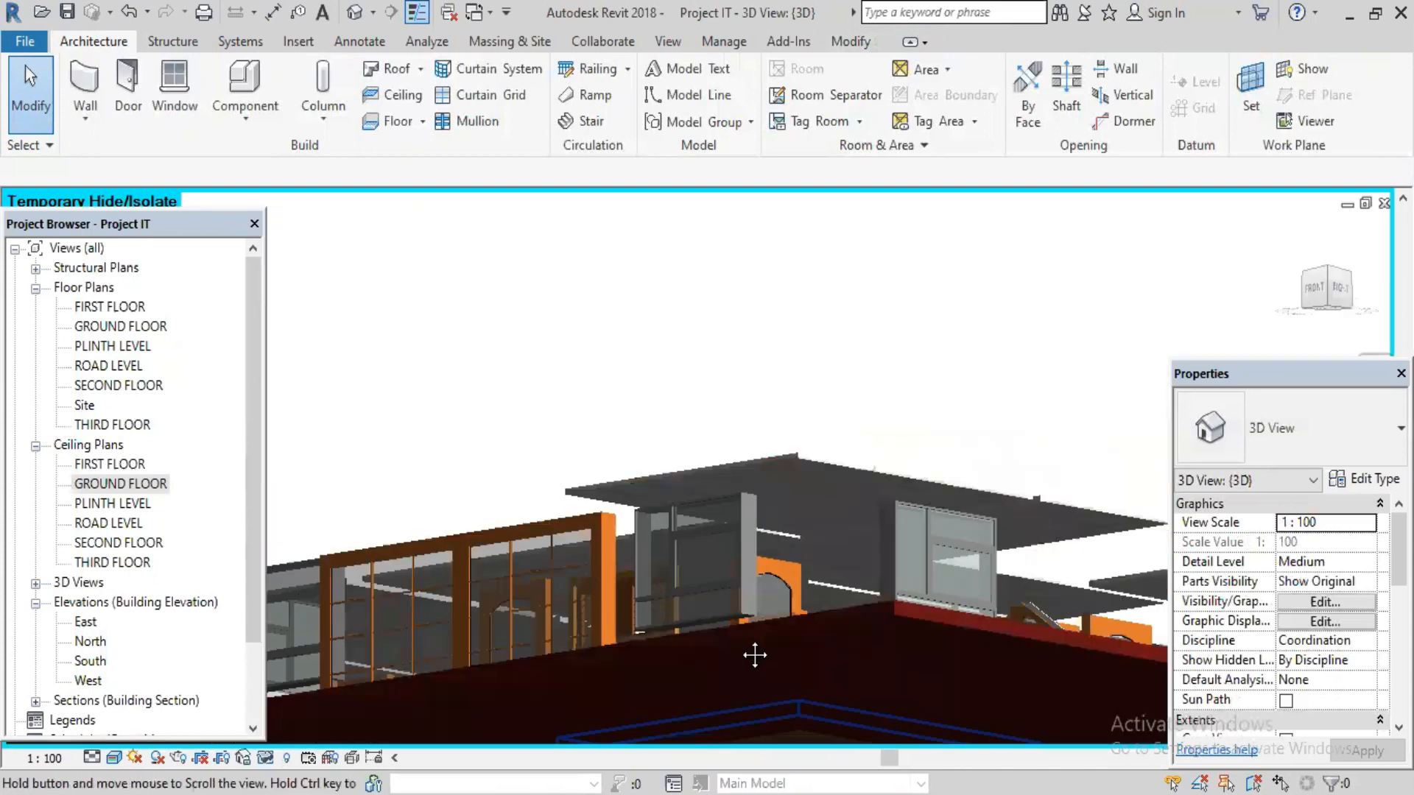
scroll(824, 508, "up", 4)
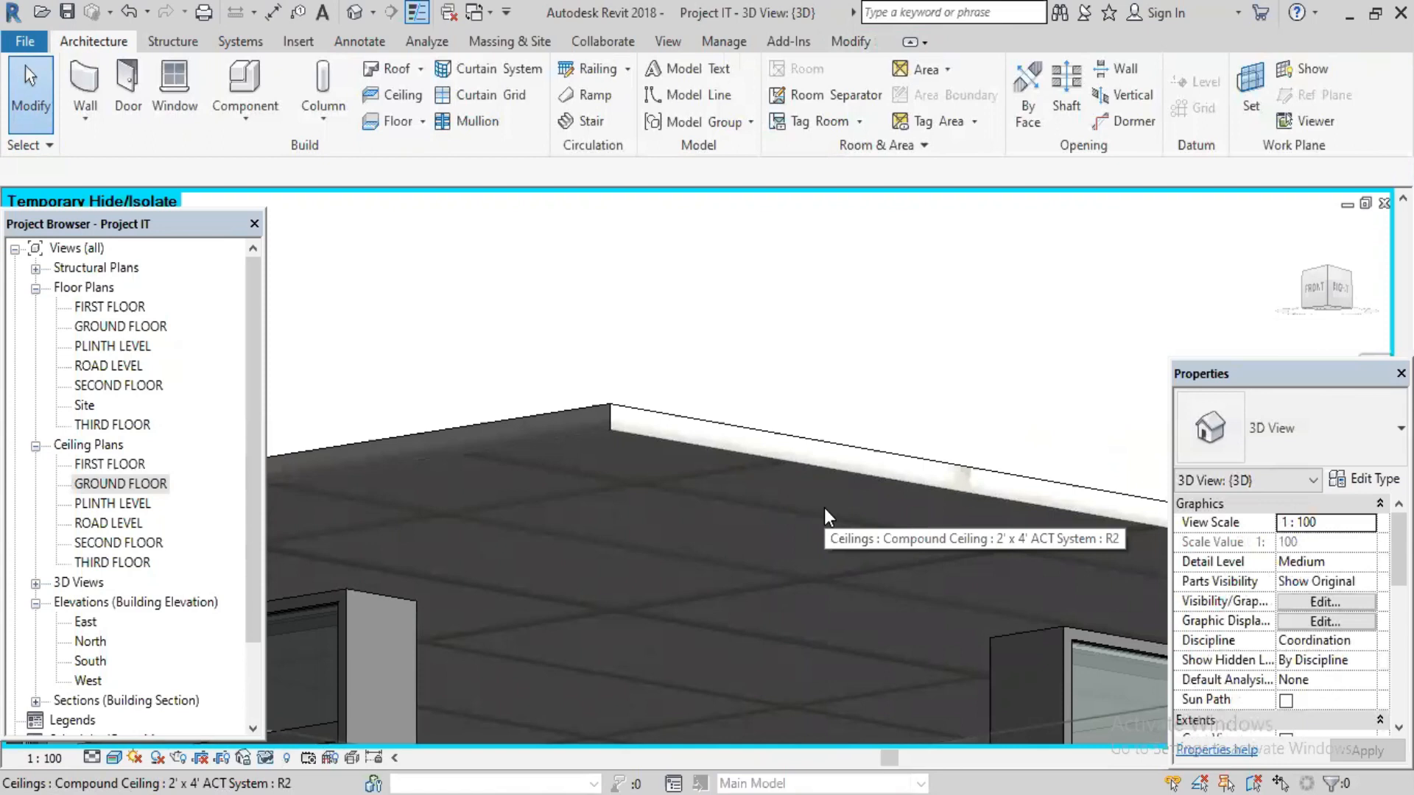
left_click(832, 466)
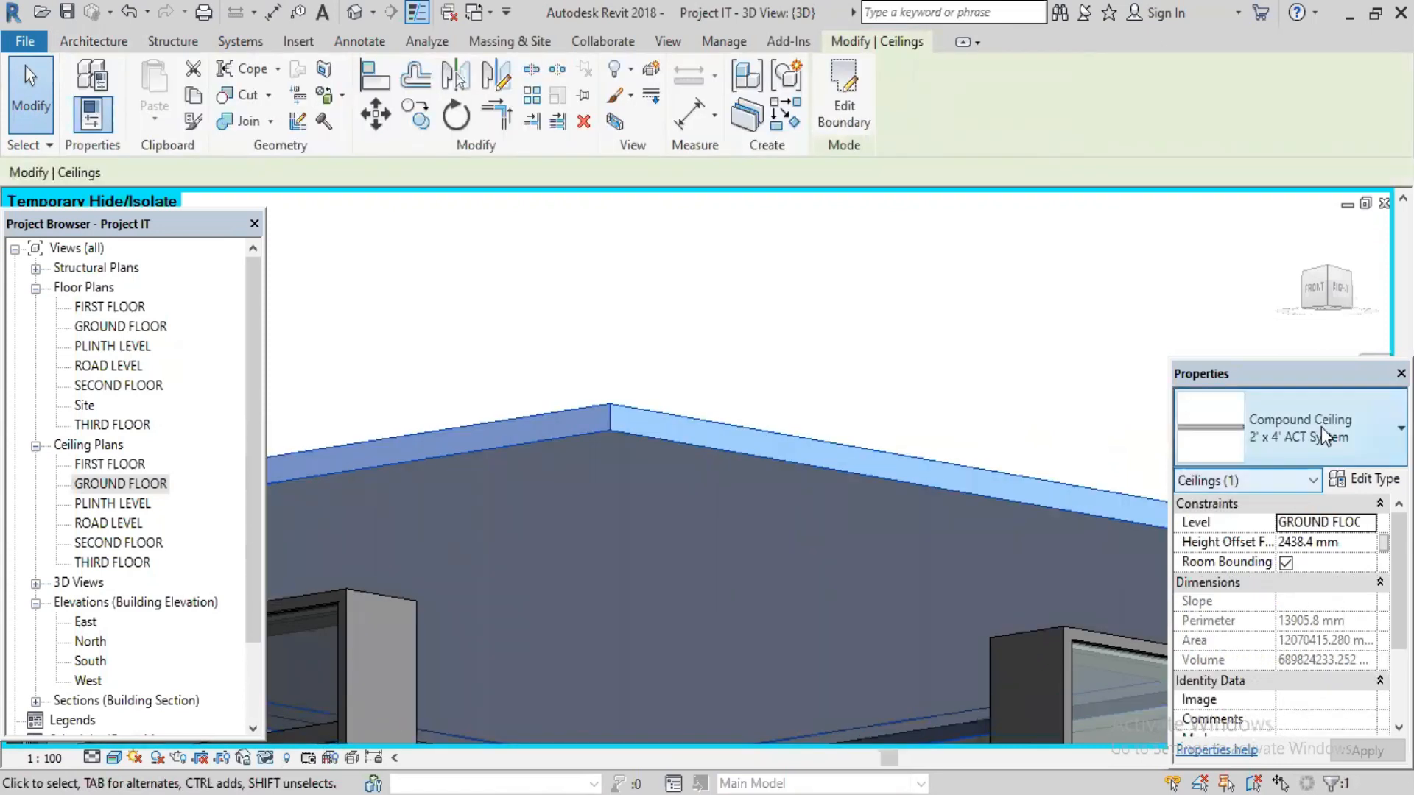
left_click(1257, 334)
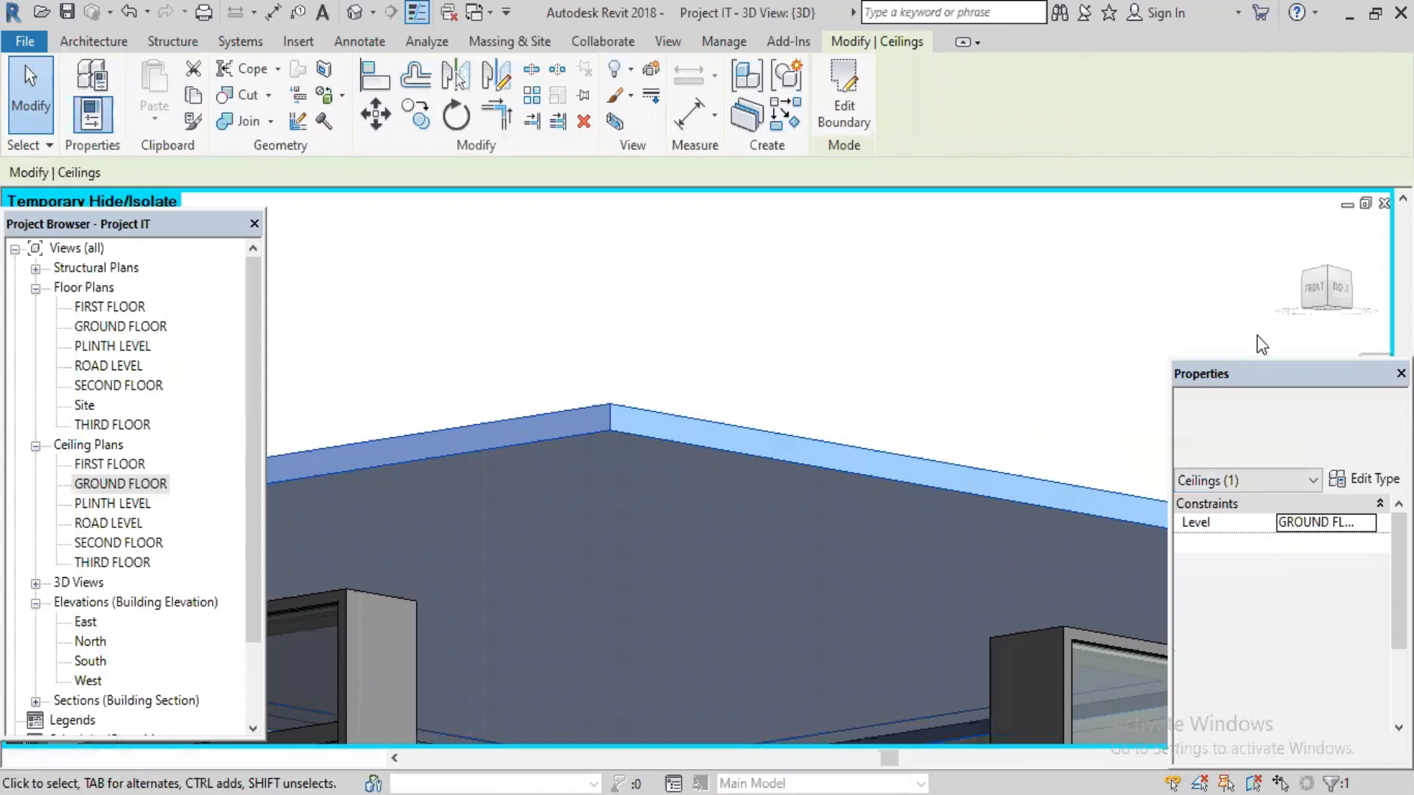
left_click(1215, 145)
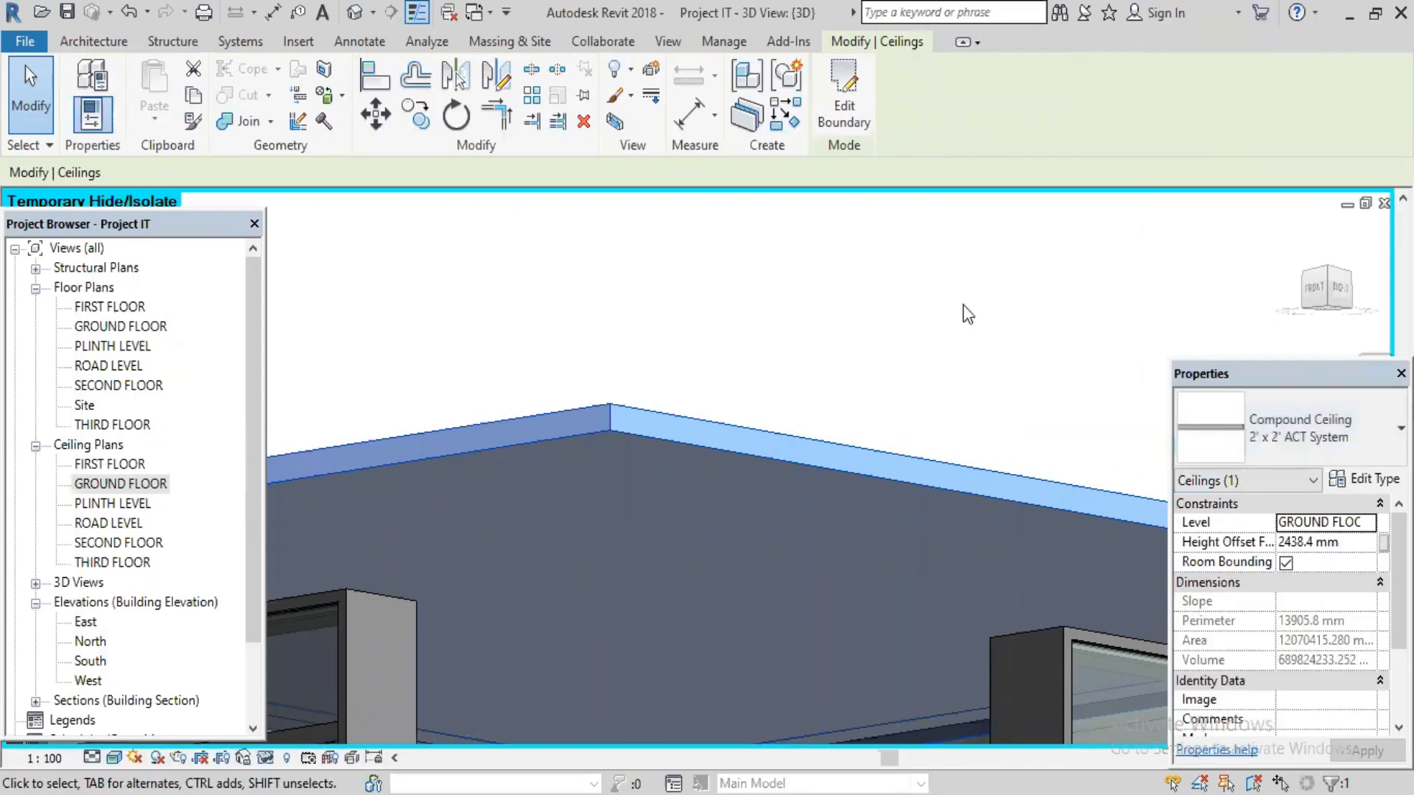
key("Escape")
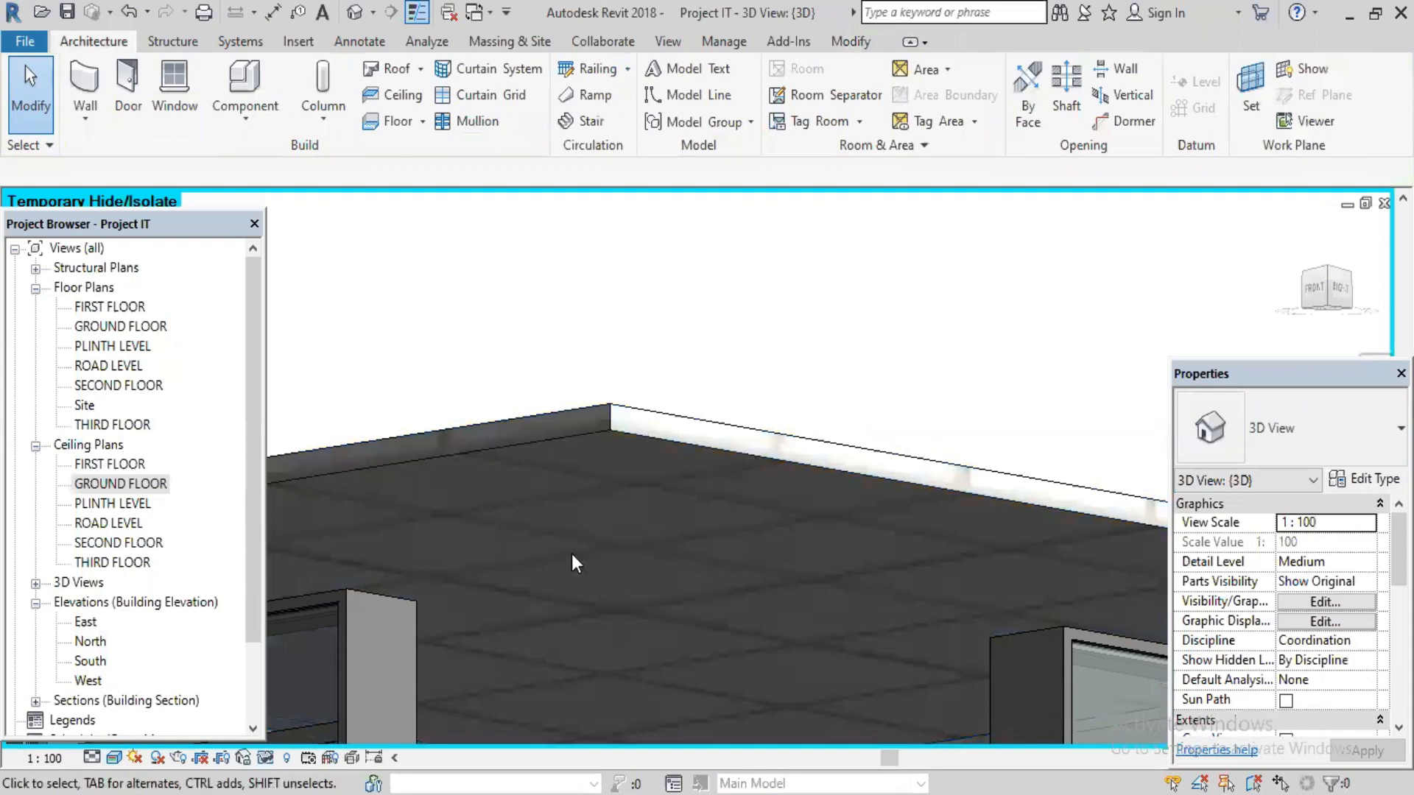
- Inspect the tile grid on the underside of the corner room's ceiling up close
middle_click_drag(572, 554, 709, 491)
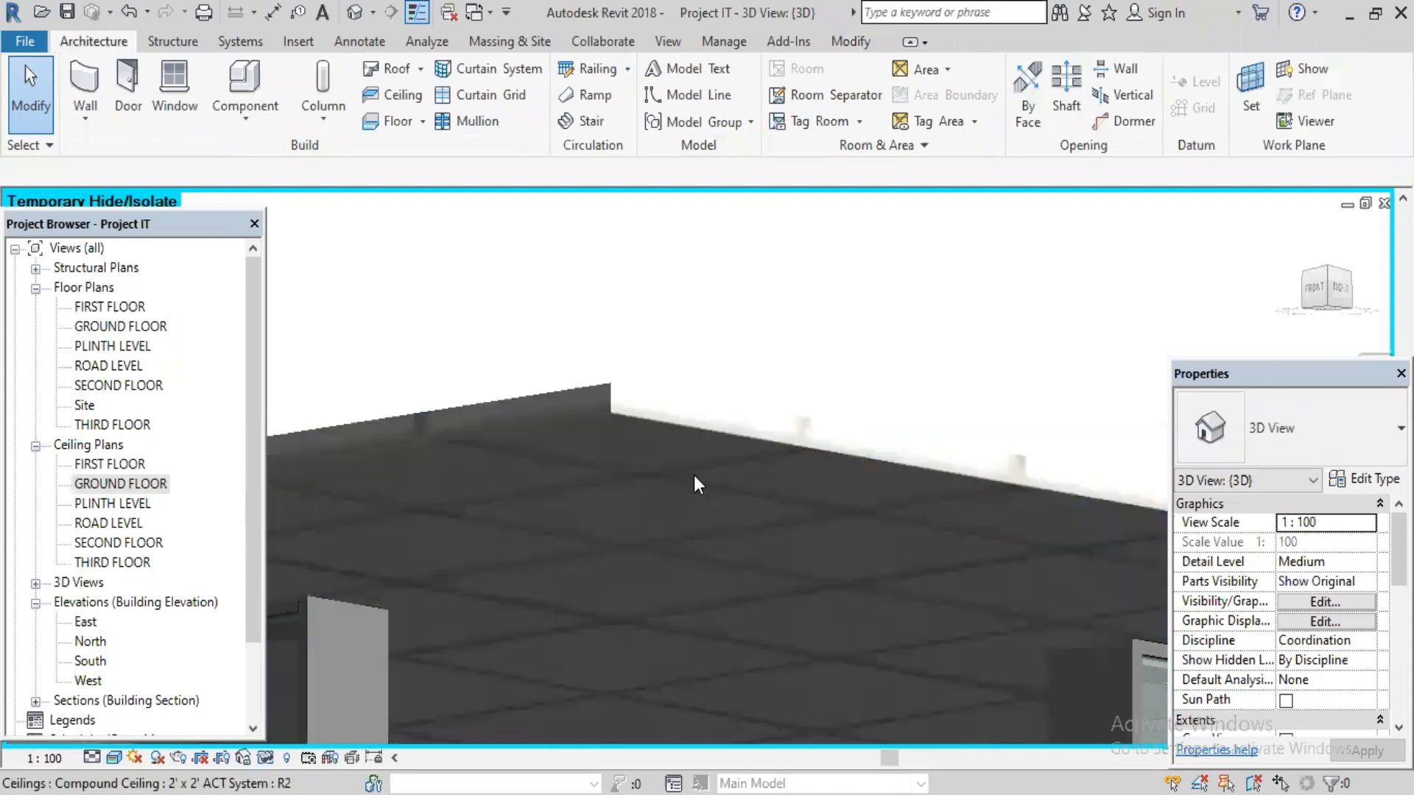
scroll(661, 405, "up", 2)
middle_click_drag(471, 512, 500, 370)
scroll(935, 357, "up", 3)
middle_click_drag(932, 364, 1075, 337)
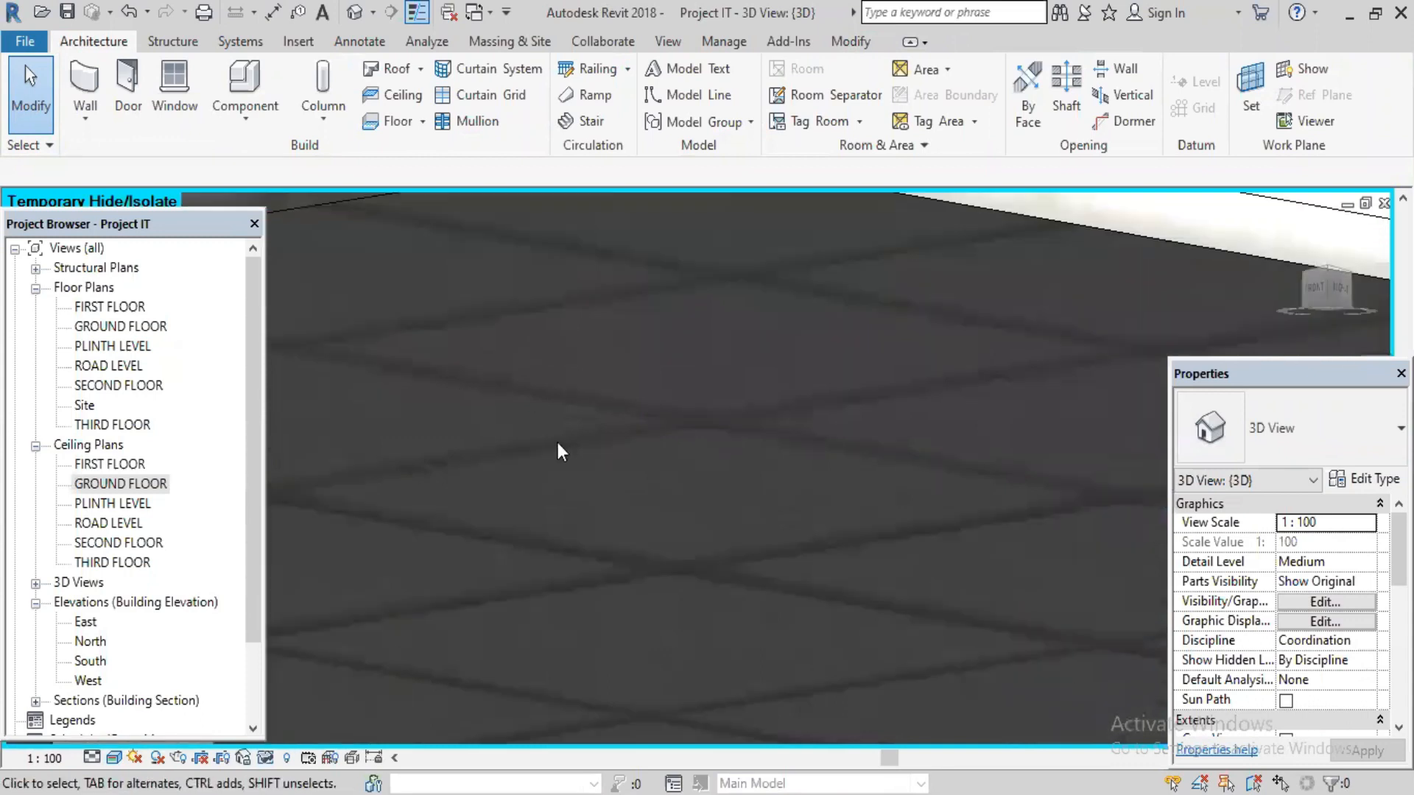
- Open the GROUND FLOOR ceiling plan, undo the previous ceiling edits and outline the left-hand hall with ceiling boundary lines along its walls
scroll(687, 289, "down", 2)
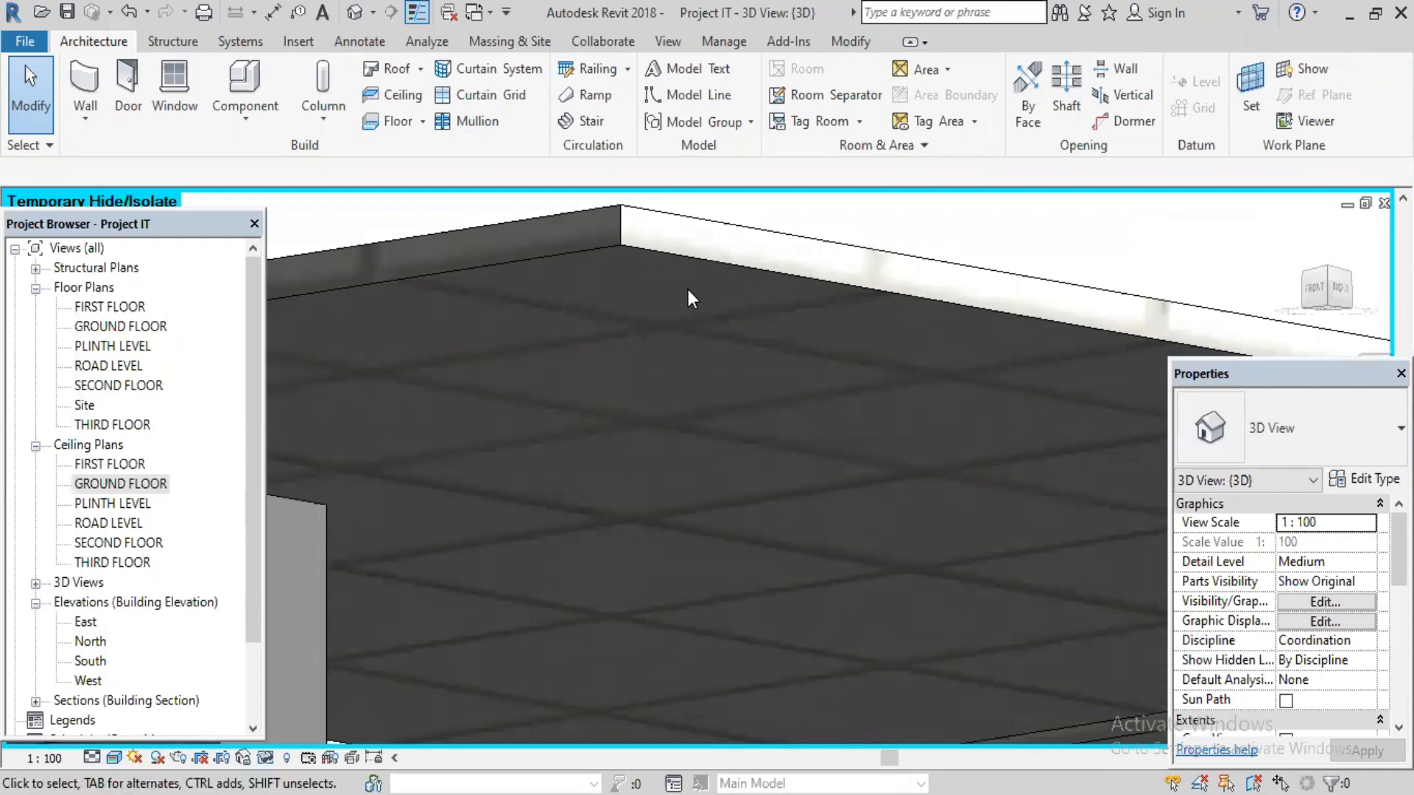
double_click(150, 486)
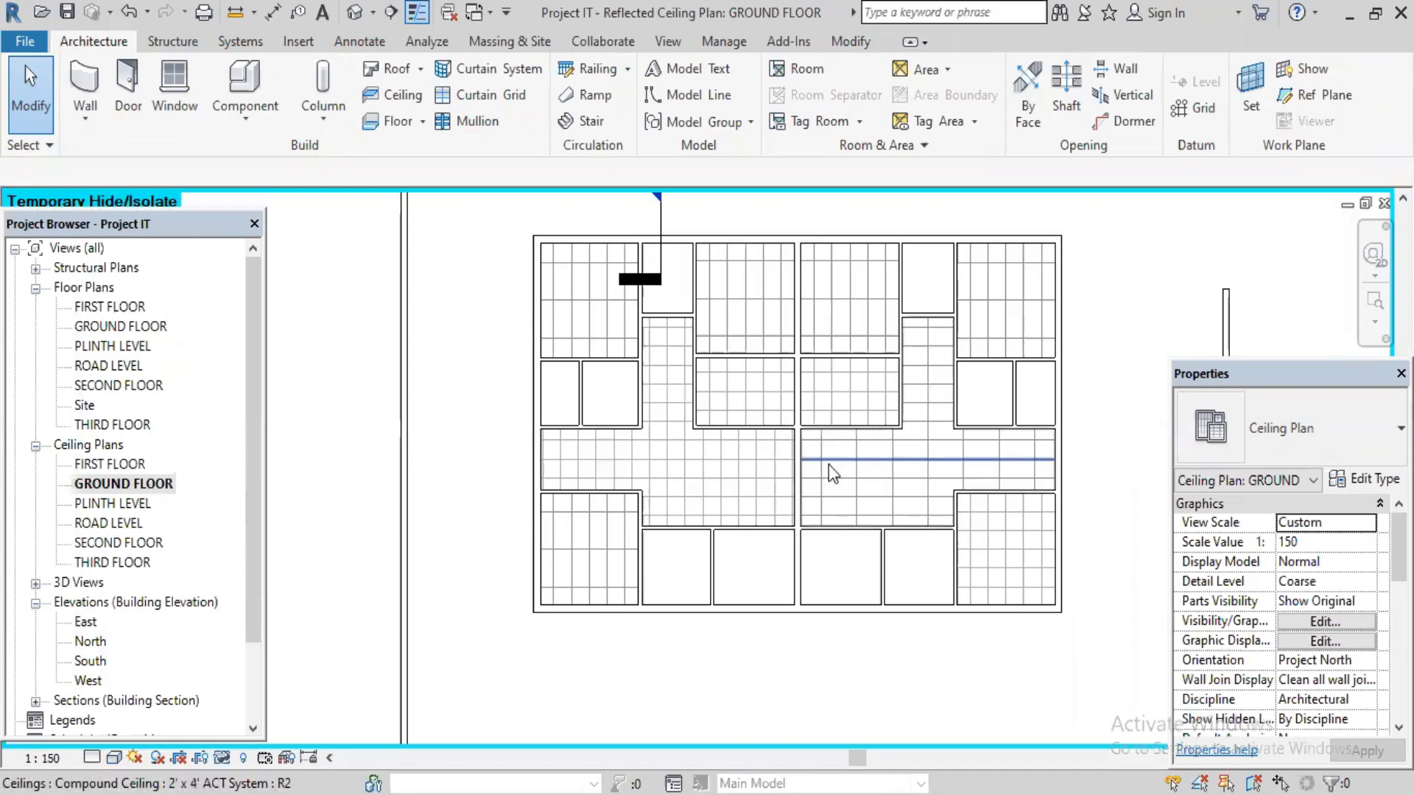
key("ctrl+z")
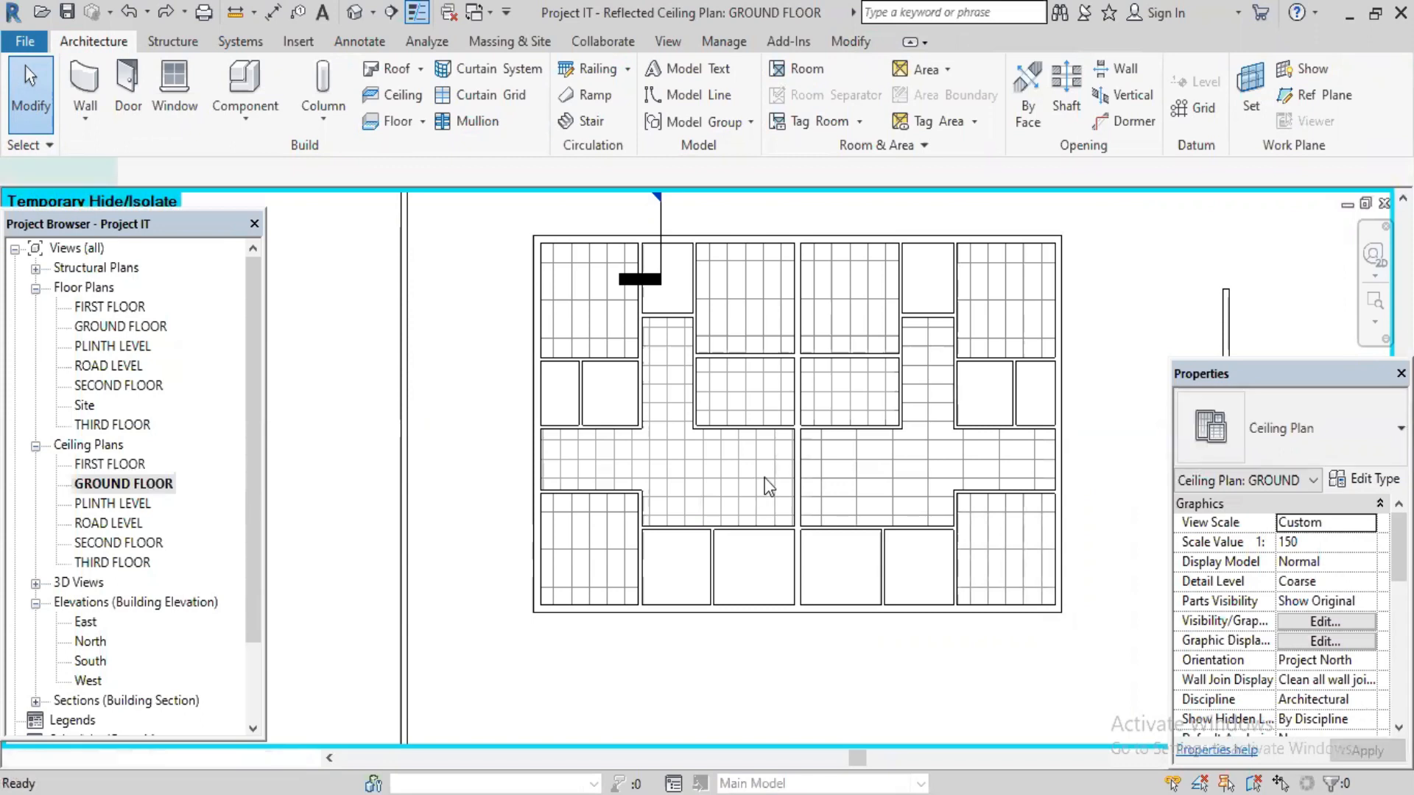
double_click(708, 506)
scroll(708, 506, "up", 1)
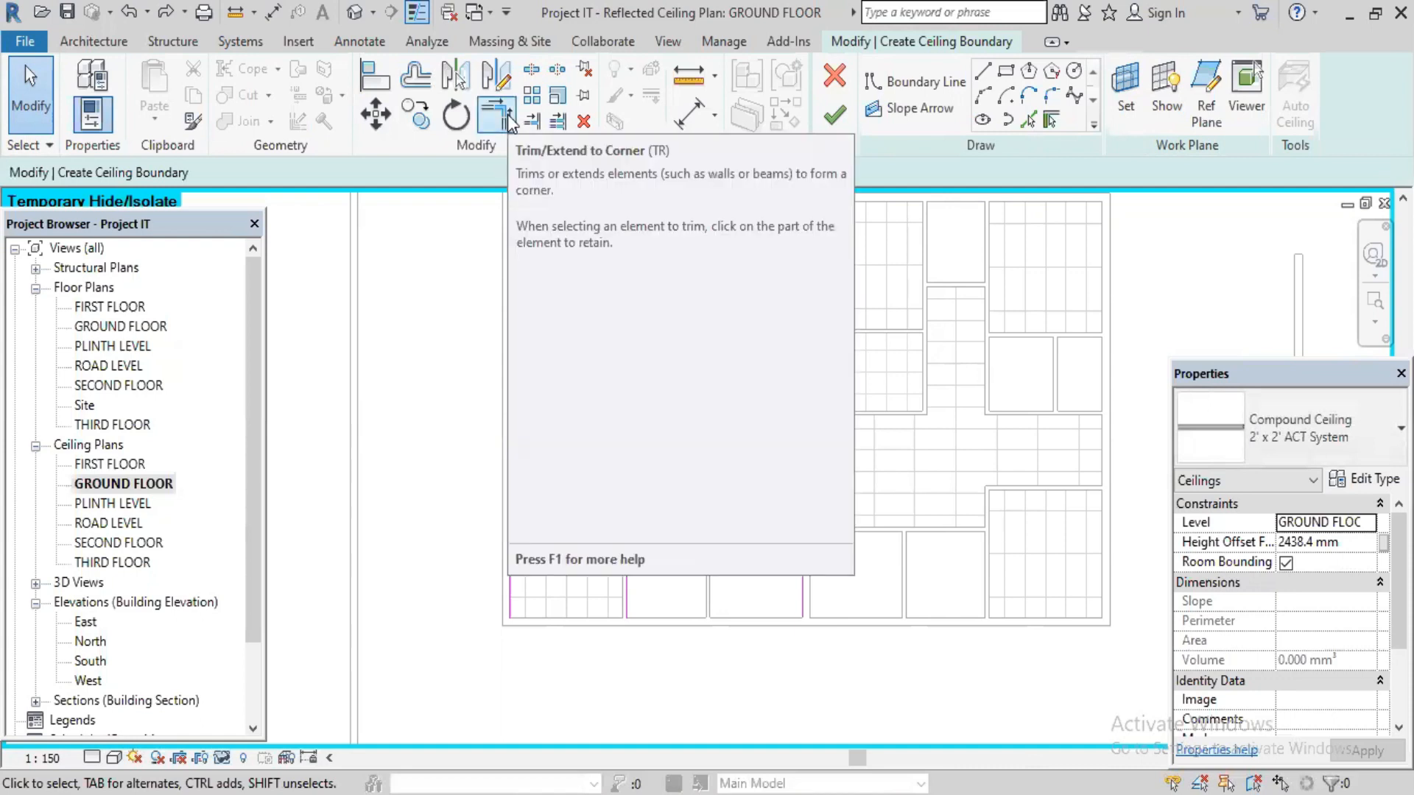
- Trim the left-hand hall's ceiling boundary lines to corners into one closed loop and finish the sketch
left_click(506, 114)
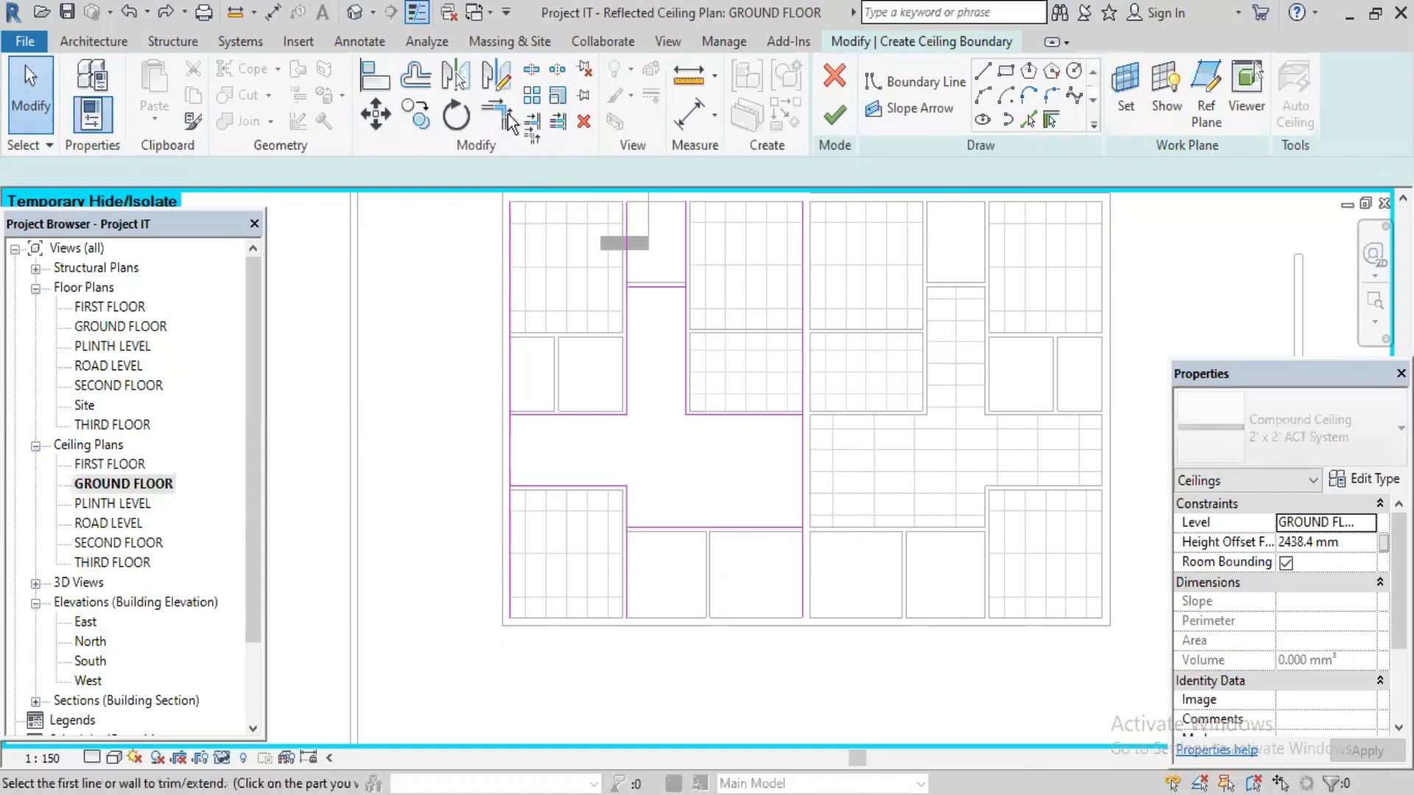
left_click(539, 415)
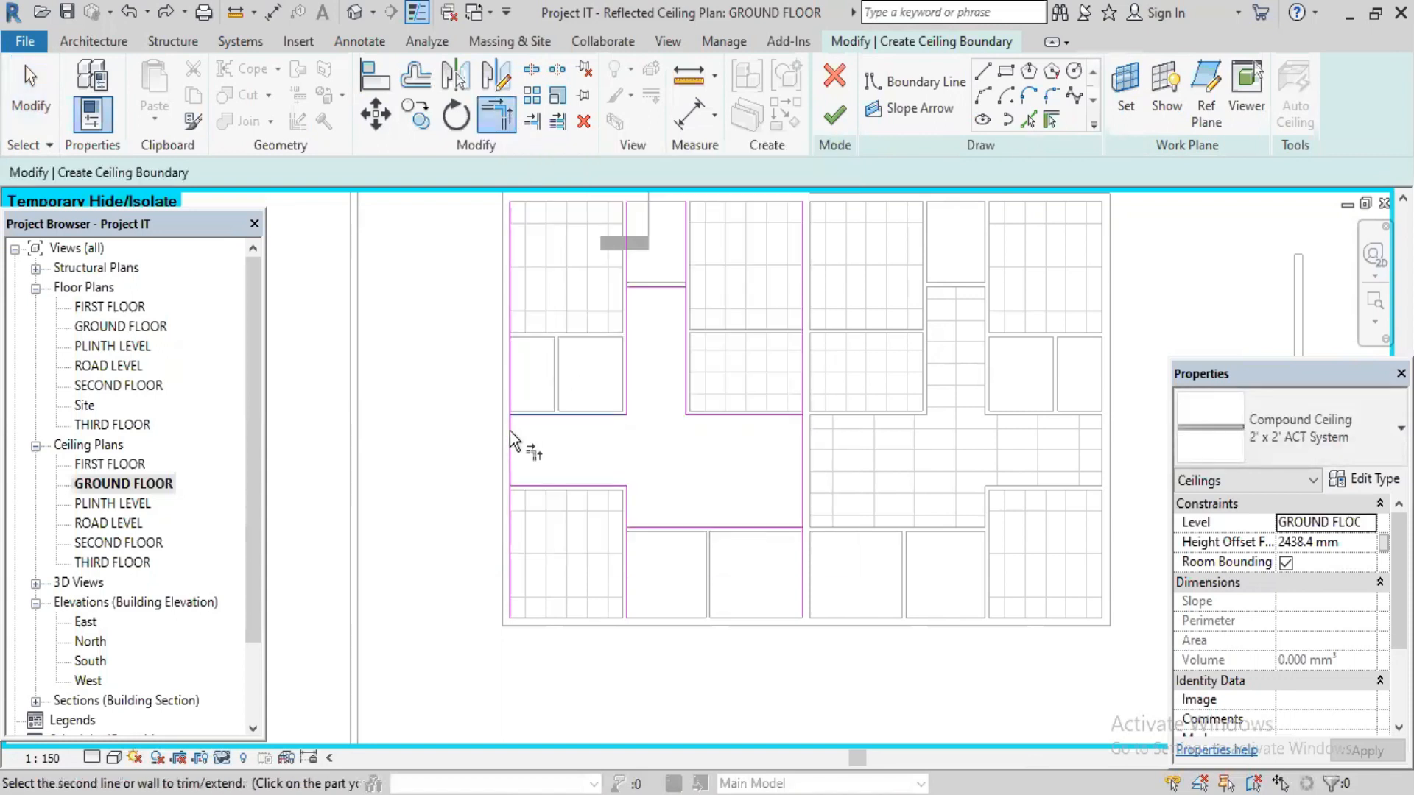
left_click(514, 473)
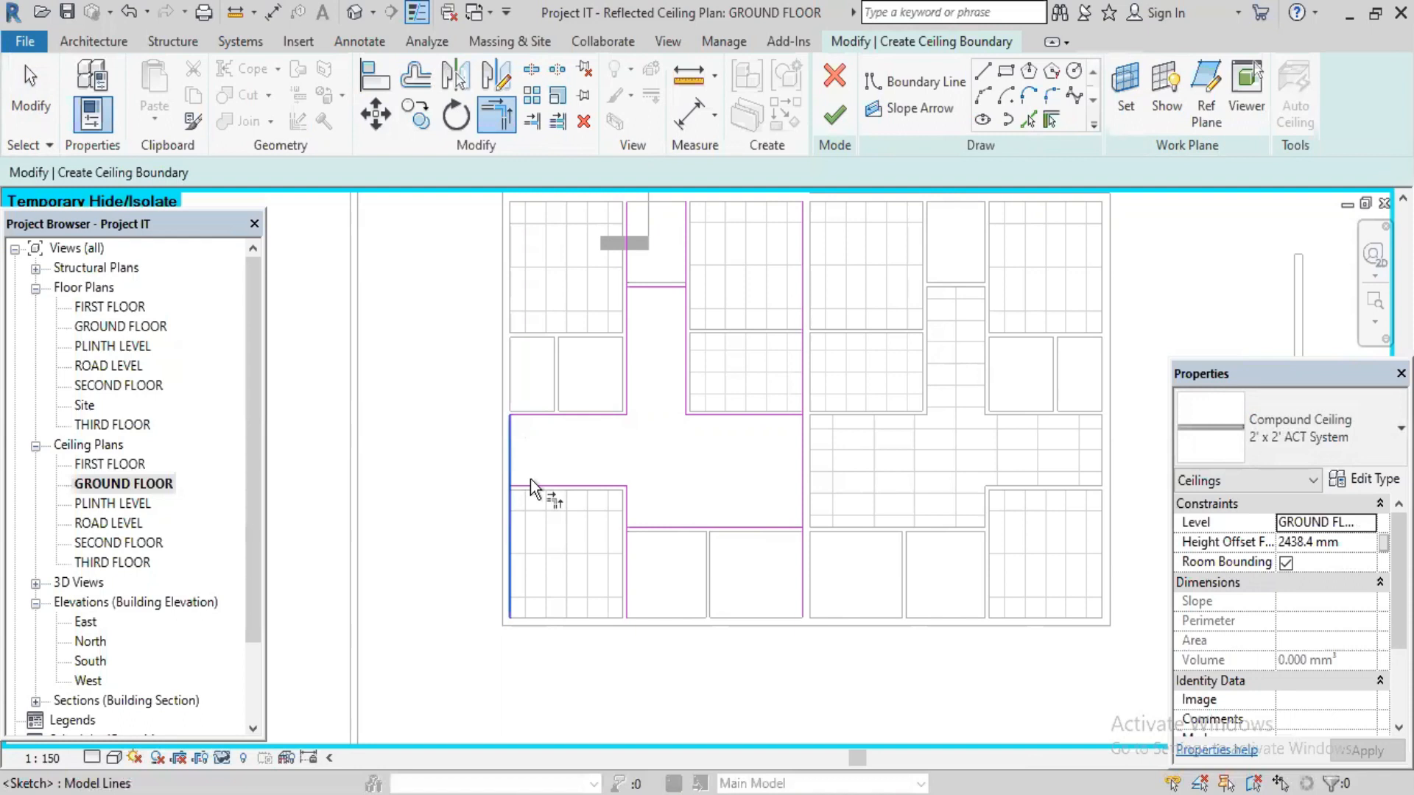
left_click(790, 528)
left_click(803, 434)
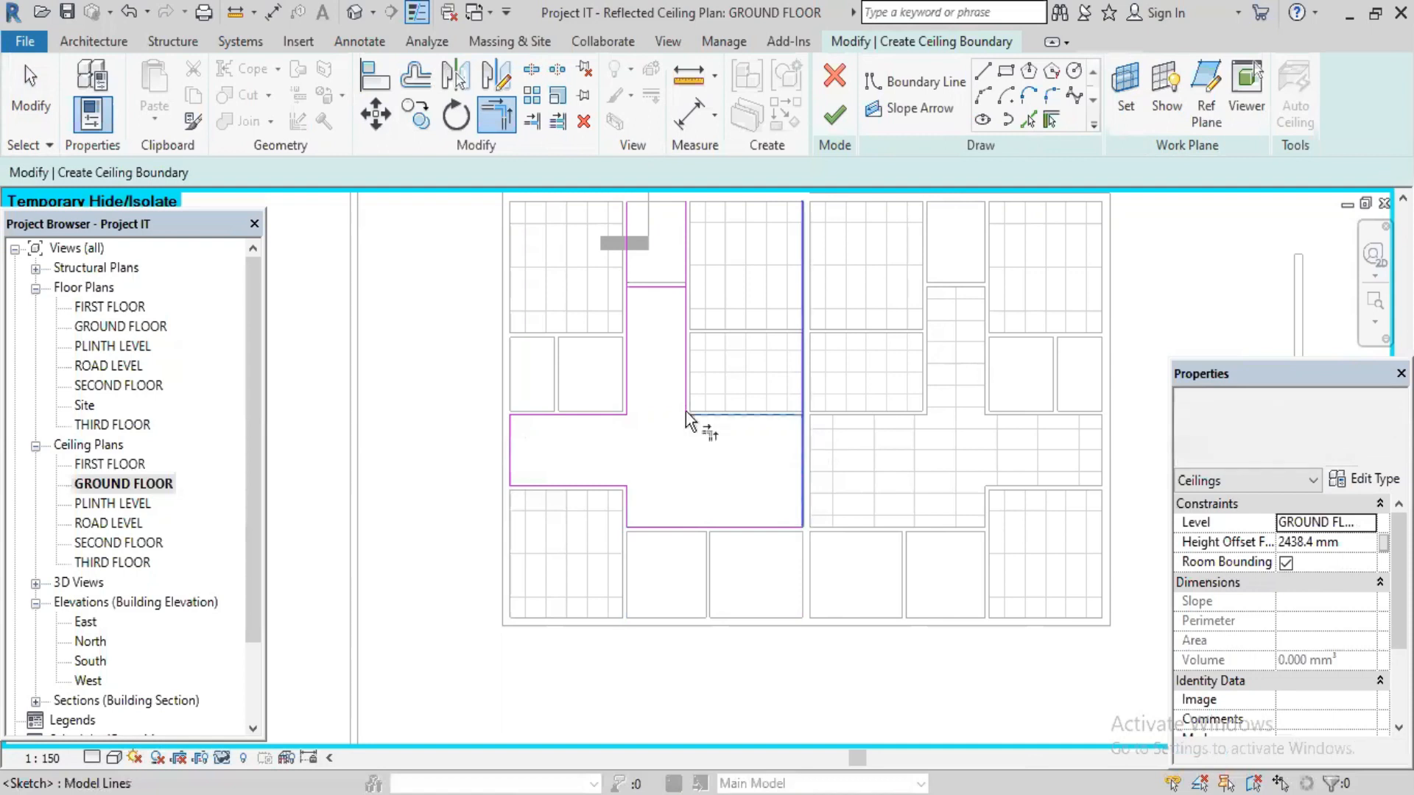
left_click(679, 324)
left_click(652, 287)
left_click(636, 287)
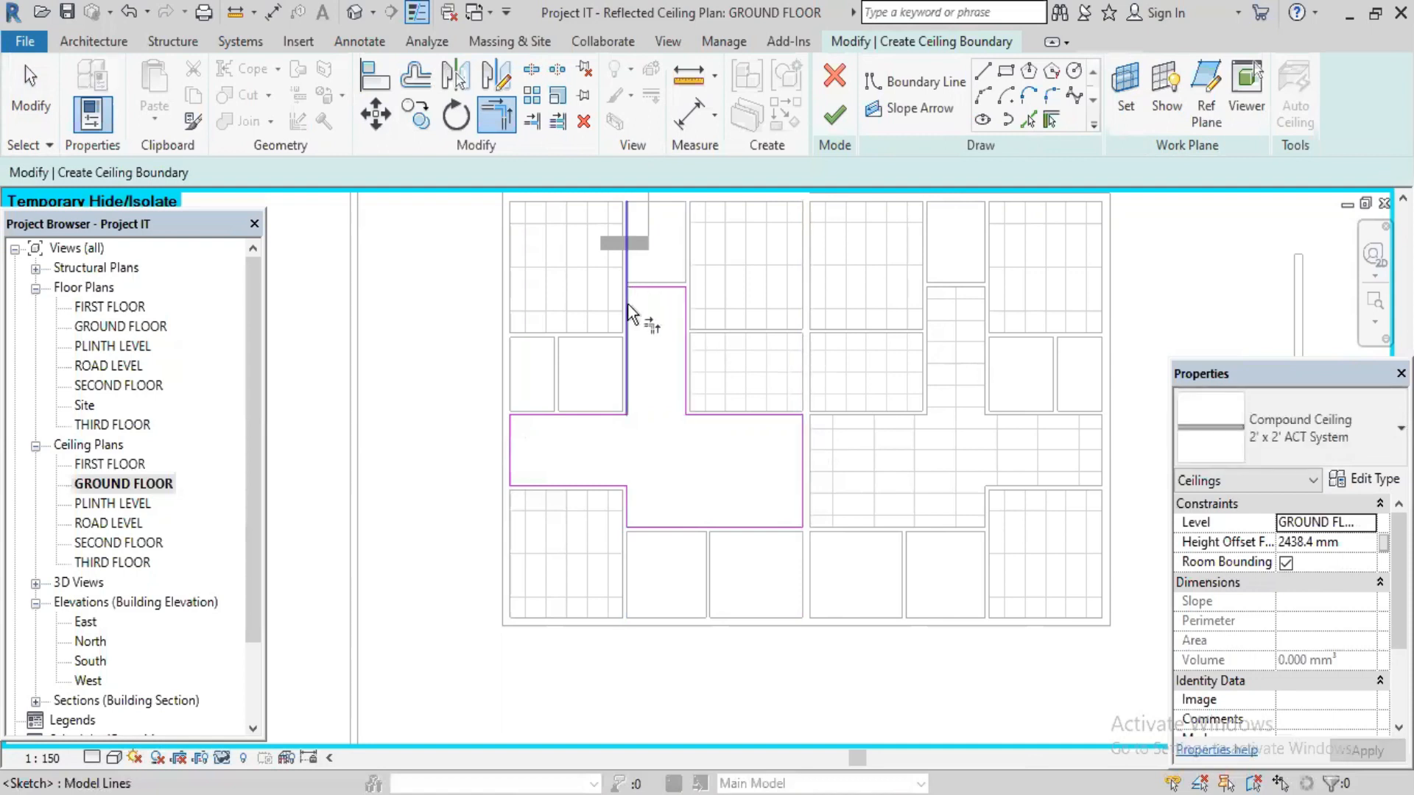
left_click(835, 116)
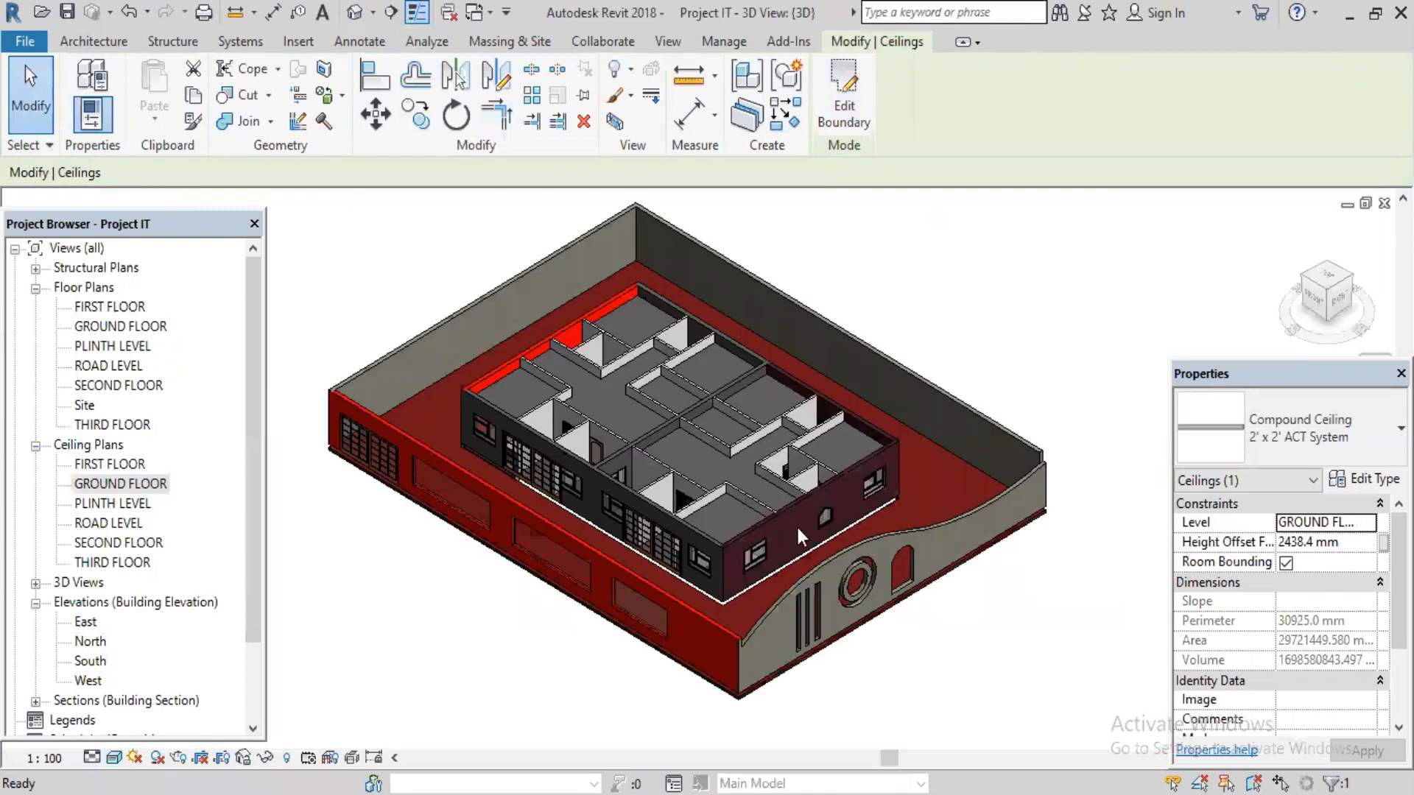
- In the default 3D view, select the house's 9" exterior side wall and temporarily hide the Walls category
key("Escape")
left_click(889, 589)
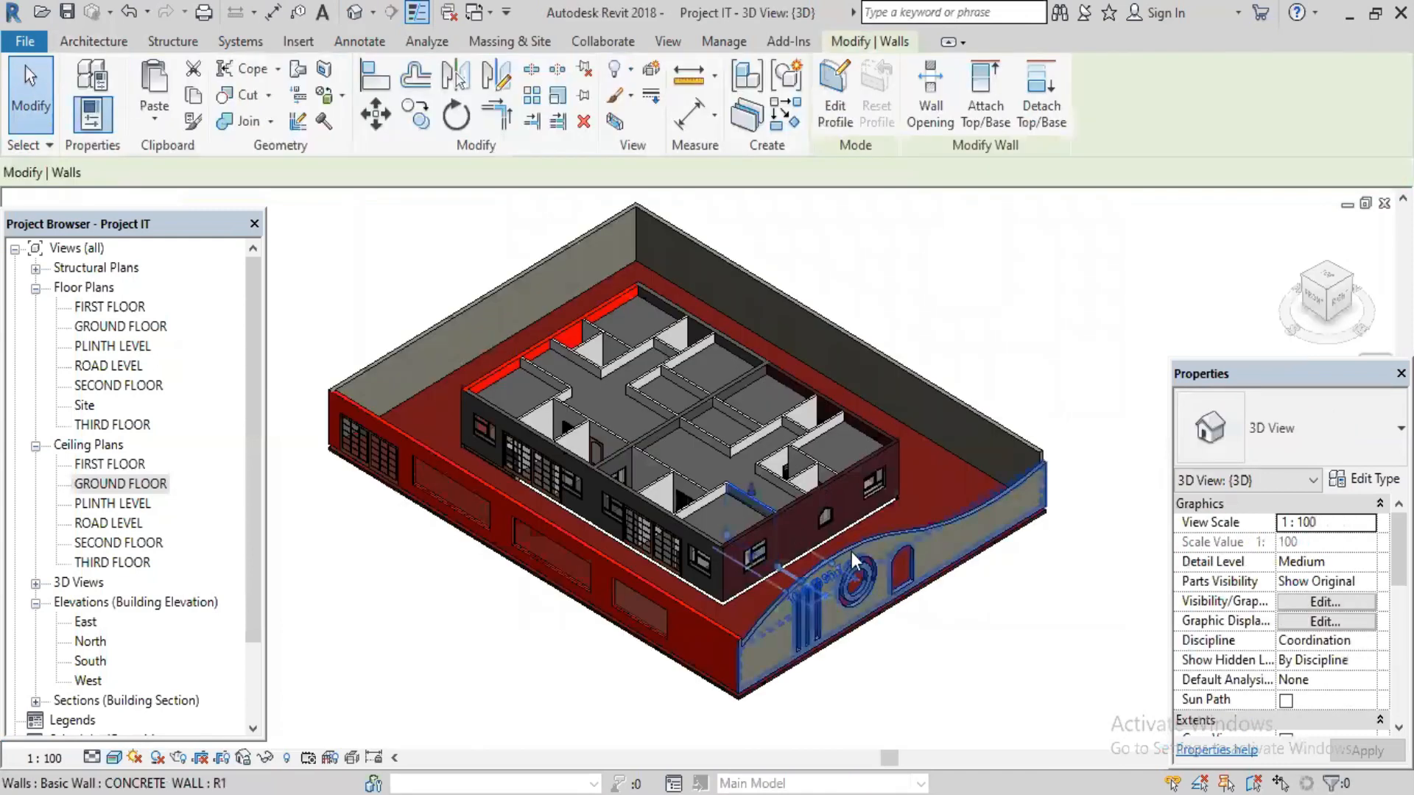
left_click(784, 508)
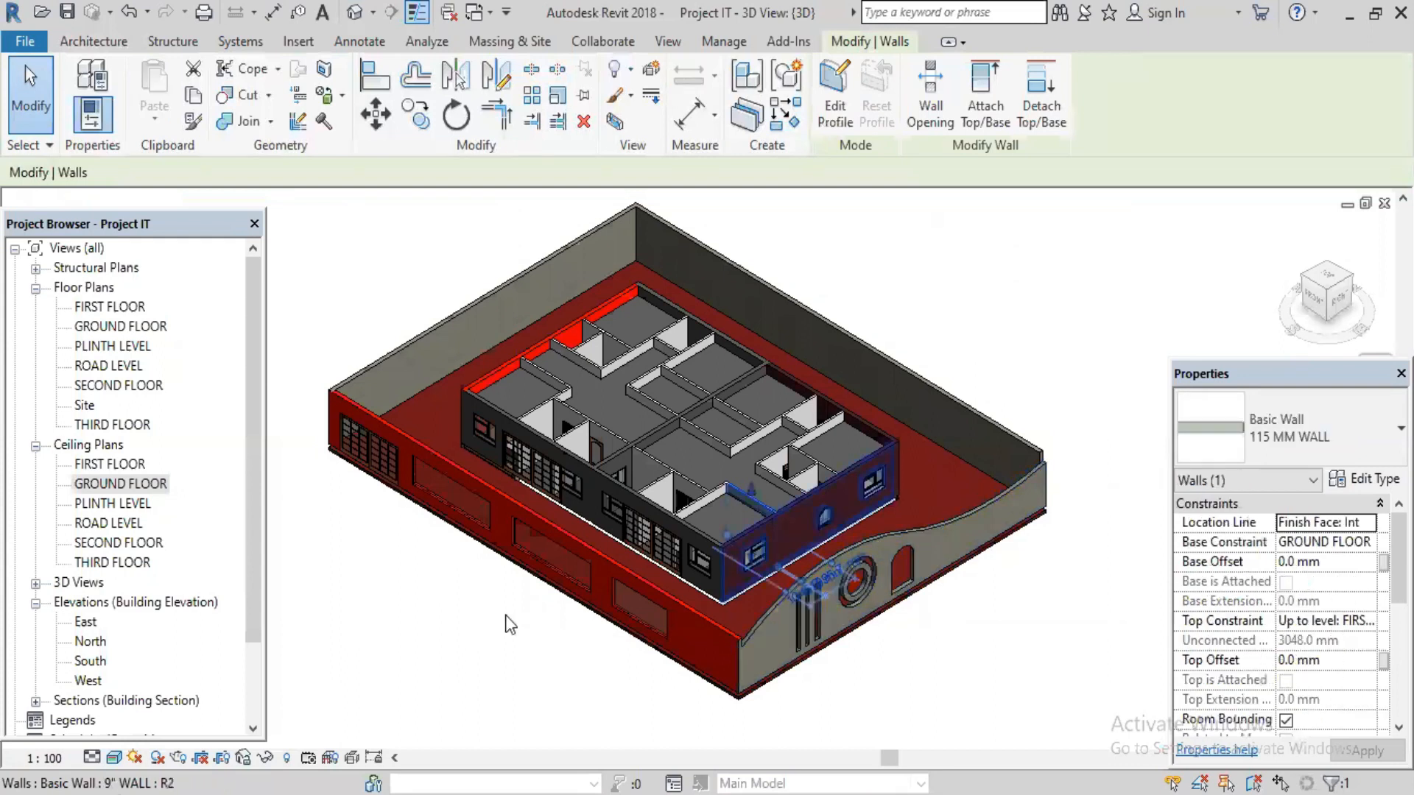
left_click(266, 759)
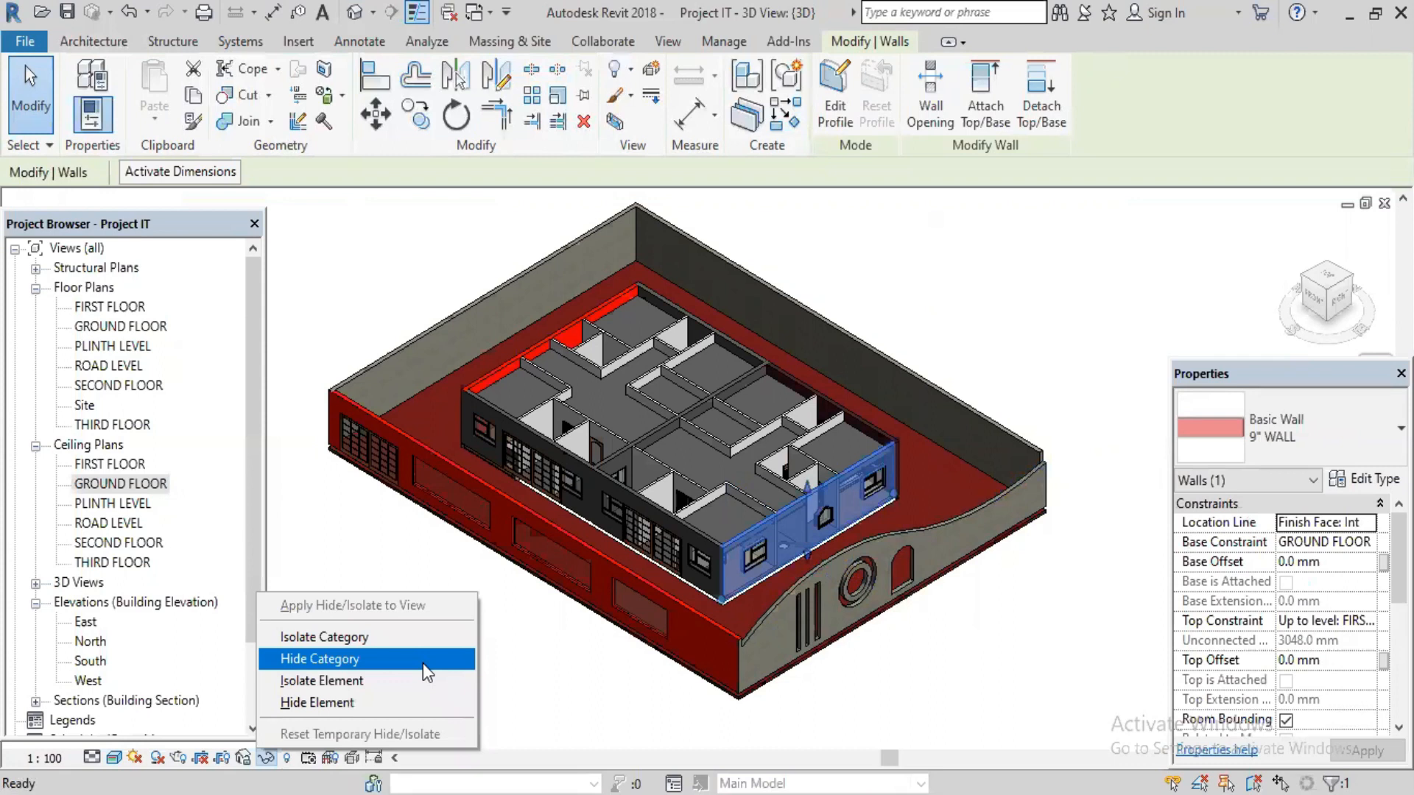
left_click(422, 659)
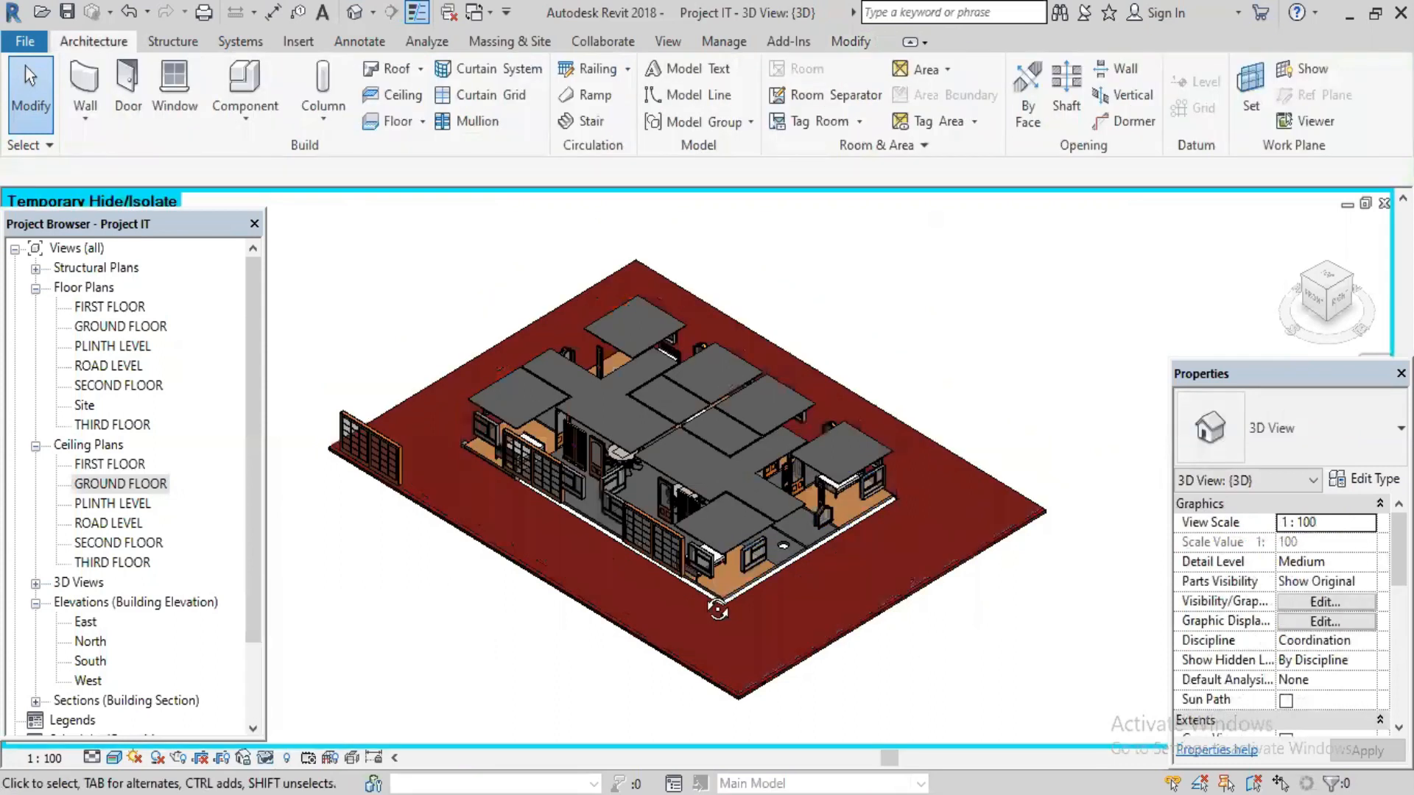
- From below in the 3D view, change the front corner room's ceiling type to 2' x 2' ACT System
middle_click_drag(700, 546, 729, 489, "shift")
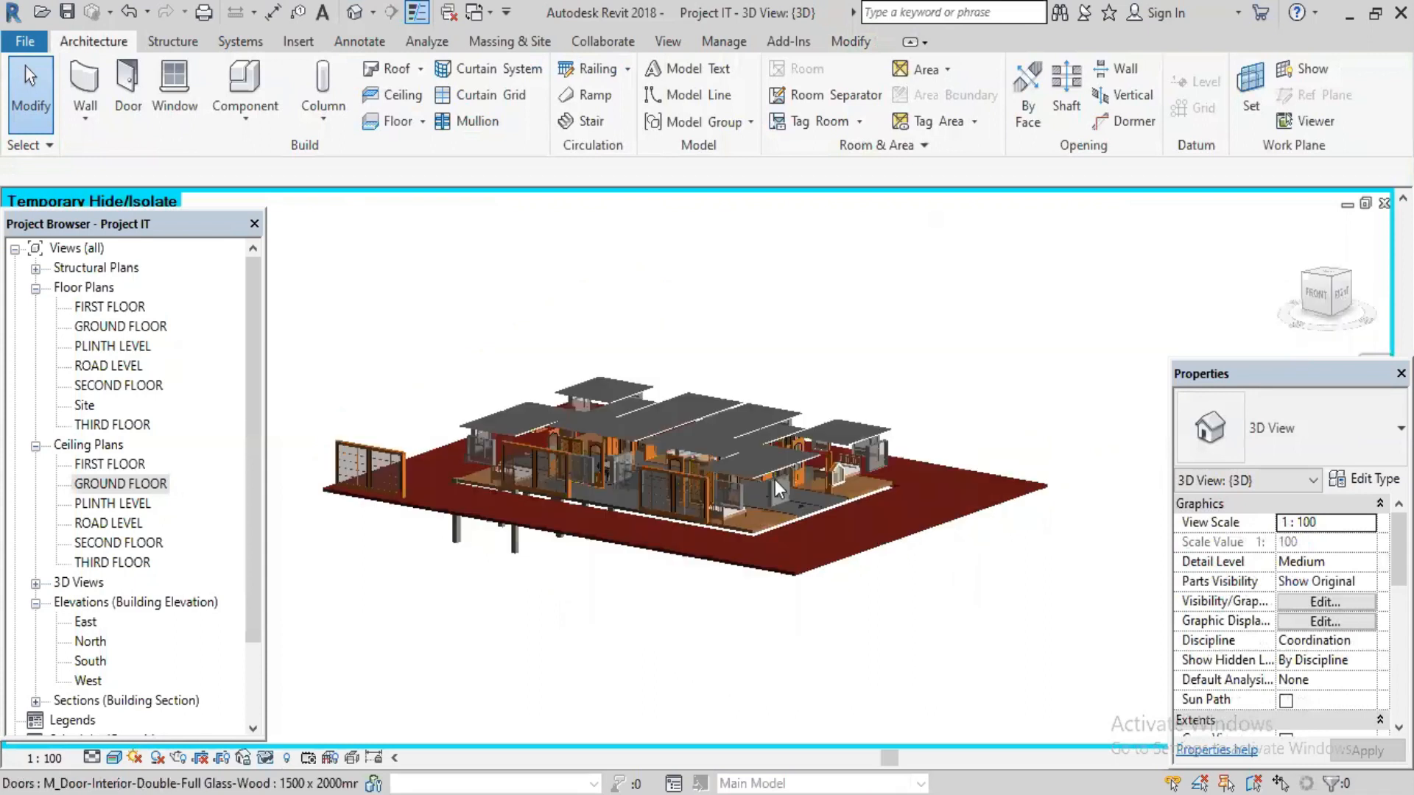
scroll(810, 490, "up", 5)
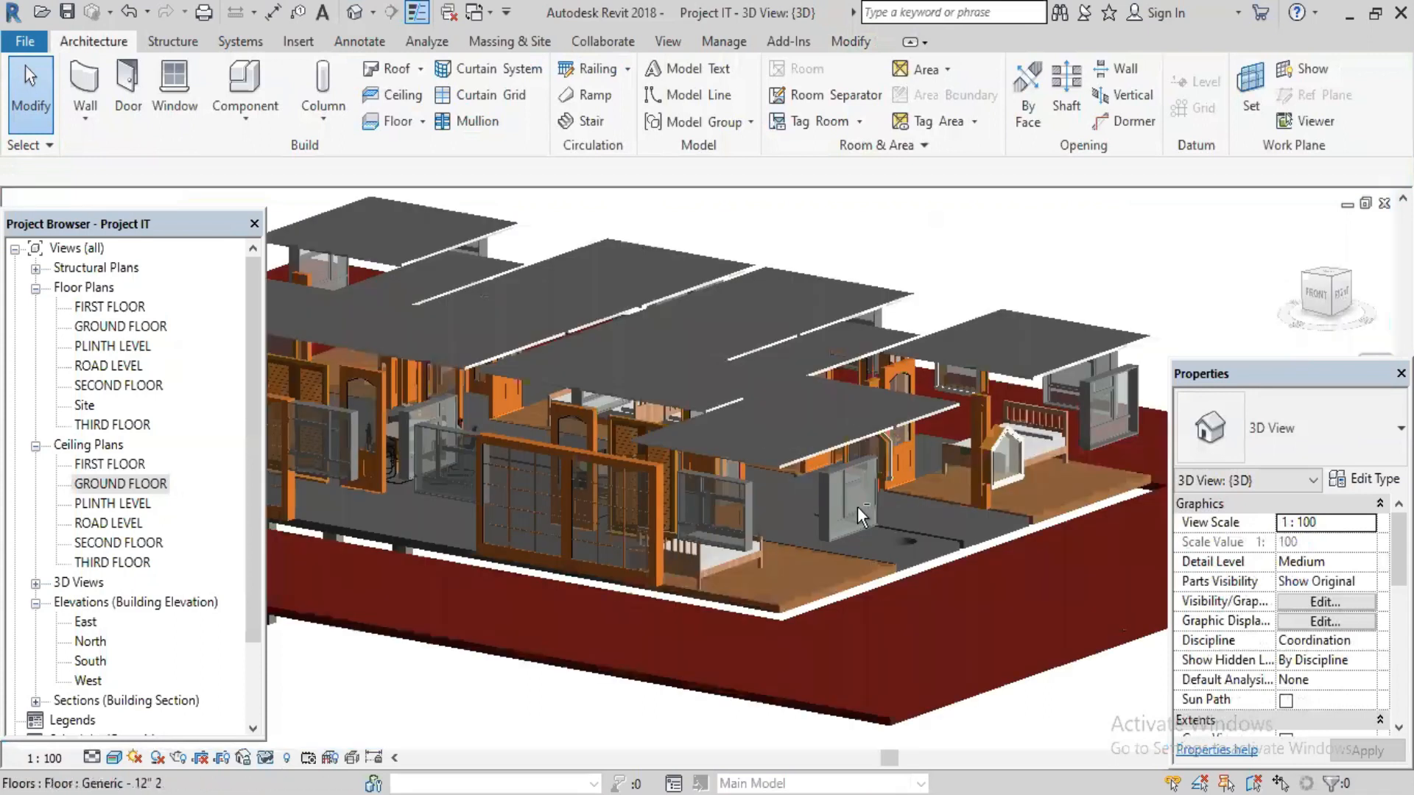
middle_click_drag(857, 507, 854, 693, "shift")
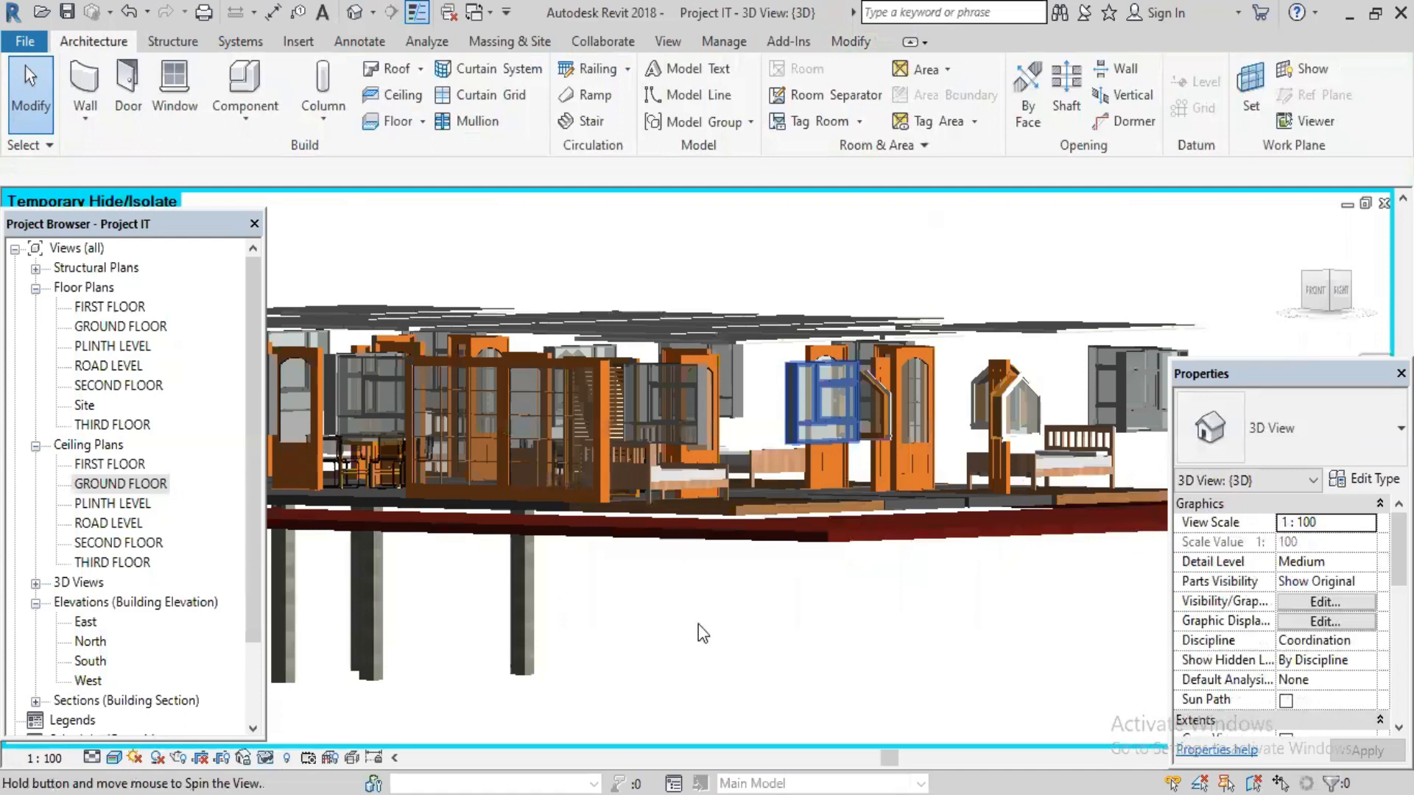
middle_click_drag(698, 624, 871, 569, "shift")
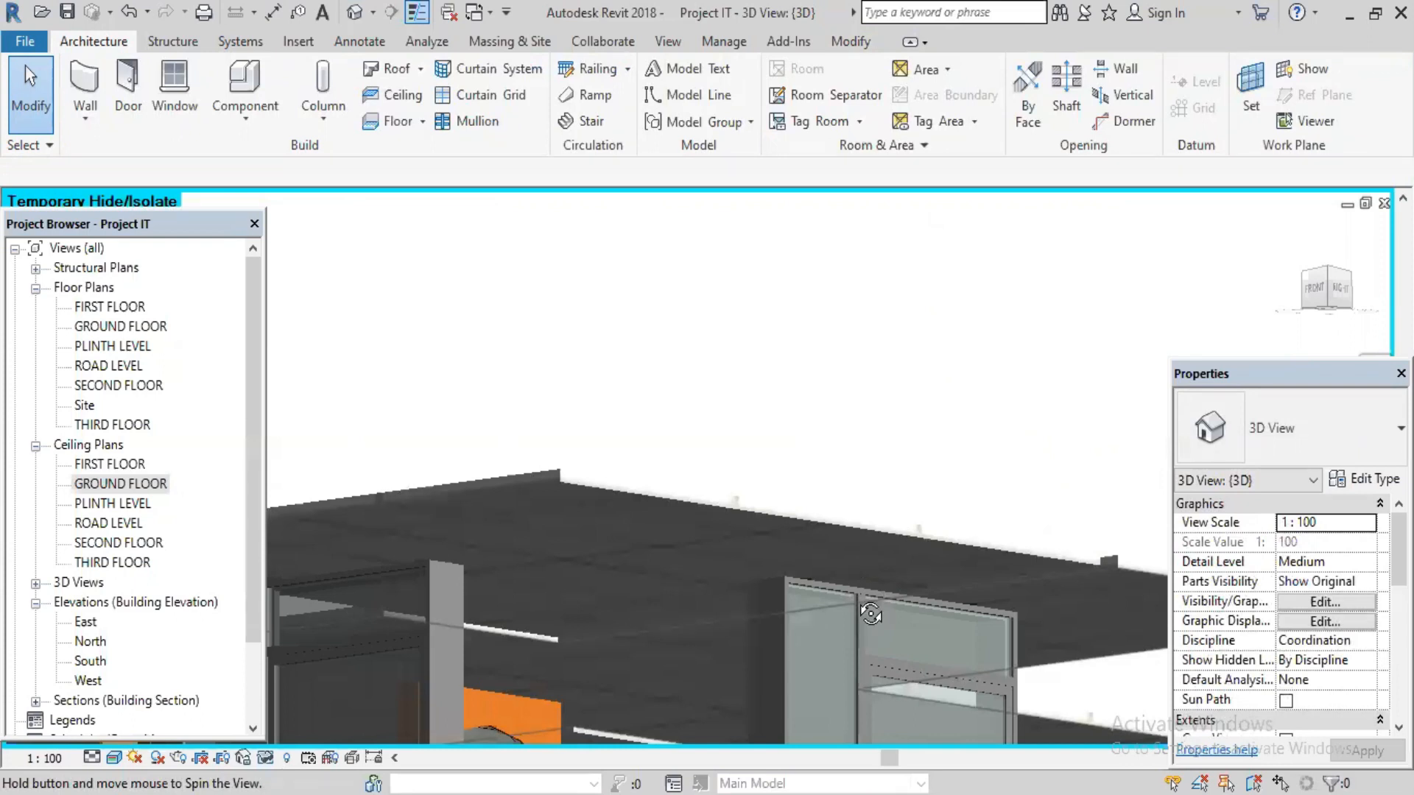
middle_click_drag(855, 597, 757, 453, "shift")
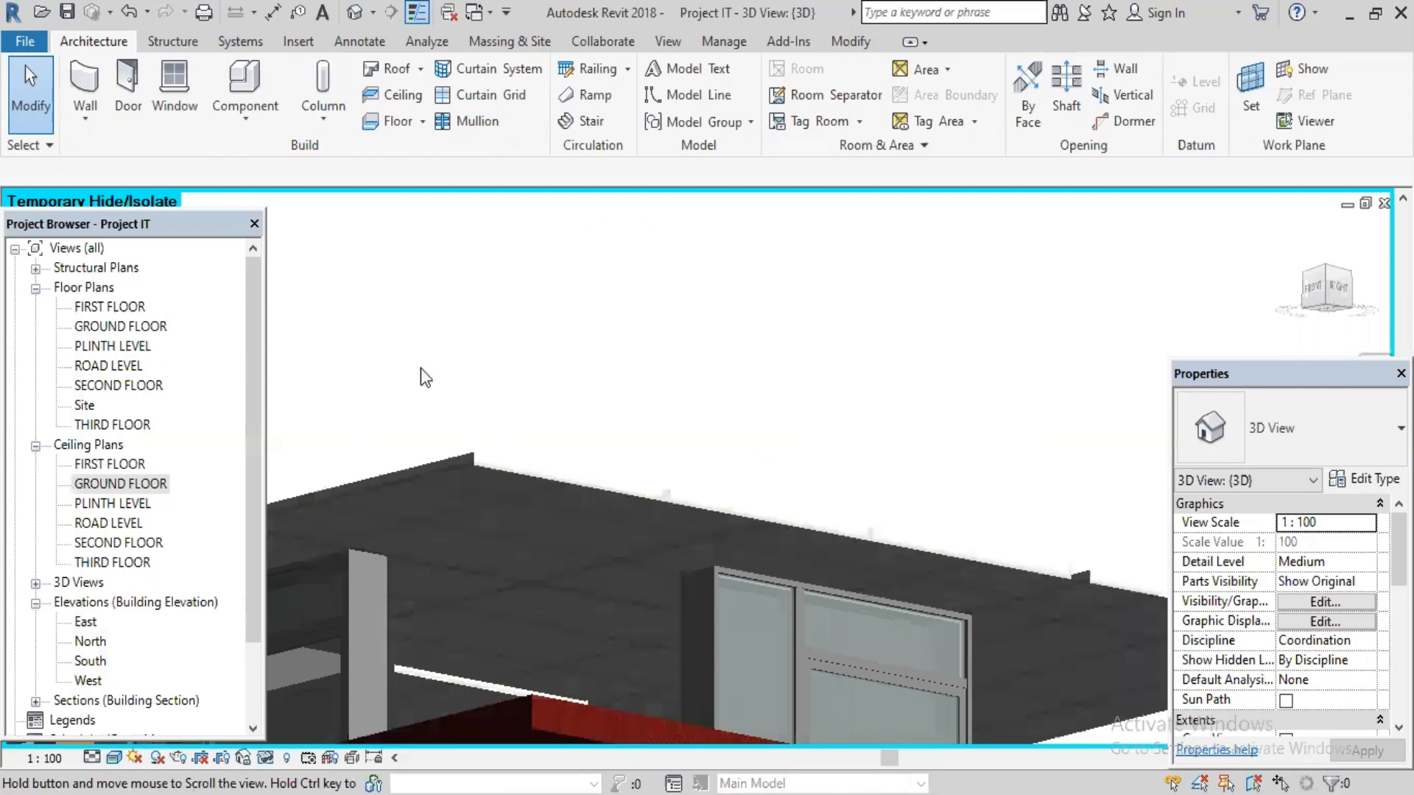
scroll(601, 379, "up", 4)
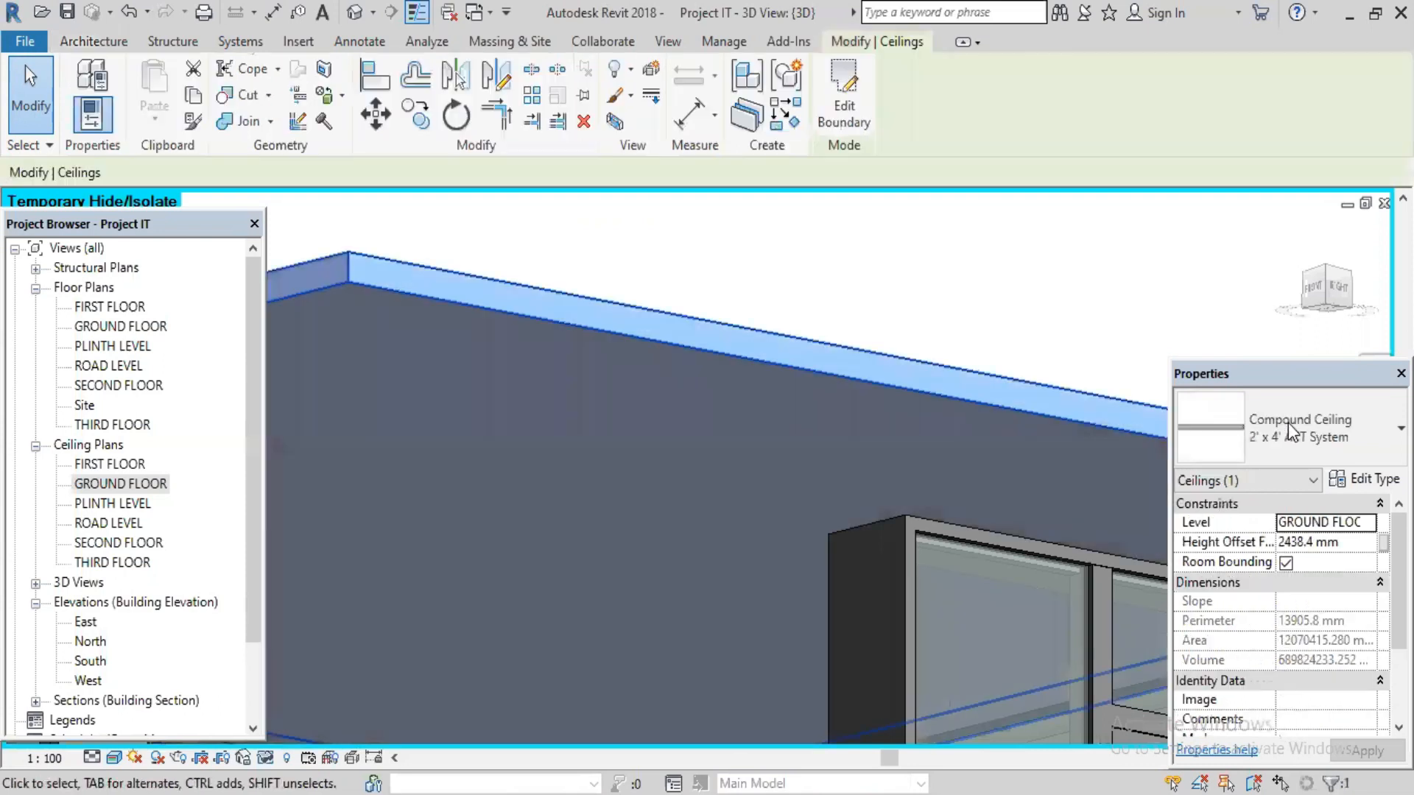
left_click(1291, 430)
left_click(1212, 147)
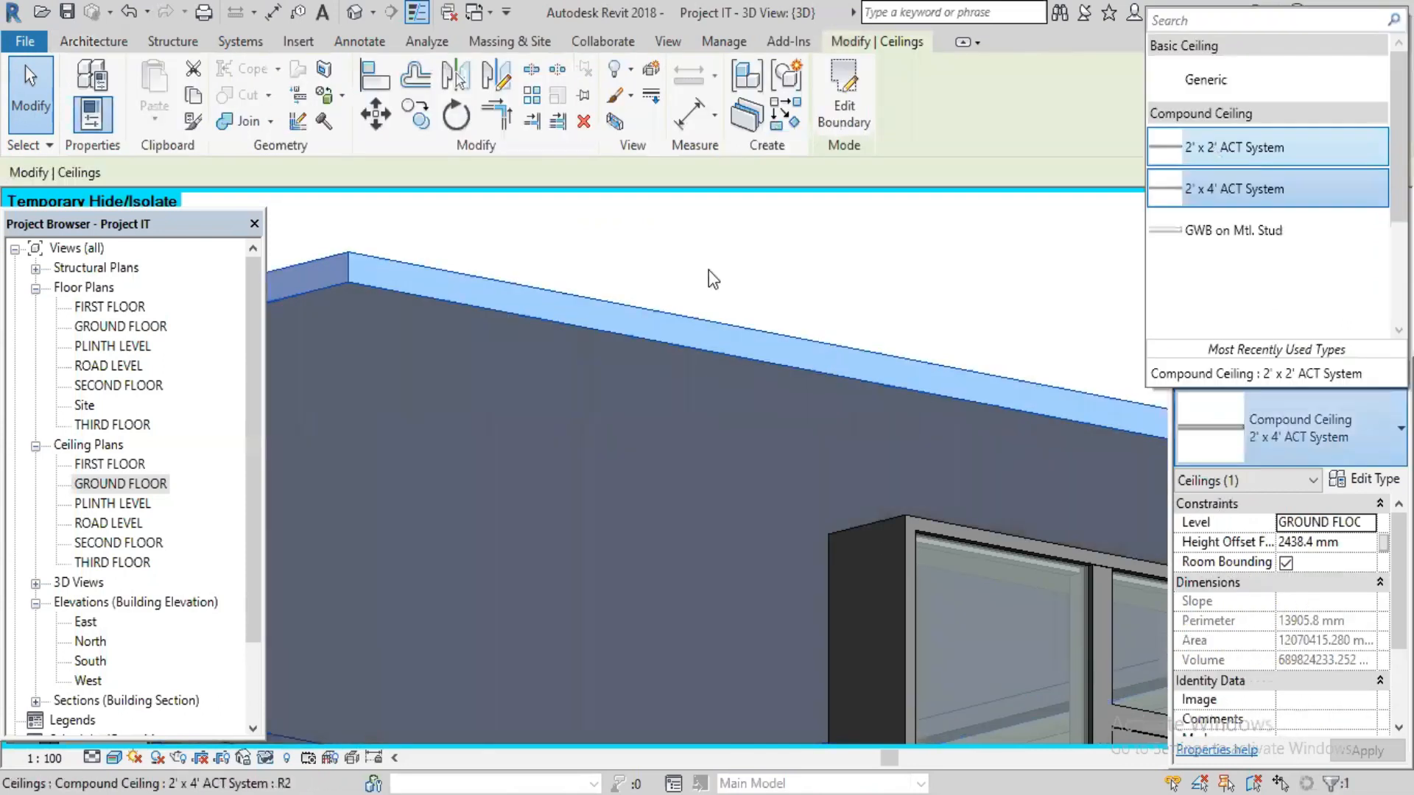
key("Escape")
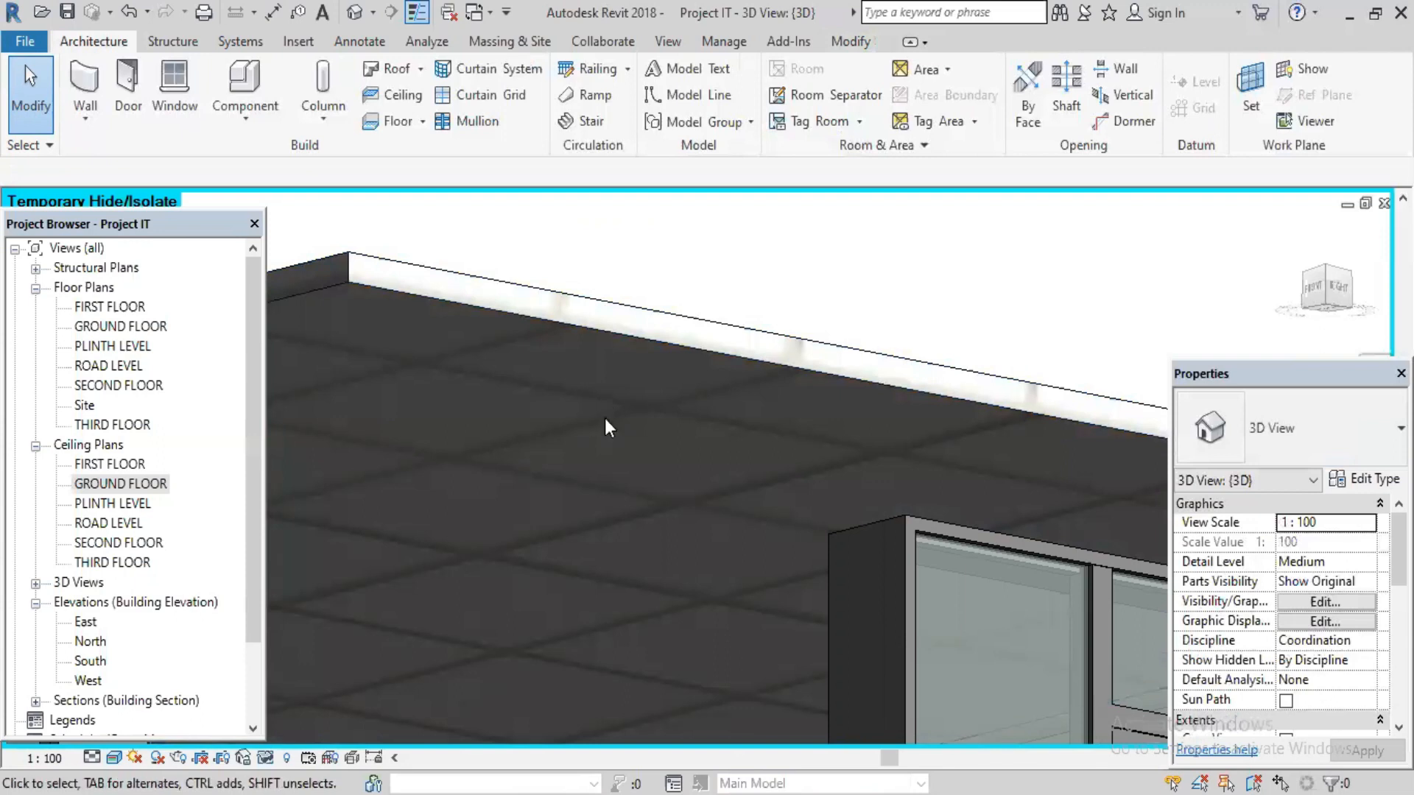
- Try the GWB on Mtl. Stud type on the corner room's ceiling and switch it back to 2' x 2' ACT System
left_click(587, 327)
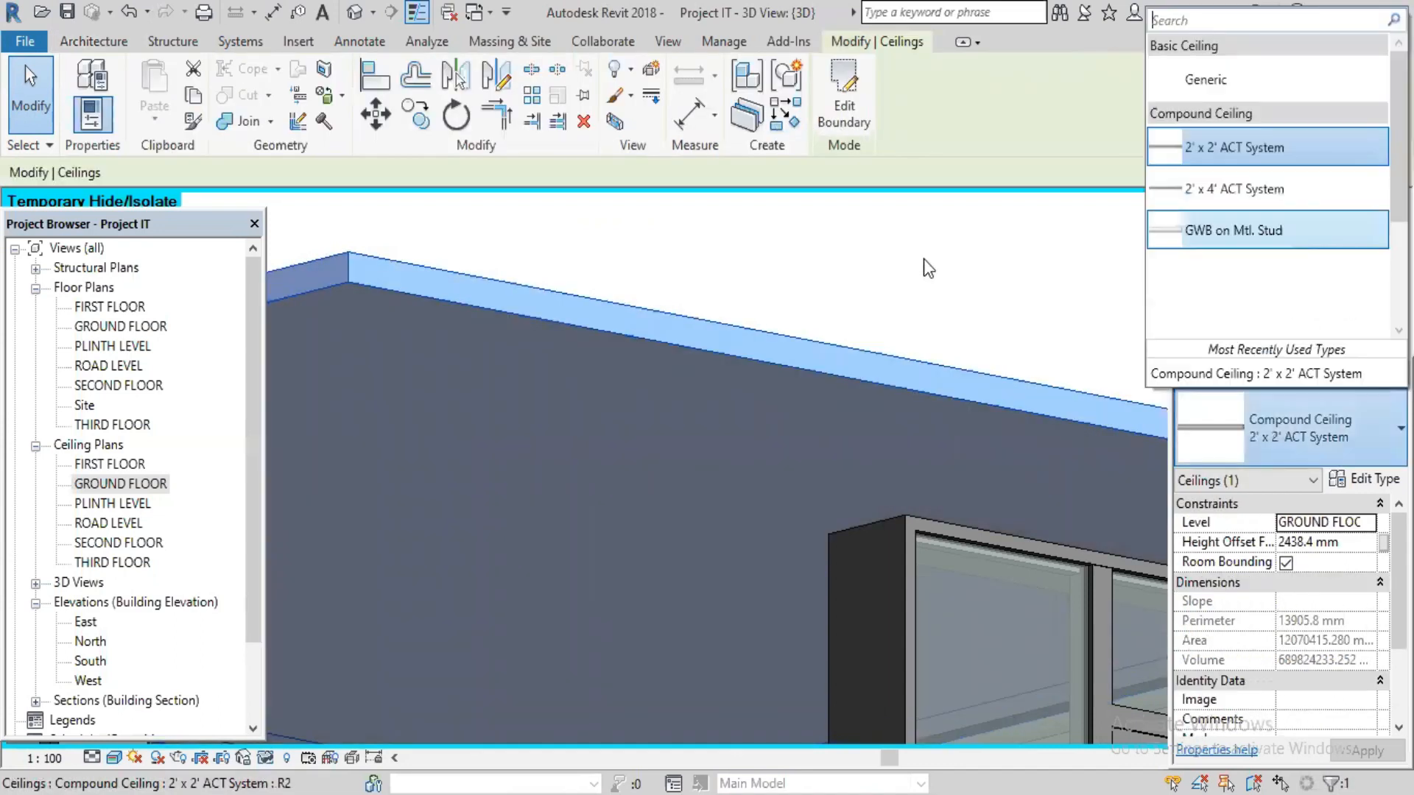
left_click(923, 259)
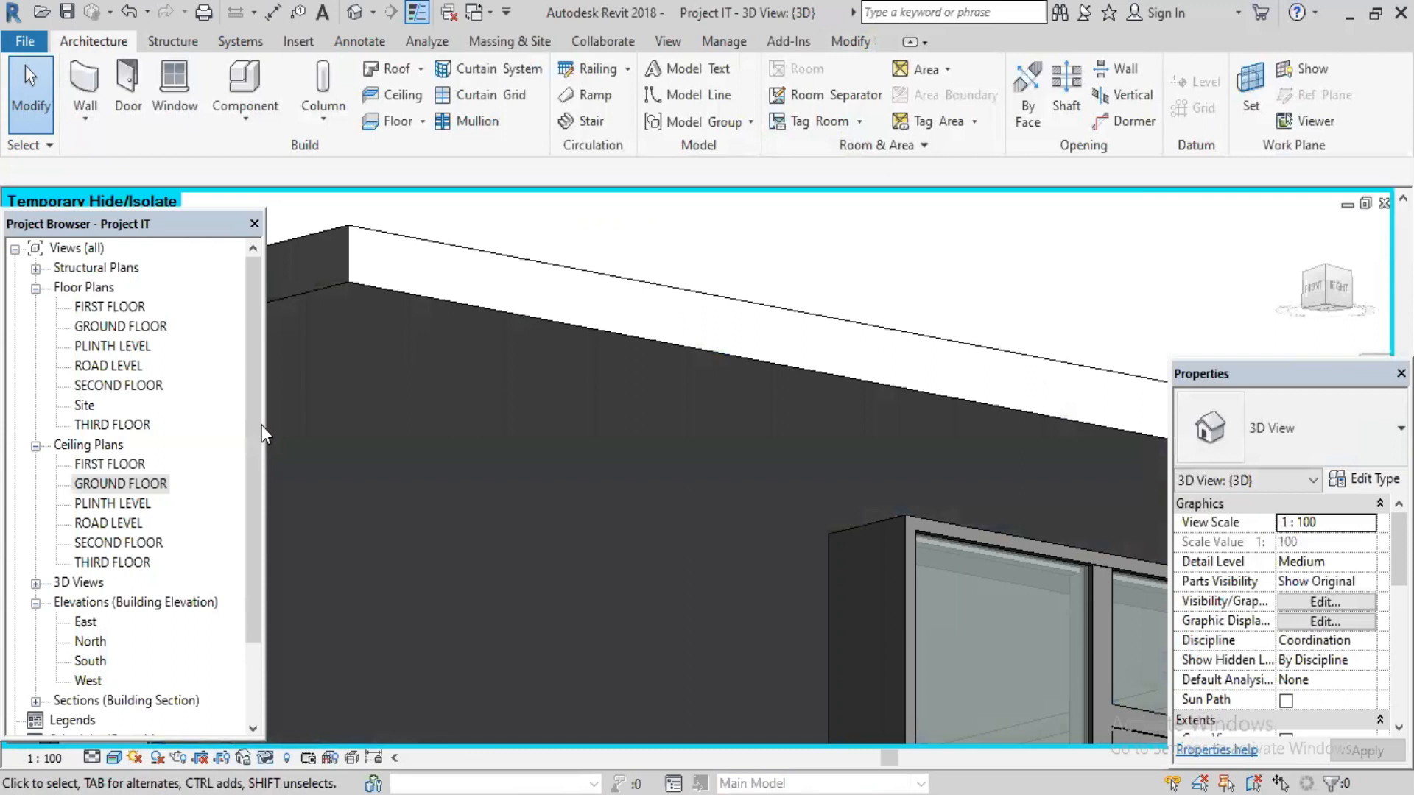
left_click(568, 325)
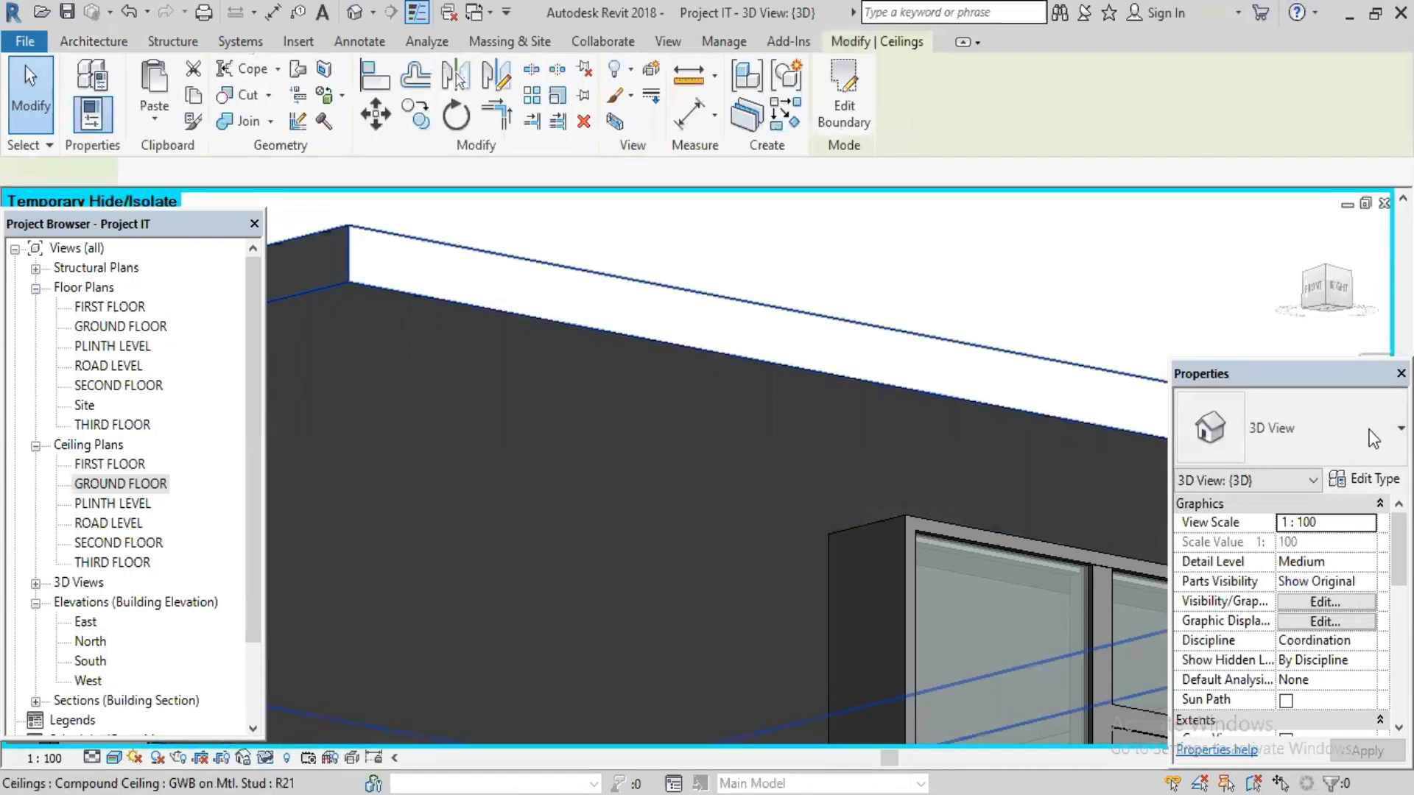
left_click(1347, 435)
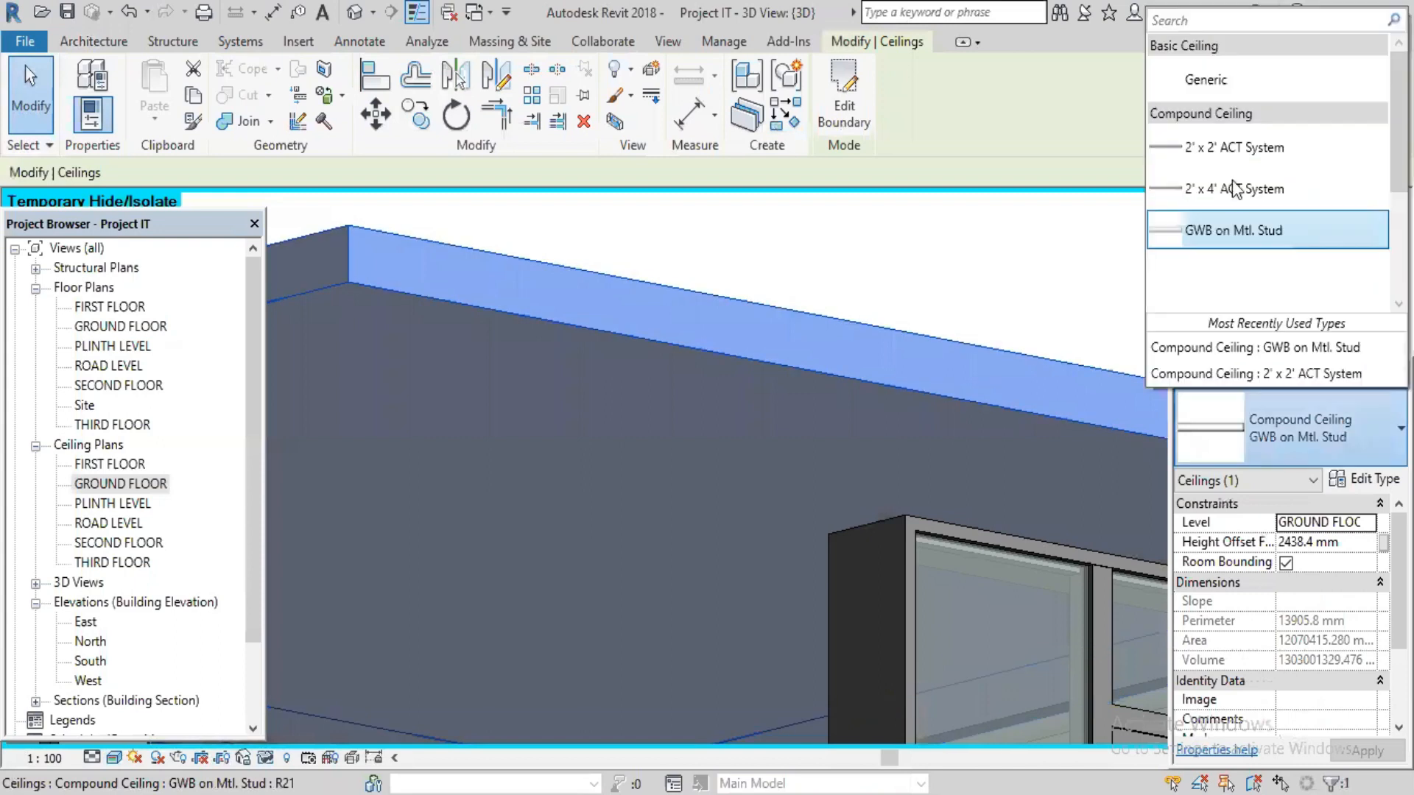
left_click(1234, 148)
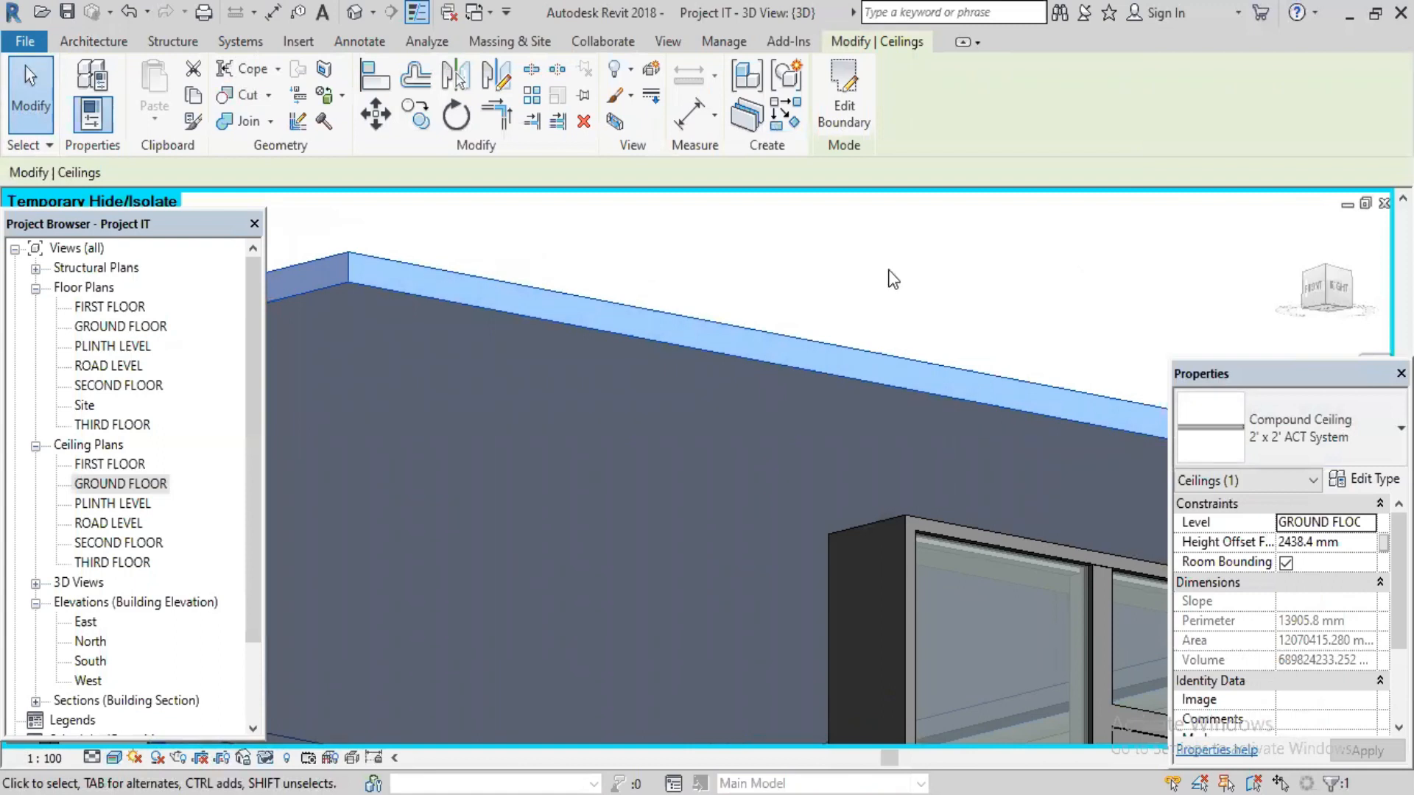
left_click(874, 310)
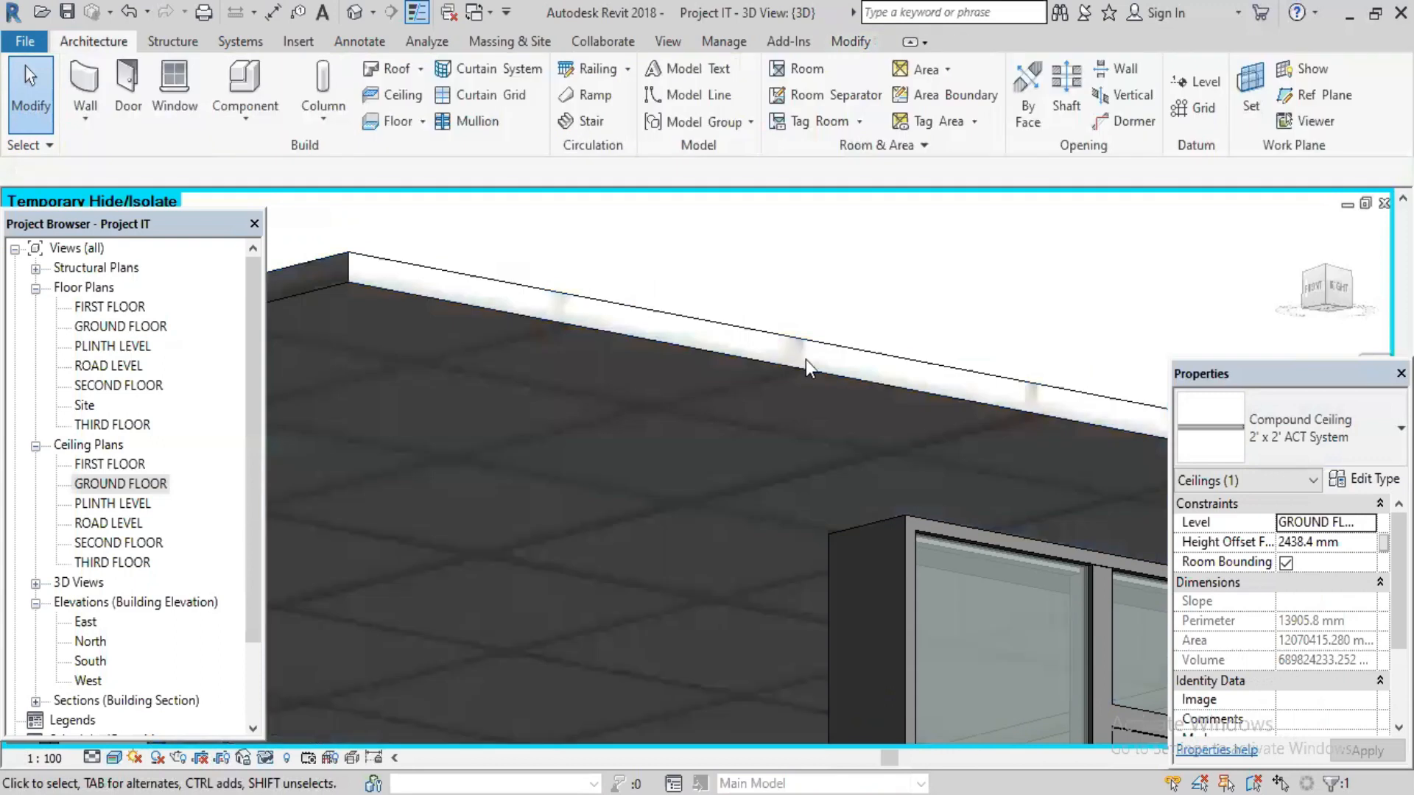
- Edit the 2' x 2' ACT System assembly, setting the Structure layer's thickness to 40 mm and the Finish 2 layer's to 10 mm
left_click(1026, 436)
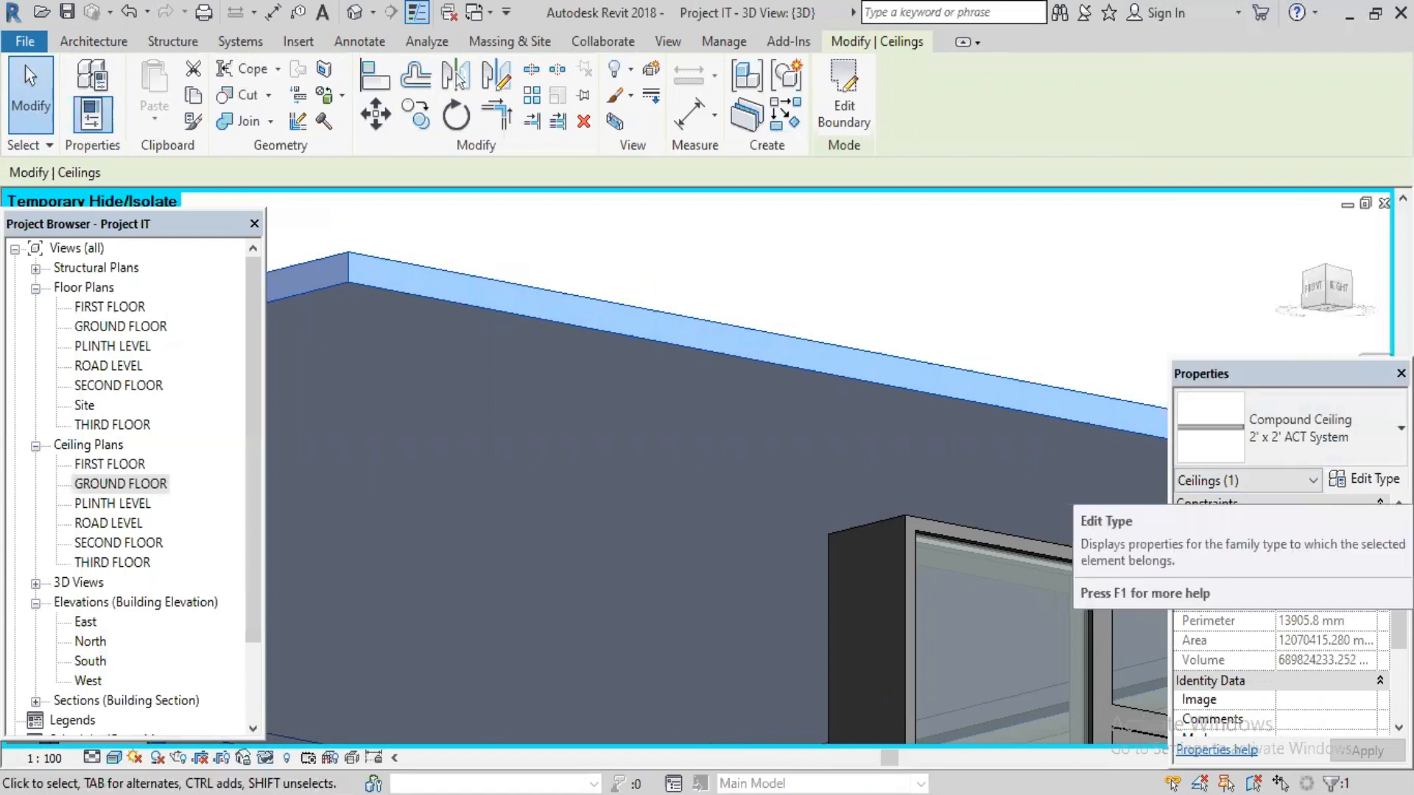
left_click(1366, 479)
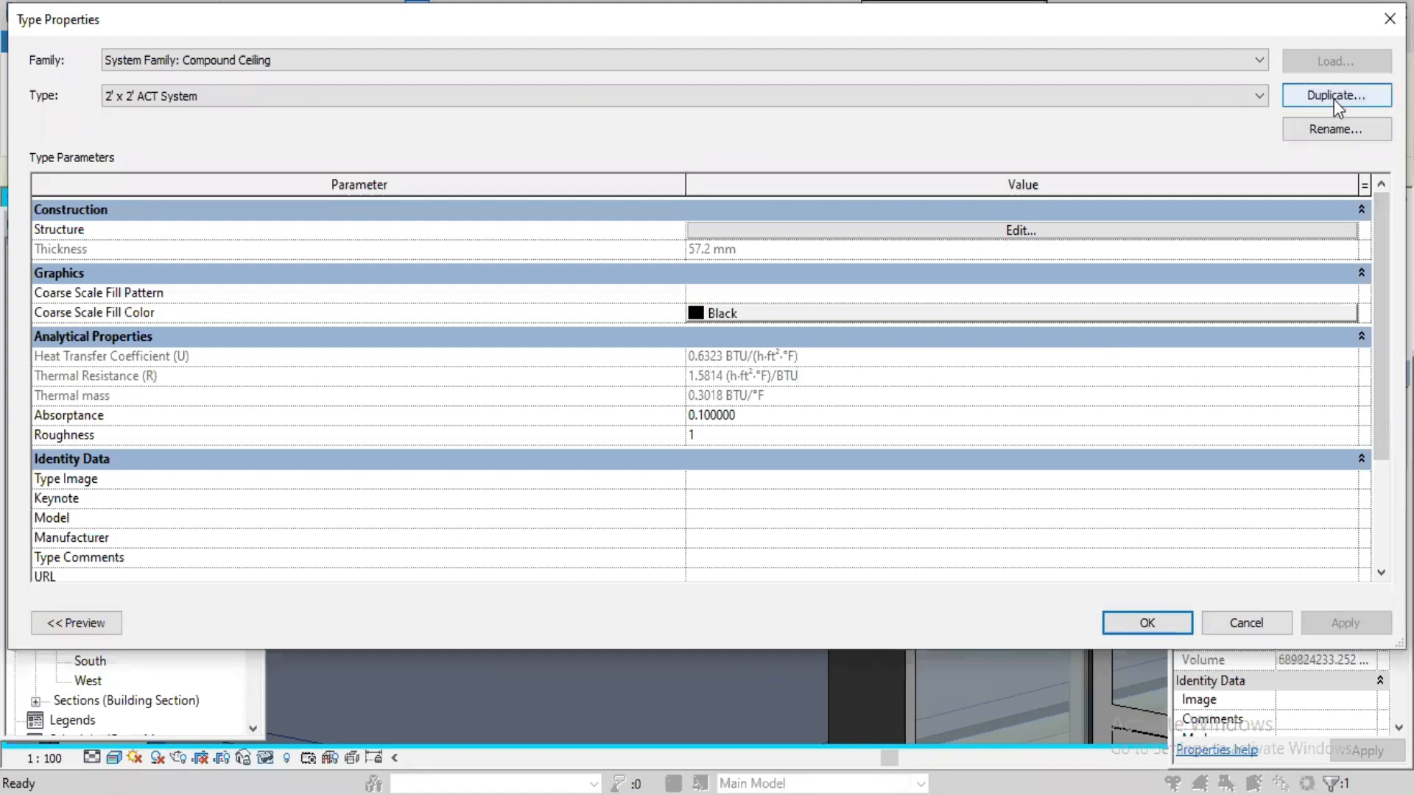
left_click(1053, 231)
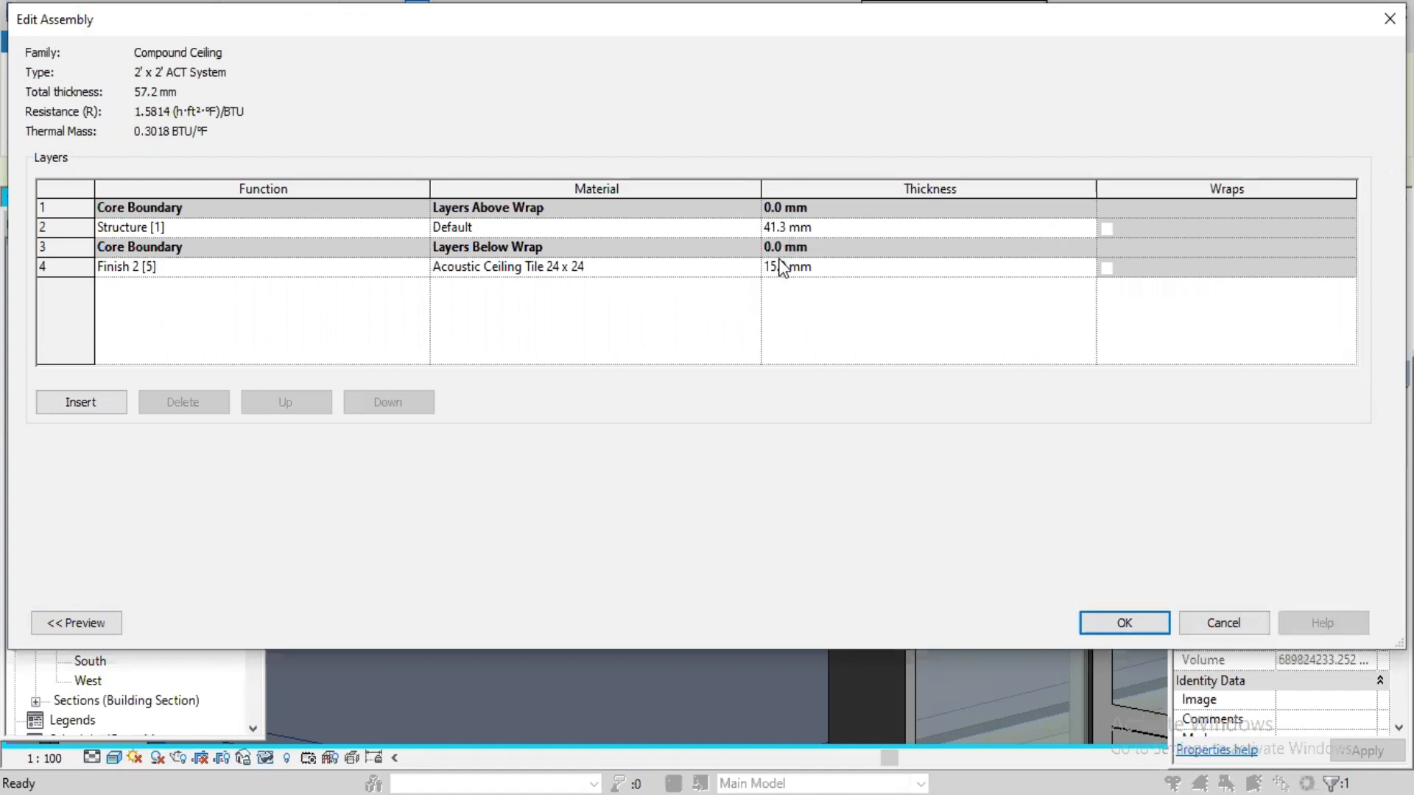
left_click(828, 226)
type("40")
key("Return")
left_click(832, 269)
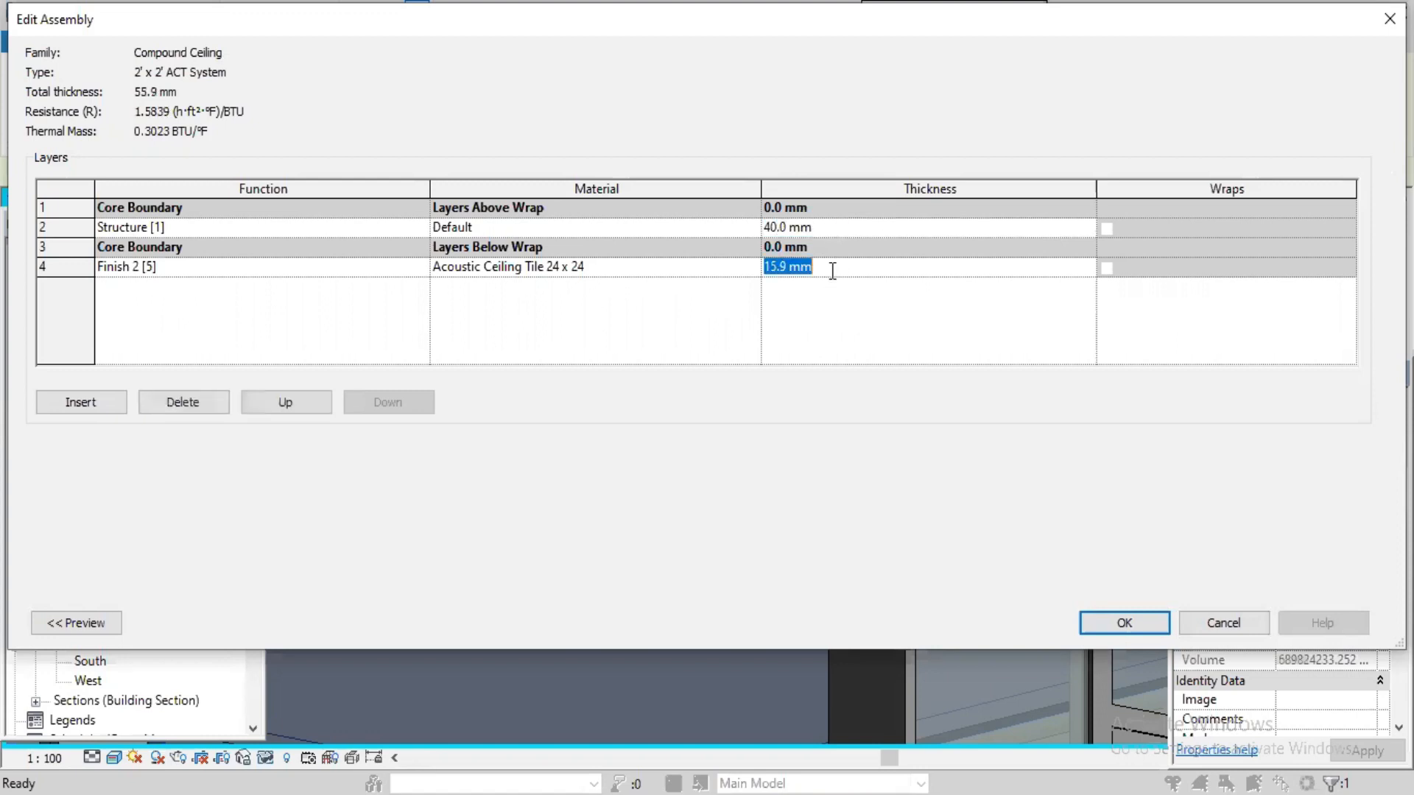
type("10")
key("Return")
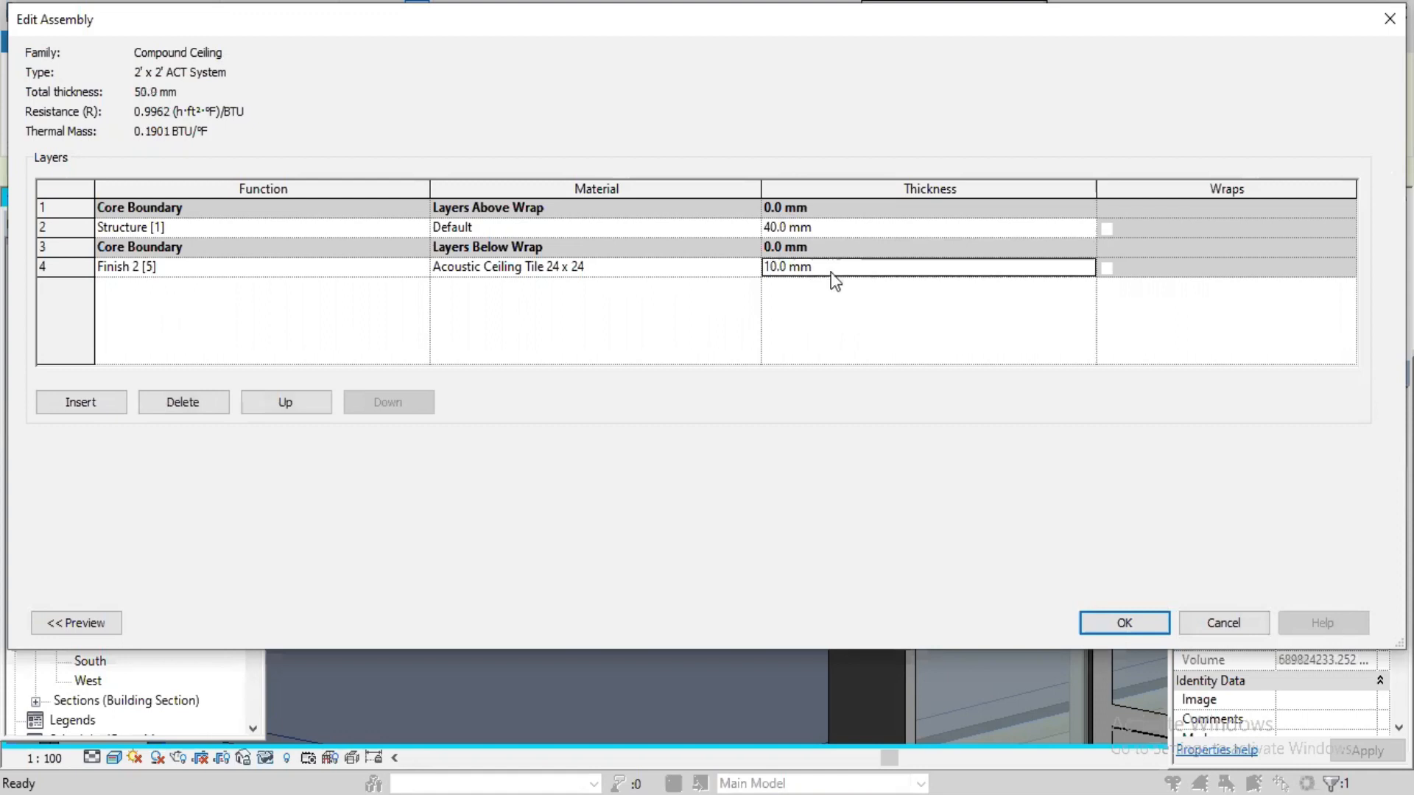
- Assign the Carpet (1) material to the Finish 2 layer of the 2' x 2' ACT System and confirm the assembly and type changes
left_click(749, 268)
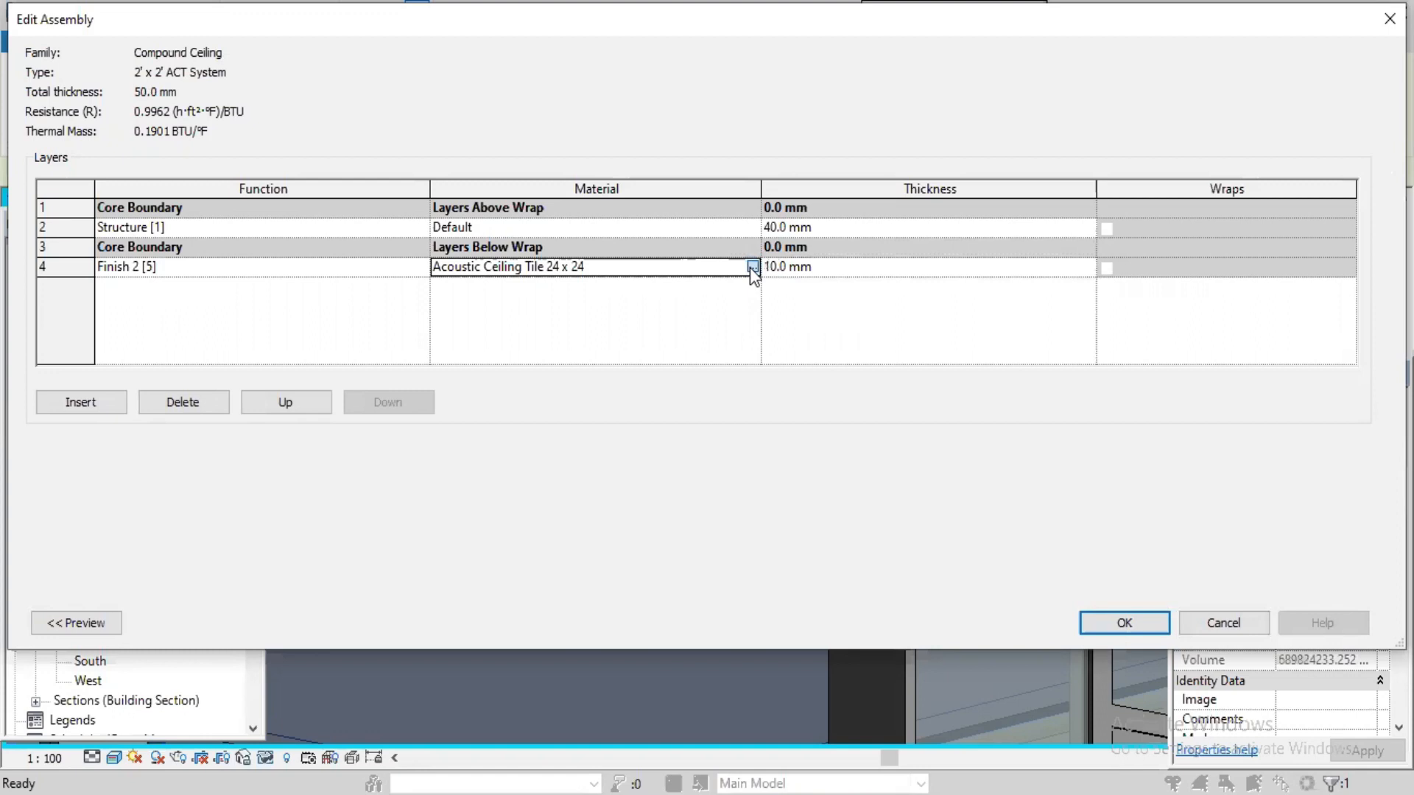
left_click(750, 267)
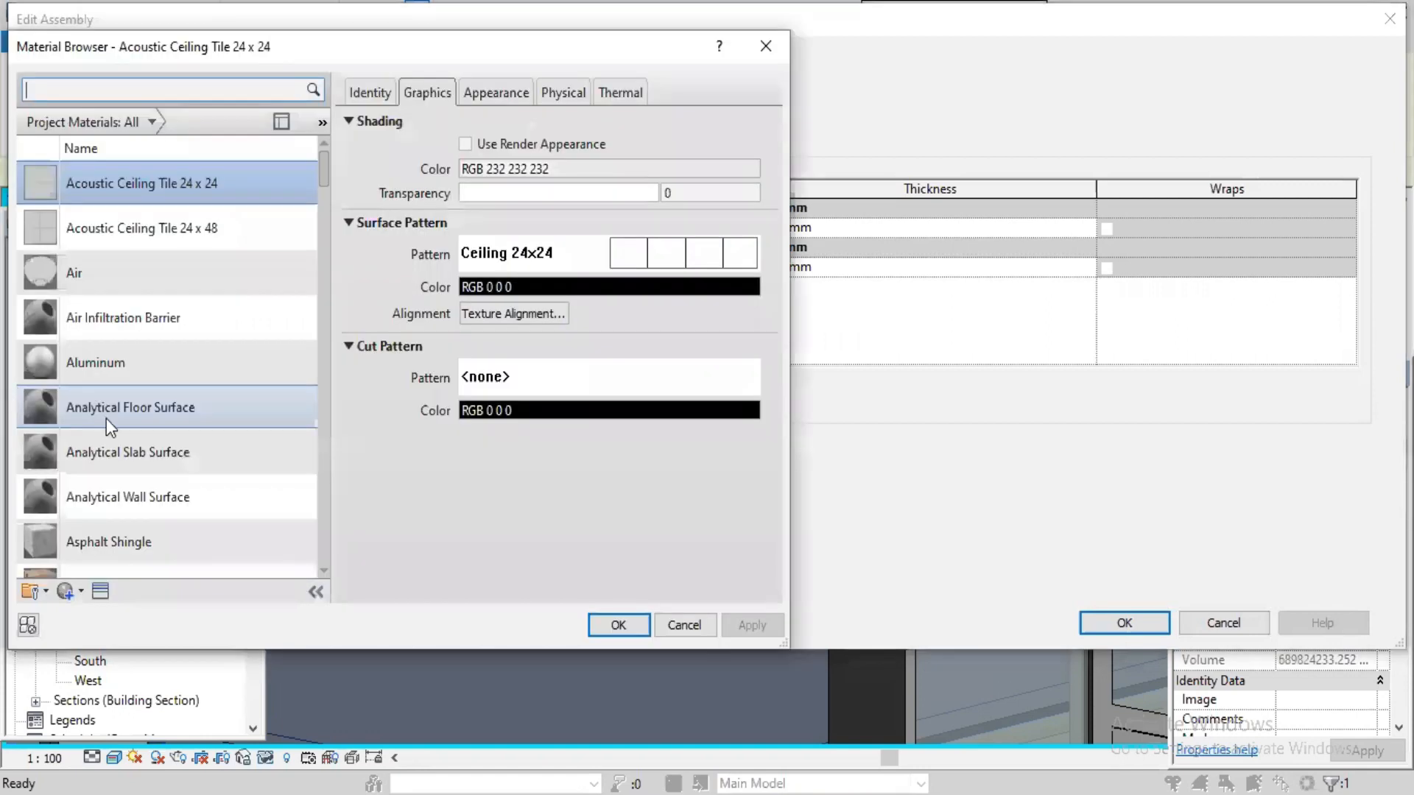
scroll(106, 419, "down", 2)
scroll(110, 408, "down", 1)
left_click(117, 396)
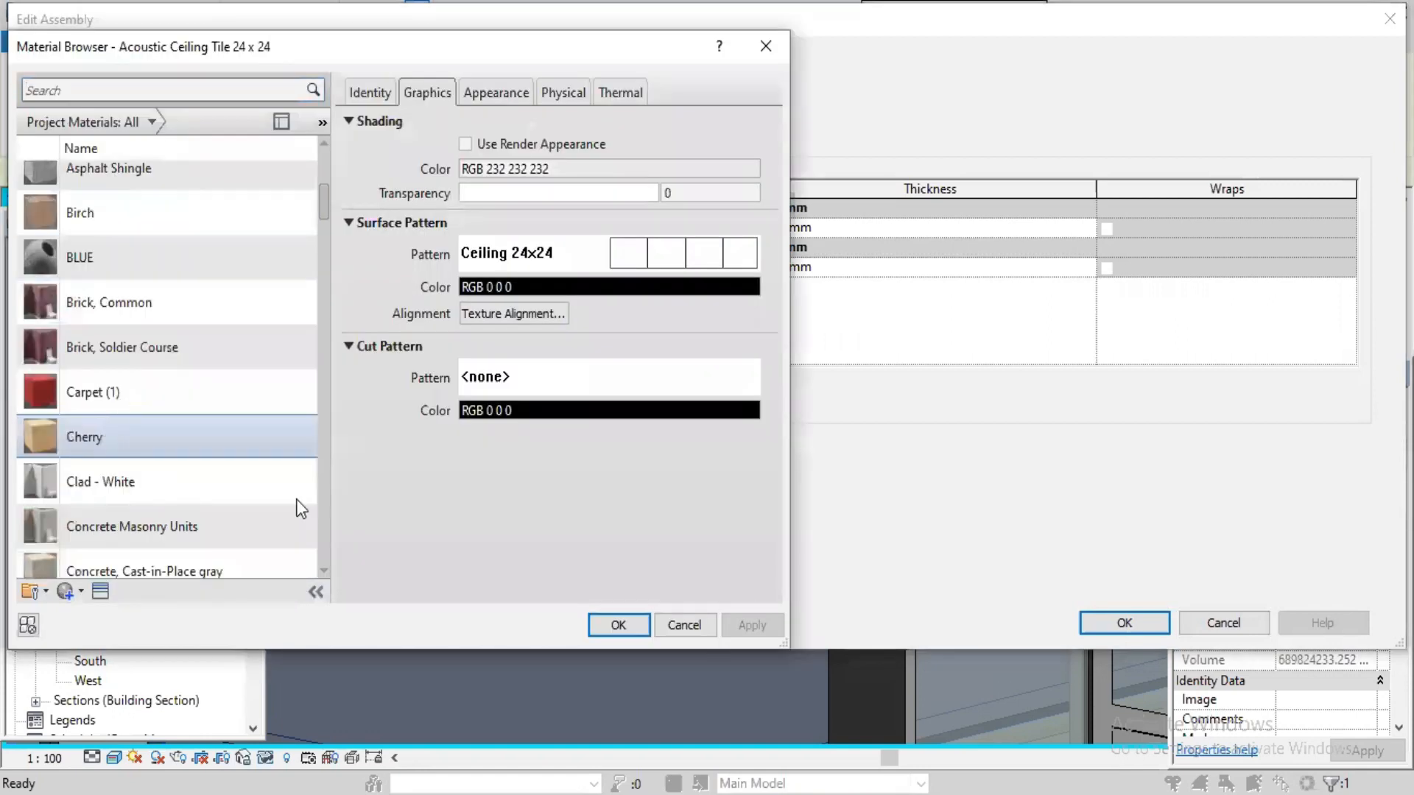
left_click(616, 626)
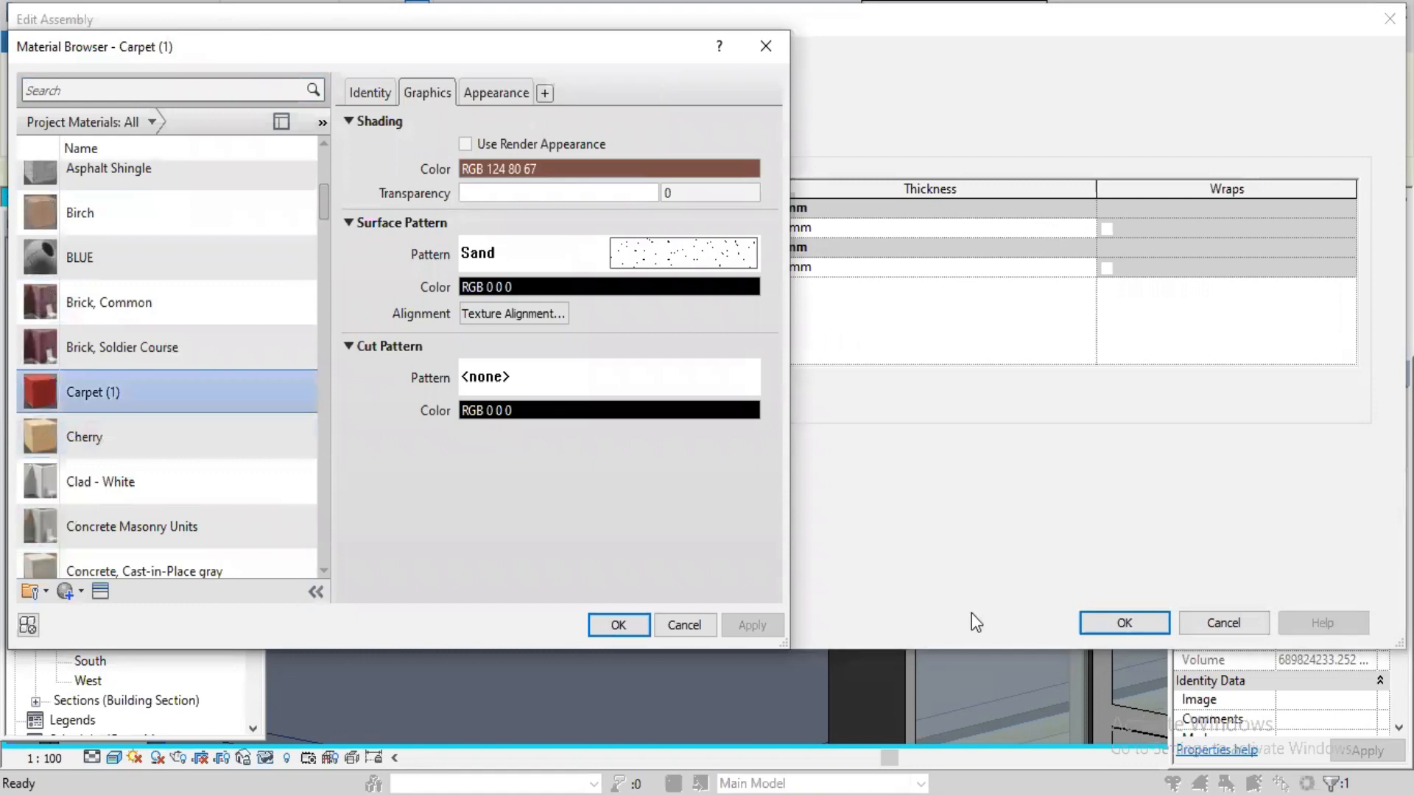
left_click(1151, 620)
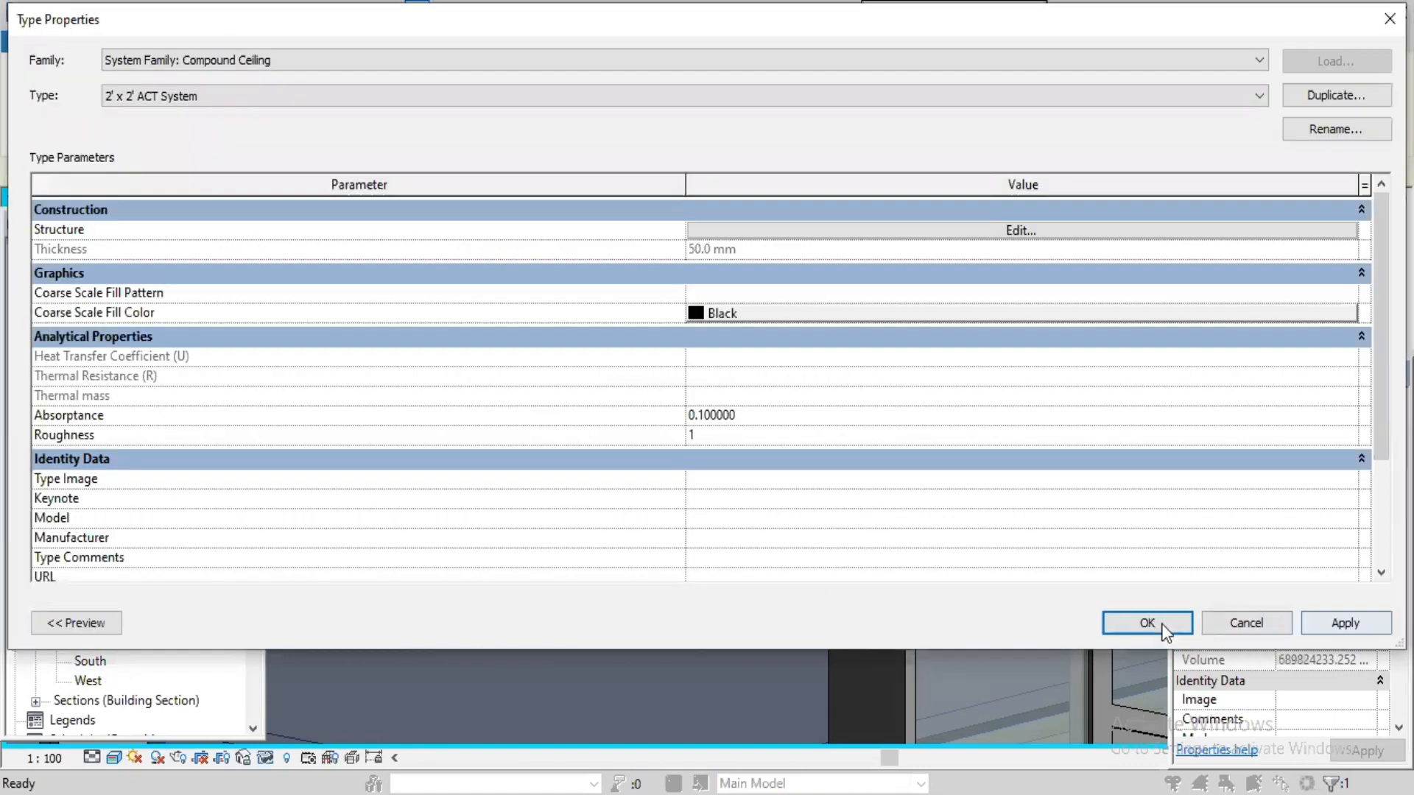
left_click(1165, 630)
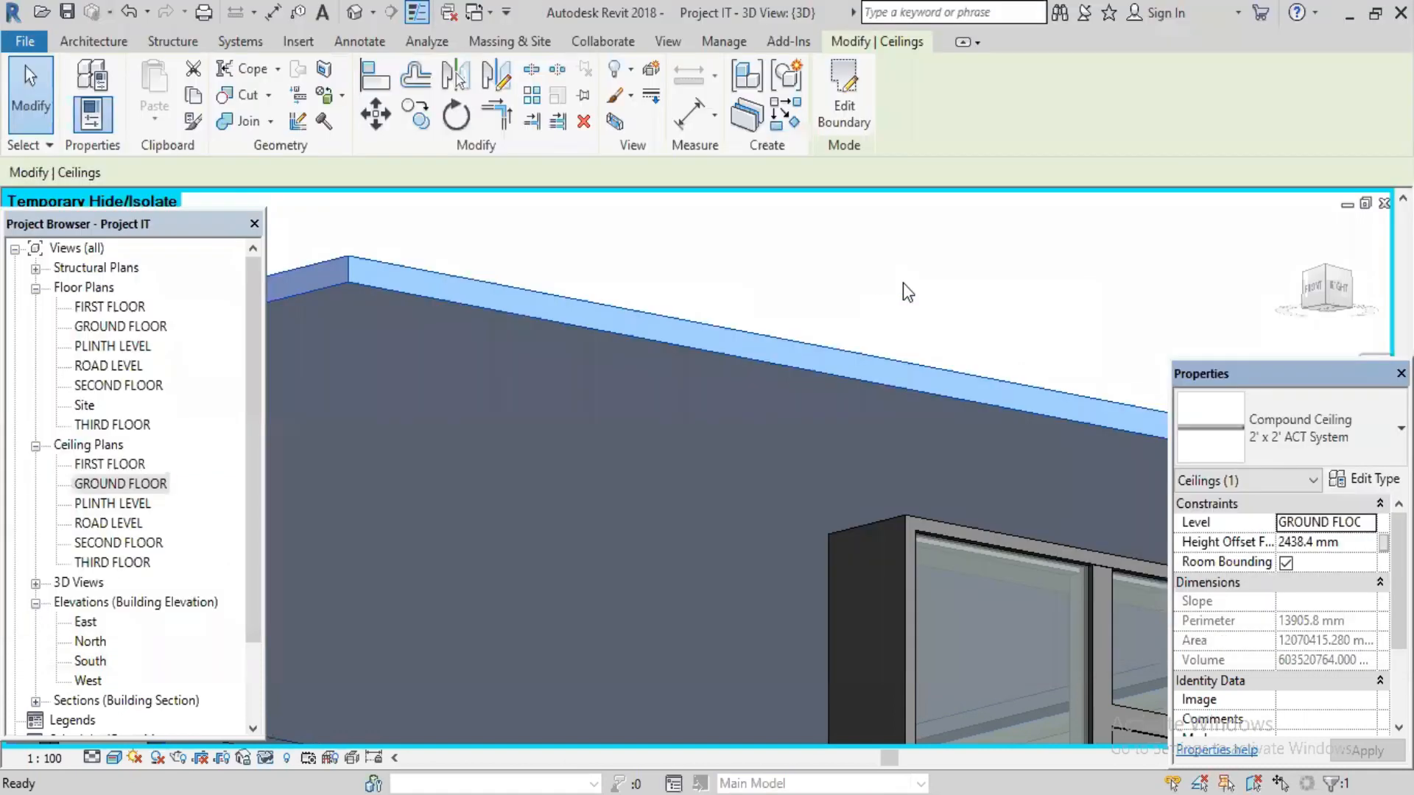
- Examine the underside and edges of the corner room's ceiling with its new finish from several angles in the 3D view
scroll(966, 215, "down", 2)
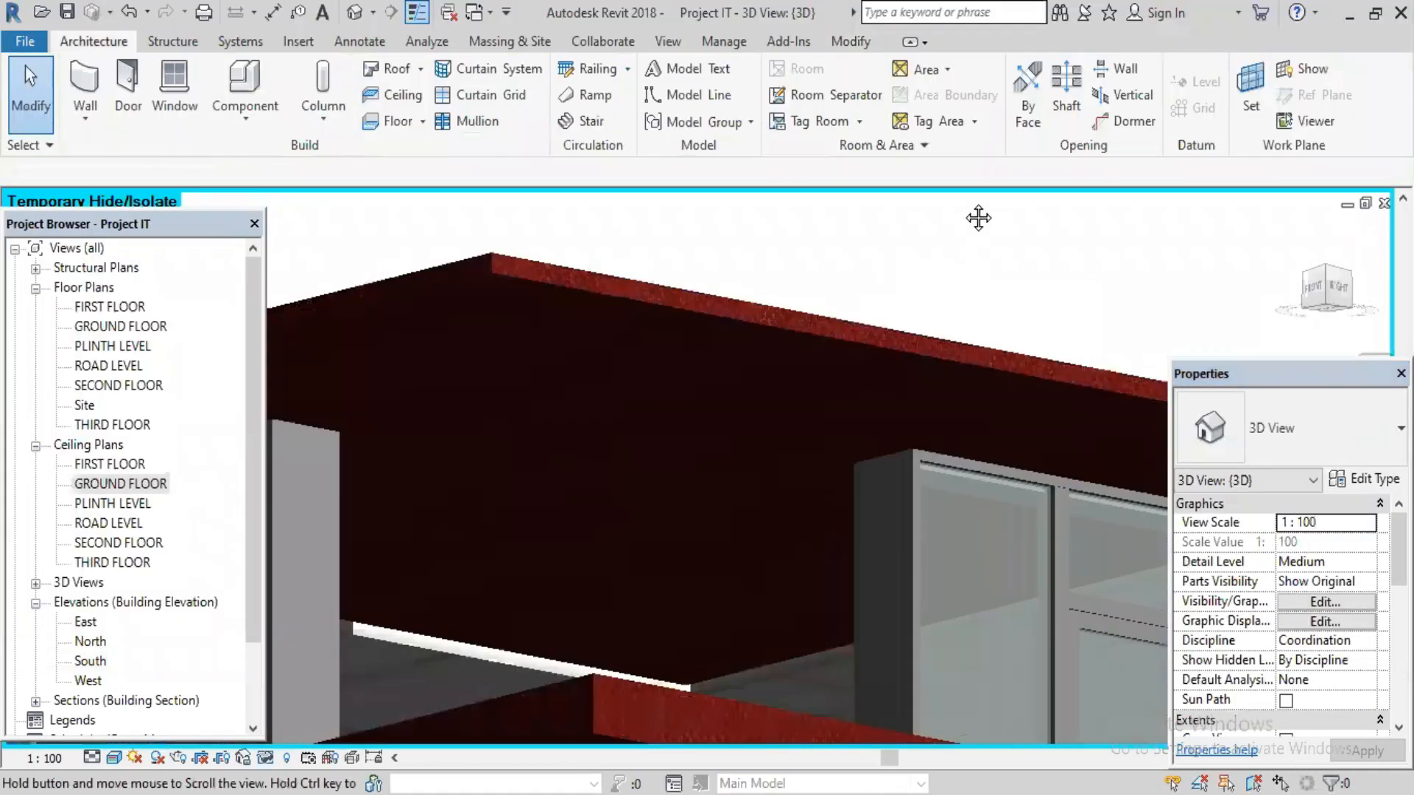
scroll(968, 211, "up", 2)
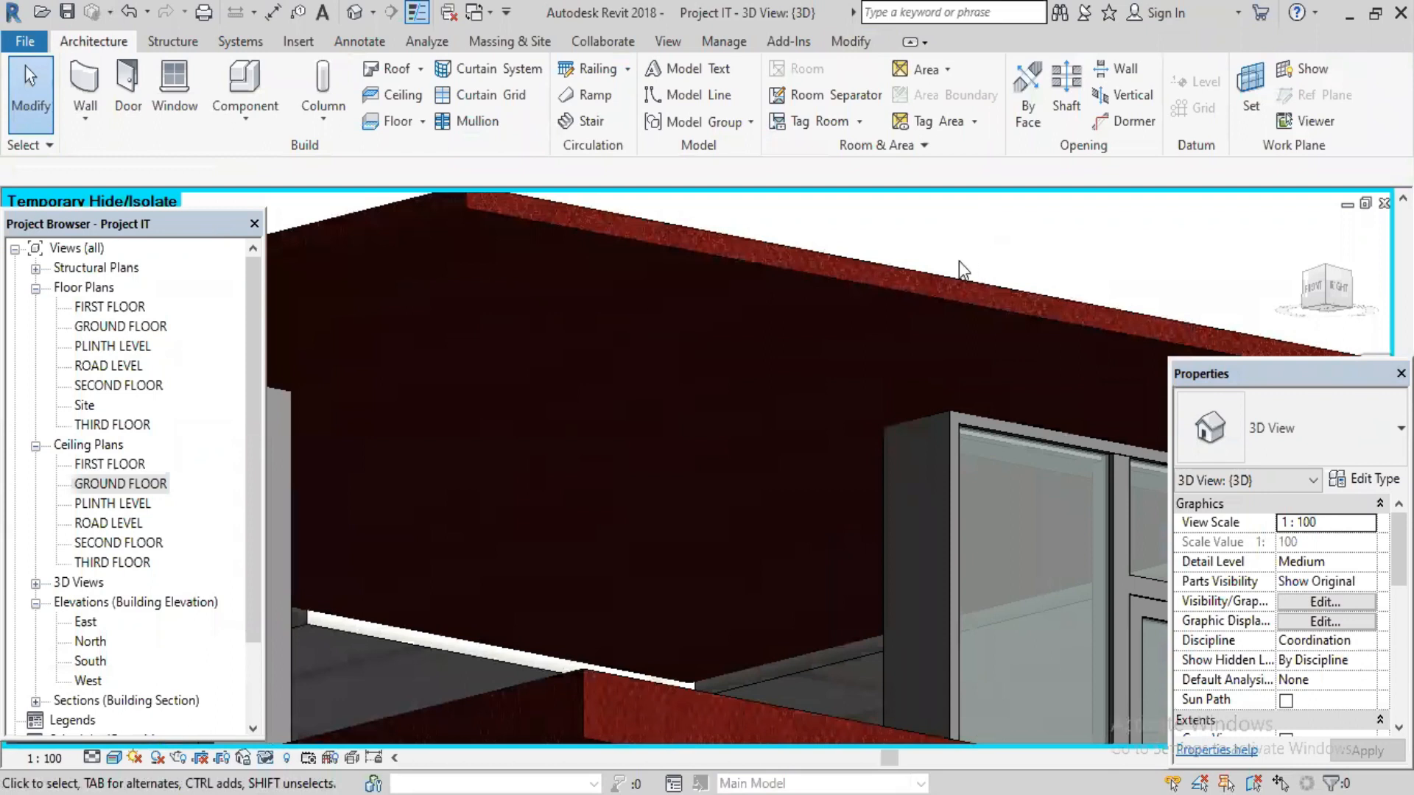
scroll(965, 269, "down", 2)
scroll(782, 434, "up", 2)
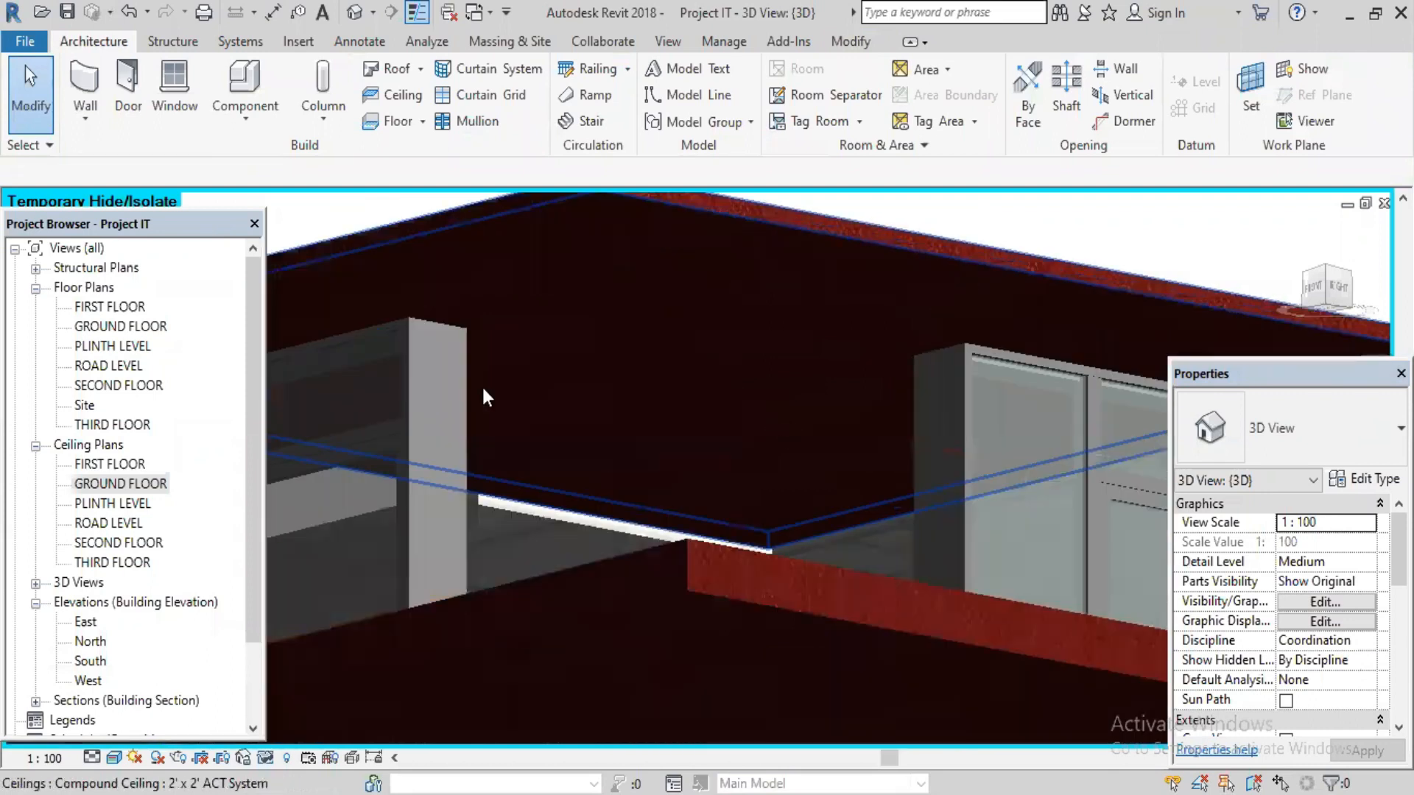
scroll(510, 355, "up", 2)
scroll(510, 355, "up", 2)
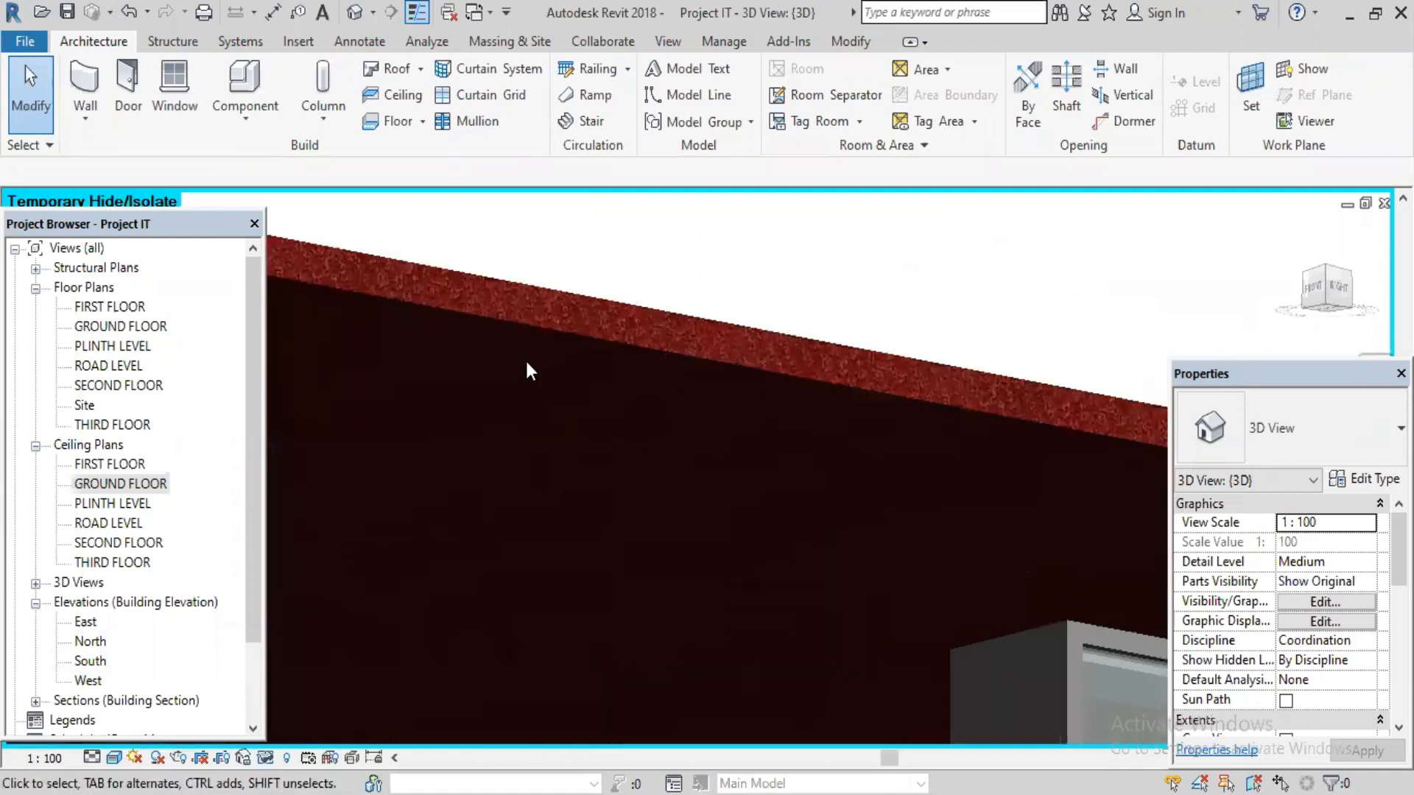
scroll(600, 385, "down", 2)
middle_click_drag(596, 389, 1191, 309, "shift")
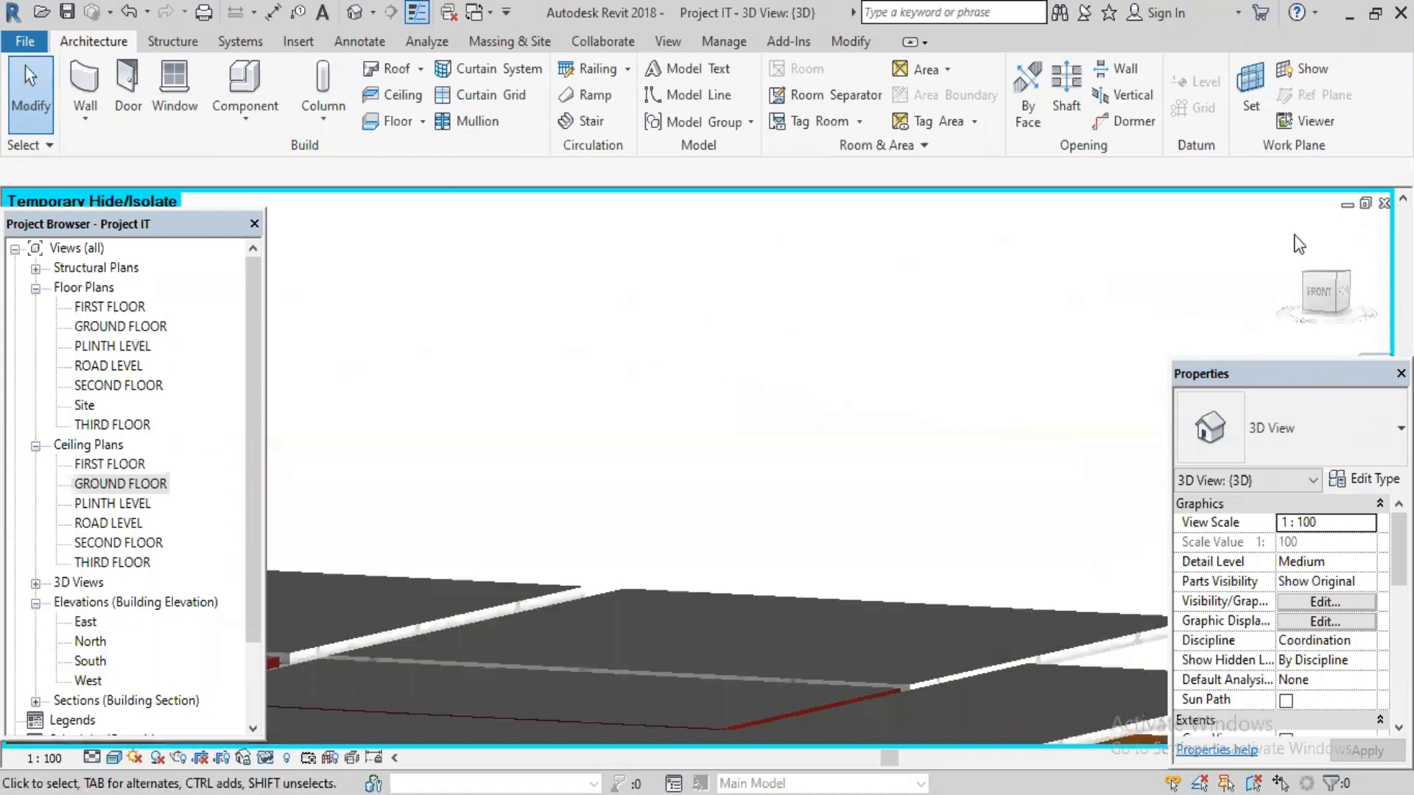
middle_click_drag(1087, 341, 1080, 348, "shift")
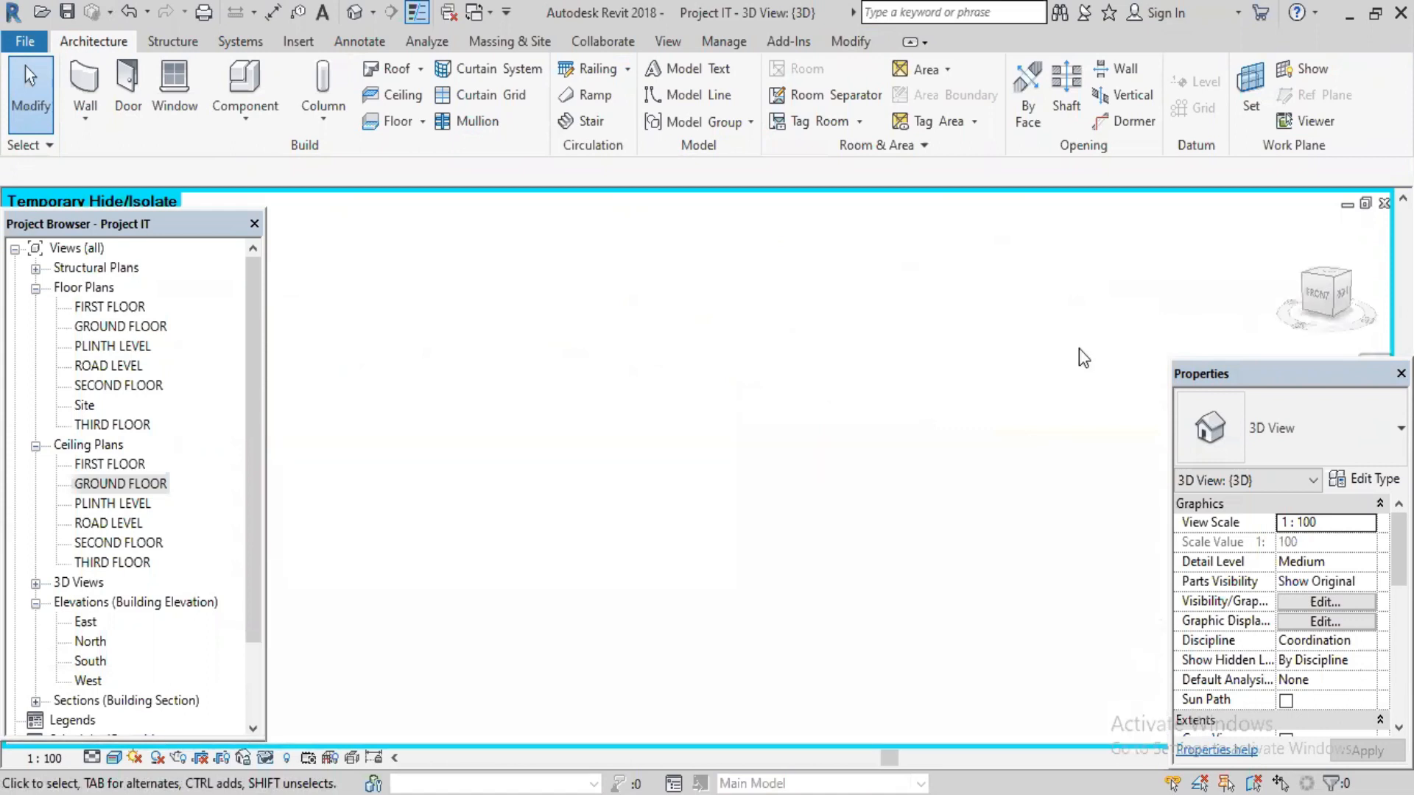
middle_click_drag(837, 593, 832, 582, "shift")
middle_click(833, 583)
middle_click(833, 583)
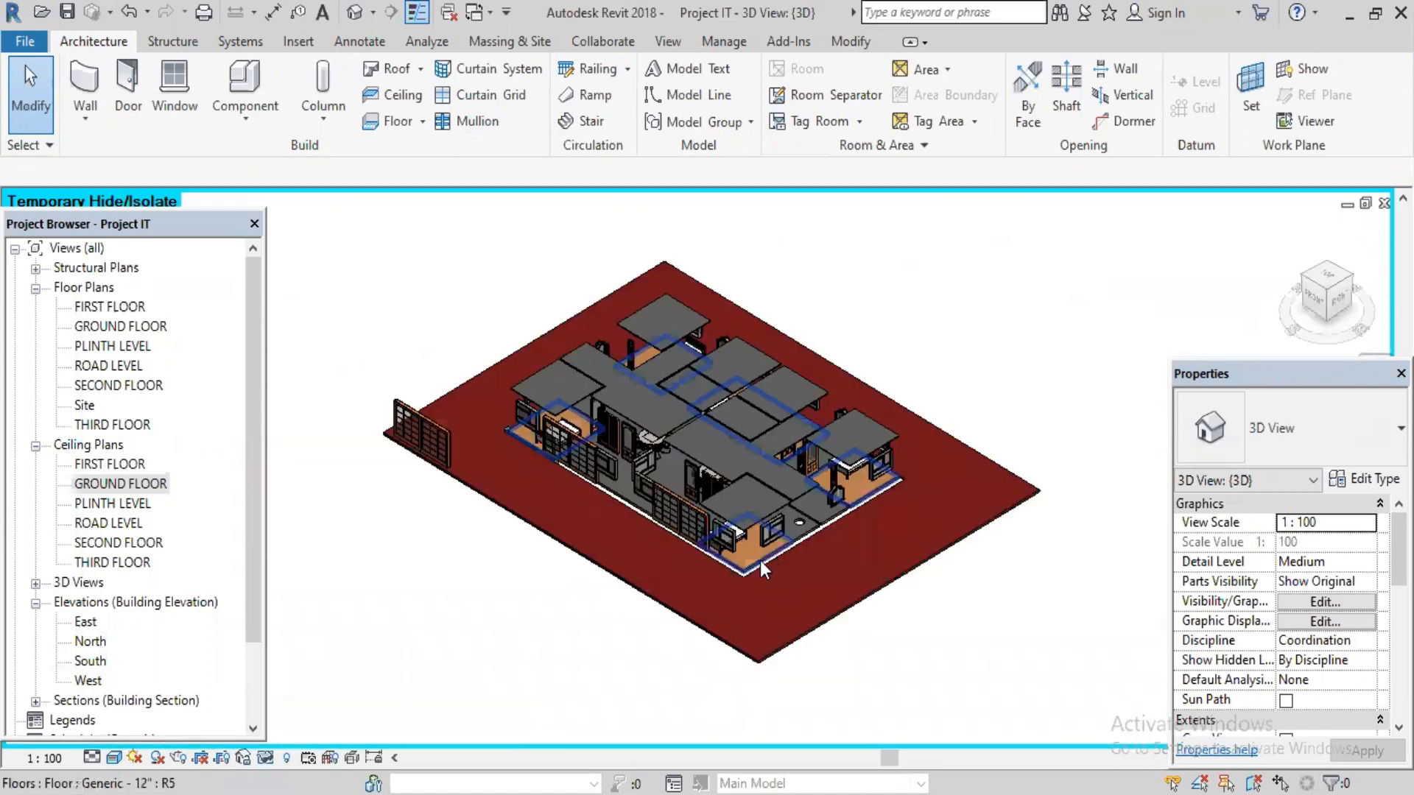
- Select the L-shaped 2' x 2' ACT System ceiling from below and open the material choice for its assembly's Finish 2 layer
scroll(453, 620, "up", 3)
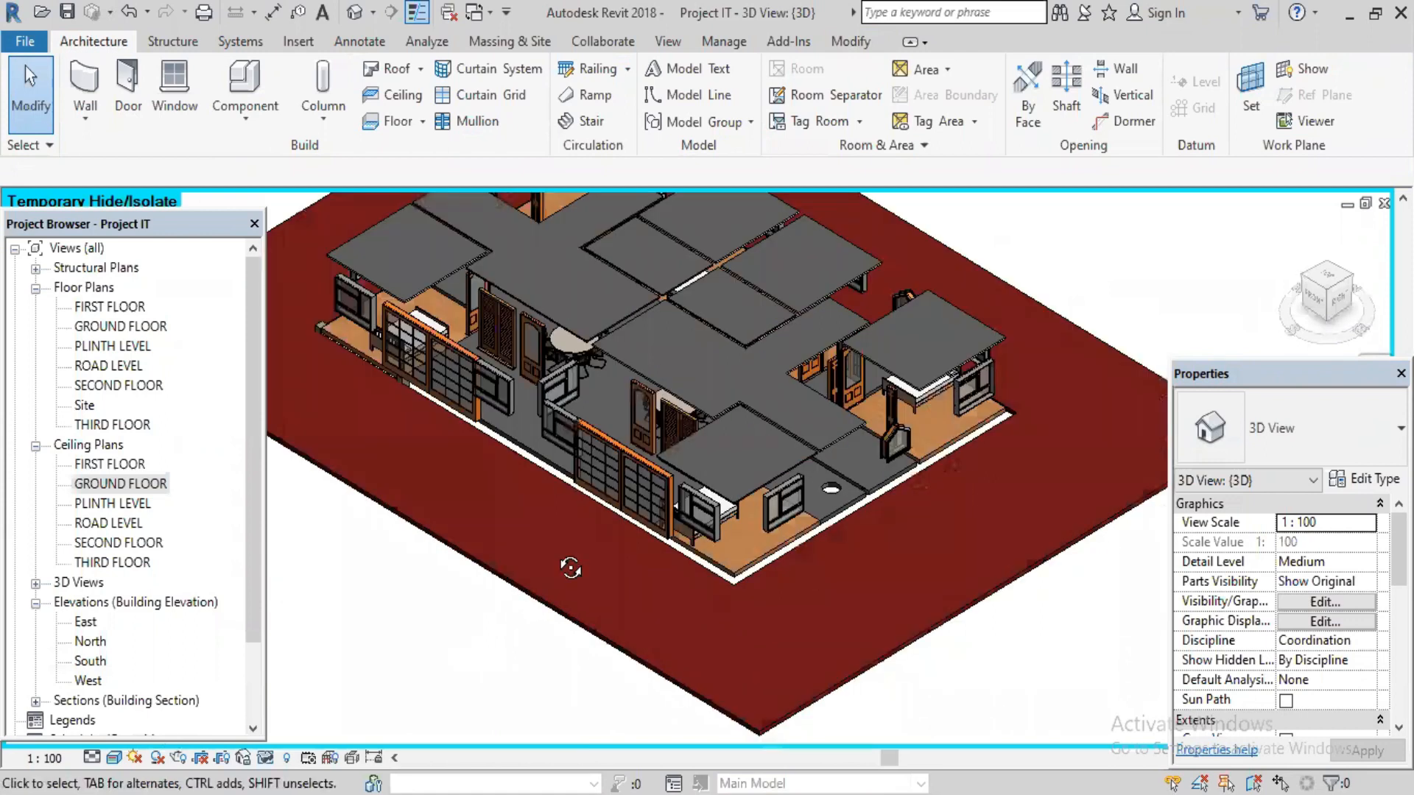
middle_click_drag(571, 568, 699, 345, "shift")
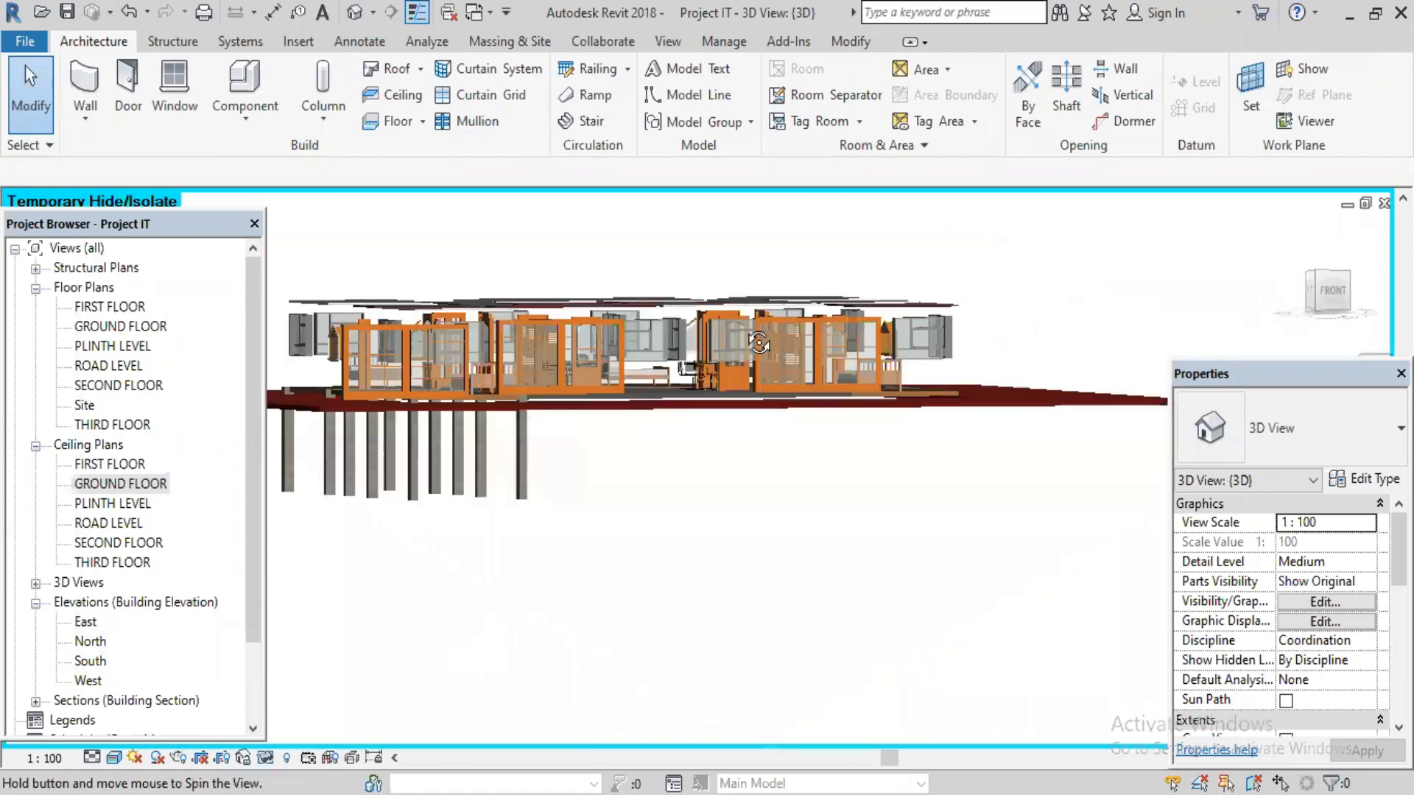
scroll(525, 346, "up", 2)
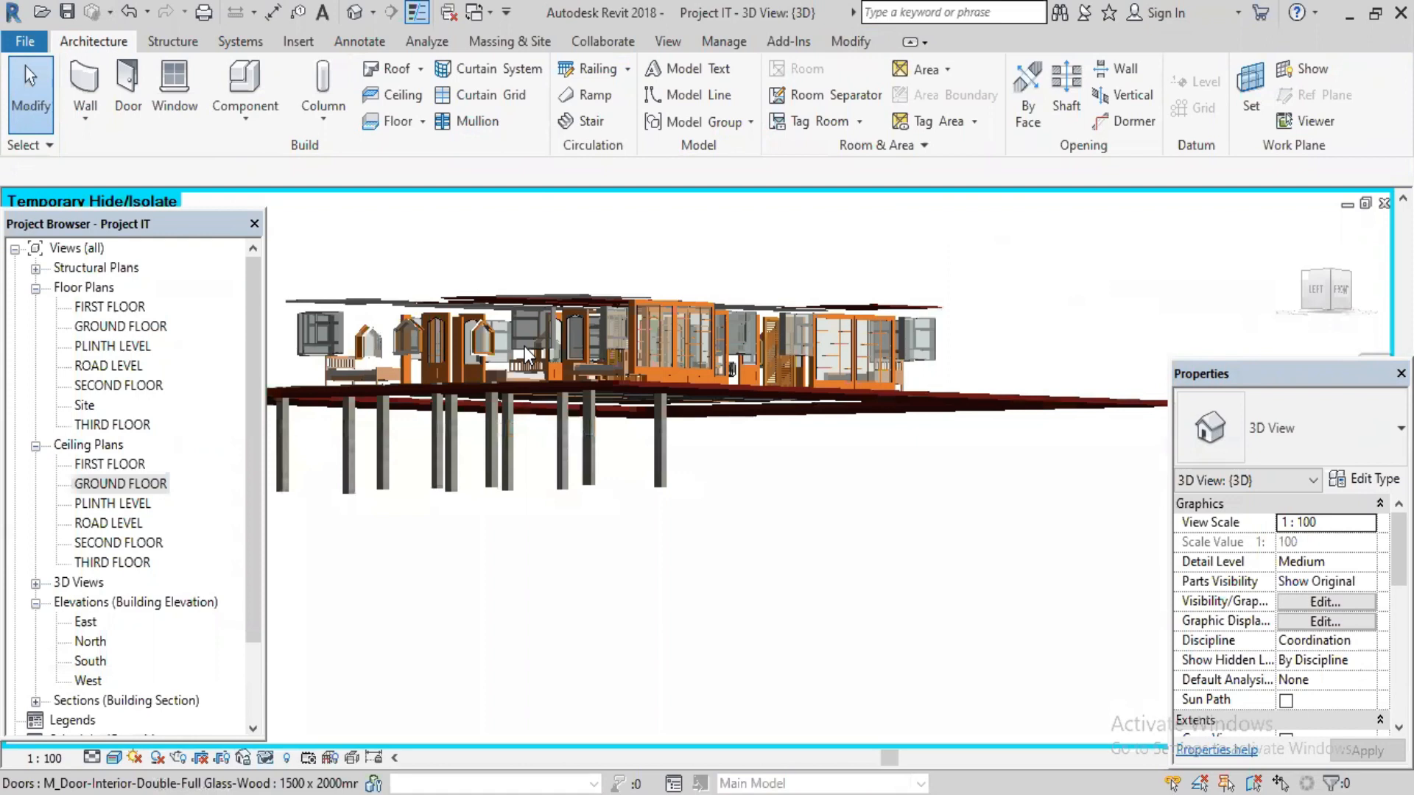
scroll(637, 288, "up", 4)
middle_click_drag(637, 288, 666, 520, "shift")
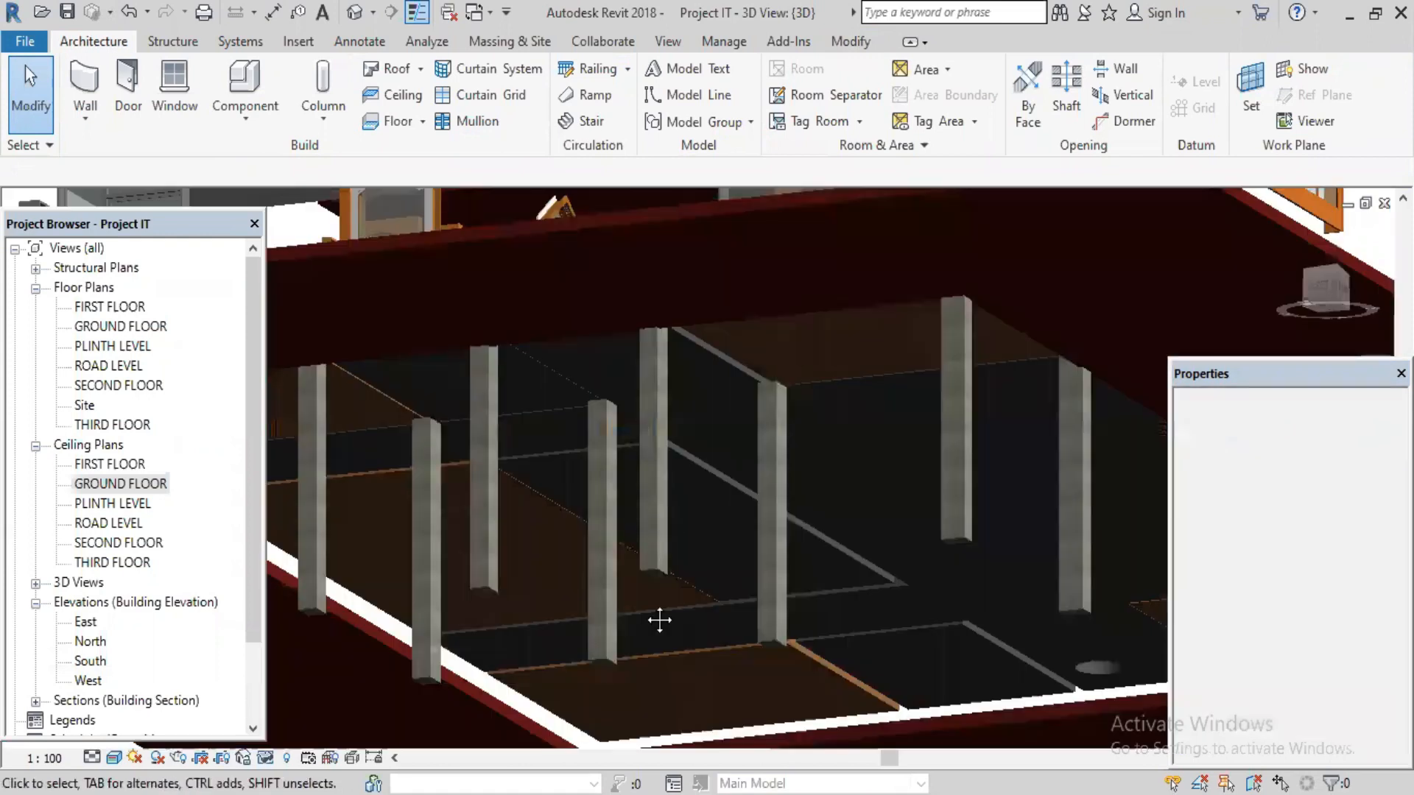
middle_click_drag(754, 426, 842, 464)
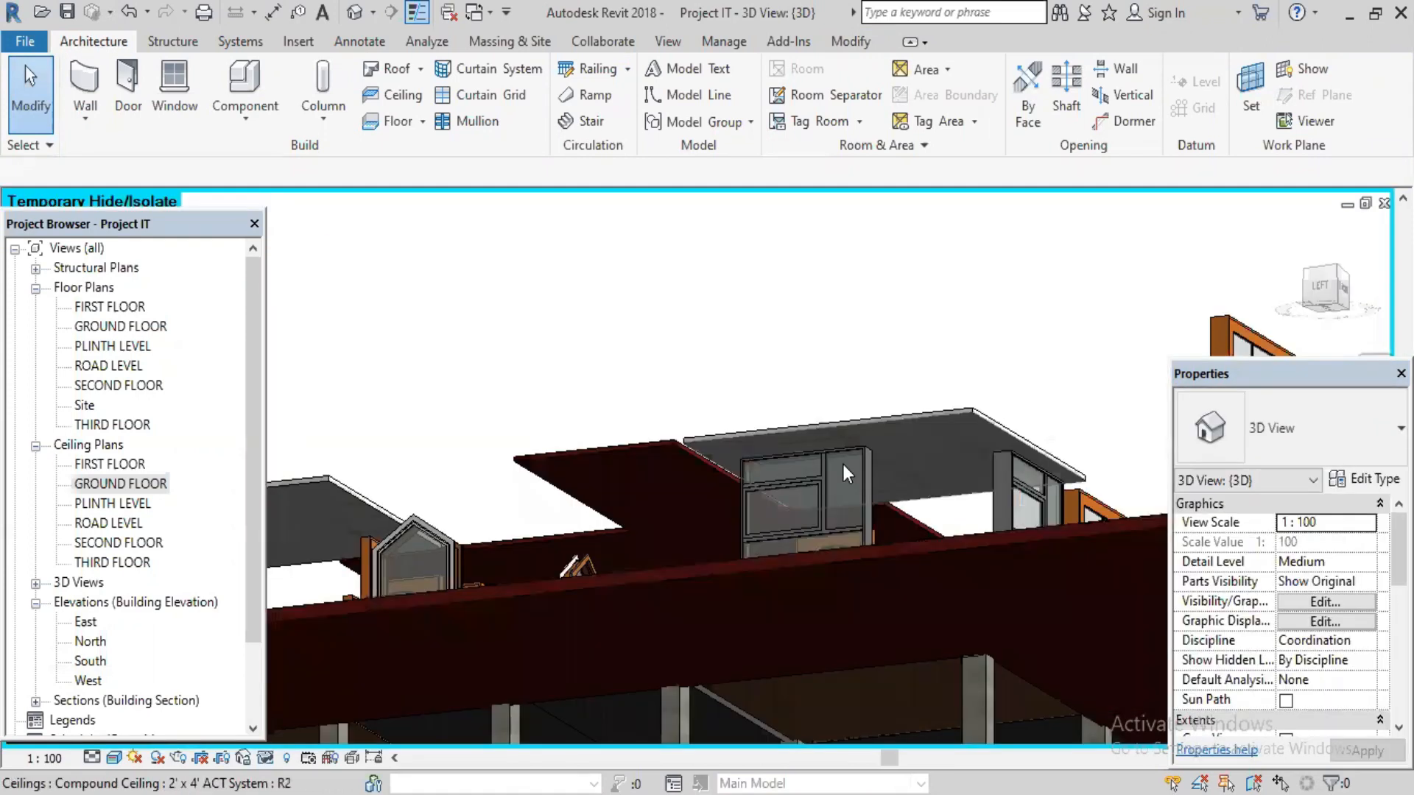
left_click(657, 453)
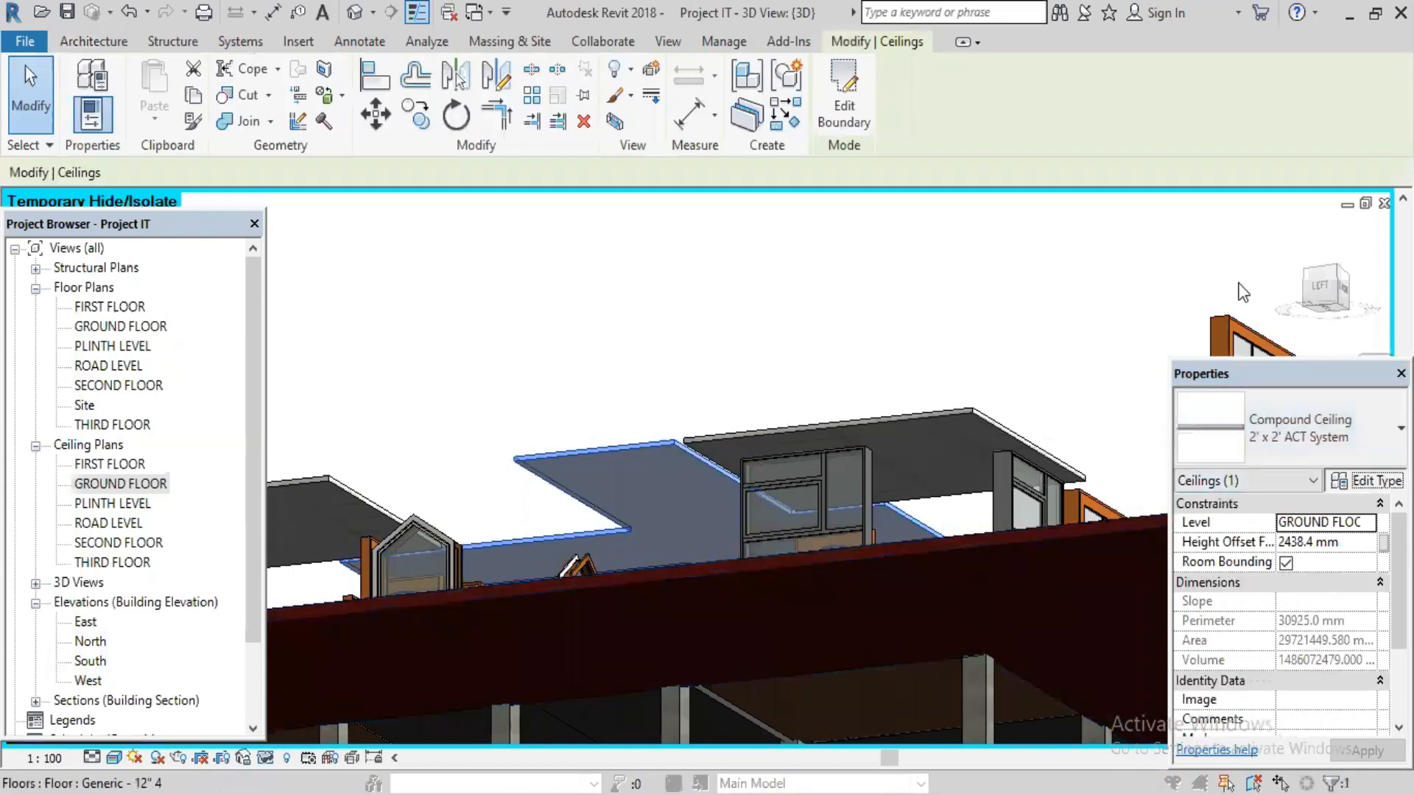
left_click(1364, 479)
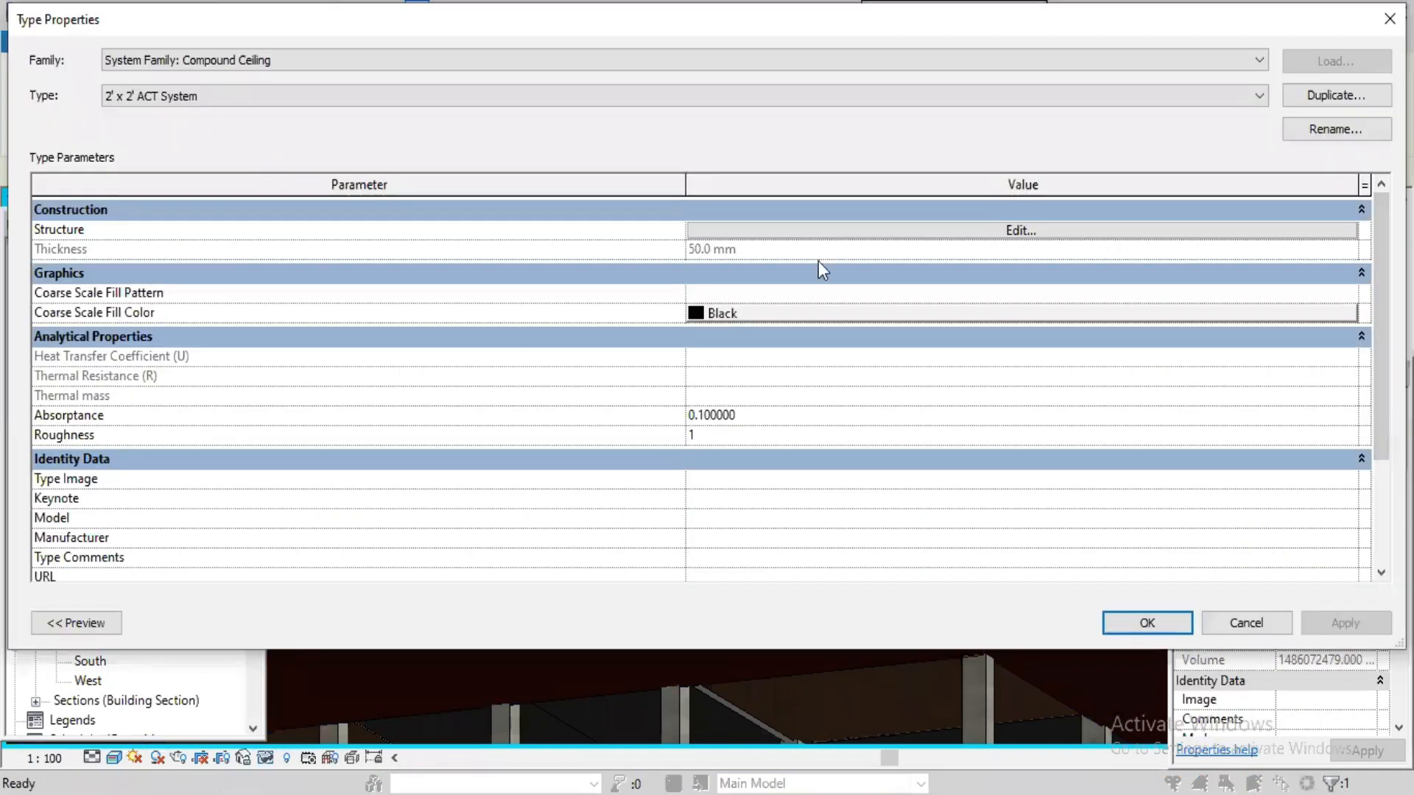
left_click(819, 231)
left_click(749, 265)
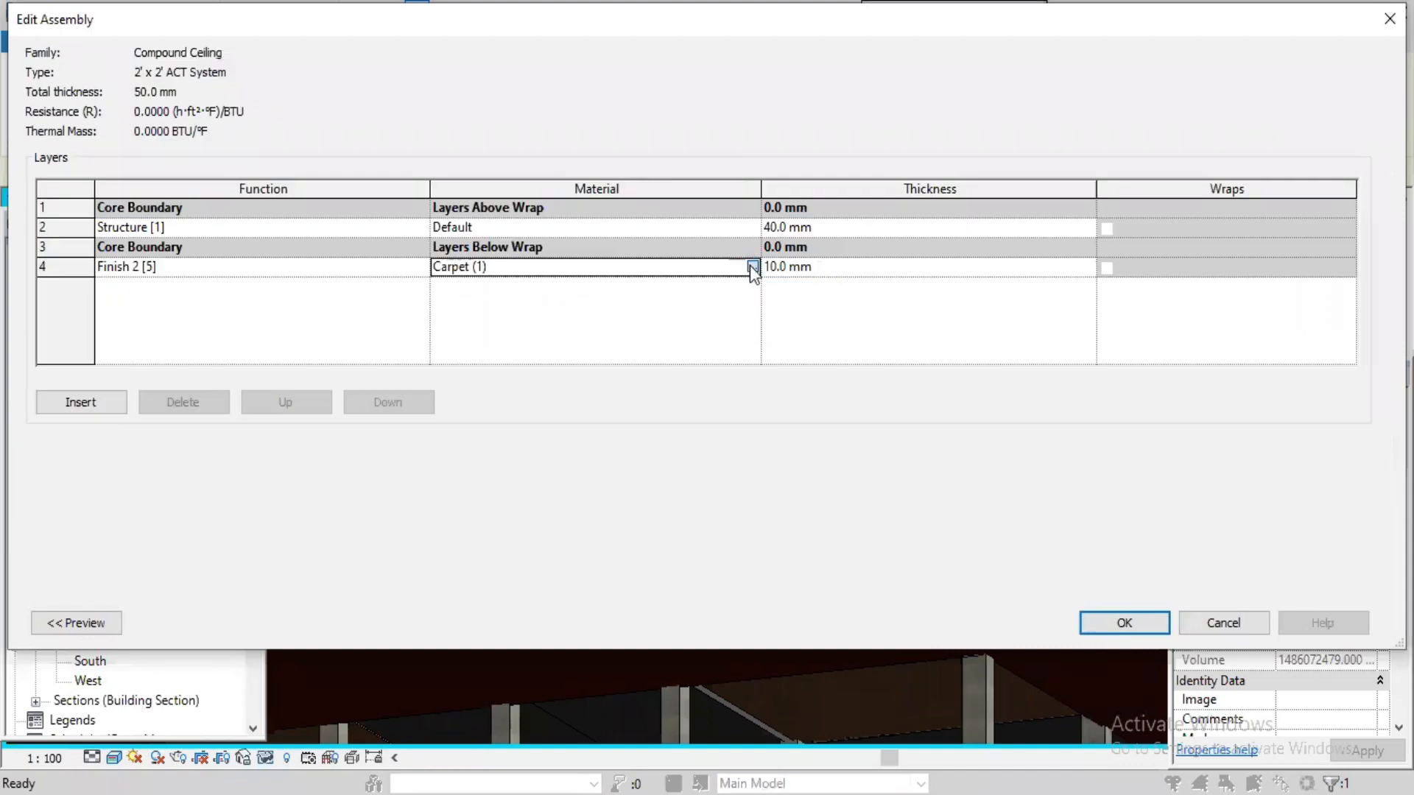
left_click(745, 266)
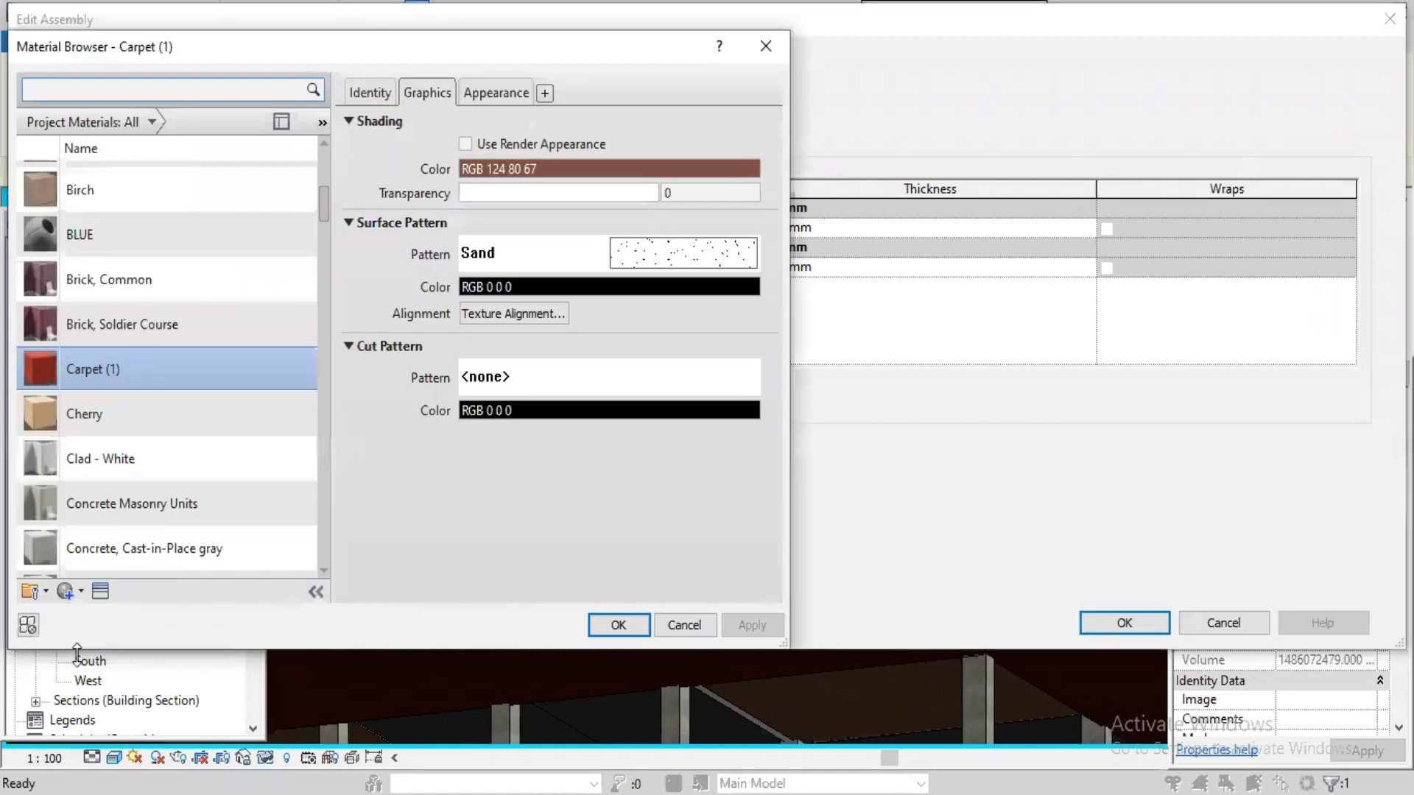
- Create a new material in the project and name it WOOD
left_click(79, 592)
left_click(131, 611)
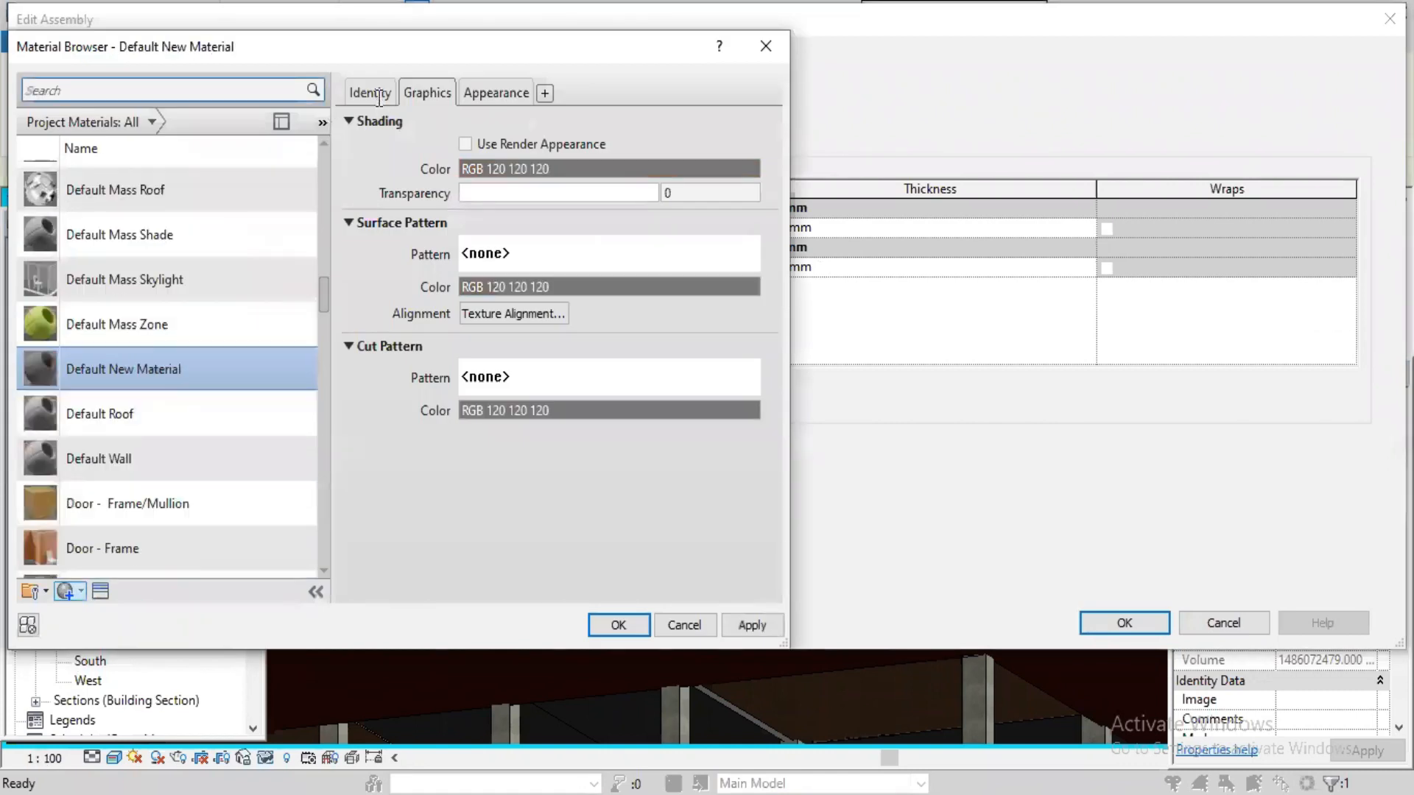
left_click(377, 99)
left_click(593, 129)
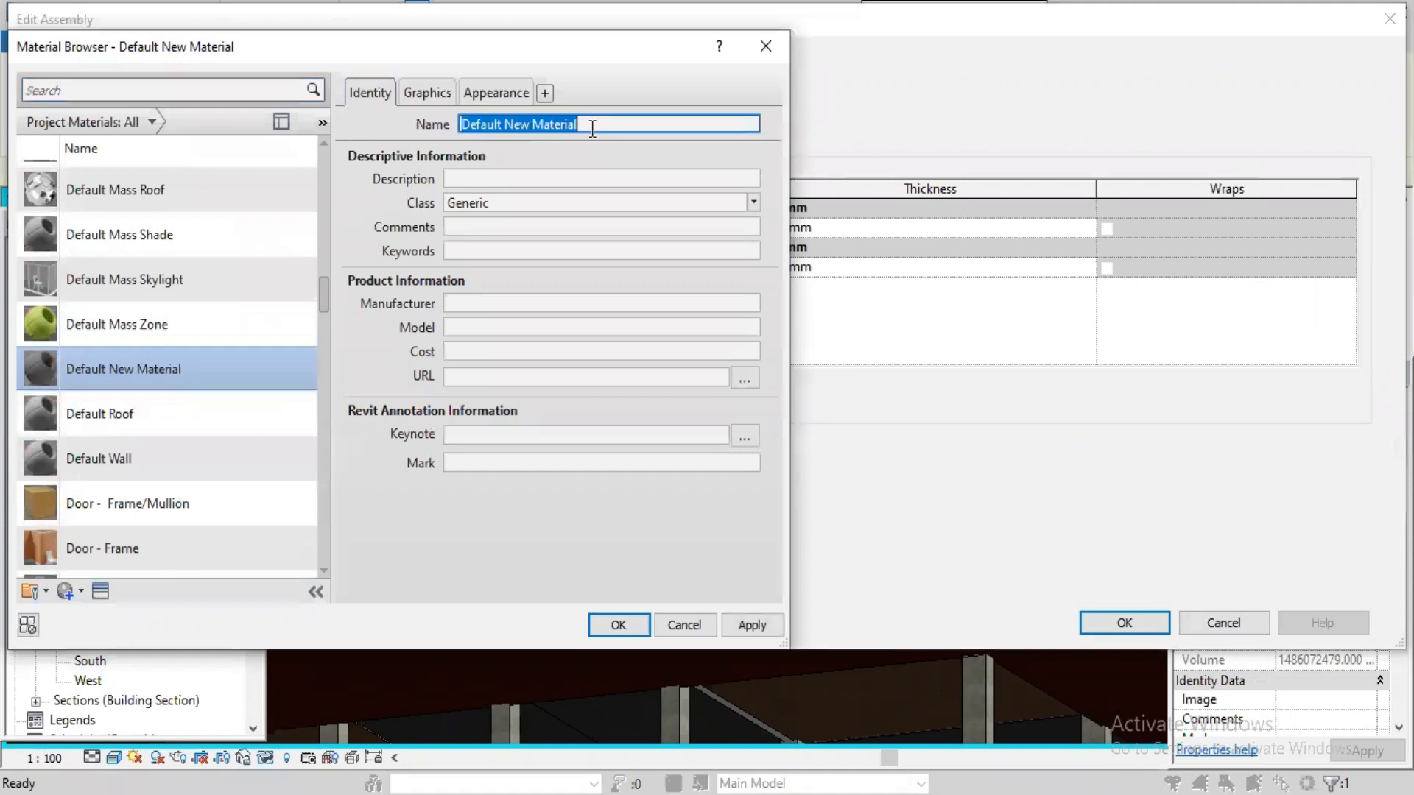
type("WOOD")
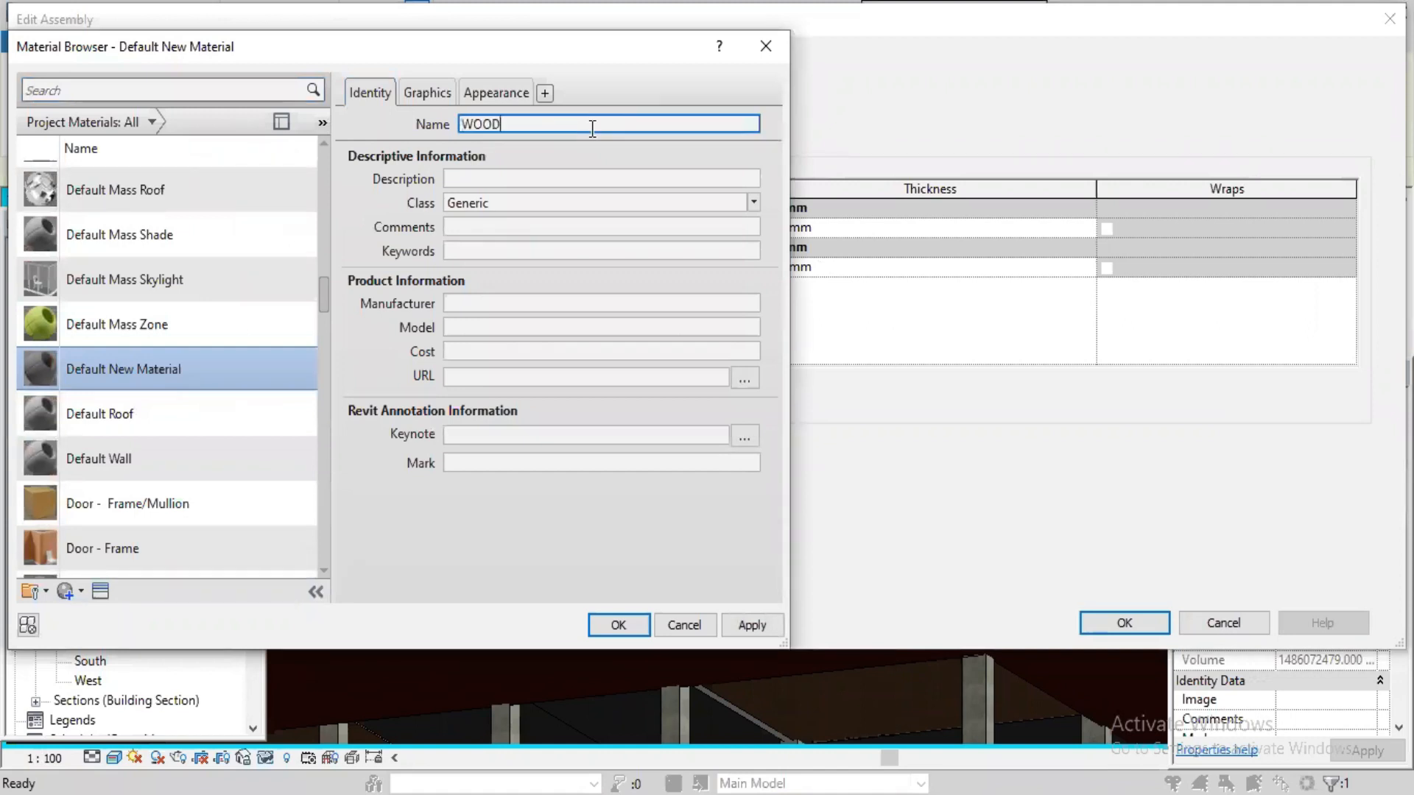
- Use andiroba_natural.png from the Materials folder in H:\DESKTOP as WOOD's appearance image and assign WOOD to the Finish 2 layer
left_click(490, 89)
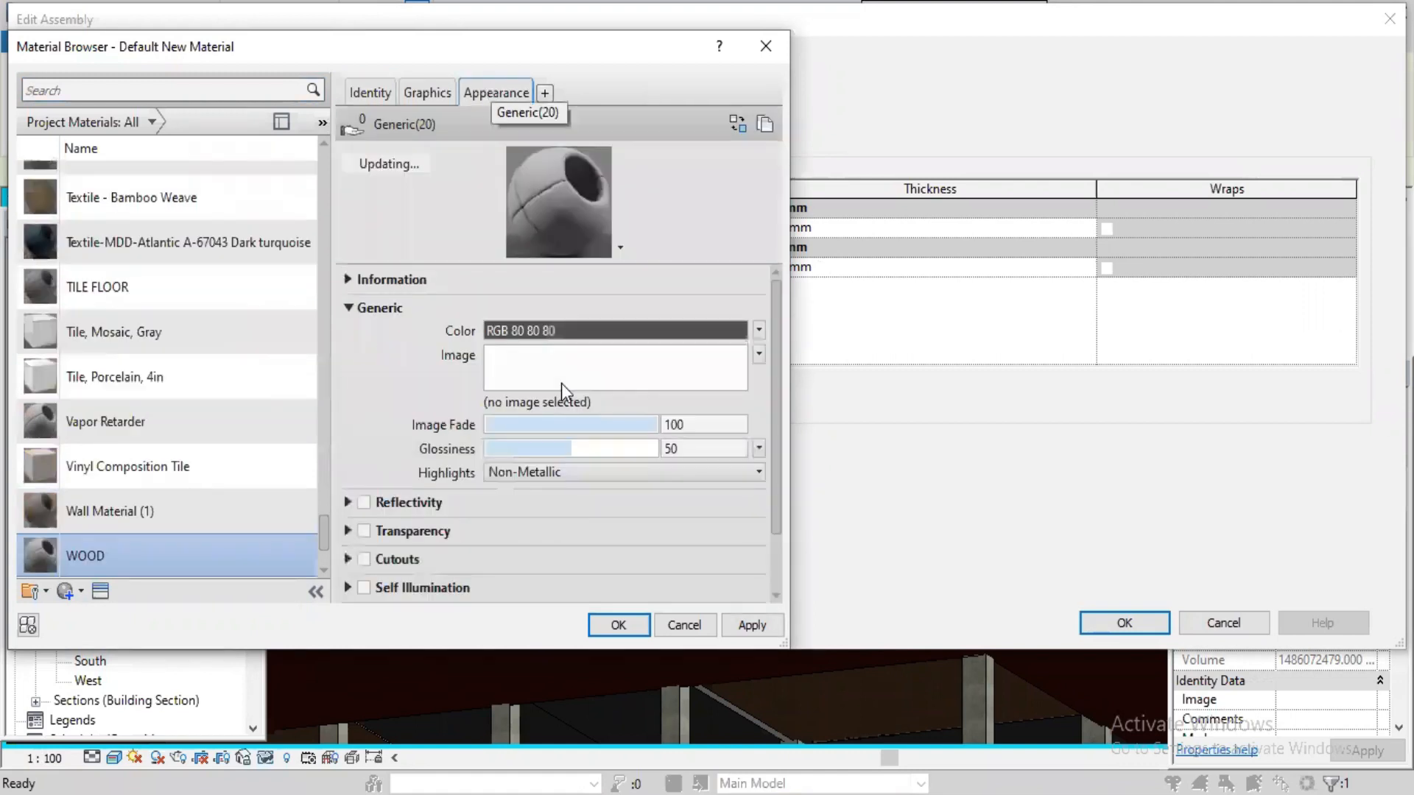
left_click(554, 383)
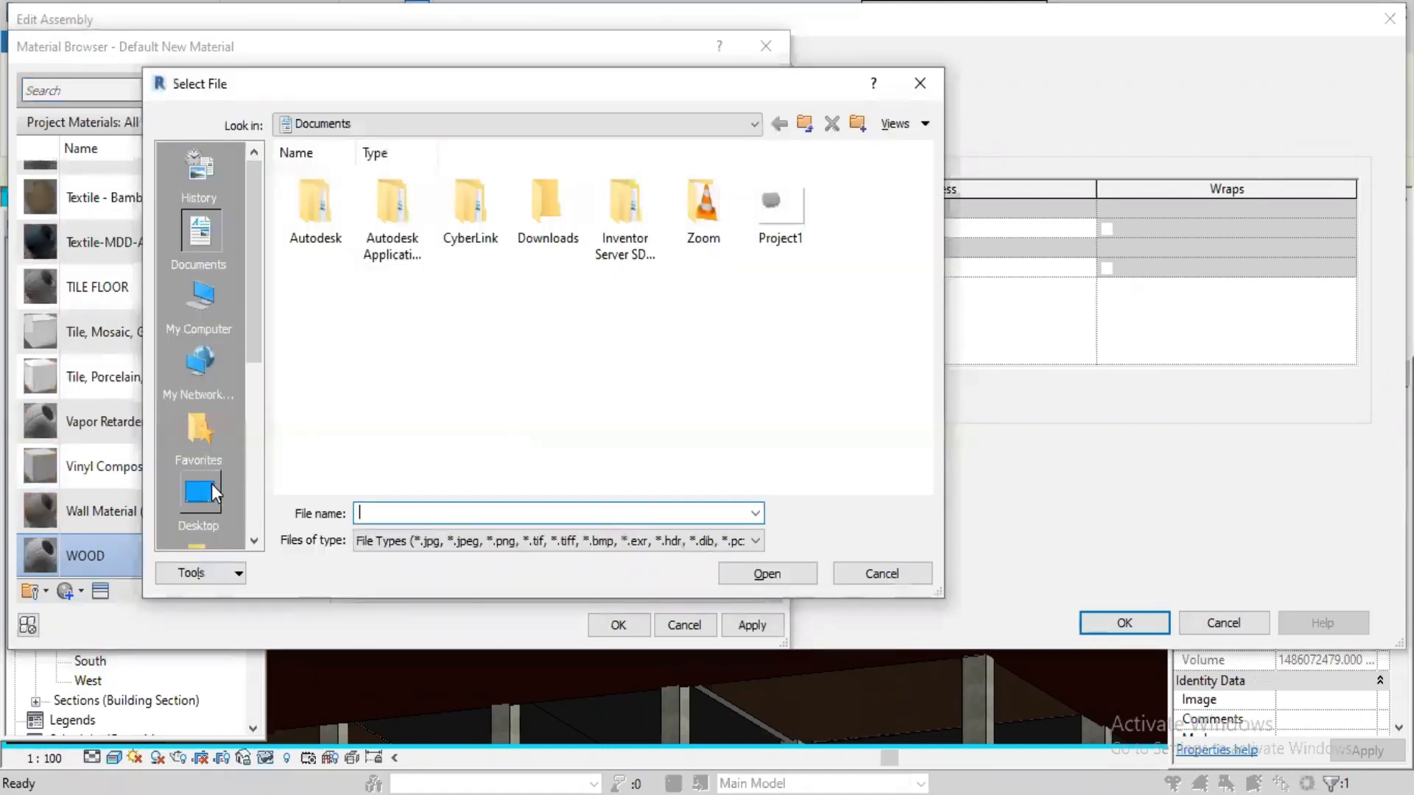
left_click(211, 484)
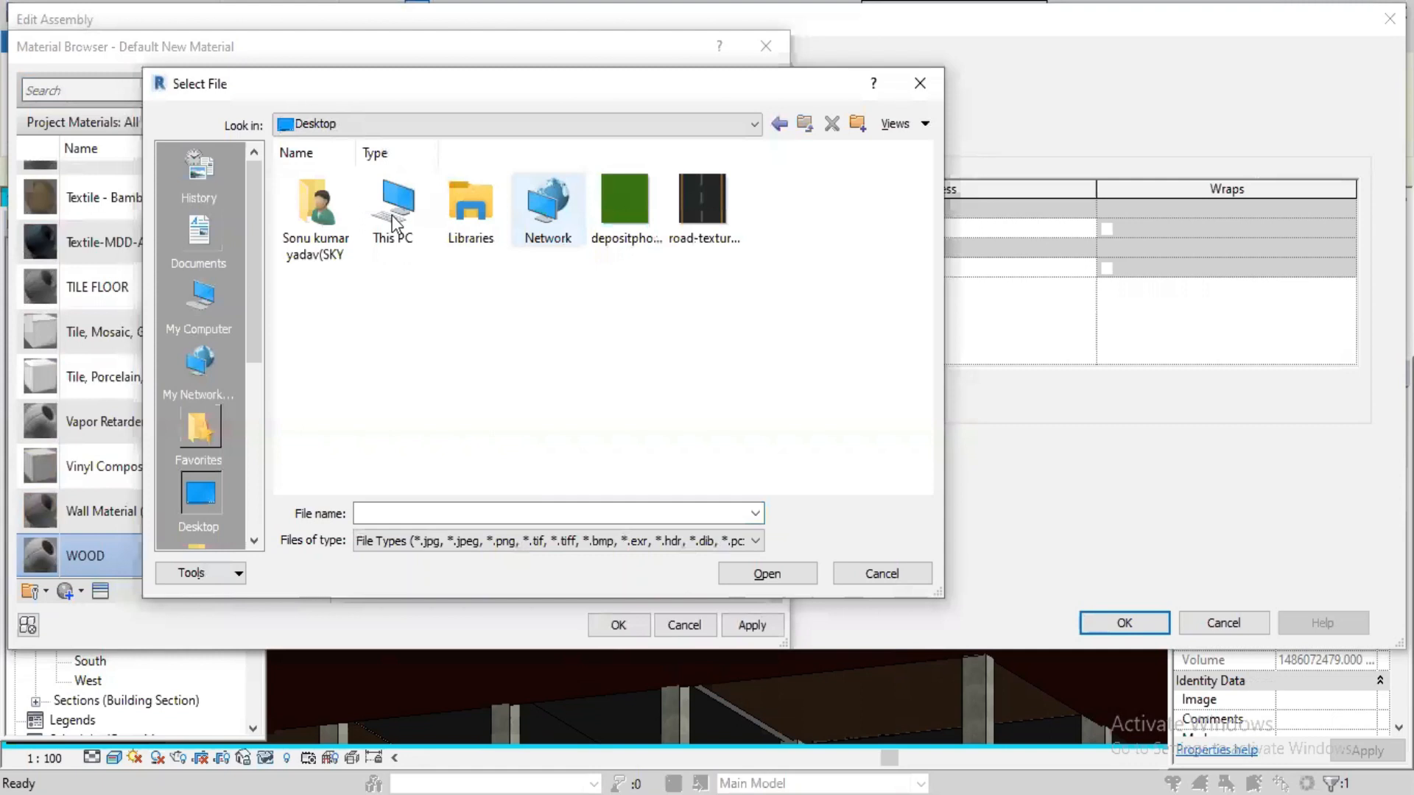
double_click(394, 221)
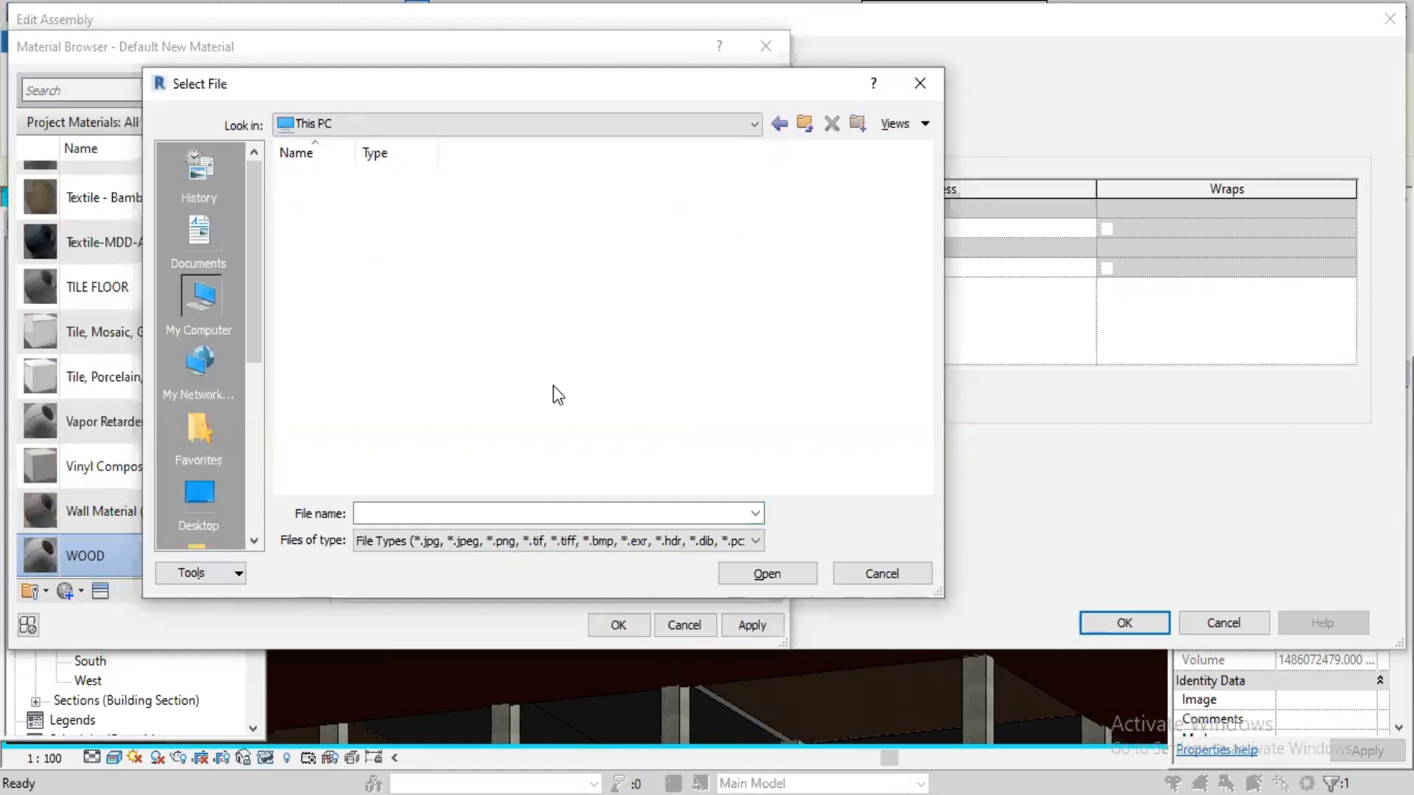
double_click(628, 405)
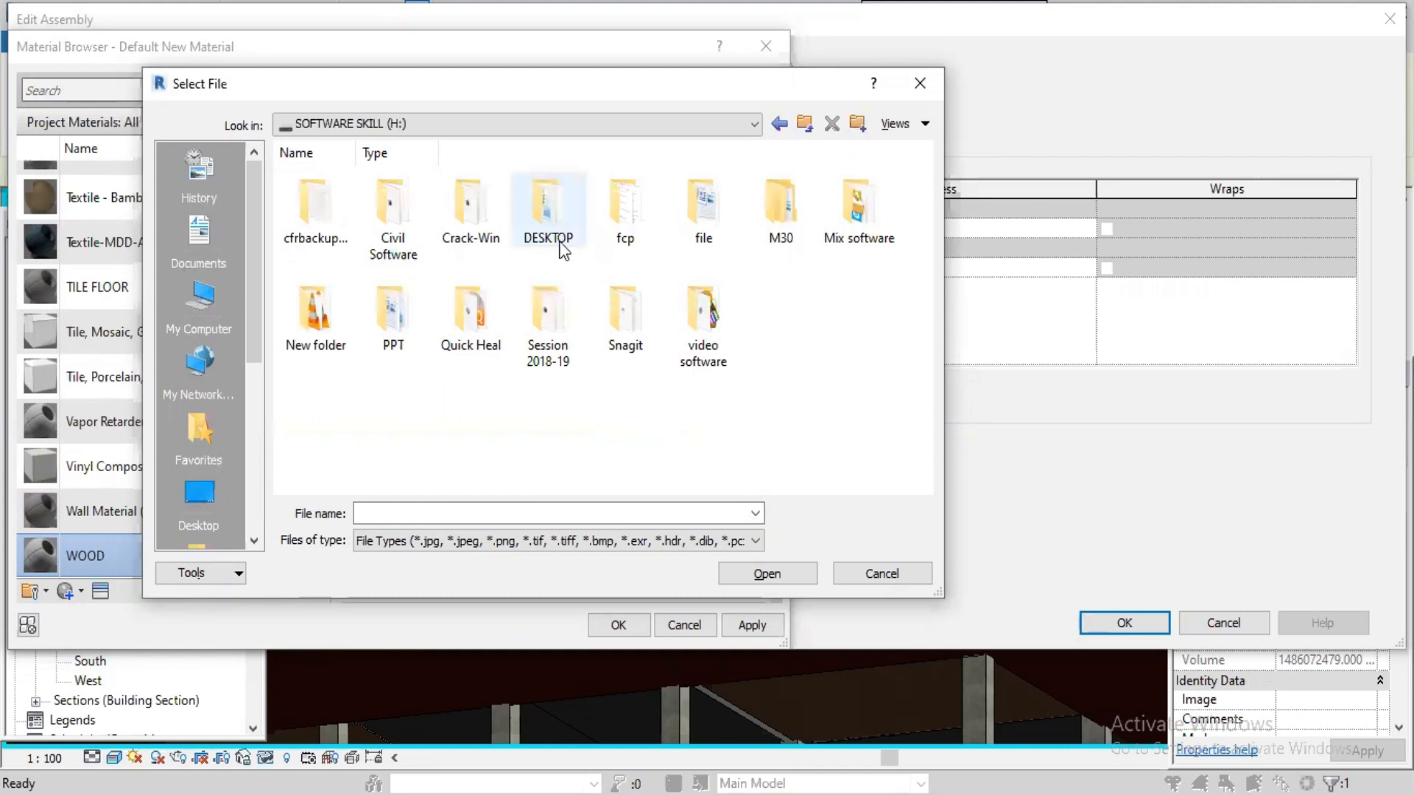
double_click(548, 213)
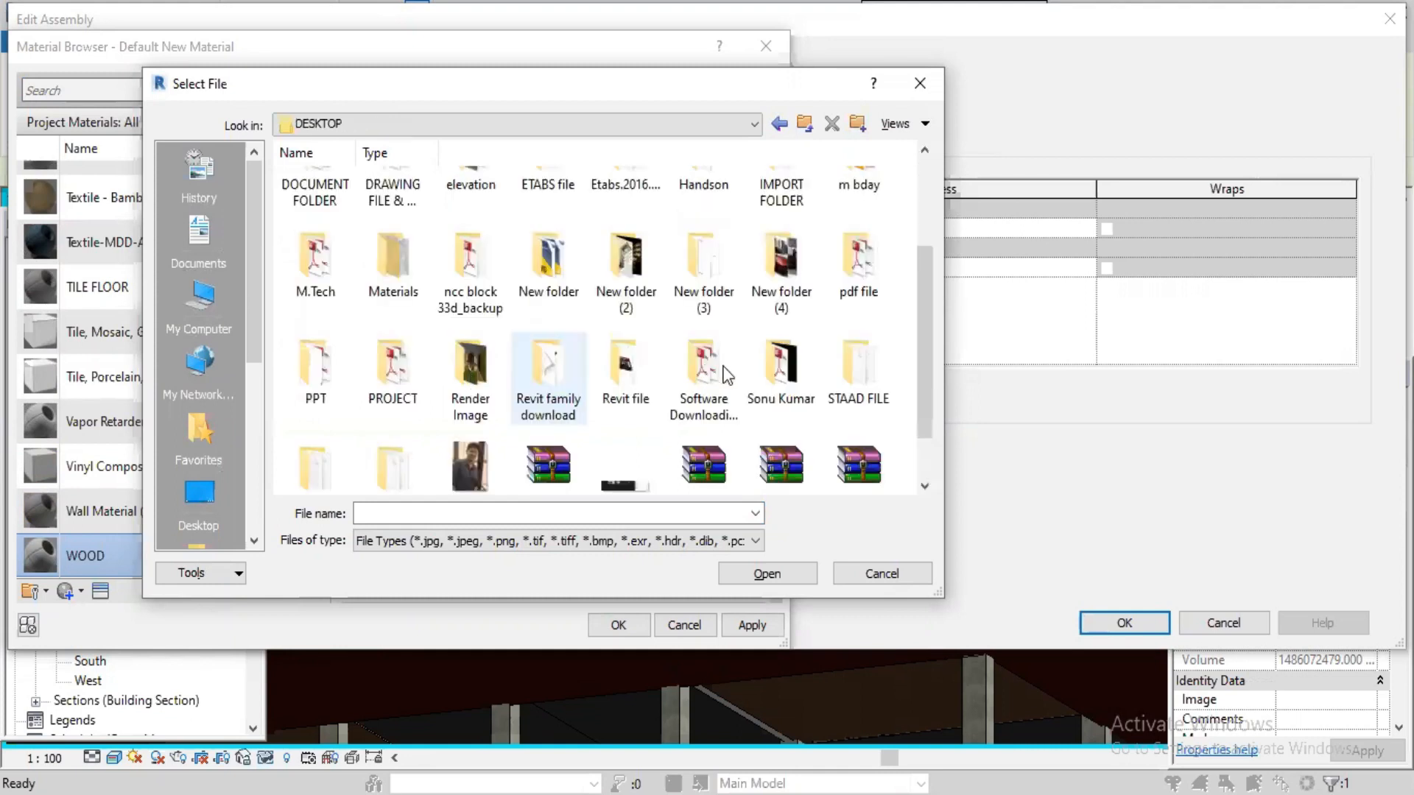
double_click(403, 259)
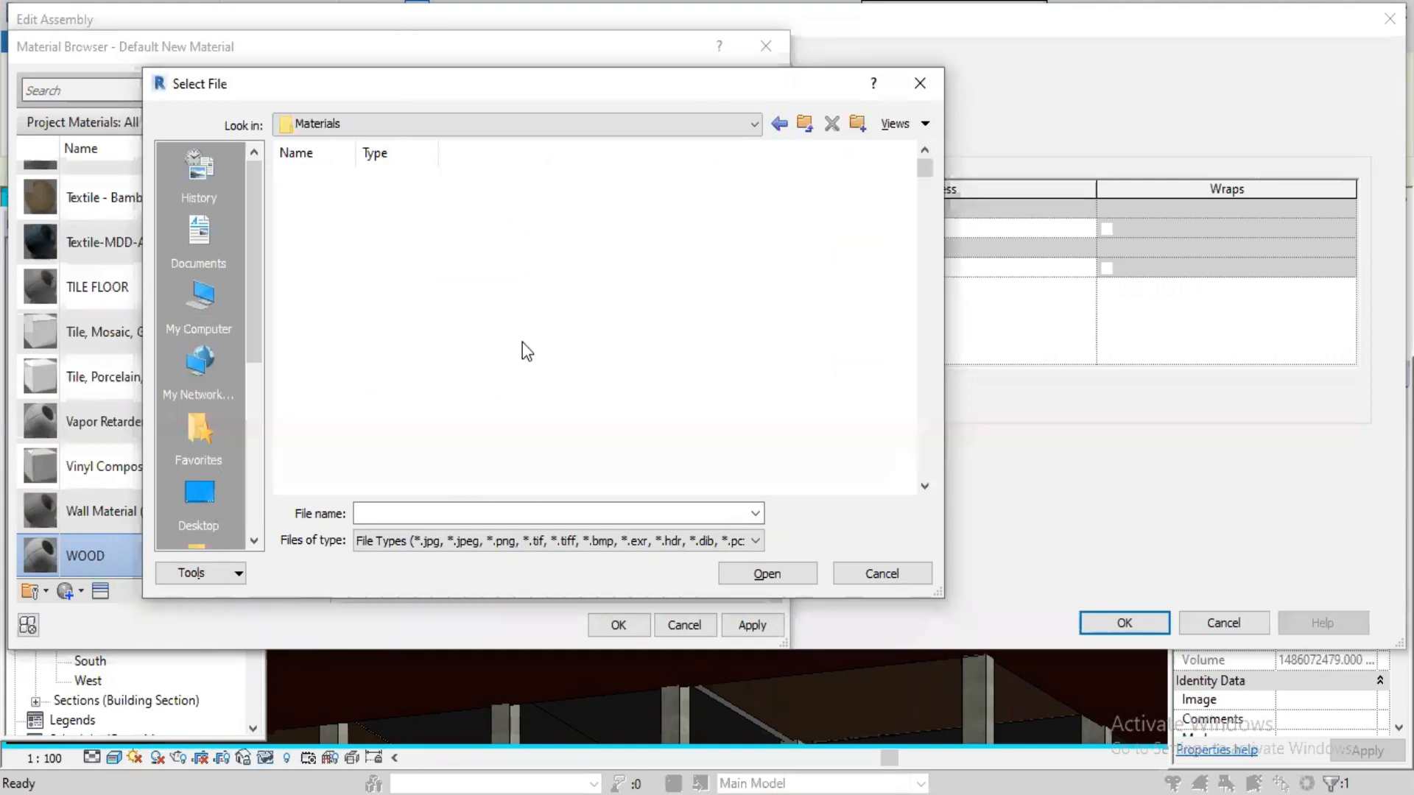
left_click(549, 321)
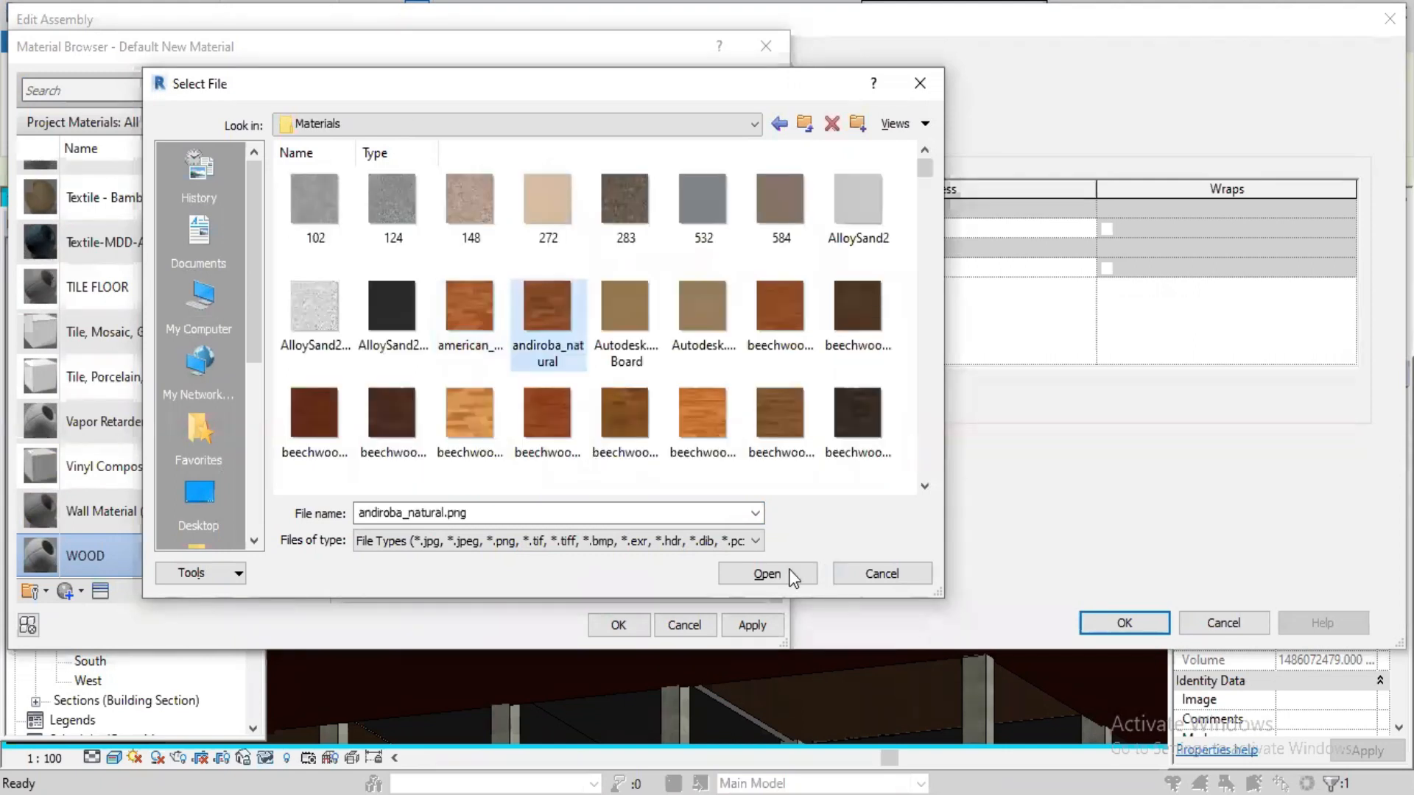
left_click(793, 578)
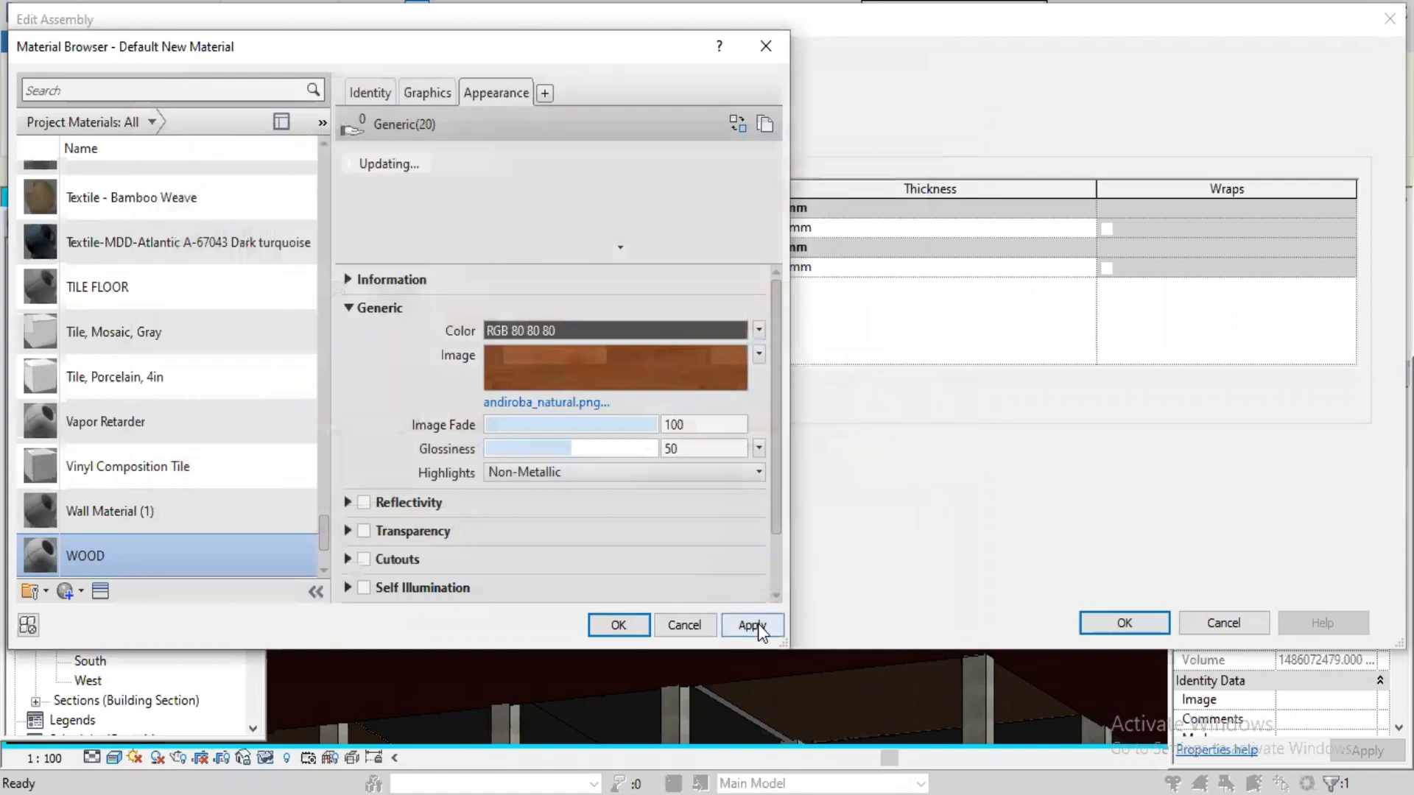
left_click(758, 624)
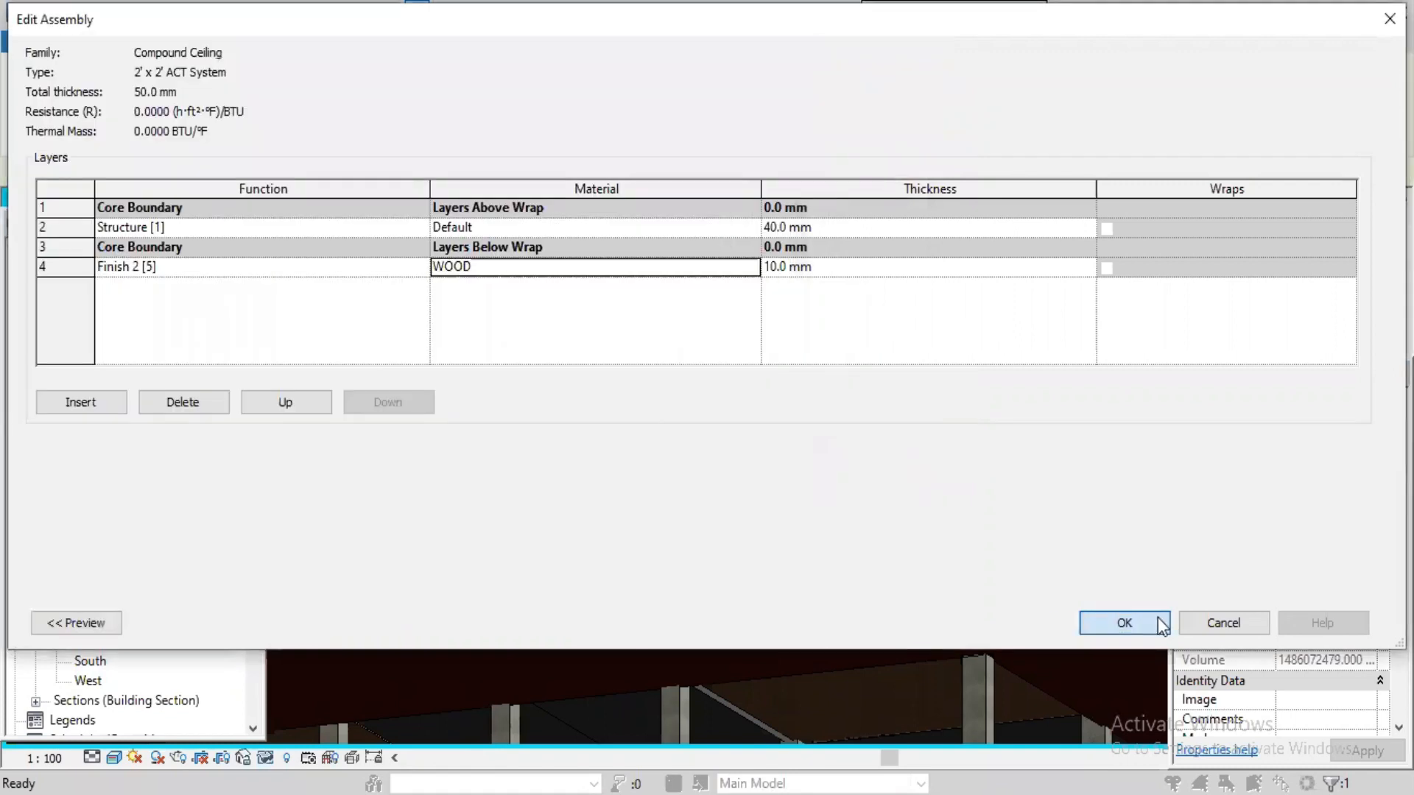
- Confirm the assembly and type properties of the 2' x 2' ACT System ceiling and deselect the ceiling
left_click(1158, 618)
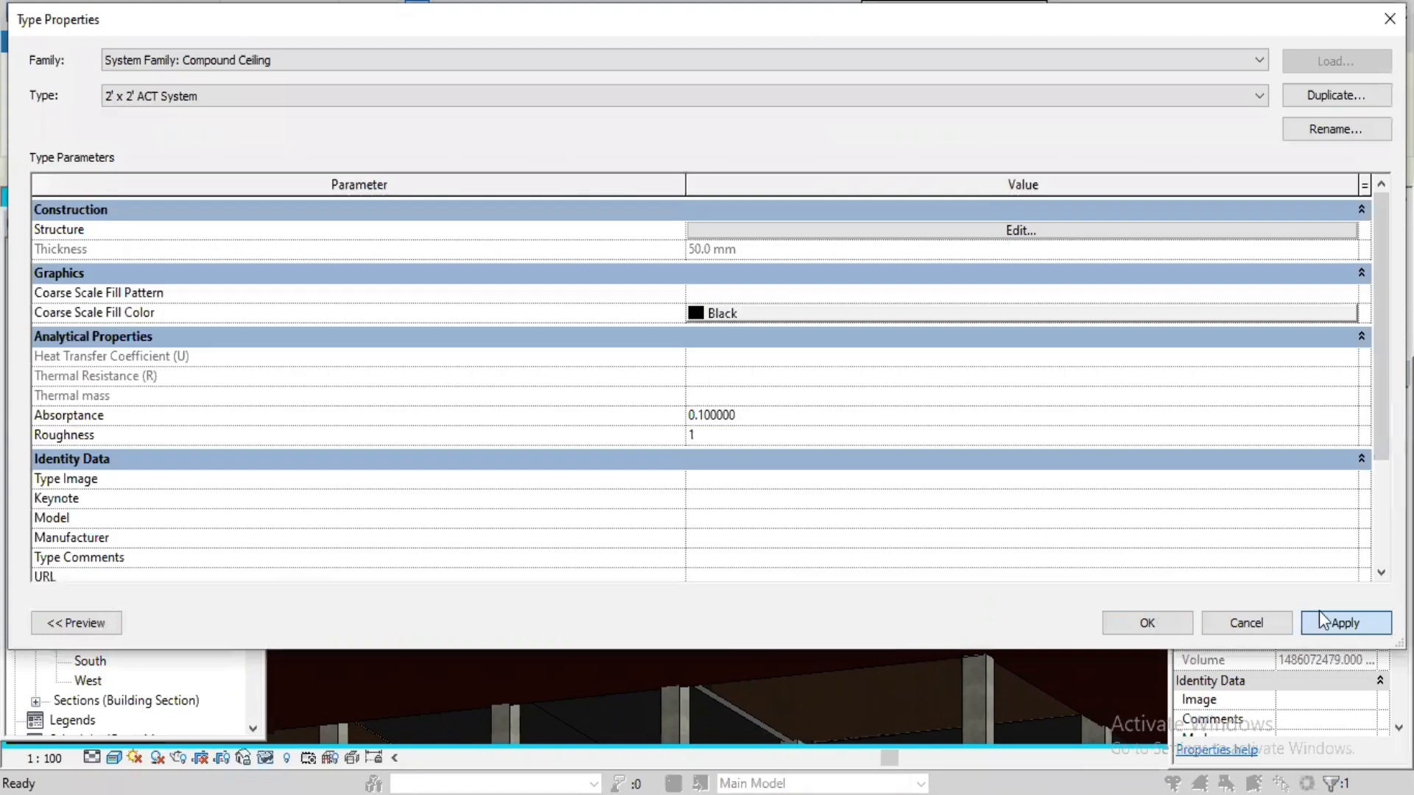
left_click(1141, 632)
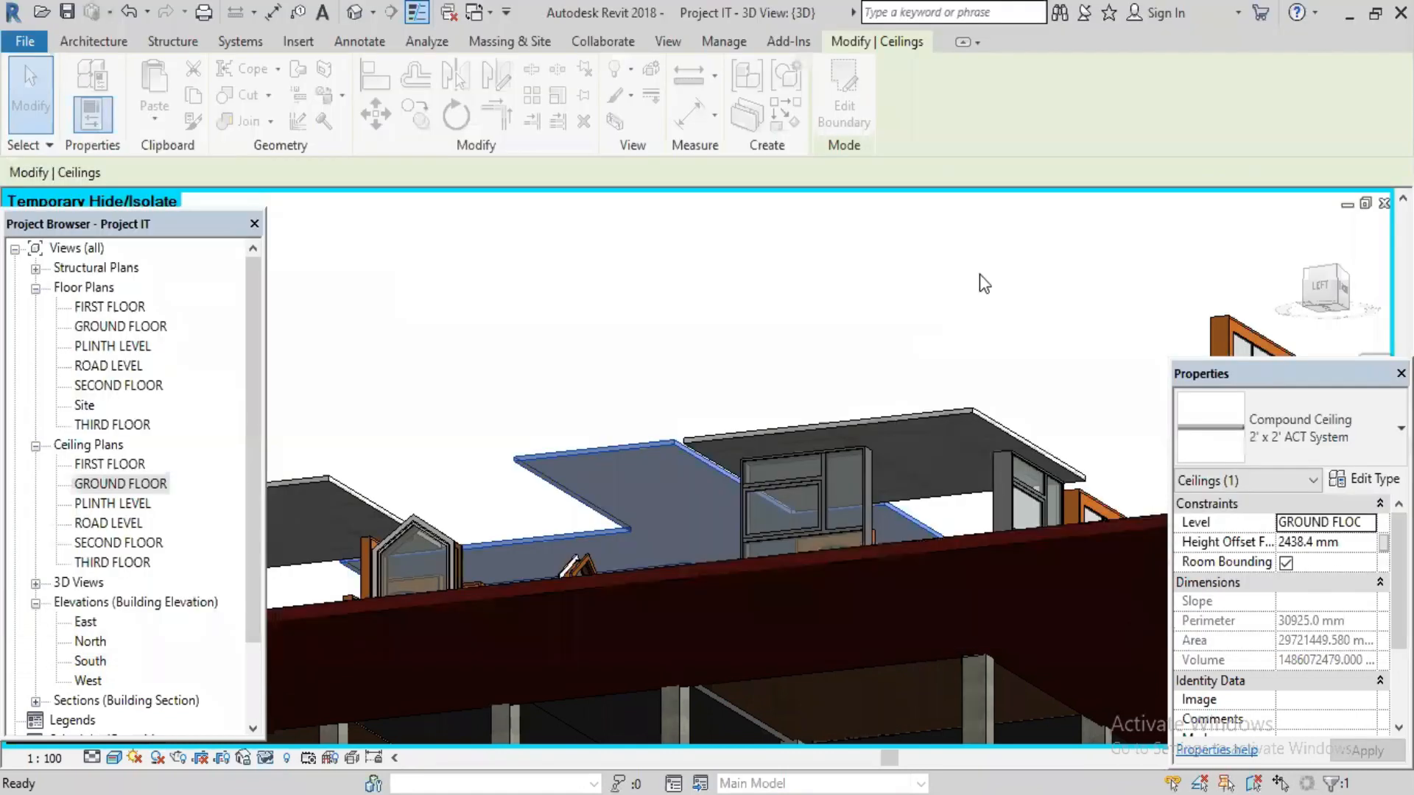
left_click(979, 274)
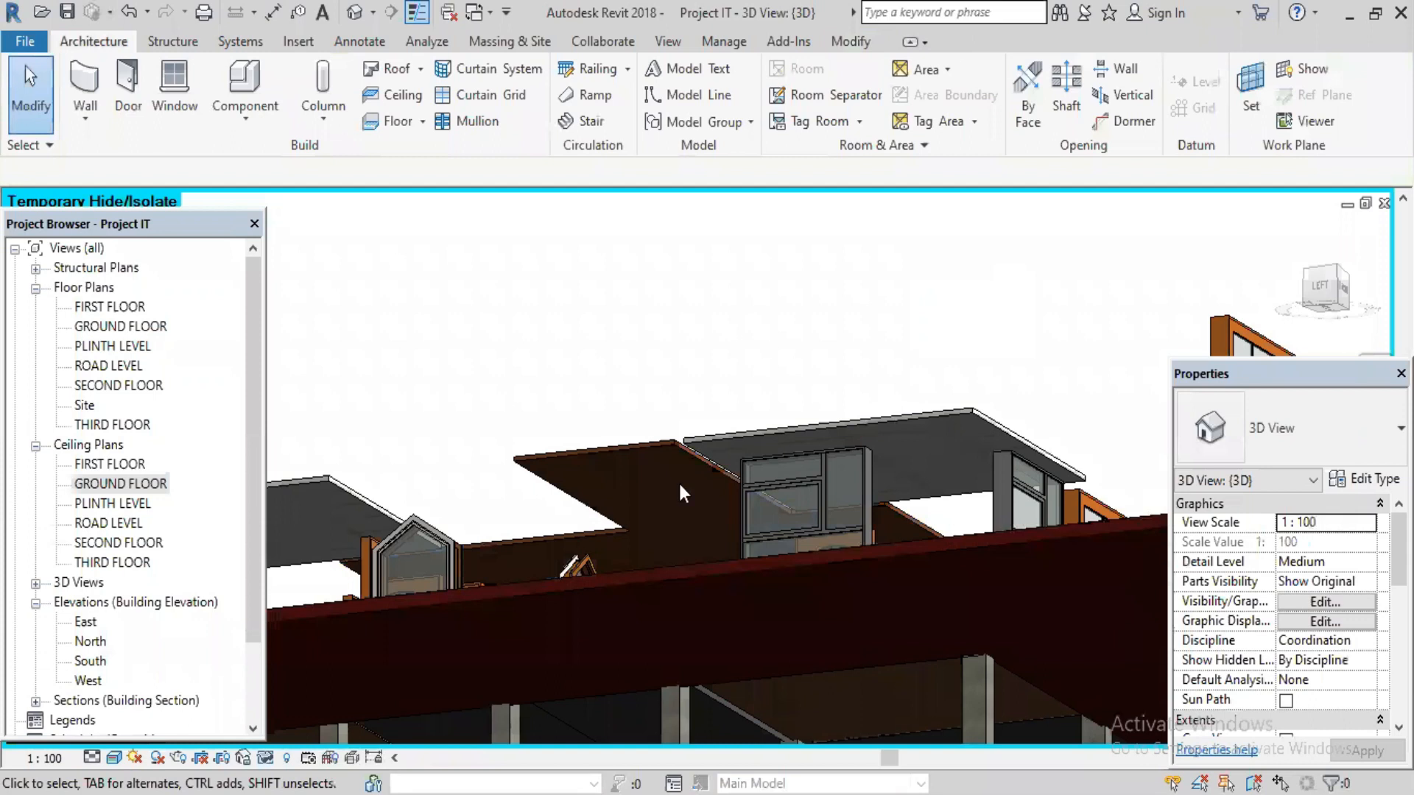
- Examine the WOOD finish on the L-shaped ceiling's underside and edges up close in the 3D view
scroll(825, 422, "up", 5)
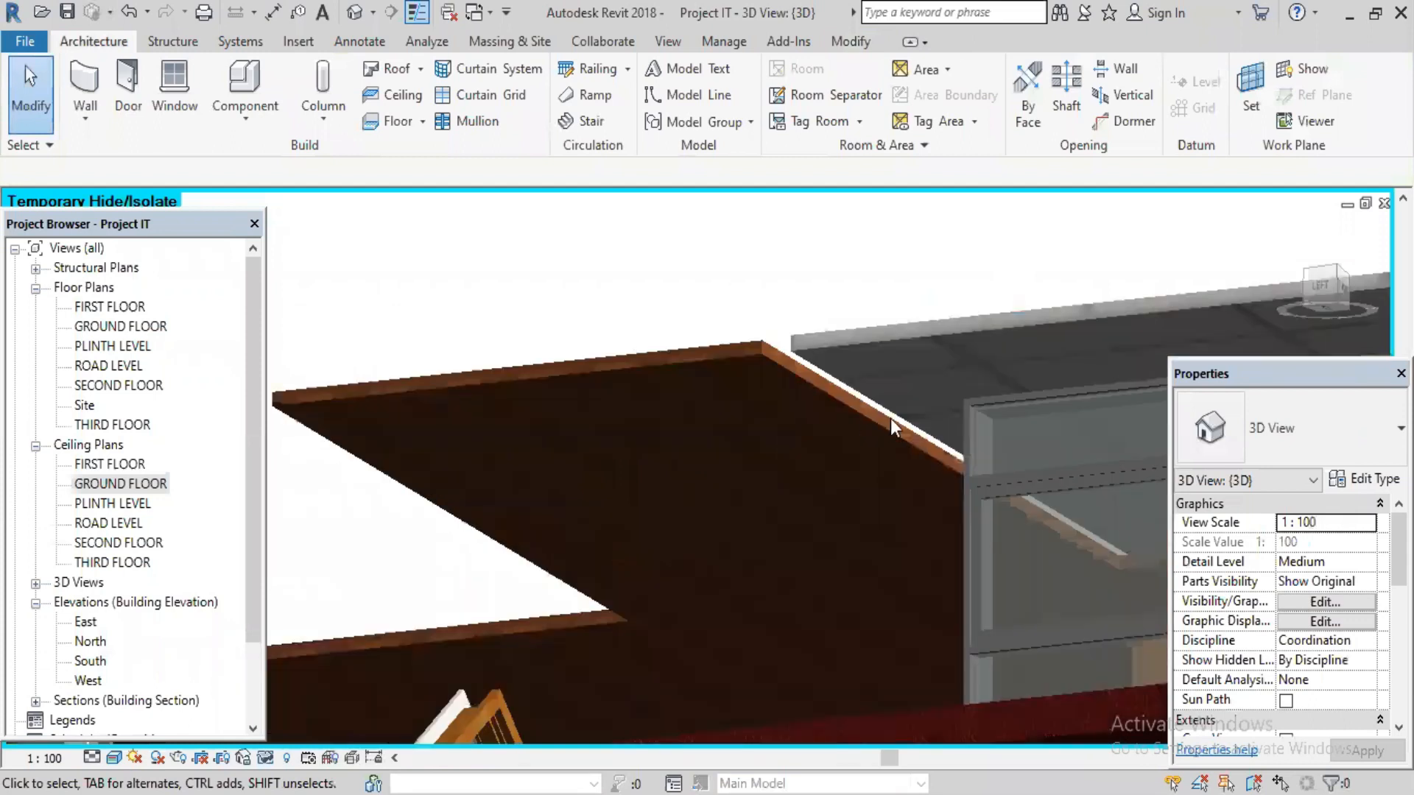
scroll(890, 419, "up", 2)
scroll(986, 378, "up", 2)
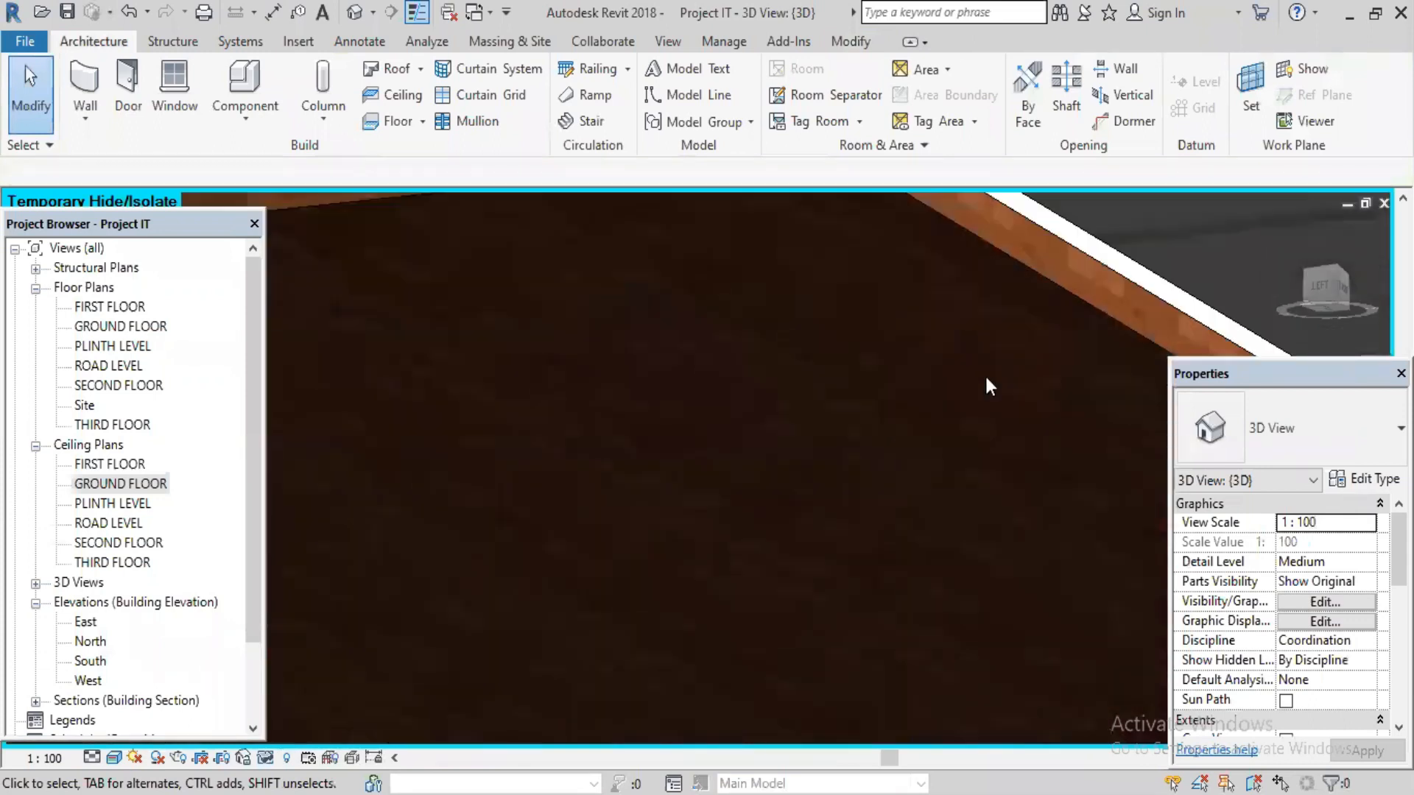
scroll(986, 378, "up", 2)
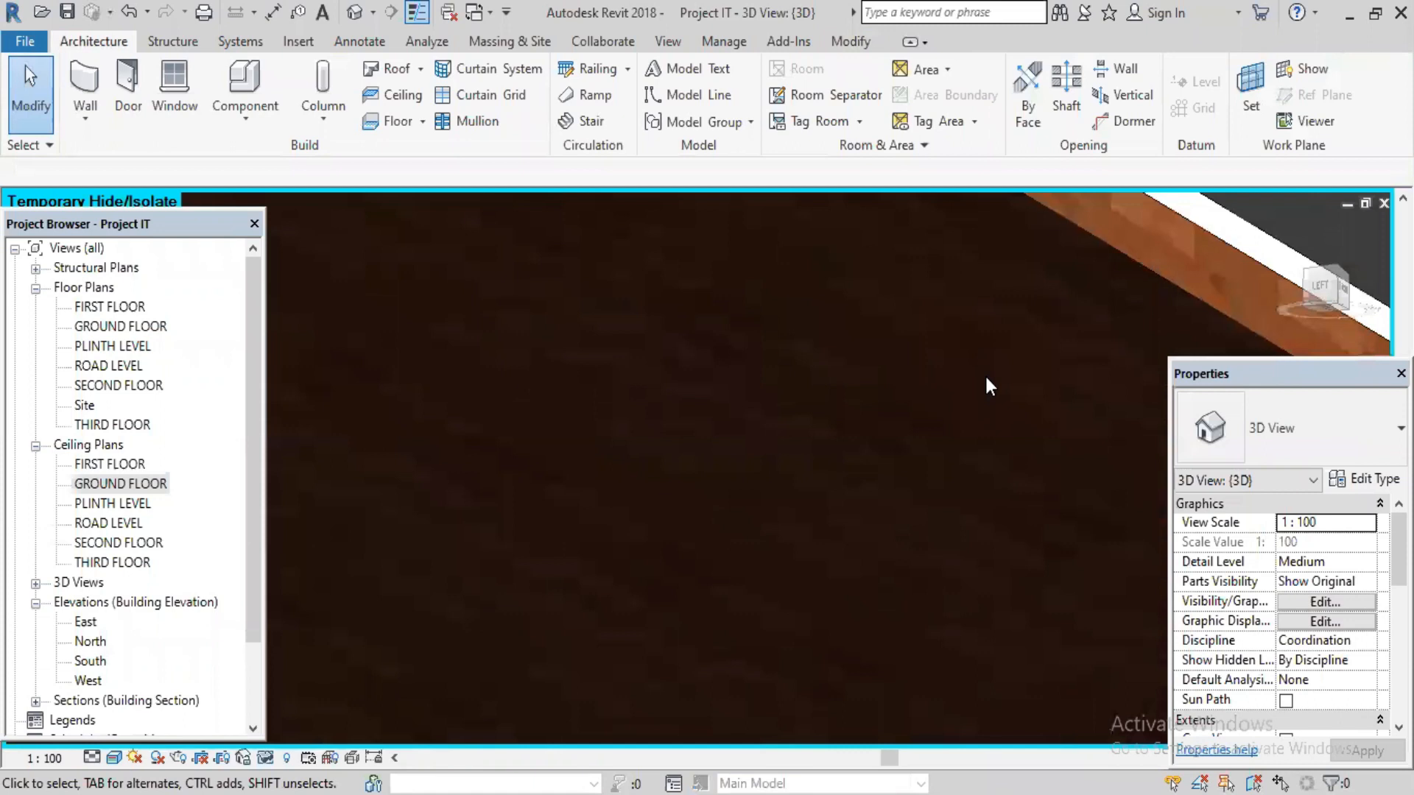
scroll(986, 380, "down", 2)
scroll(986, 380, "down", 3)
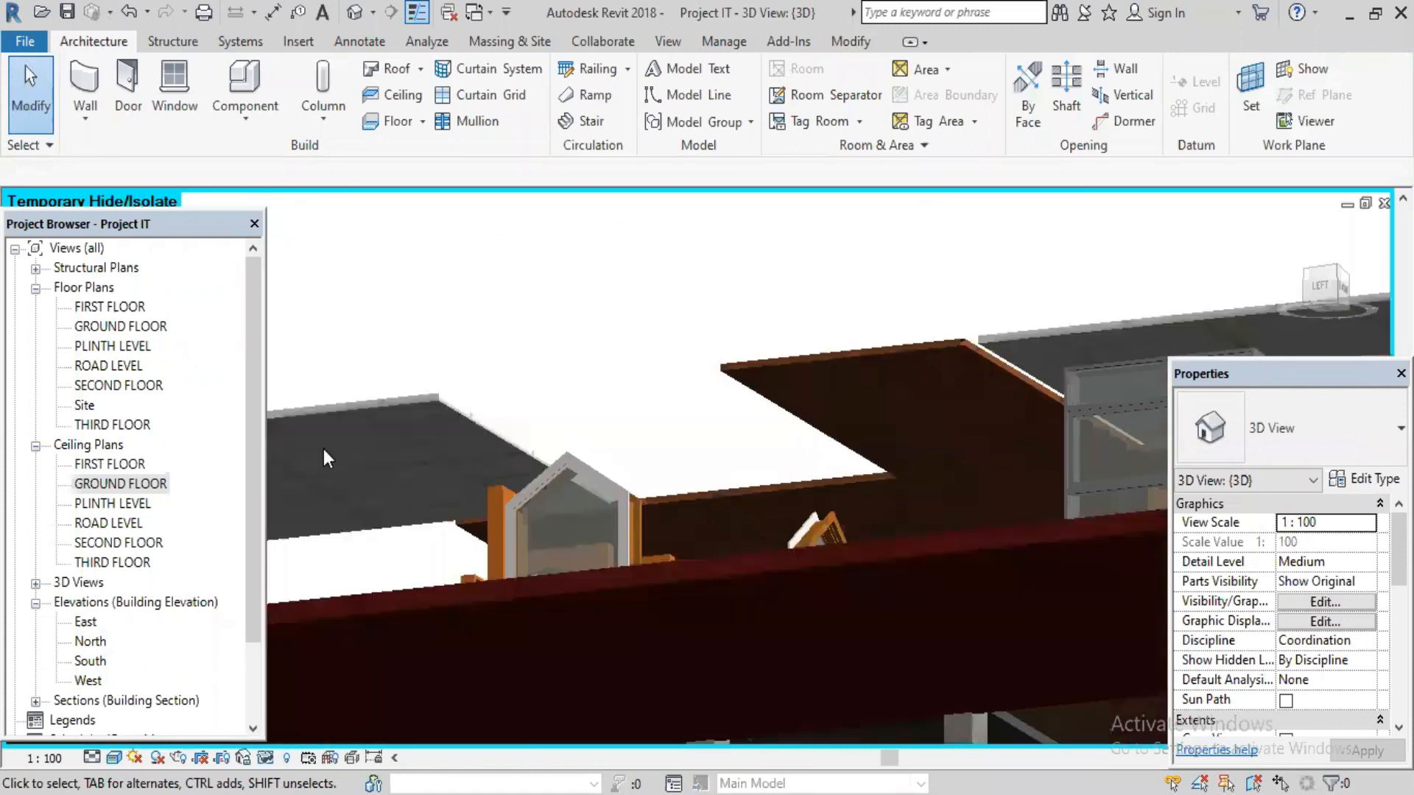
scroll(324, 458, "down", 2)
scroll(1166, 273, "down", 2)
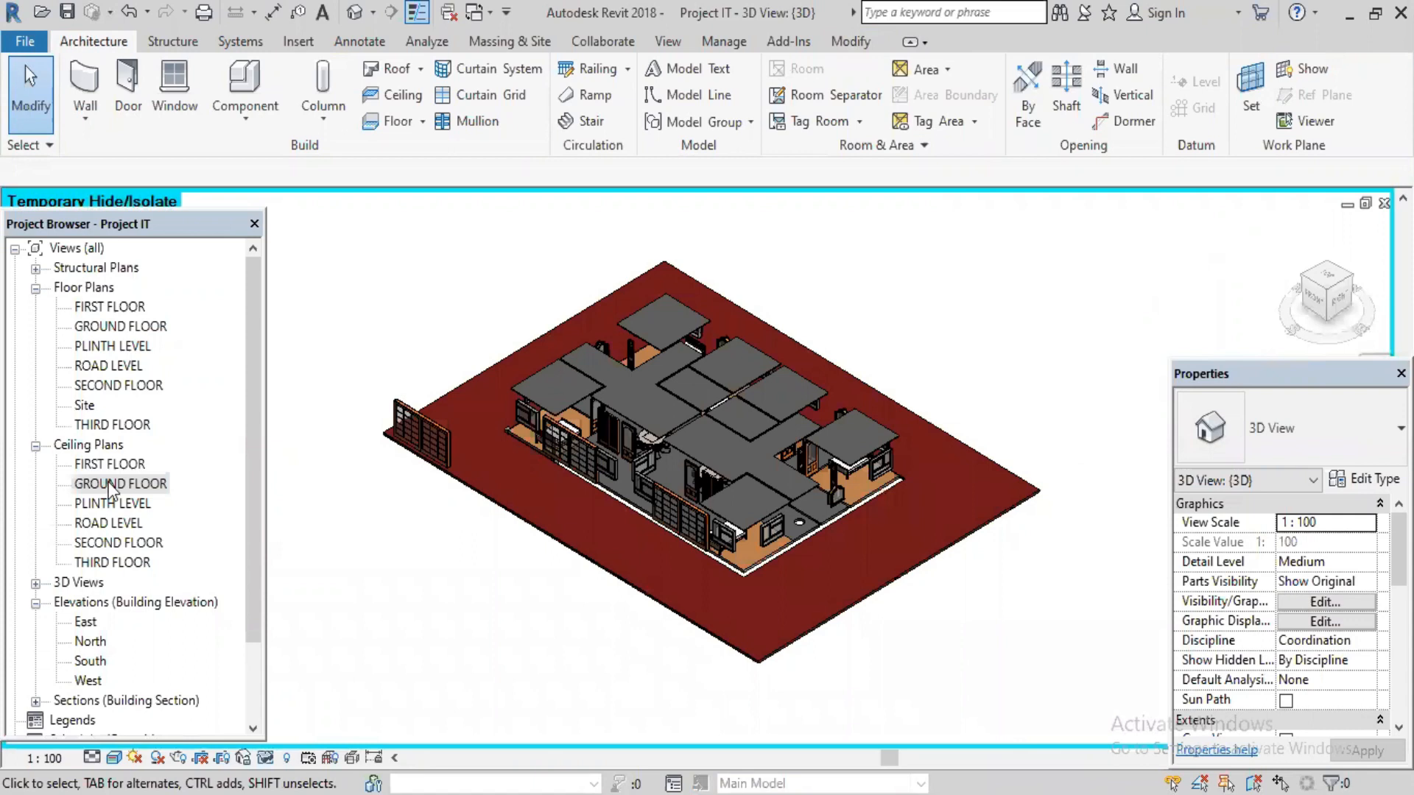
- Review the ceiling layout in the GROUND FLOOR ceiling plan and return to the 3D view
double_click(111, 484)
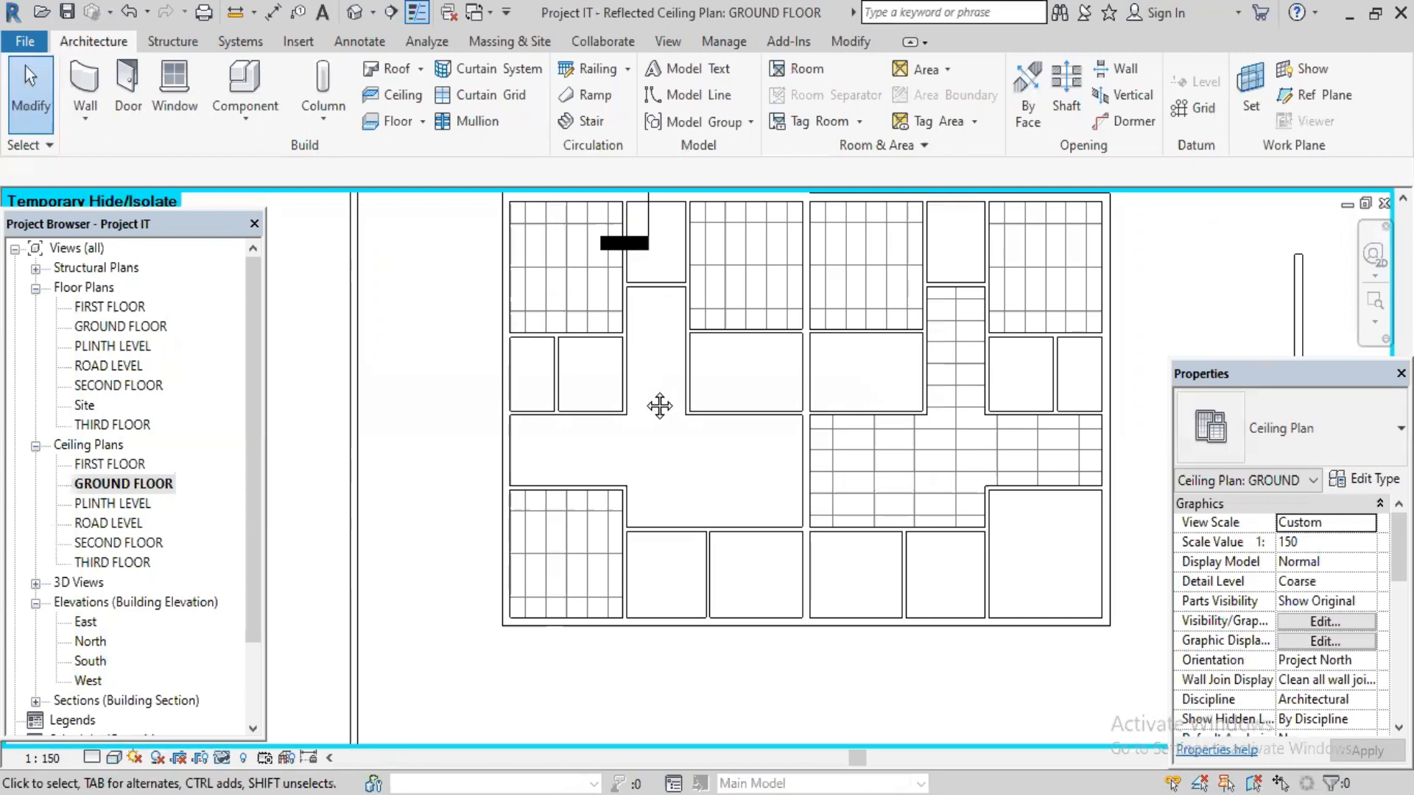
scroll(621, 421, "down", 1)
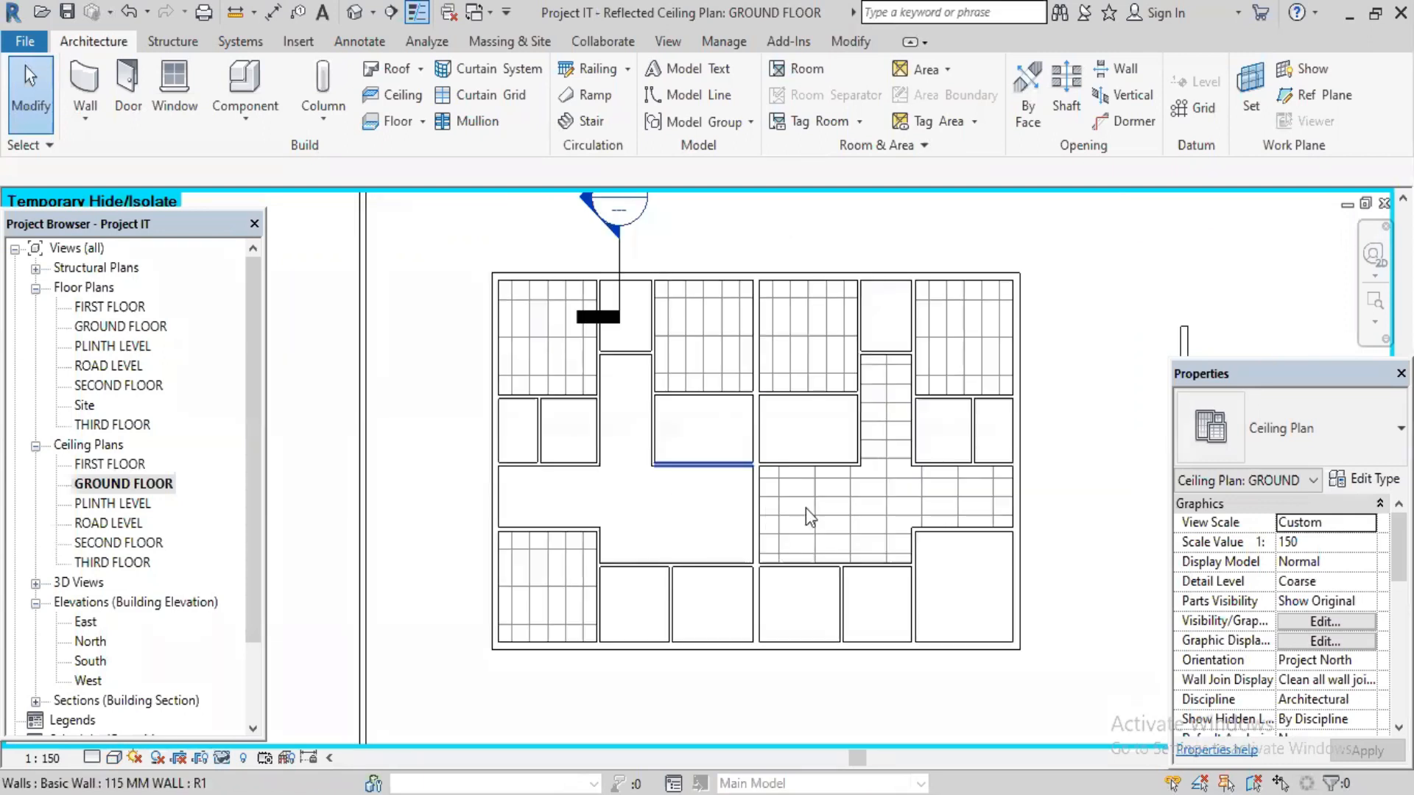
scroll(870, 475, "down", 1)
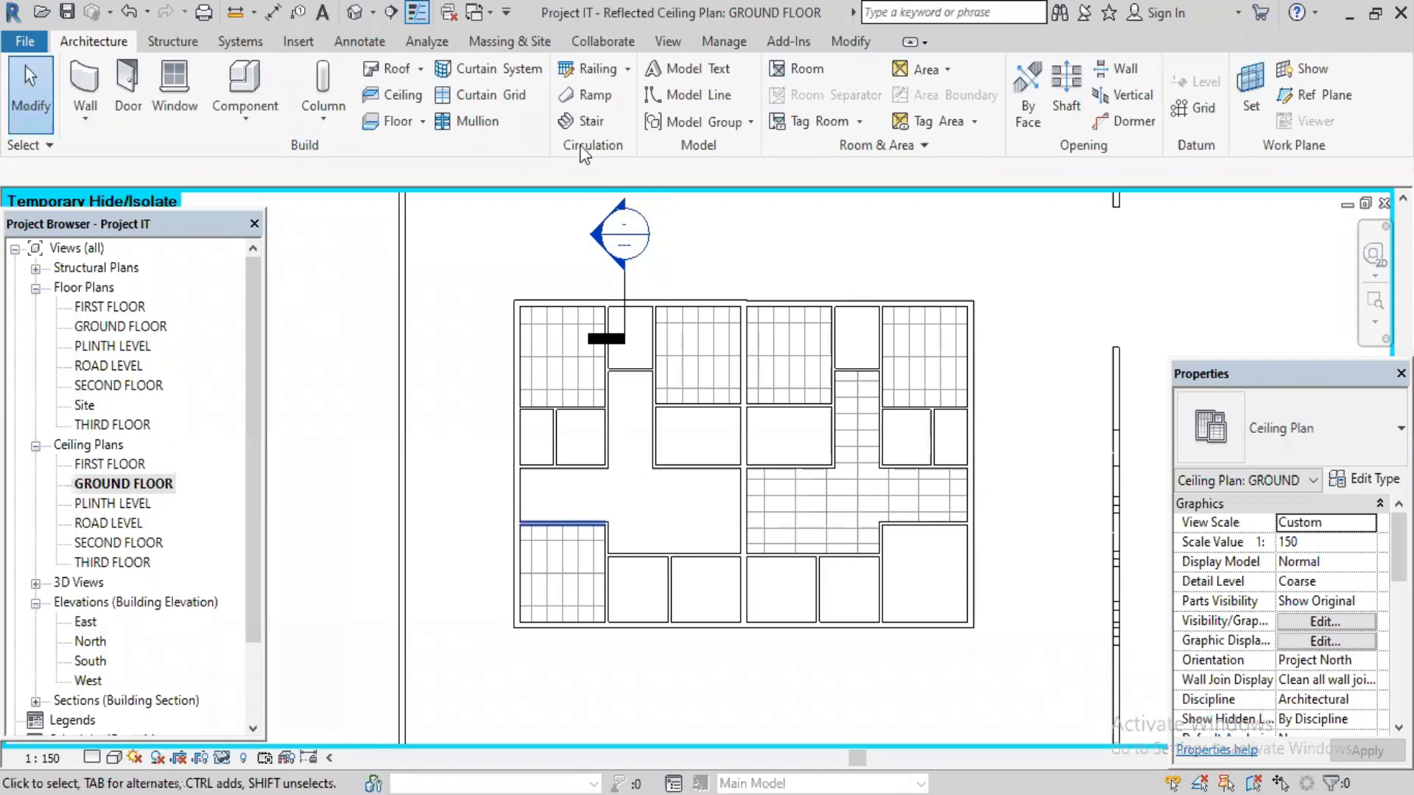
left_click(354, 15)
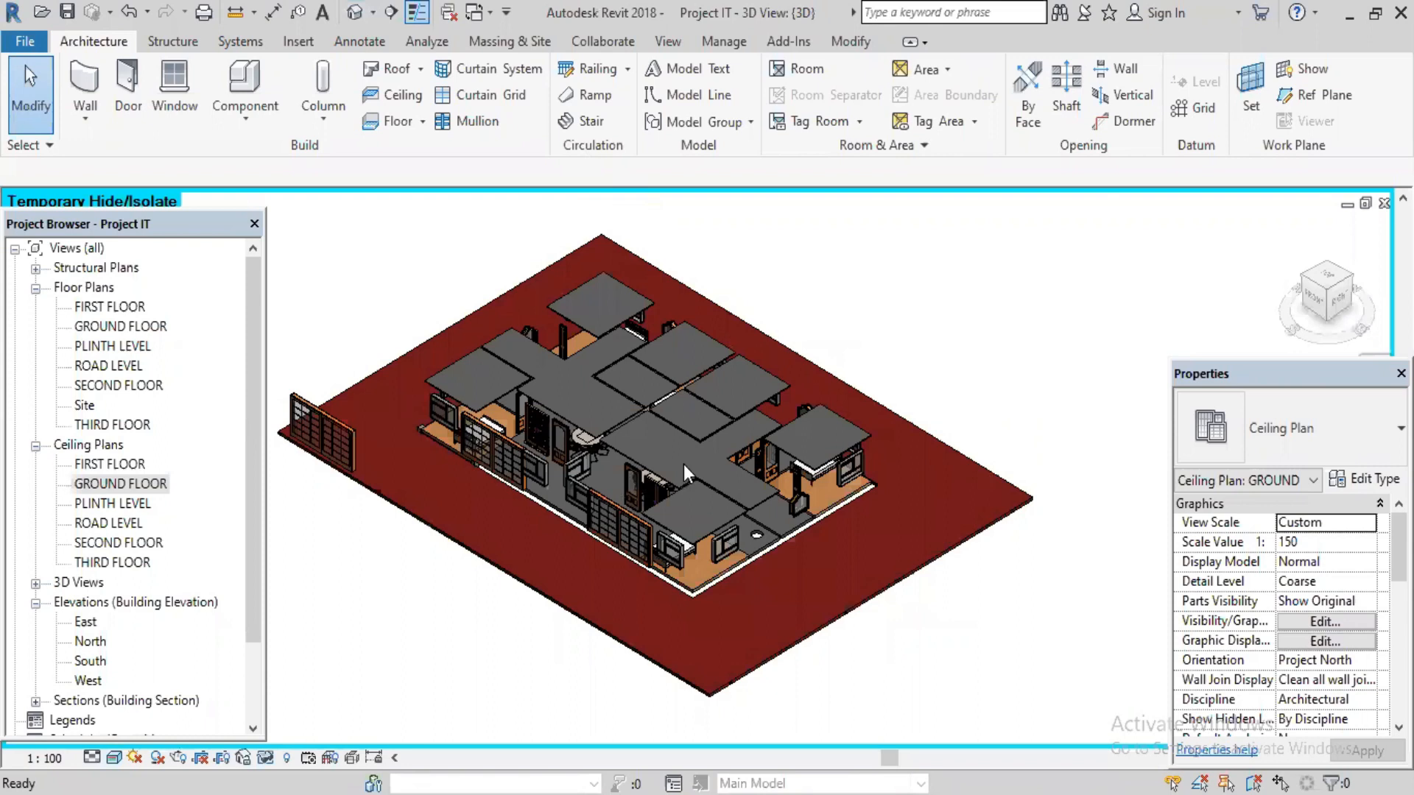
- Open the boundary of the large multi-armed 2' x 4' ACT System ceiling for editing in the GROUND FLOOR ceiling plan
left_click(726, 489)
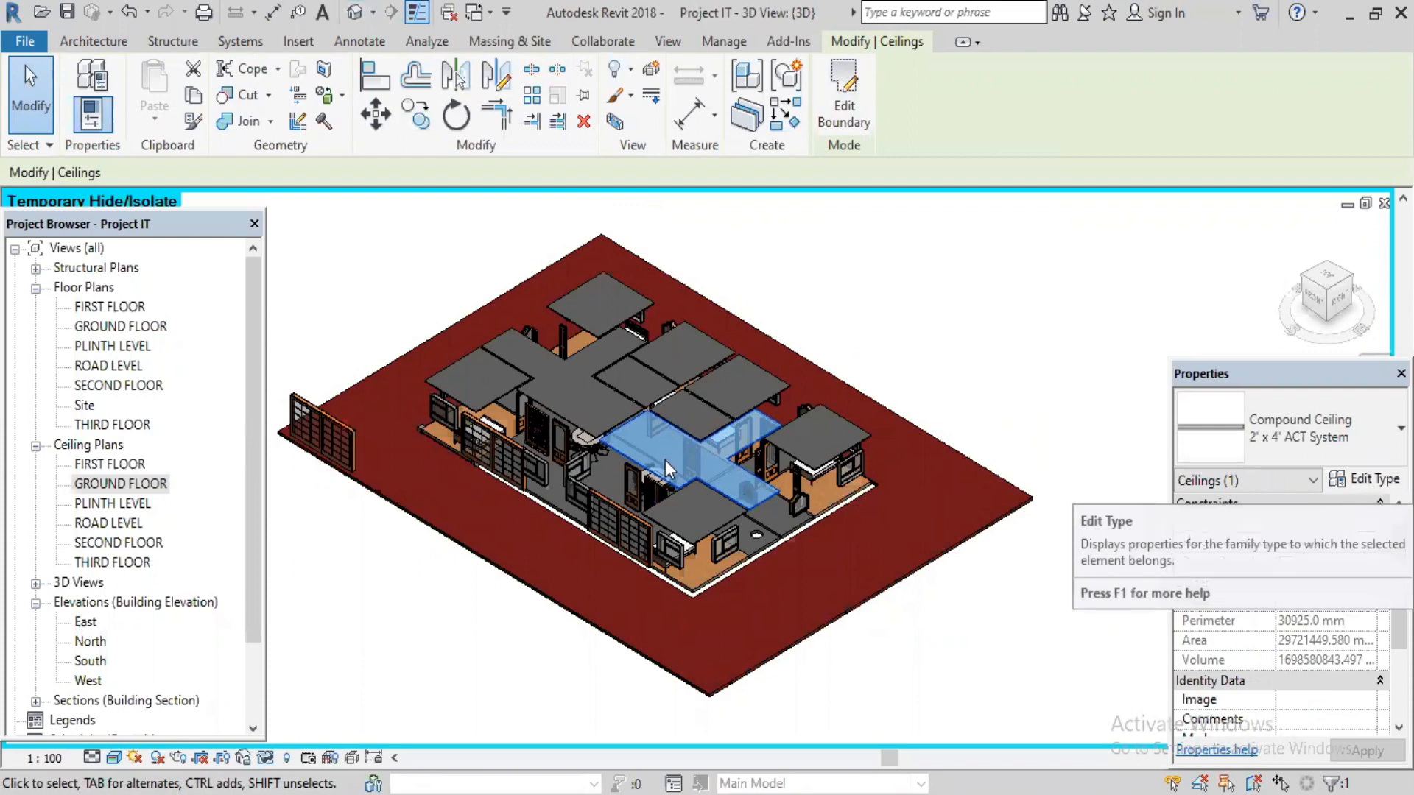
left_click(832, 112)
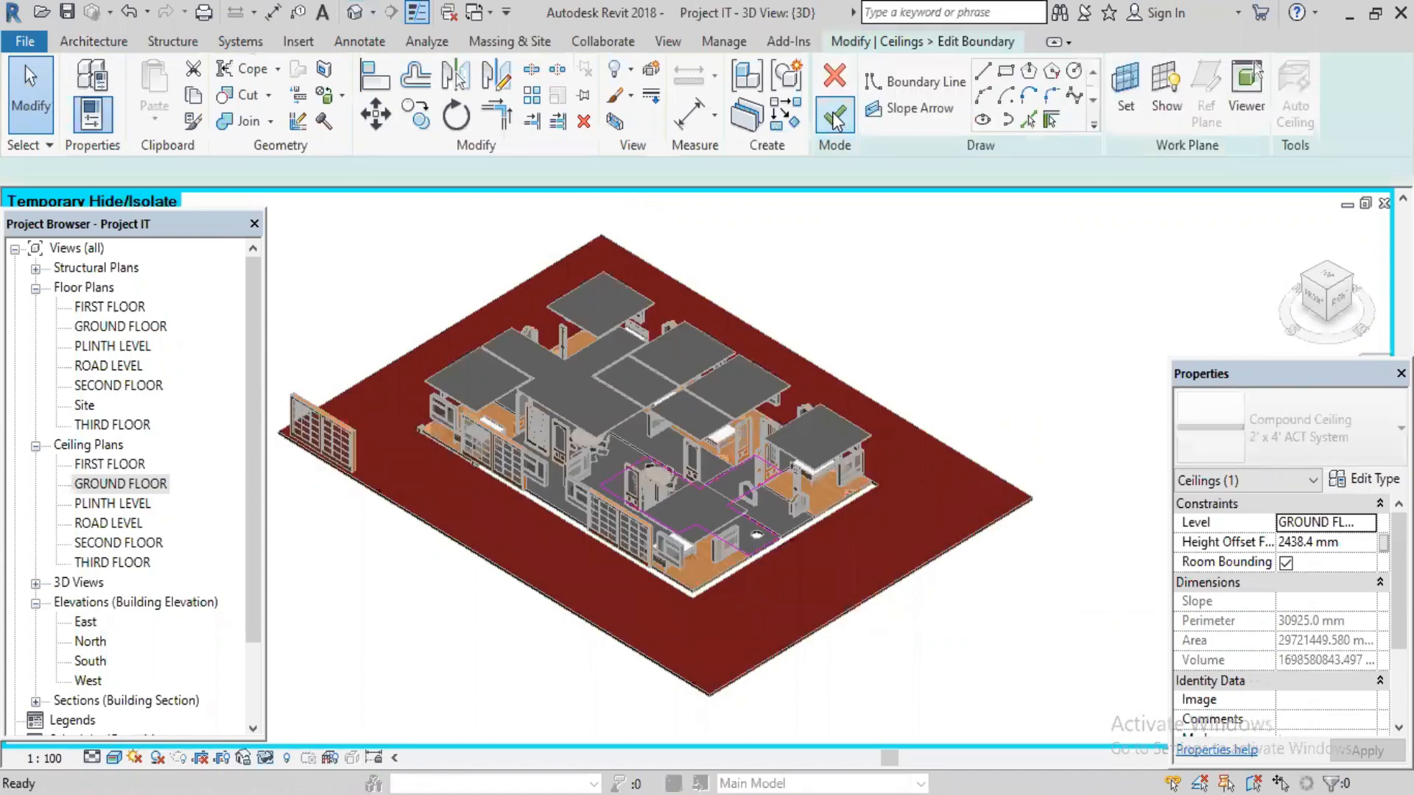
double_click(117, 483)
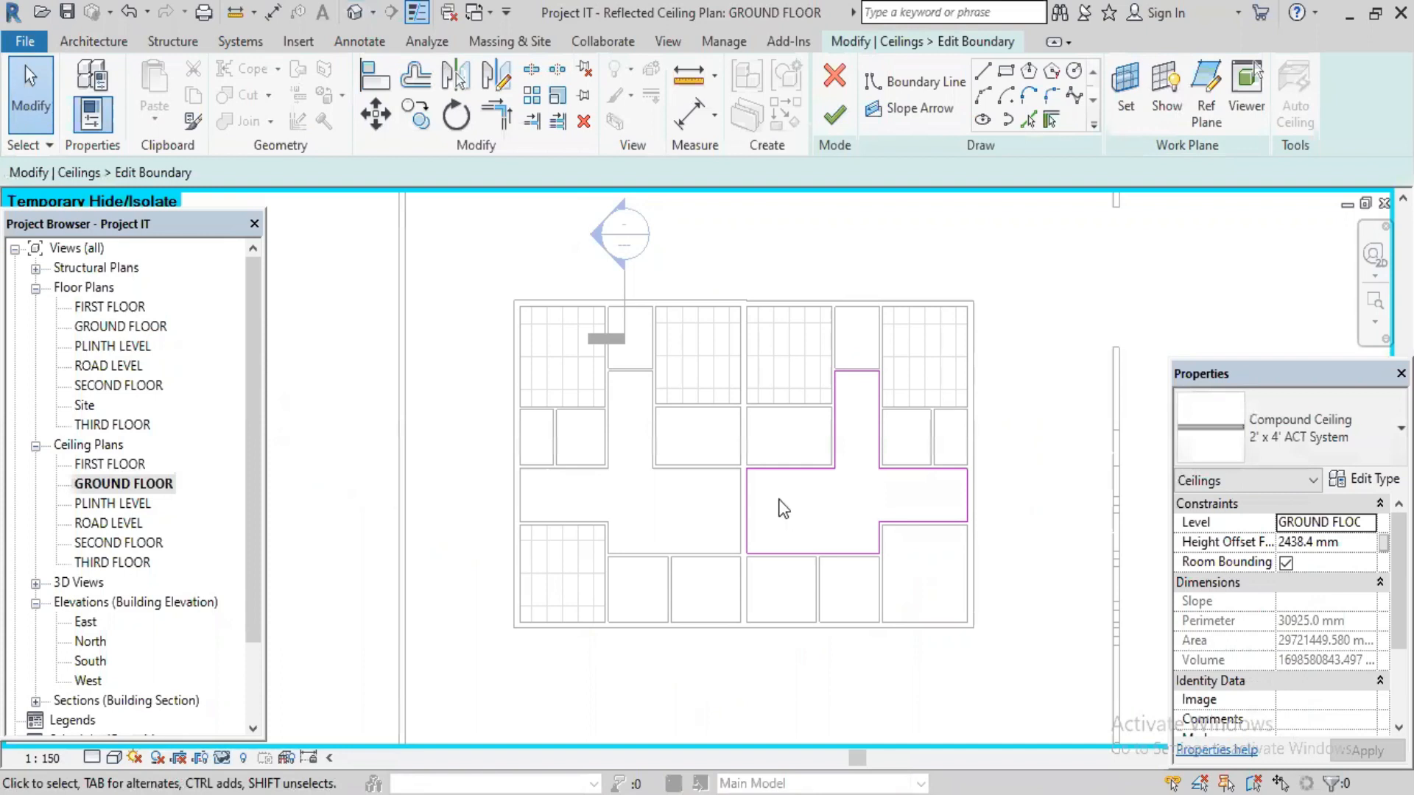
scroll(742, 484, "up", 3)
middle_click_drag(743, 484, 520, 473)
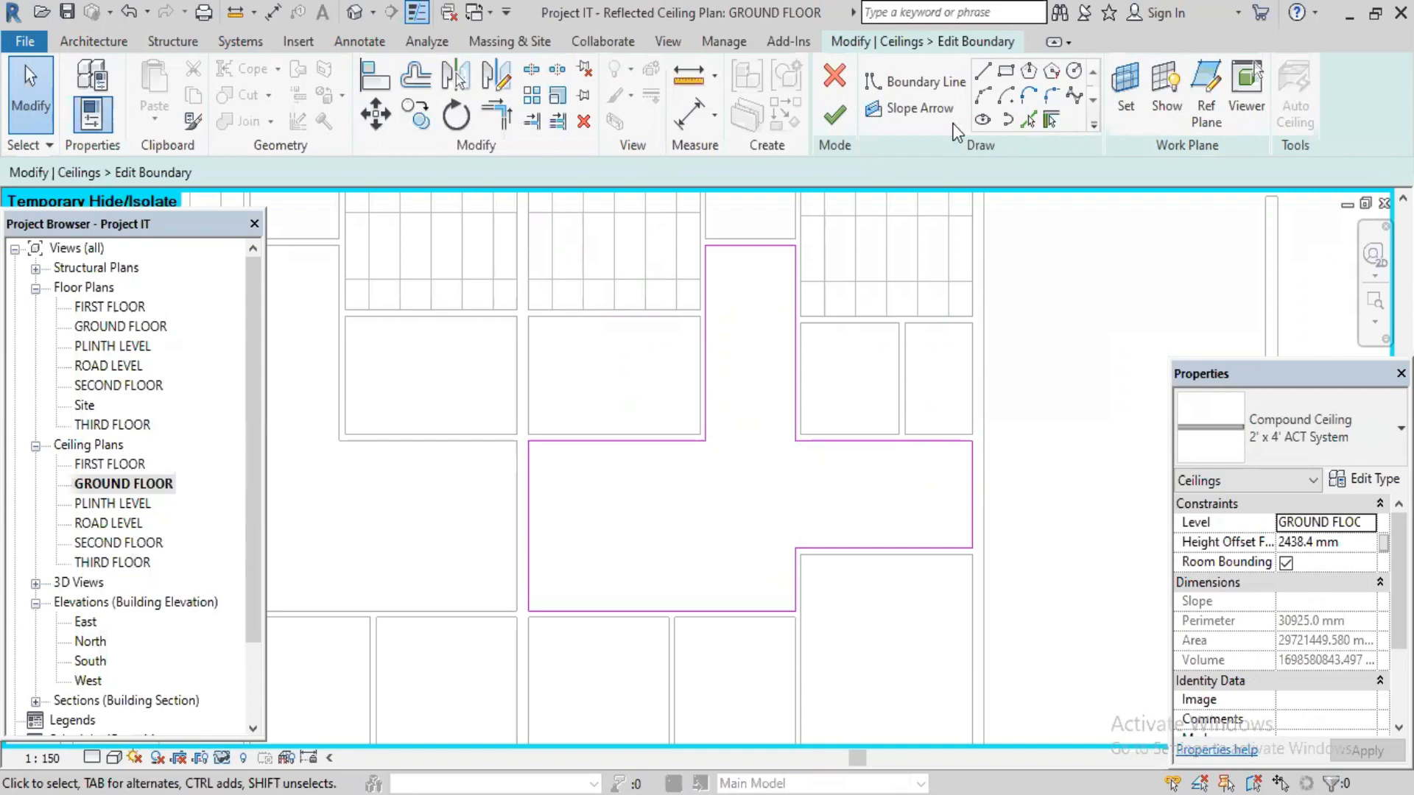
- Create boundary lines by picking edges, offset 400 mm inward from the ceiling's west end, northwest edge and the three sides of its north arm
left_click(1006, 96)
left_click(1026, 120)
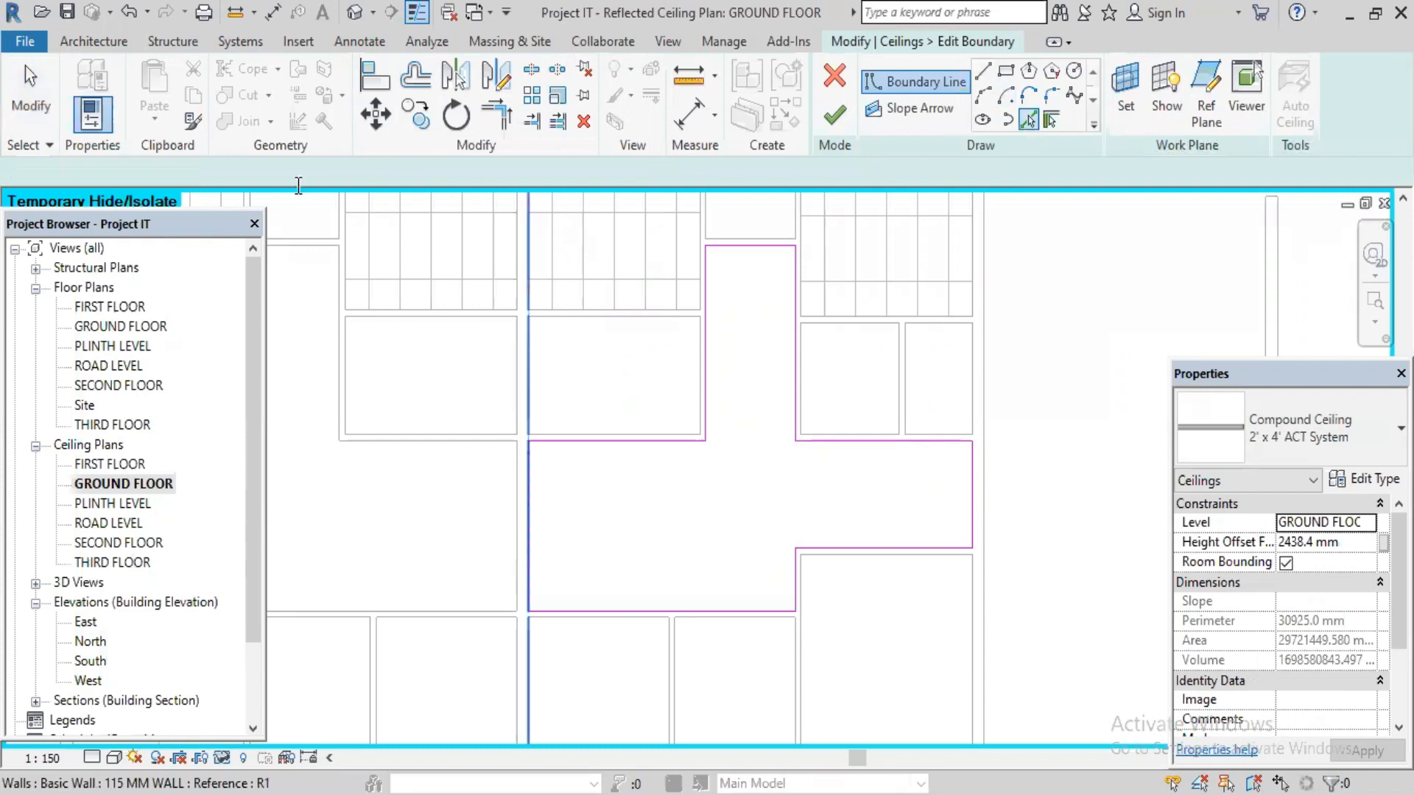
type("1'")
key("Return")
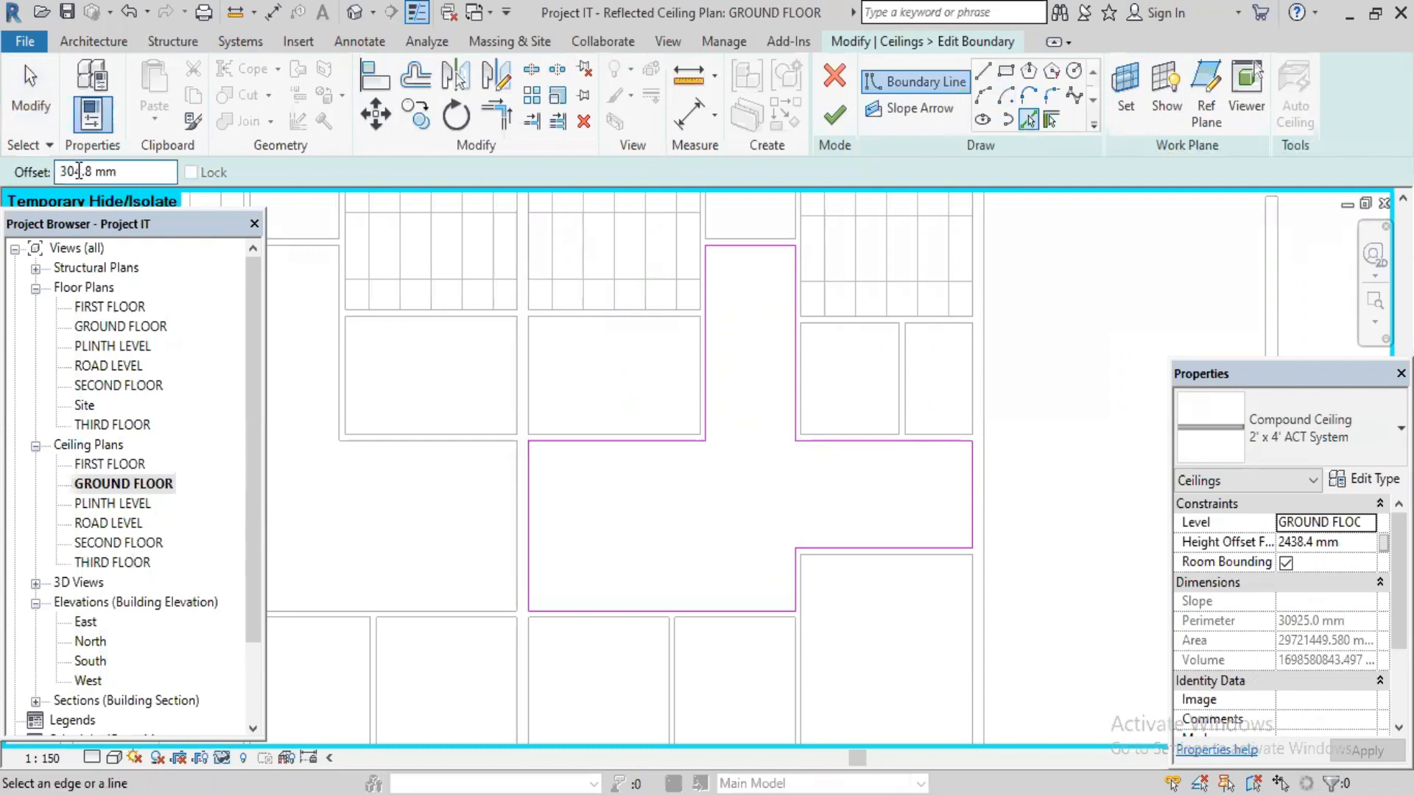
left_click_drag(124, 175, 5, 178)
type("400")
key("Return")
left_click(529, 531)
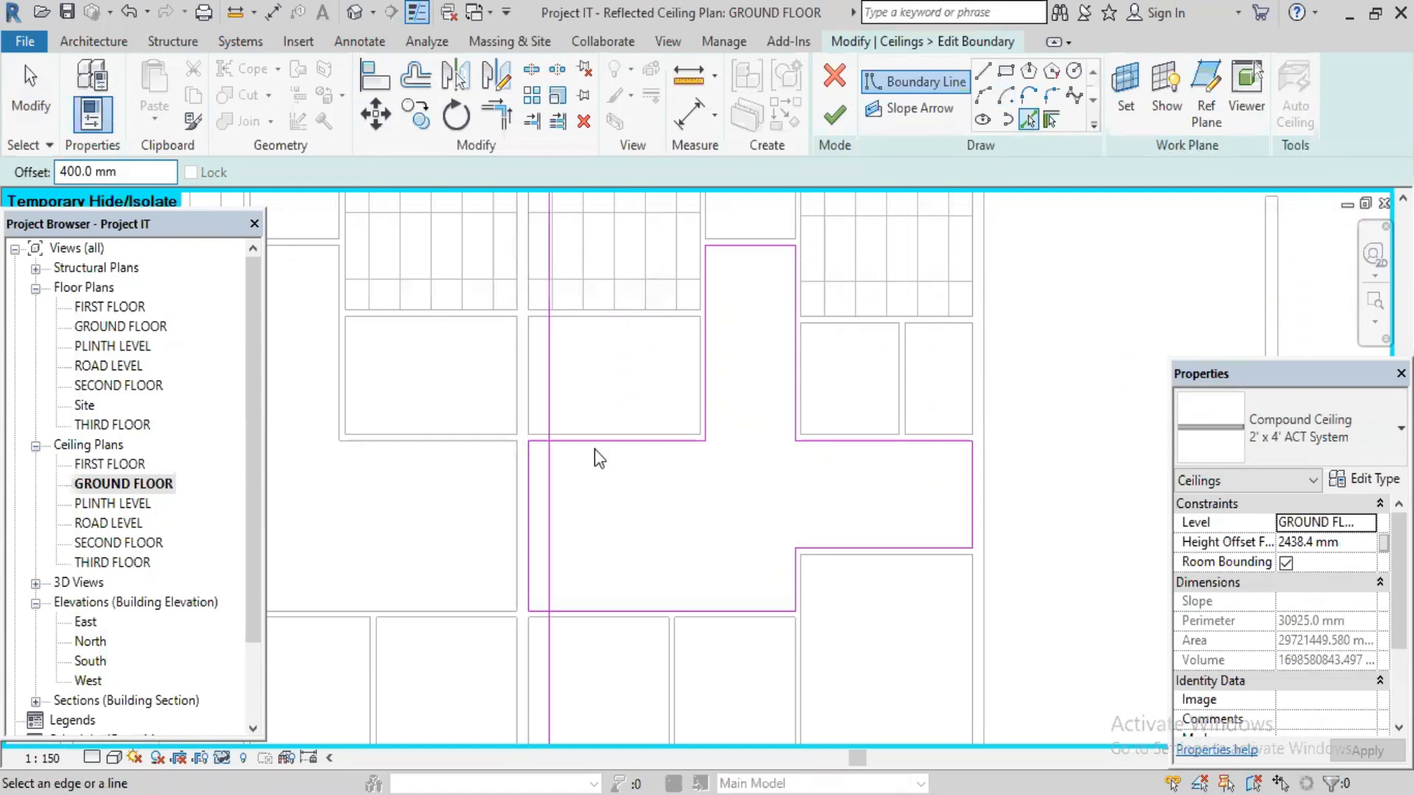
left_click(712, 395)
left_click(774, 285)
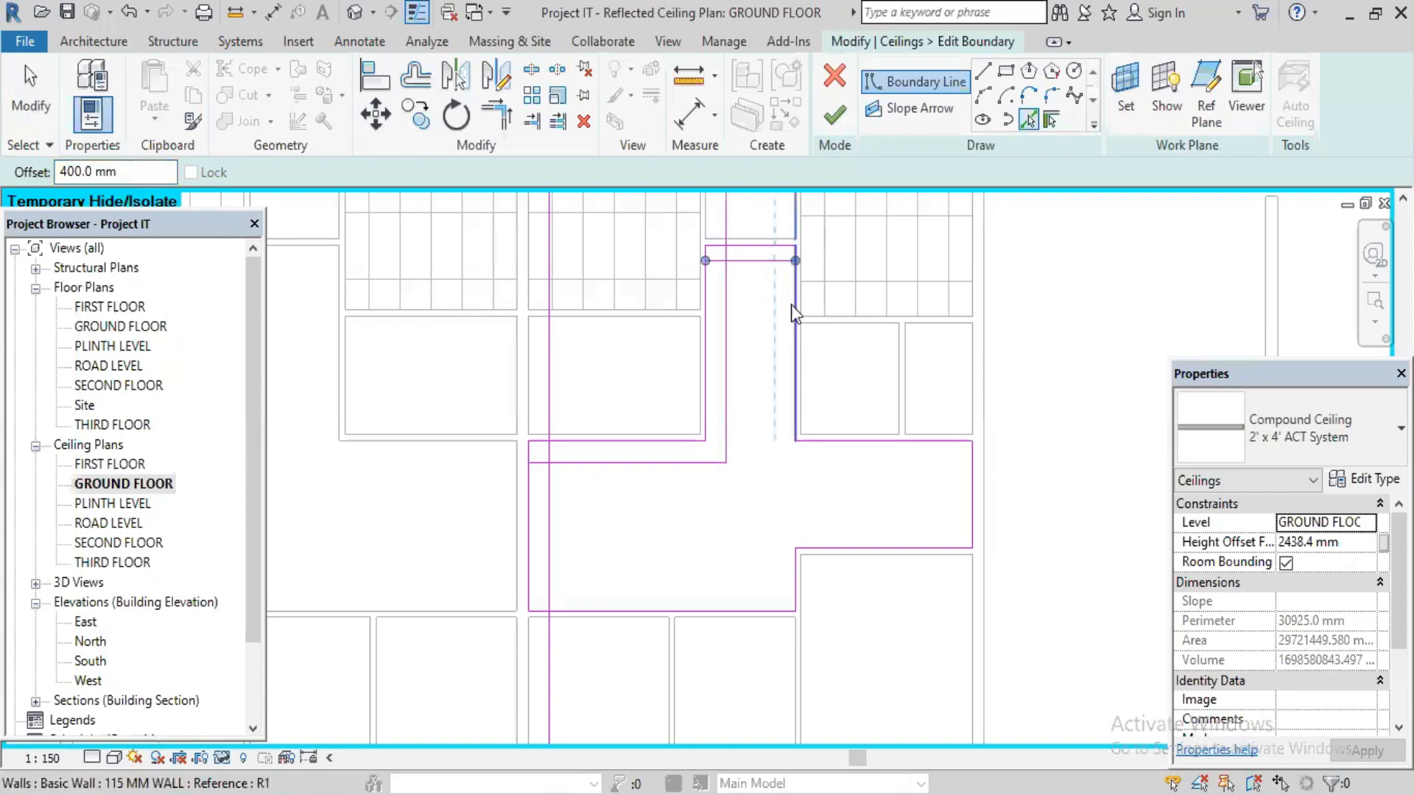
left_click(788, 419)
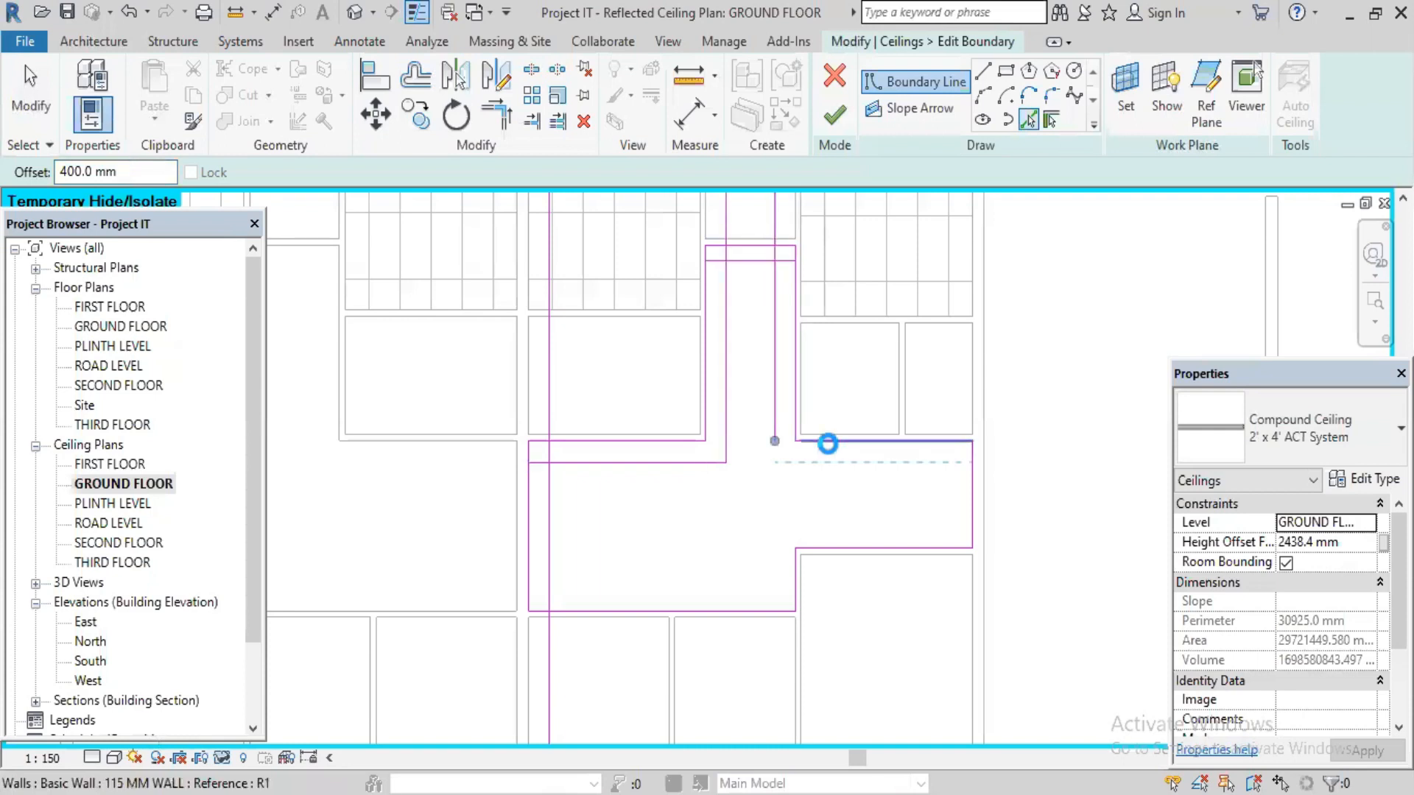
- Add 400 mm inward offset lines along the three sides of the east arm, the short step and the south edge
left_click(962, 511)
left_click(967, 513)
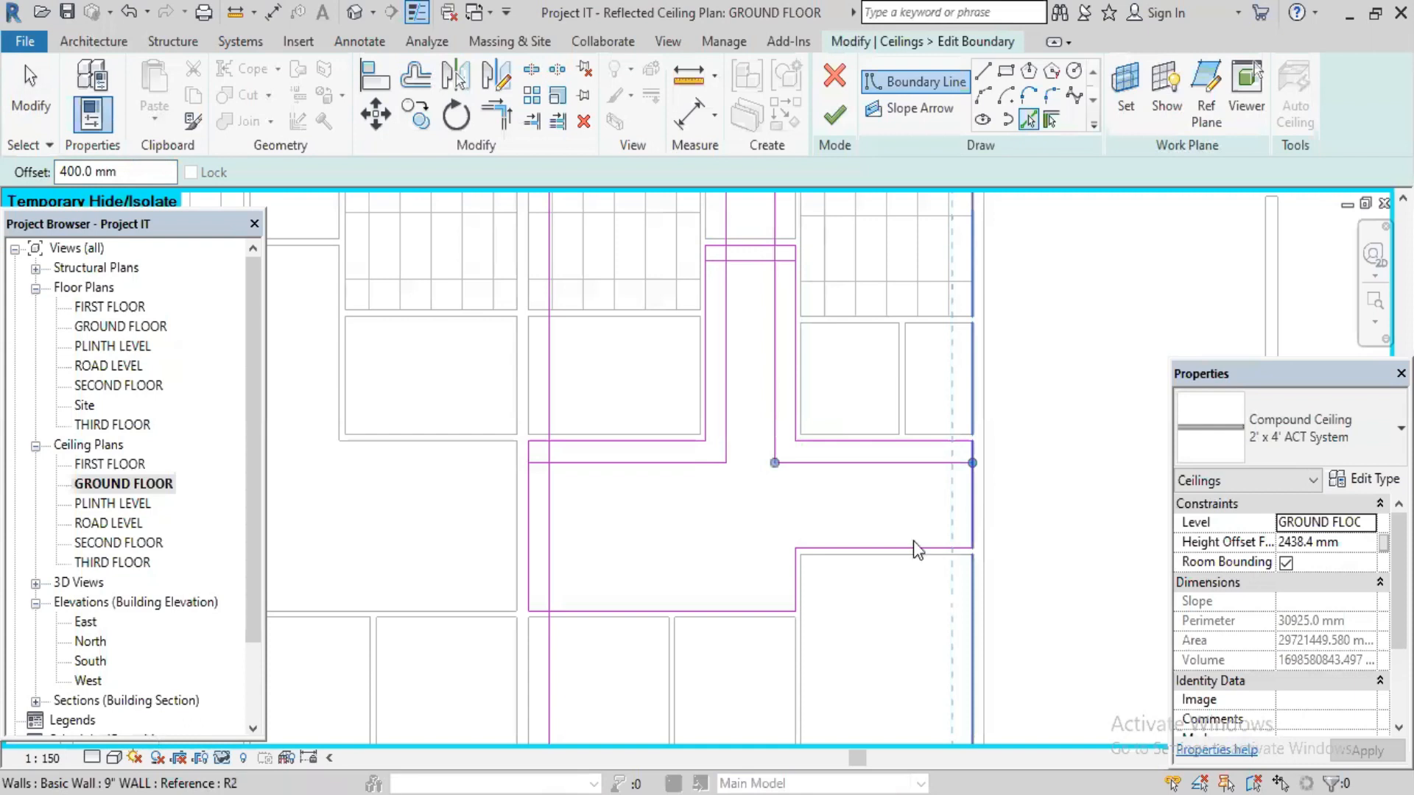
left_click(772, 591)
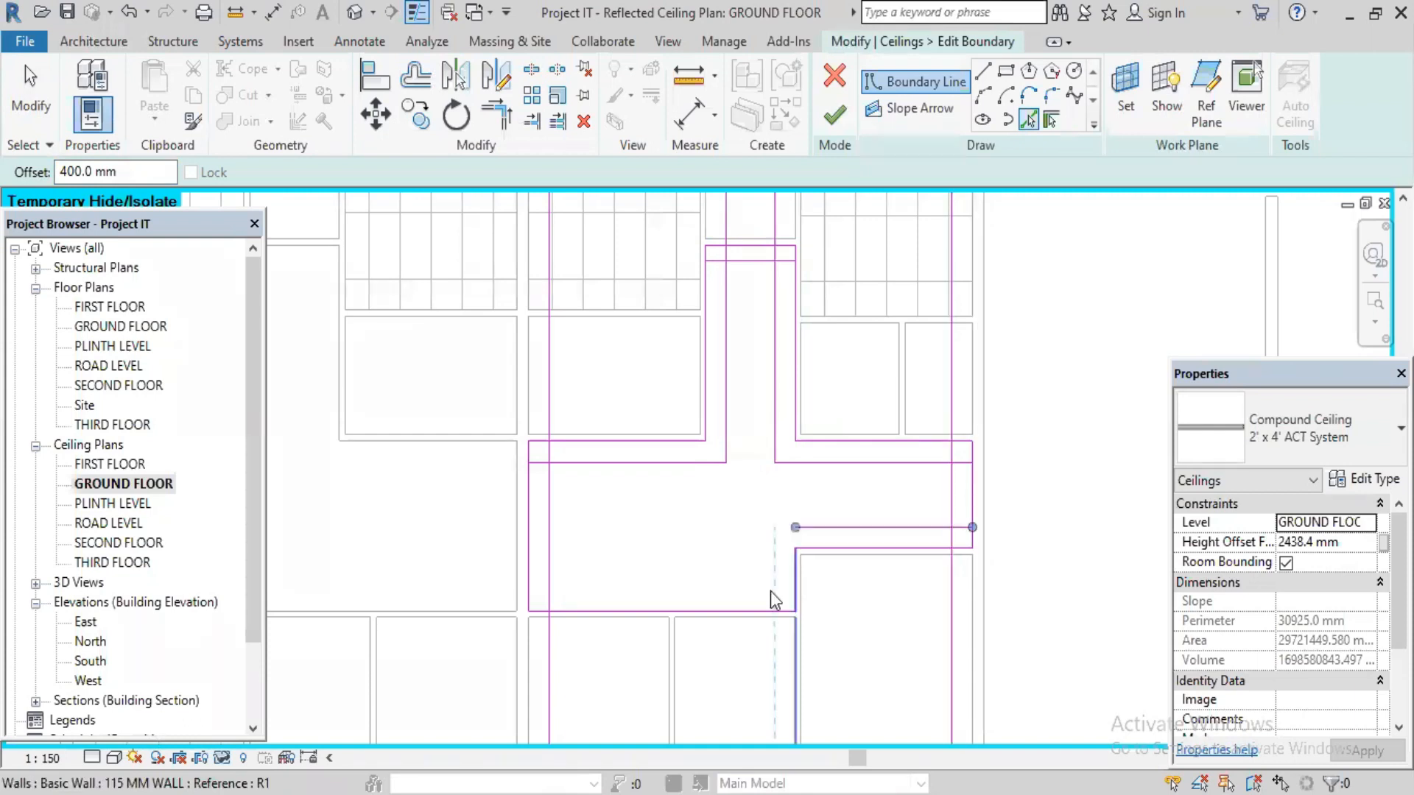
left_click(733, 610)
left_click(725, 613)
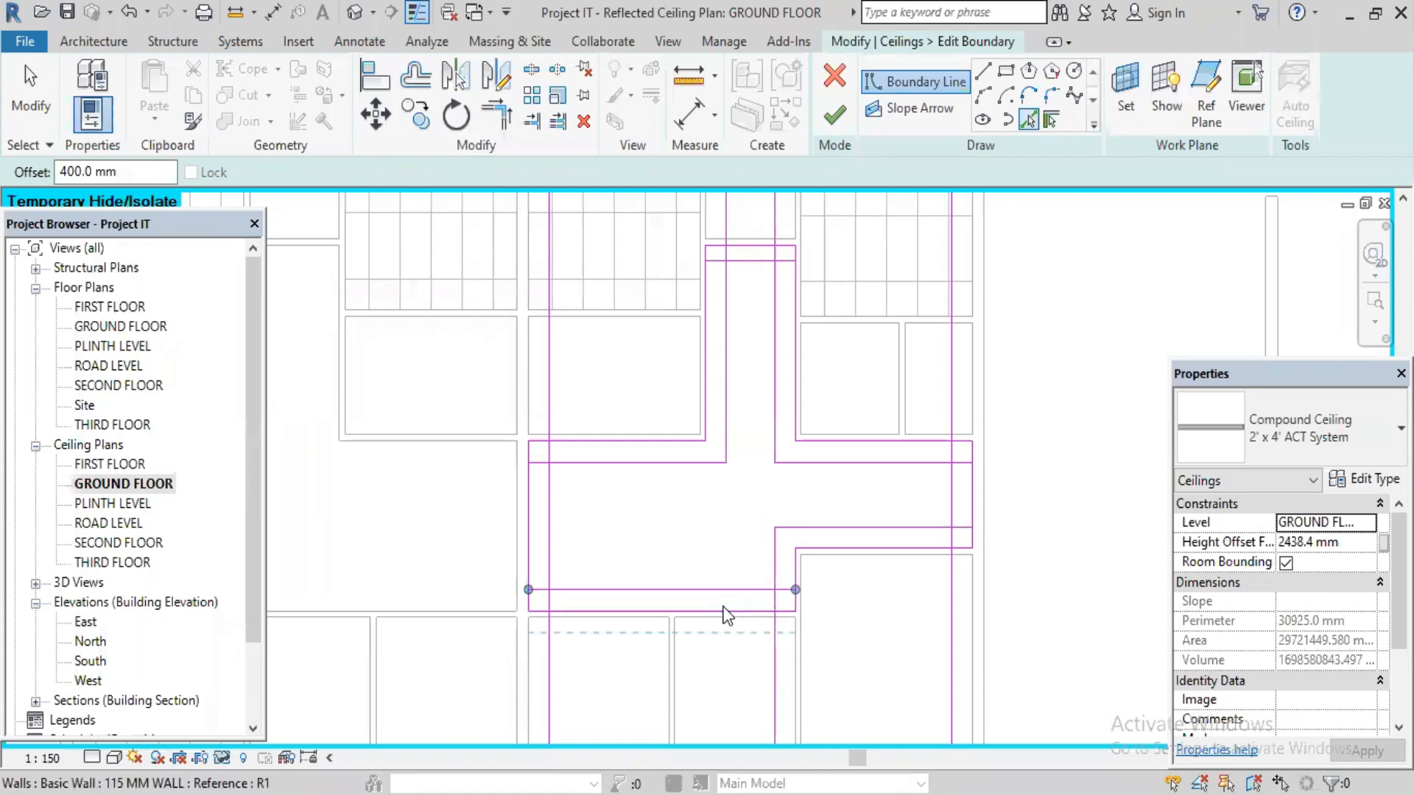
- Trim the offset lines at their corners into a closed inner loop and finish the ceiling's boundary edit
left_click(497, 124)
left_click(550, 486)
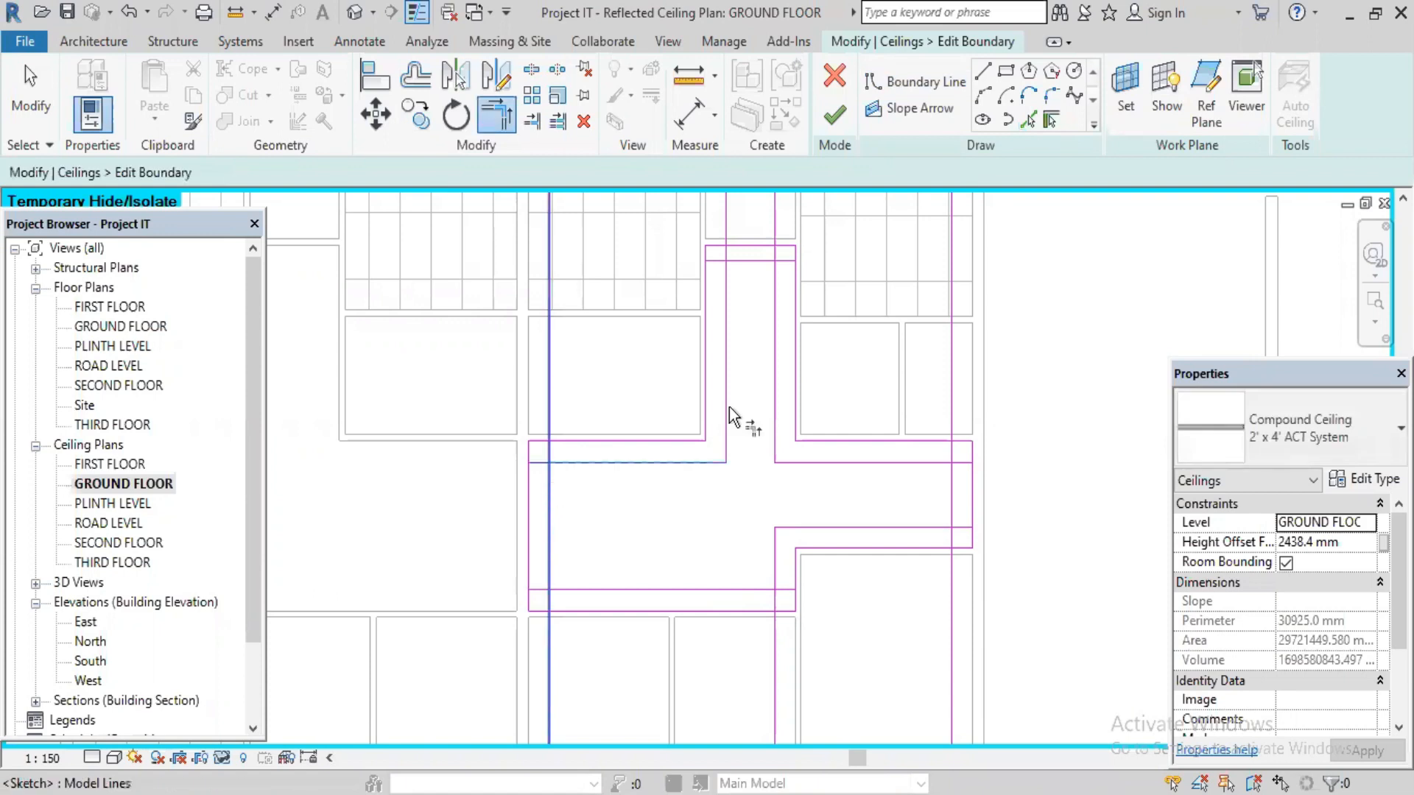
left_click(729, 406)
left_click(739, 264)
left_click(740, 264)
left_click(770, 285)
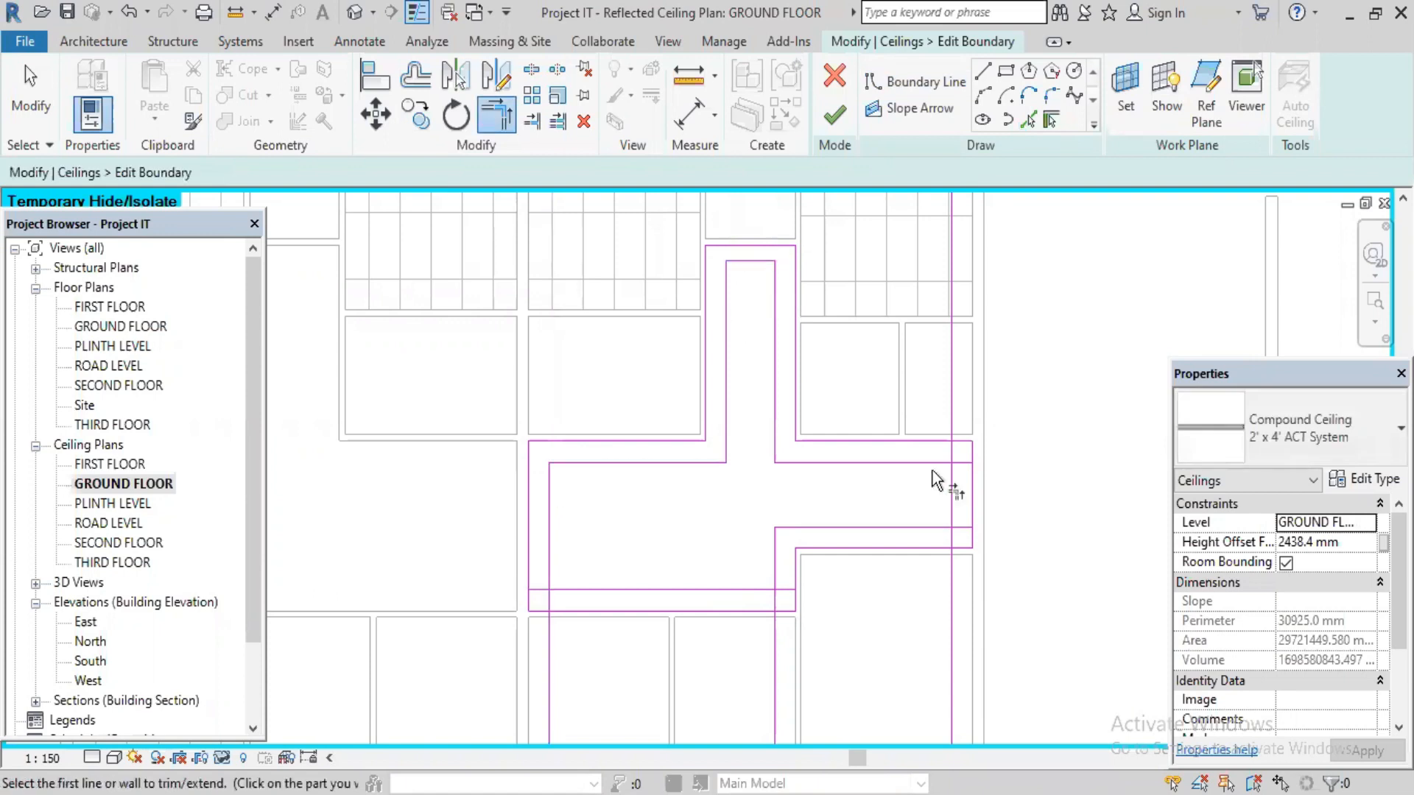
left_click(948, 476)
left_click(943, 541)
left_click(953, 508)
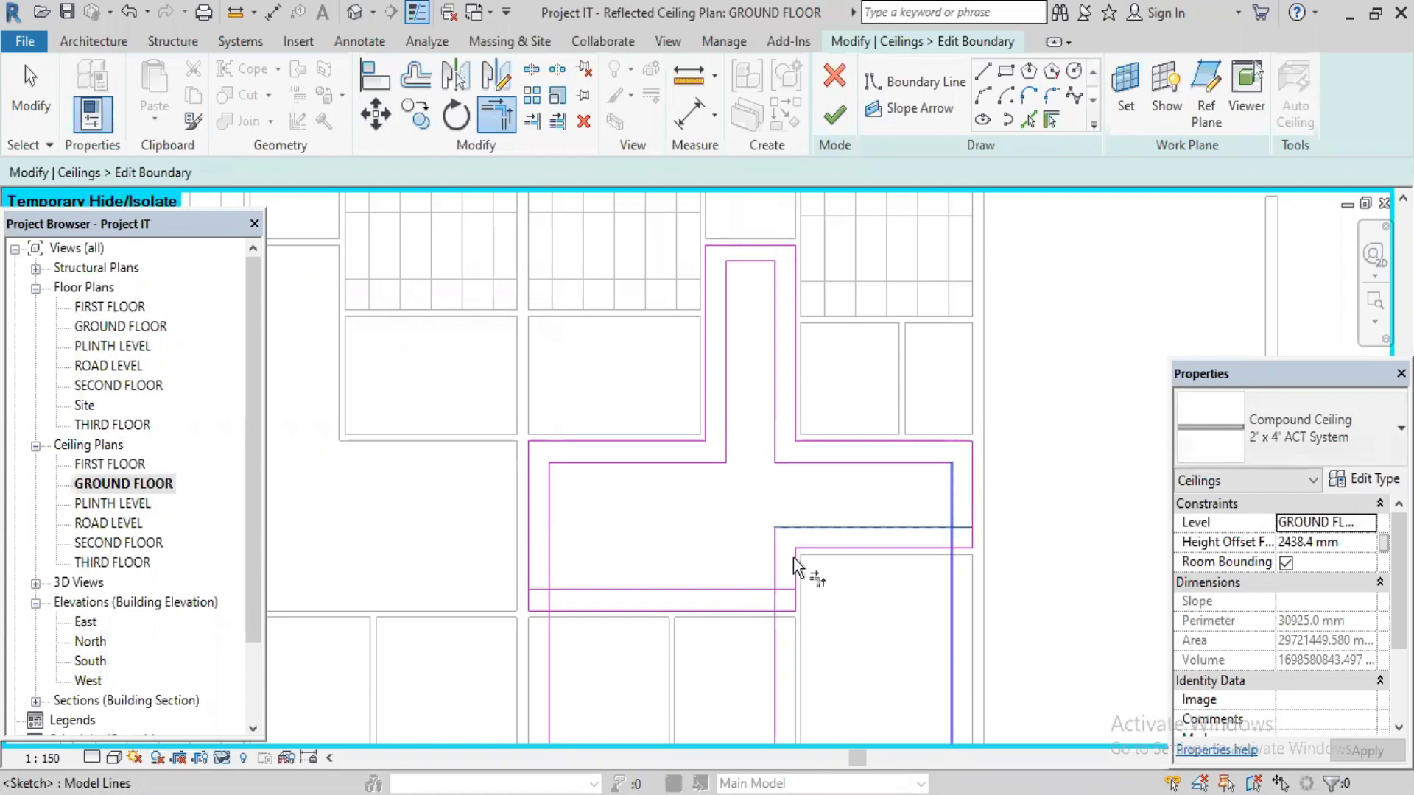
left_click(776, 555)
left_click(752, 588)
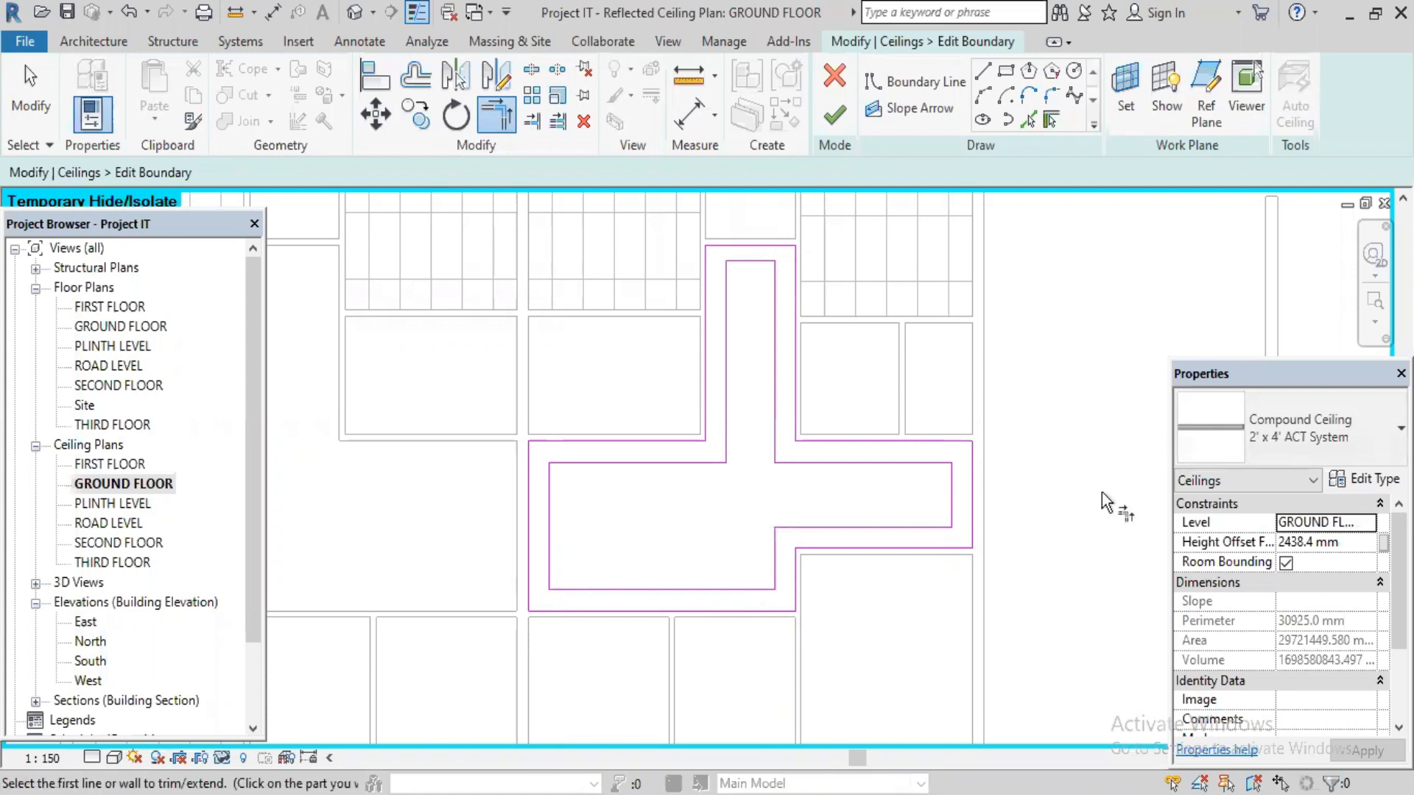
left_click(833, 118)
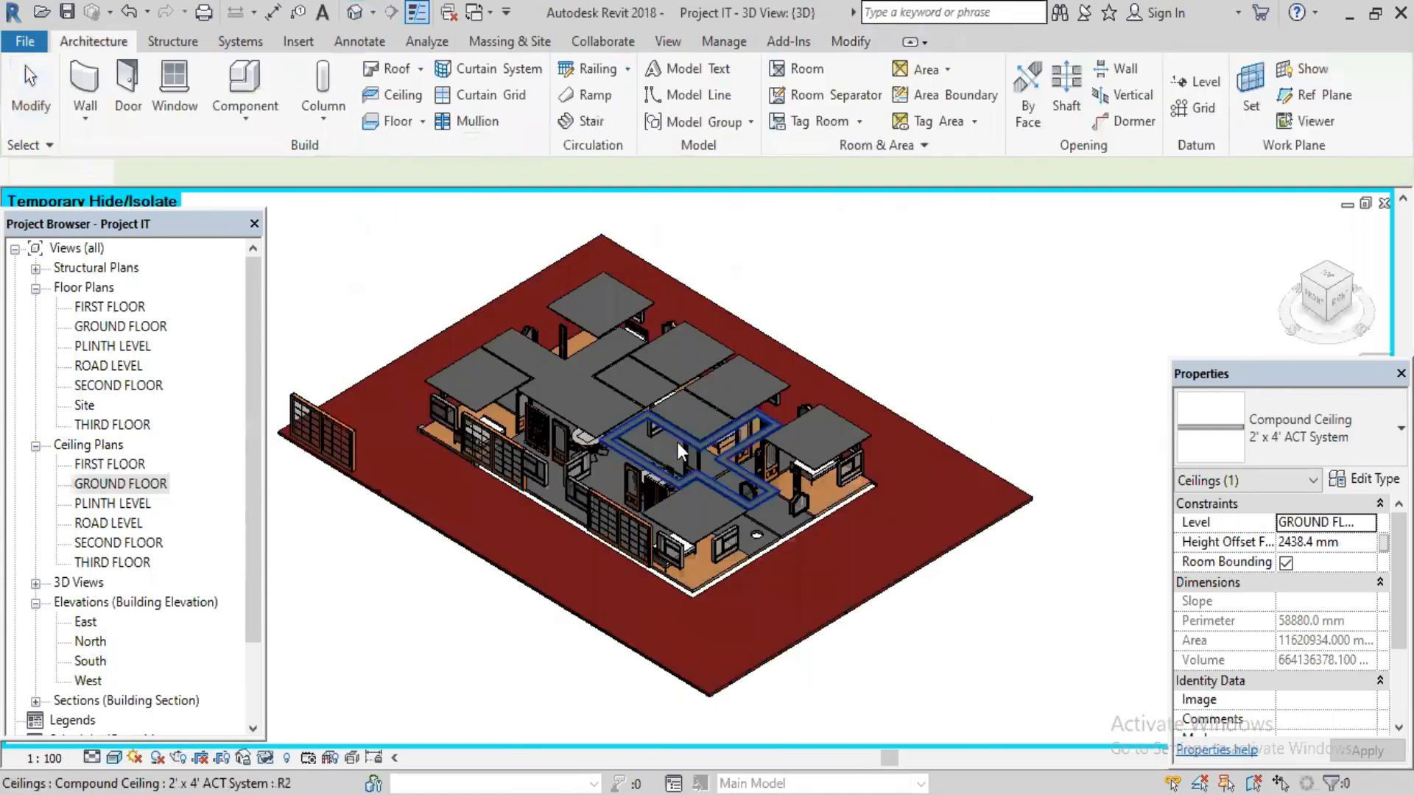
- Inspect and select the ring-shaped 2' x 4' ACT System ceiling in the 3D view
scroll(678, 443, "up", 2)
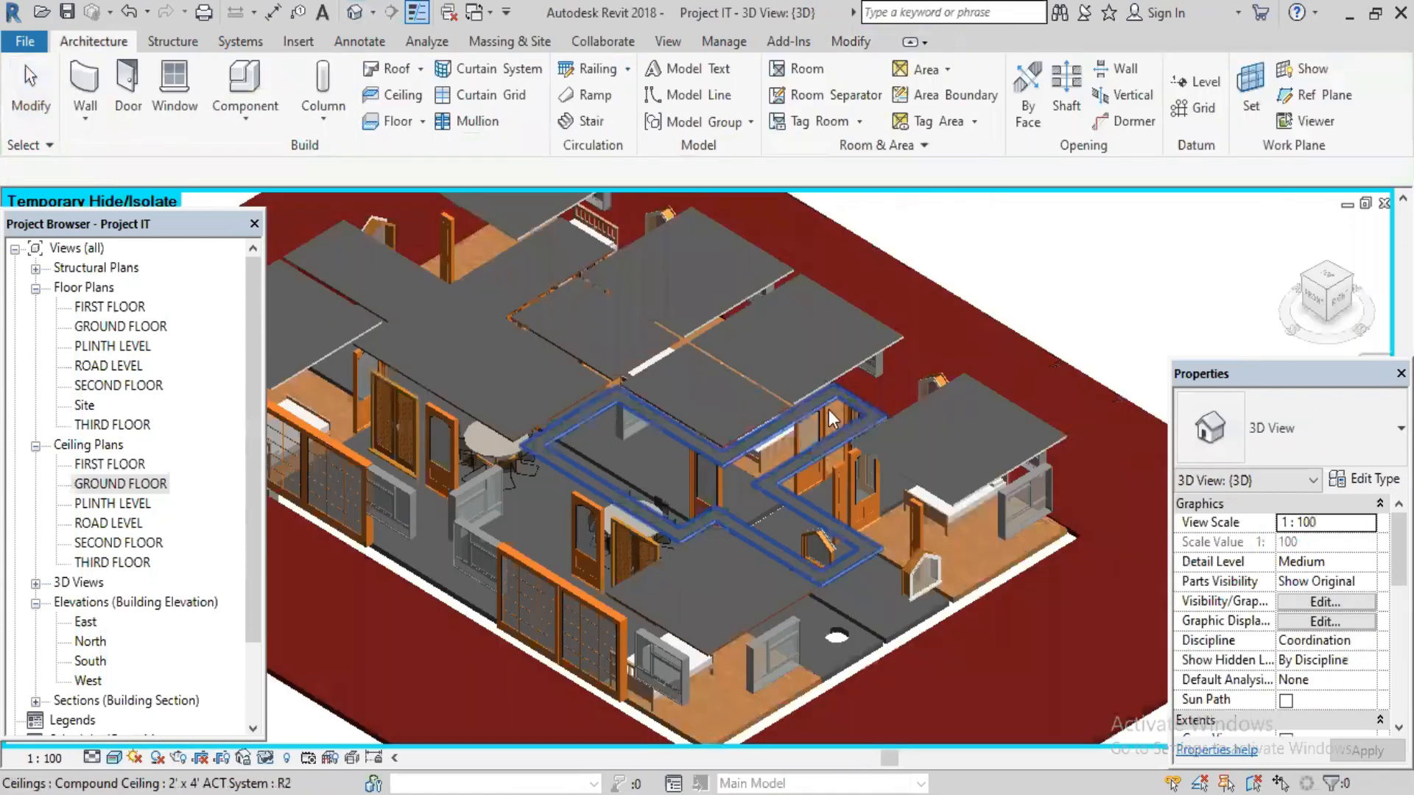
scroll(829, 410, "up", 2)
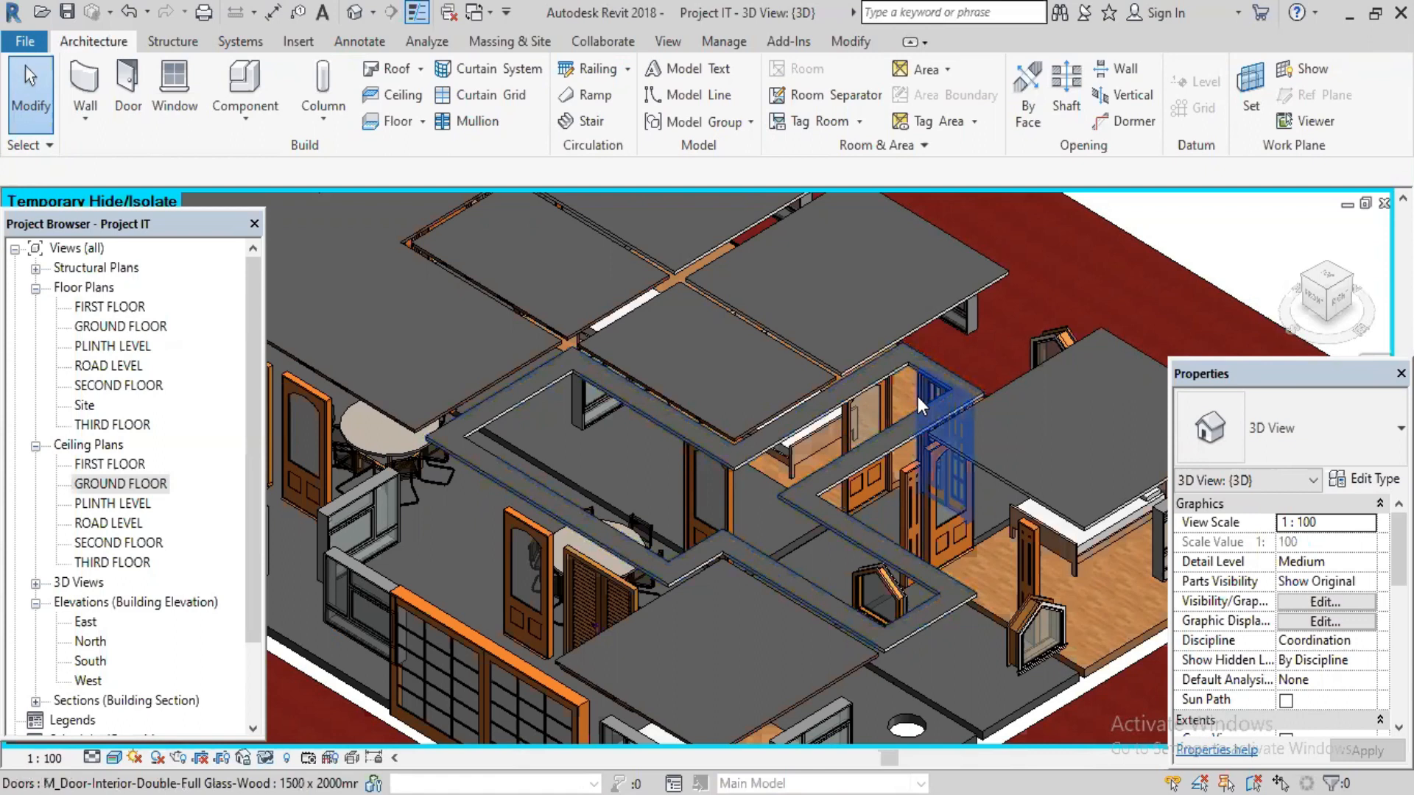
left_click(857, 464)
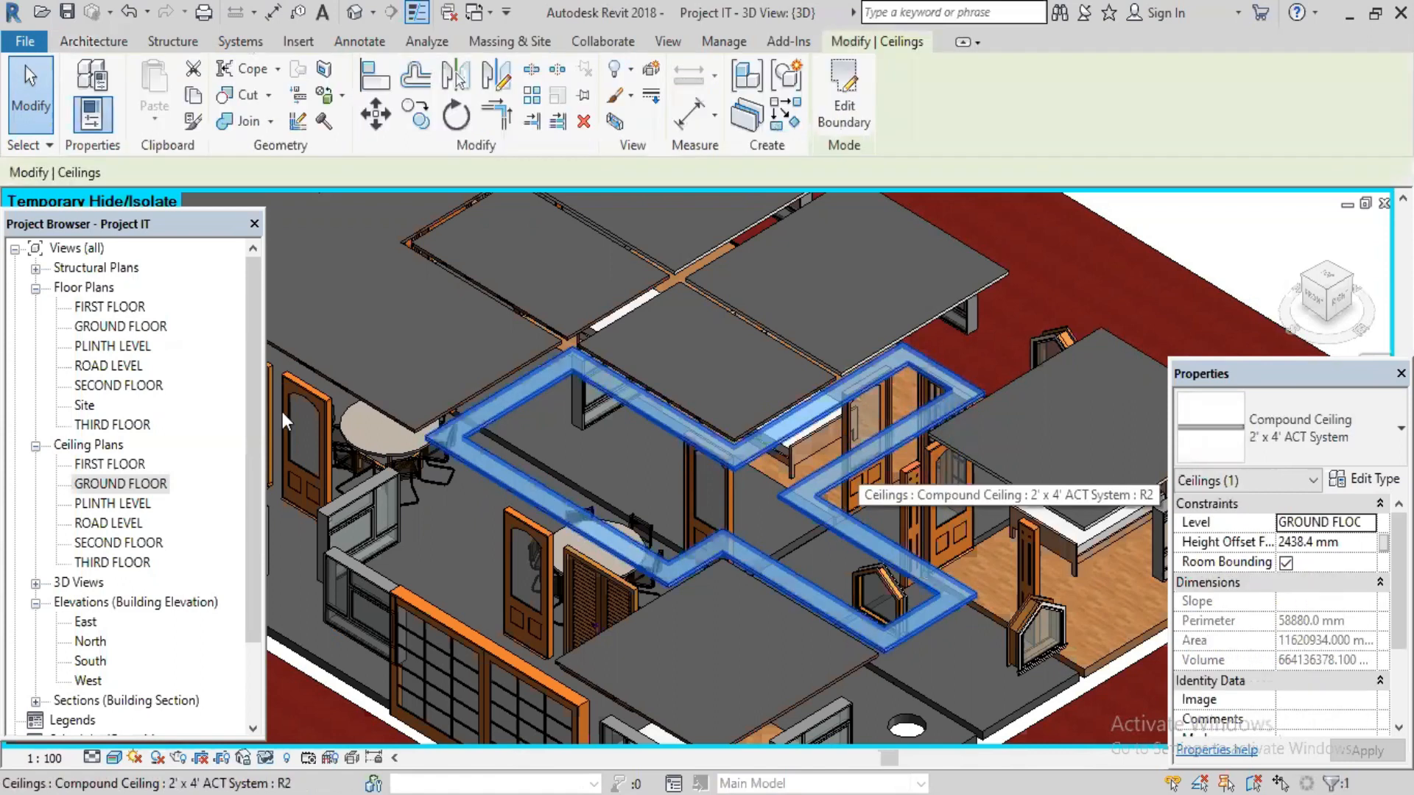
- In the GROUND FLOOR ceiling plan, sketch a 2' x 2' ACT System ceiling boundary along the ring opening's west and south edges, starting at the north arm
double_click(110, 484)
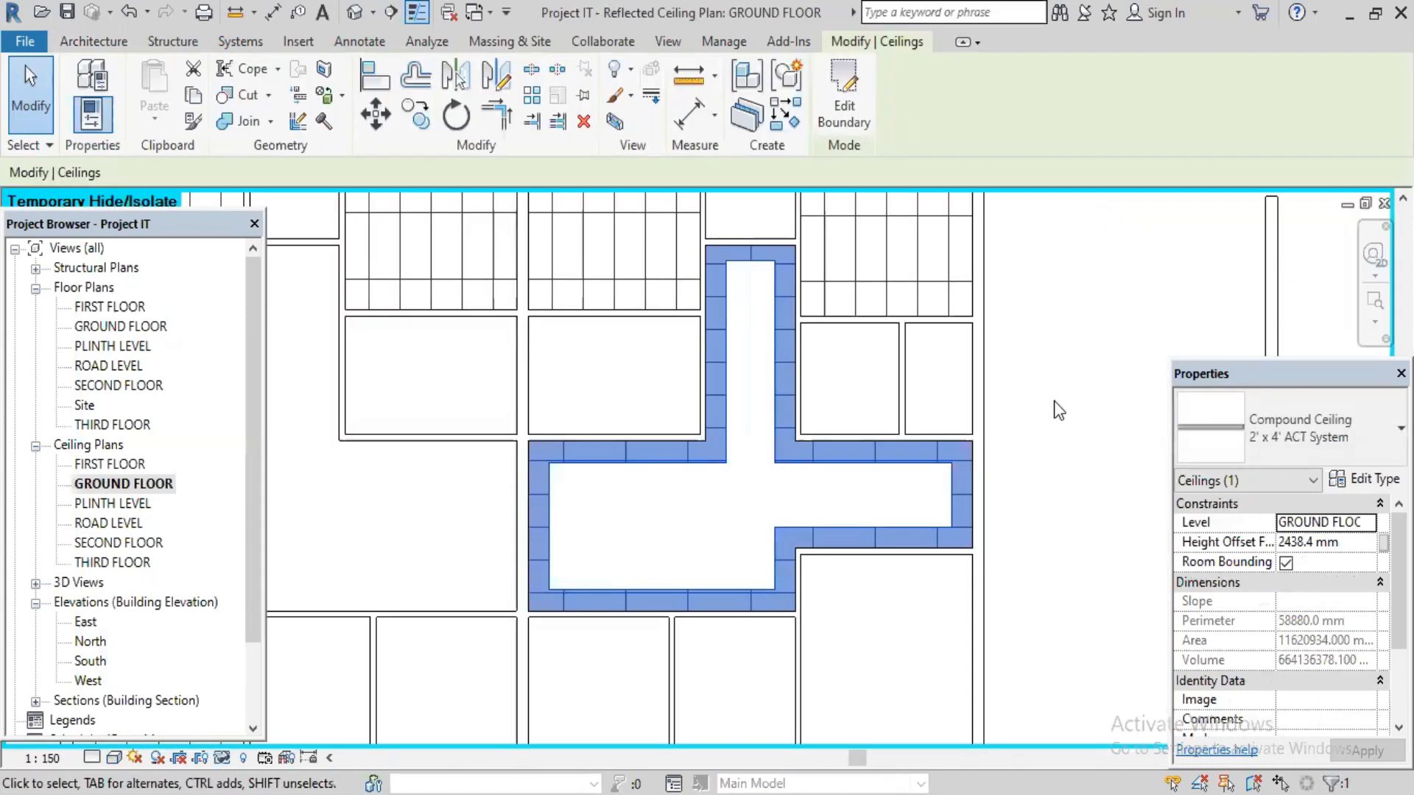
key("Escape")
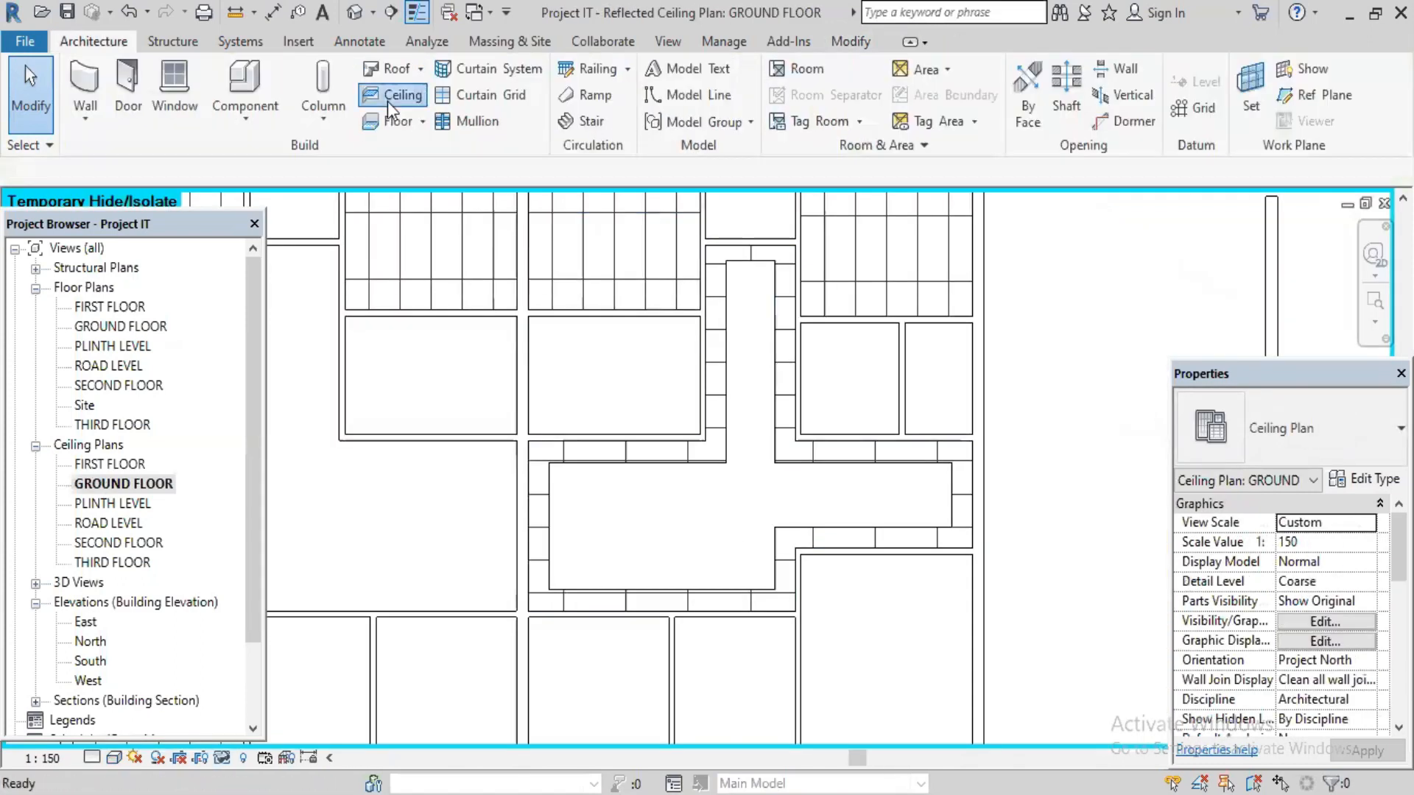
left_click(388, 100)
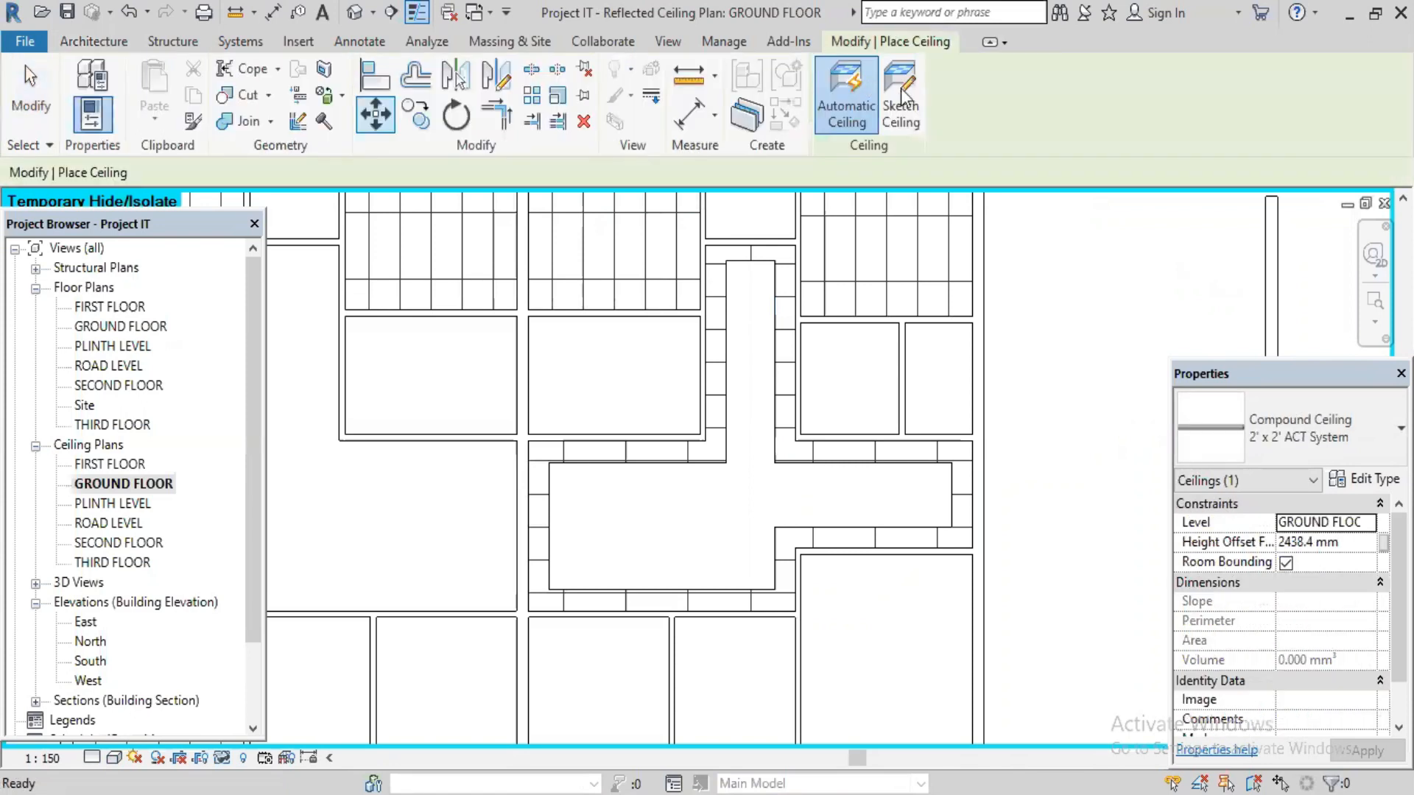
left_click(900, 88)
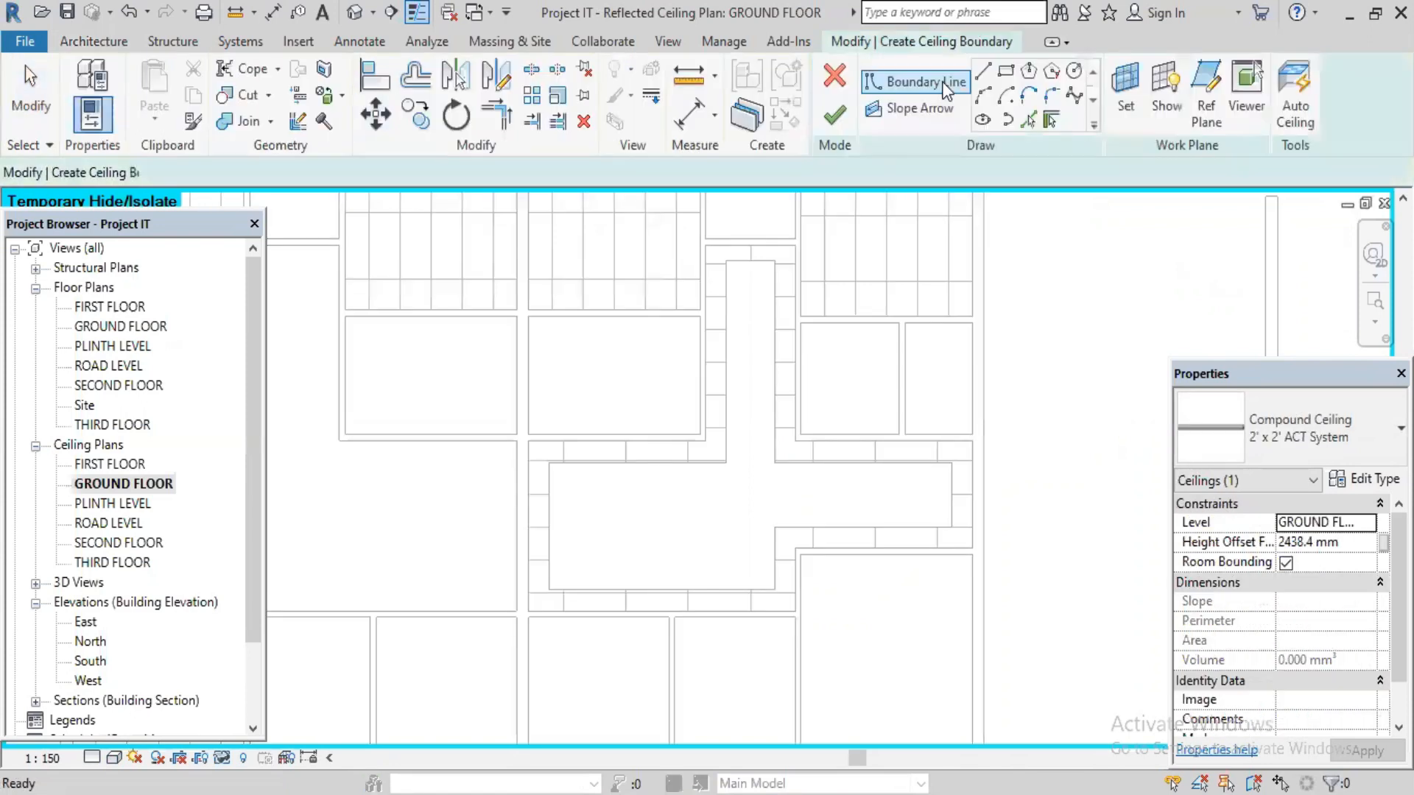
left_click(946, 90)
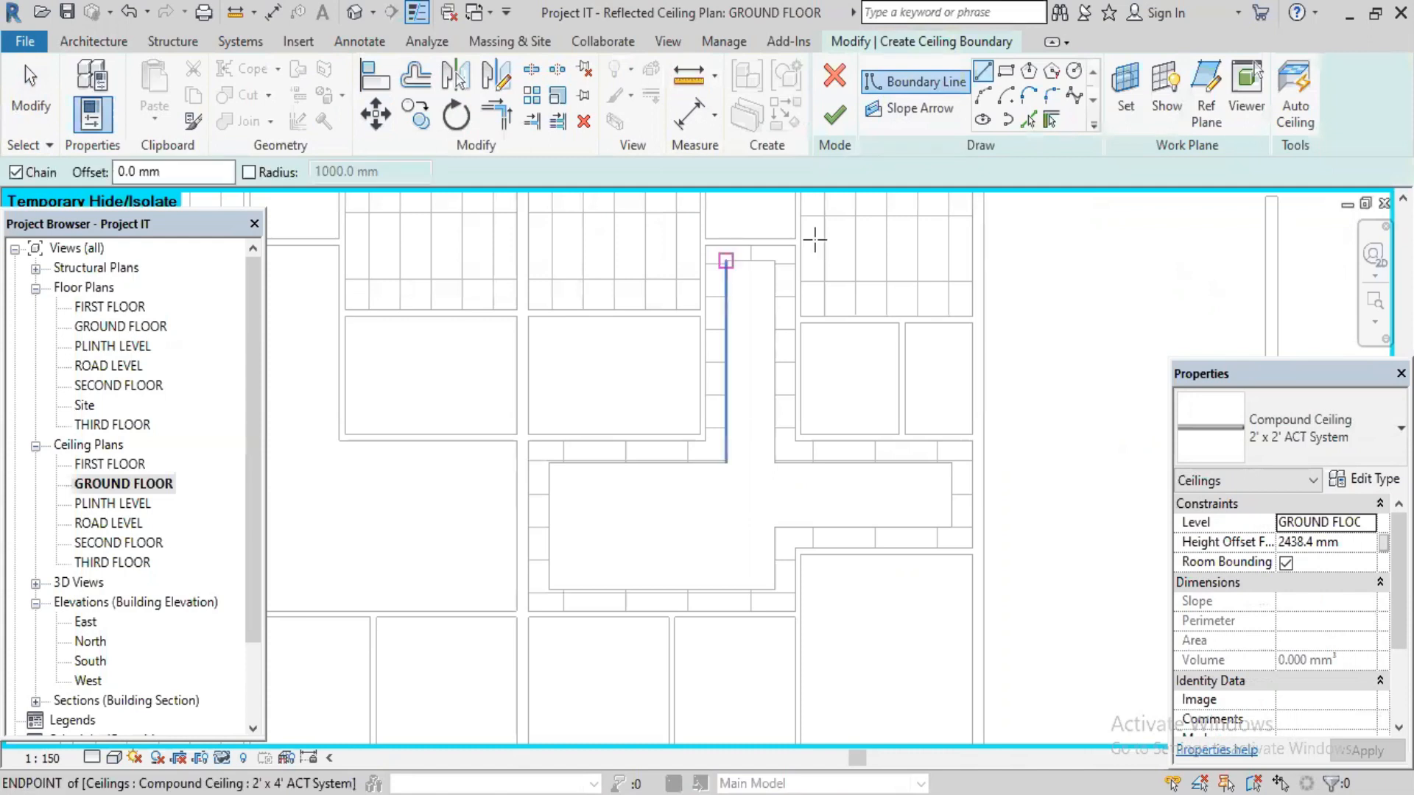
left_click(726, 261)
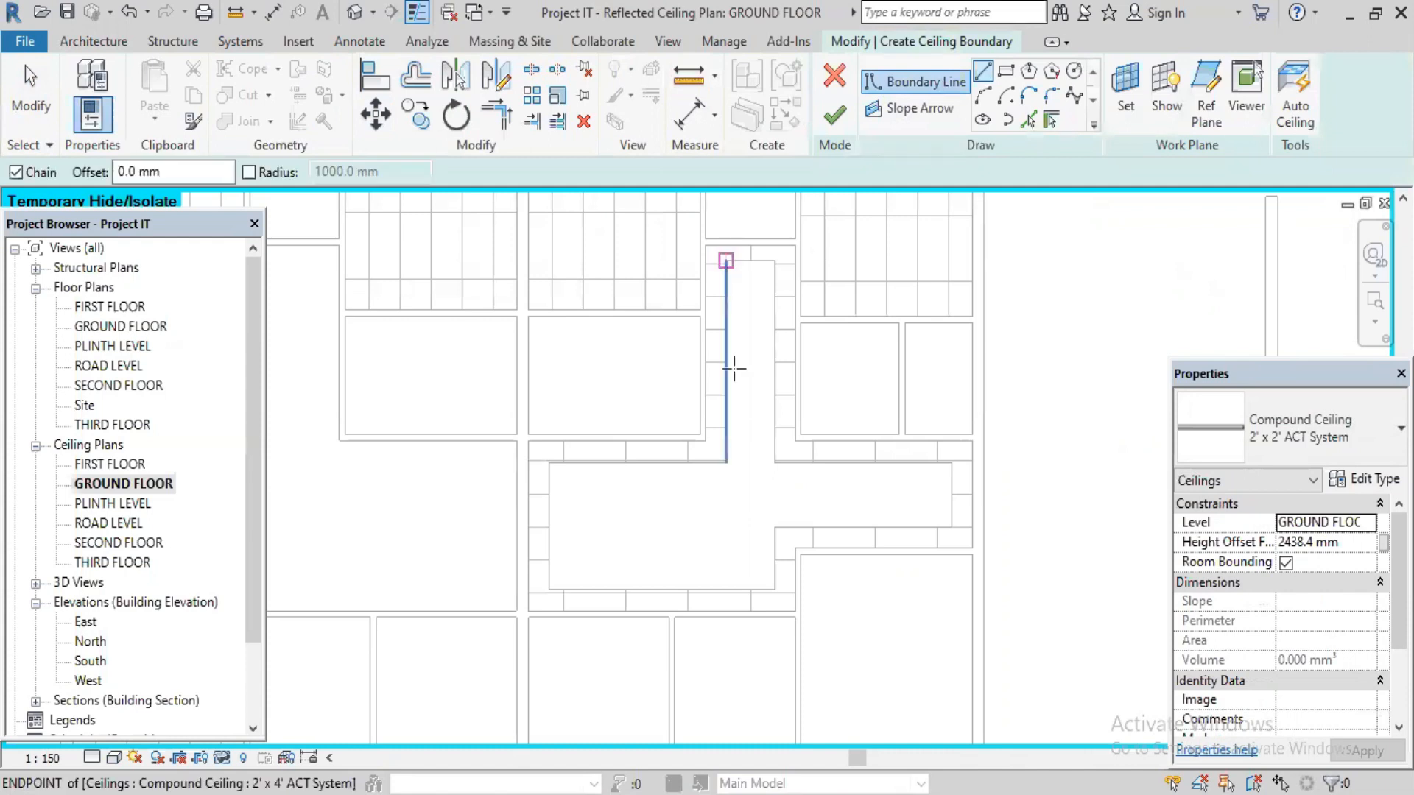
left_click(723, 463)
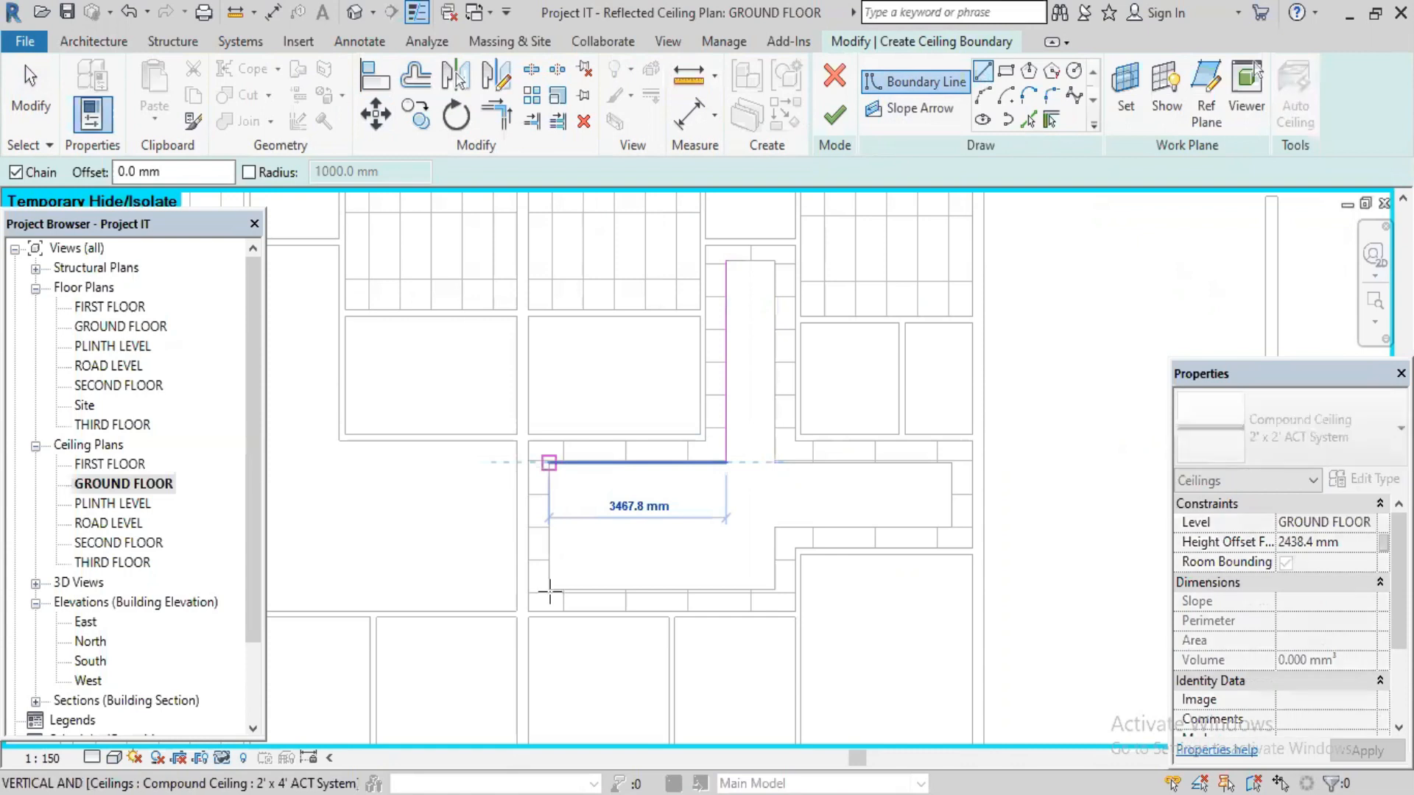
left_click(774, 590)
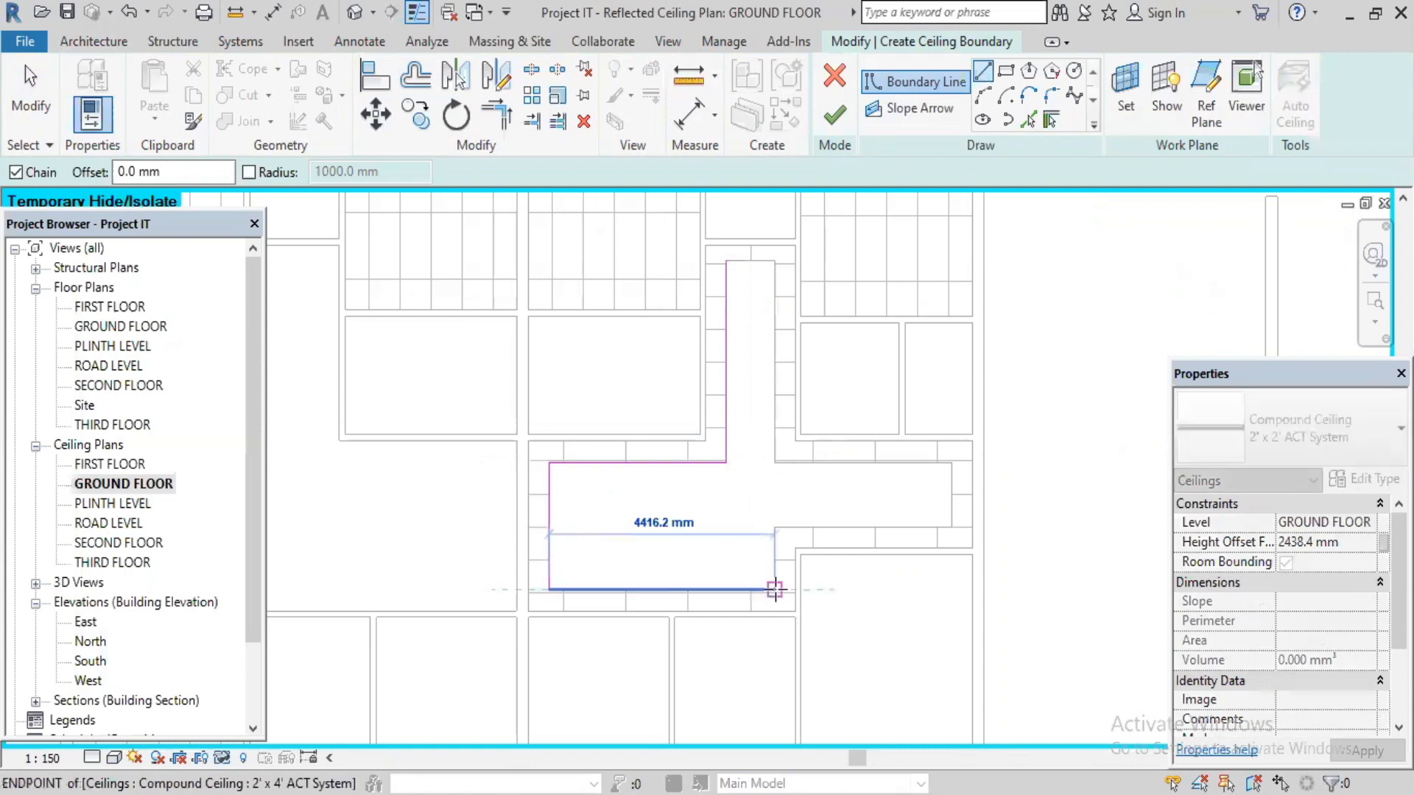
- Close the ceiling boundary around the opening's short step, east arm and north arm, and finish the sketch
left_click(775, 527)
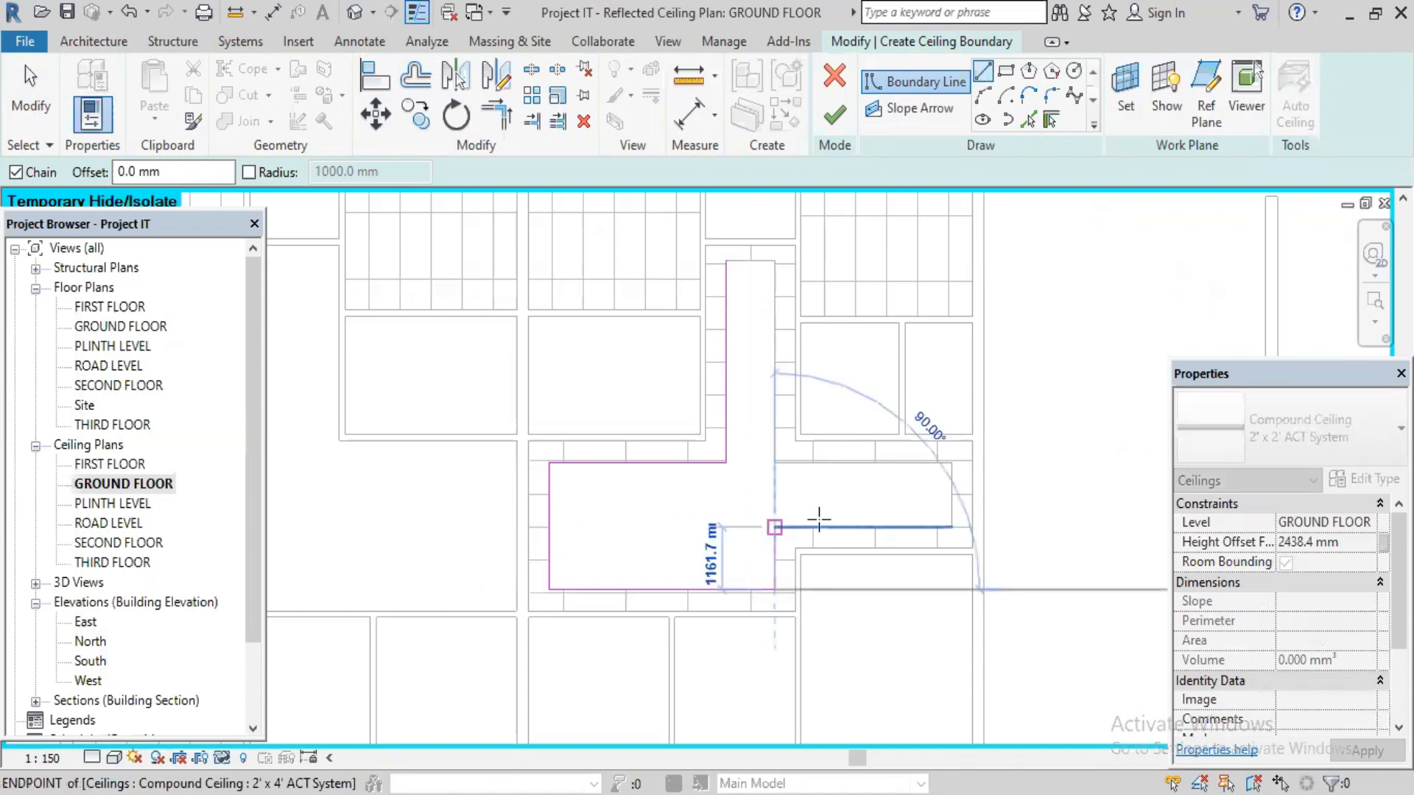
left_click(952, 525)
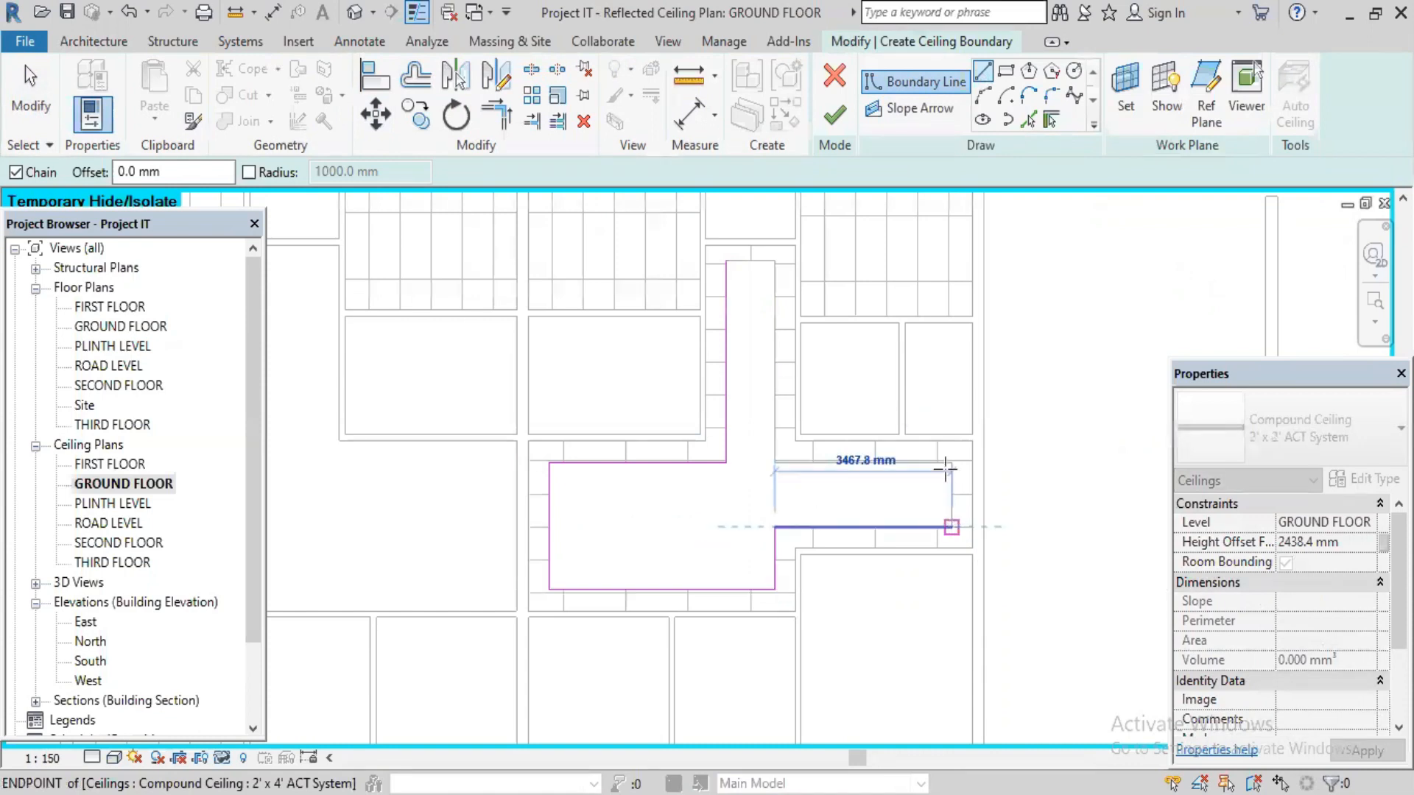
left_click(775, 463)
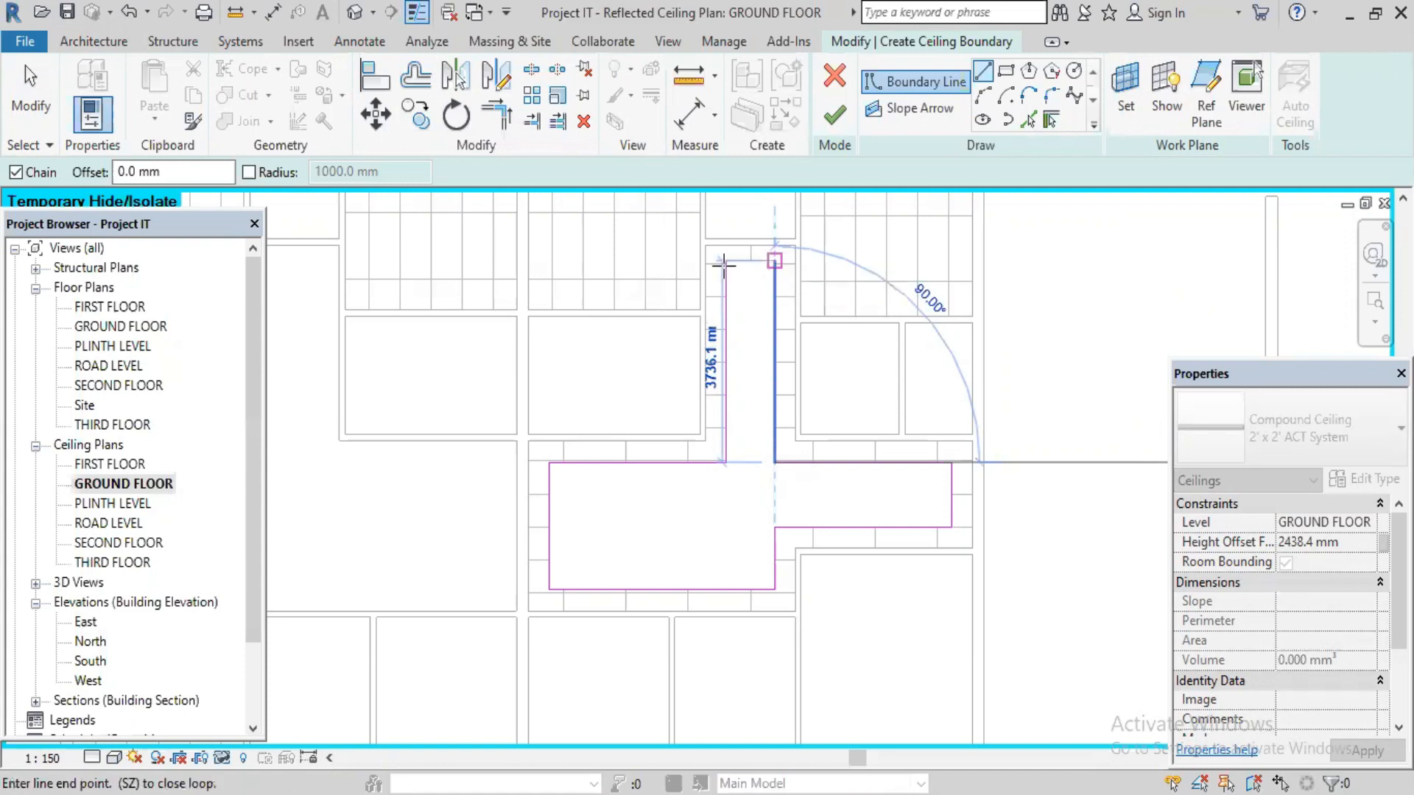
left_click(930, 259)
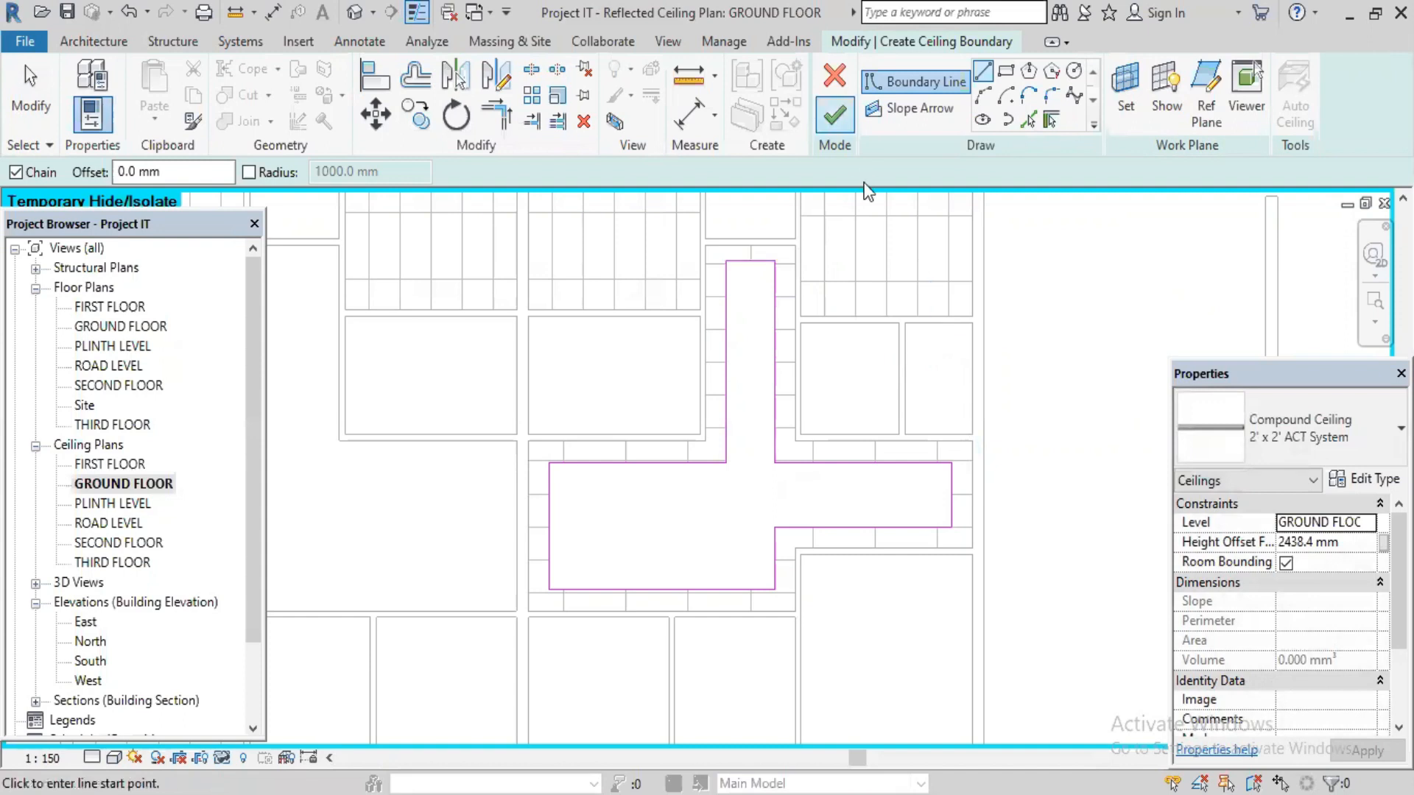
left_click(835, 118)
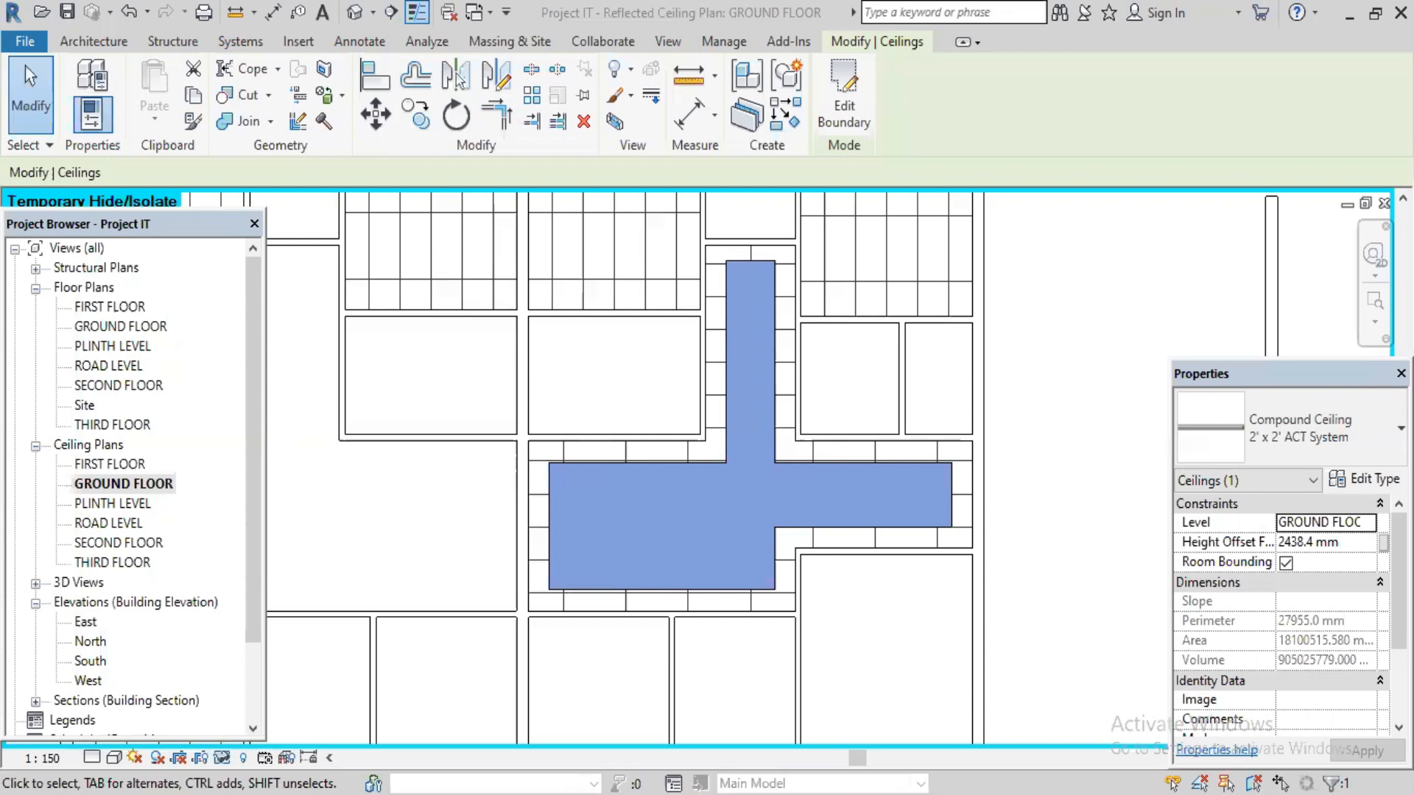
- Set the new inner ceiling's height offset from the ground floor level to 2000 mm
left_click(1352, 542)
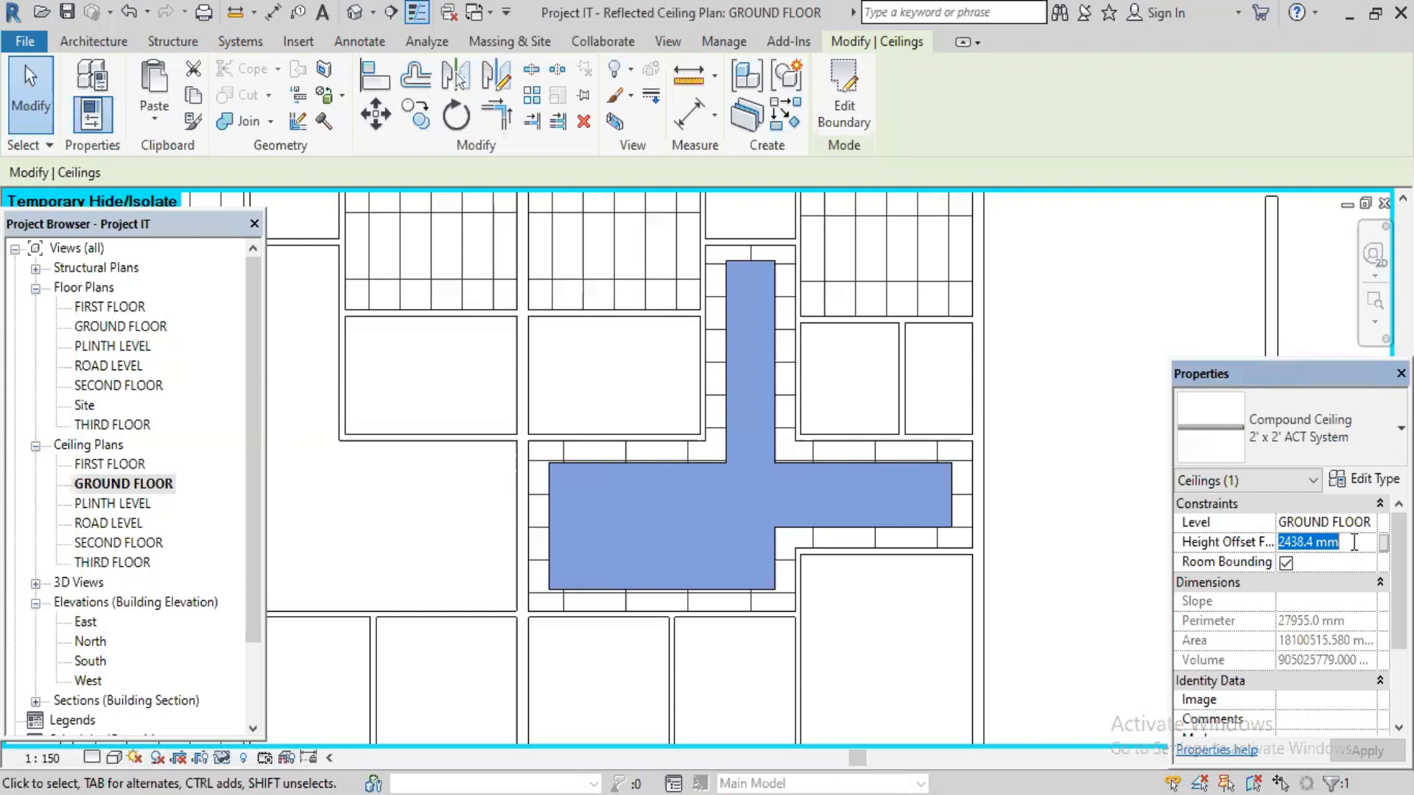
type("2000")
key("Return")
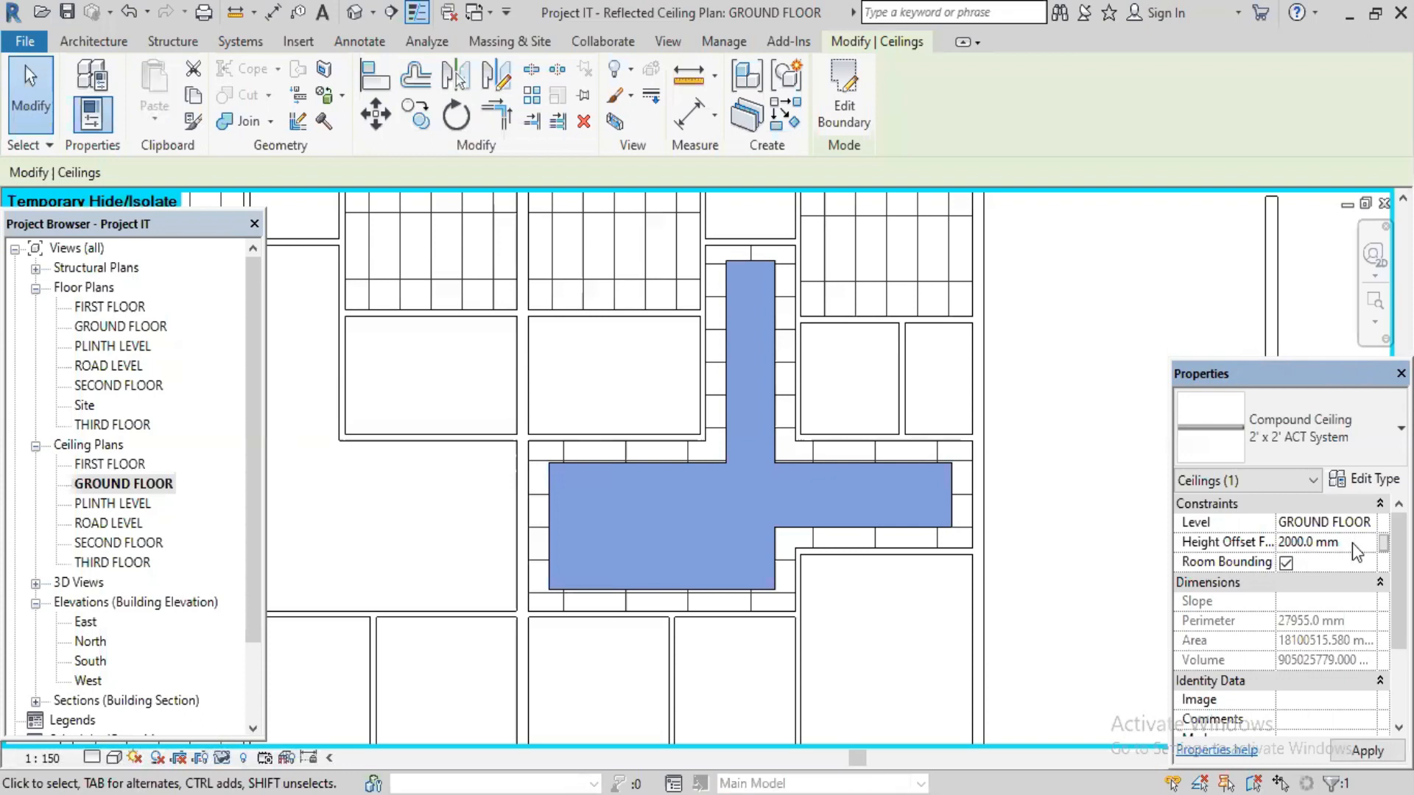
left_click(1360, 751)
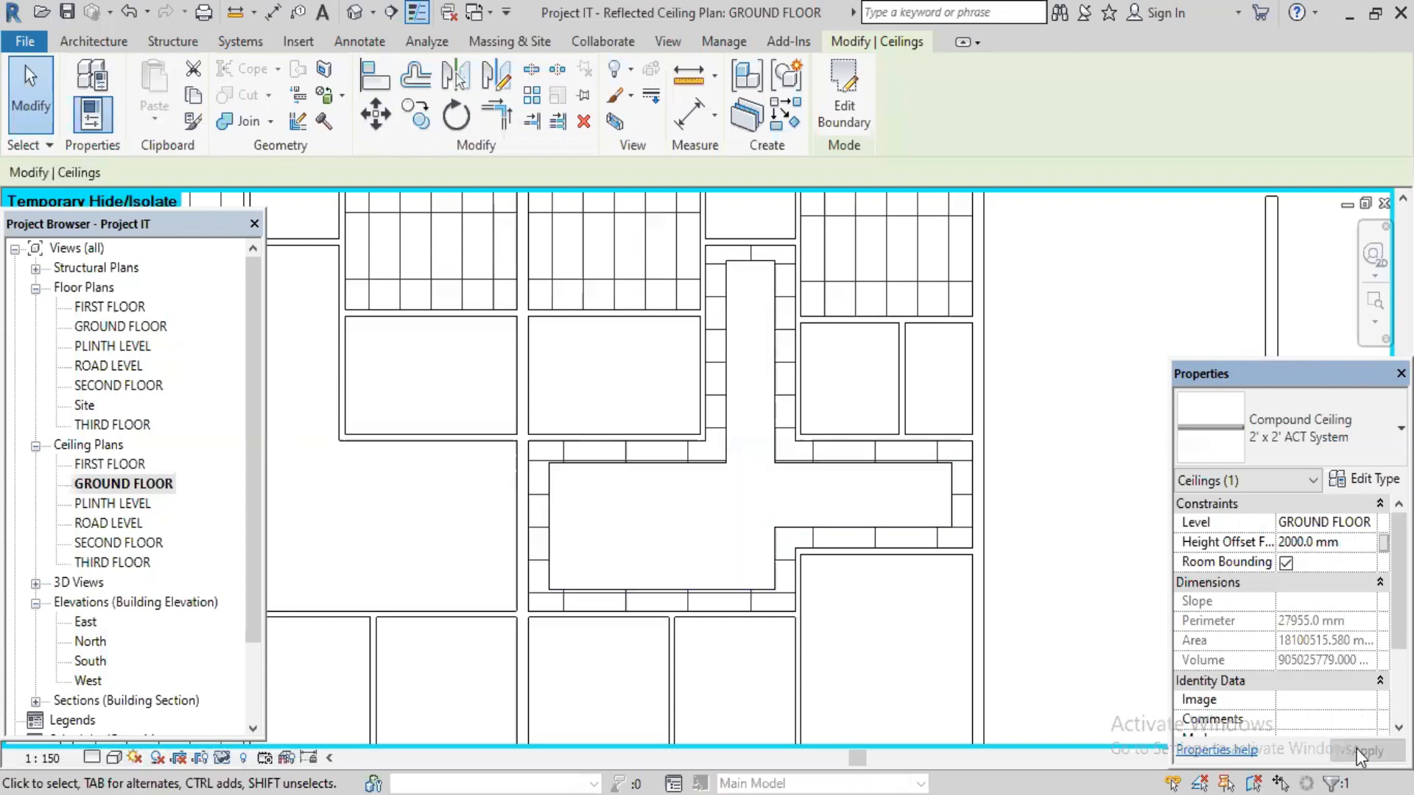
- Check the inner ceiling's height against the surrounding ring in the 3D view and select the inner ceiling
left_click(359, 16)
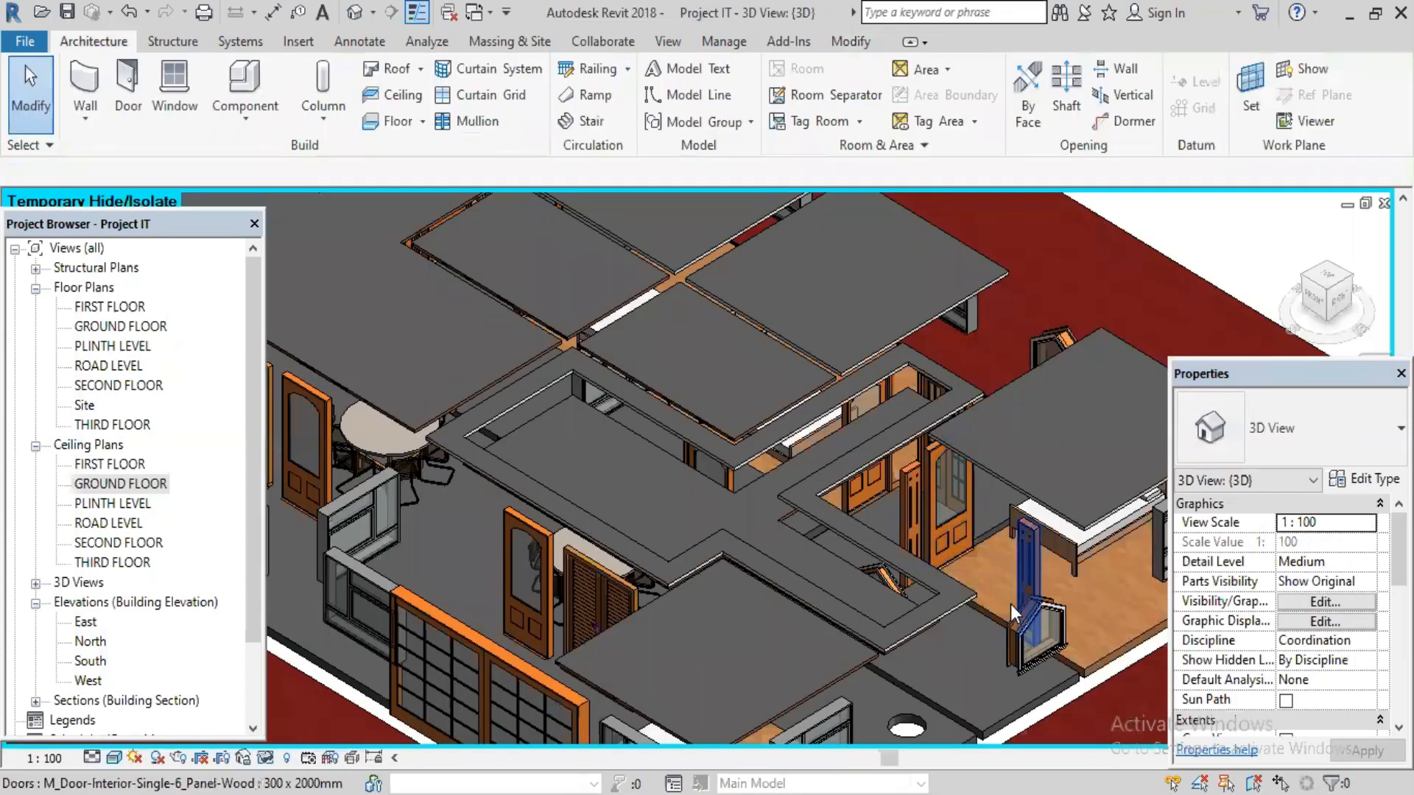
middle_click_drag(1002, 577, 984, 422, "shift")
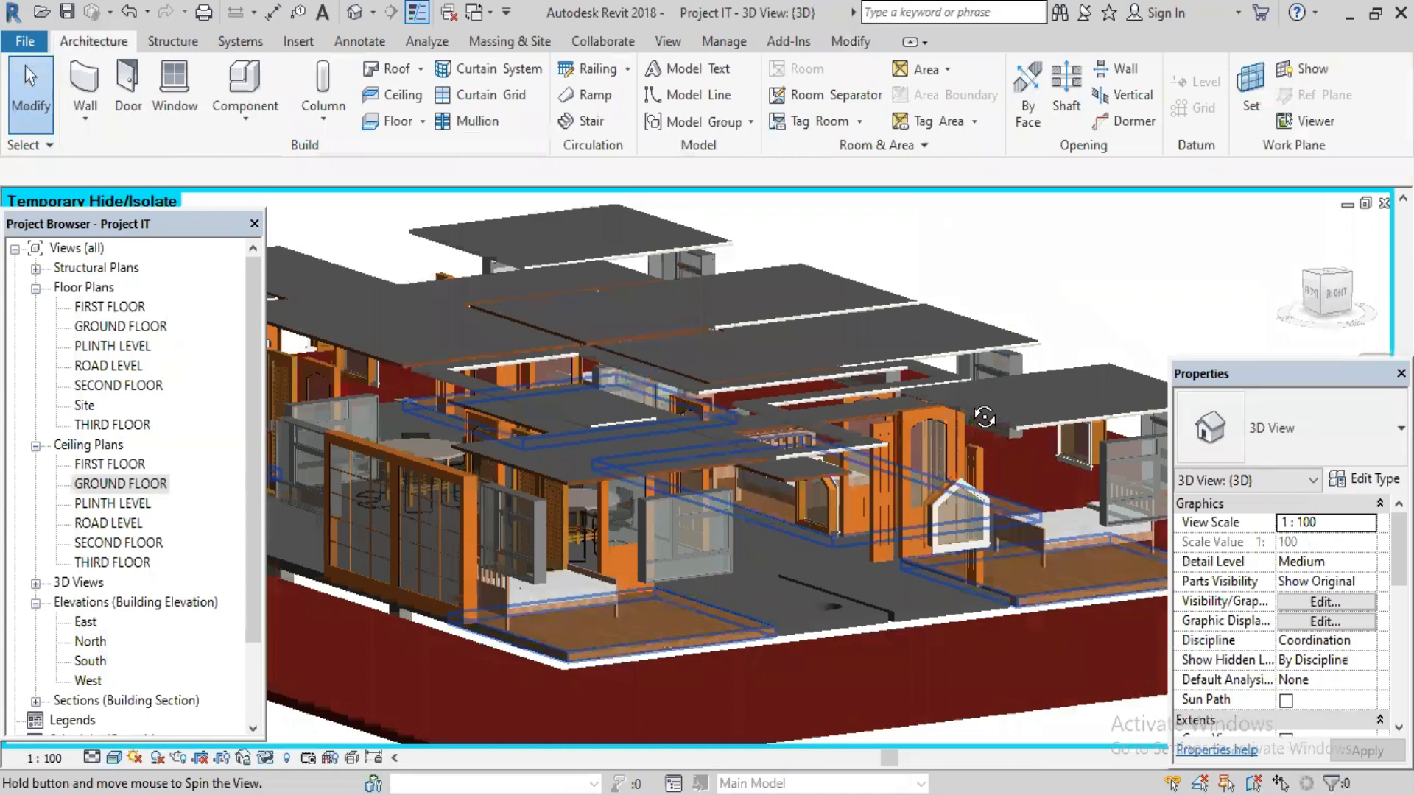
scroll(828, 497, "up", 5)
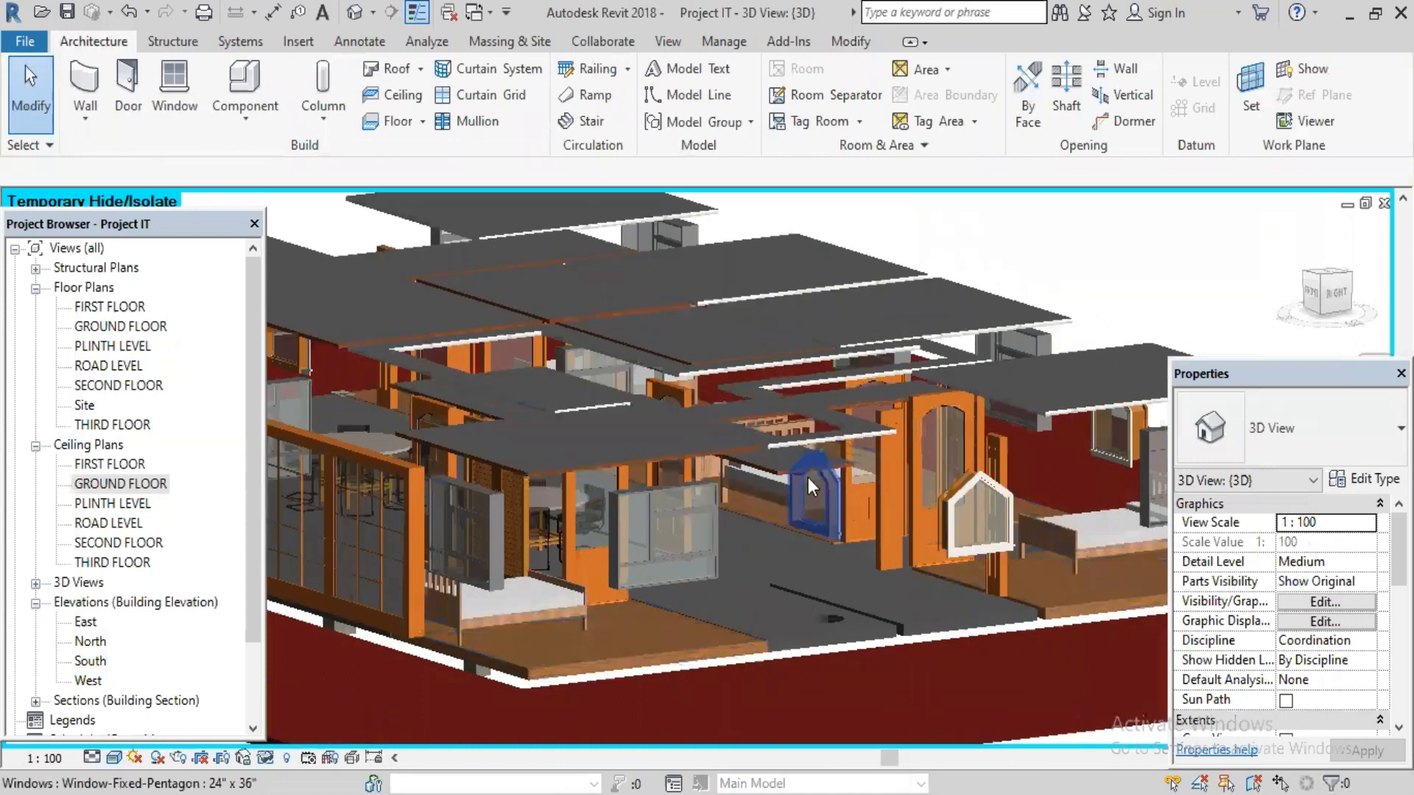
scroll(1072, 495, "up", 3)
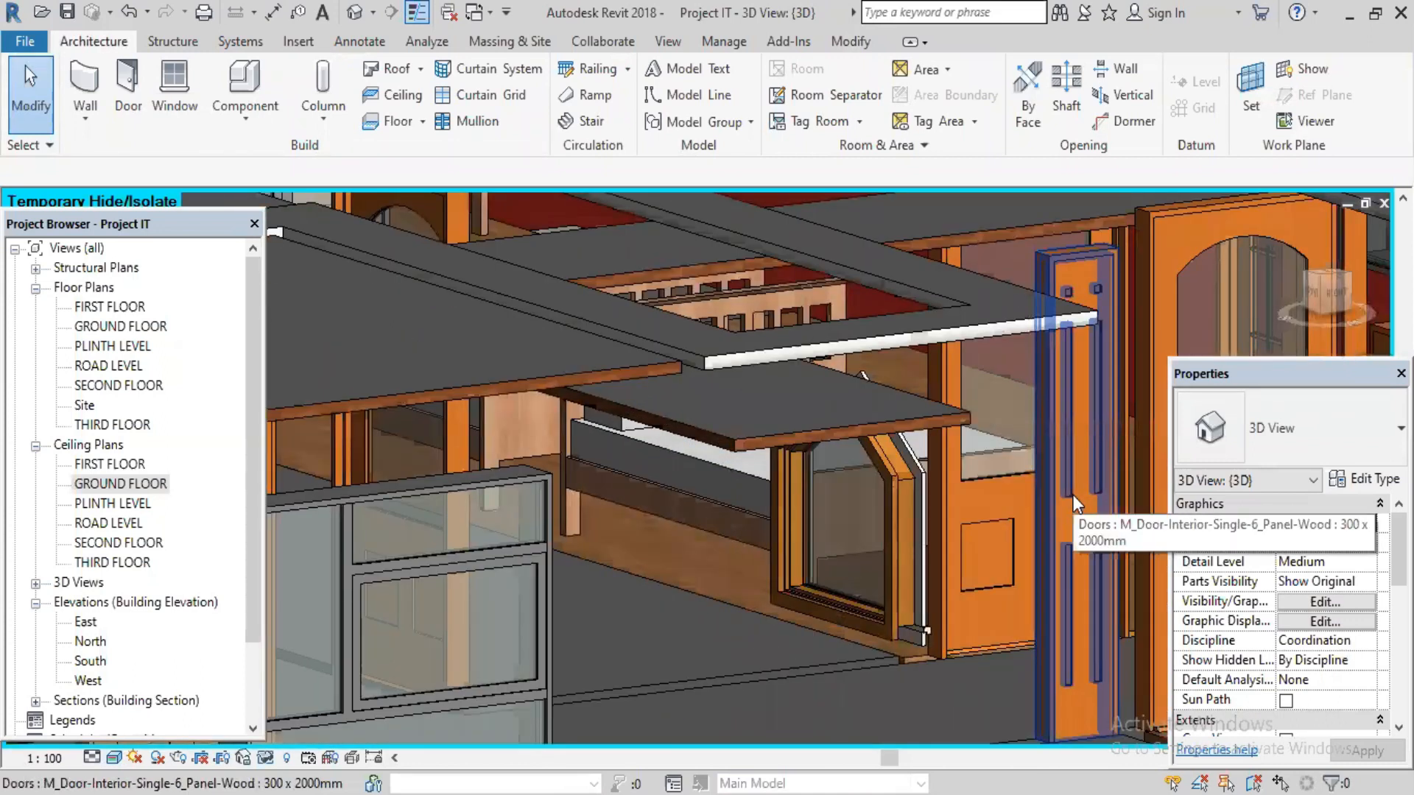
scroll(942, 318, "up", 4)
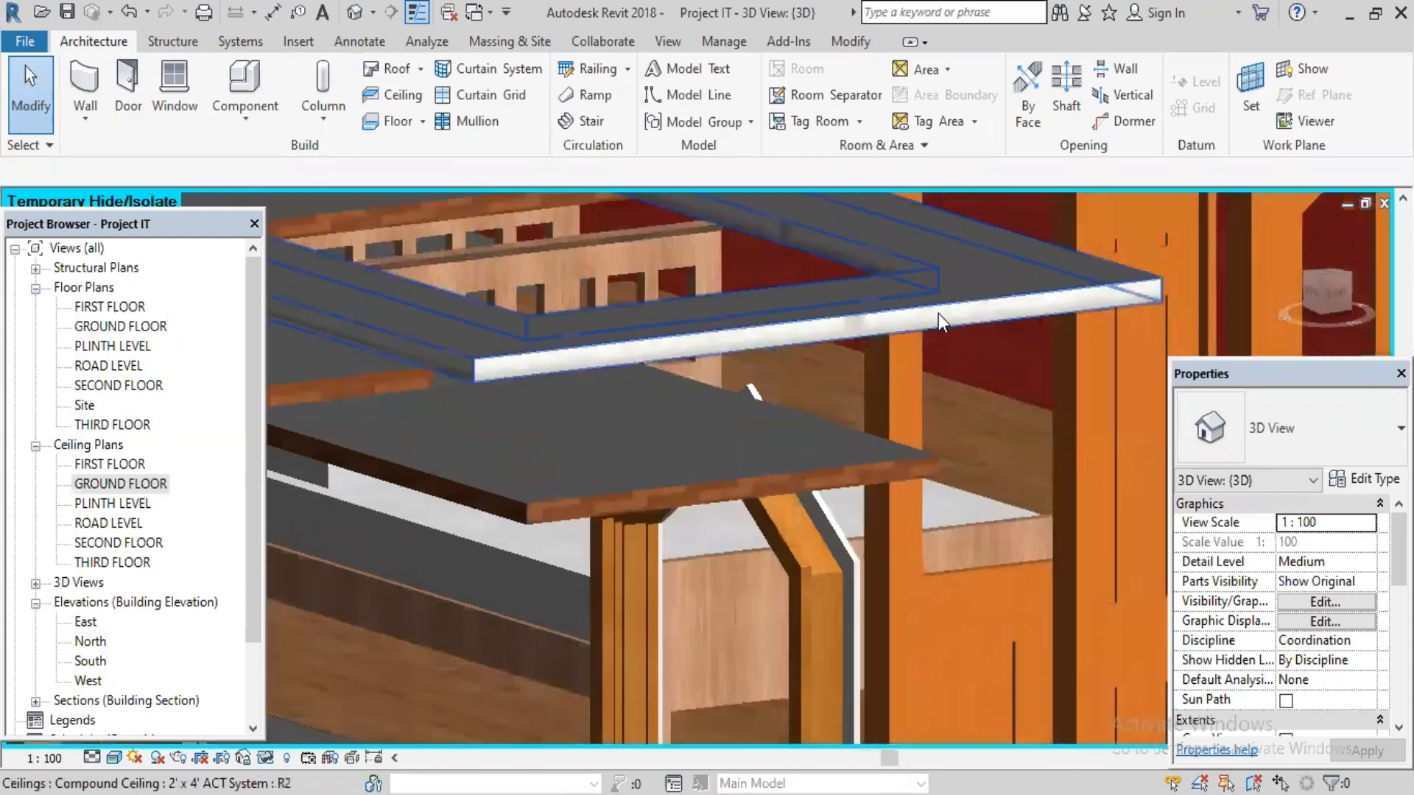
left_click(844, 473)
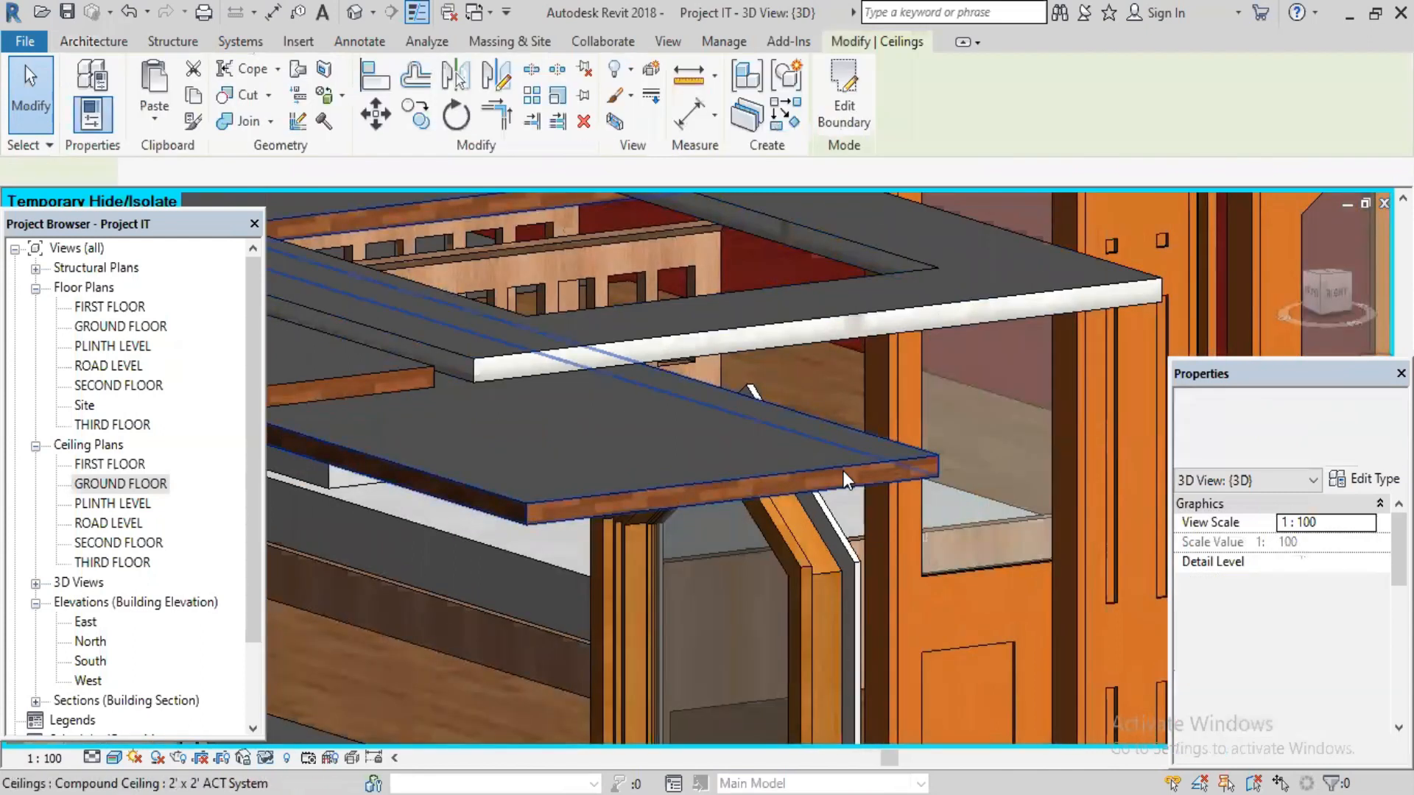
- Set the inner 2' x 2' ACT System ceiling's height offset to 2100 mm
left_click(1347, 542)
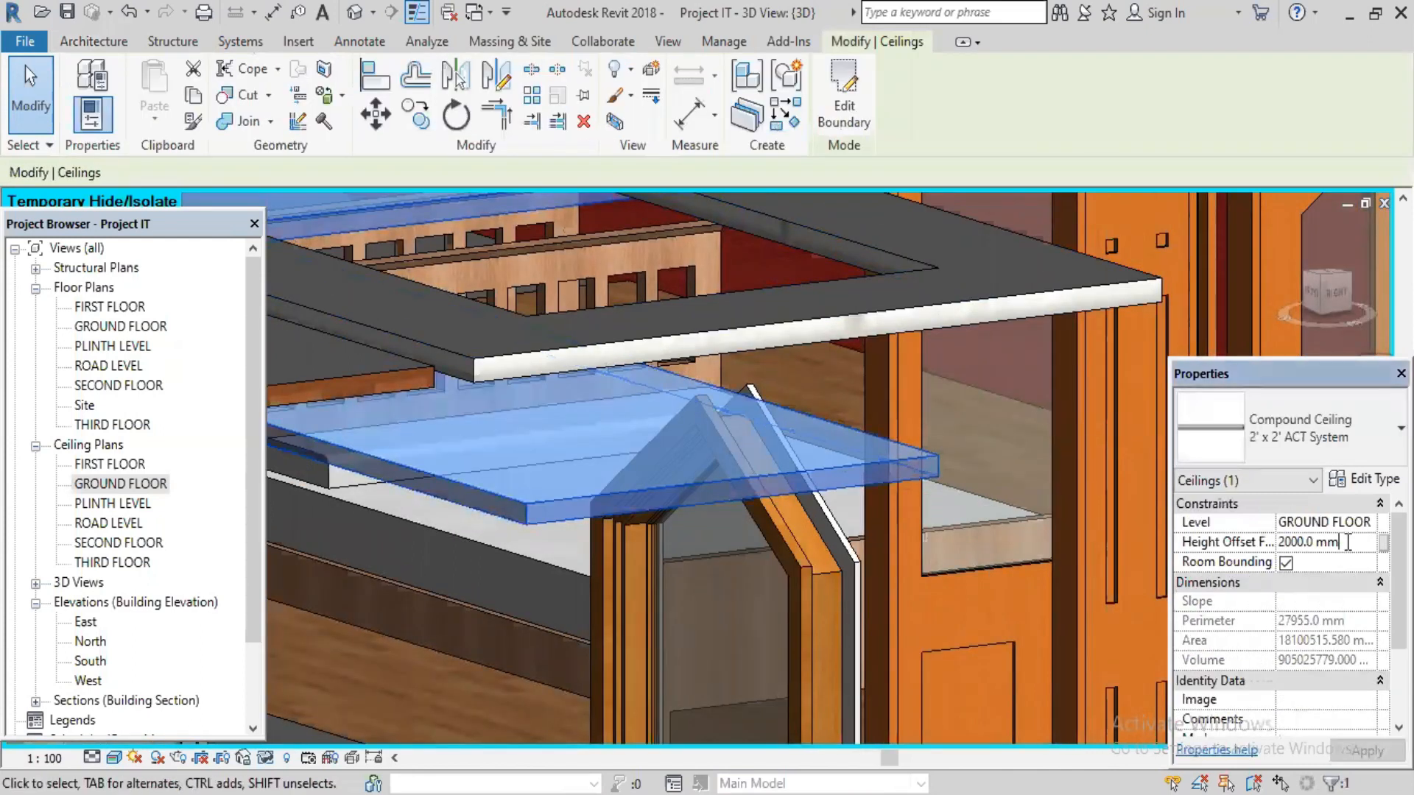
key("BackSpace")
key("BackSpace")
key("BackSpace")
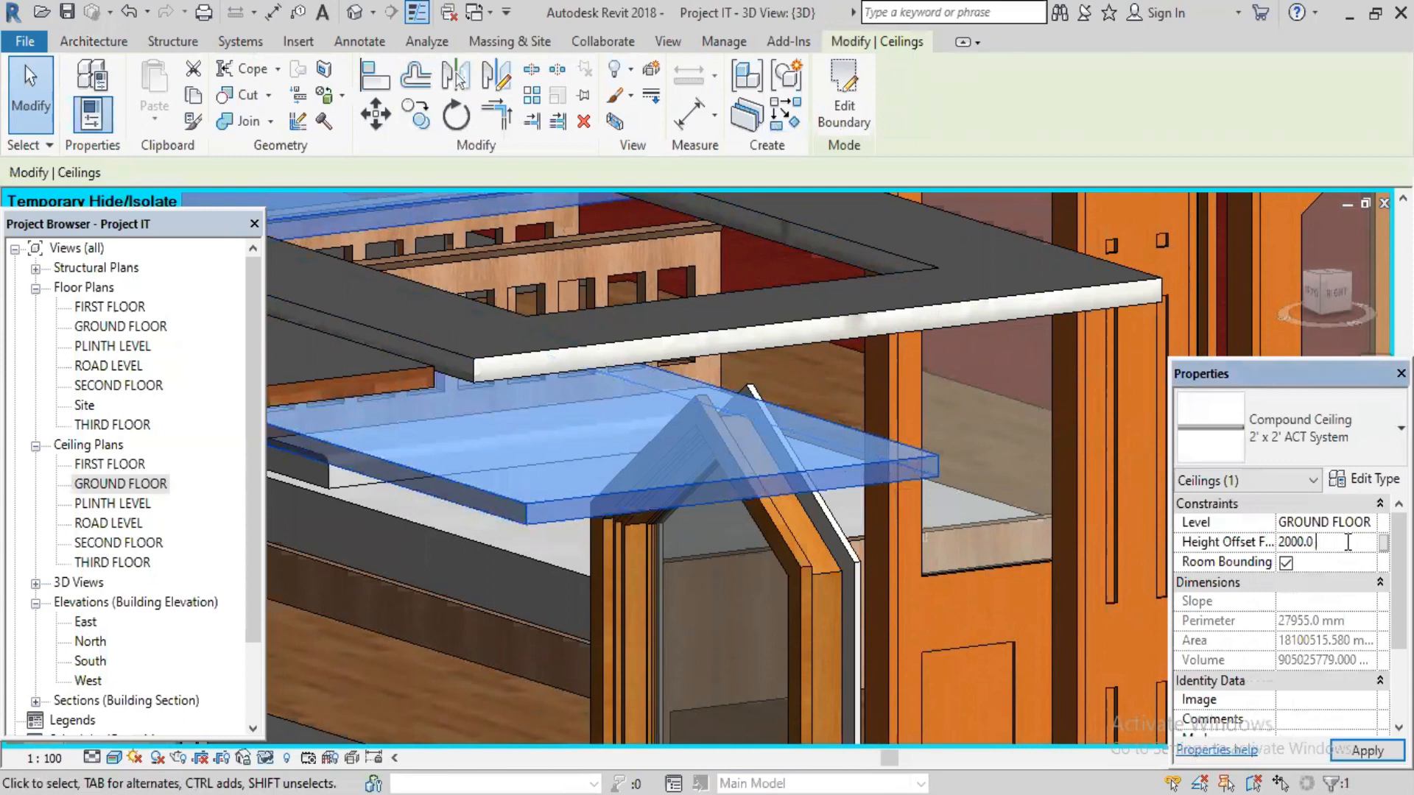
key("BackSpace")
key("BackSpace")
key("BackSpace")
key("BackSpace")
key("BackSpace")
type("100")
key("Return")
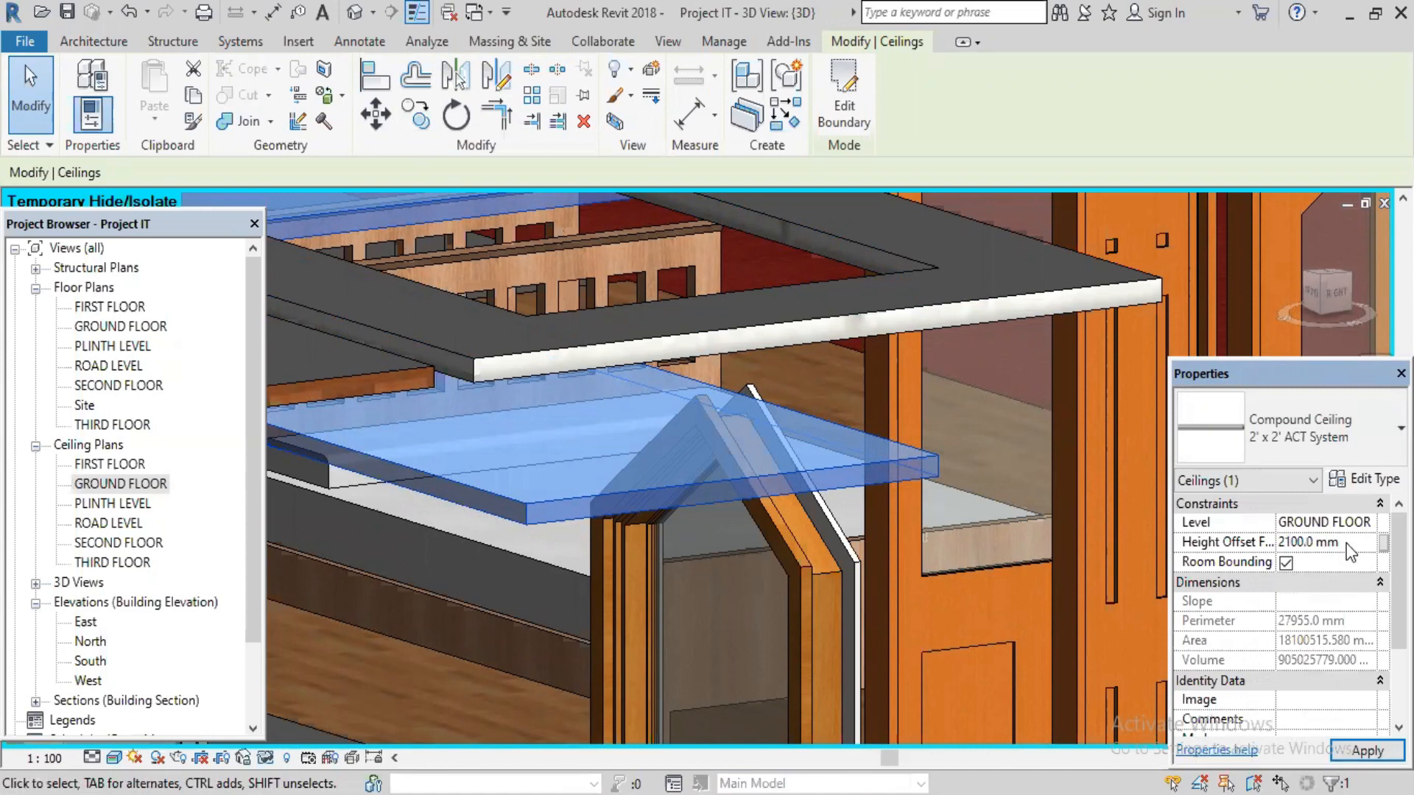
- Set the inner ceiling's height offset to 2200 mm and apply it
left_click(1355, 542)
type("20")
key("BackSpace")
type("200")
left_click(1374, 752)
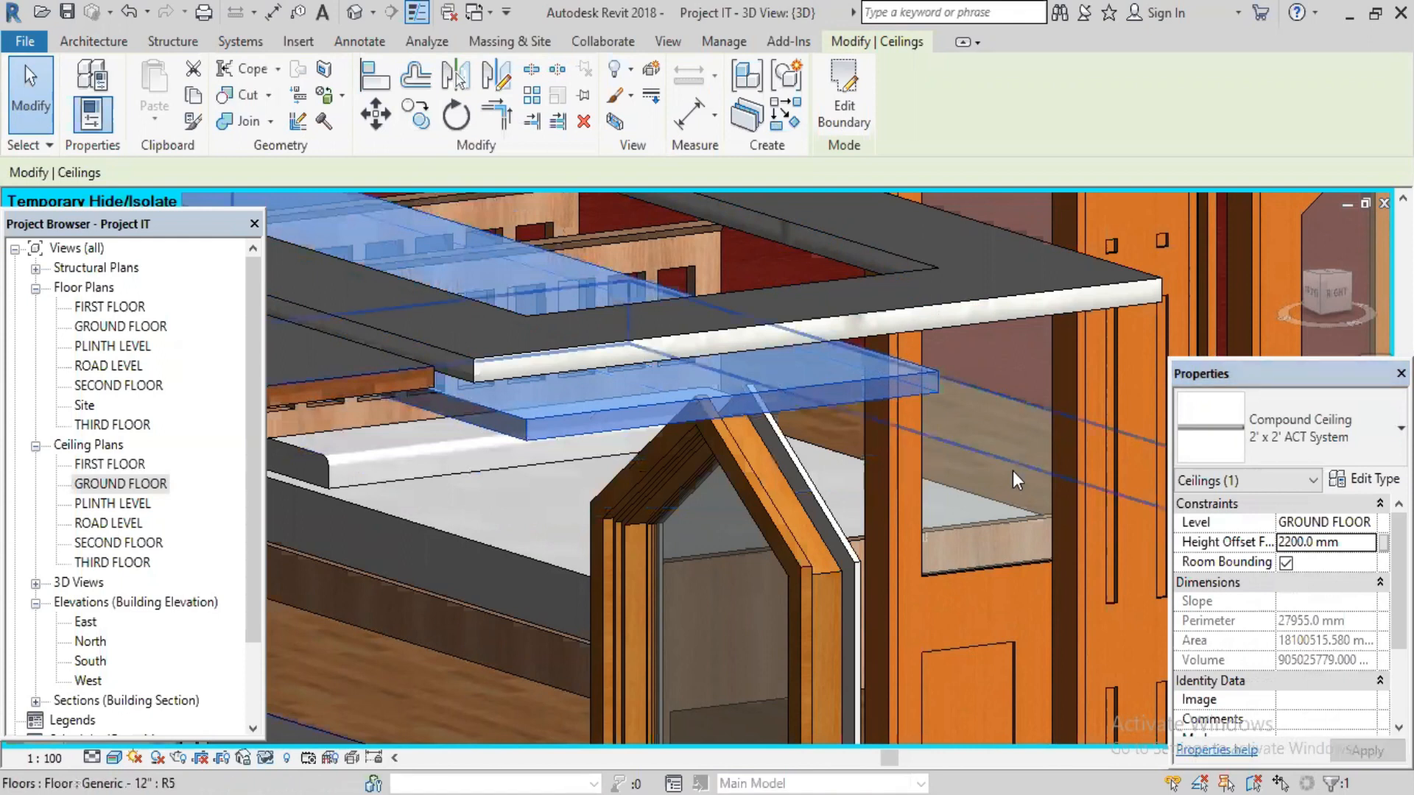
scroll(877, 464, "down", 4)
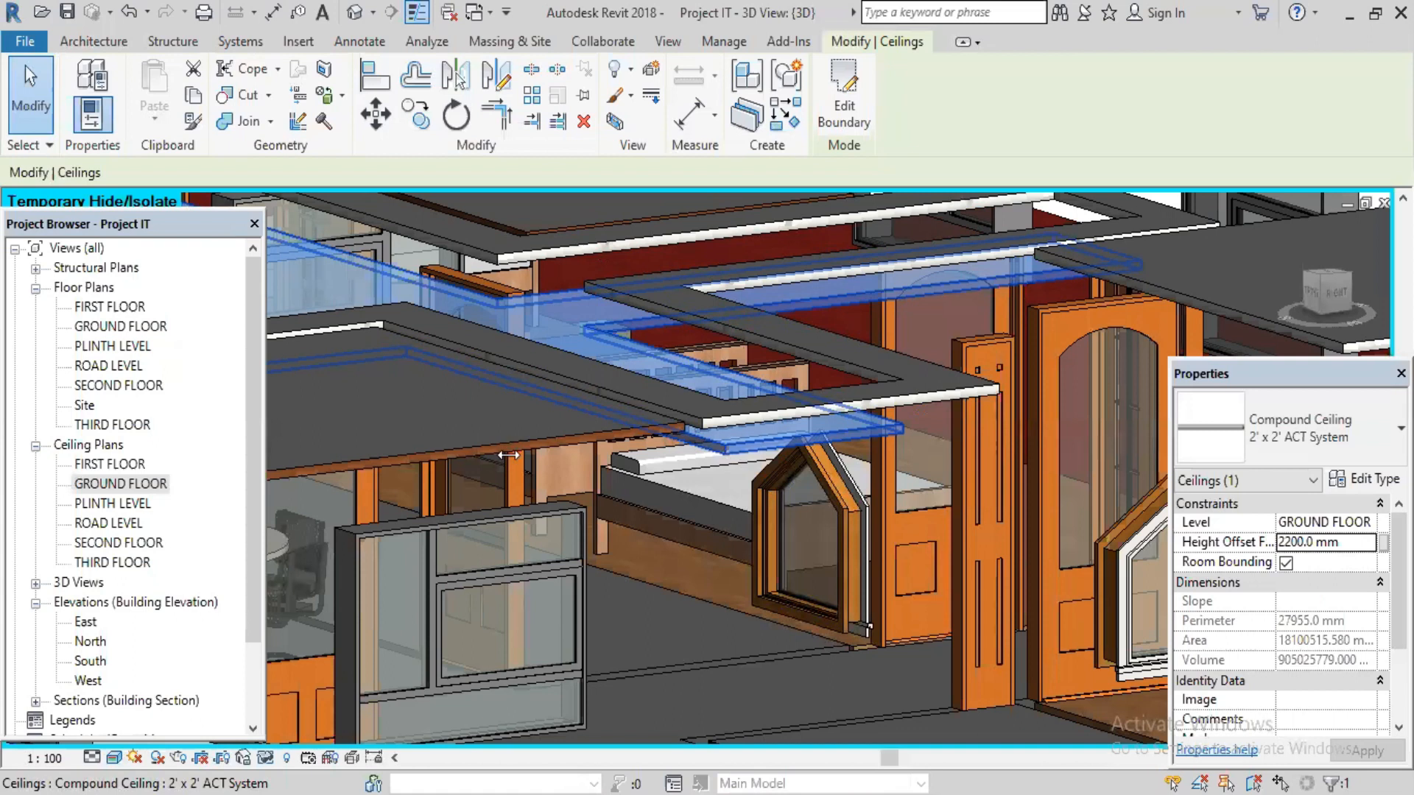
- In the ground floor ceiling plan, draw 115 MM WALL segments along the opening's narrow arm and the adjoining edge of its wide section
double_click(140, 485)
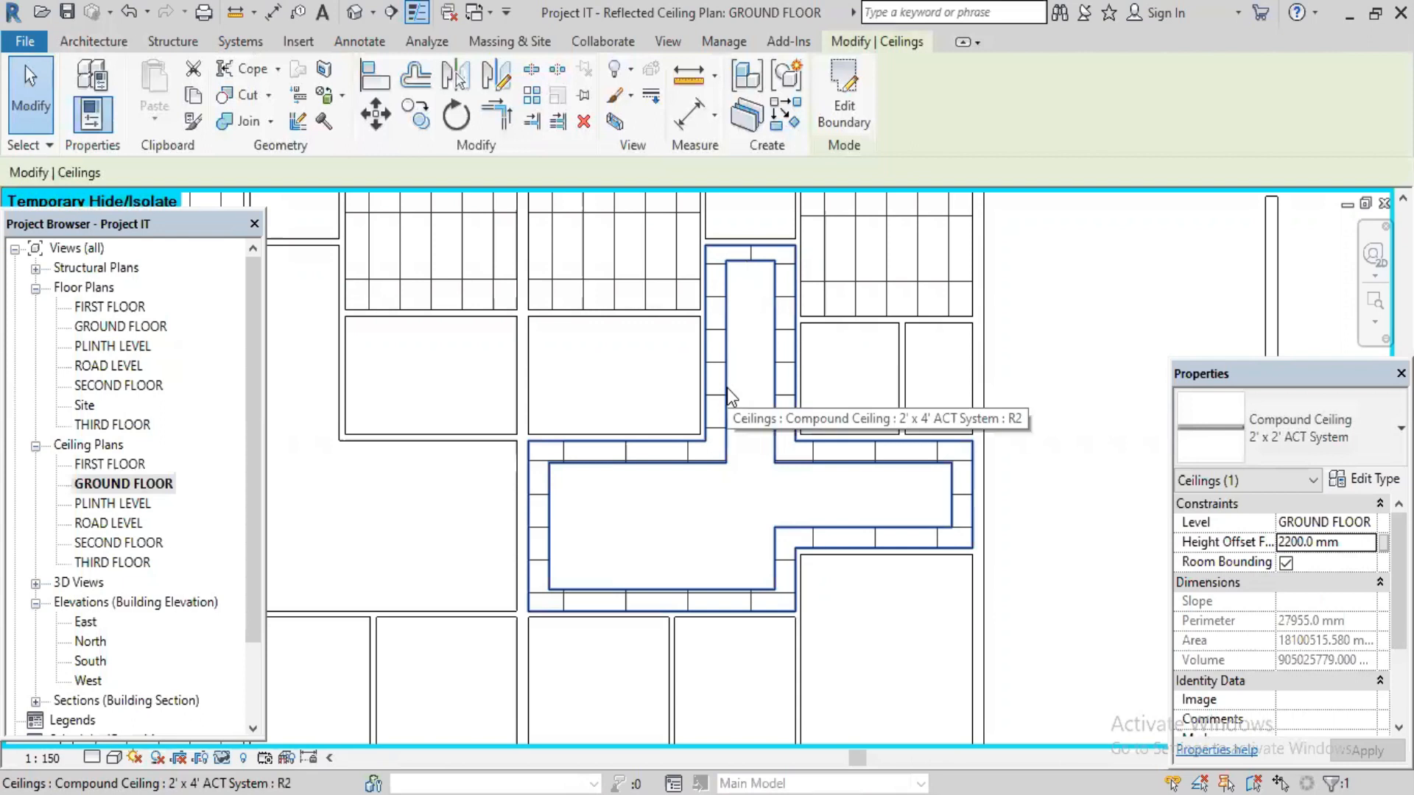
key("Escape")
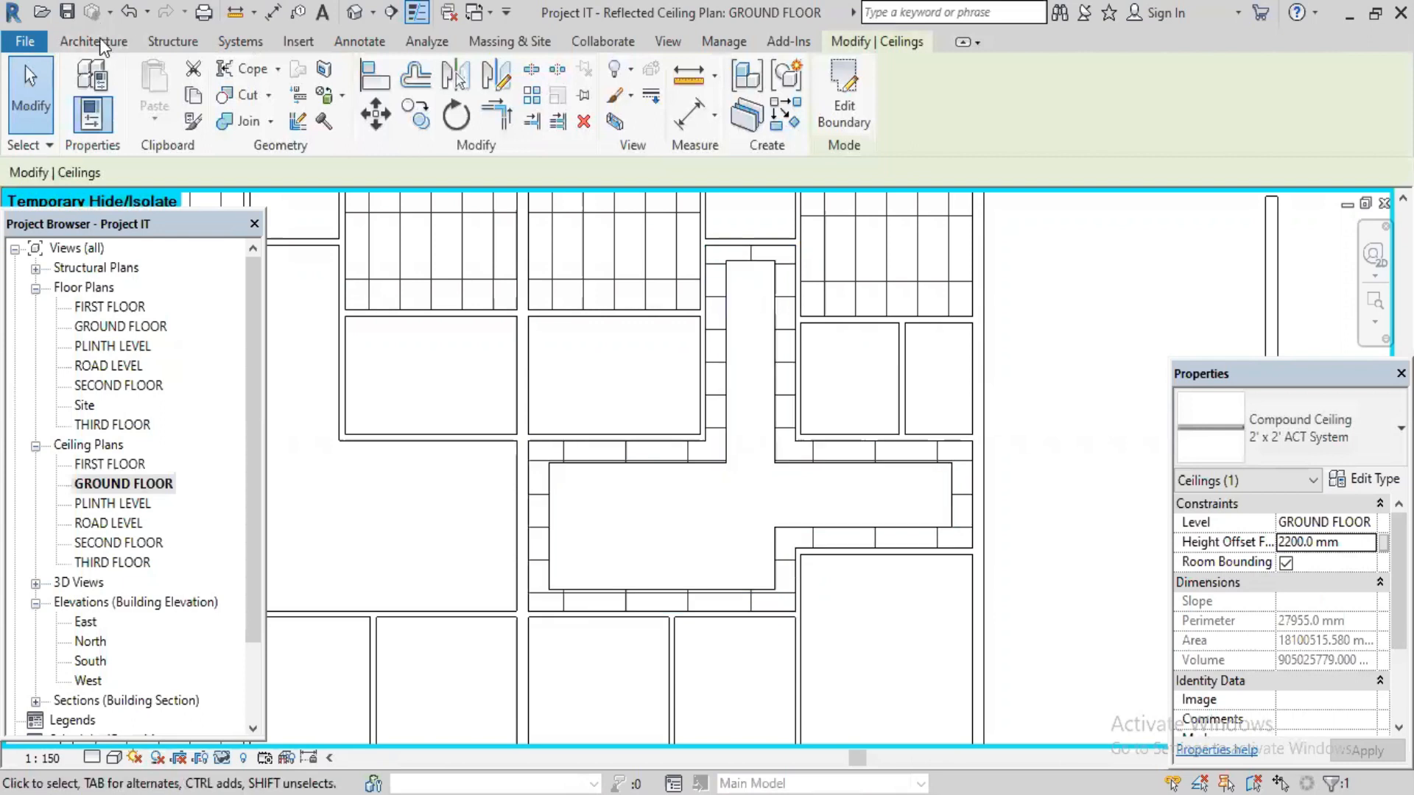
left_click(100, 37)
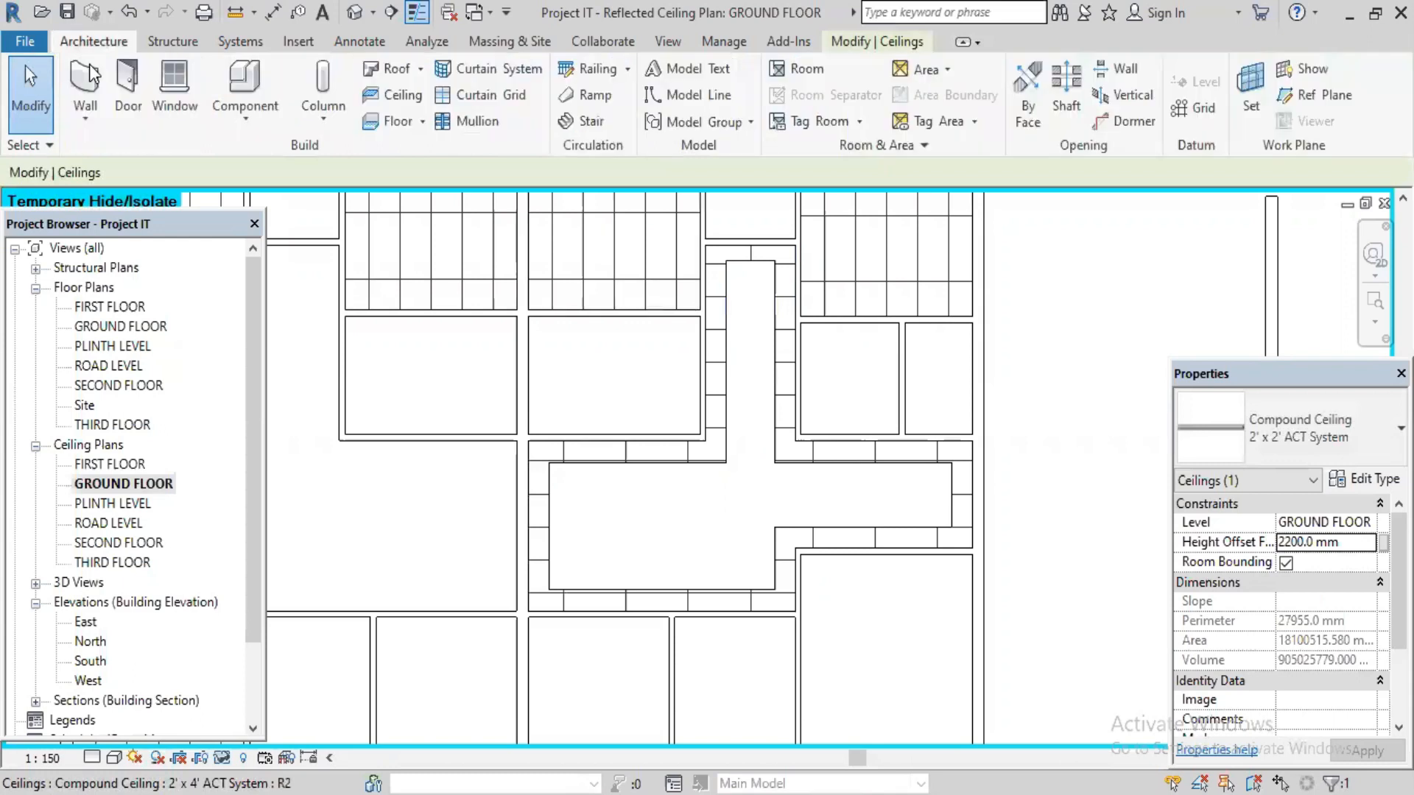
left_click(92, 77)
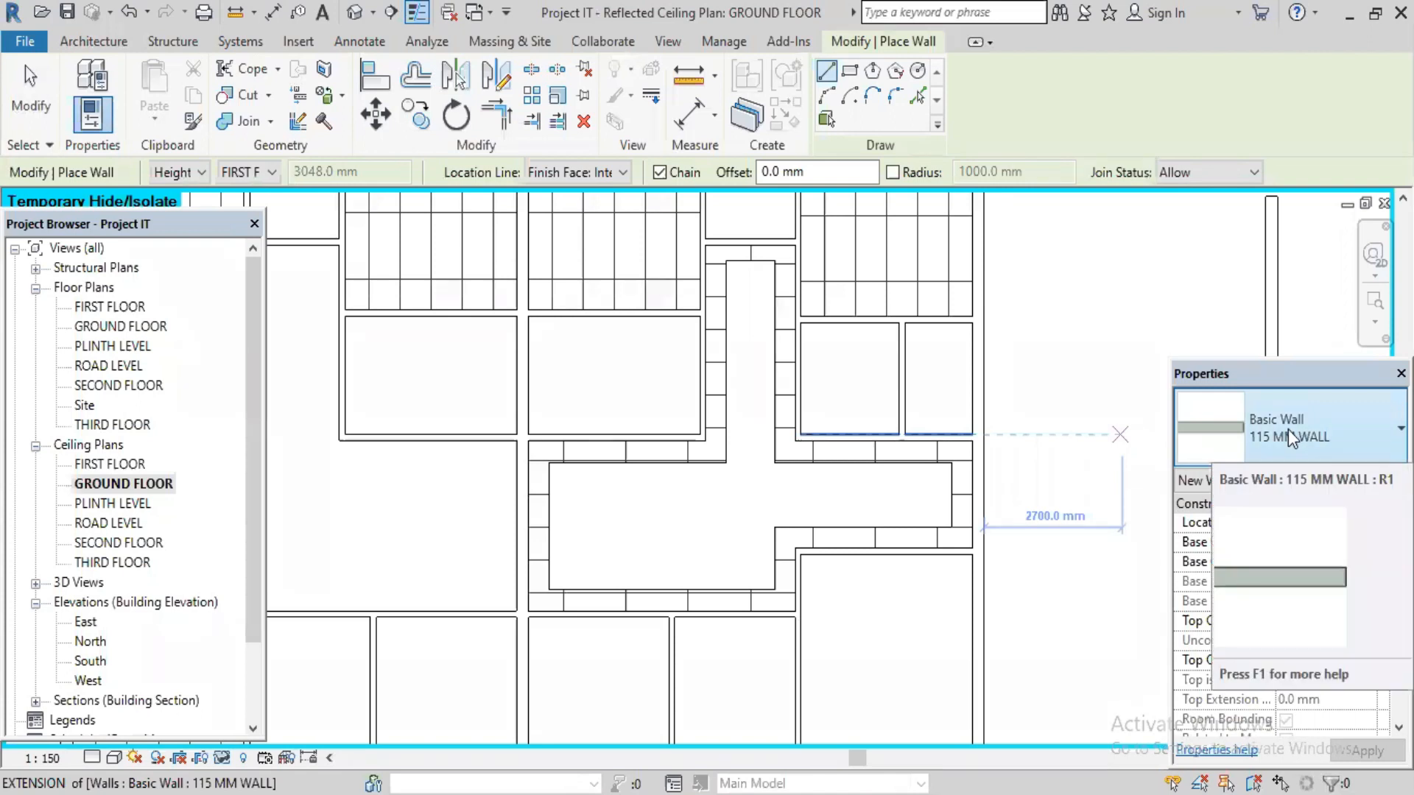
left_click(727, 260)
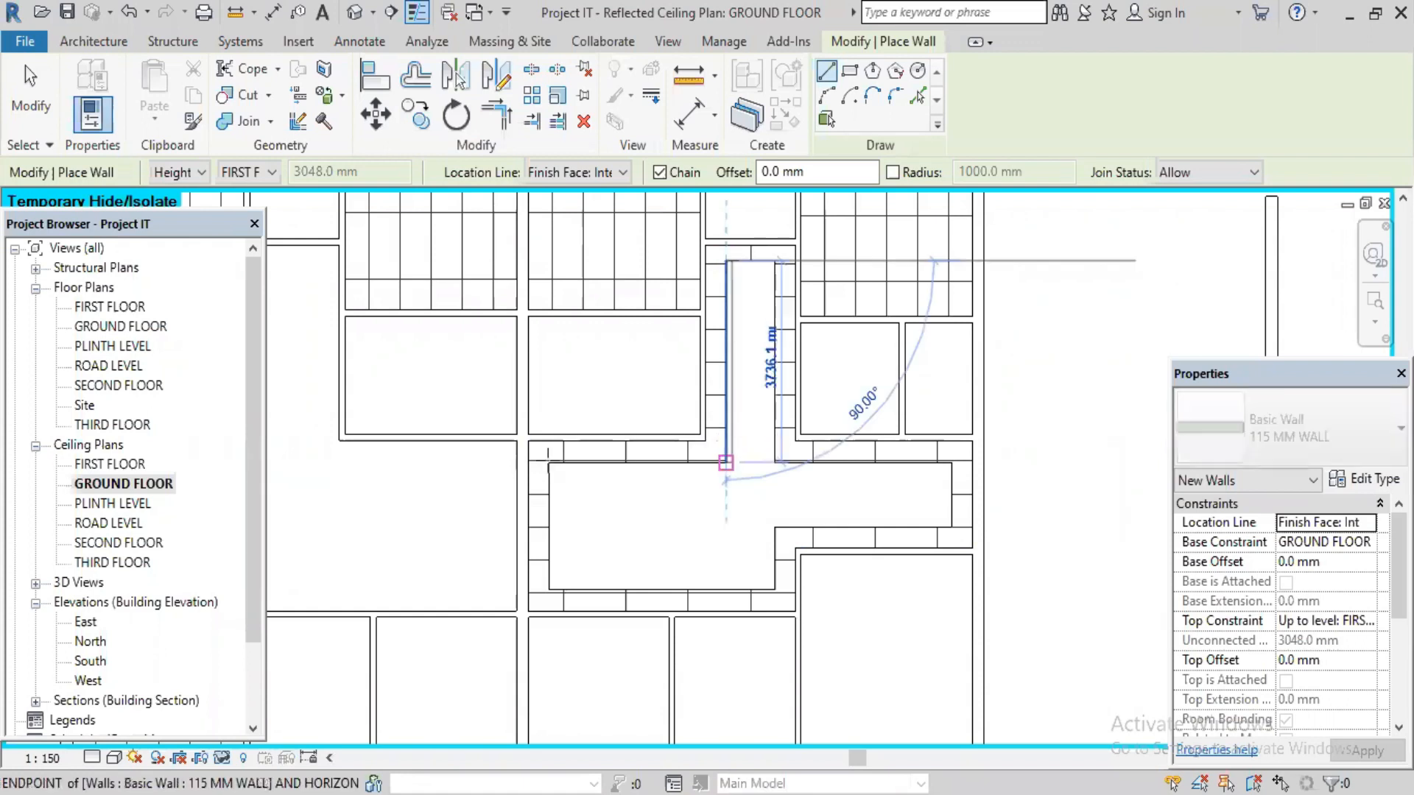
left_click(726, 463)
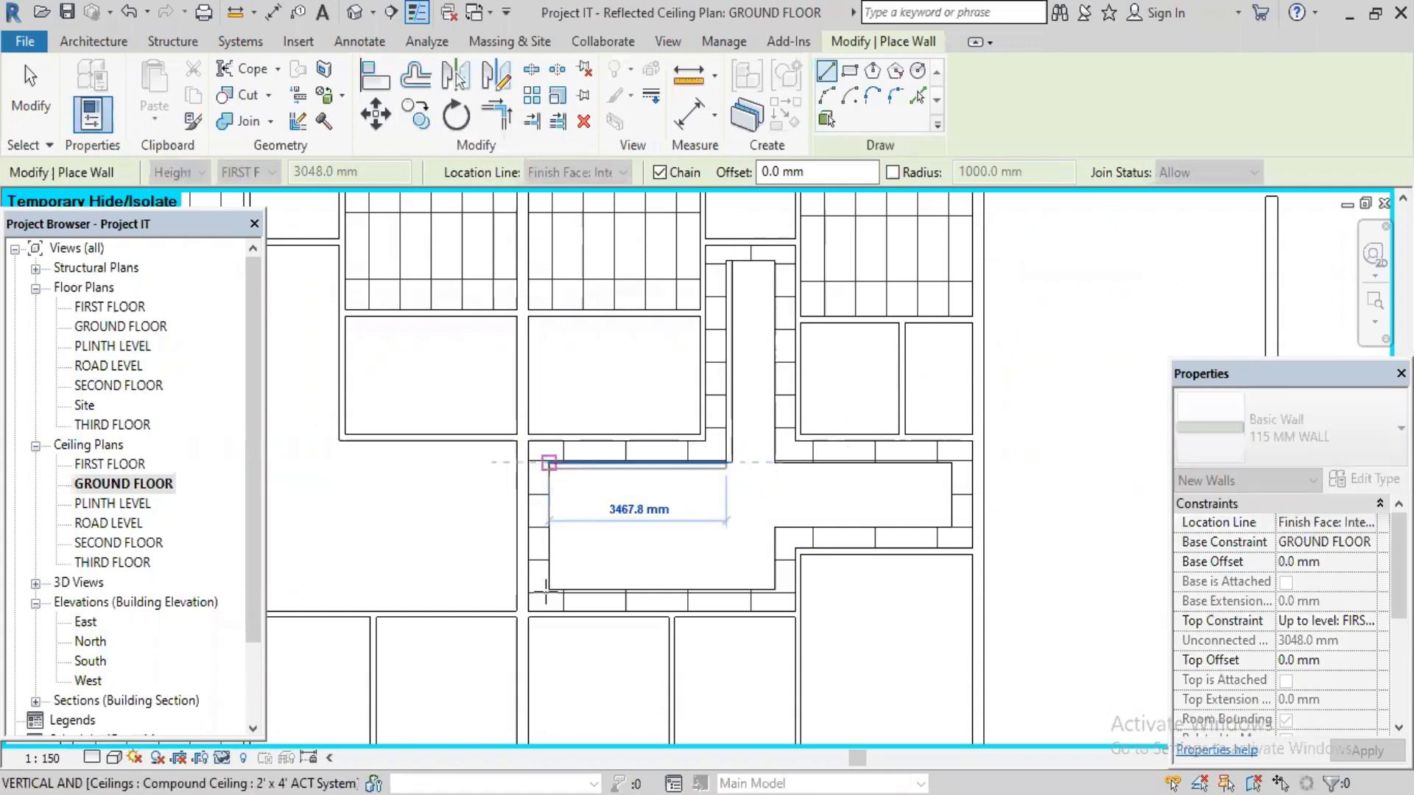
left_click(549, 463)
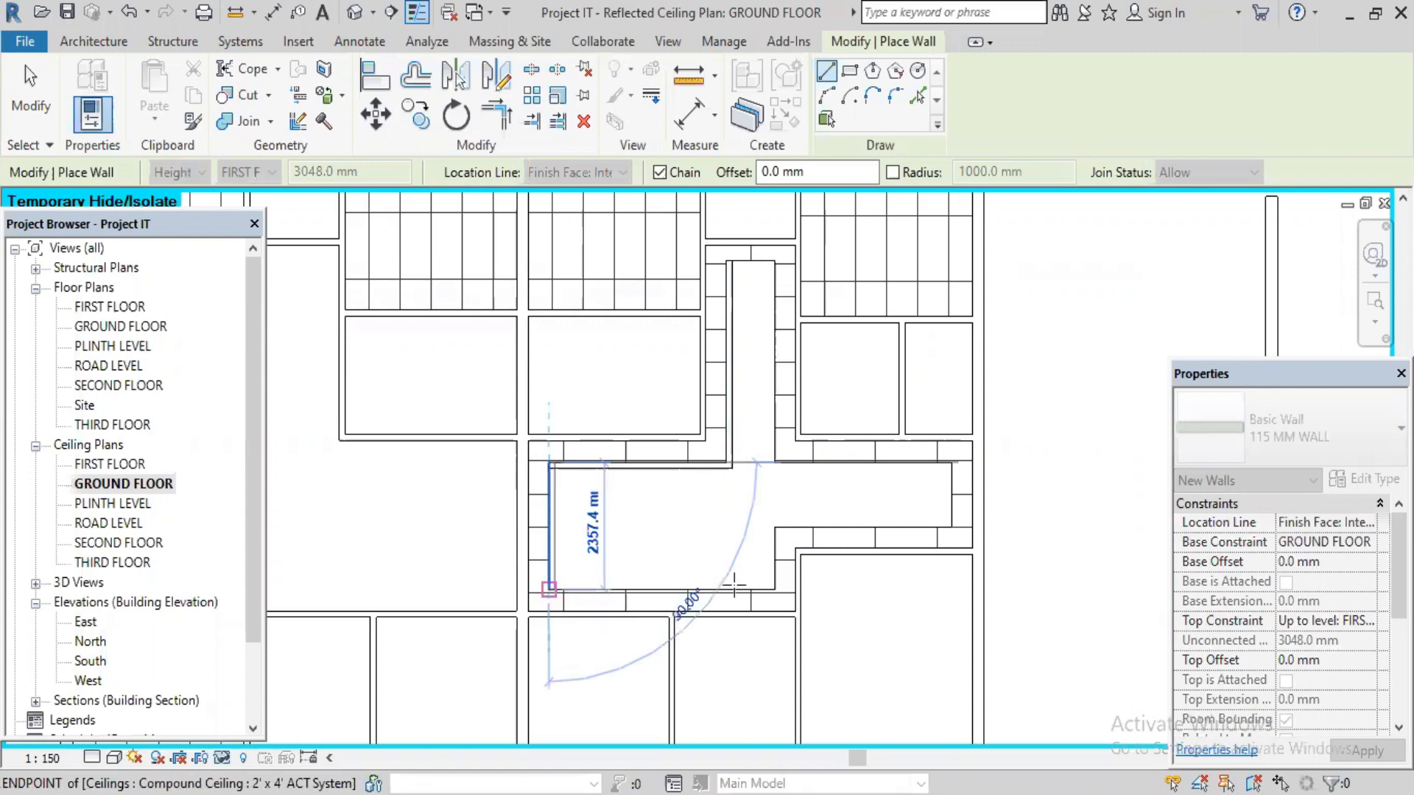
- Continue the 115 MM WALL chain along the remaining edges of the ceiling opening, closing it at the starting corner
left_click(768, 548)
left_click(774, 527)
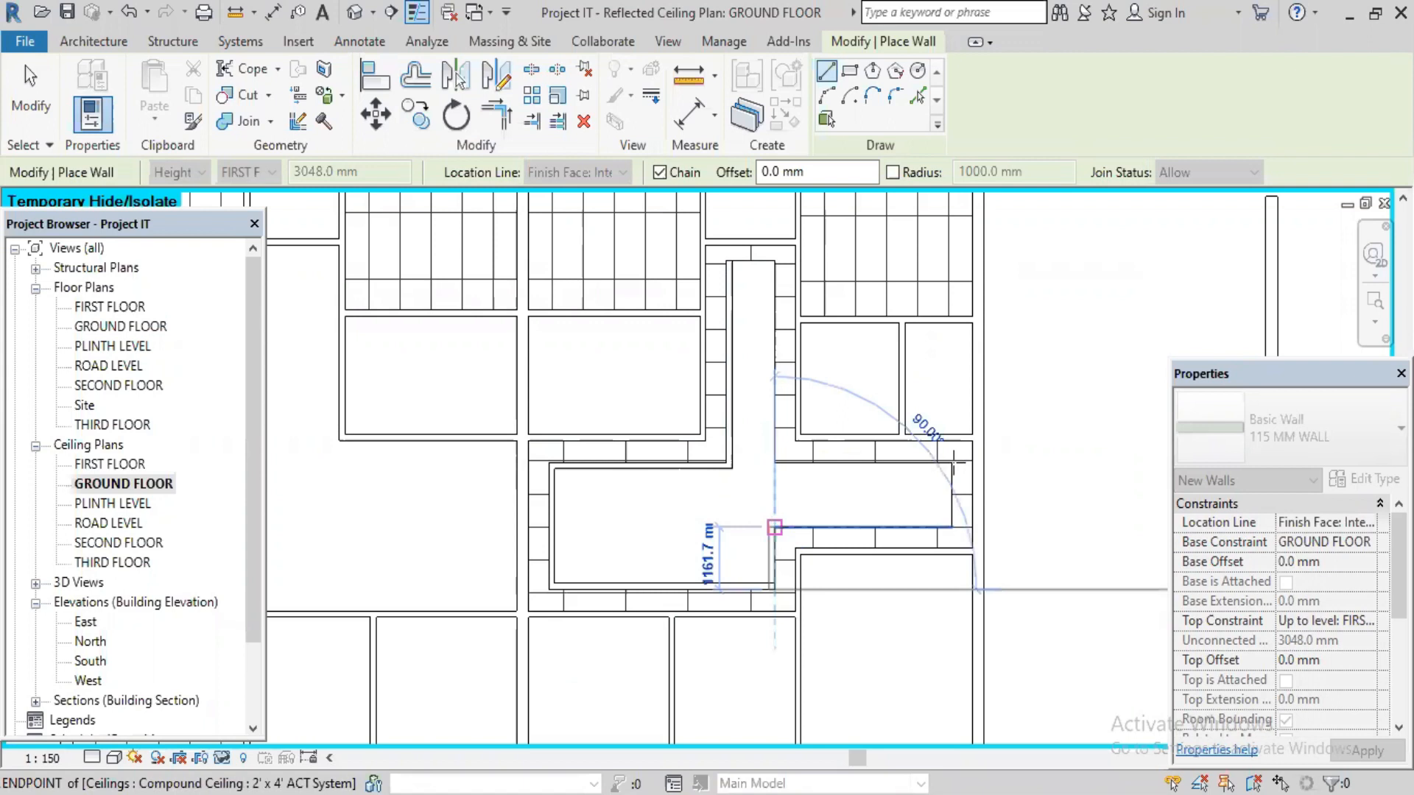
left_click(774, 527)
left_click(952, 528)
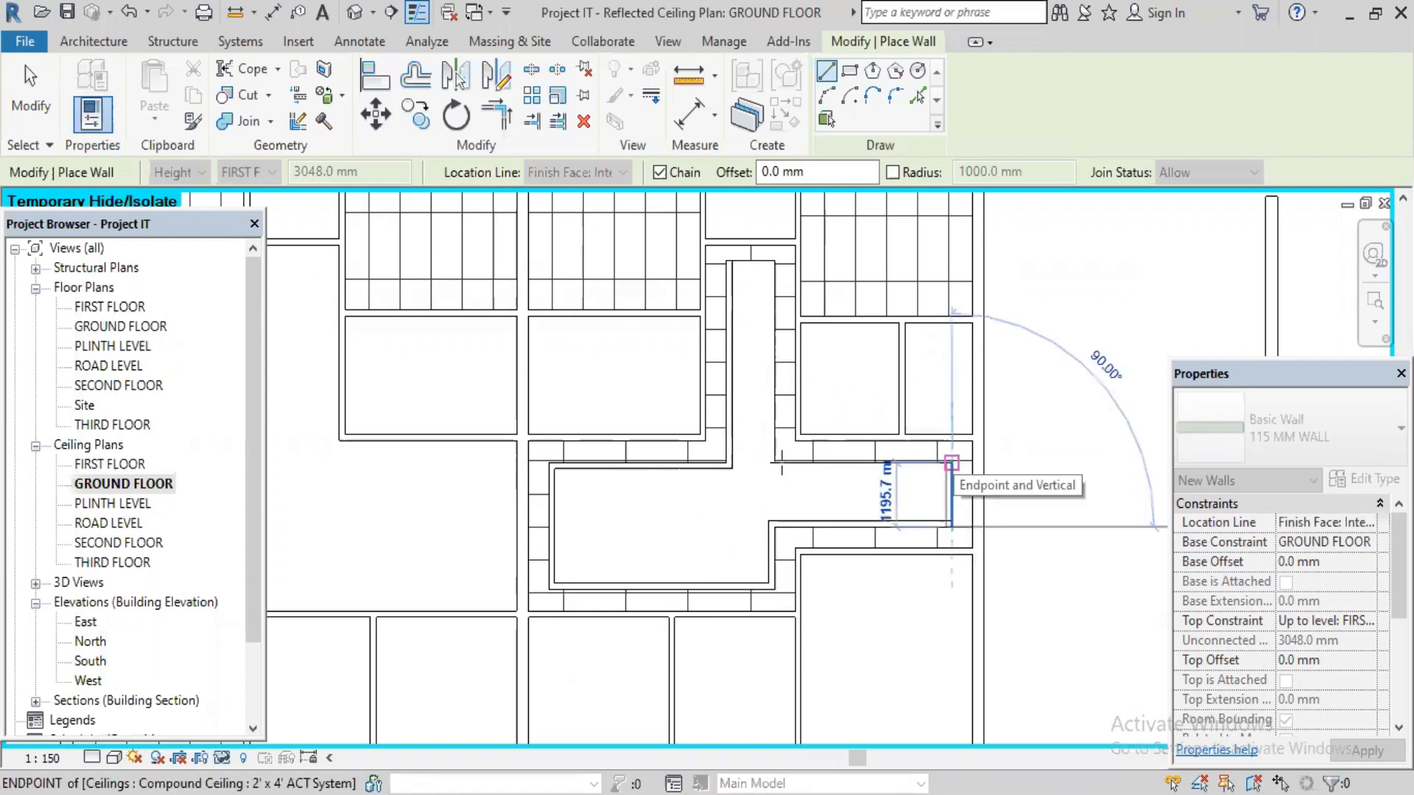
left_click(951, 464)
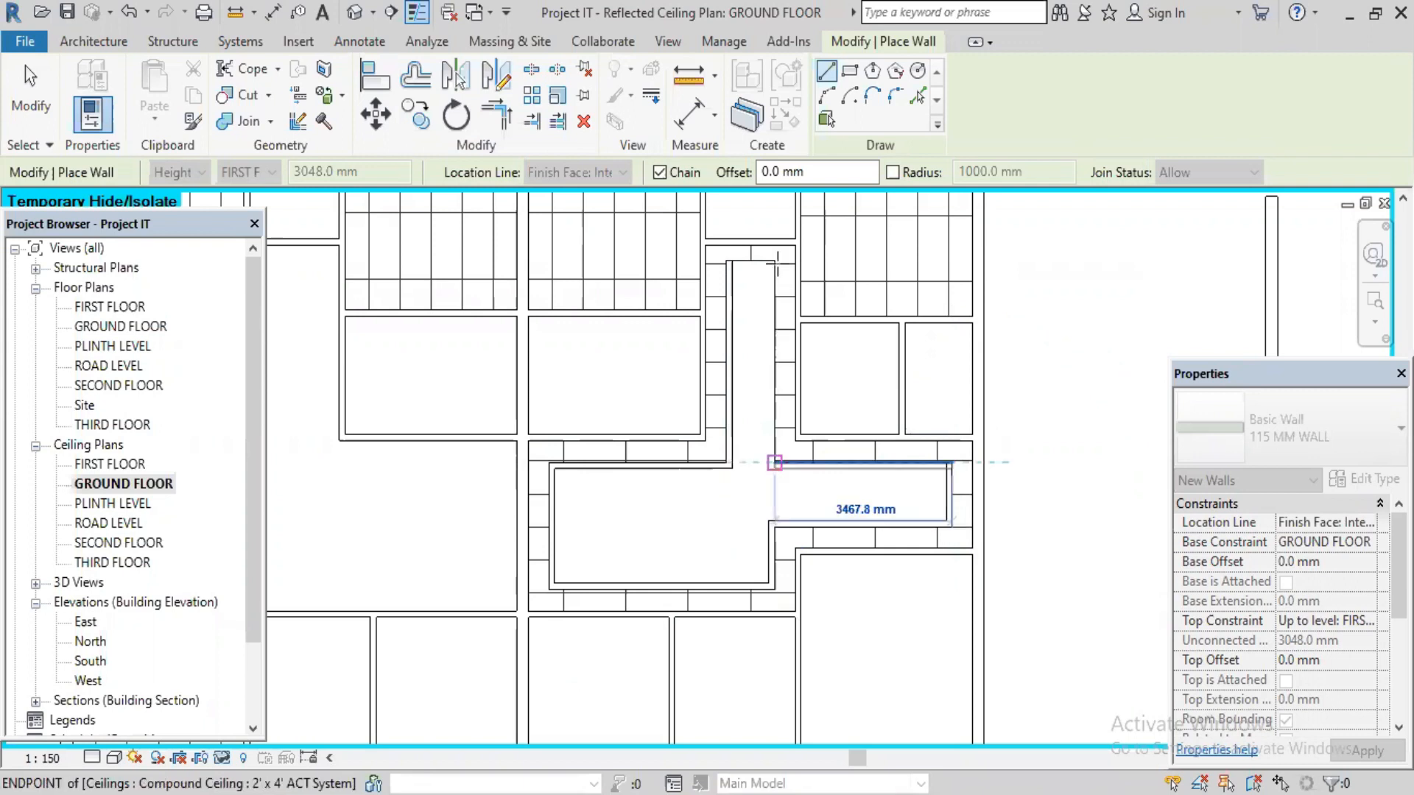
left_click(774, 462)
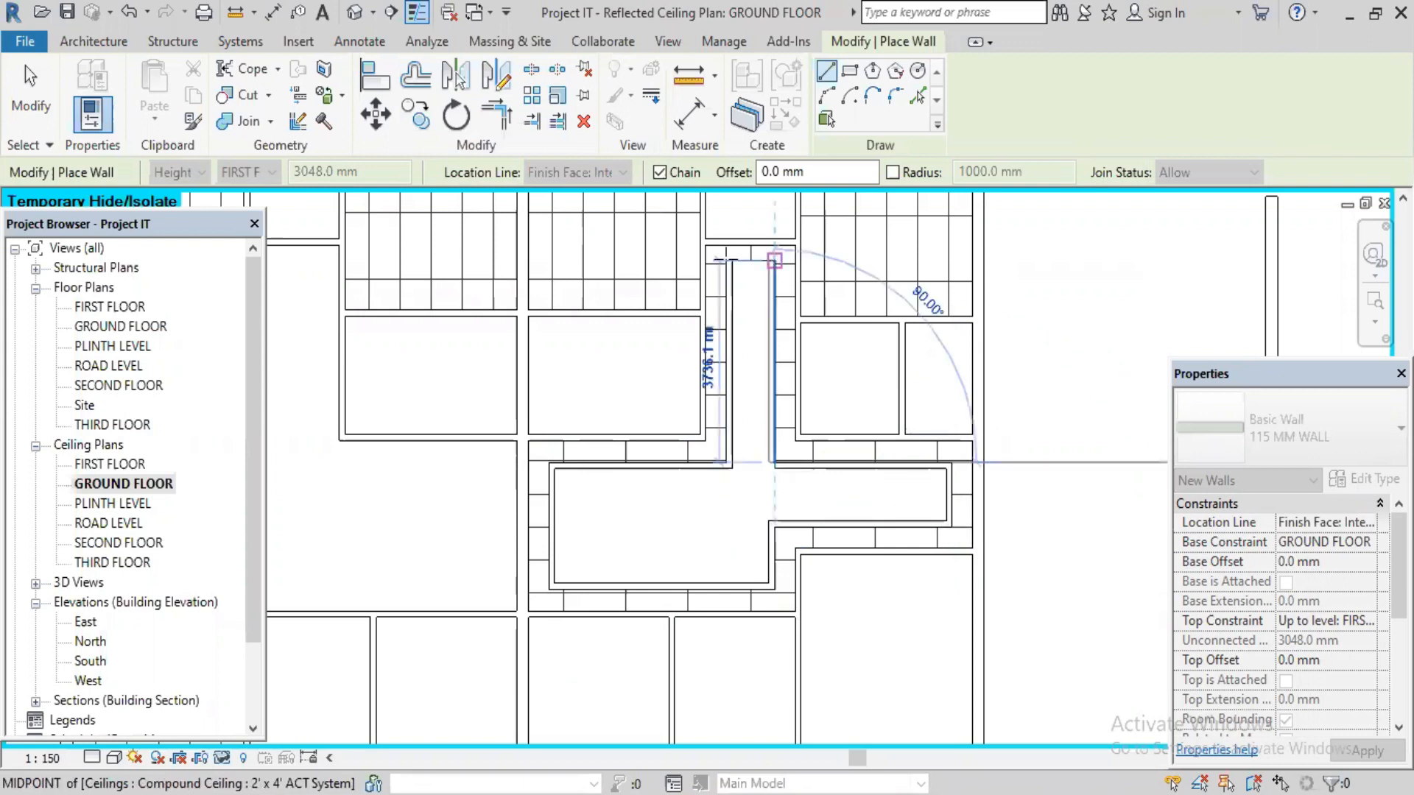
left_click(728, 261)
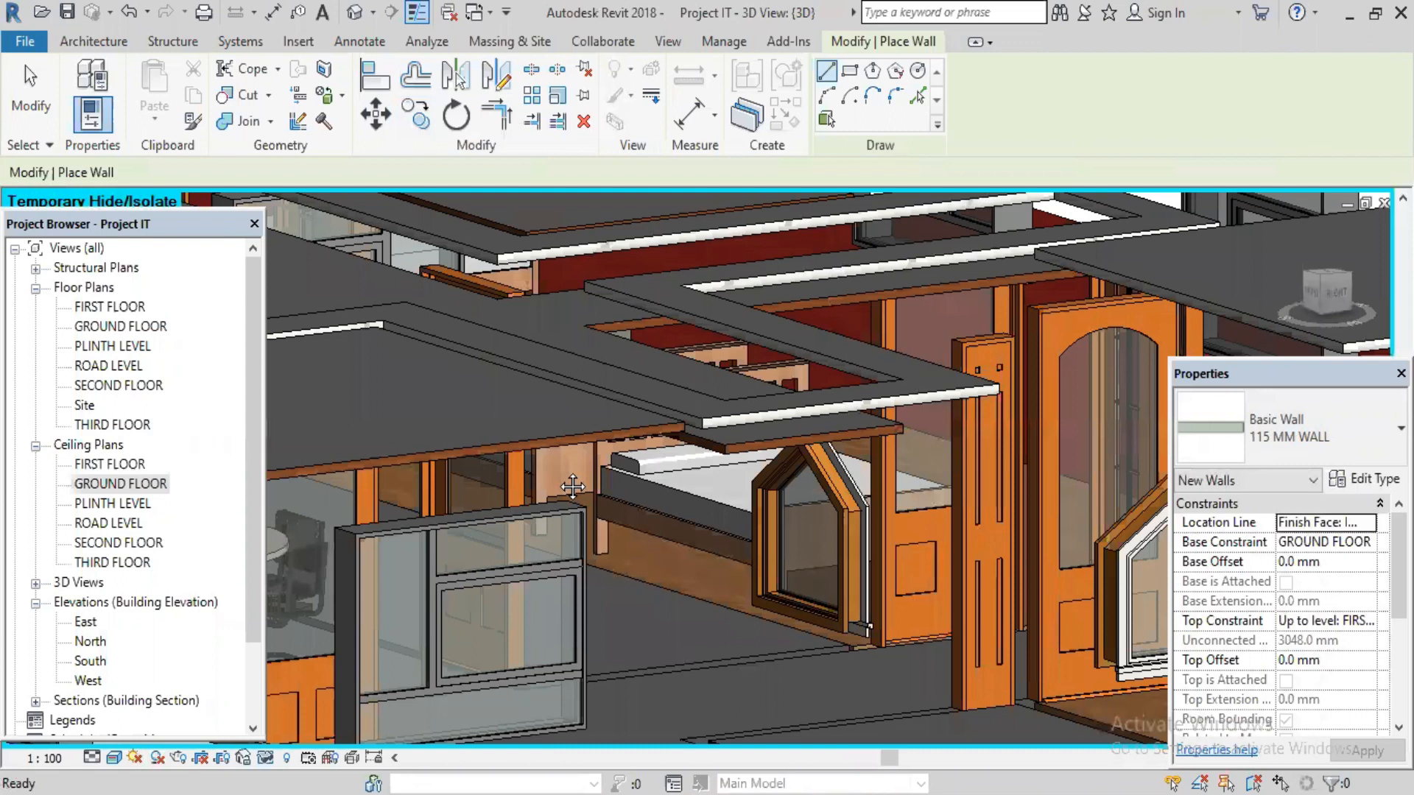
- Reset the temporary hide/isolate in the 3D view and leave the wall command
middle_click_drag(573, 486, 450, 585)
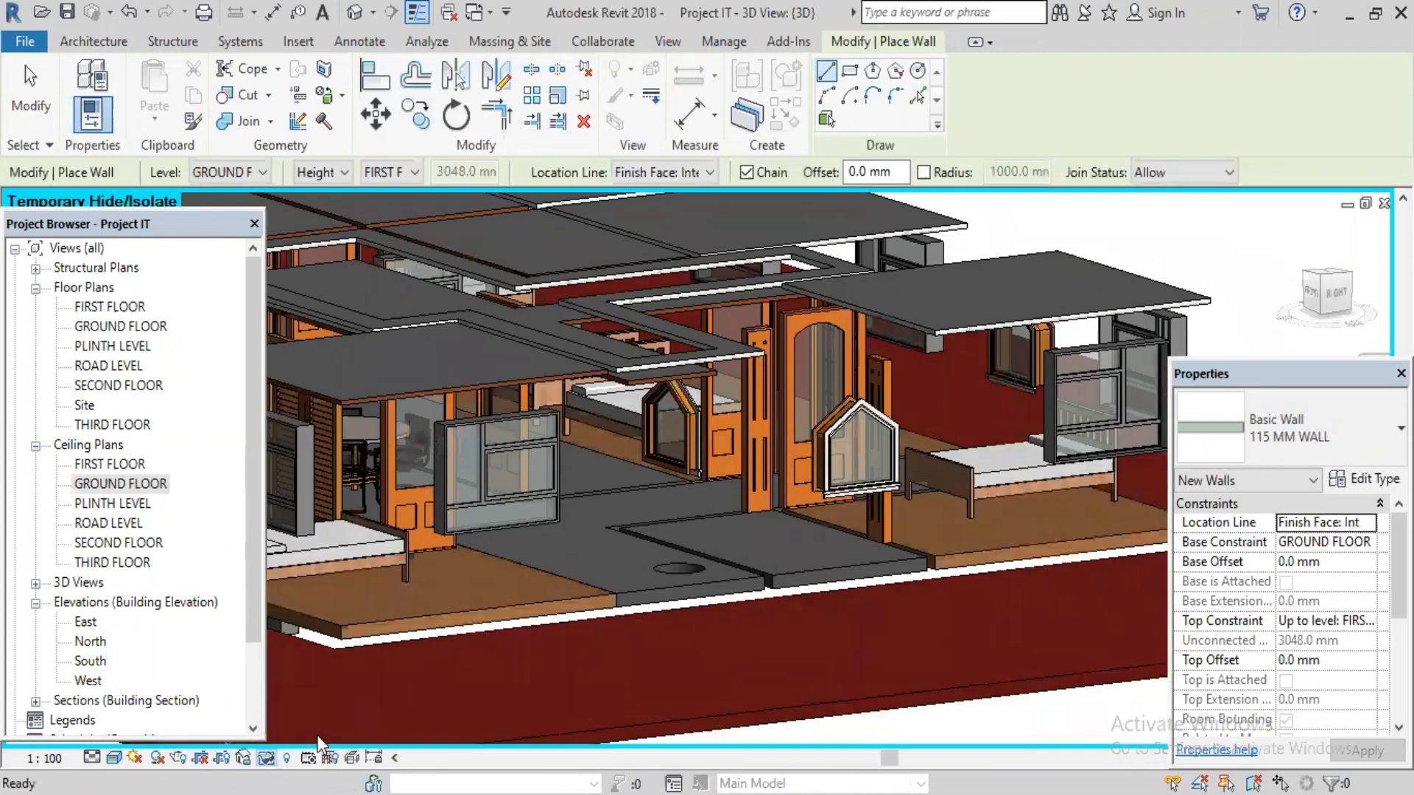
left_click(266, 758)
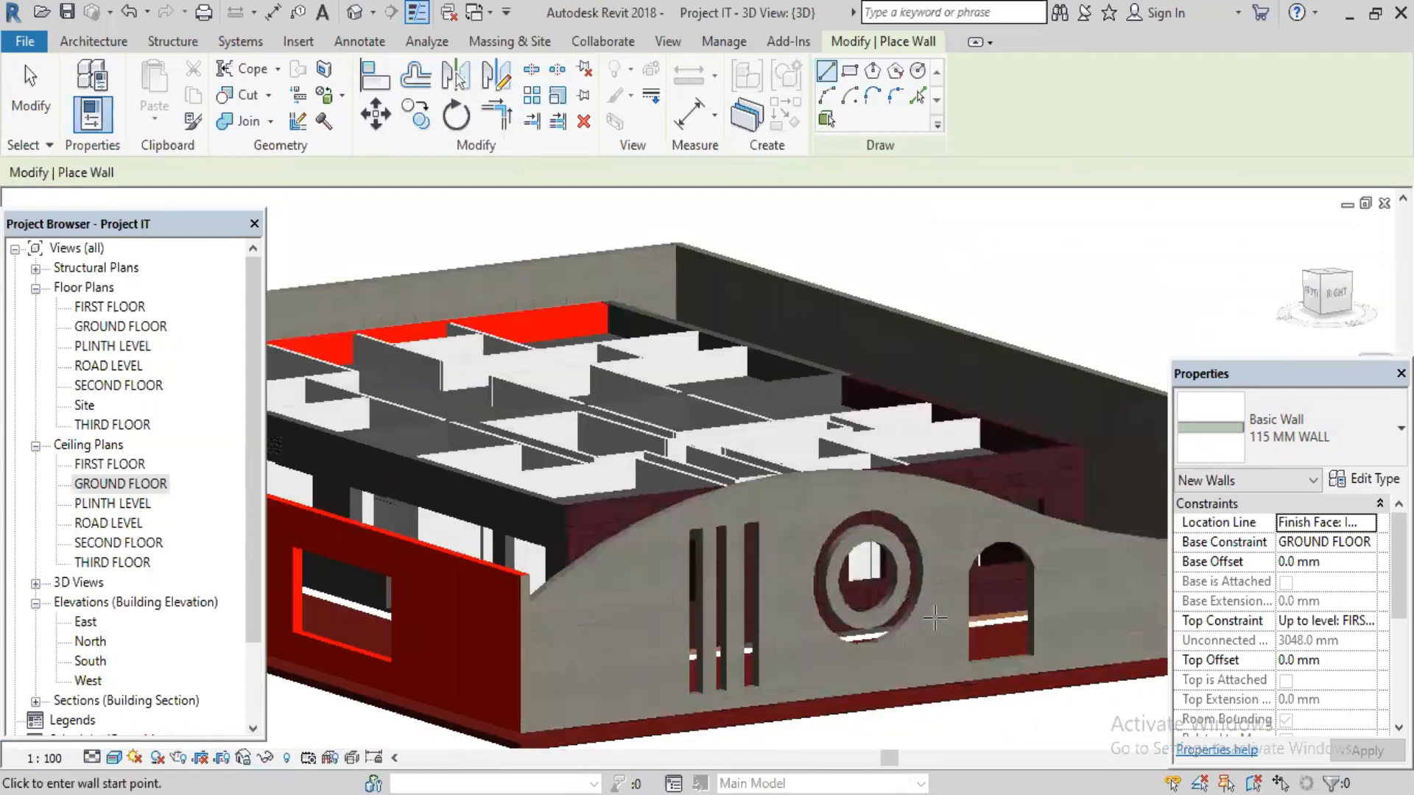
middle_click_drag(935, 618, 892, 768, "shift")
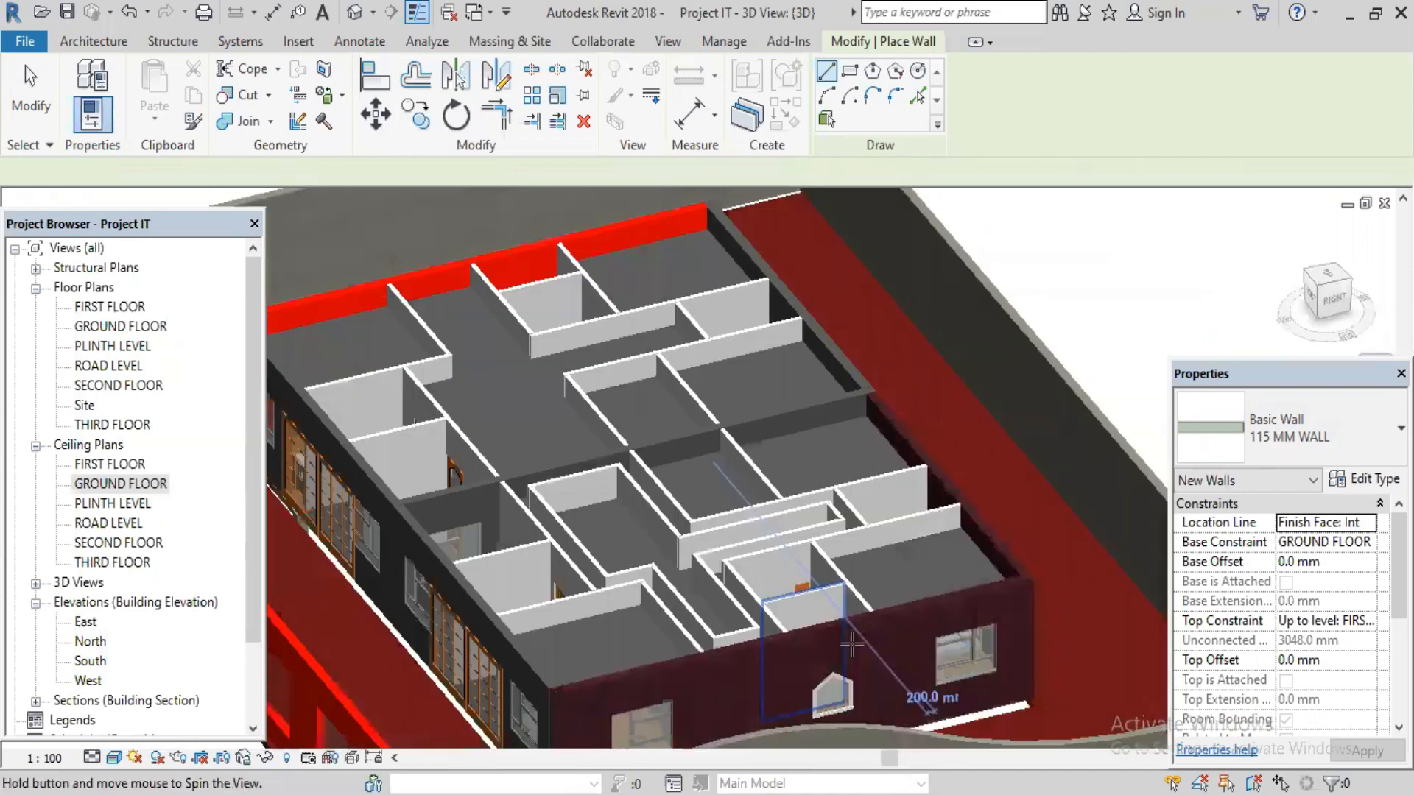
middle_click_drag(852, 647, 919, 487, "shift")
key("Escape")
- Temporarily hide the wall category using the 9" WALL selection and reset the temporary hiding
left_click(890, 665)
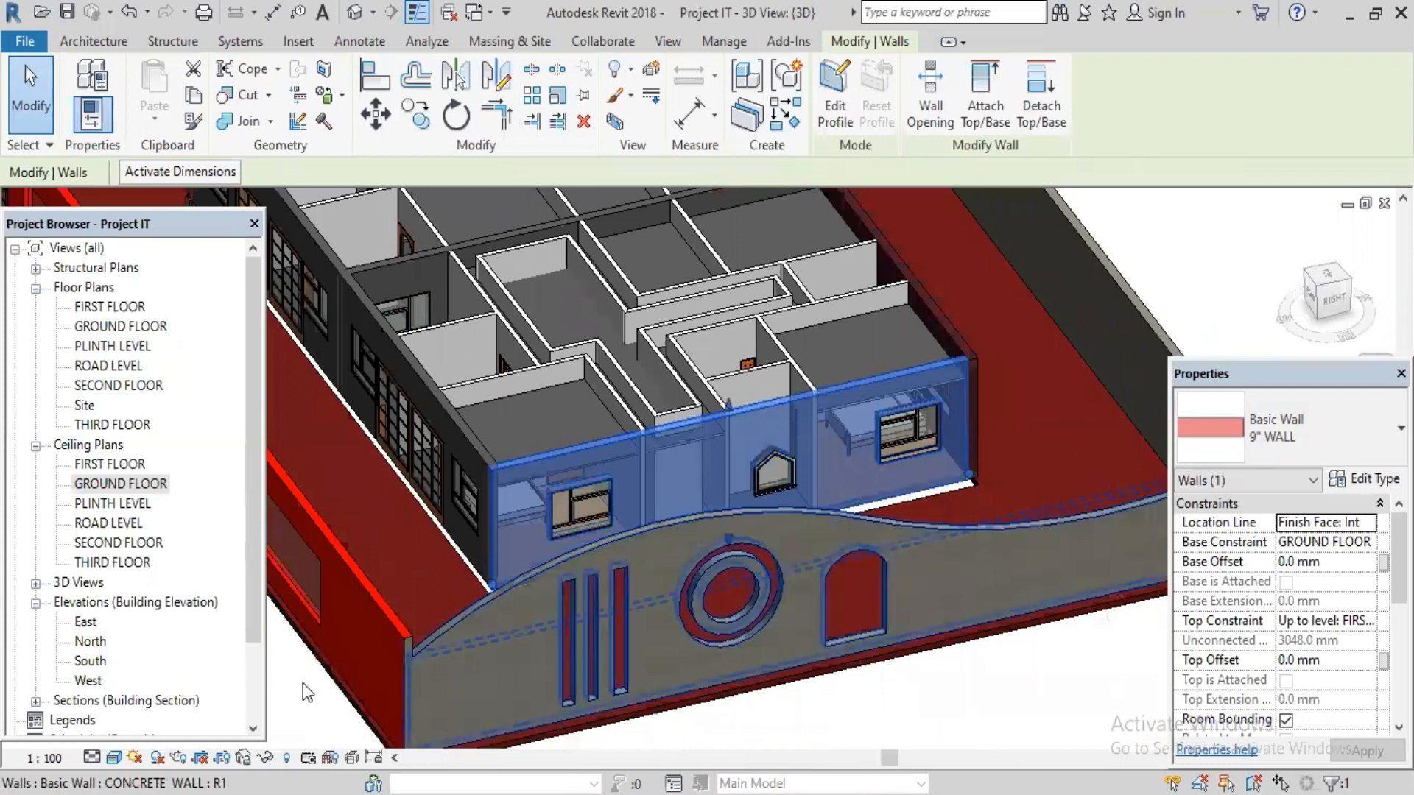
left_click(265, 757)
left_click(306, 660)
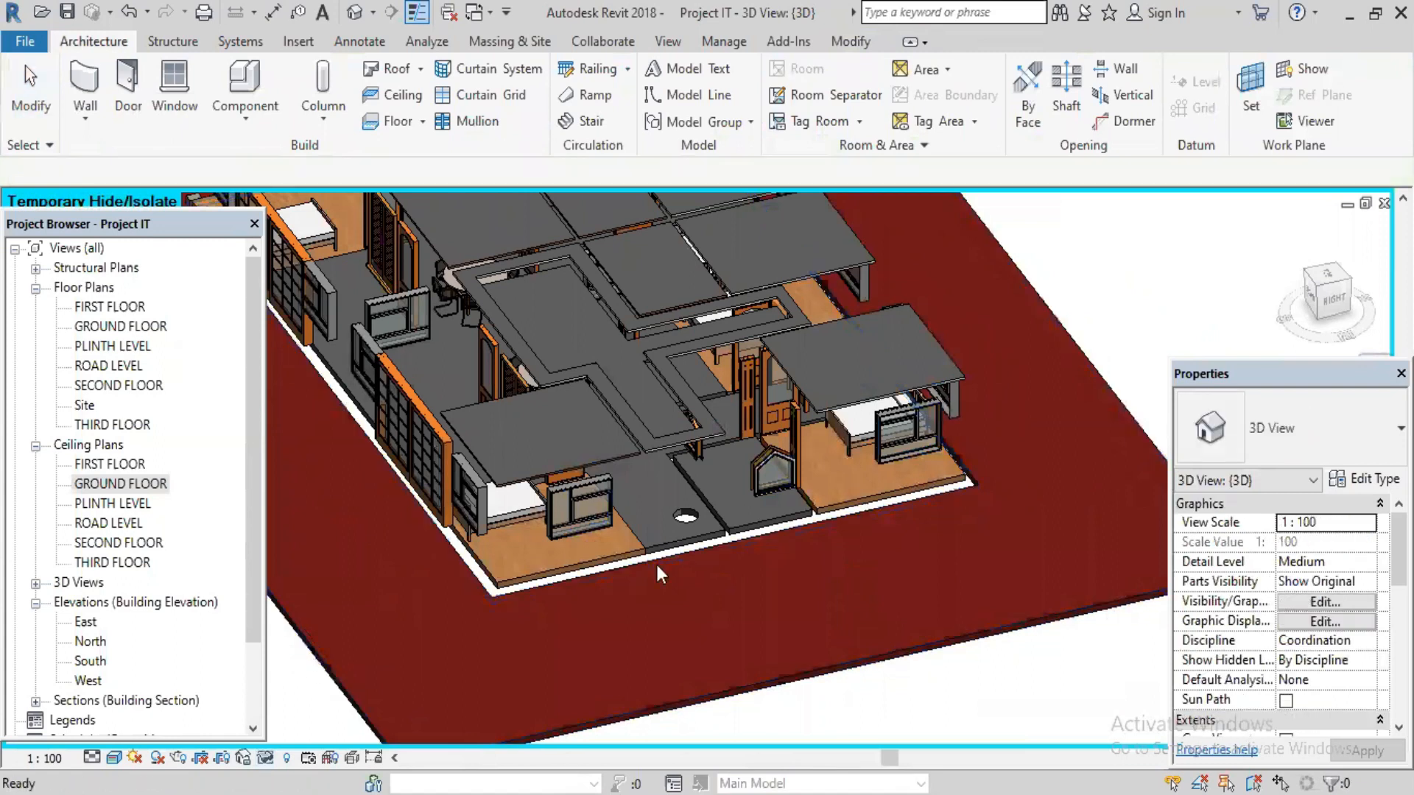
key("h")
key("r")
- Temporarily hide the building's front 9" WALL and the curved-top CONCRETE WALL in front of it as individual elements
left_click(688, 463)
left_click(266, 757)
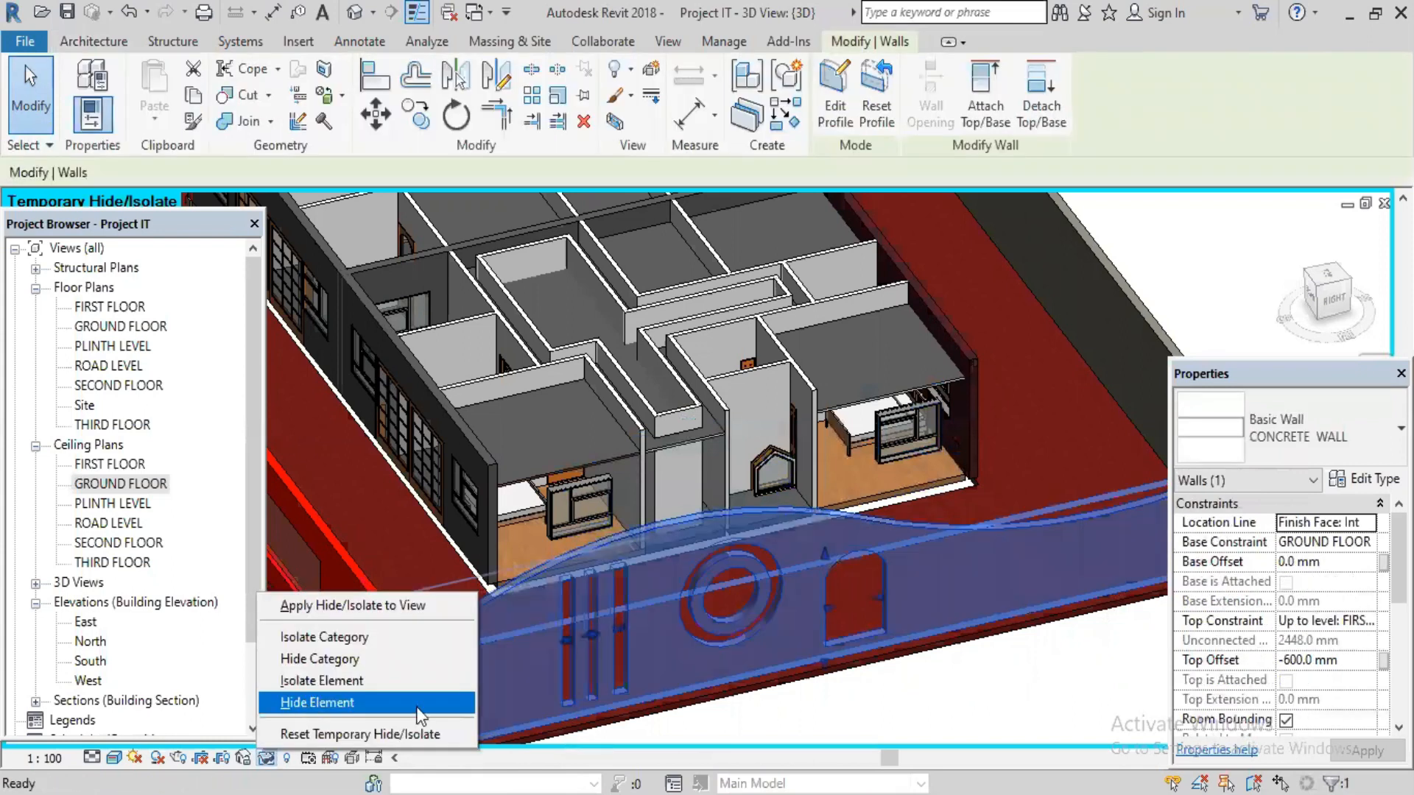
left_click(417, 705)
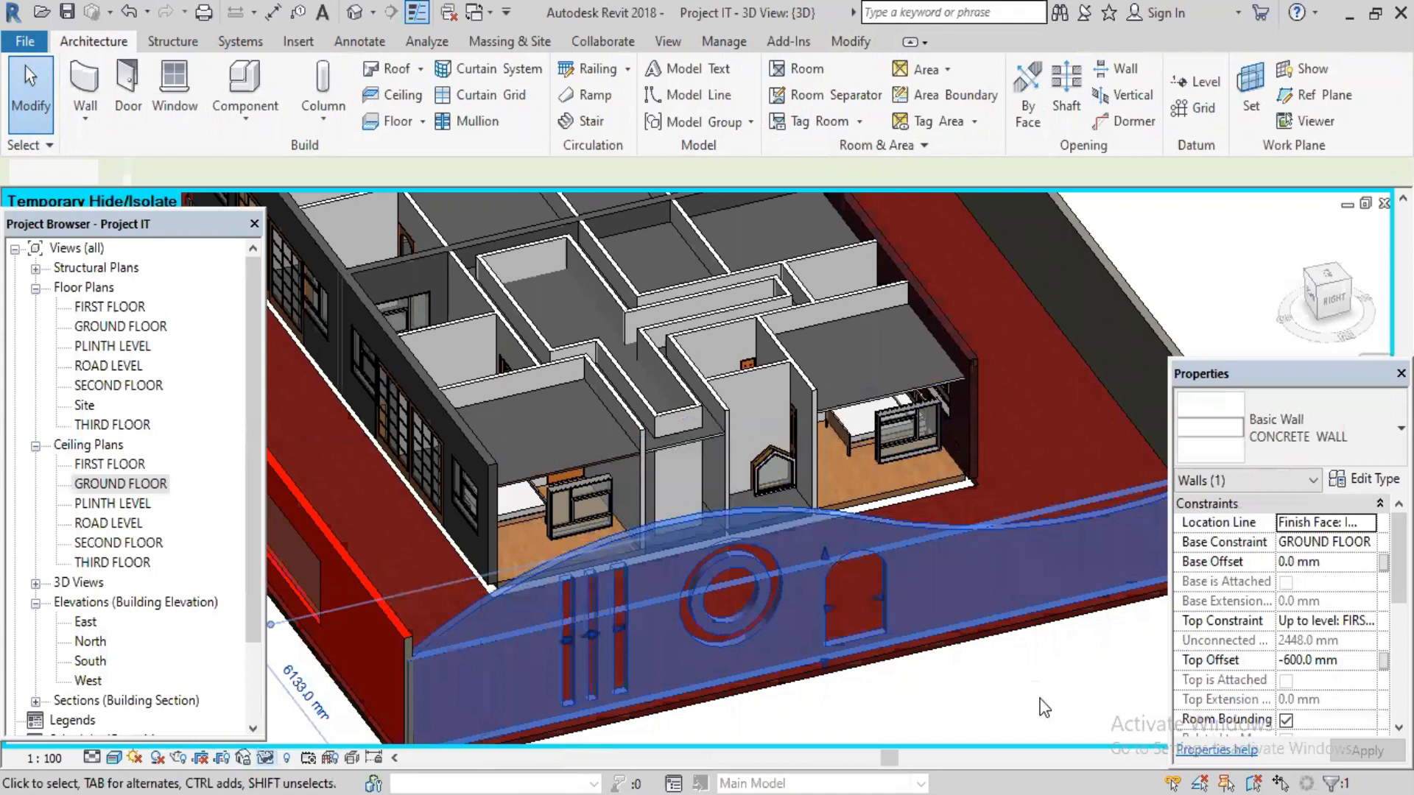
middle_click_drag(1044, 707, 975, 721)
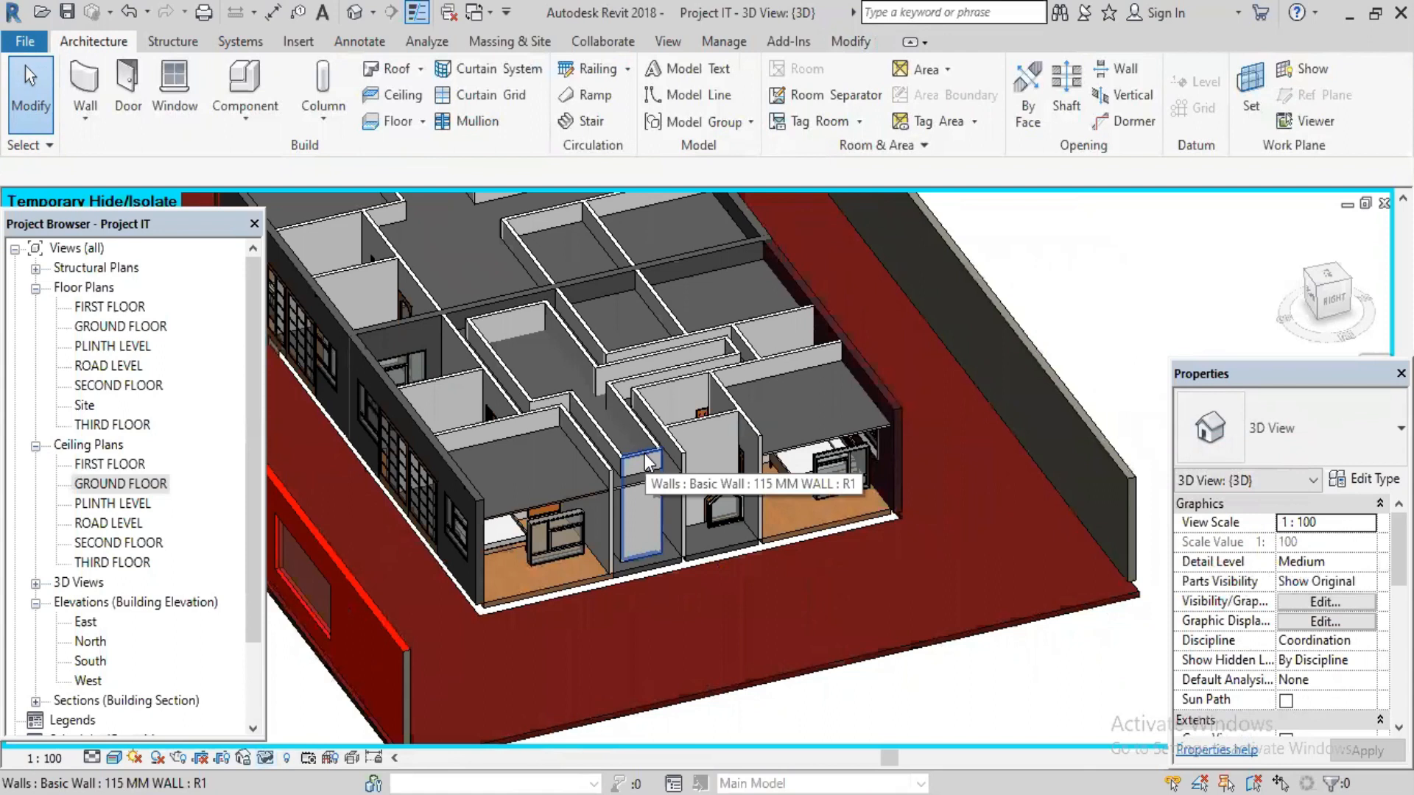
- Examine how the new 115 mm walls around the ceiling opening run between floor and ceiling in the 3D view
left_click(648, 462)
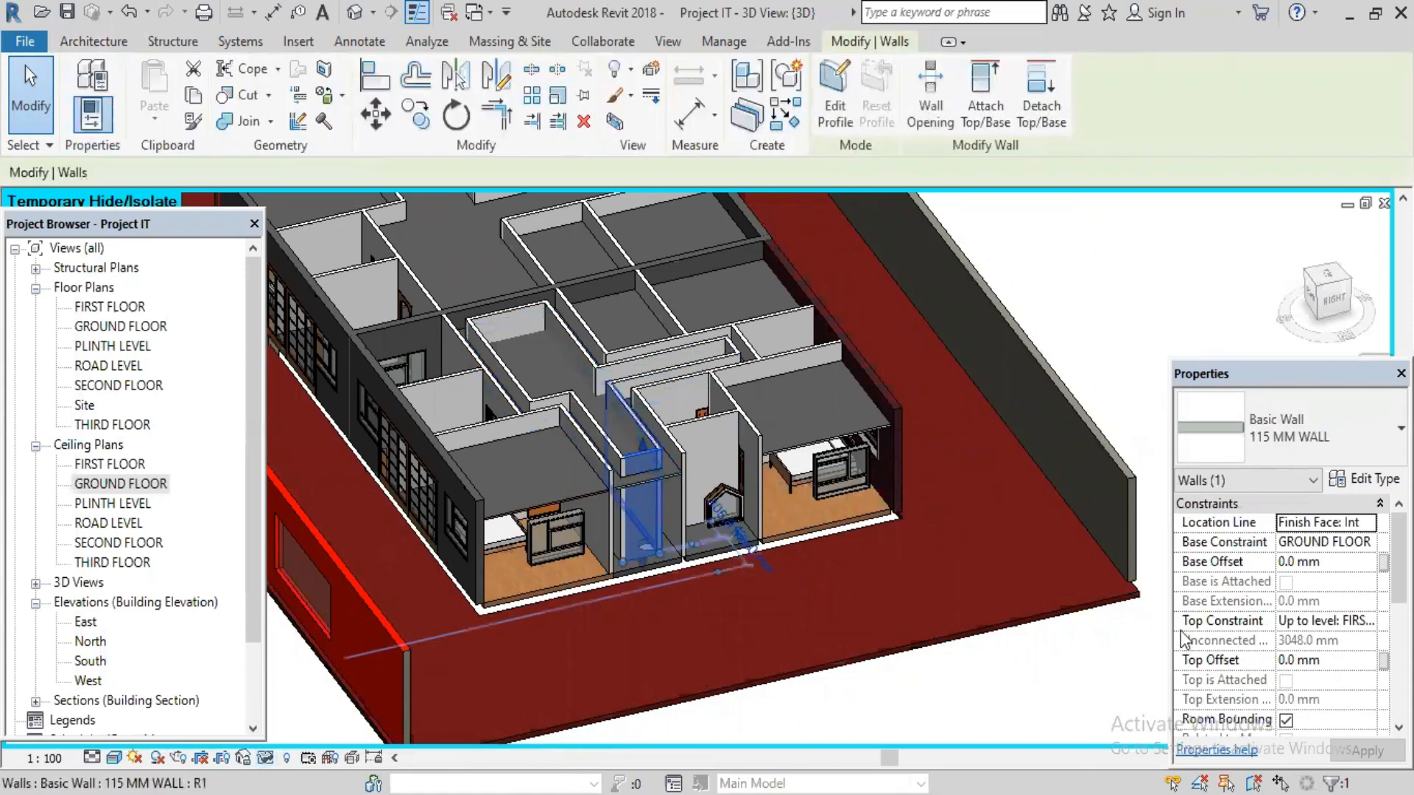
scroll(1128, 646, "up", 4)
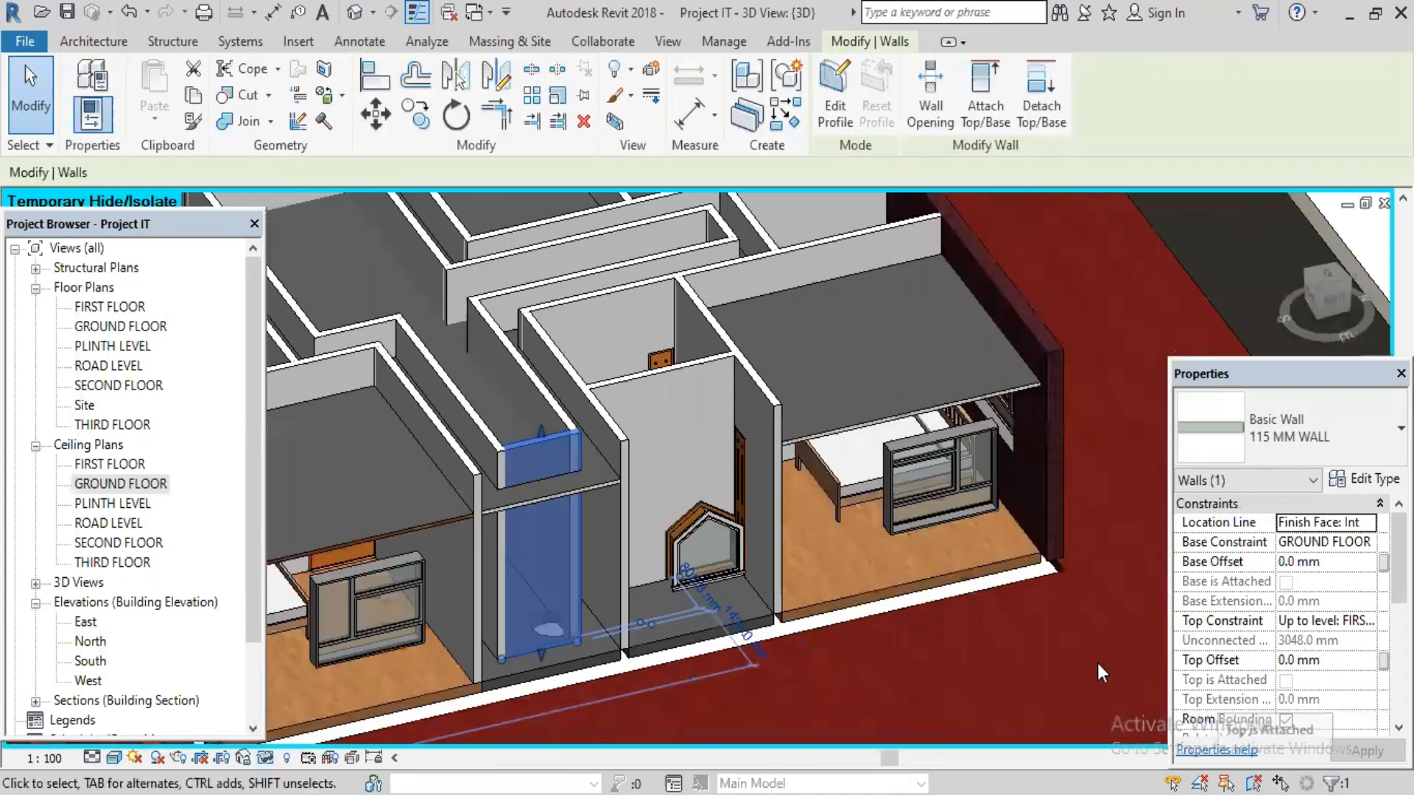
key("Escape")
middle_click_drag(943, 682, 925, 633, "shift")
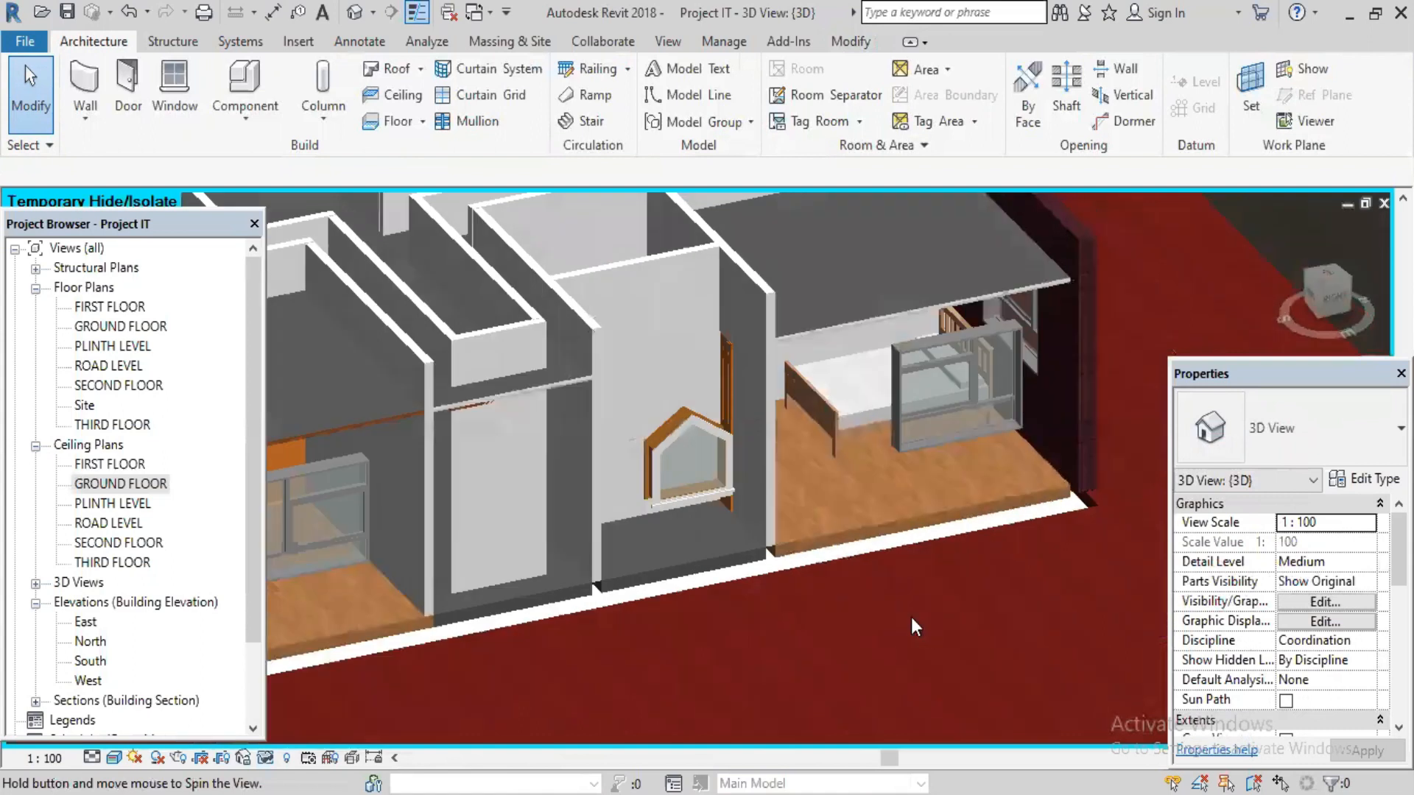
middle_click_drag(534, 412, 527, 390, "shift")
middle_click_drag(578, 468, 600, 535)
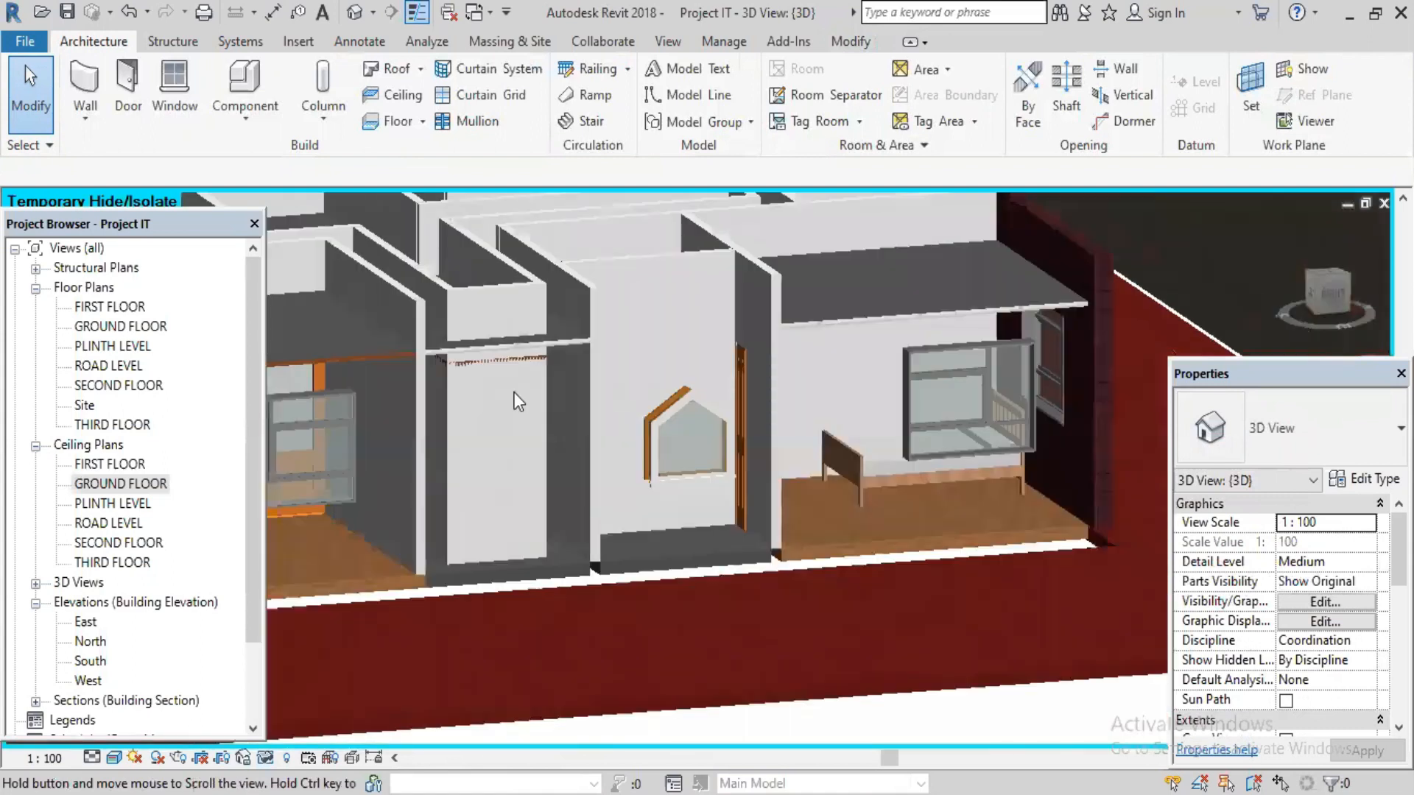
middle_click_drag(514, 391, 520, 312, "shift")
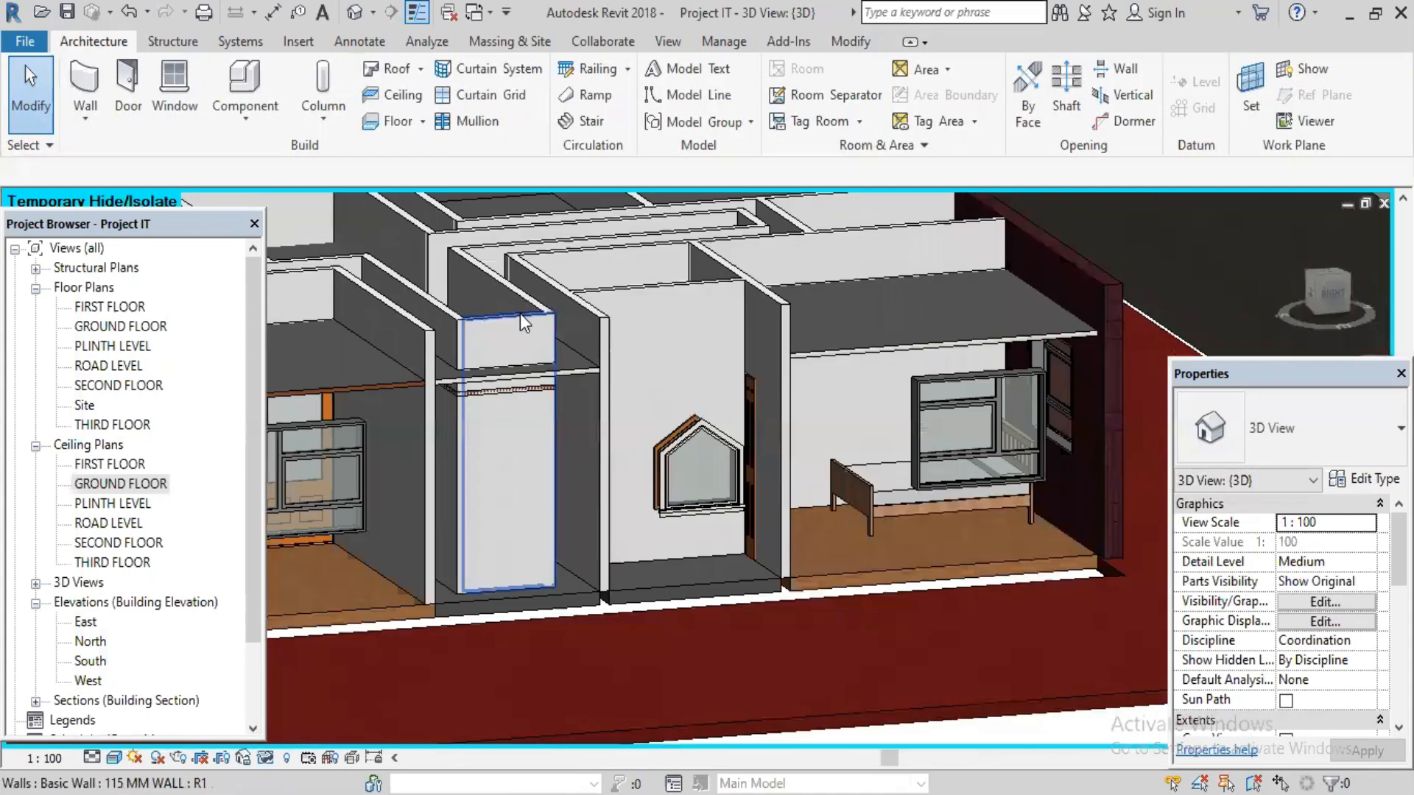
- Select all the new 115 mm walls around the ceiling opening and set their base offset to 2200 mm
left_click(553, 359)
mouse_move(616, 541)
middle_mouse_down("shift")
mouse_move(561, 533)
mouse_move(598, 557)
middle_mouse_up("shift")
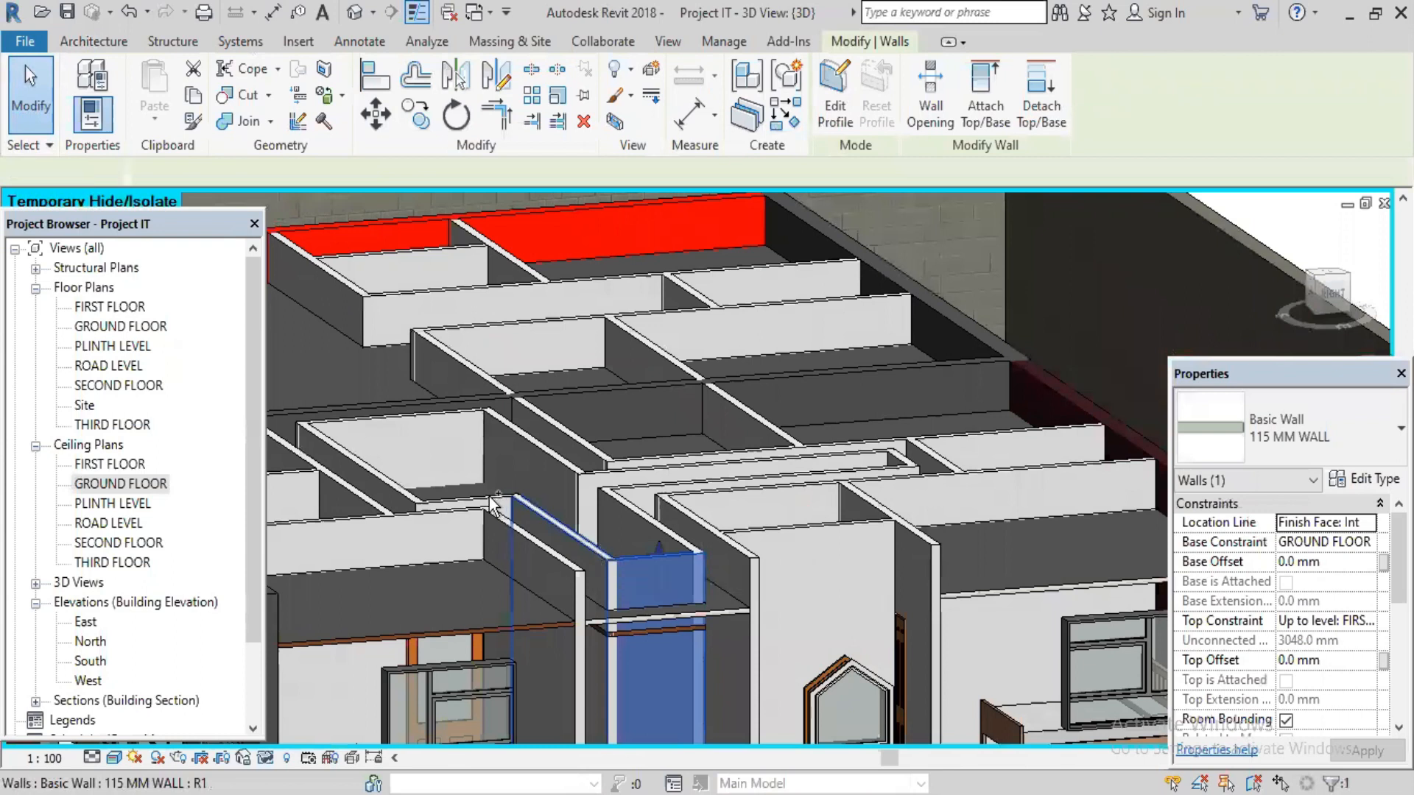
left_click(398, 496, "ctrl")
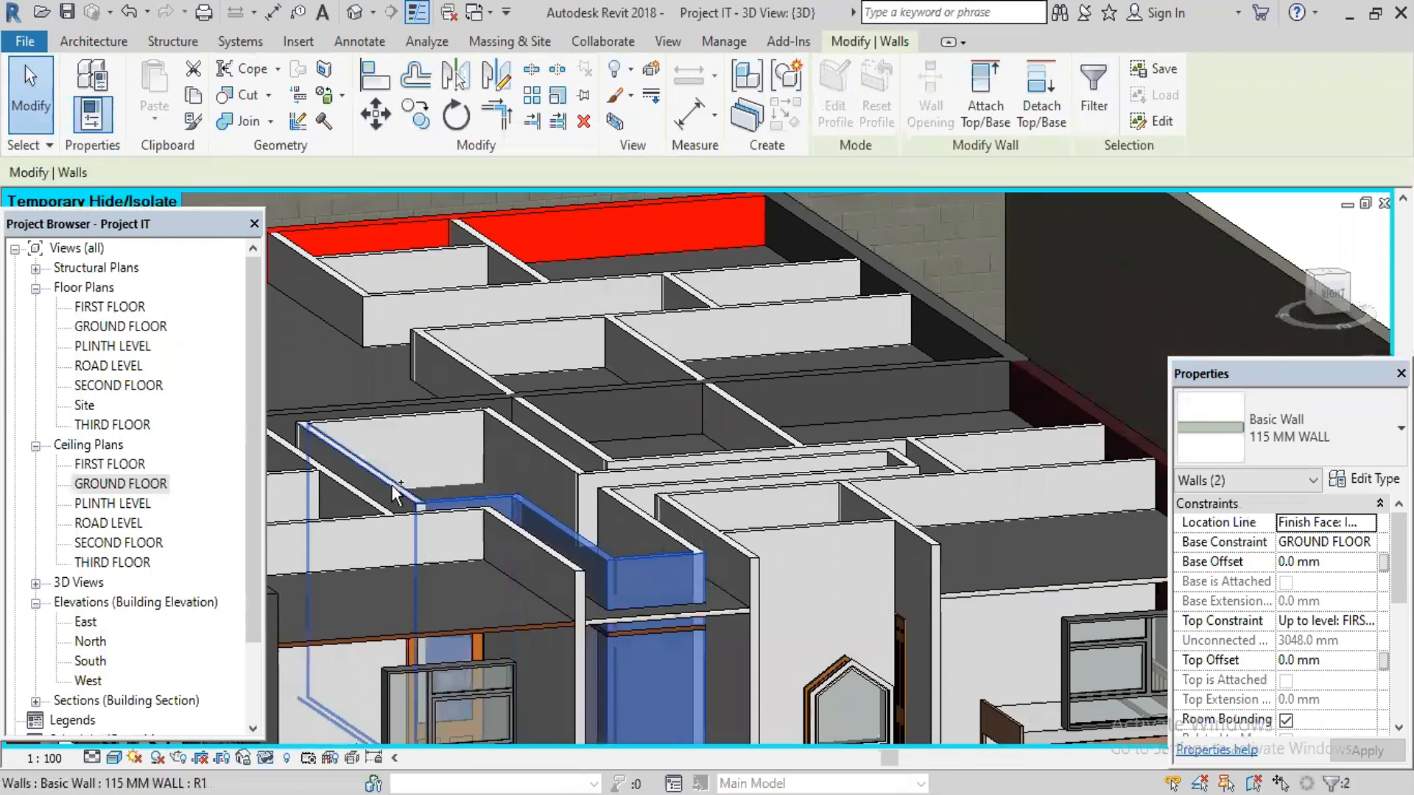
left_click(392, 488, "ctrl")
left_click(377, 417, "ctrl")
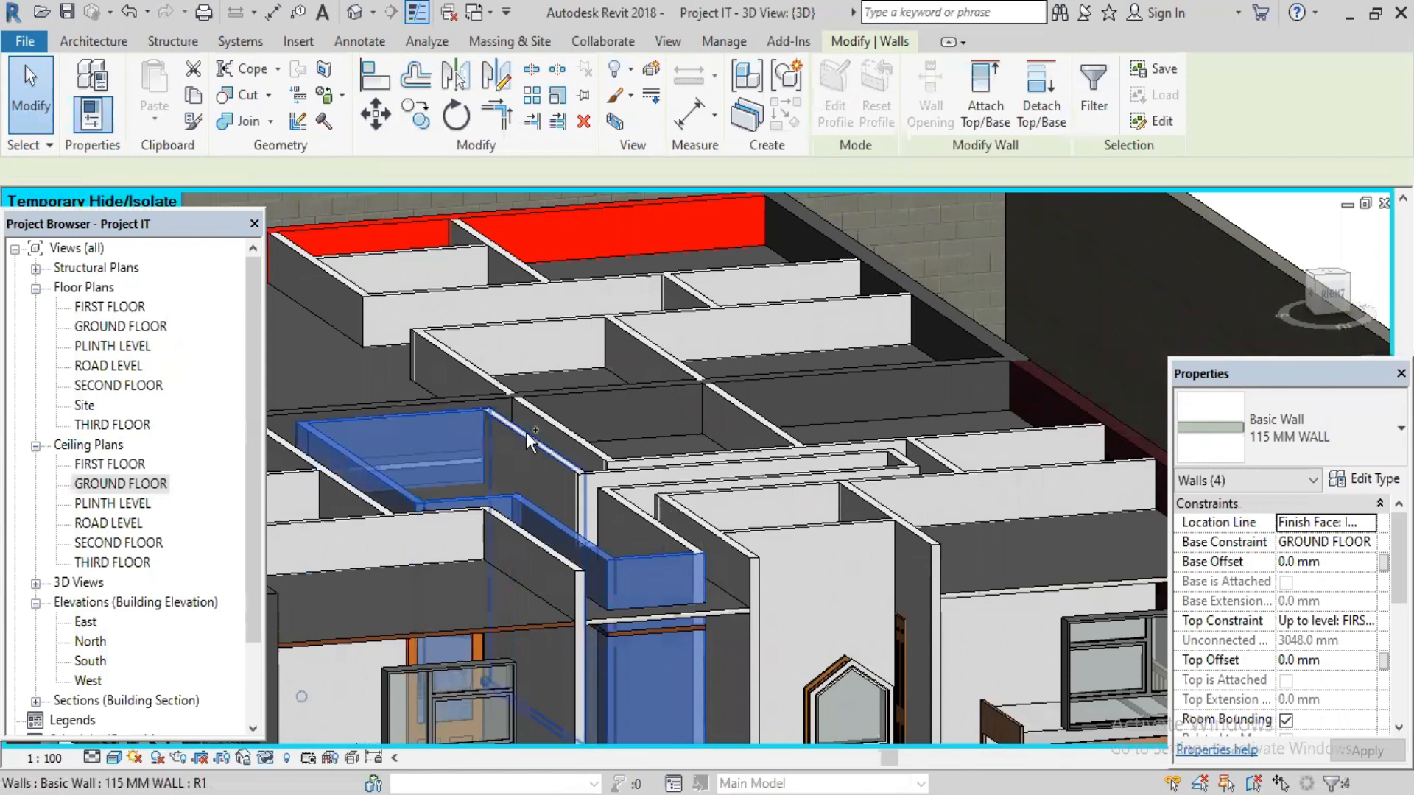
left_click(605, 472, "ctrl")
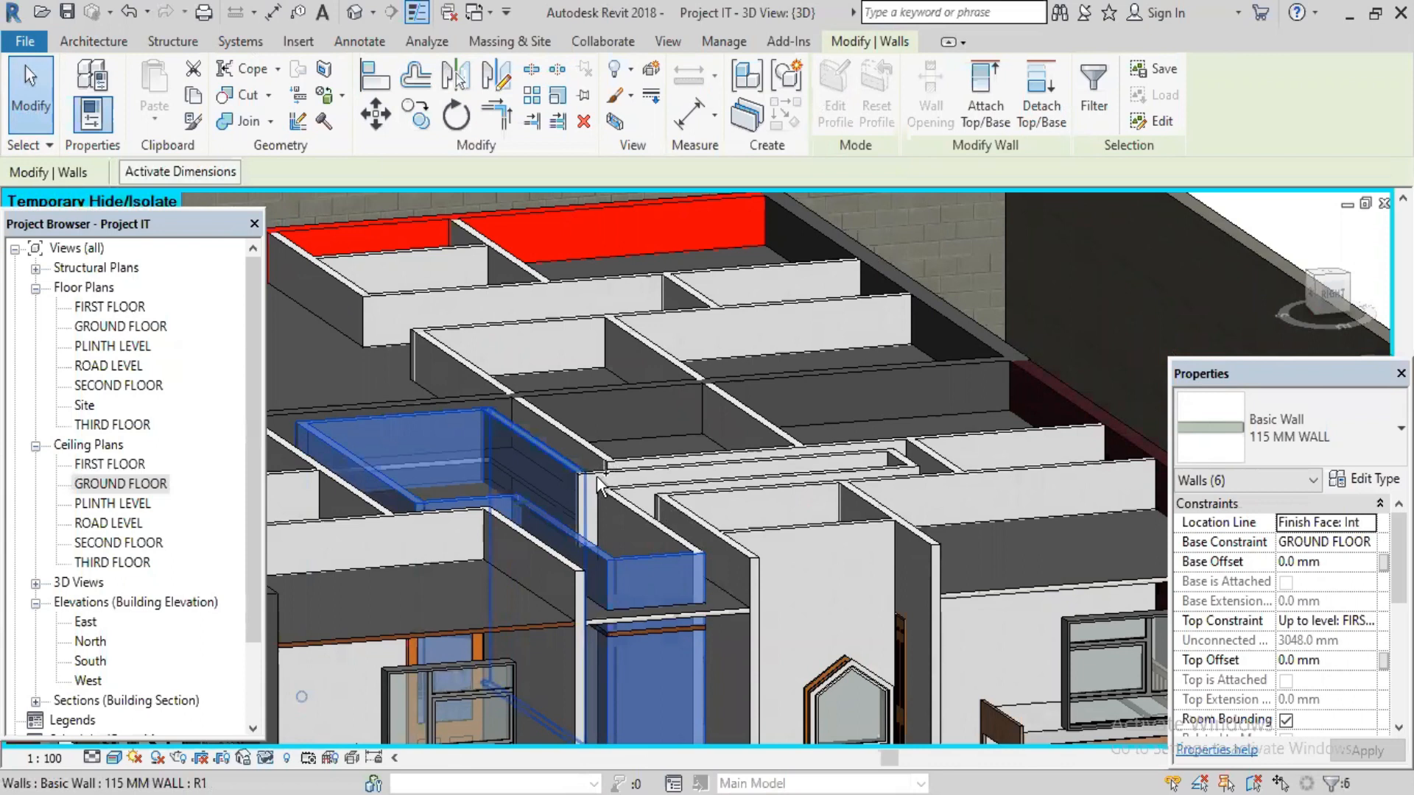
left_click(873, 459, "ctrl")
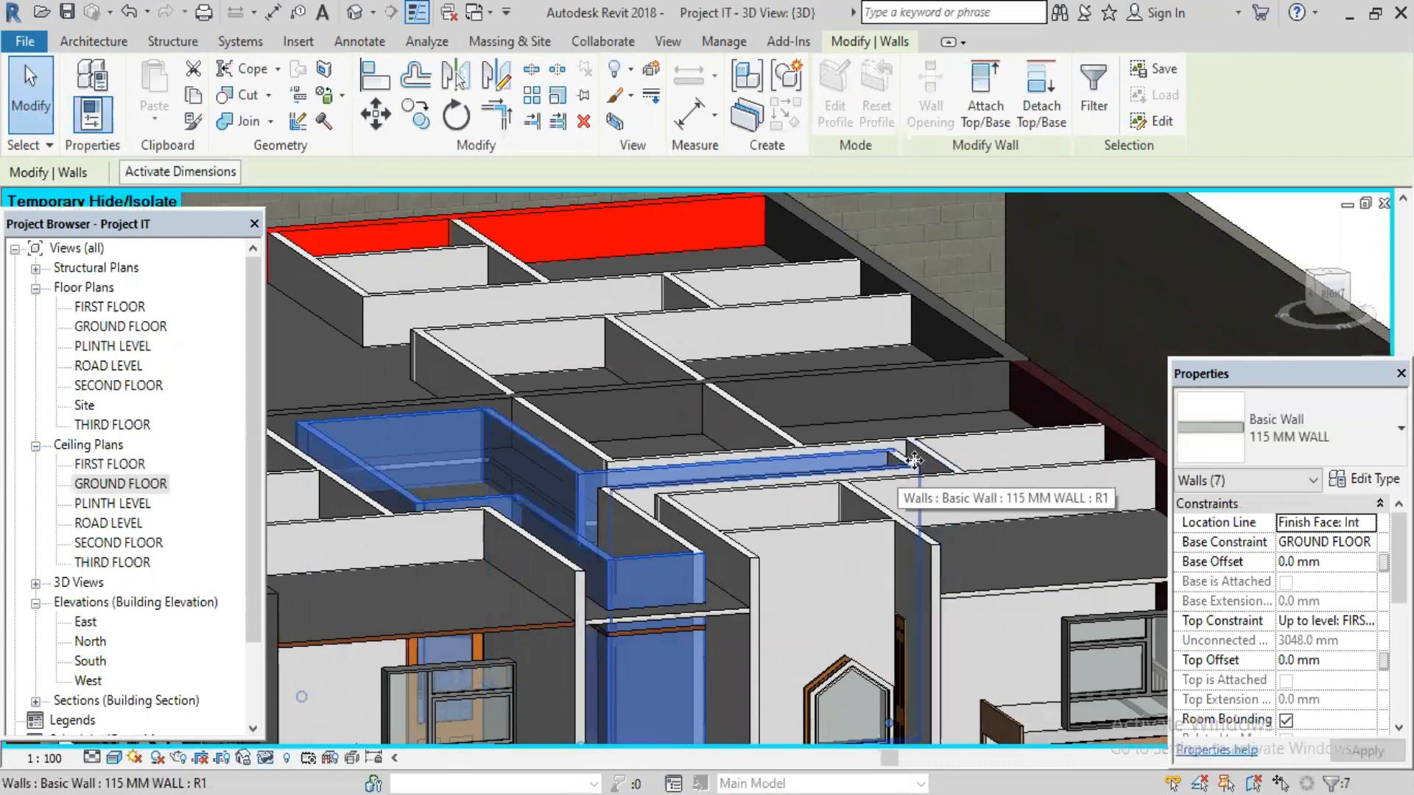
left_click(914, 461, "ctrl")
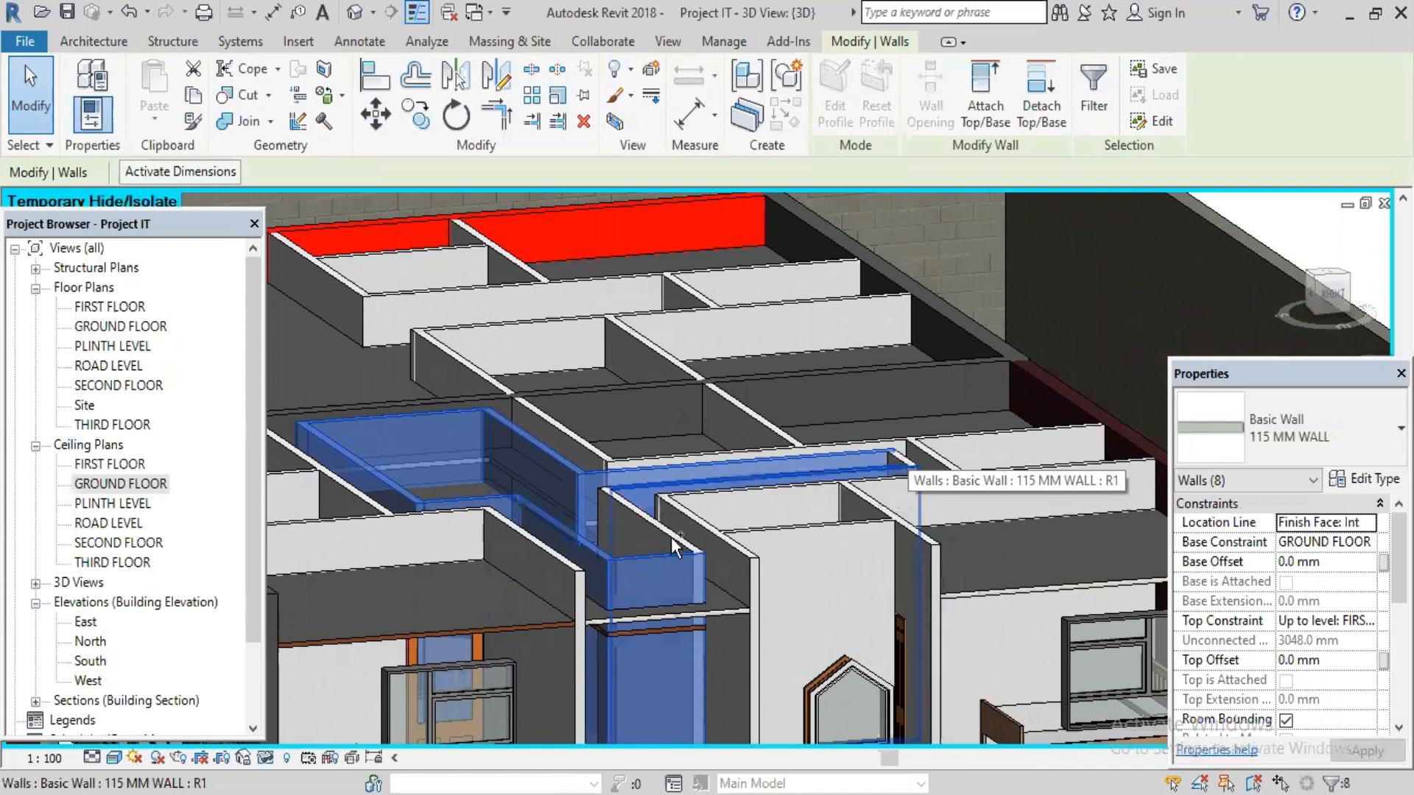
left_click(608, 521, "ctrl")
middle_click_drag(657, 530, 799, 617, "shift")
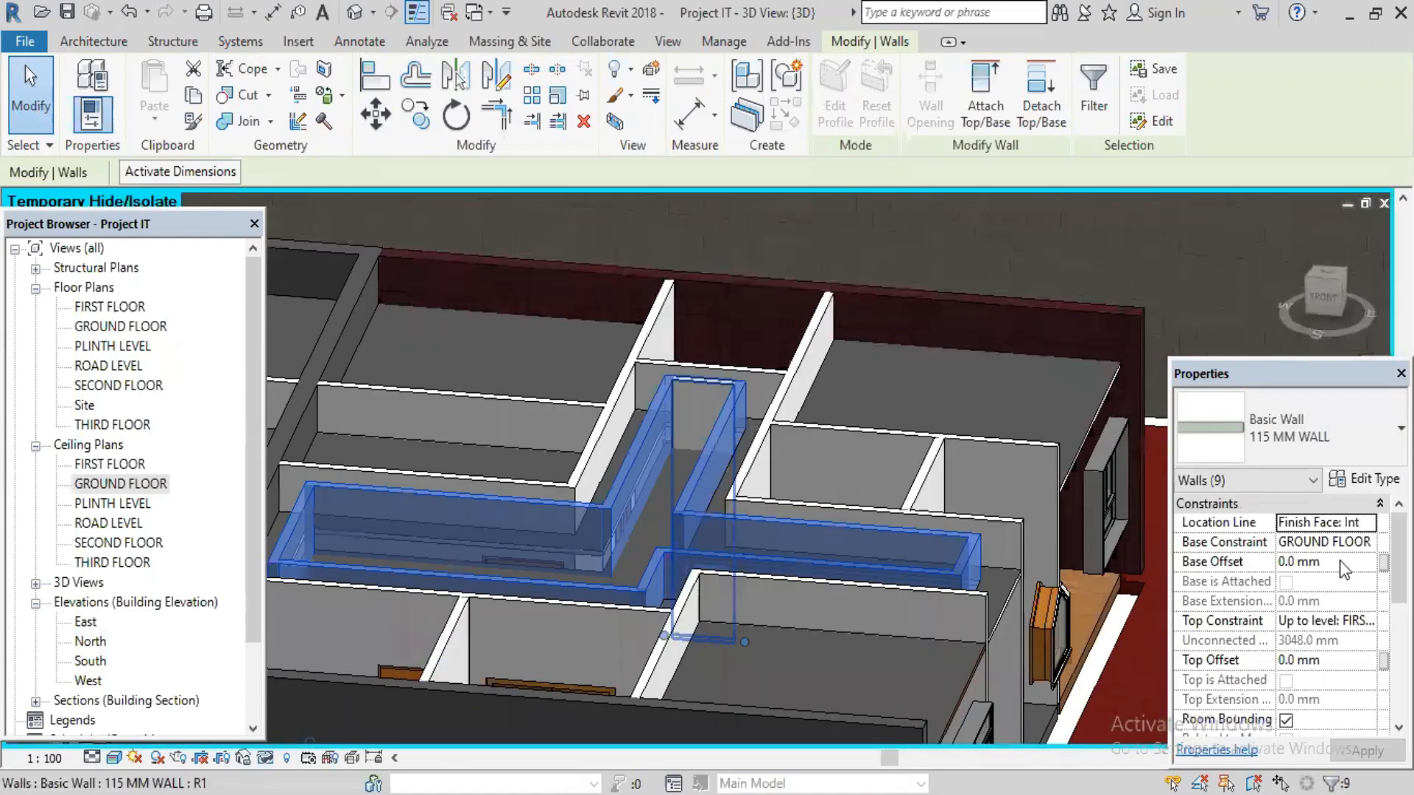
left_click(1342, 562)
type("2200")
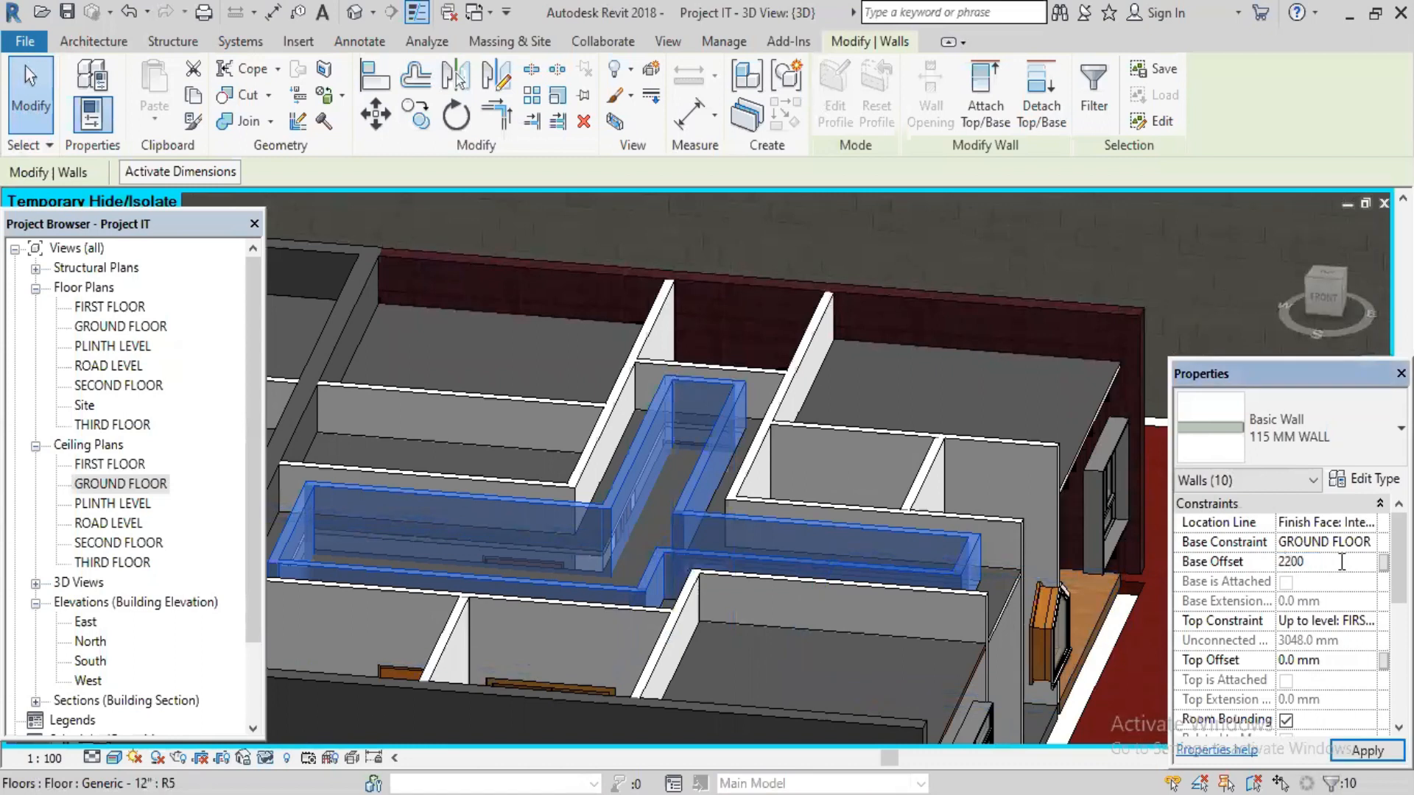
key("Return")
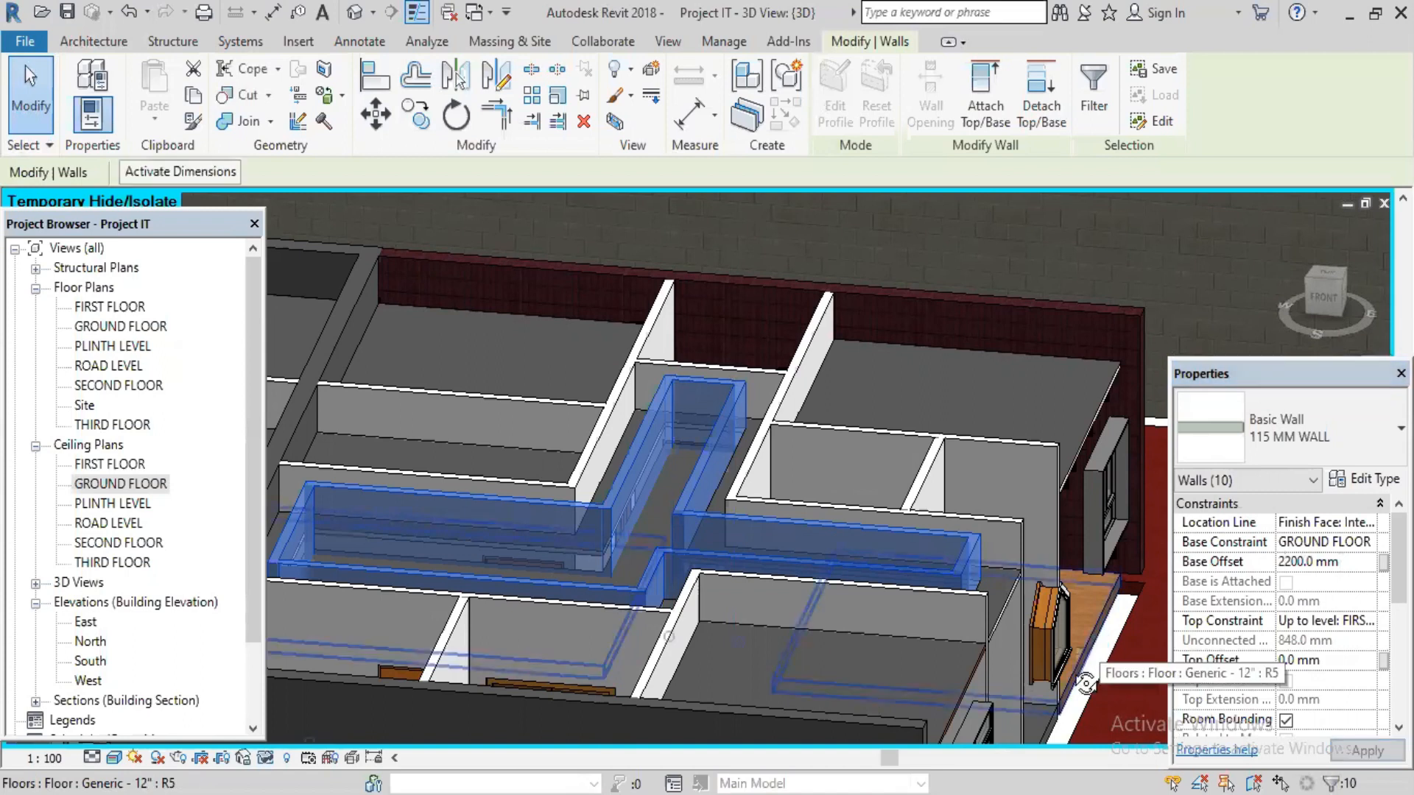
middle_click_drag(1086, 683, 858, 508, "shift")
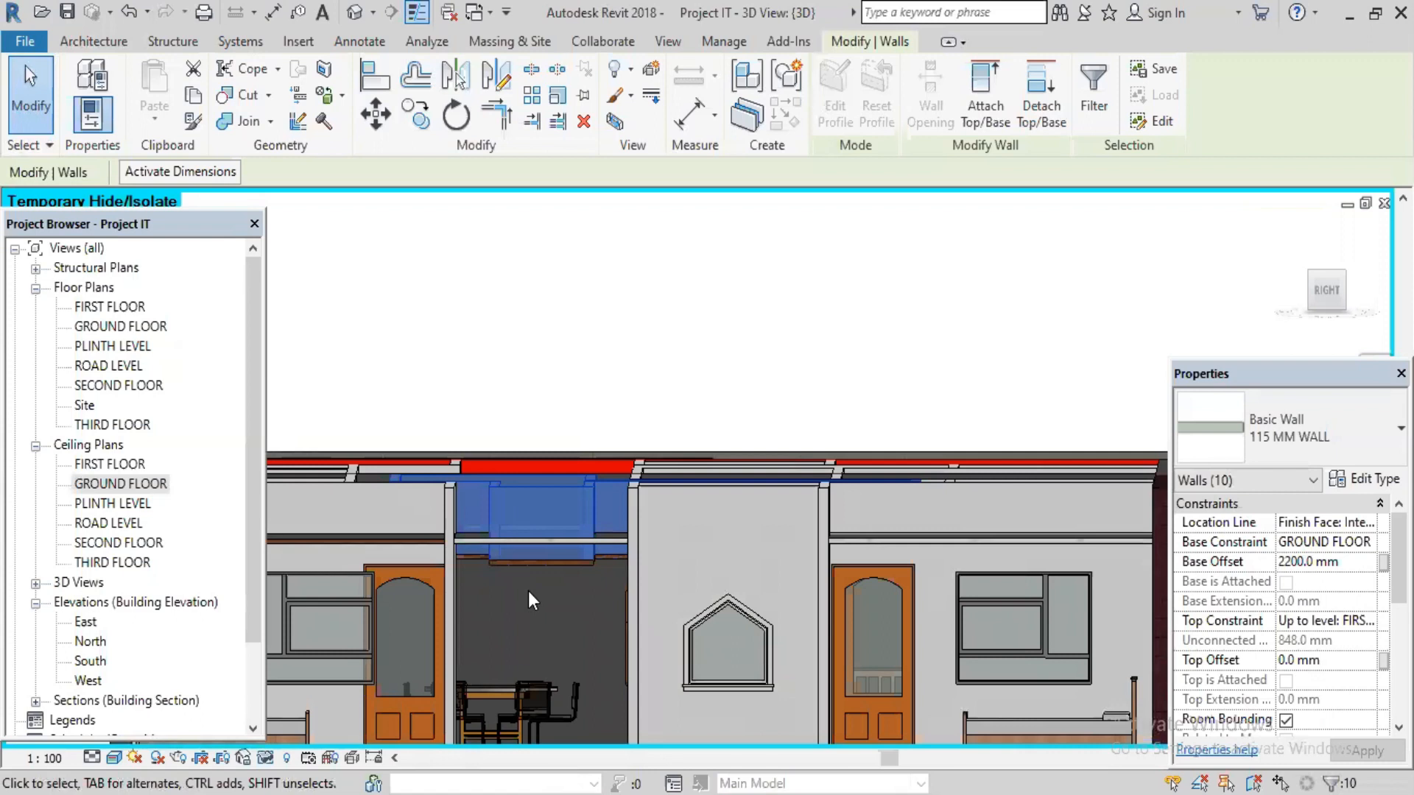
- Inspect the constraints of the full-height 115 mm room wall and the height offset of the 2' x 4' ACT System border ceiling
left_click(1339, 660)
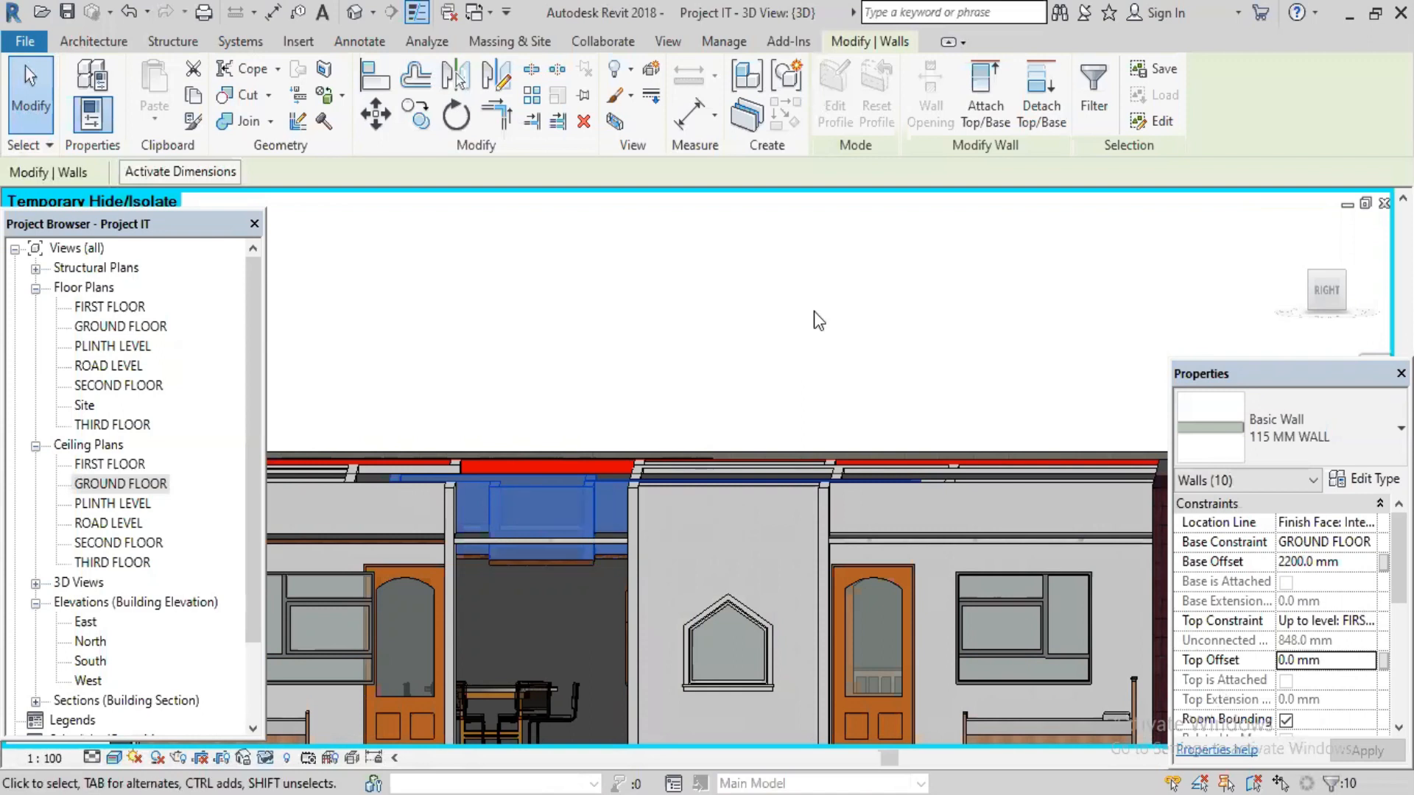
key("Escape")
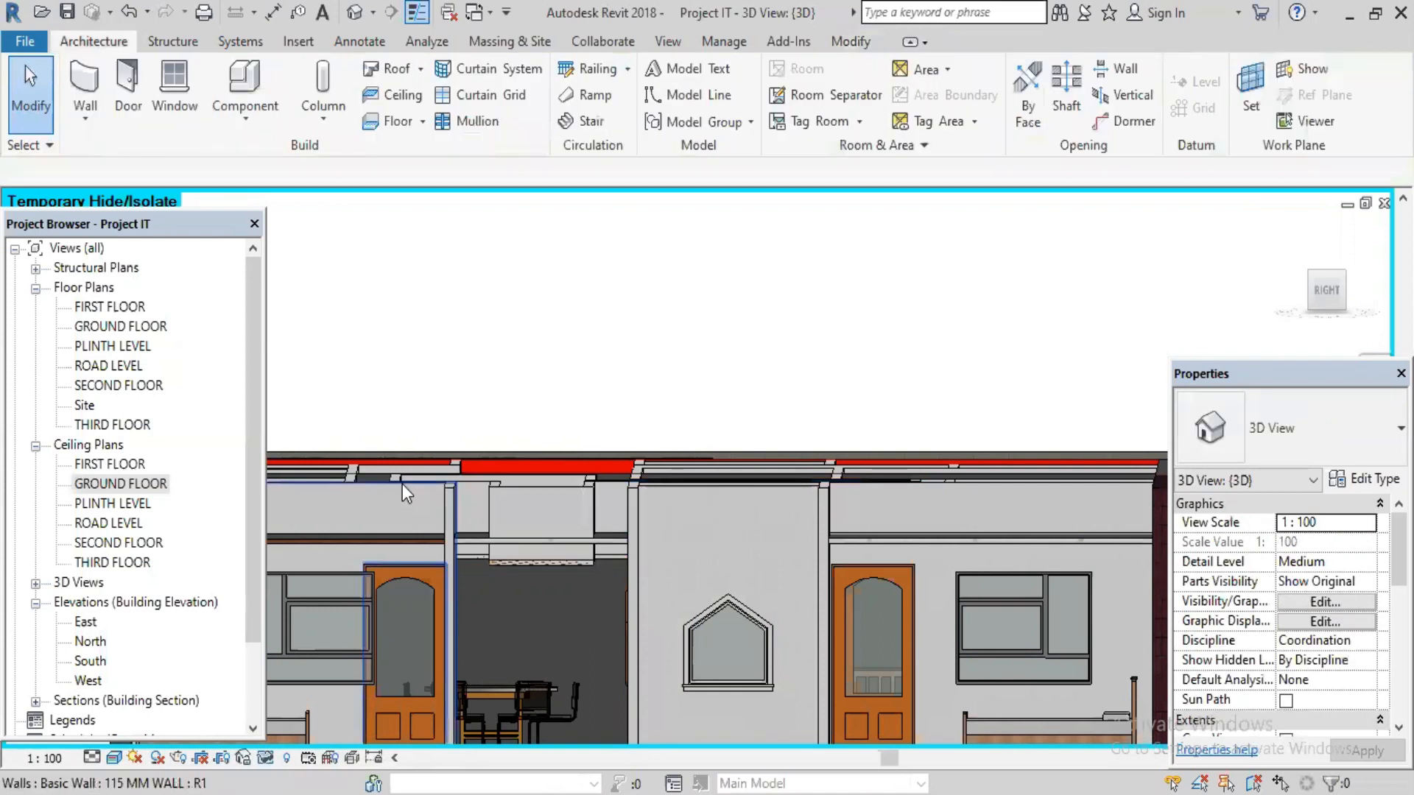
left_click(402, 483)
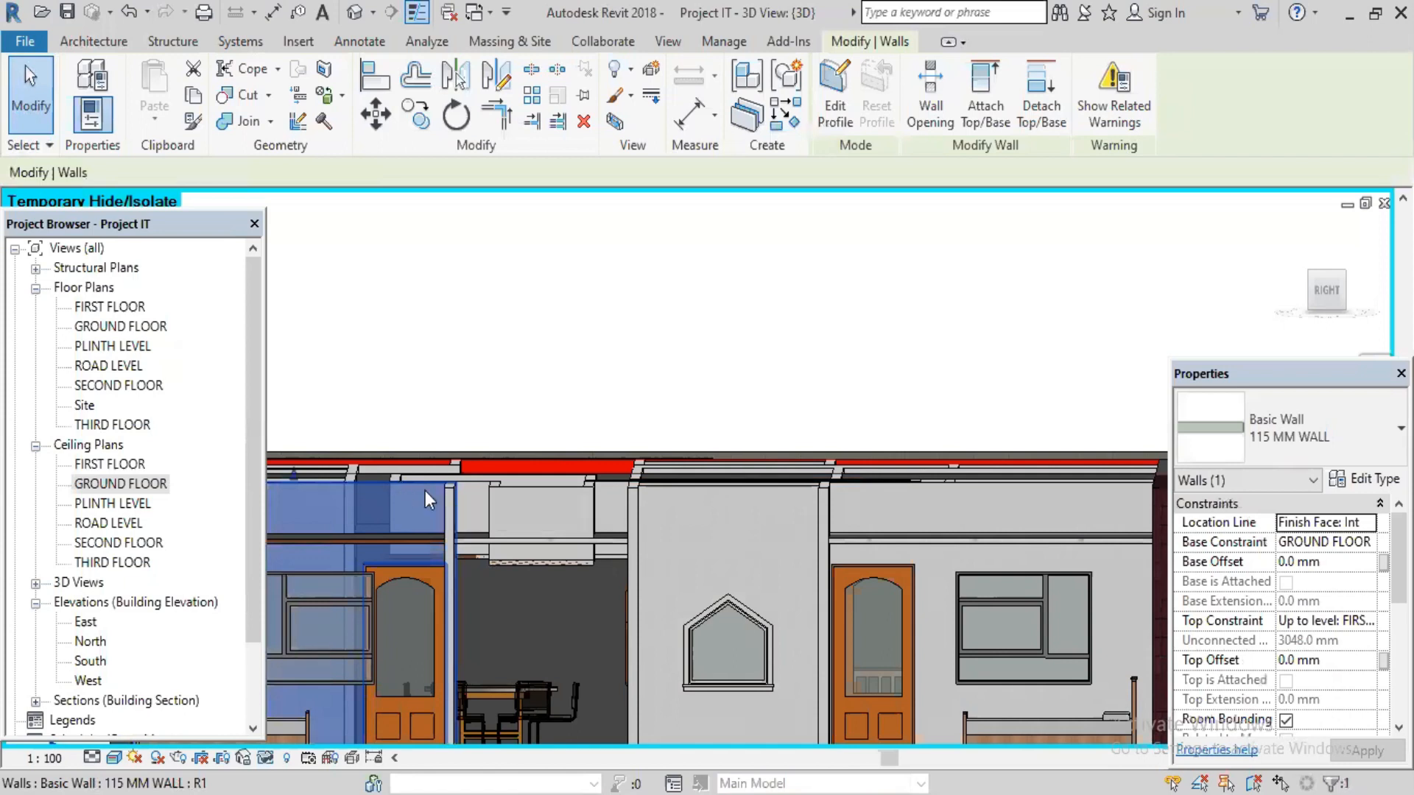
scroll(661, 306, "down", 1)
scroll(675, 302, "down", 3)
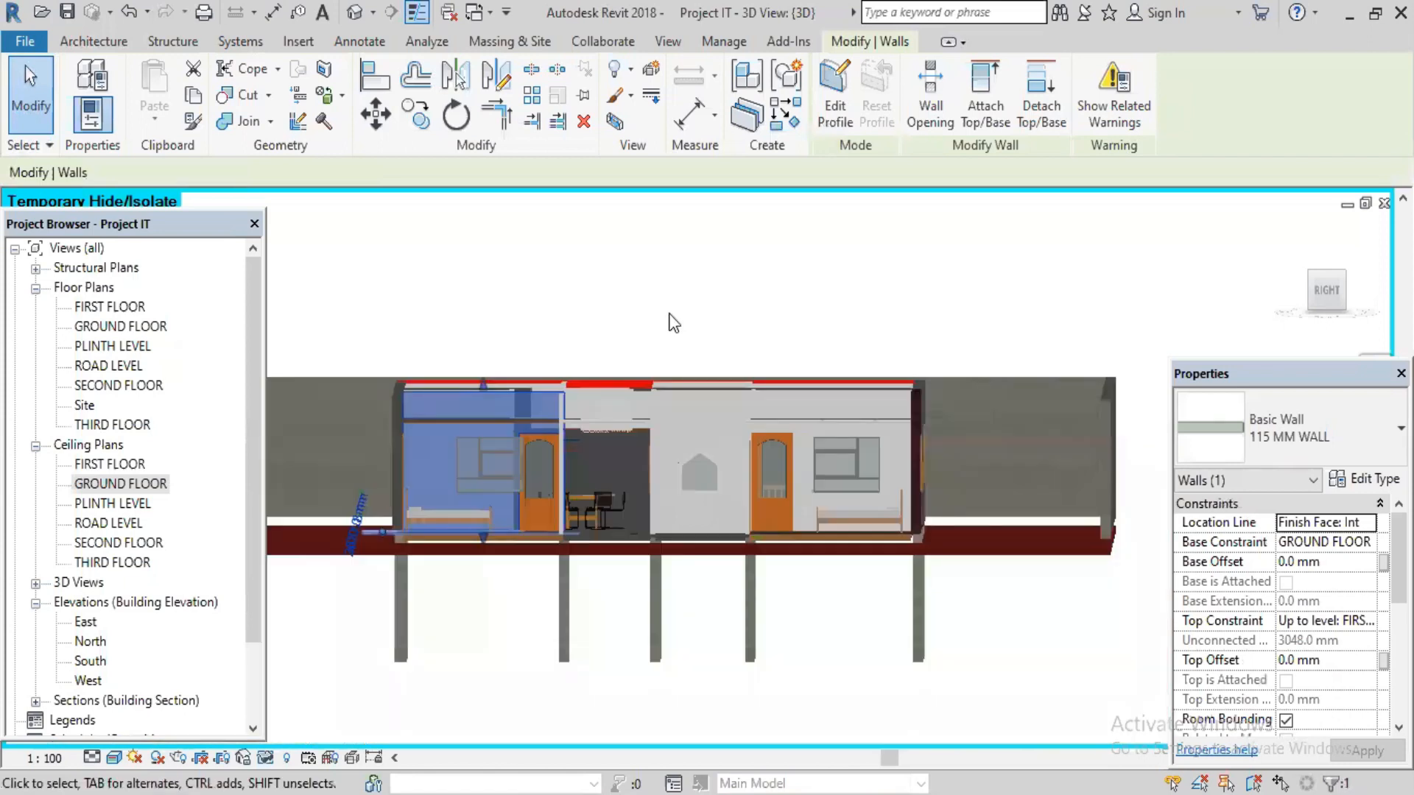
middle_click_drag(1004, 657, 1042, 655, "shift")
key("Escape")
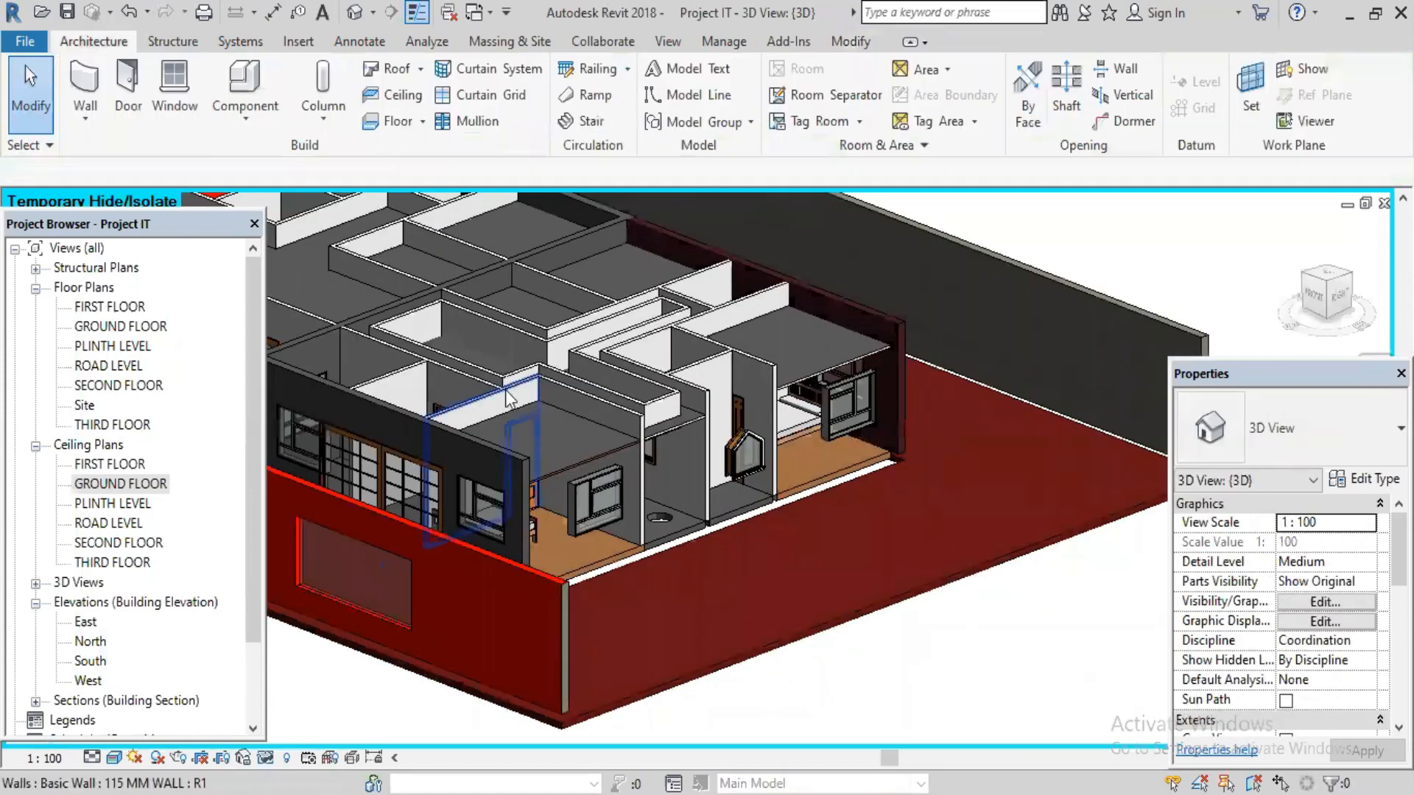
left_click(508, 398)
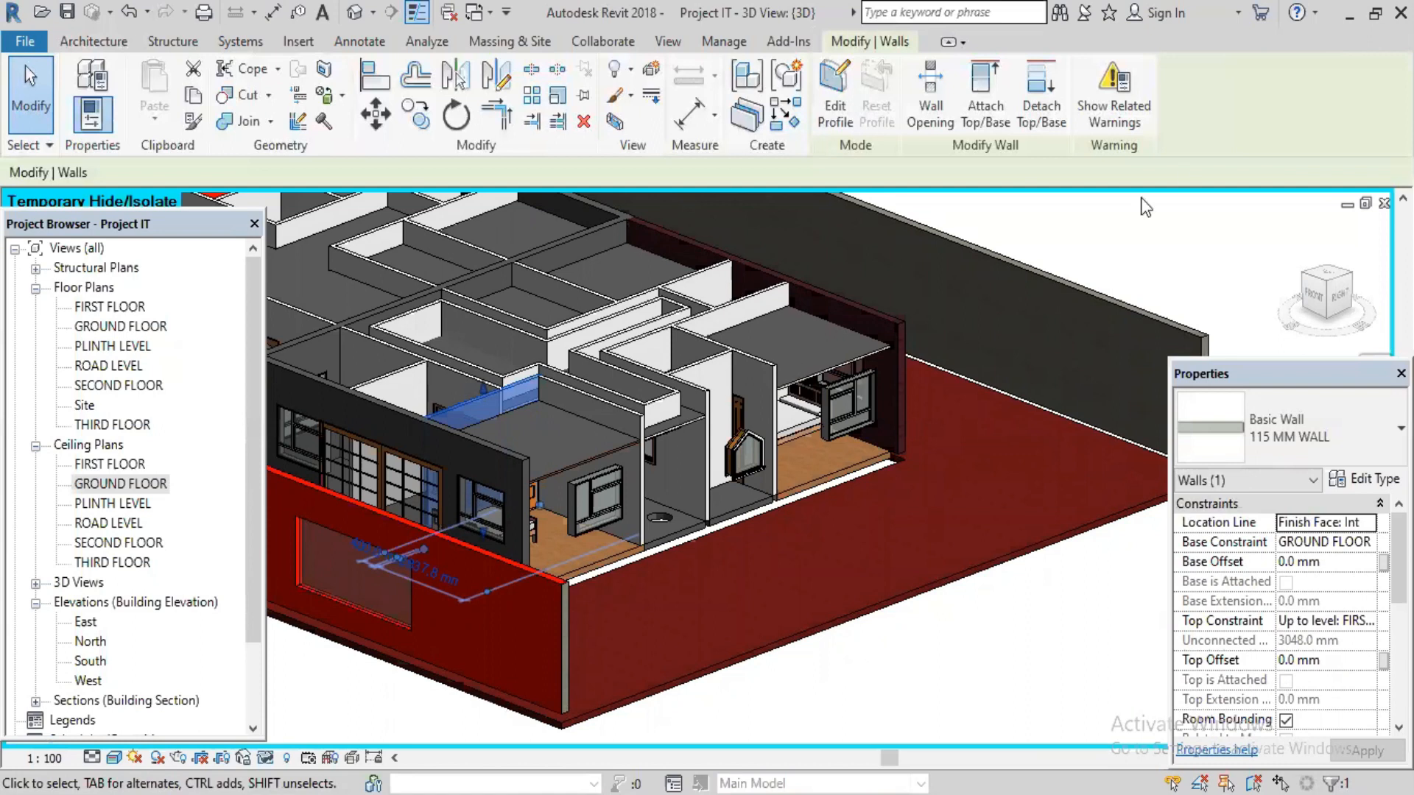
left_click(1188, 222)
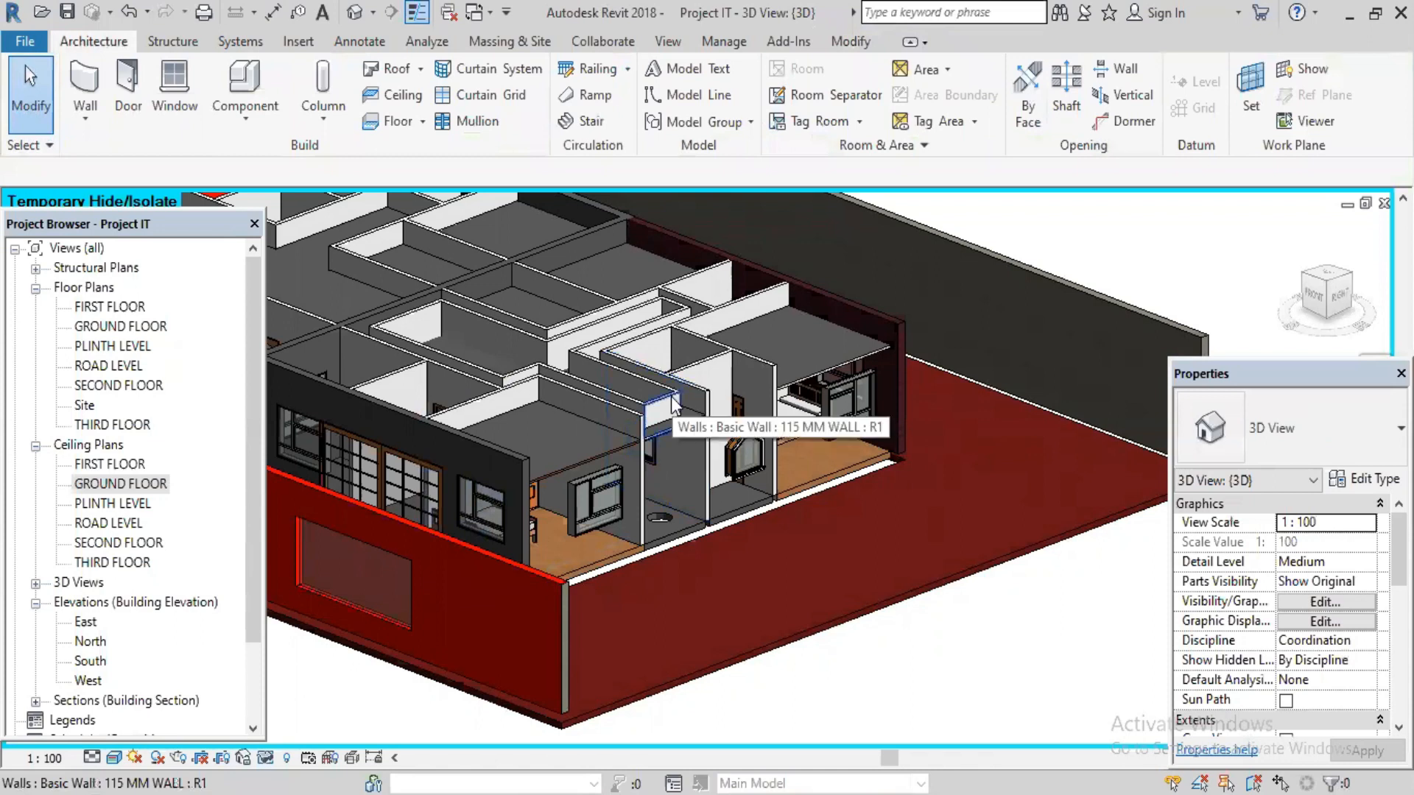
key("Tab")
left_click(677, 427)
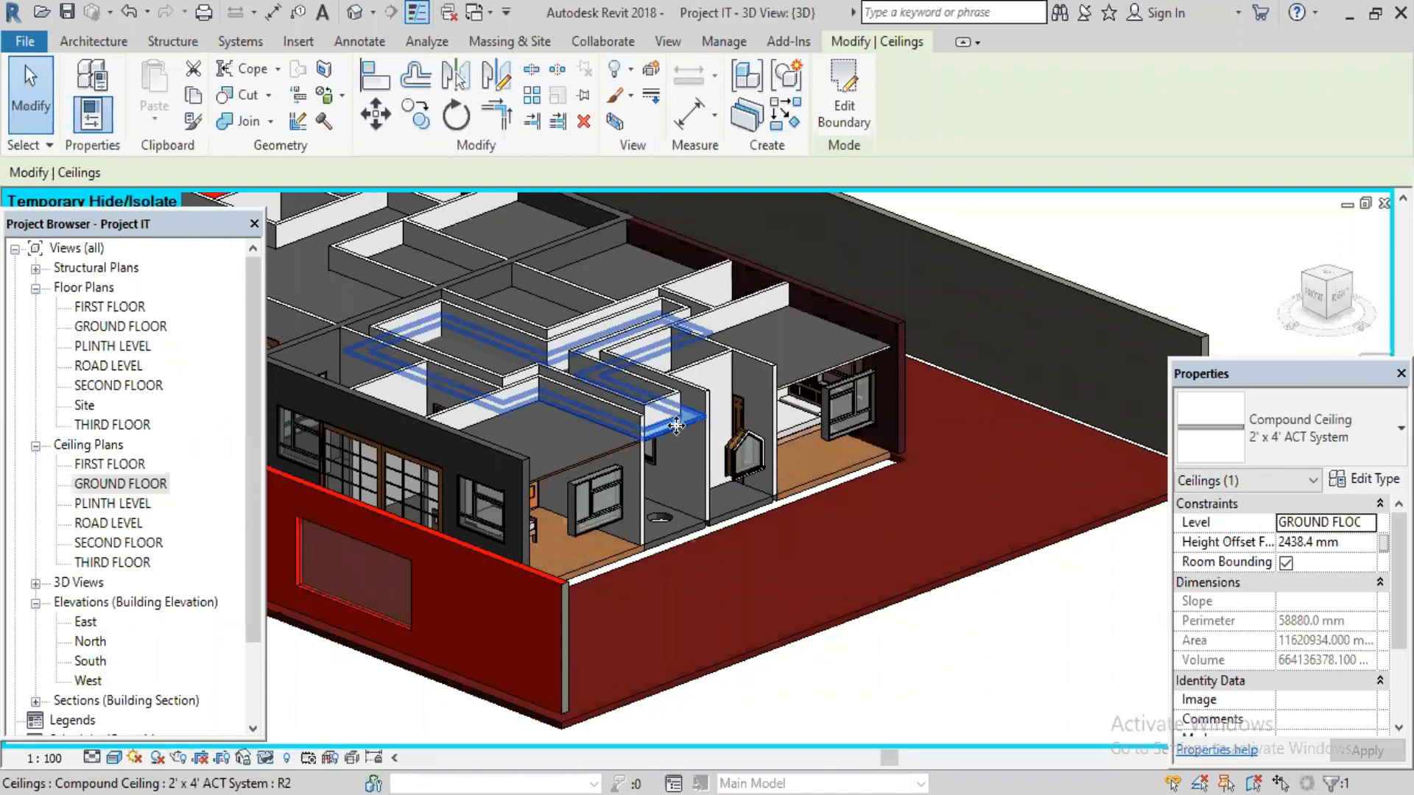
- Select the short 115 mm walls around the ceiling opening together in the 3D view
scroll(676, 426, "up", 3)
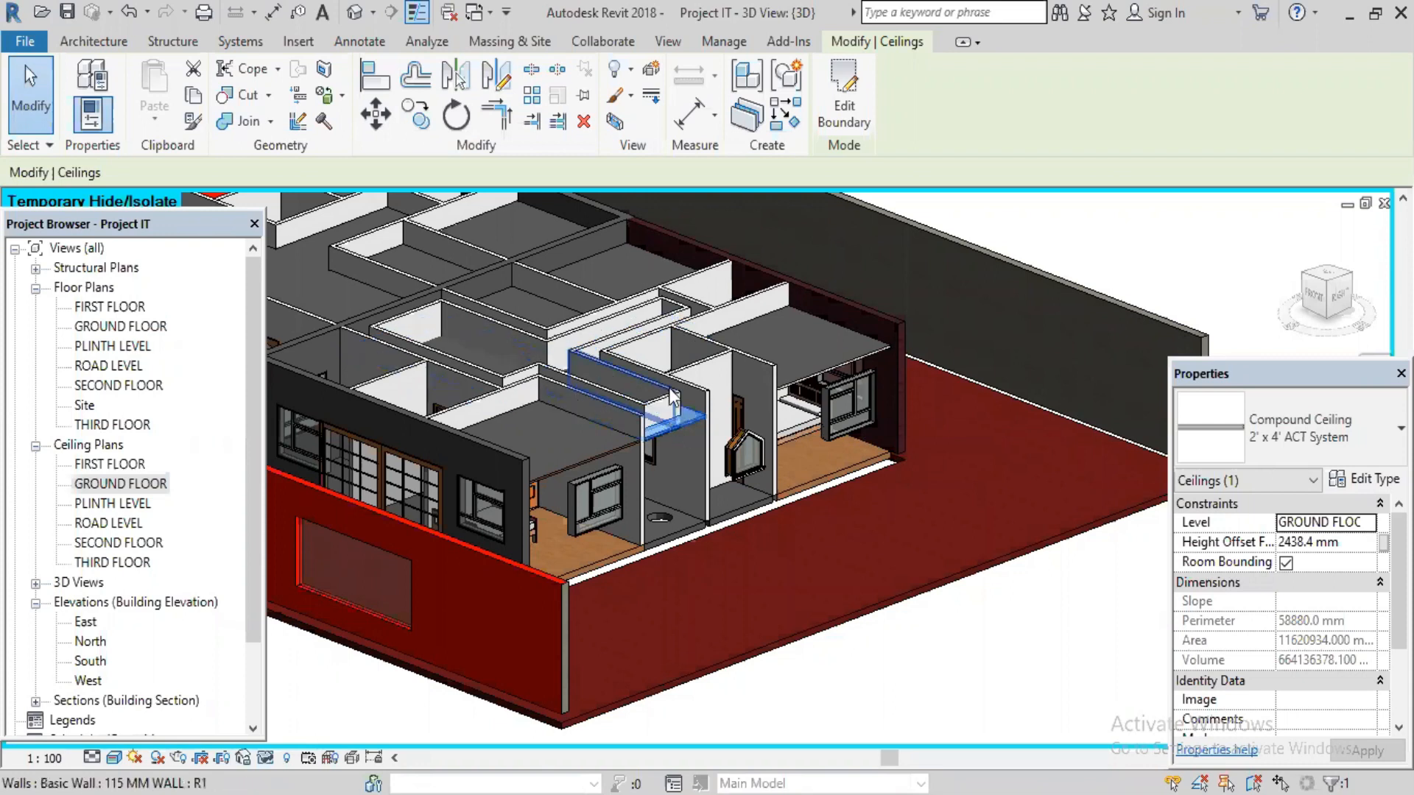
middle_click_drag(673, 397, 704, 464)
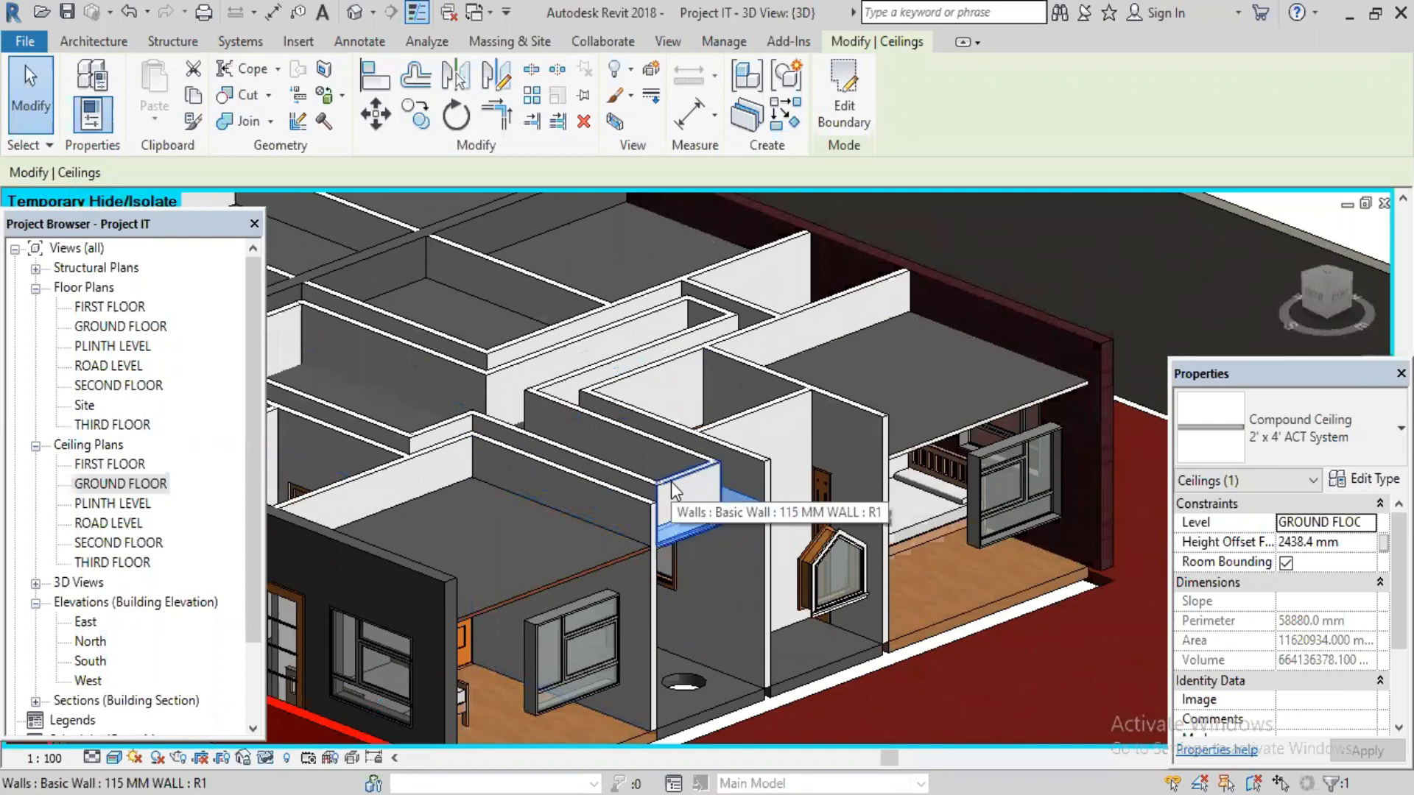
left_click(672, 490)
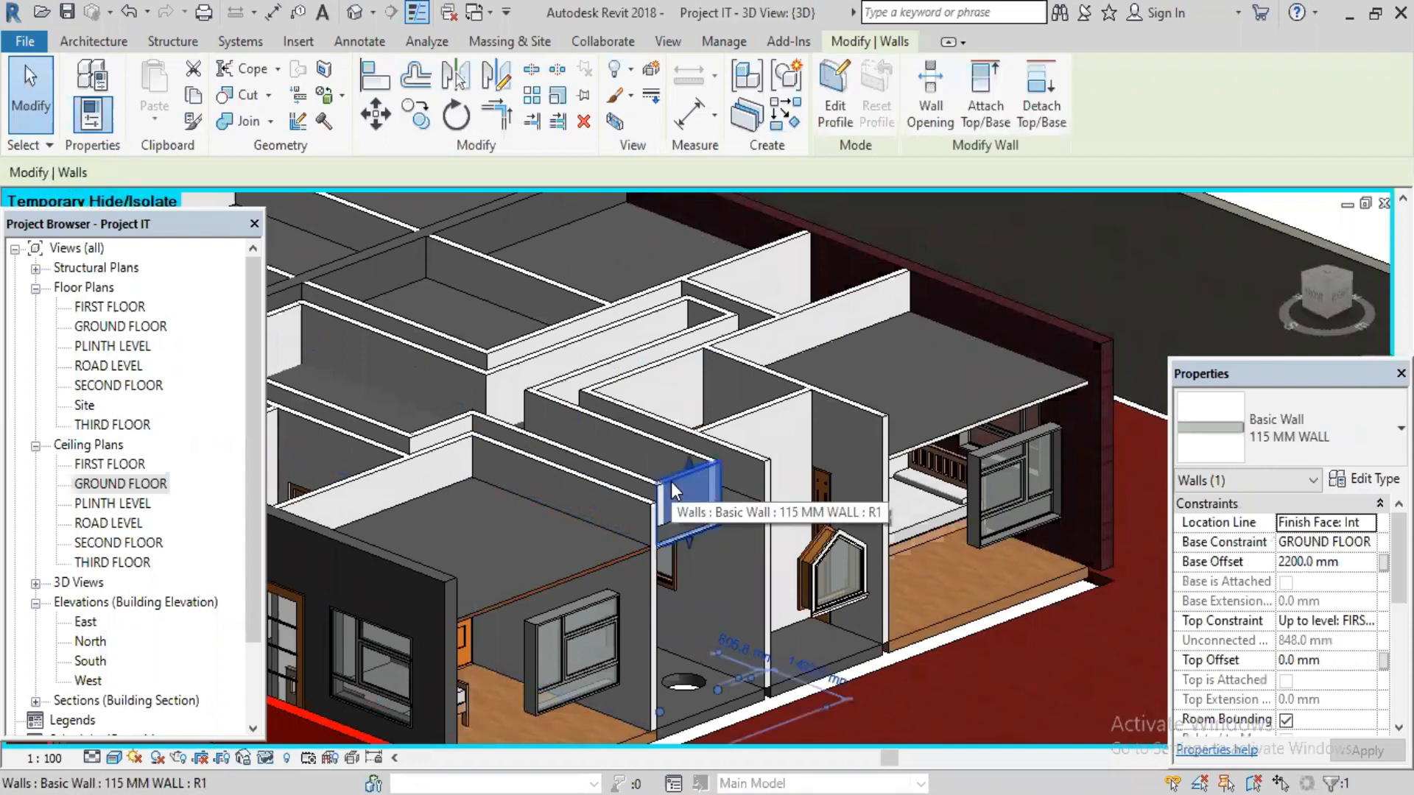
left_click(439, 427, "ctrl")
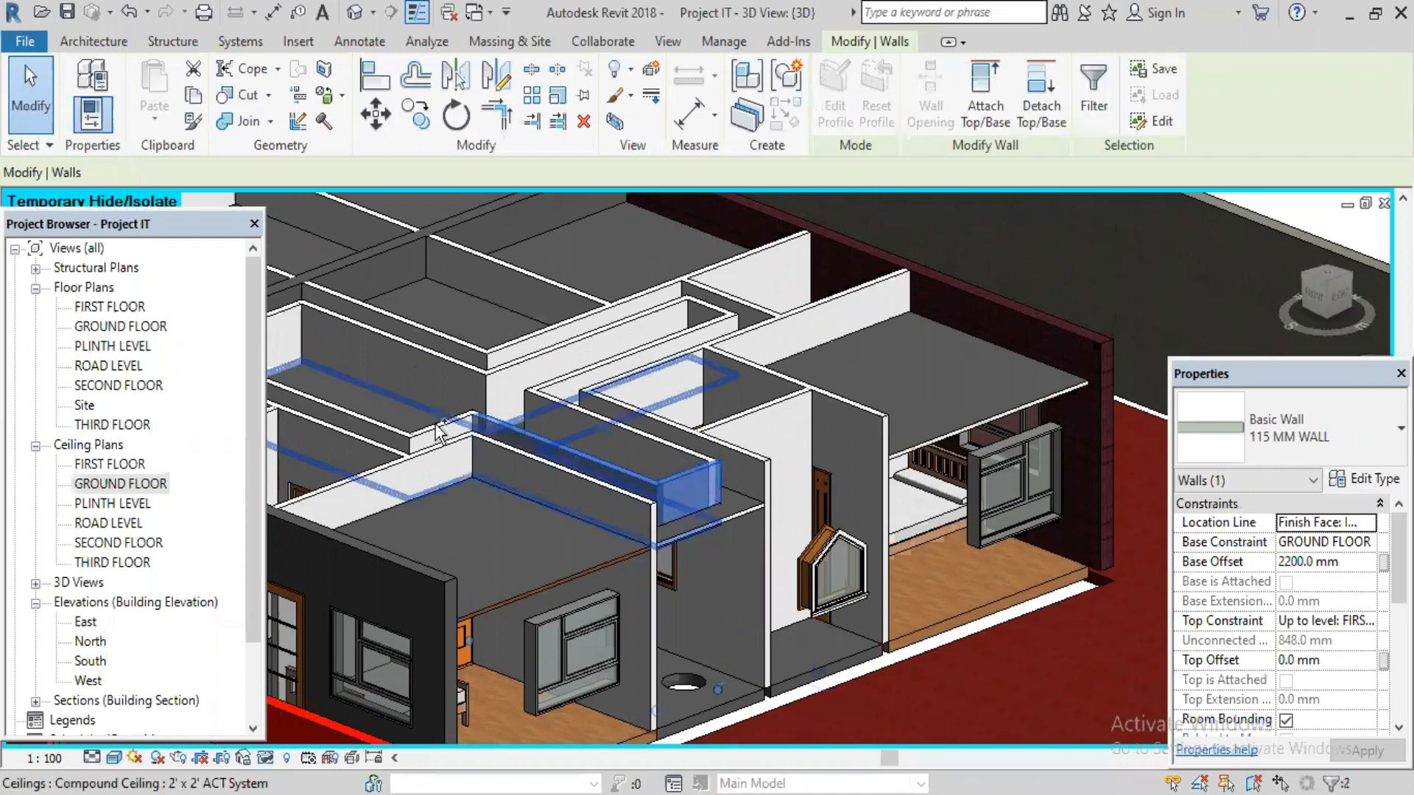
left_click(398, 431, "ctrl")
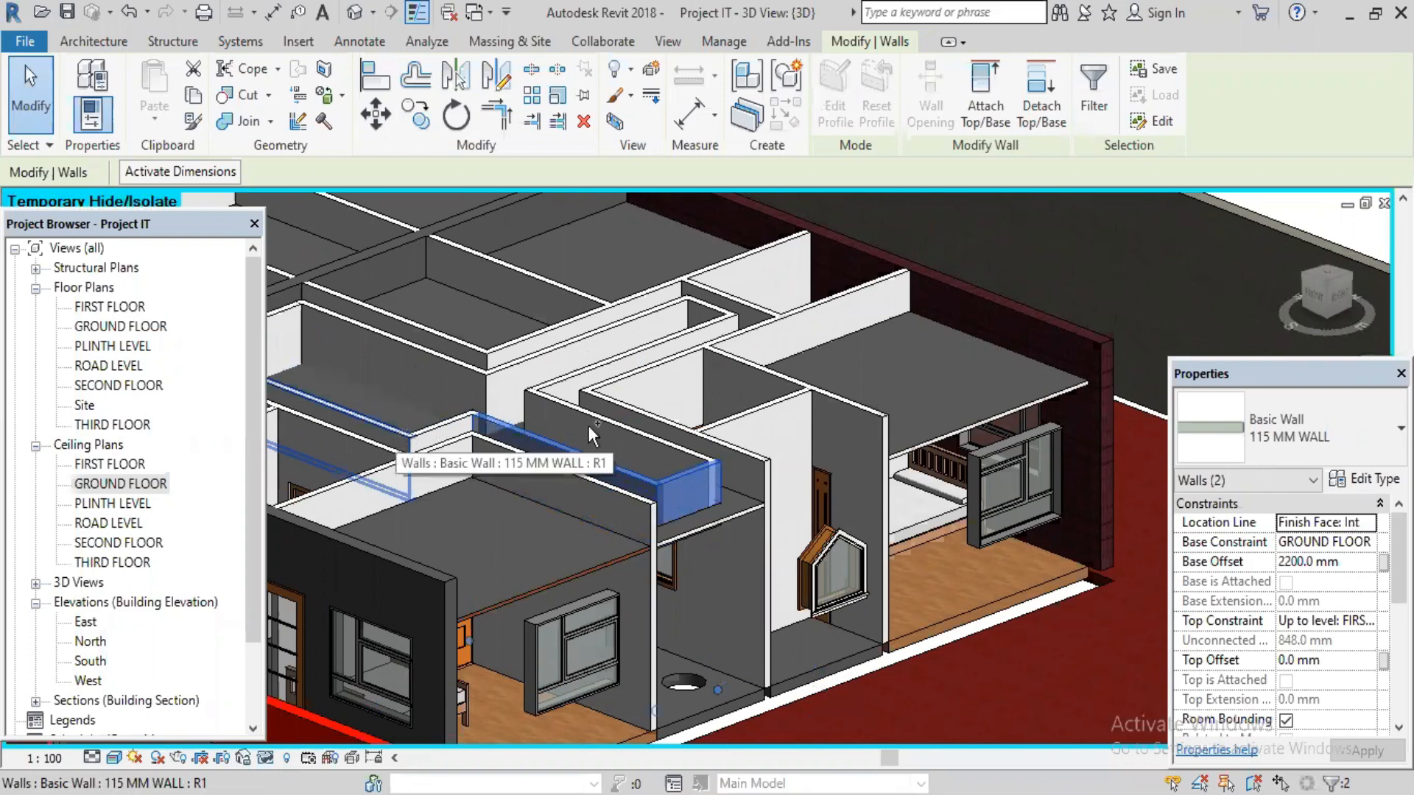
left_click(462, 429, "ctrl")
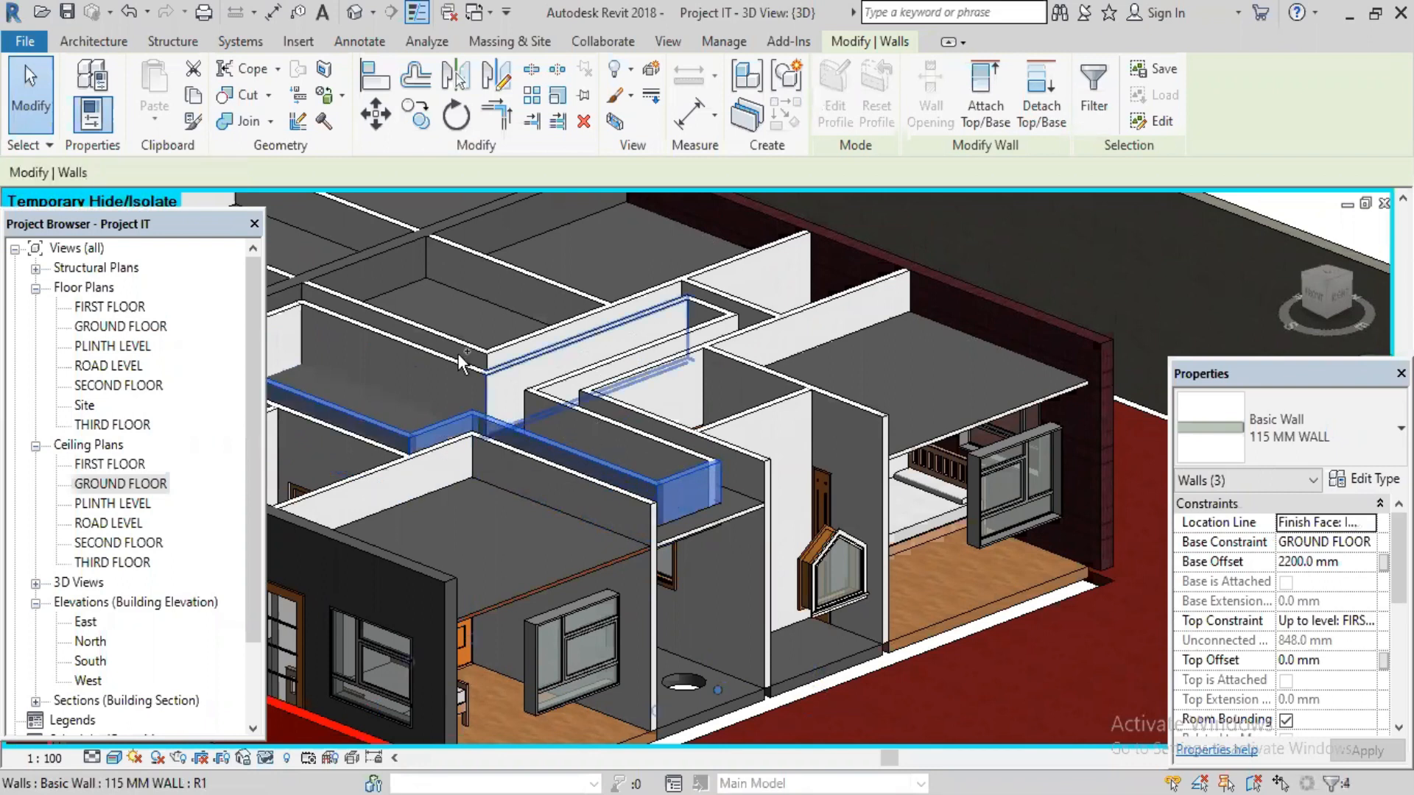
left_click(439, 356, "ctrl")
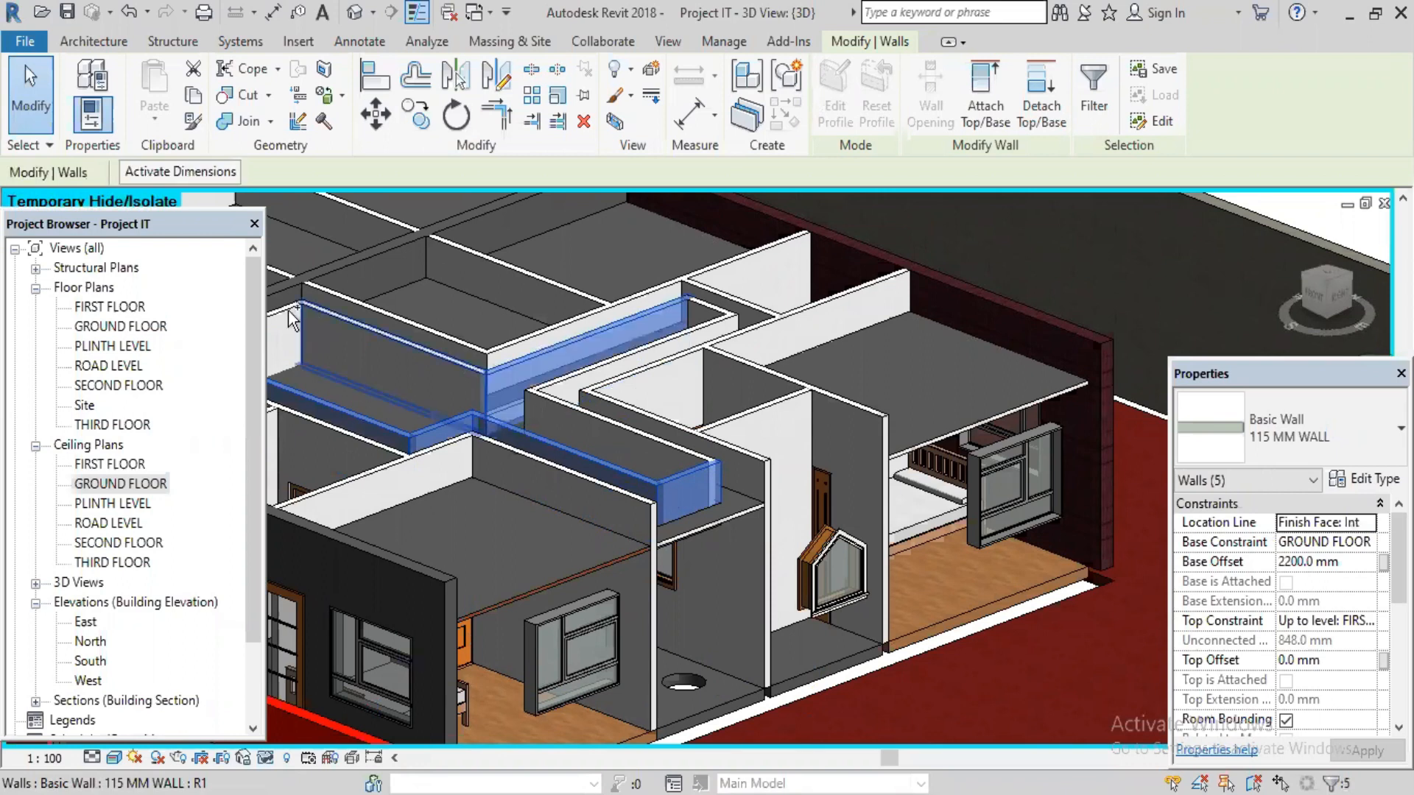
left_click(550, 381, "ctrl")
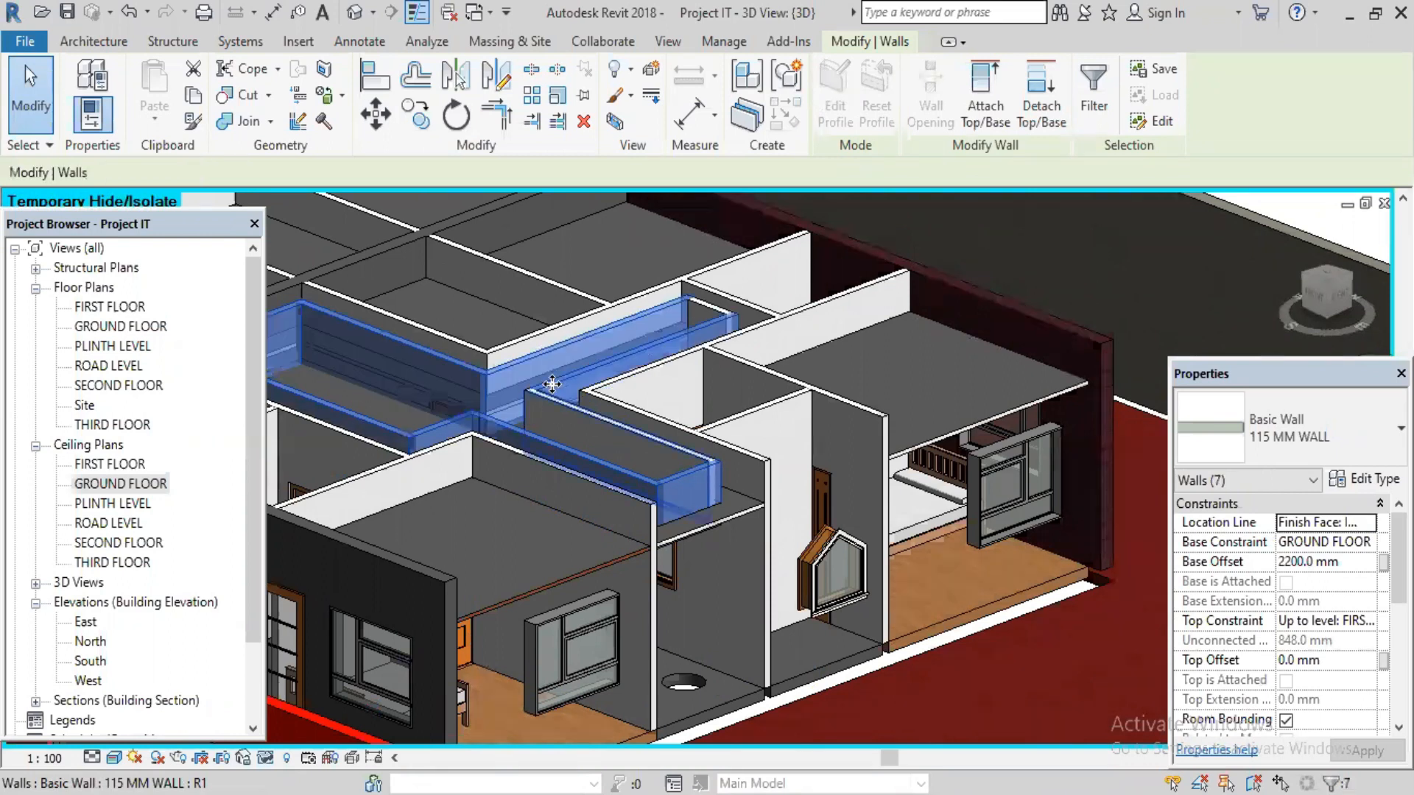
- Add the remaining 115 mm walls around the ceiling recess to the selection and set their top offset to -609.6 mm
left_click(590, 414, "ctrl")
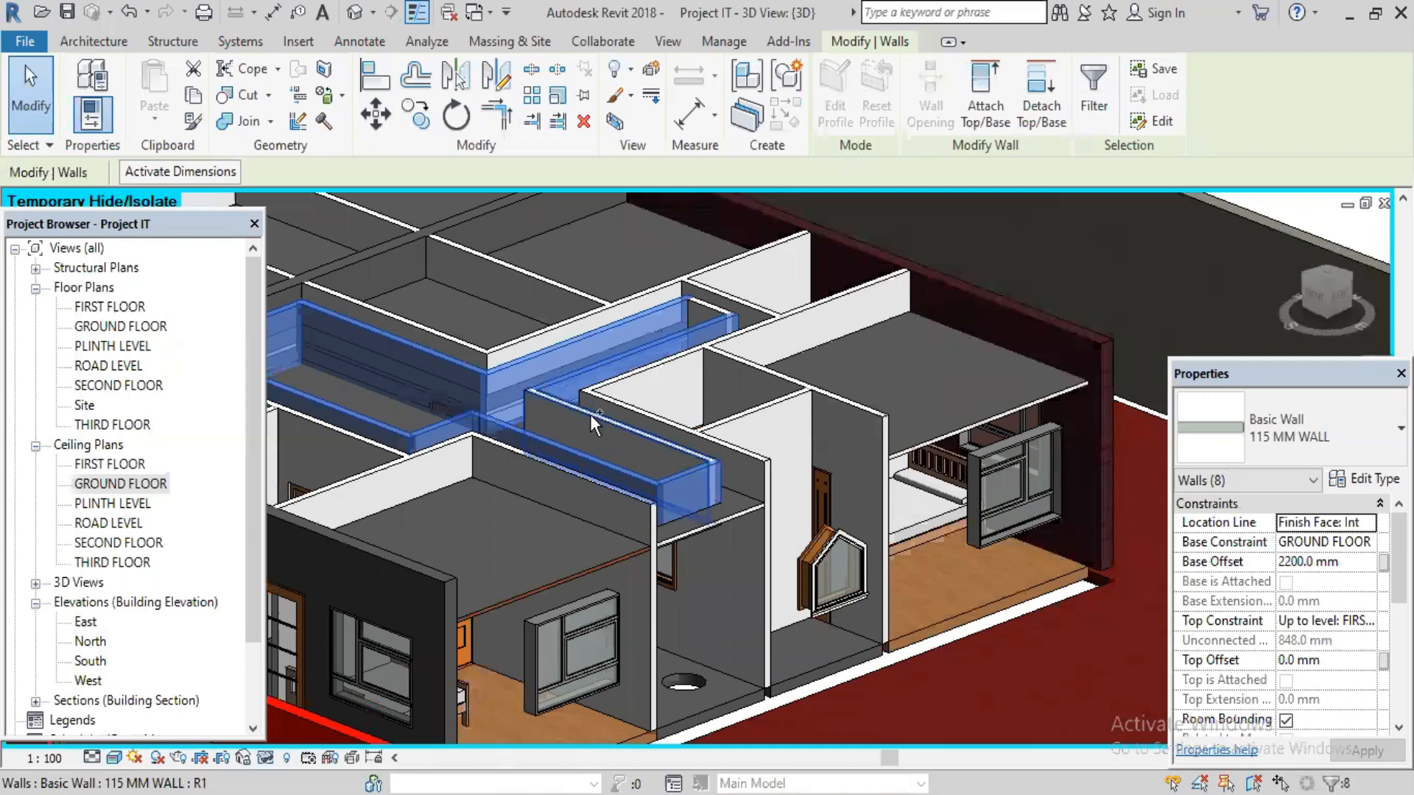
left_click(710, 305, "ctrl")
left_click(1060, 571, "ctrl")
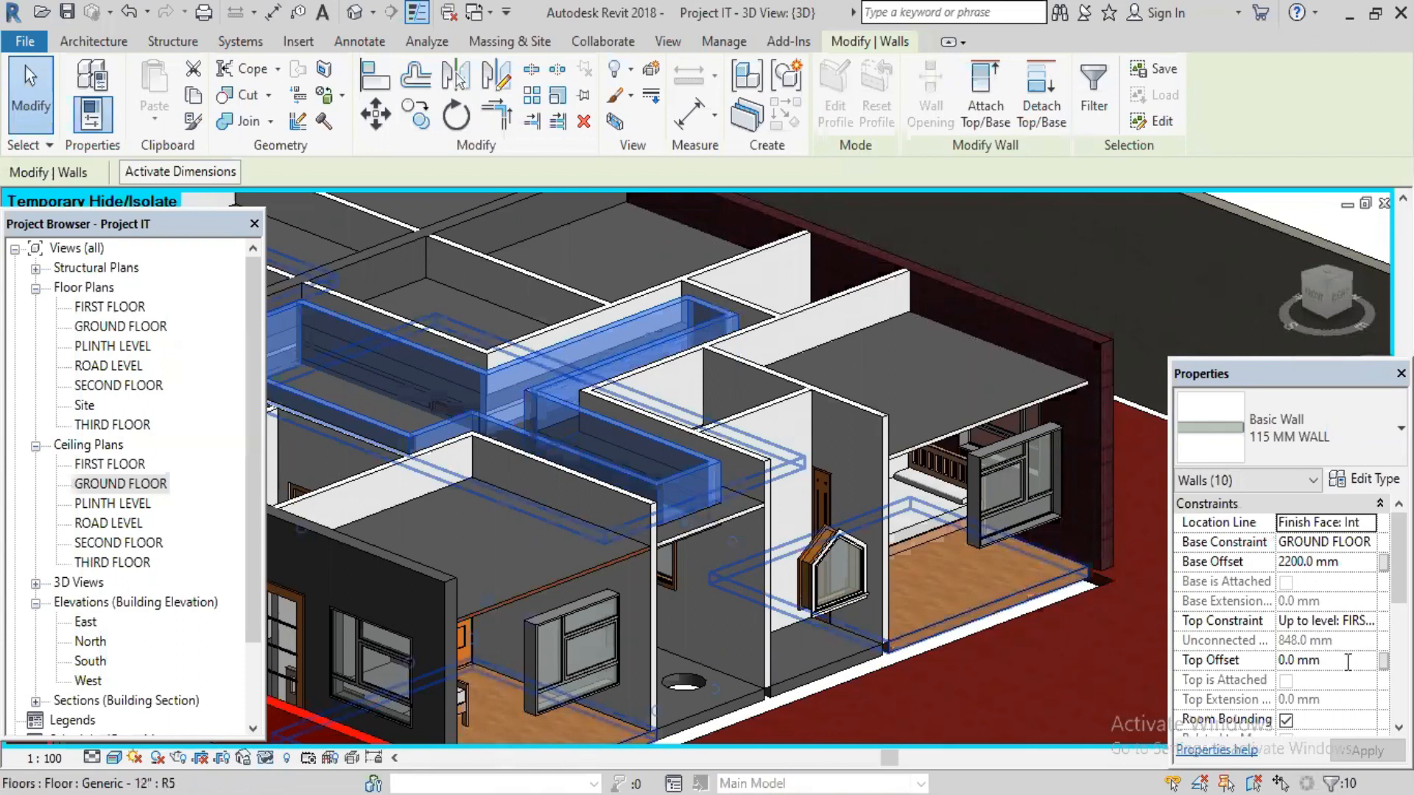
left_click(1347, 660)
type("-609.6")
left_click(1369, 749)
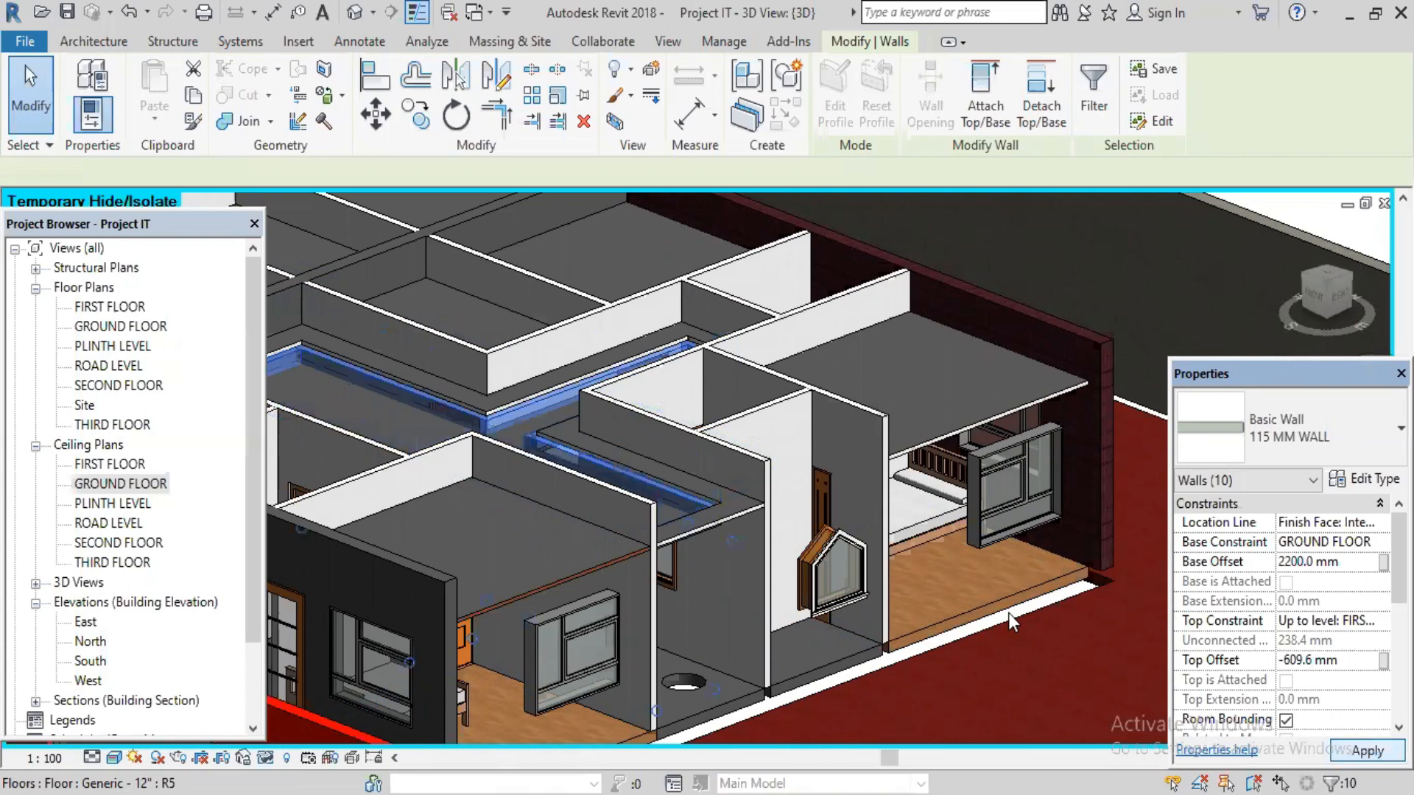
middle_click_drag(1146, 677, 1105, 678, "shift")
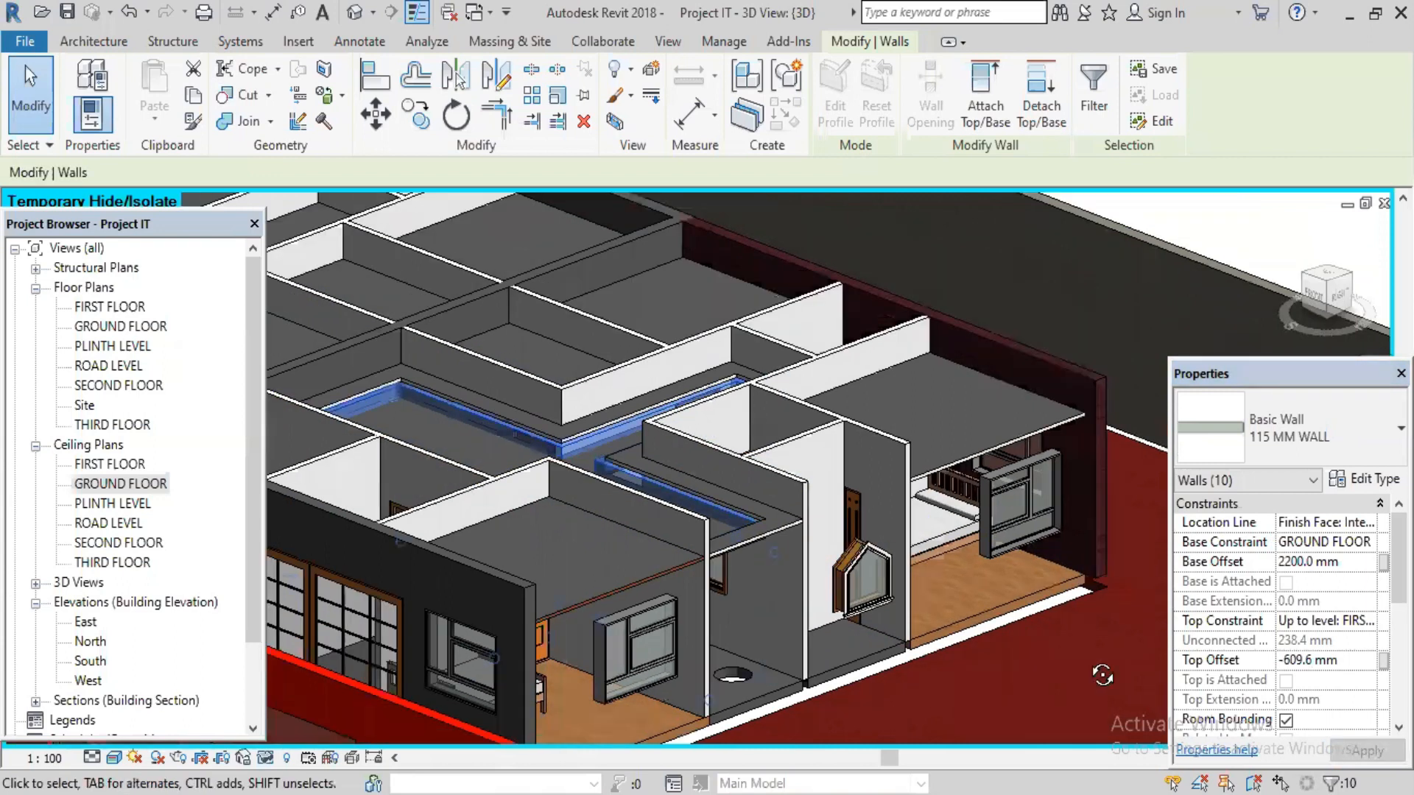
middle_click_drag(1040, 587, 1041, 573, "shift")
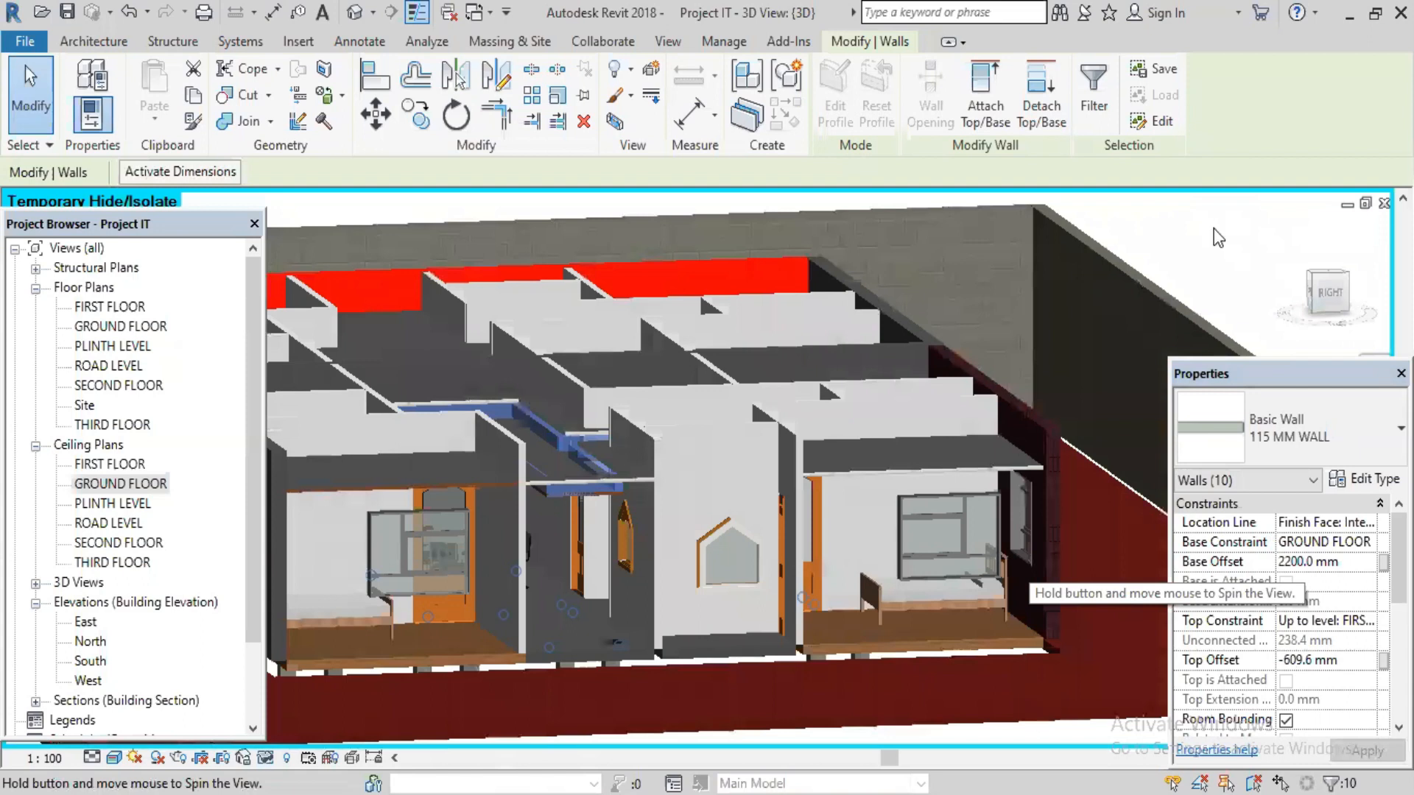
key("Escape")
- Examine the shortened 115 mm walls along the ceiling recess from the side and from above
scroll(635, 501, "up", 1)
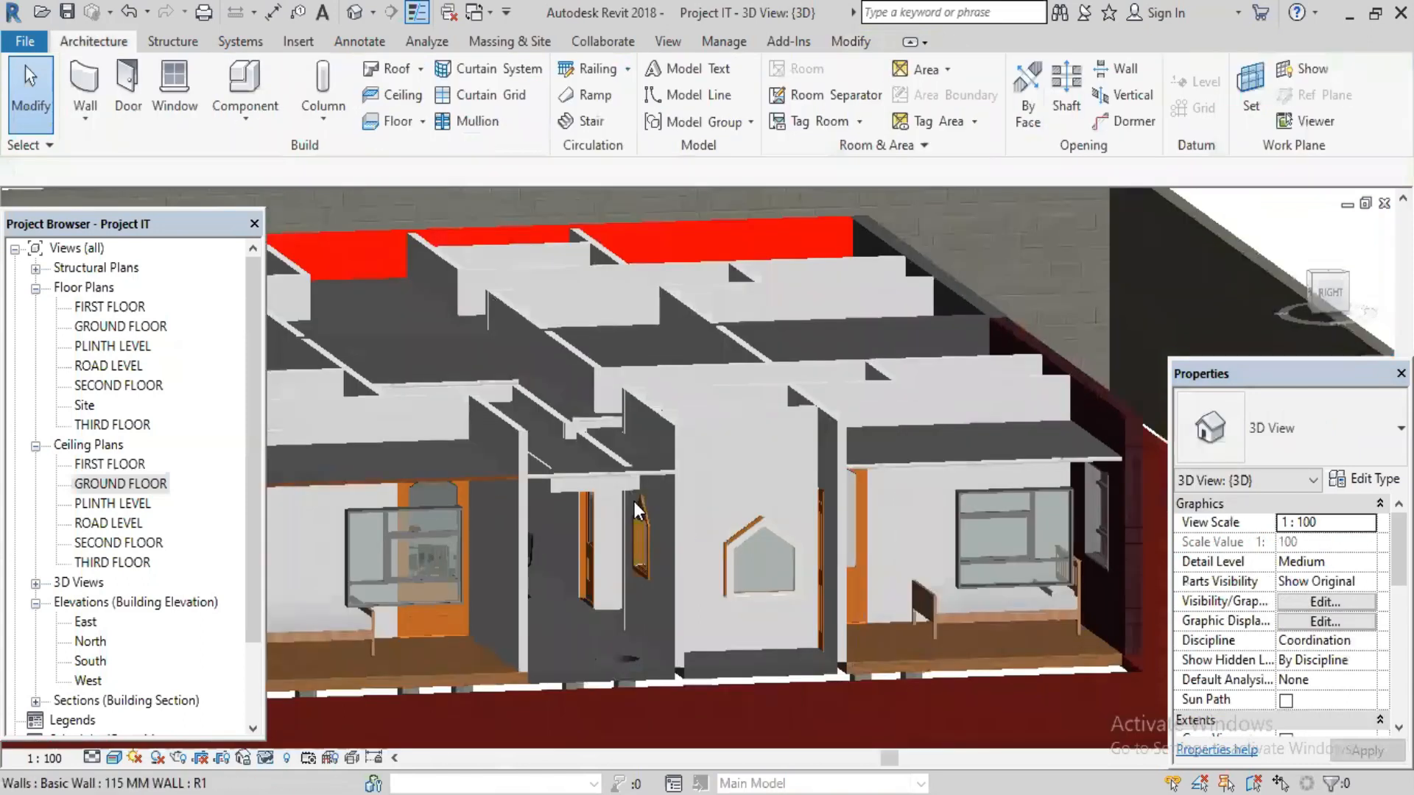
scroll(634, 502, "up", 3)
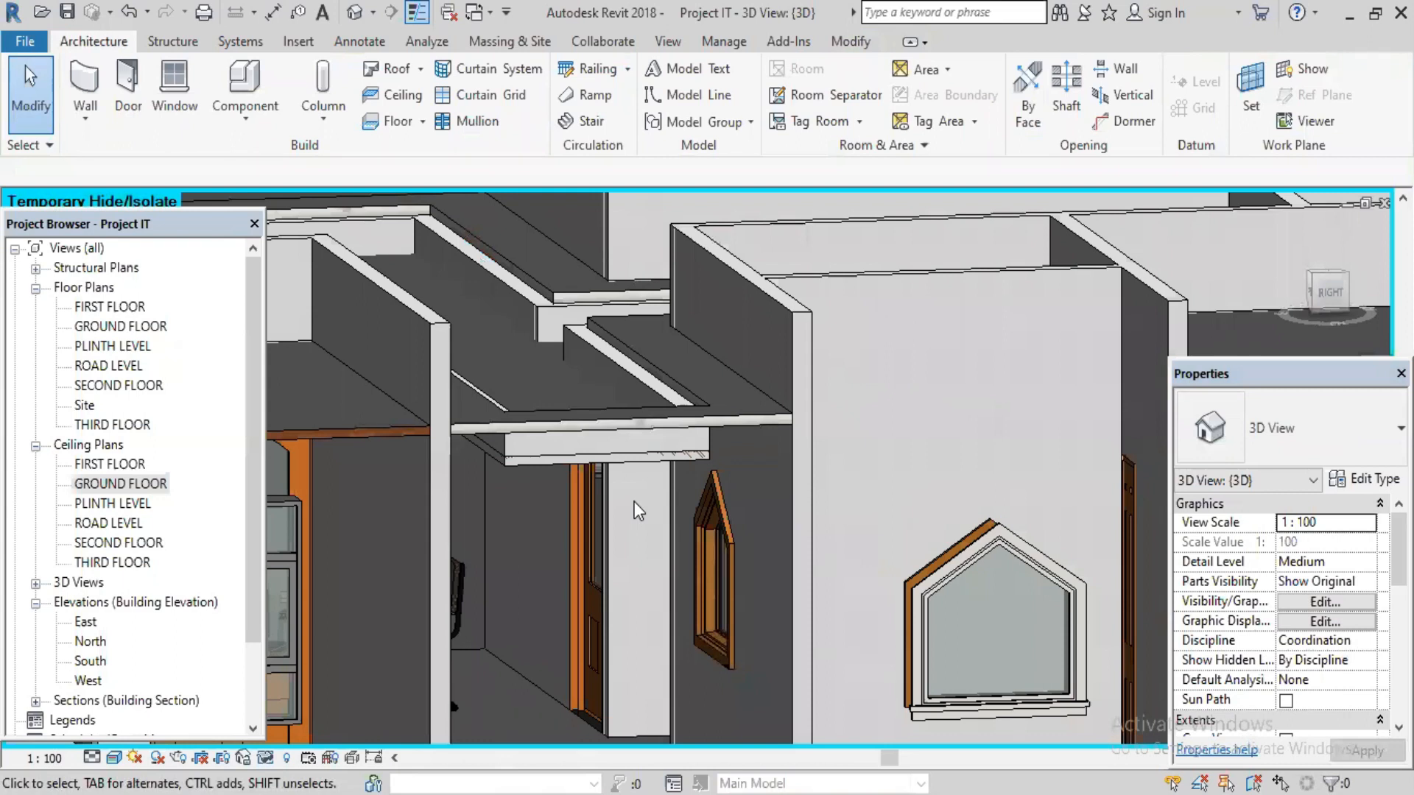
scroll(634, 501, "down", 1)
scroll(634, 501, "down", 2)
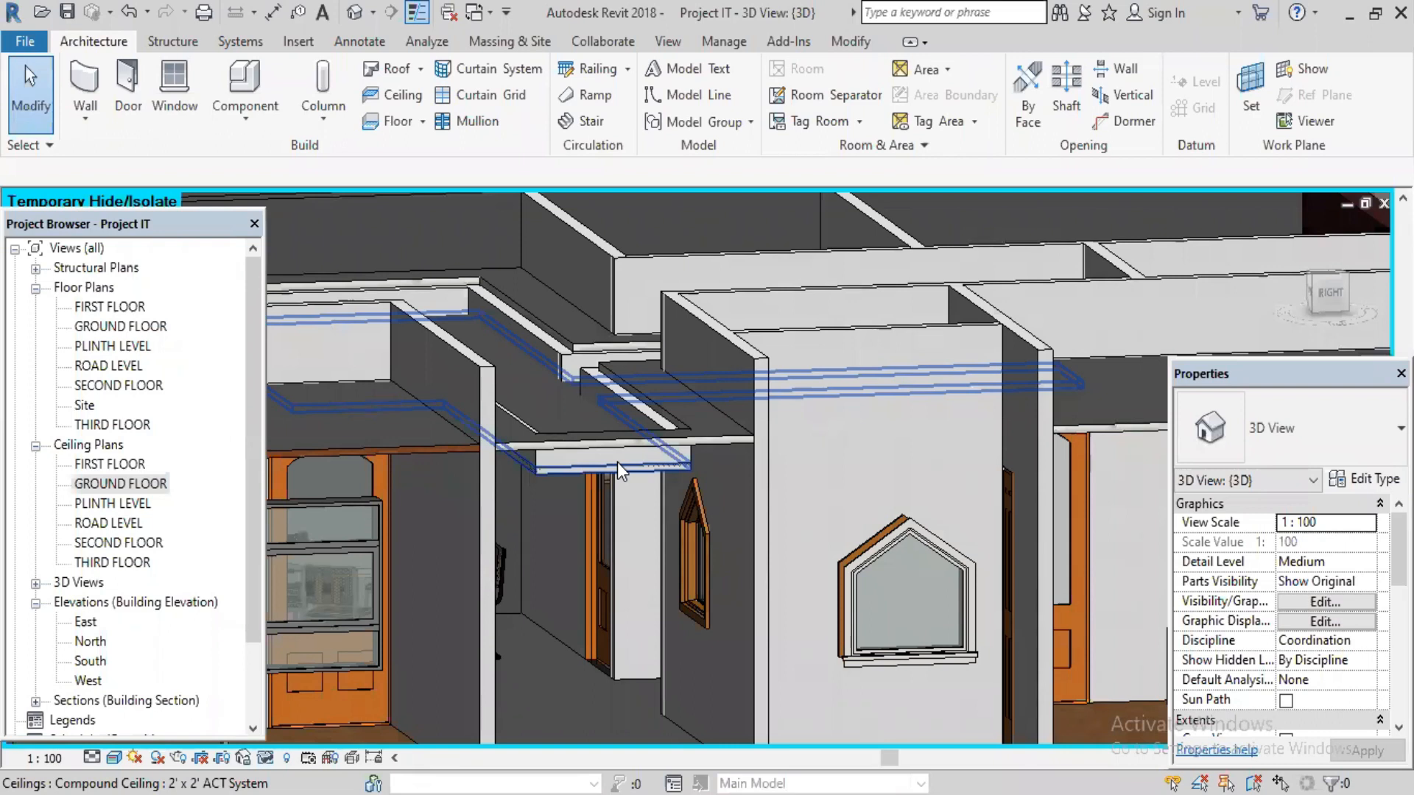
middle_click_drag(618, 462, 835, 529, "shift")
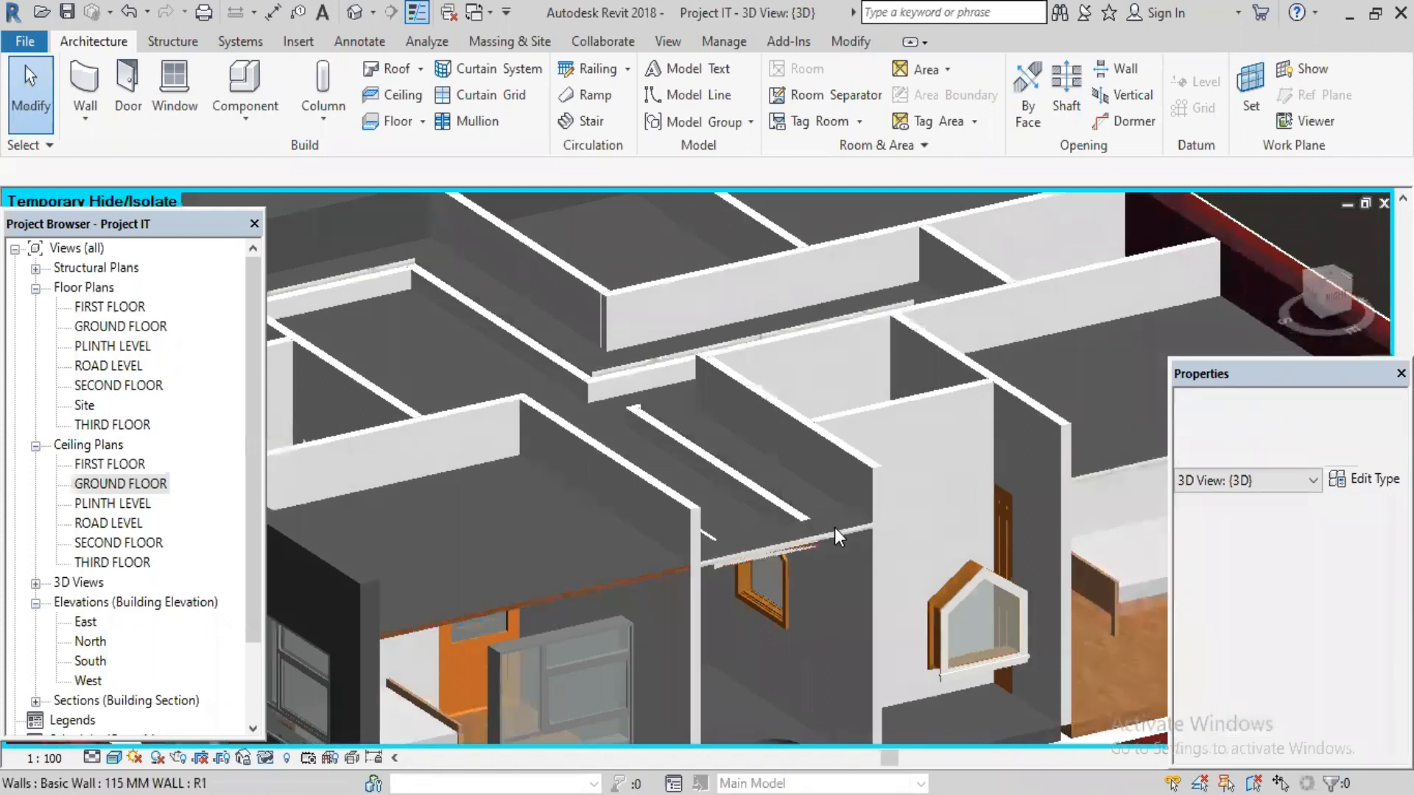
scroll(834, 528, "up", 1)
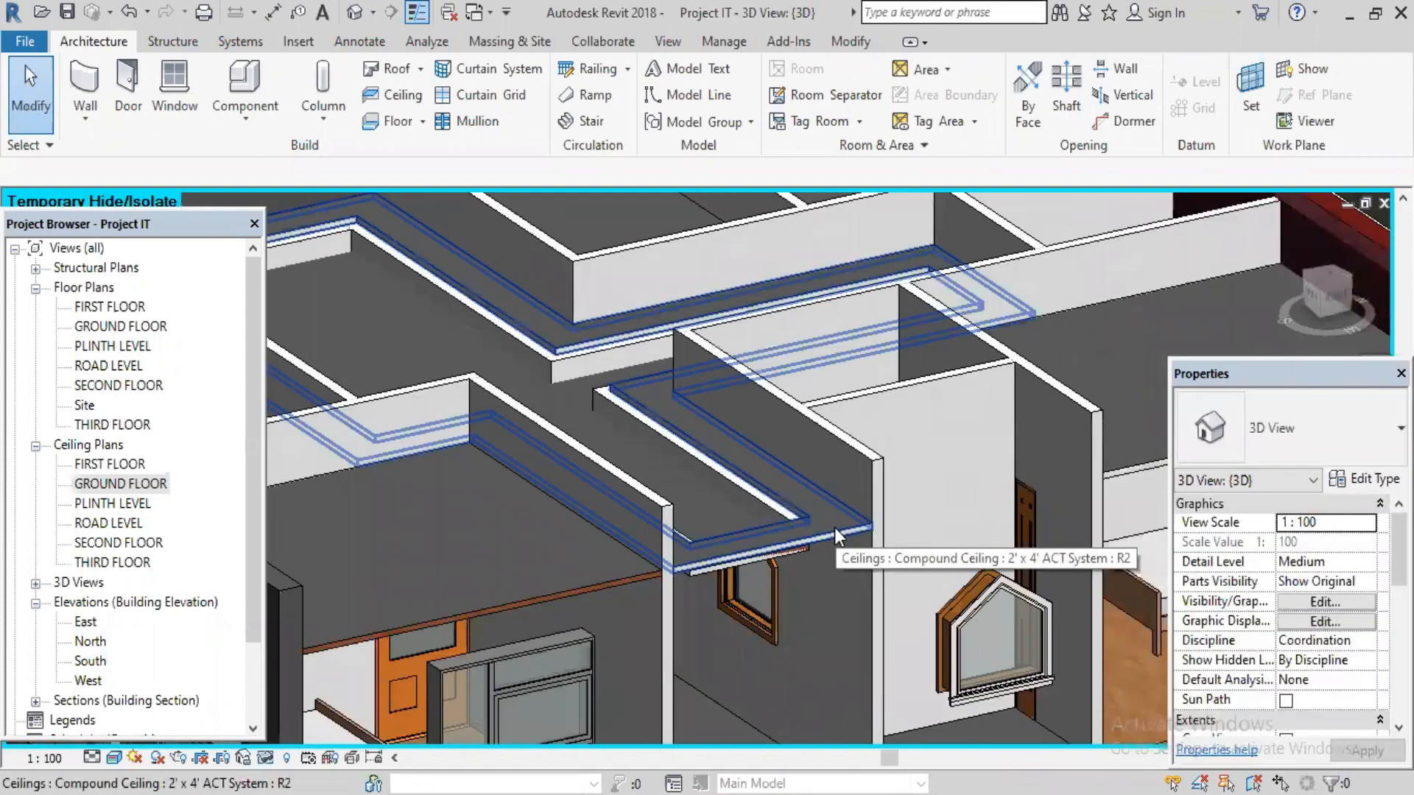
- Select the 2' x 4' ACT System ceiling and inspect its edge against the recess walls and its extent across the ground floor
left_click(833, 536)
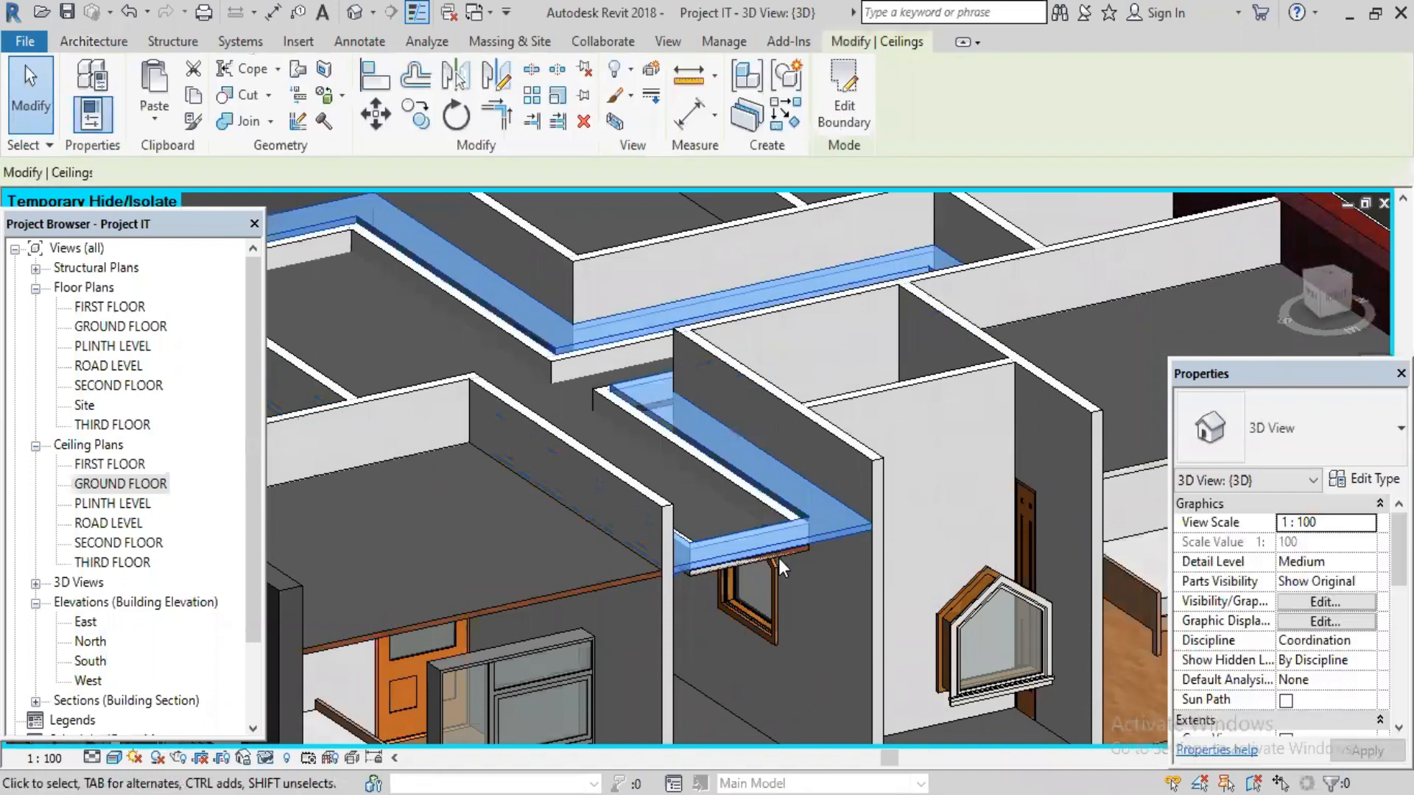
scroll(687, 562, "up", 2)
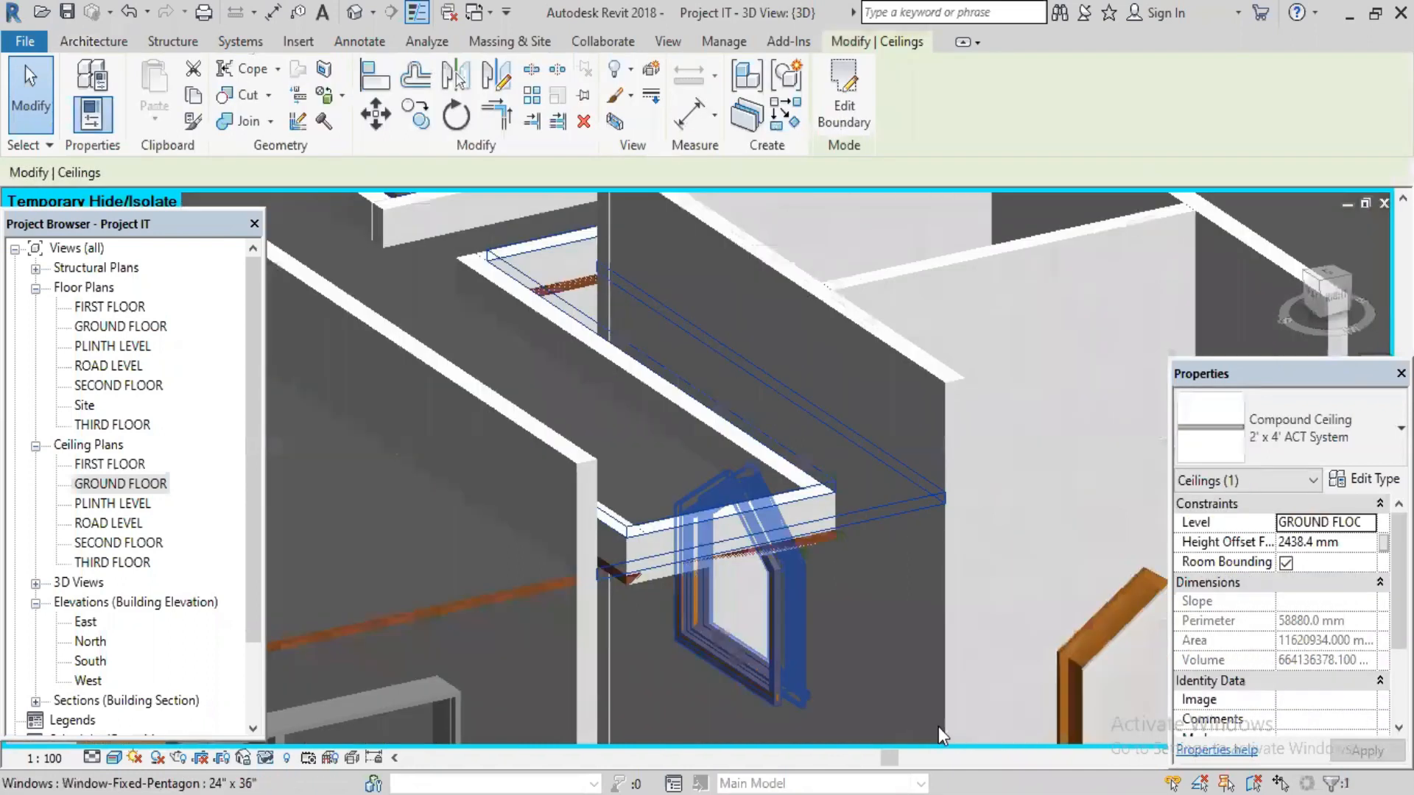
scroll(938, 727, "up", 2)
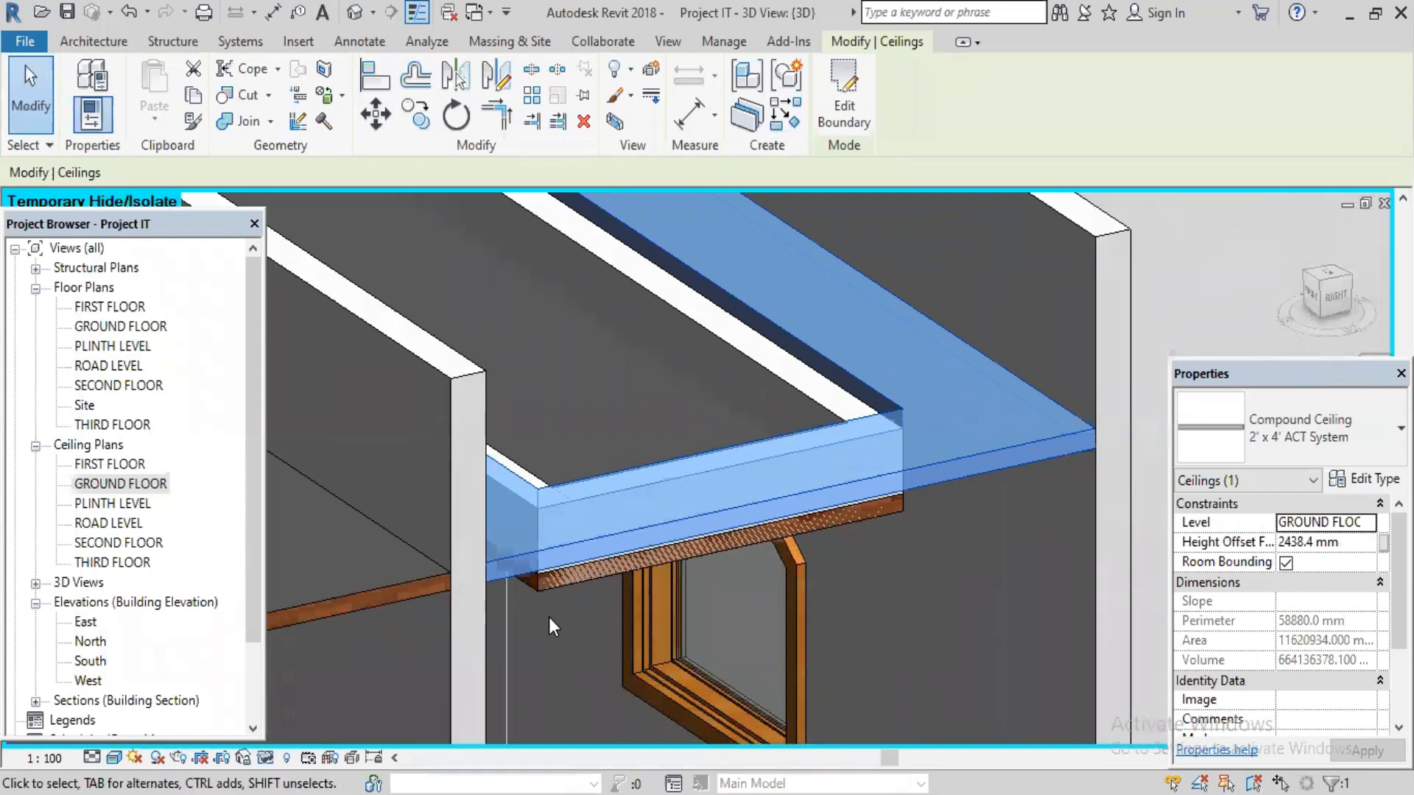
scroll(796, 464, "down", 4)
key("h")
key("r")
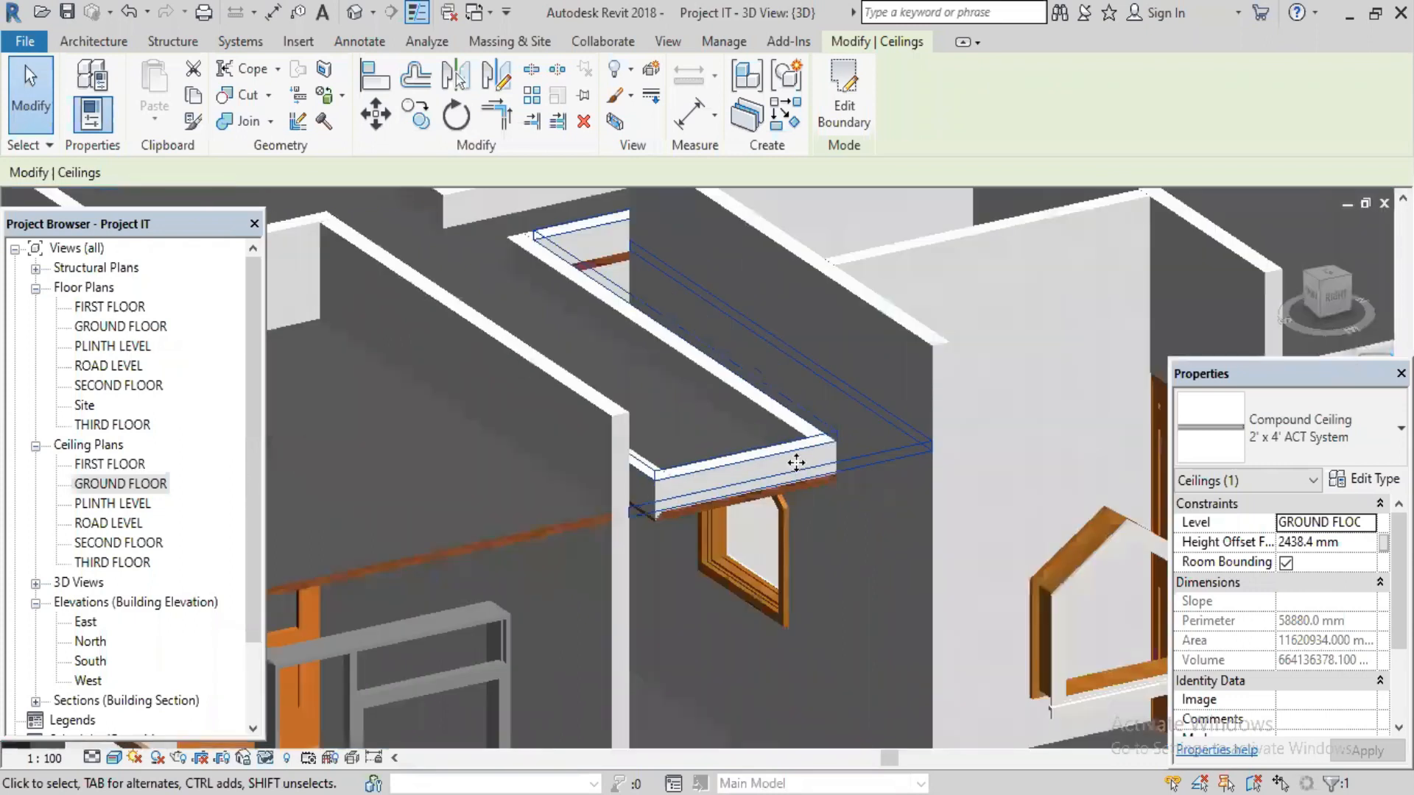
middle_click_drag(856, 546, 876, 356)
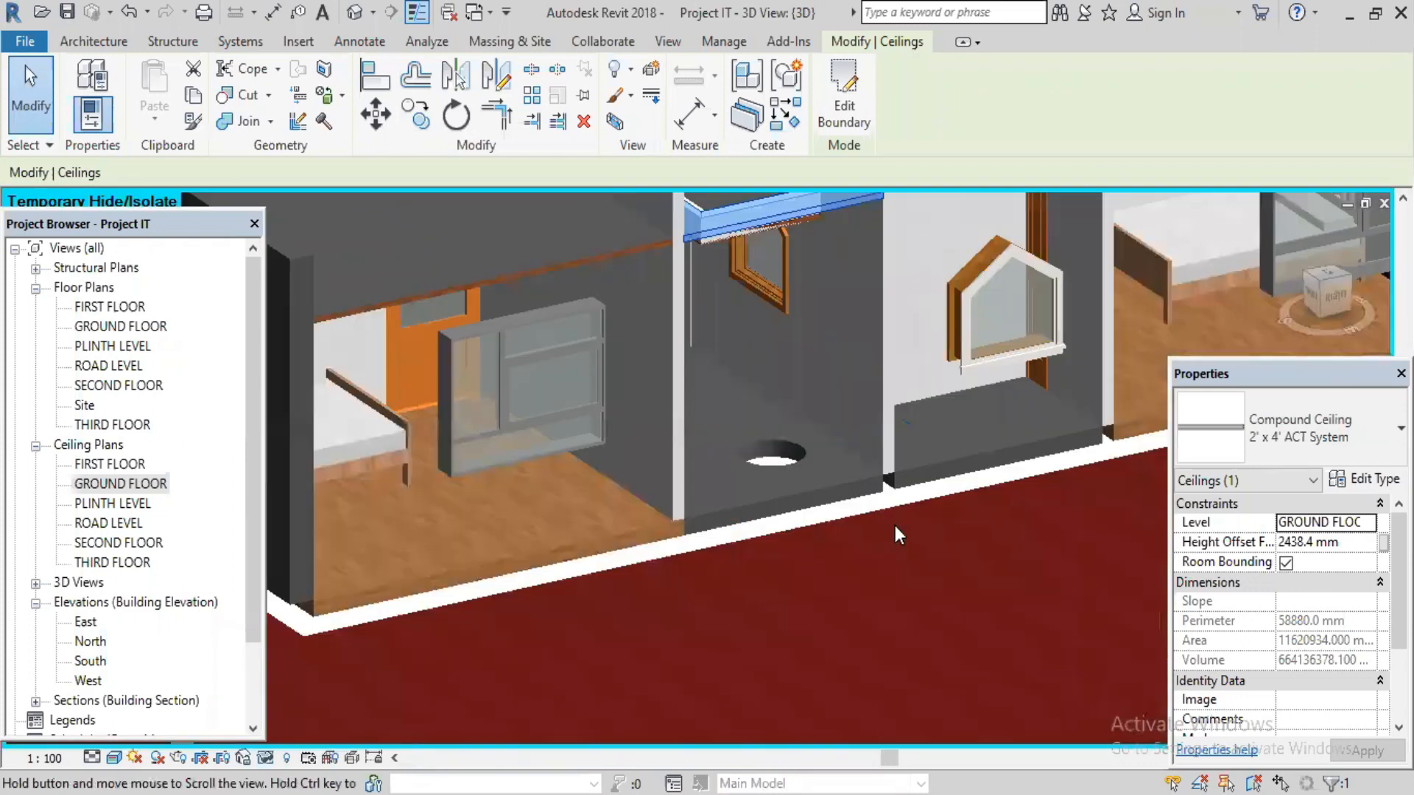
scroll(895, 525, "down", 3)
middle_click_drag(931, 565, 965, 397)
scroll(937, 424, "down", 2)
left_click(941, 572)
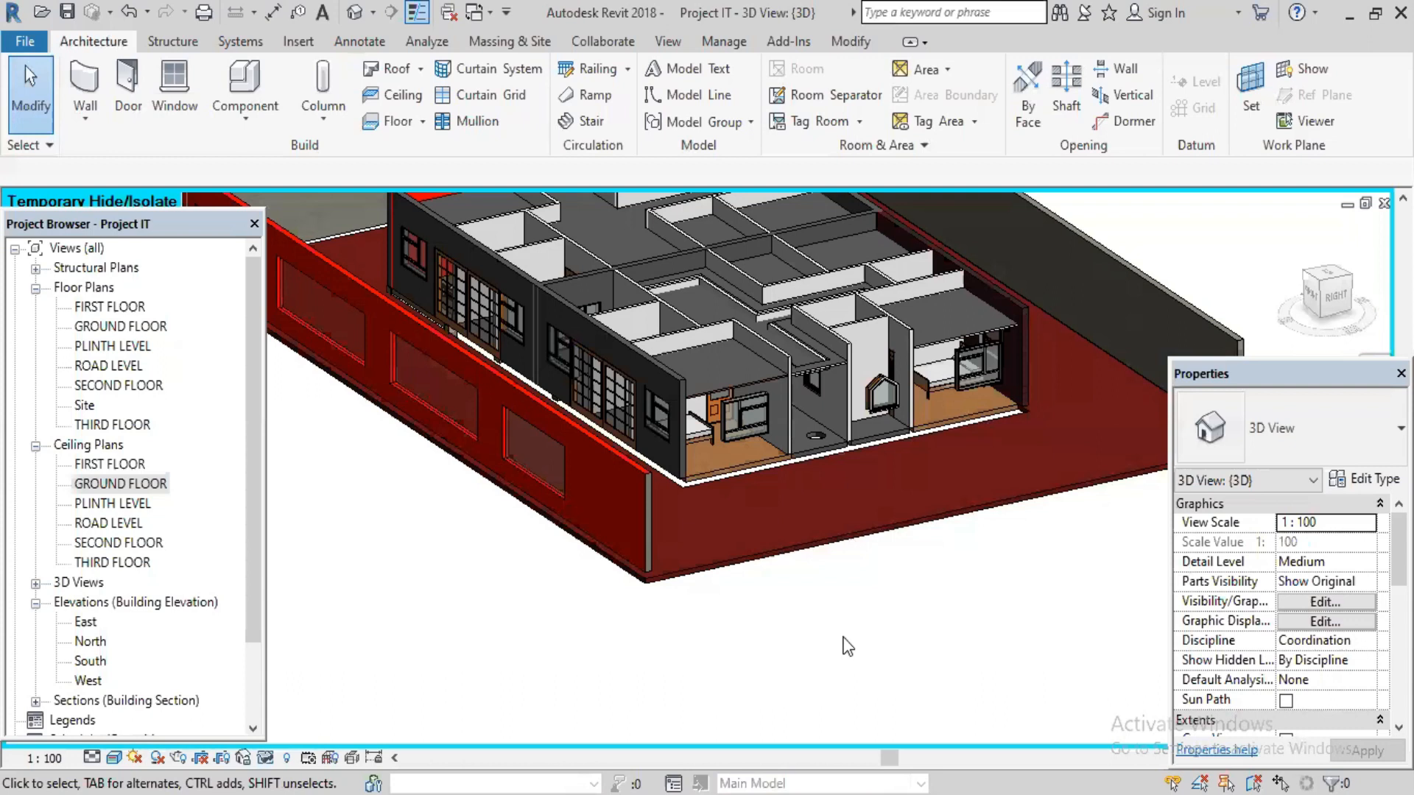
scroll(824, 361, "up", 2)
scroll(824, 360, "up", 2)
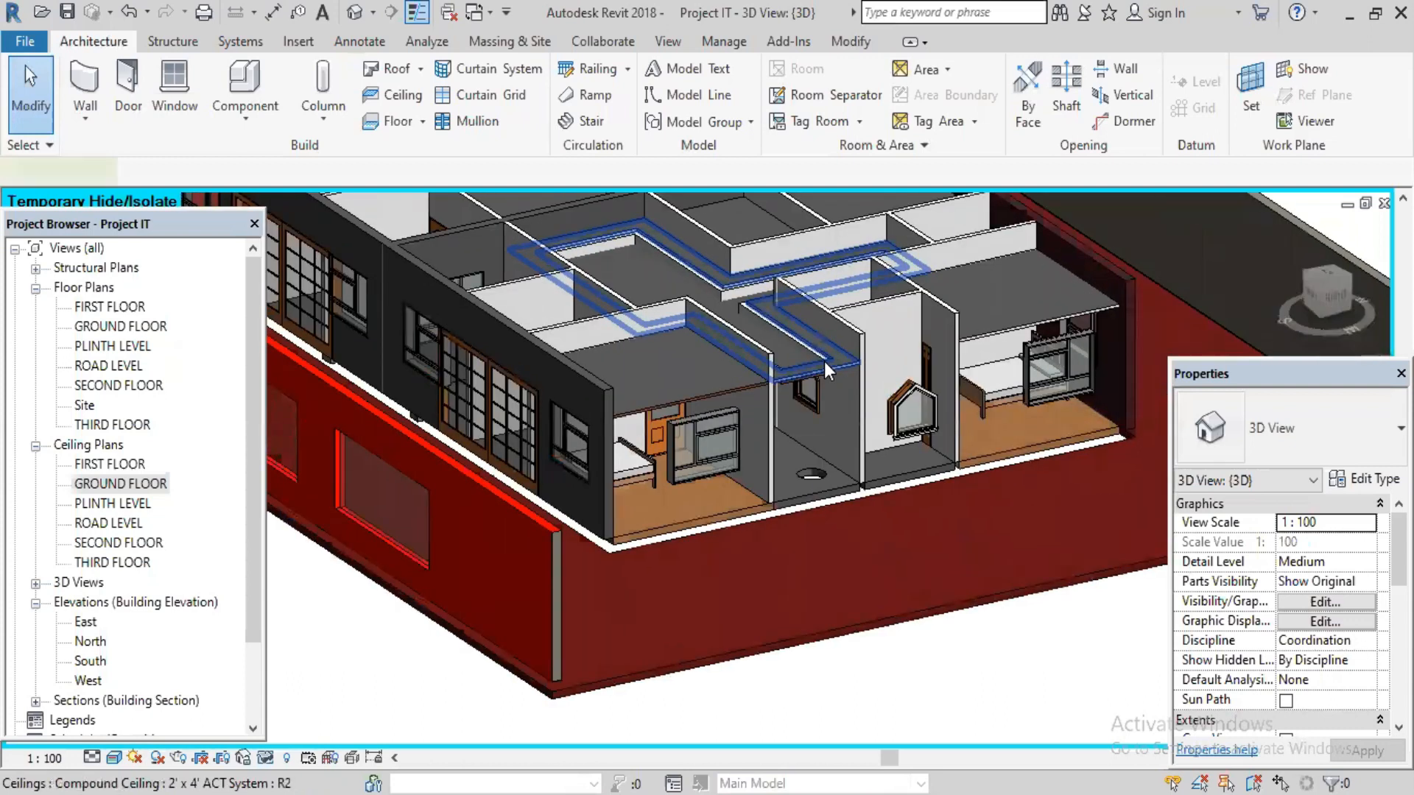
left_click(824, 361)
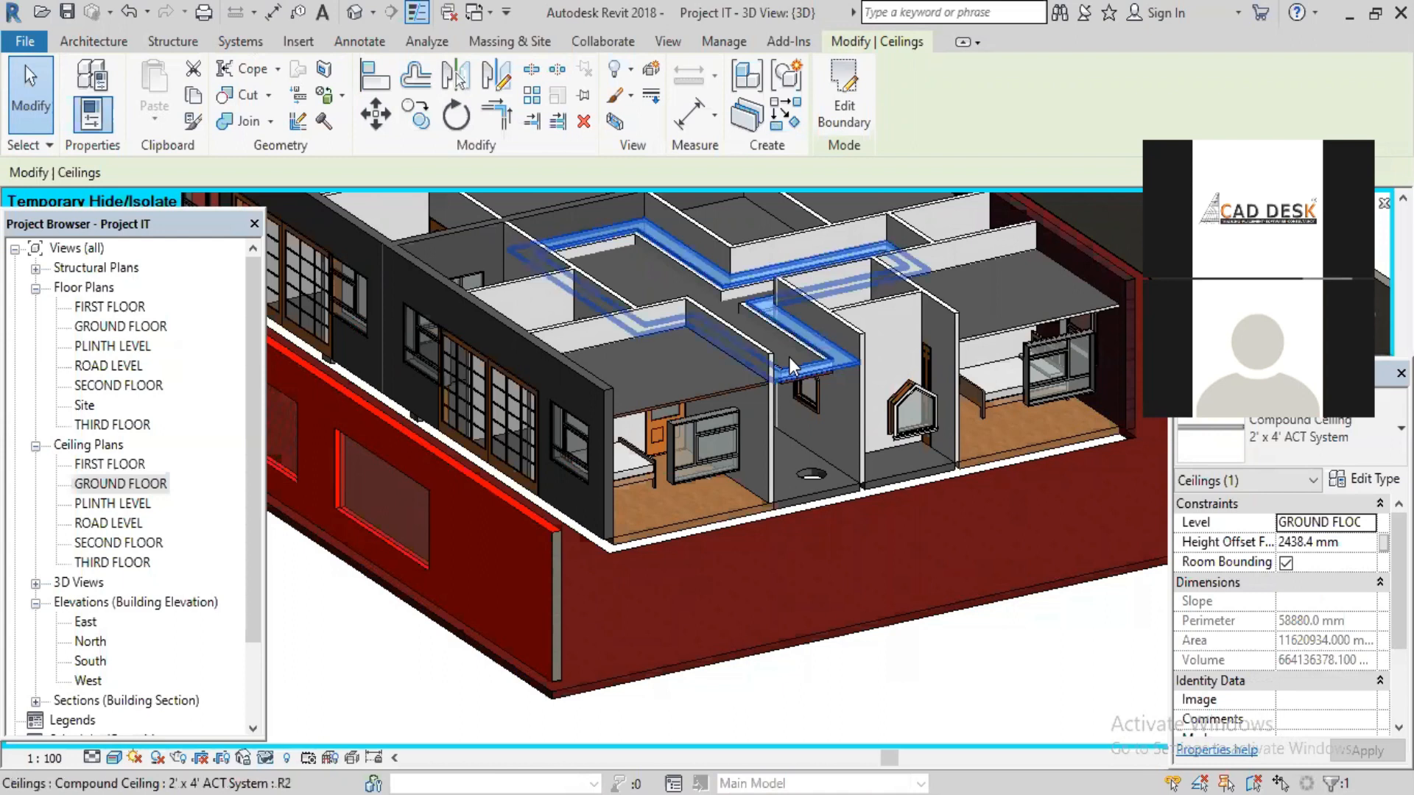
middle_click_drag(776, 423, 742, 421, "shift")
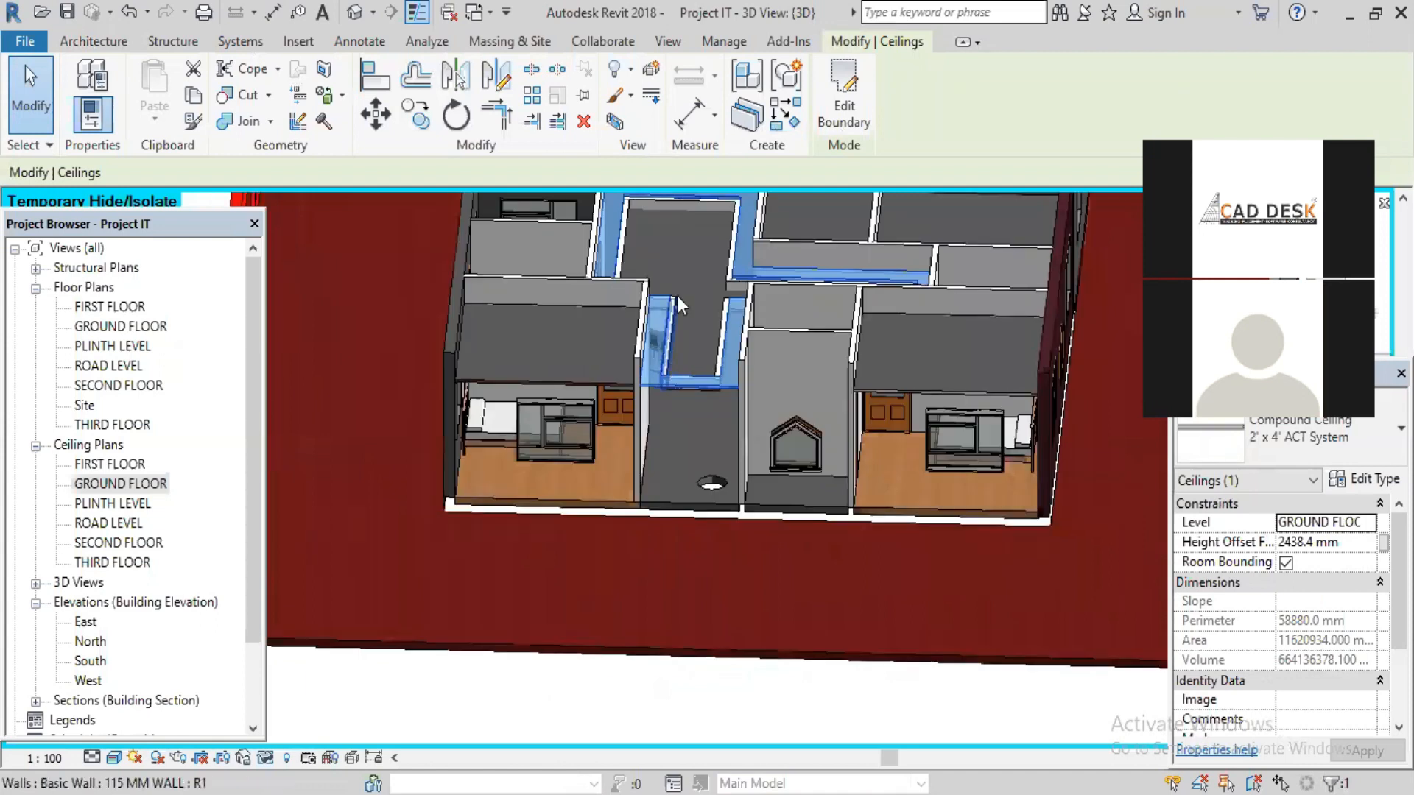
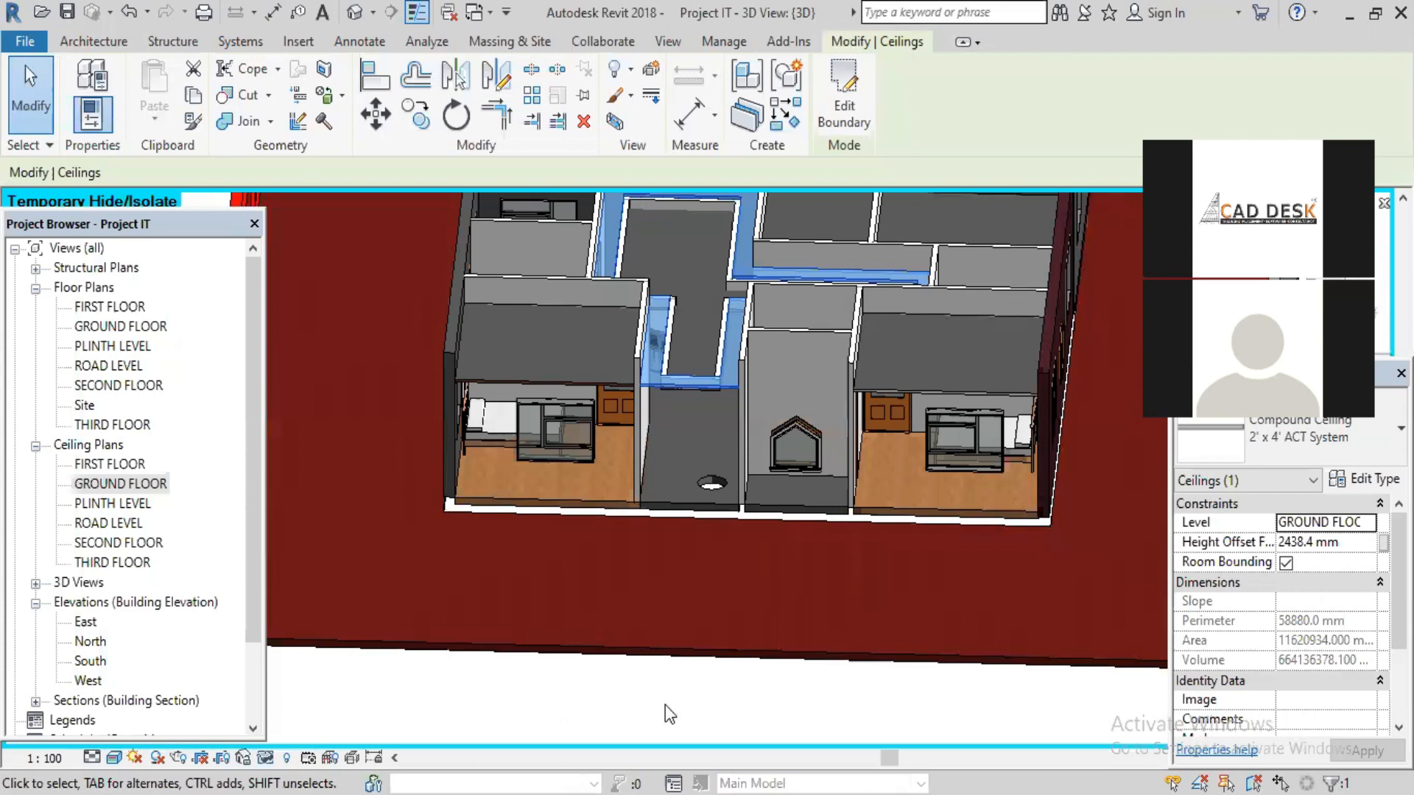
- Reset the temporary hide/isolate so all hidden elements return to the whole-building 3D view
scroll(665, 704, "down", 1)
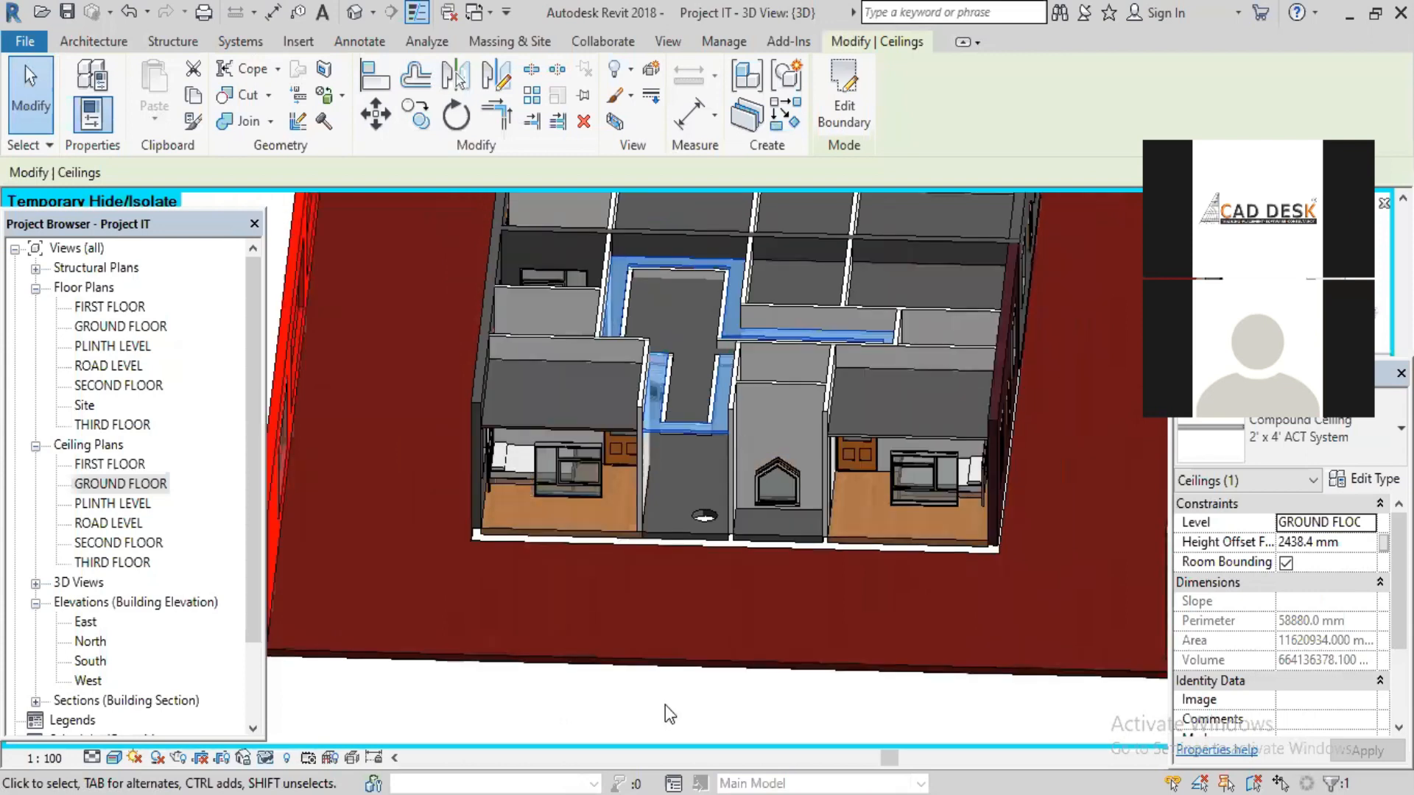
scroll(665, 705, "down", 1)
scroll(665, 705, "down", 1)
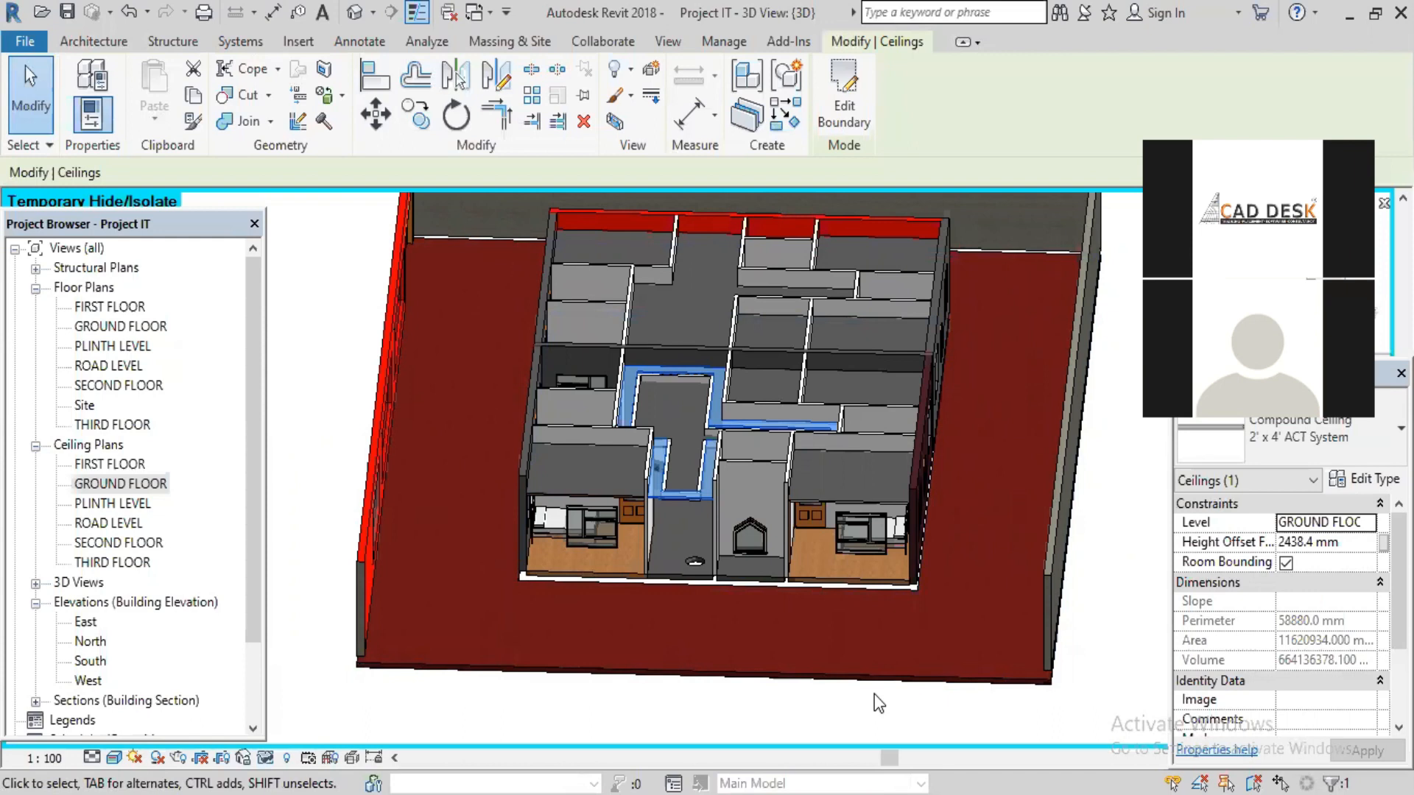
left_click(265, 758)
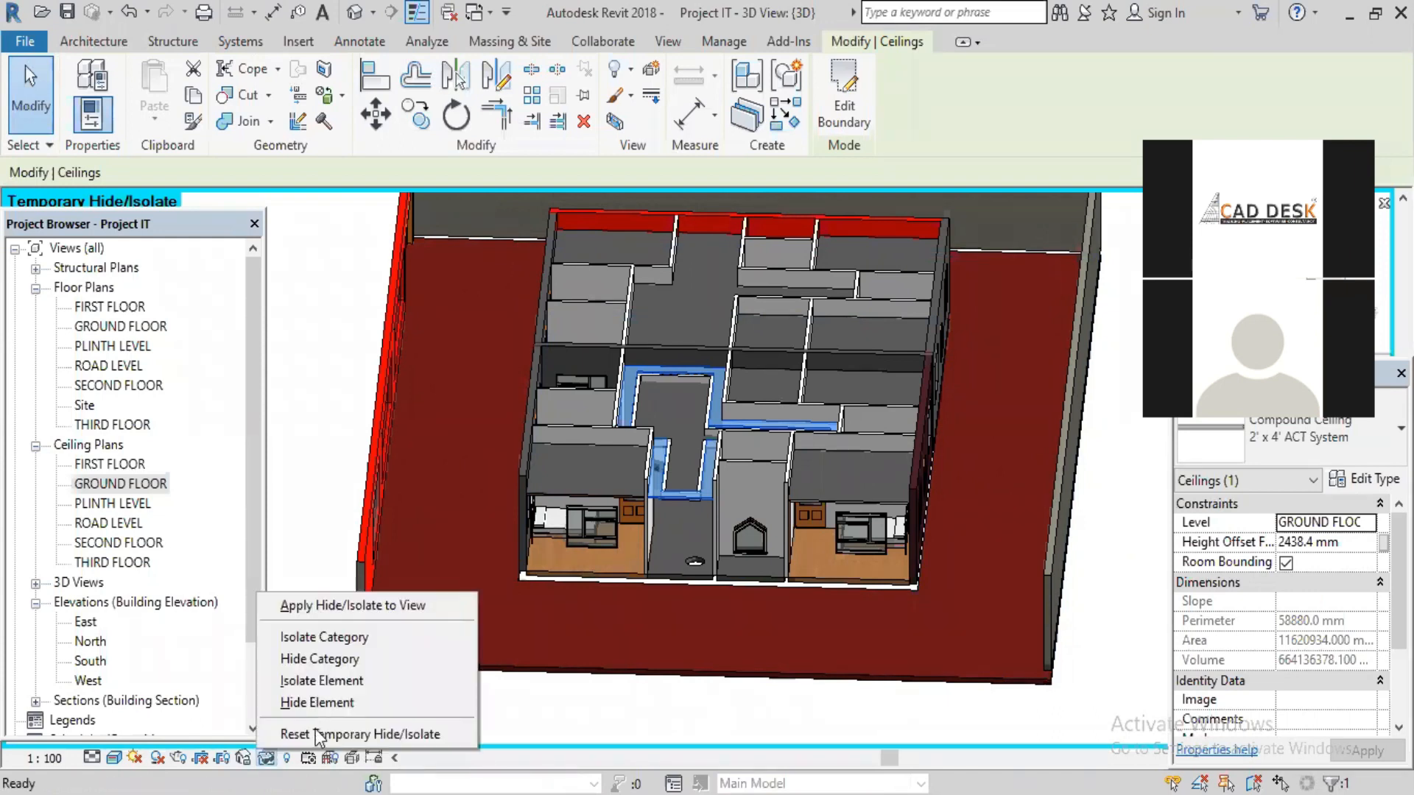
left_click(317, 735)
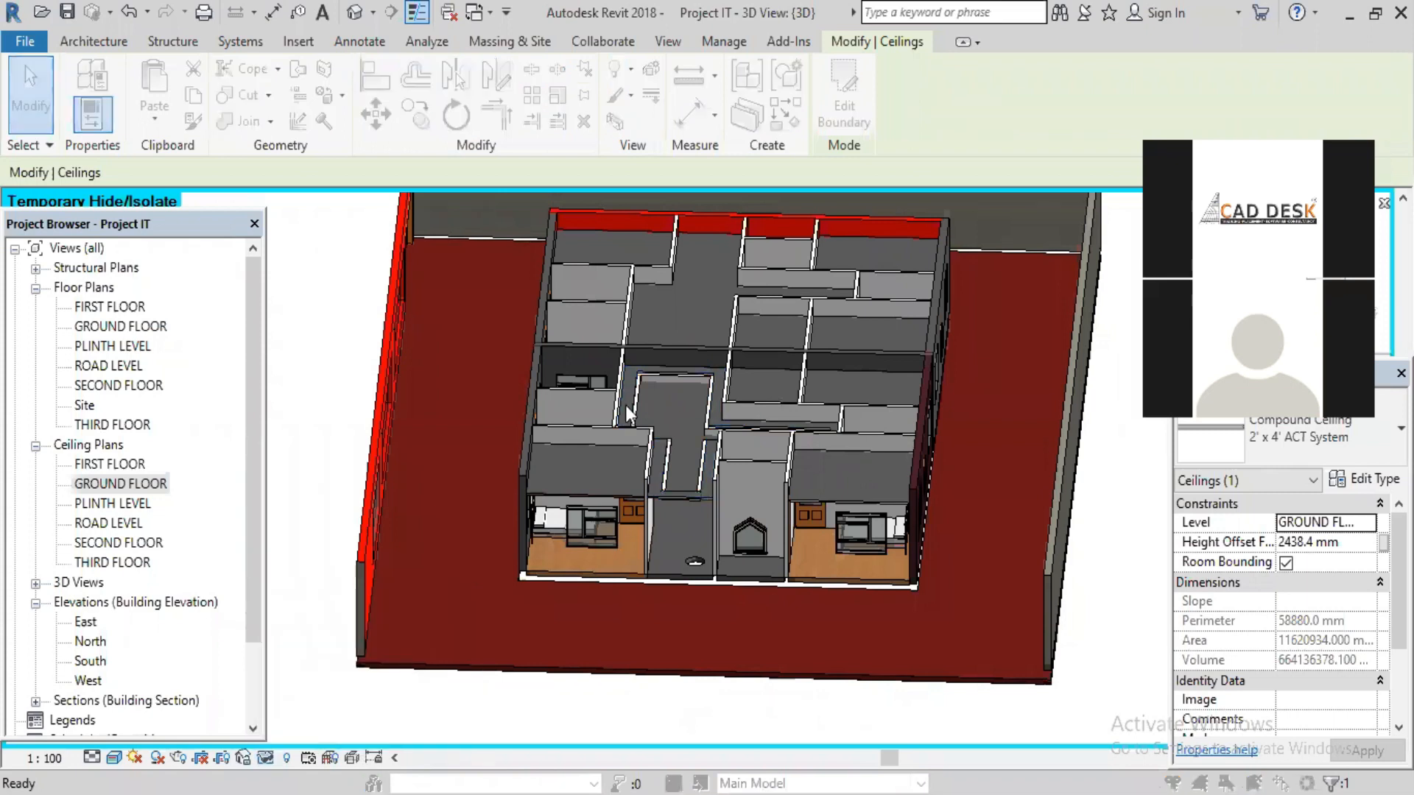
left_click(617, 350)
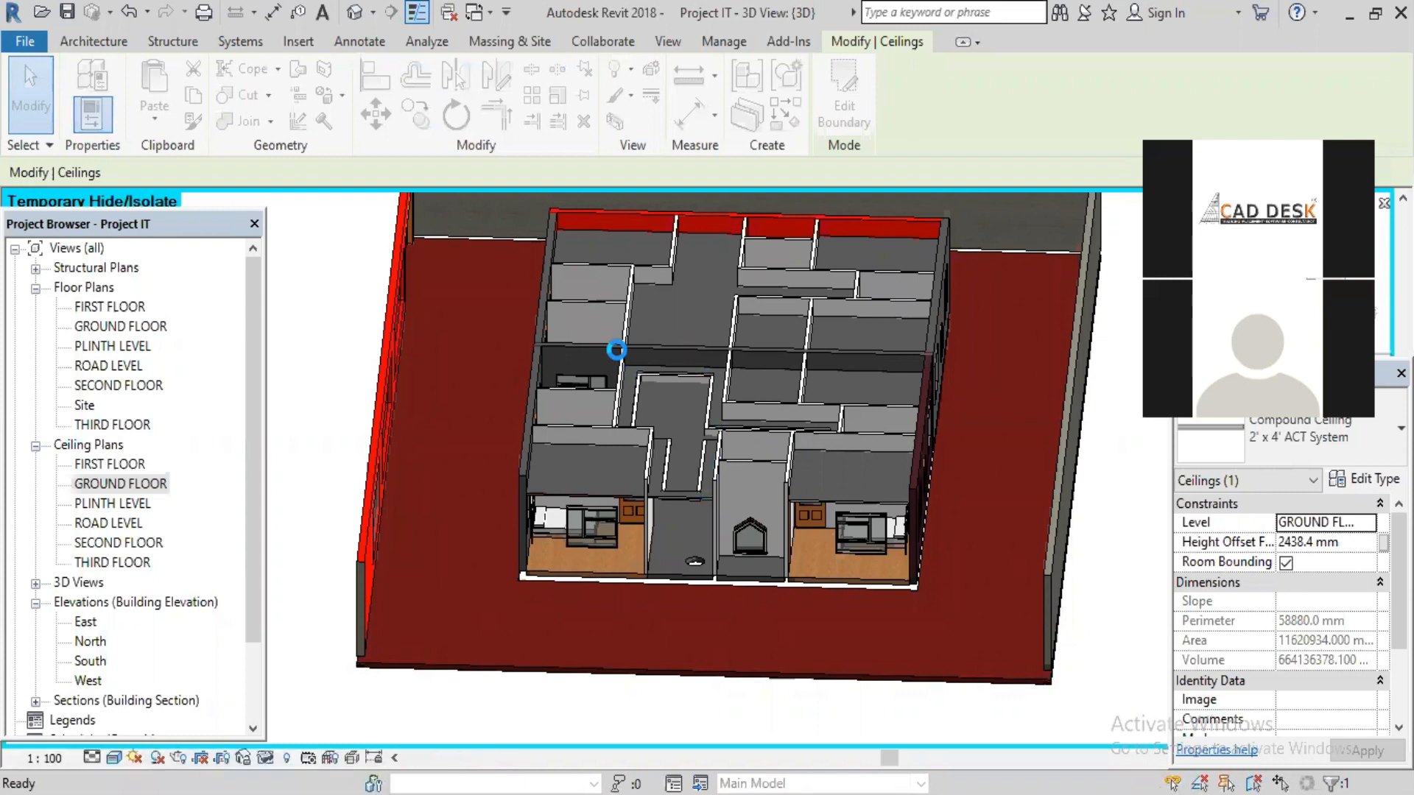
key("alt+Tab")
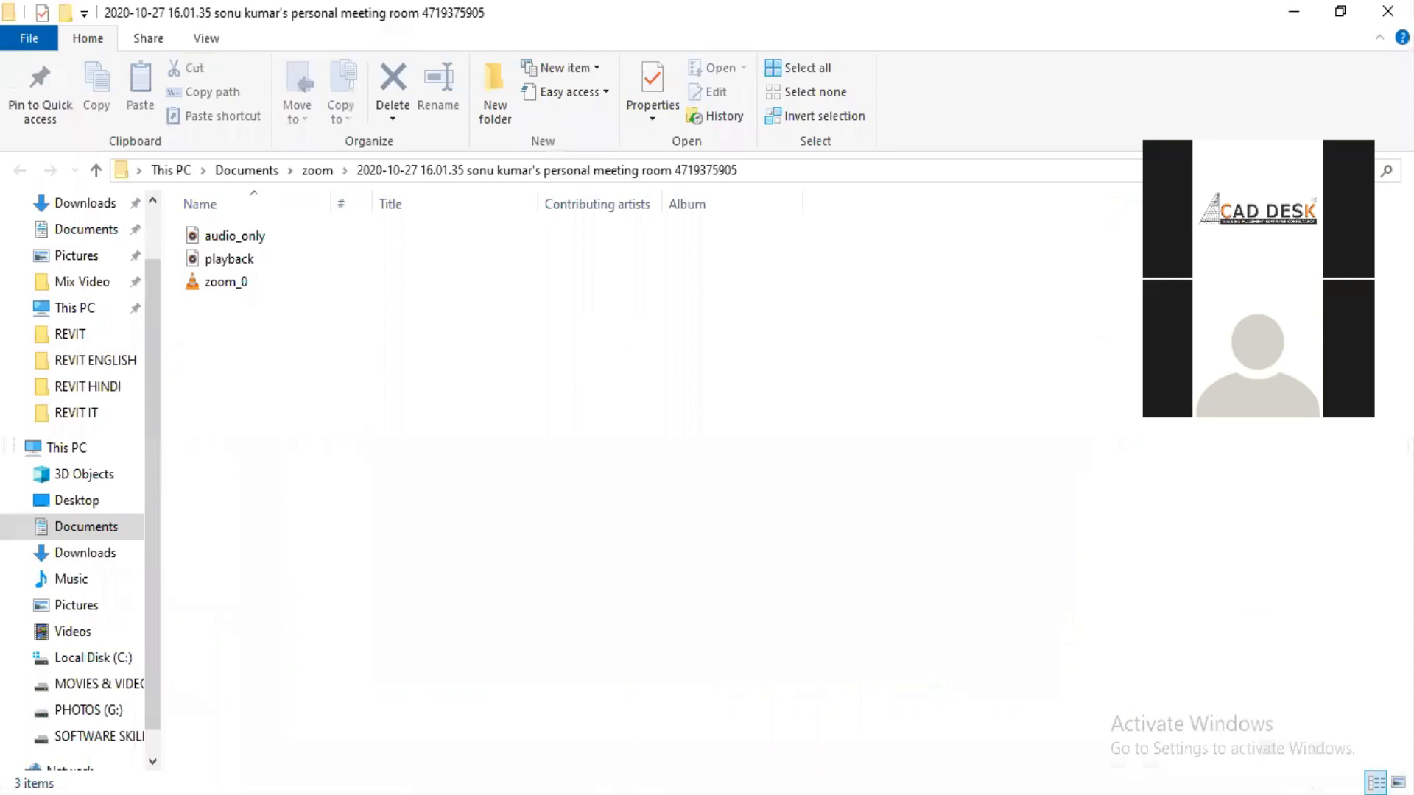
key("alt+Tab")
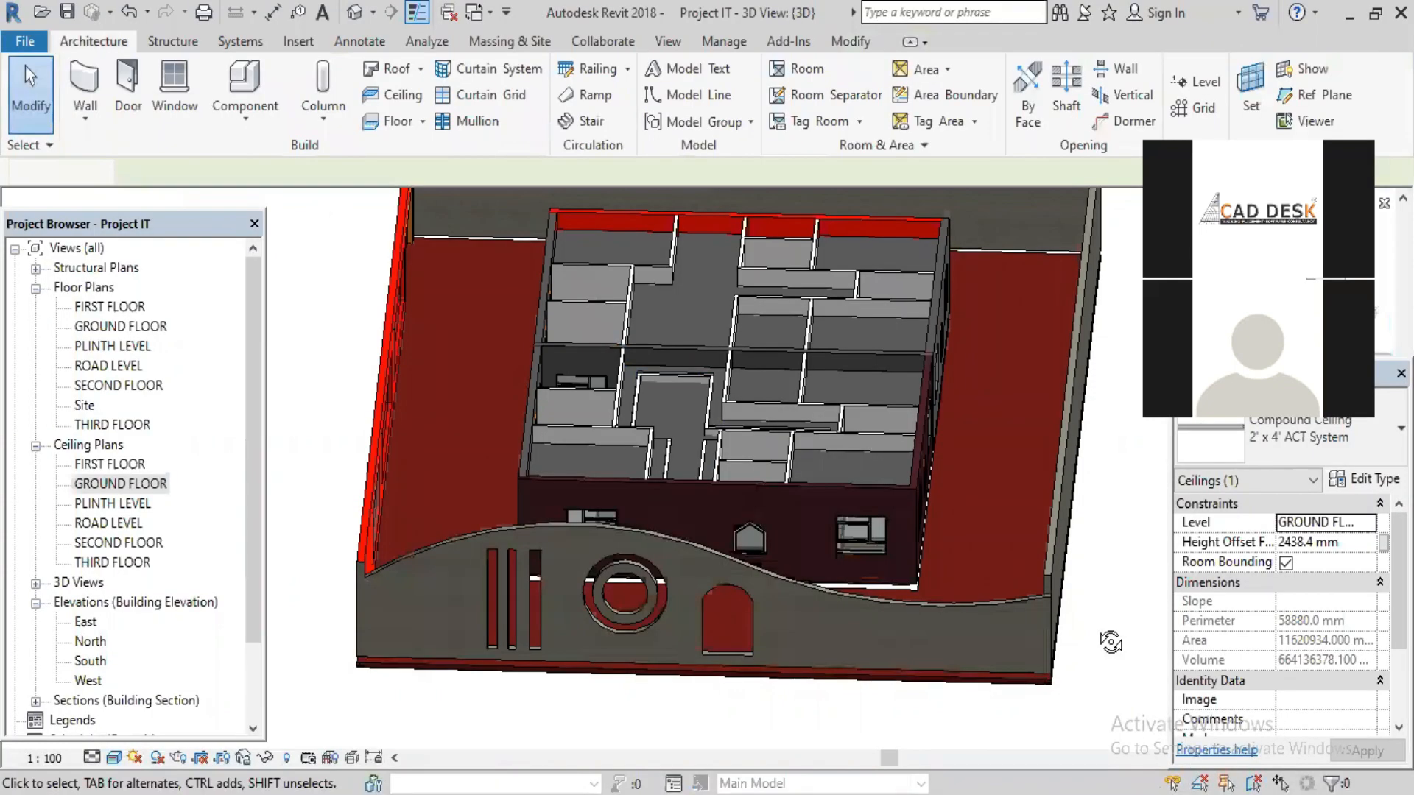
- Select the long concrete boundary wall at the back of the plot and duplicate its type as CONCRETE WALL 2
middle_click_drag(1111, 641, 831, 473, "shift")
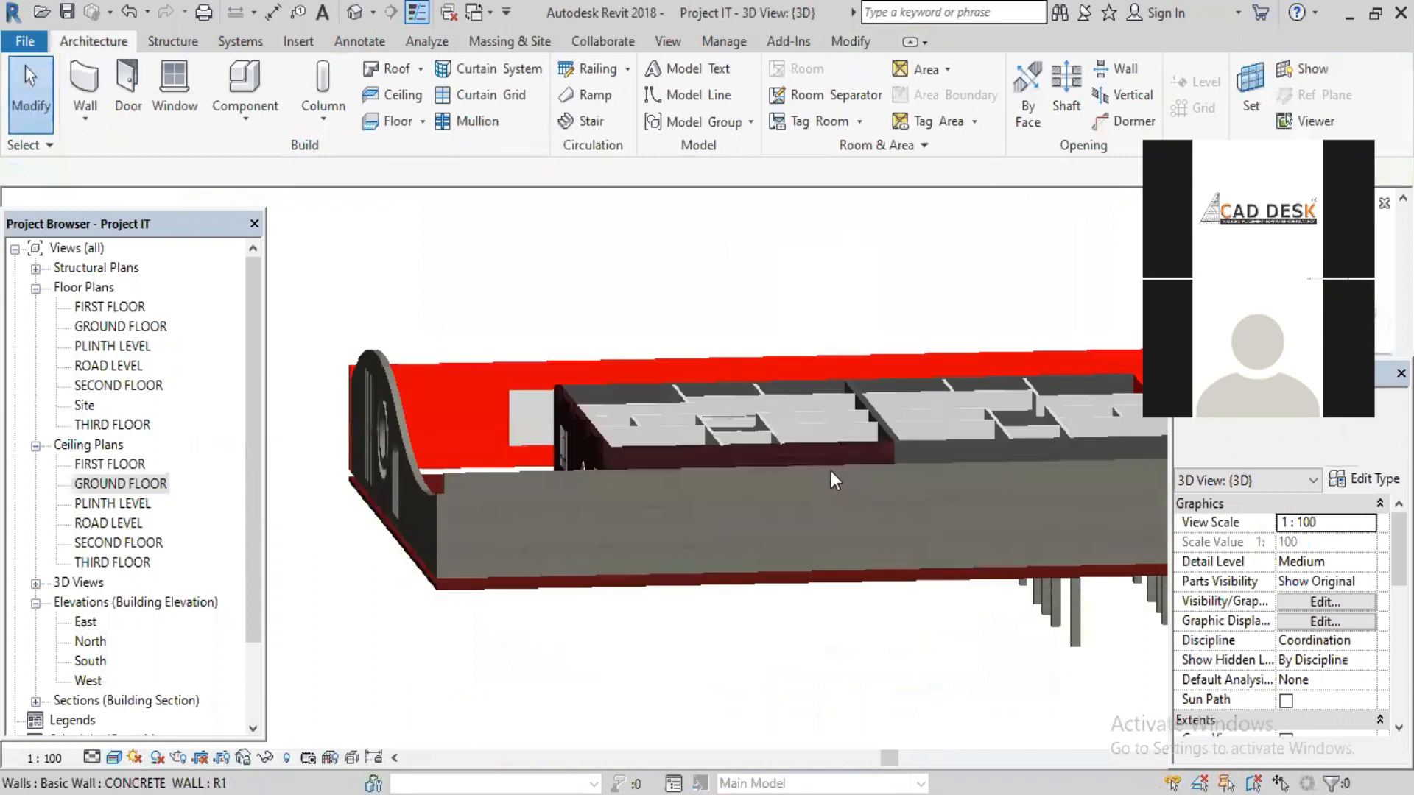
left_click(830, 480)
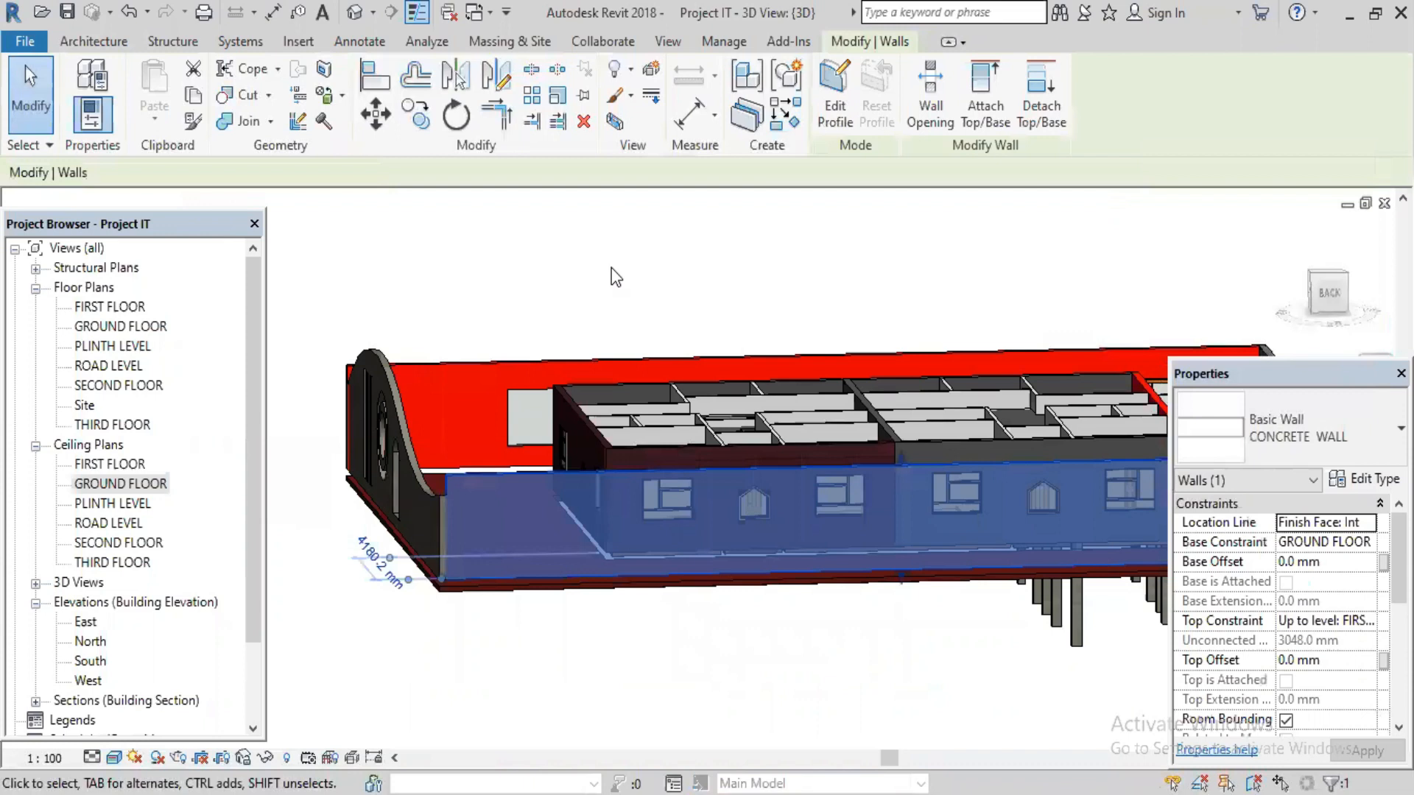
left_click(1367, 478)
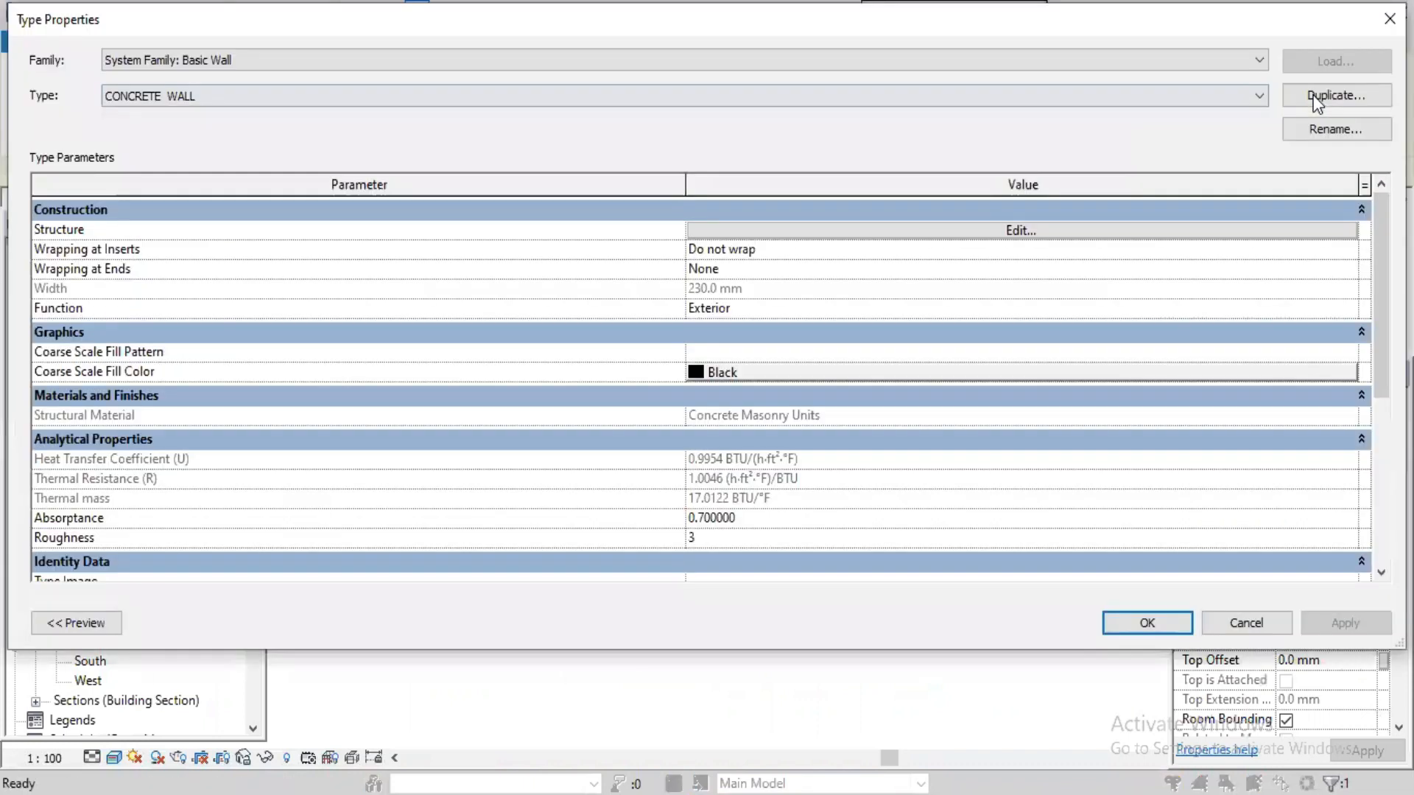
left_click(1318, 98)
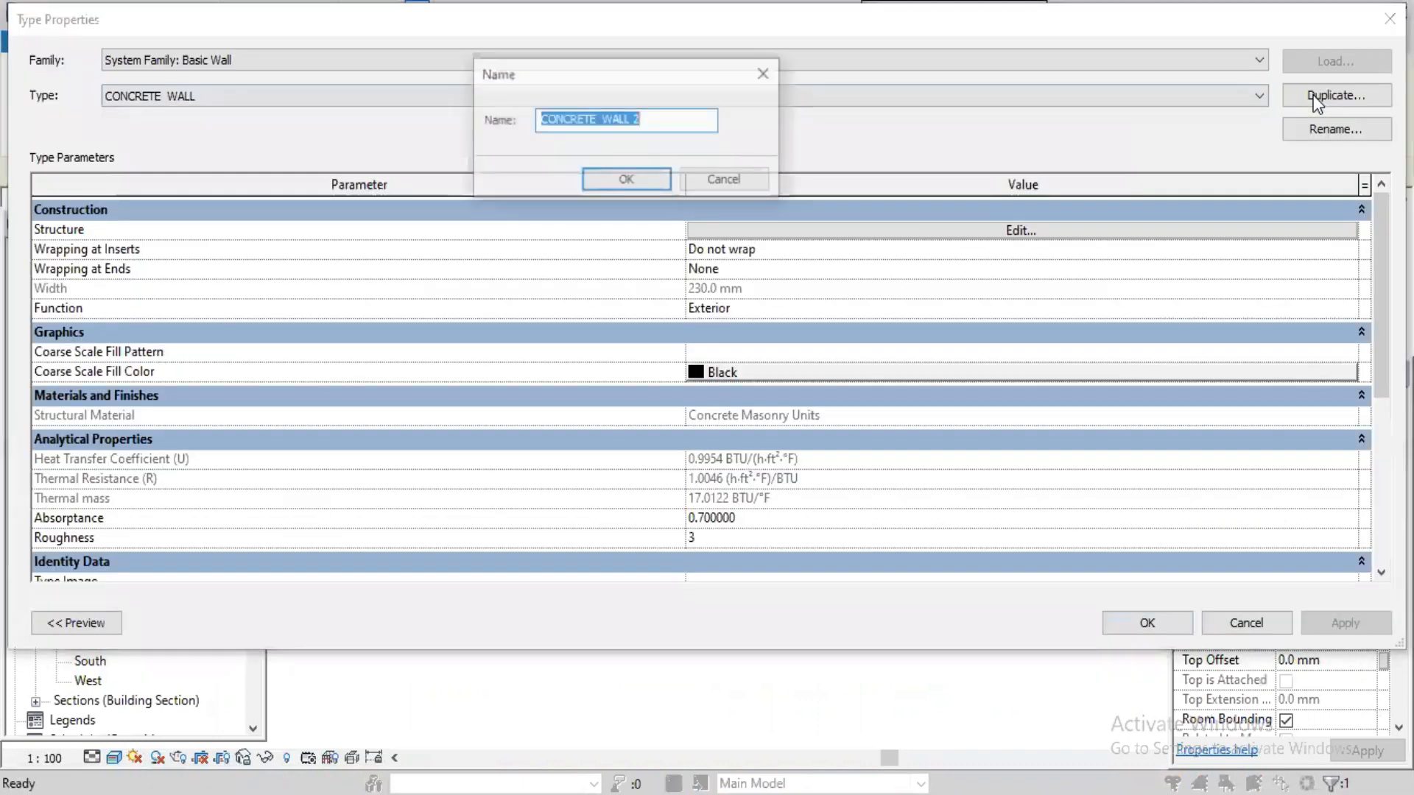
left_click(627, 181)
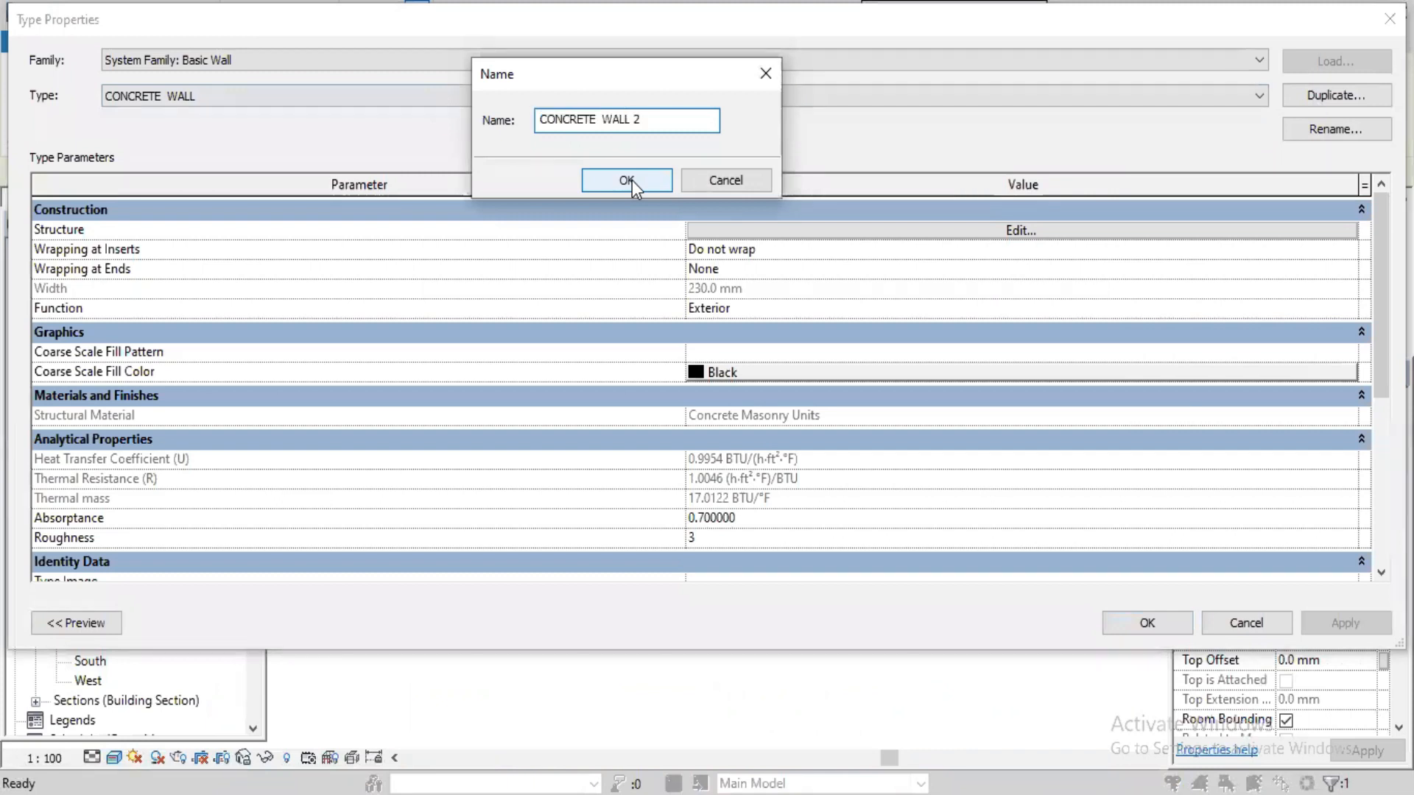
- Open the layer structure of CONCRETE WALL 2 and review the material of its structure layer
left_click(987, 230)
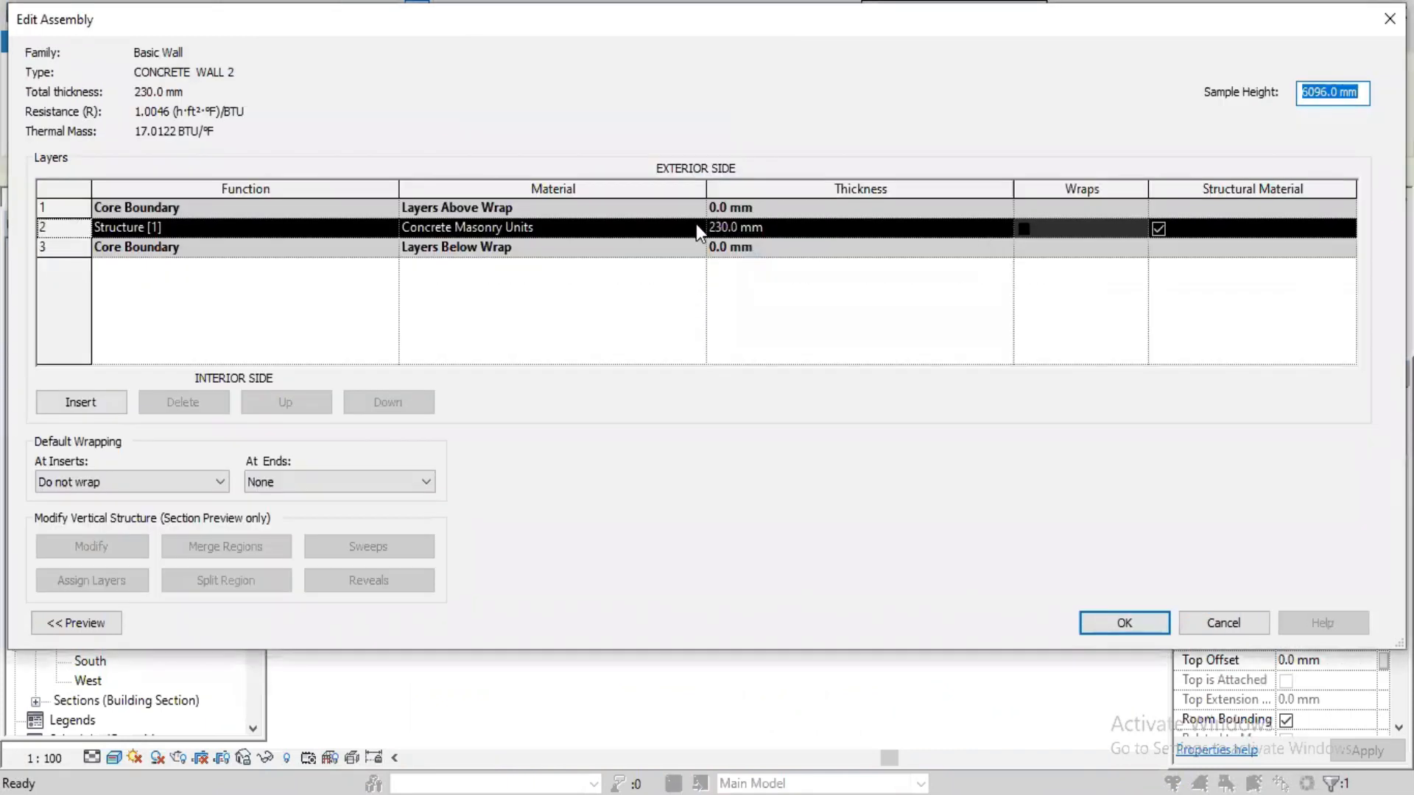
left_click(694, 225)
left_click(695, 225)
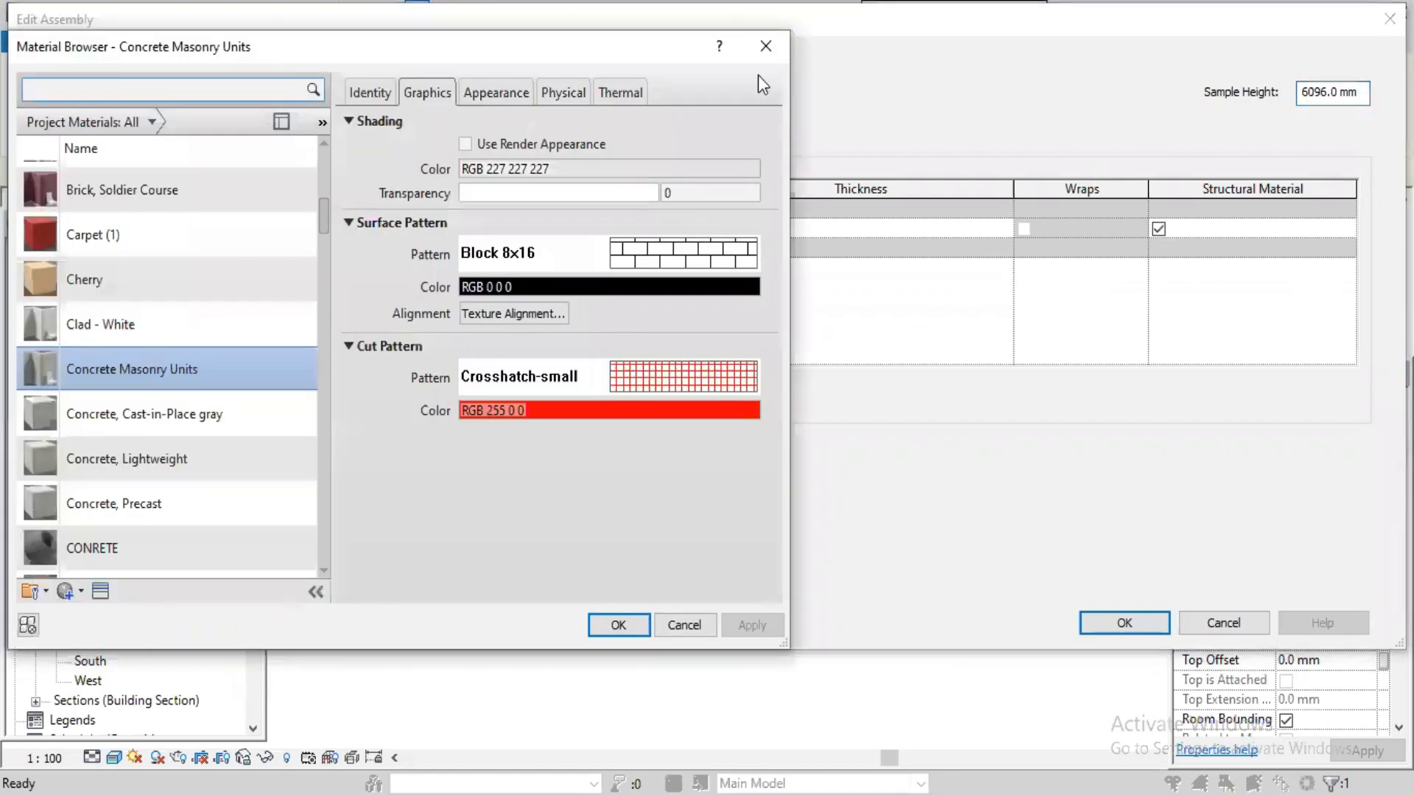
left_click(766, 47)
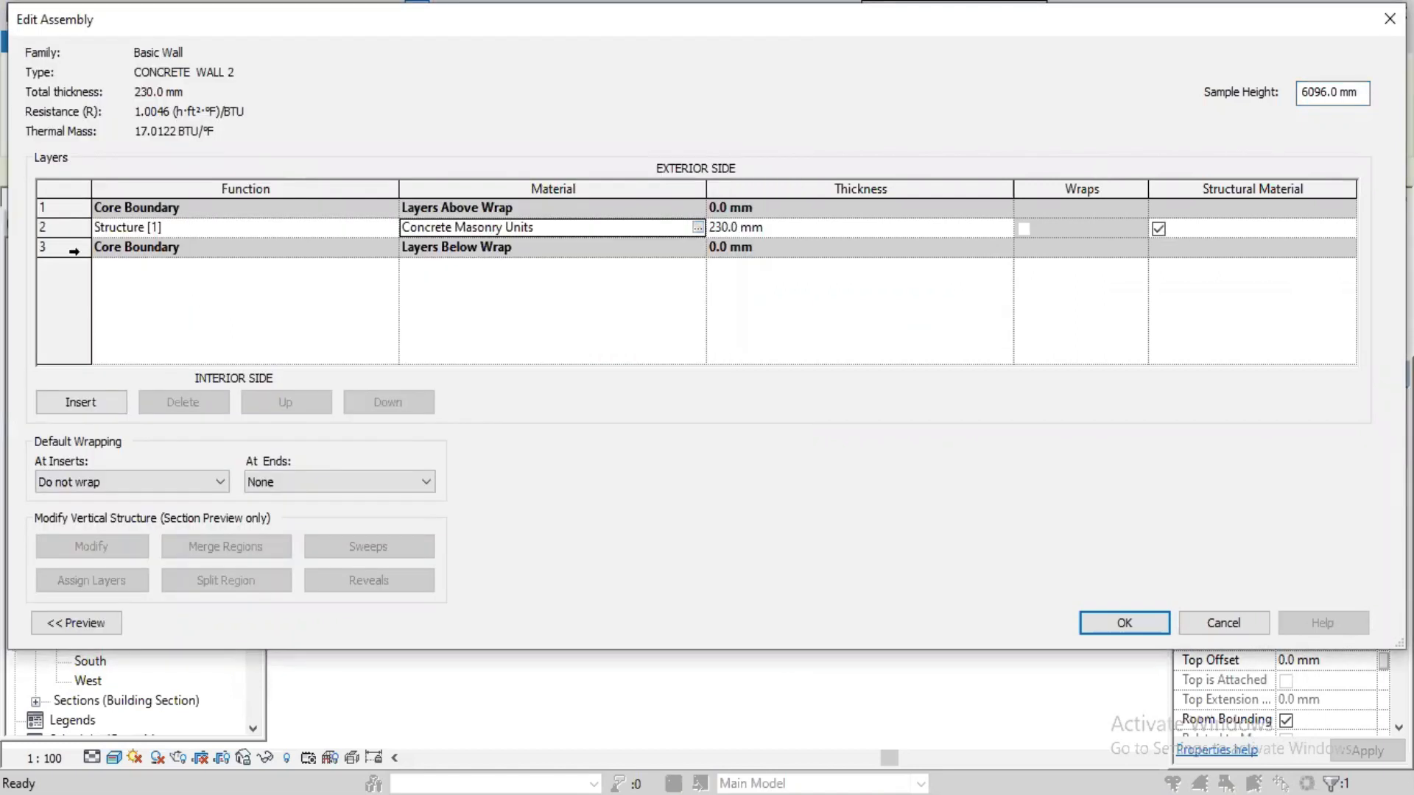
- Insert a 10 mm Structure [1] layer on the exterior side of CONCRETE WALL 2, above the Concrete Masonry Units layer
left_click(92, 405)
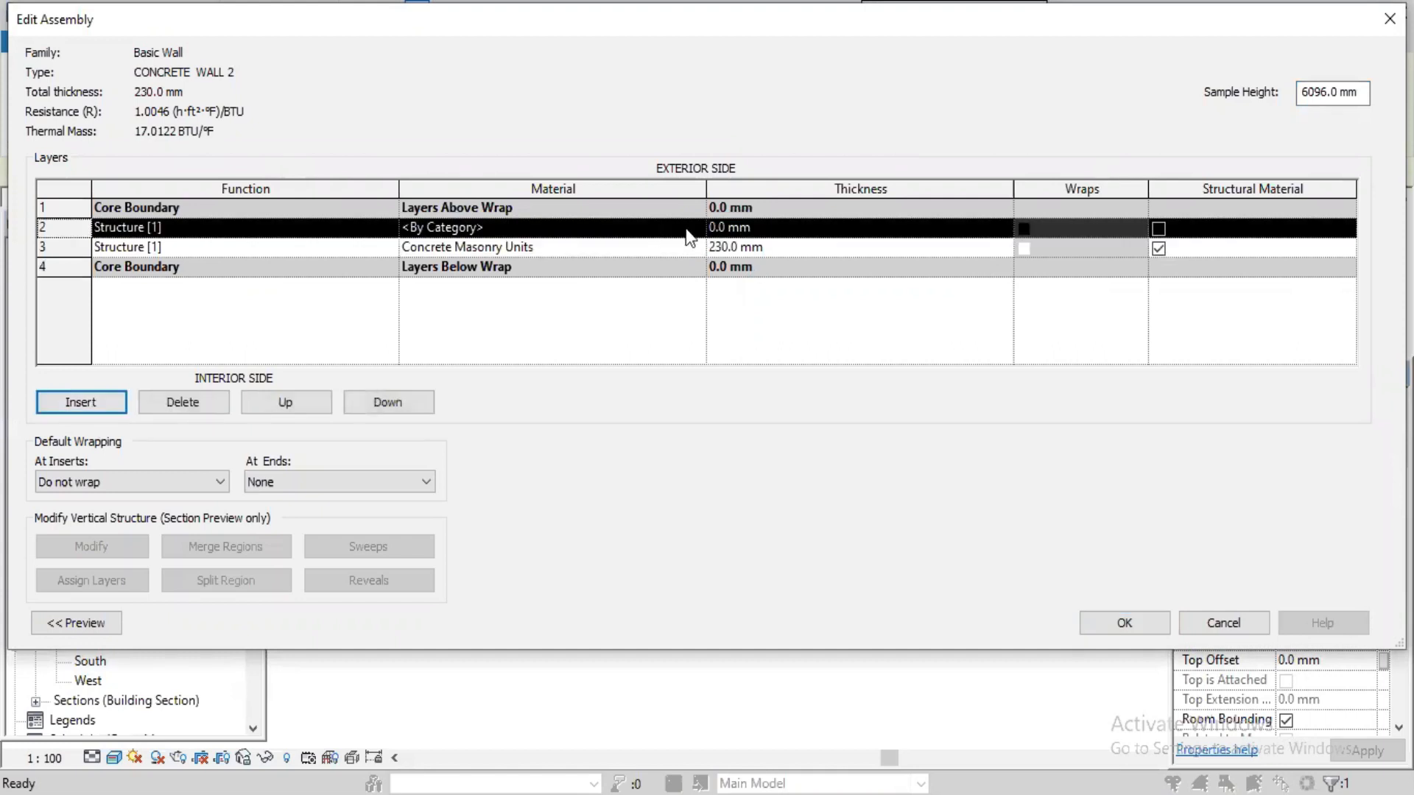
left_click(778, 232)
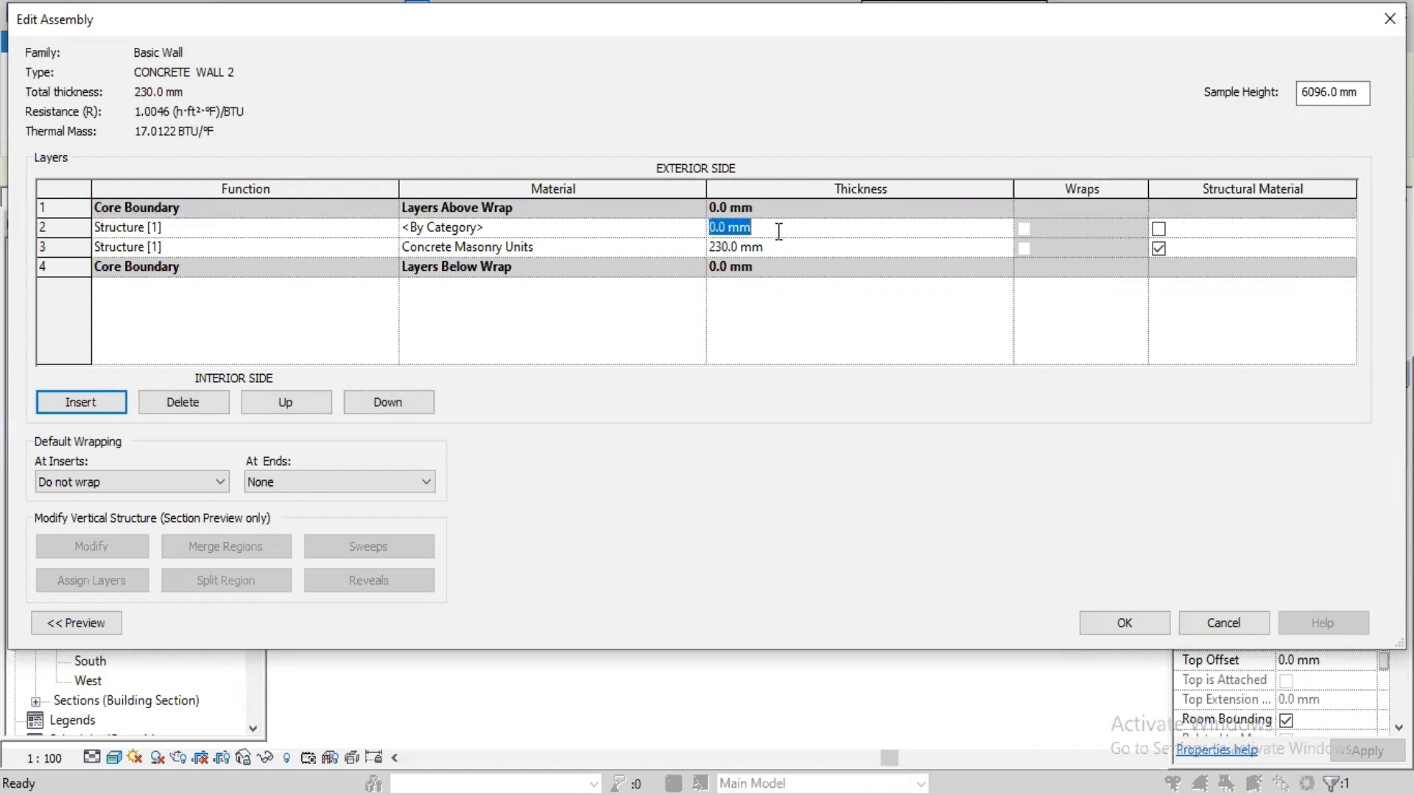
key("BackSpace")
type(".25\"")
key("Return")
left_click(766, 231)
double_click(766, 231)
type("10")
key("Return")
- Create a new material named MAT for the added 10 mm exterior layer
left_click(696, 228)
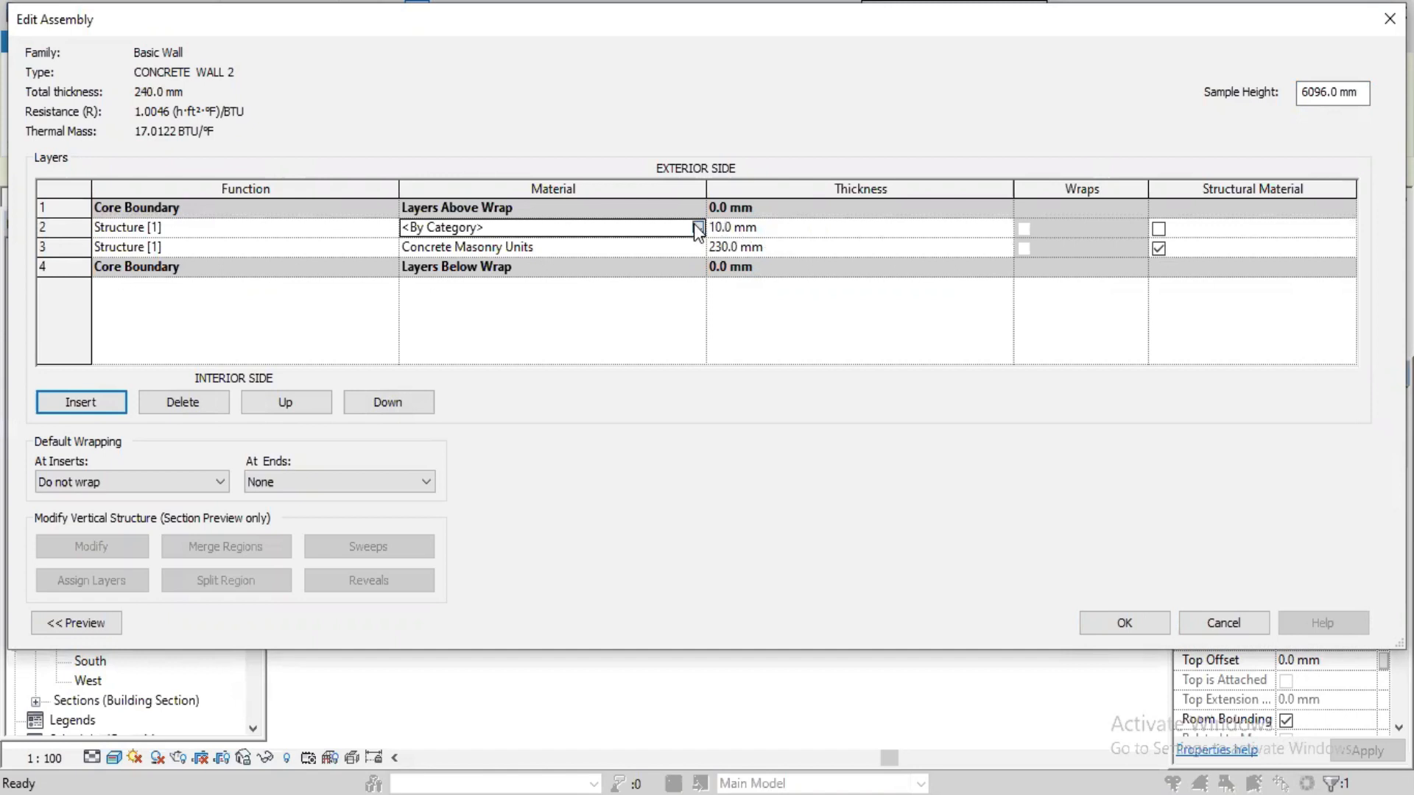
left_click(694, 228)
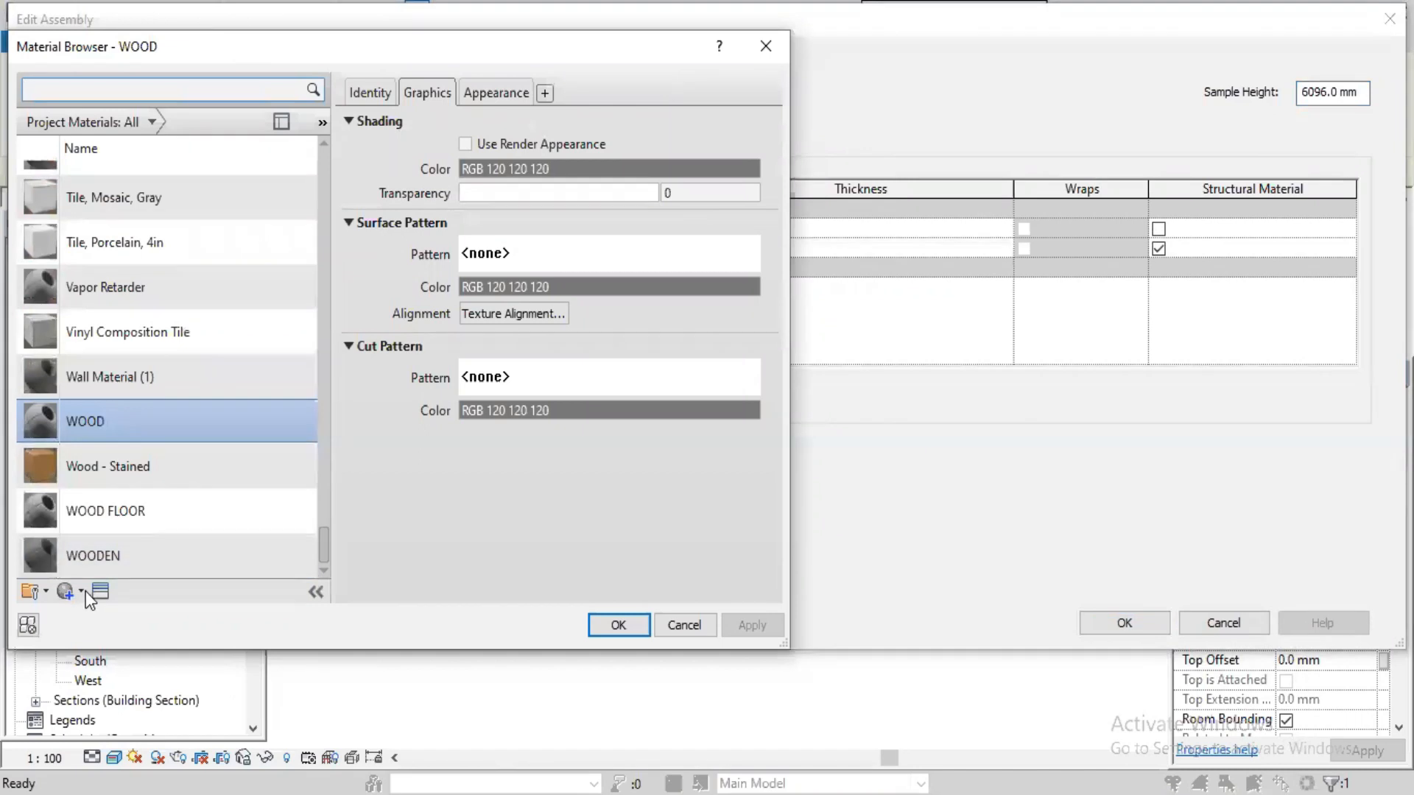
left_click(80, 592)
left_click(84, 613)
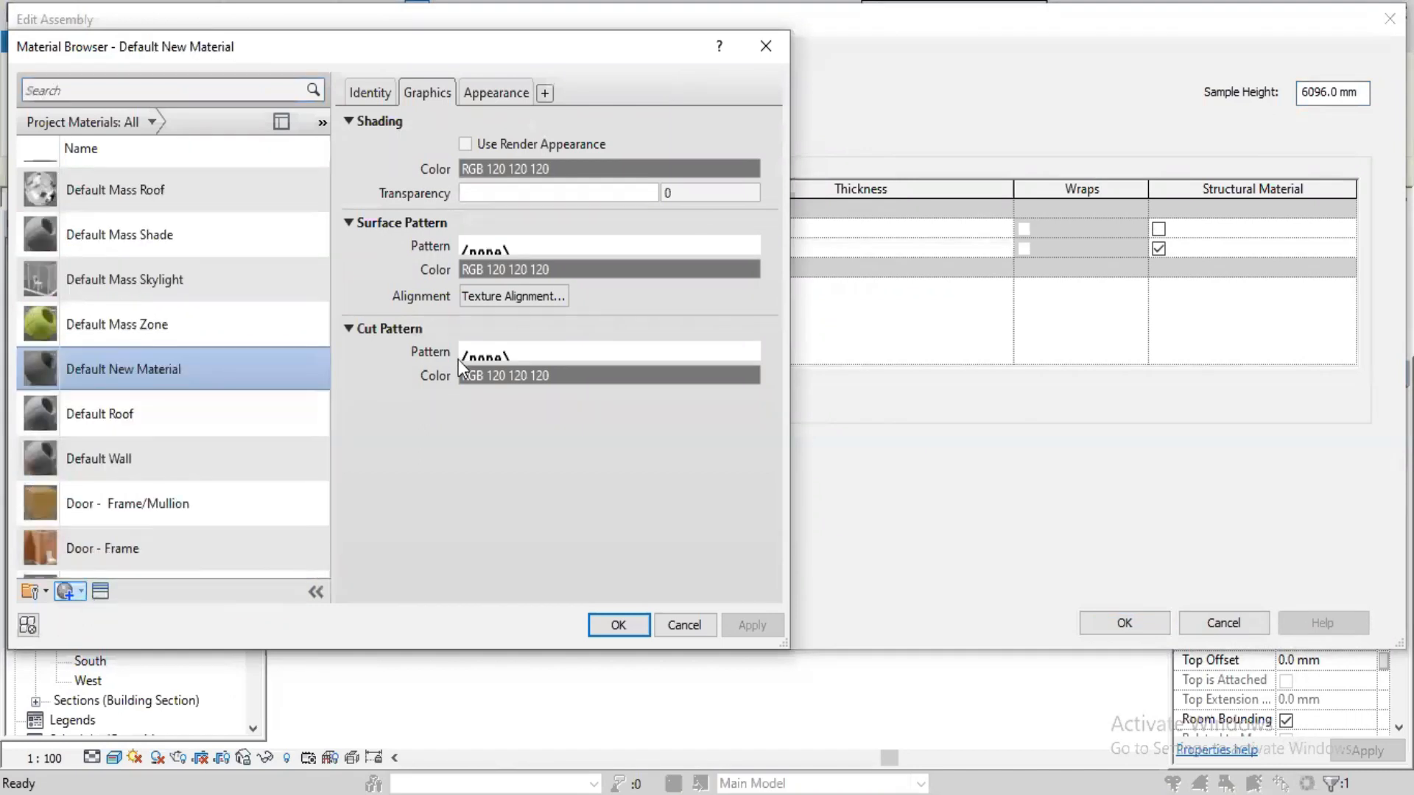
left_click(366, 89)
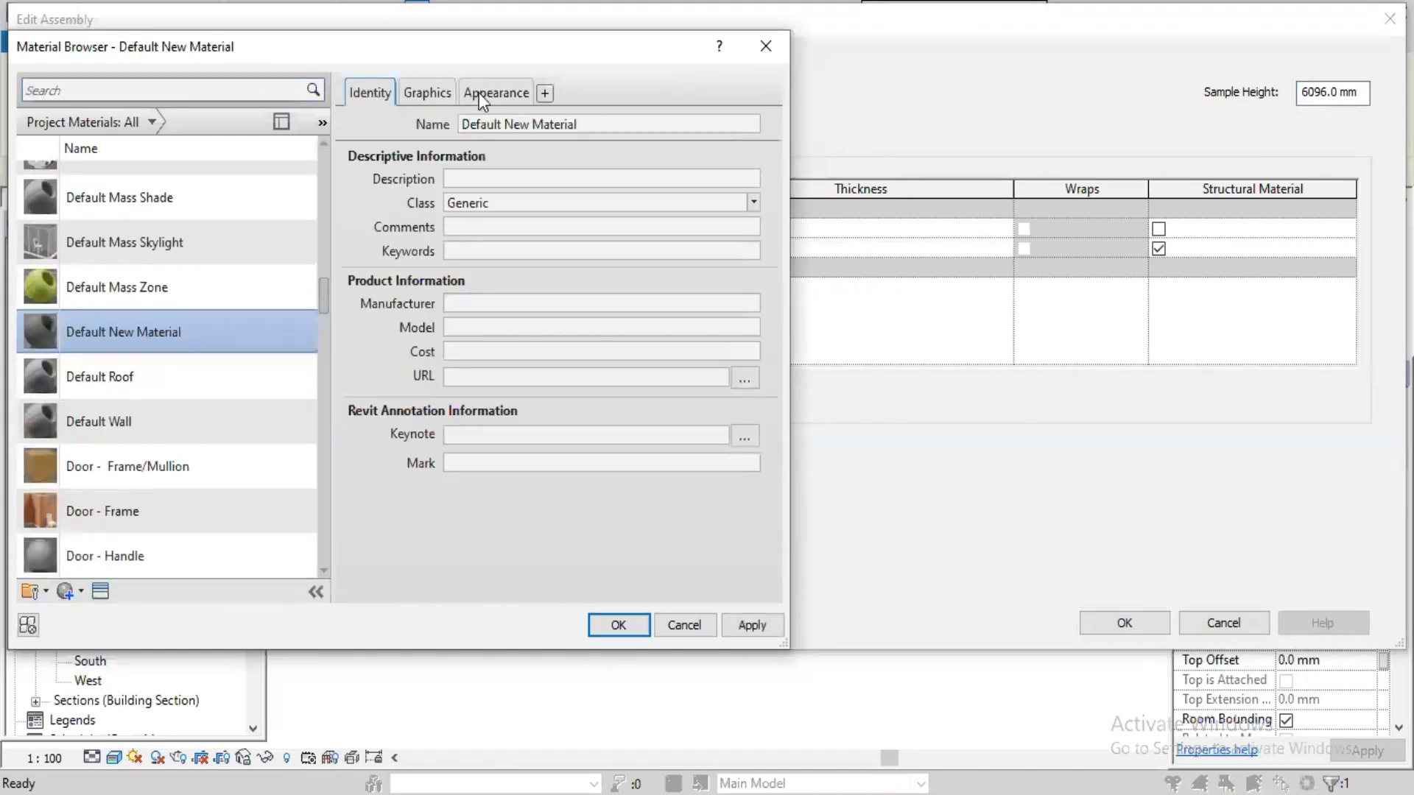
left_click(586, 123)
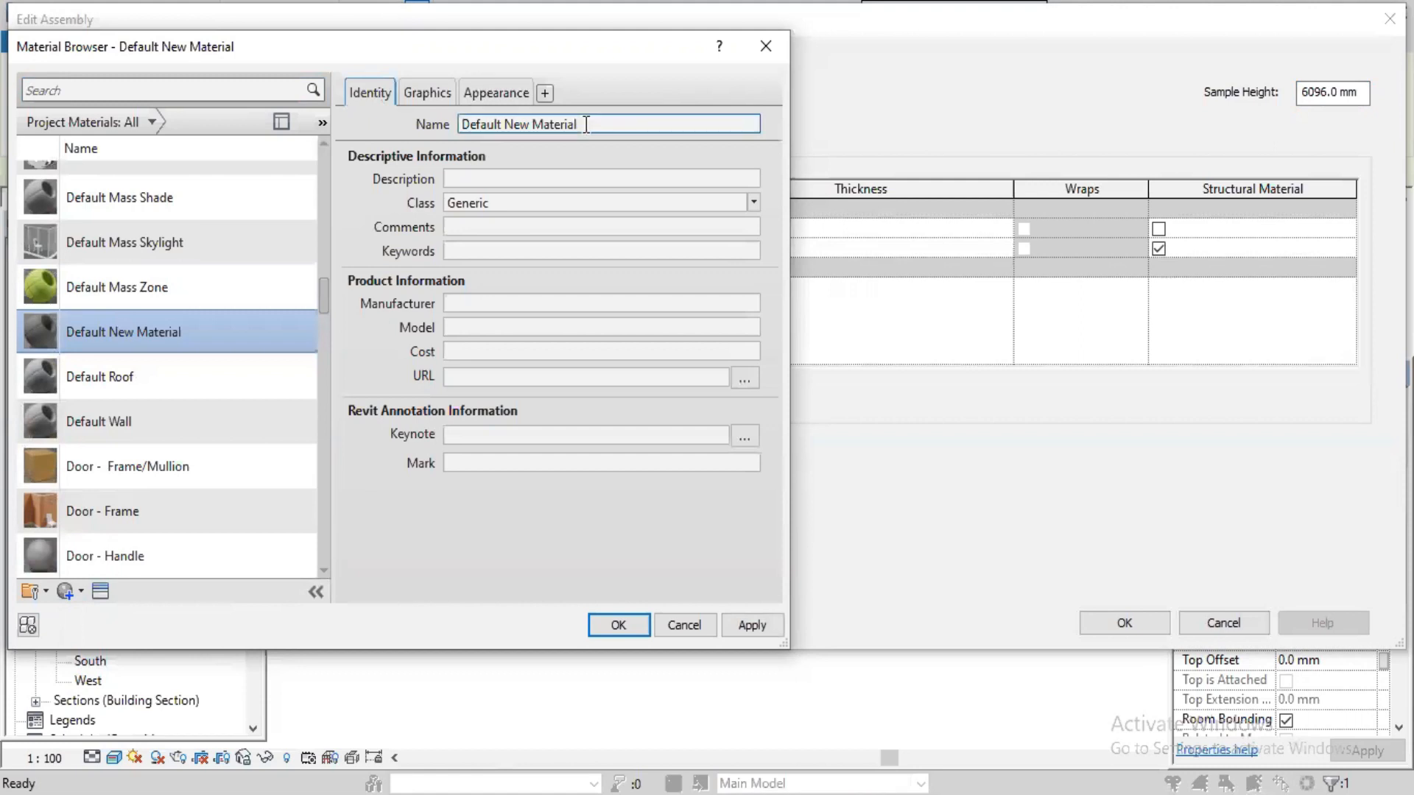
left_click(586, 124)
type("MAT")
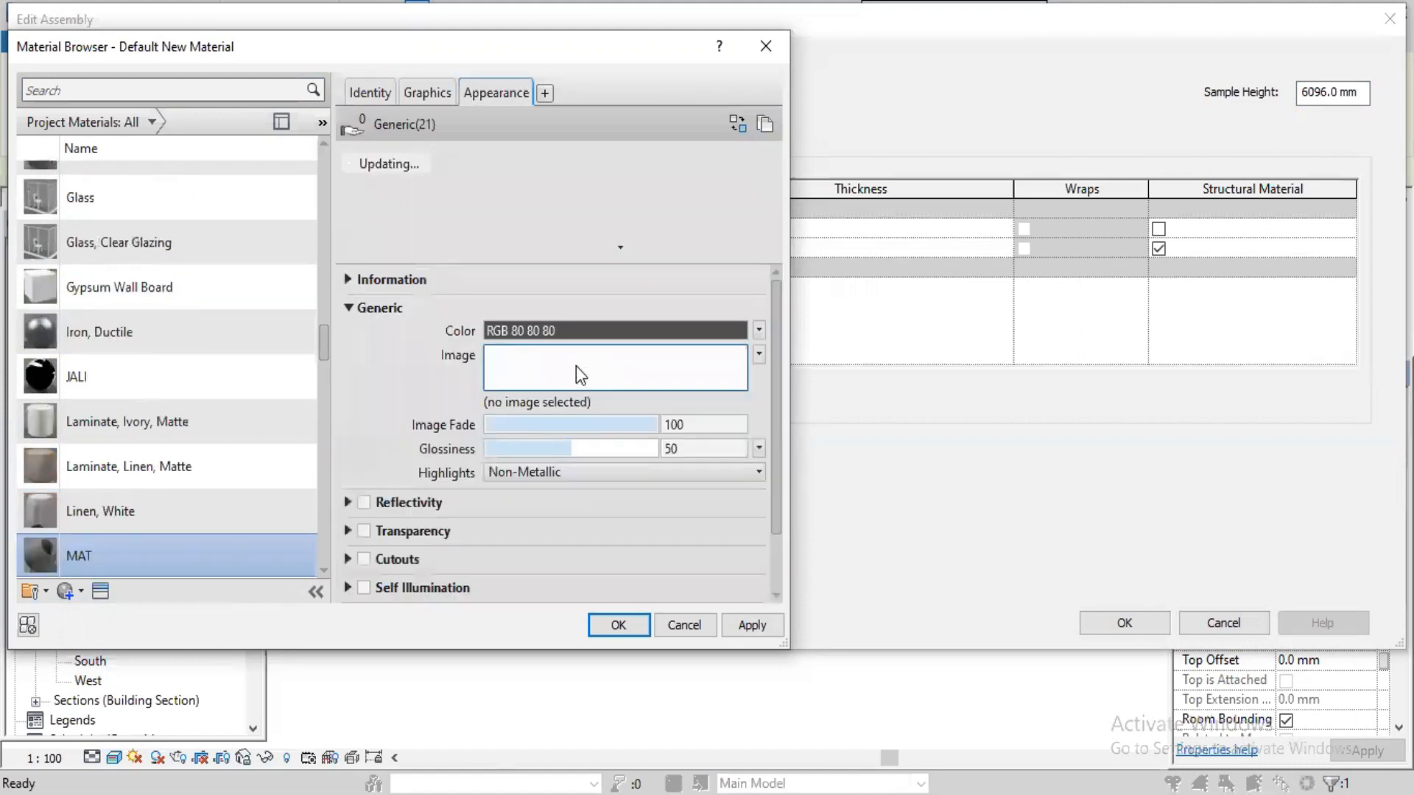
- Assign the image Concrete.Cast-In-Place.Panels.Reveal.2.bump.jpg to the generic appearance of material MAT
left_click(576, 366)
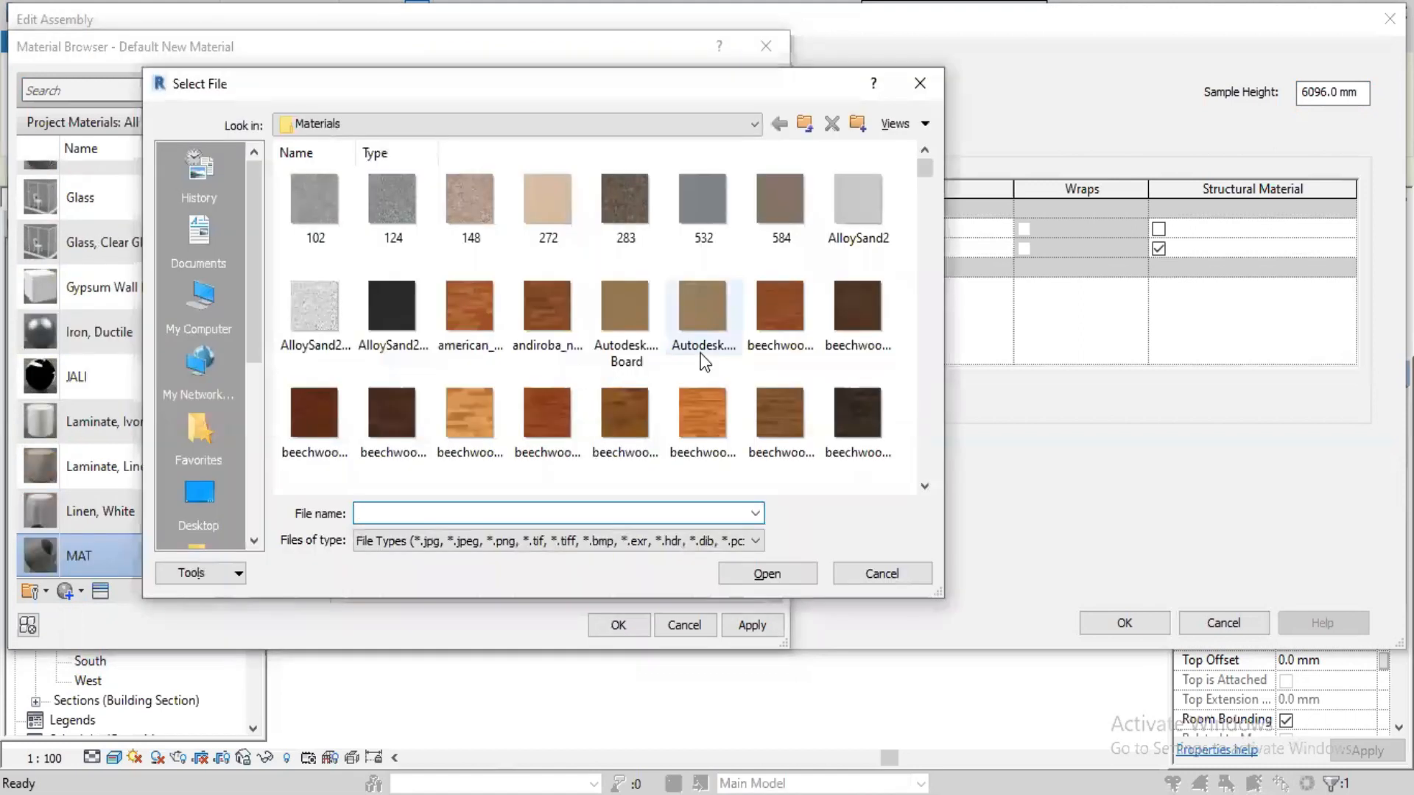
scroll(704, 361, "down", 3)
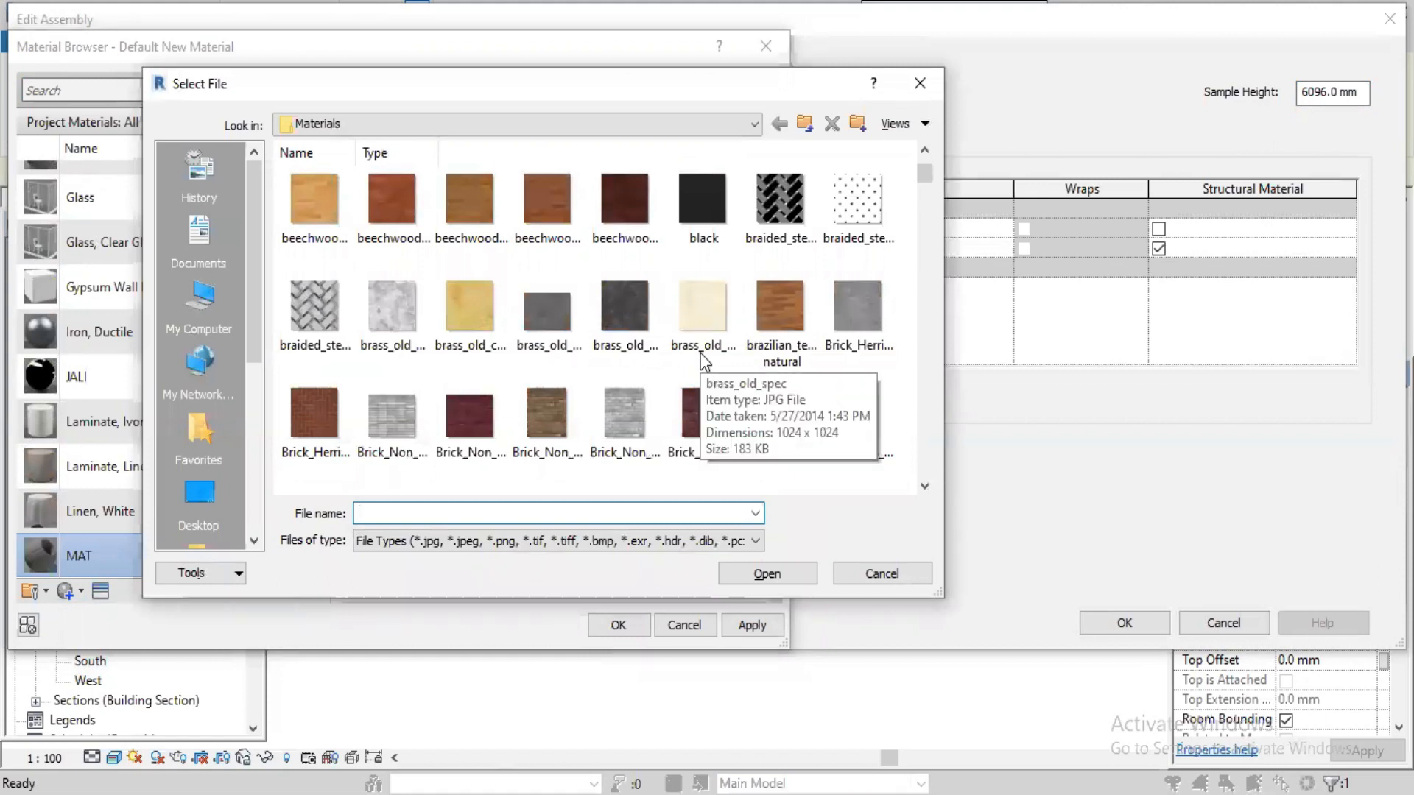
left_click(328, 294)
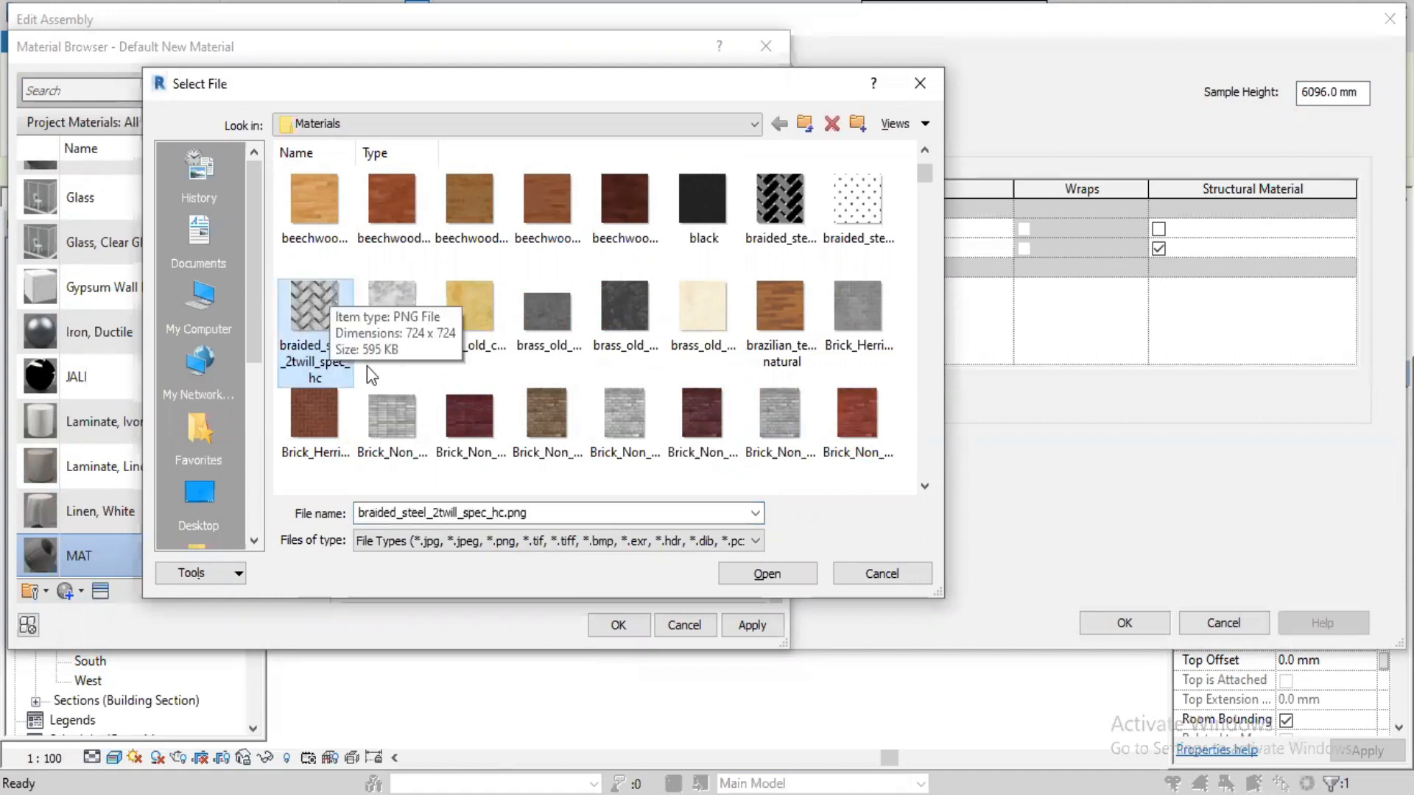
scroll(564, 343, "down", 2)
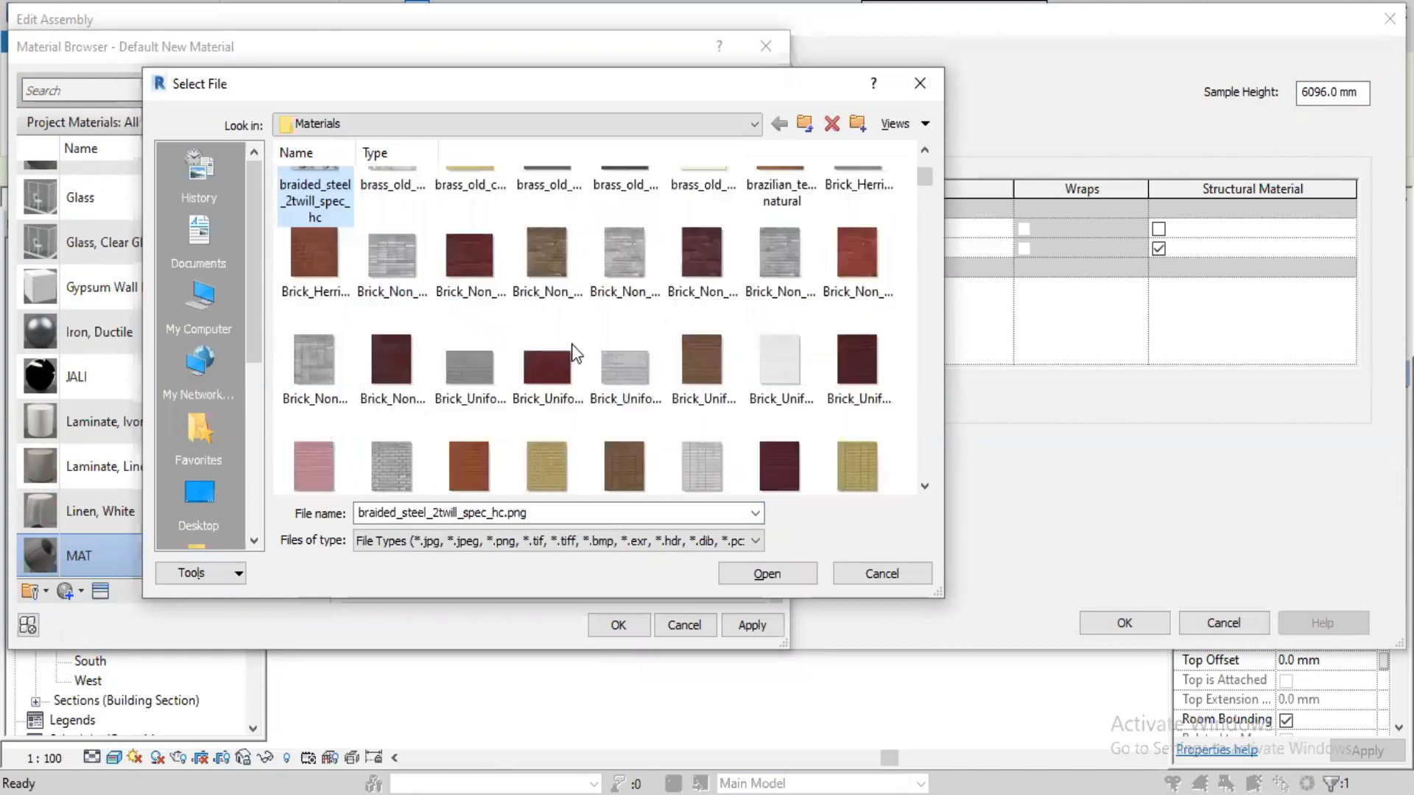
scroll(572, 343, "down", 4)
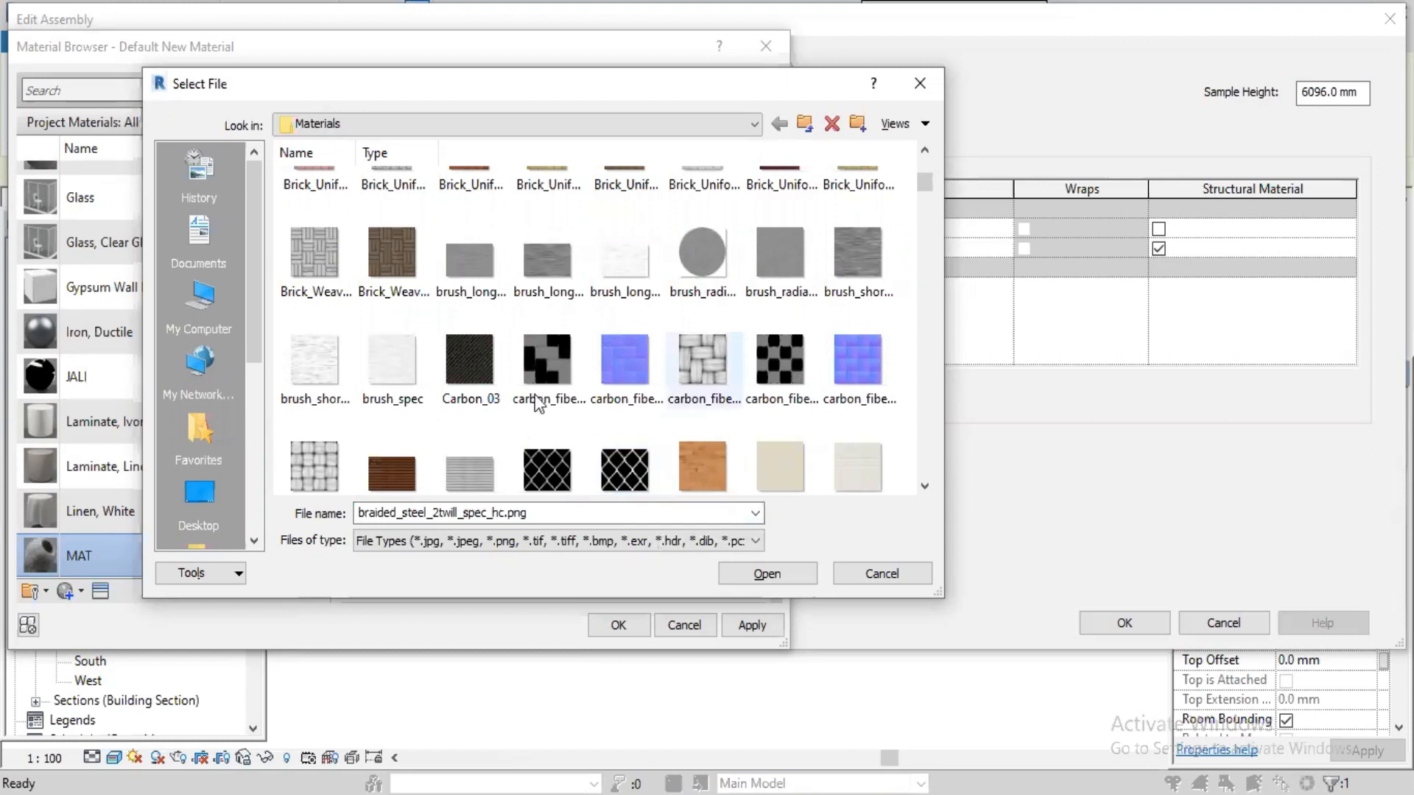
scroll(541, 417, "down", 3)
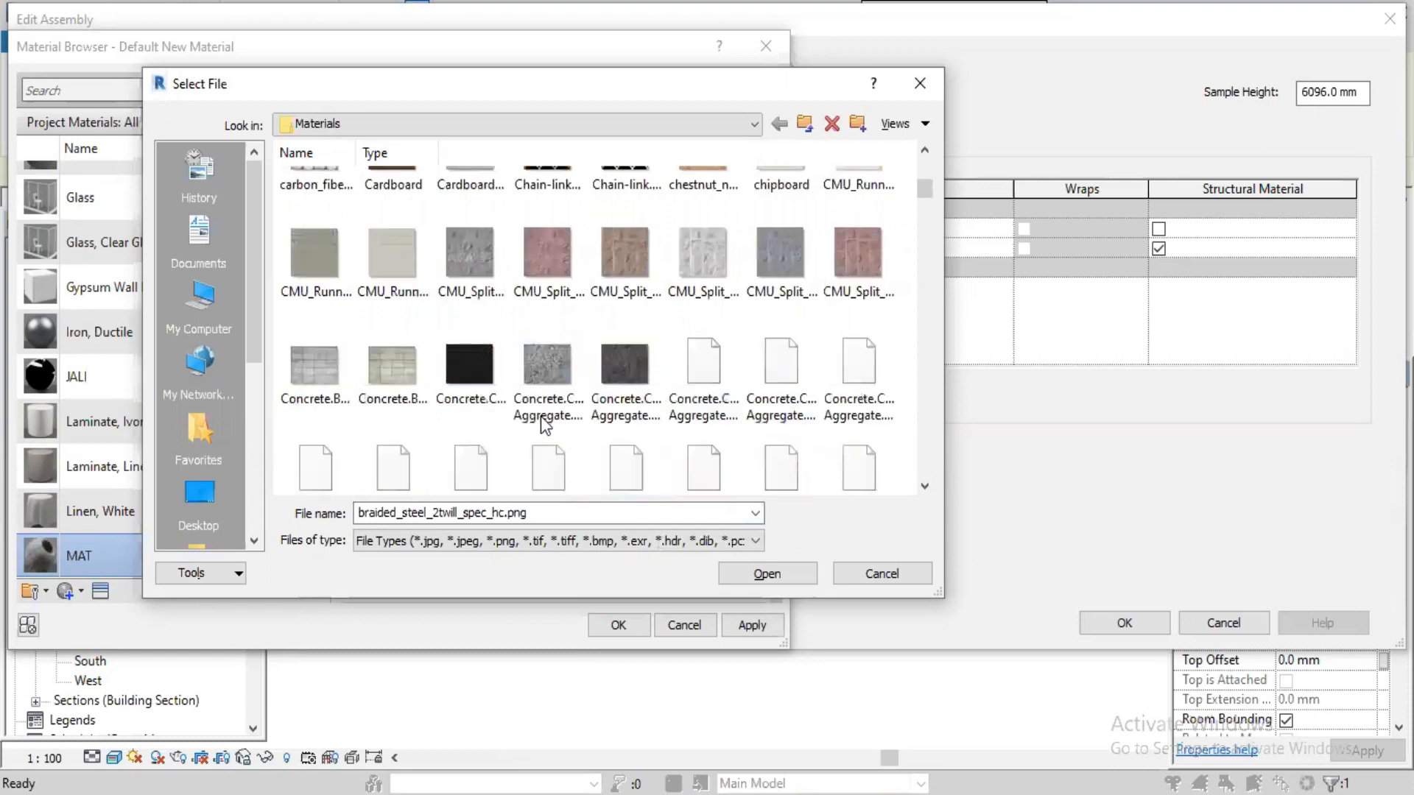
scroll(543, 423, "down", 3)
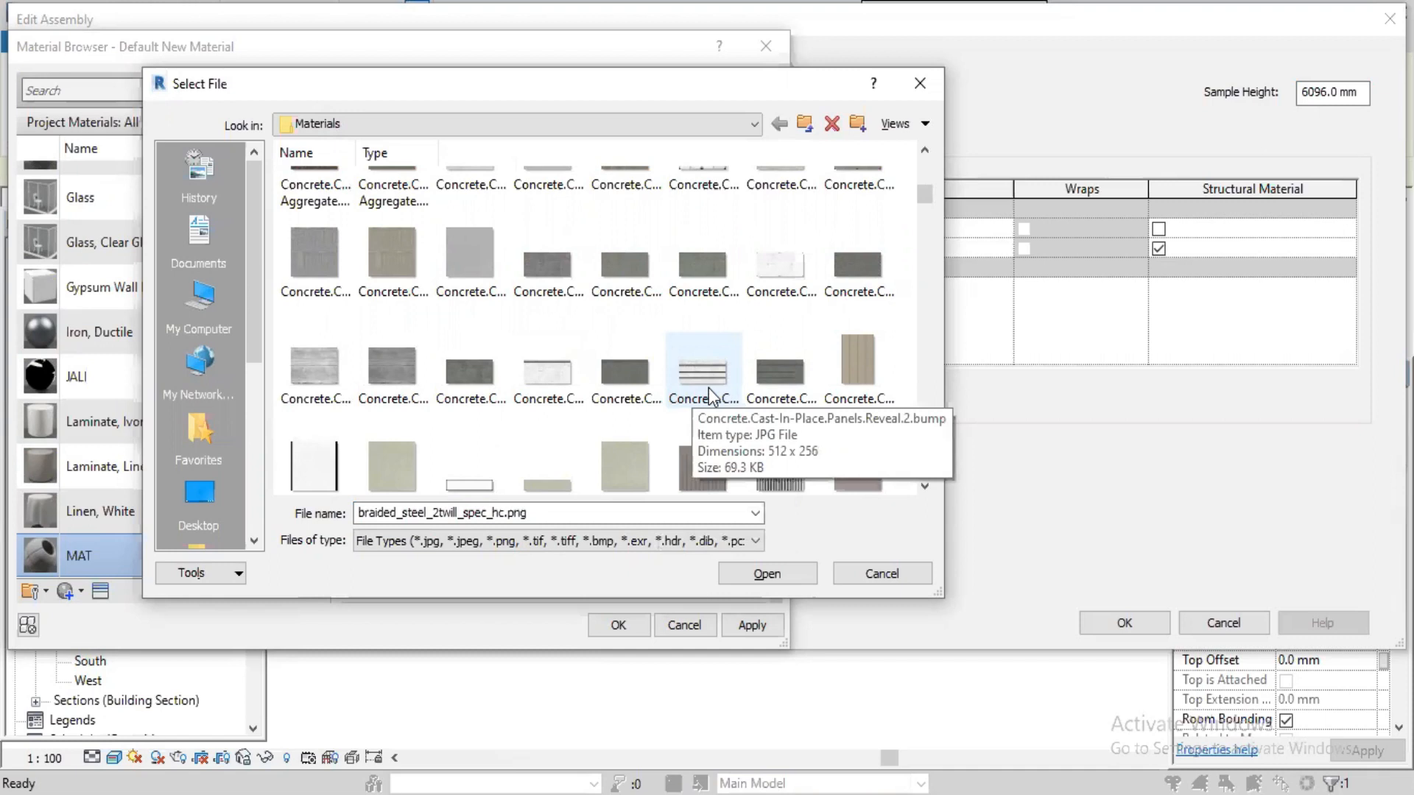
left_click(922, 129)
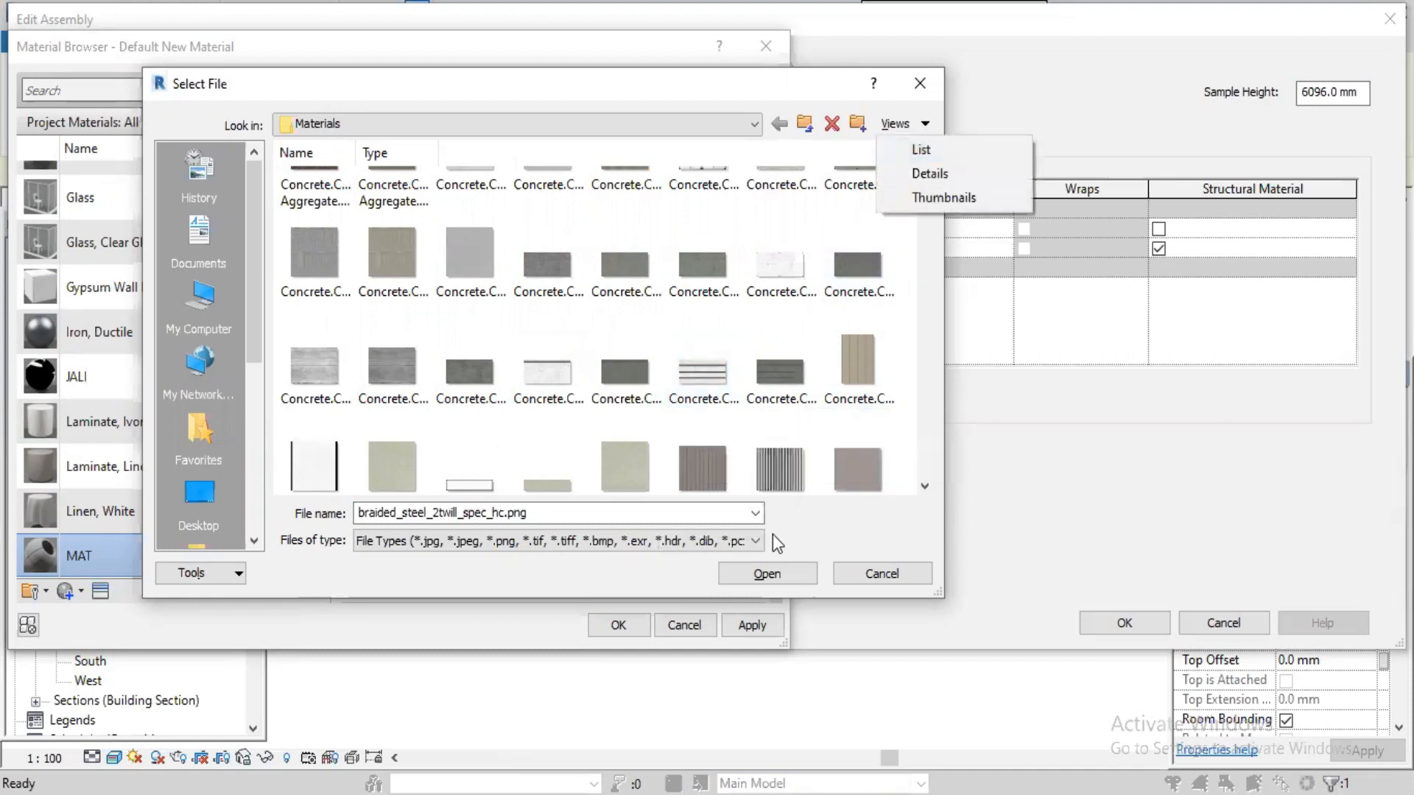
left_click(703, 372)
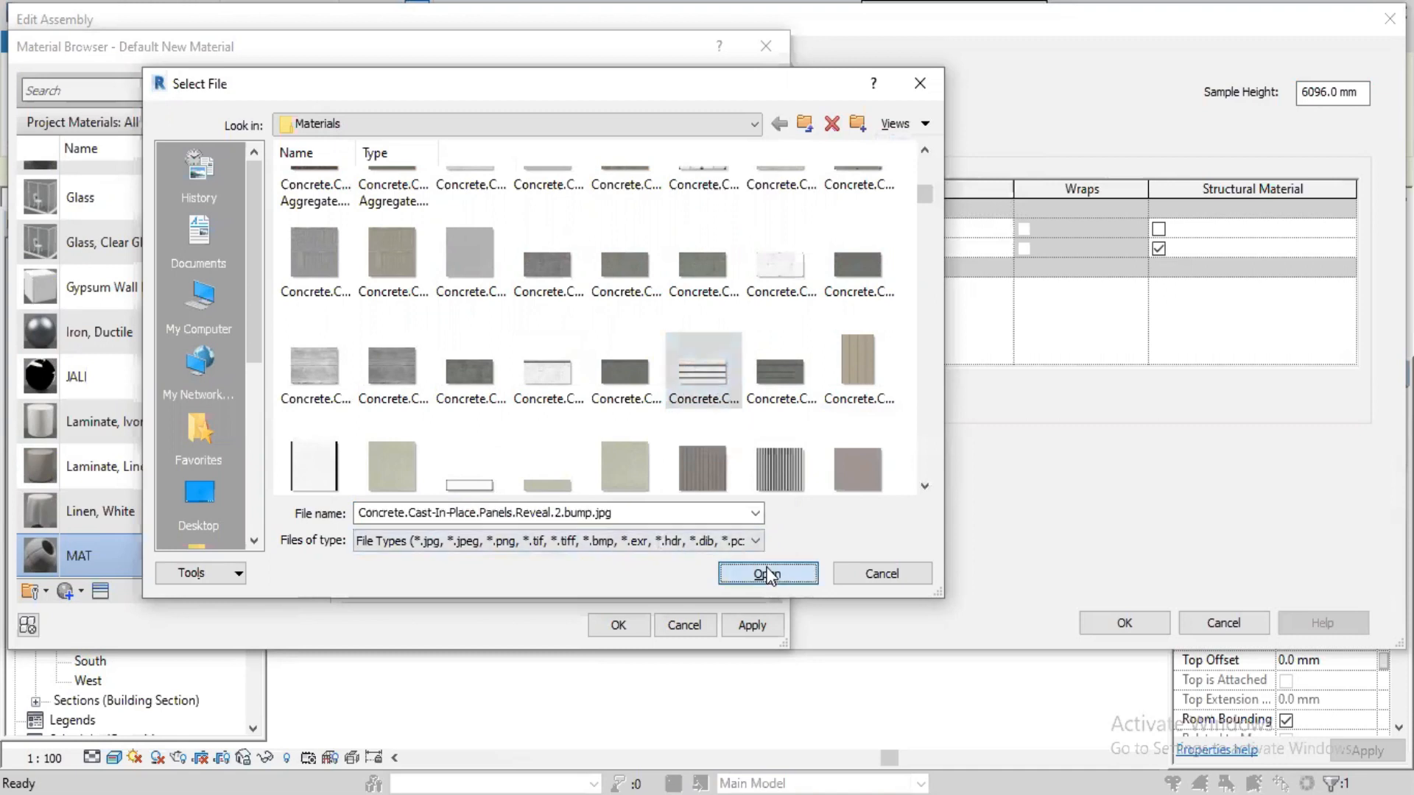
left_click(771, 573)
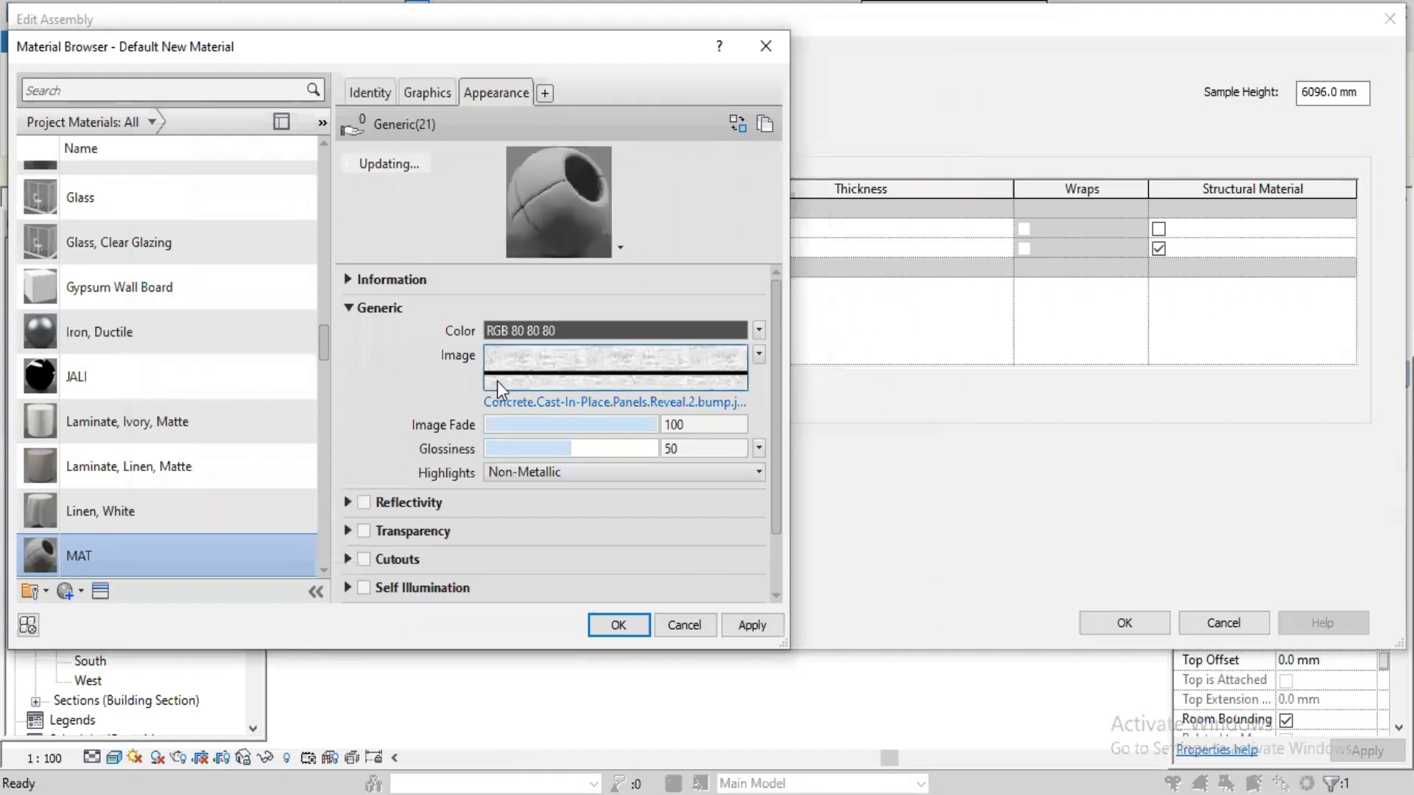
- Set the sample size of MAT's texture image to 3048 mm in width and height and finish the texture edit
mouse_move(497, 381)
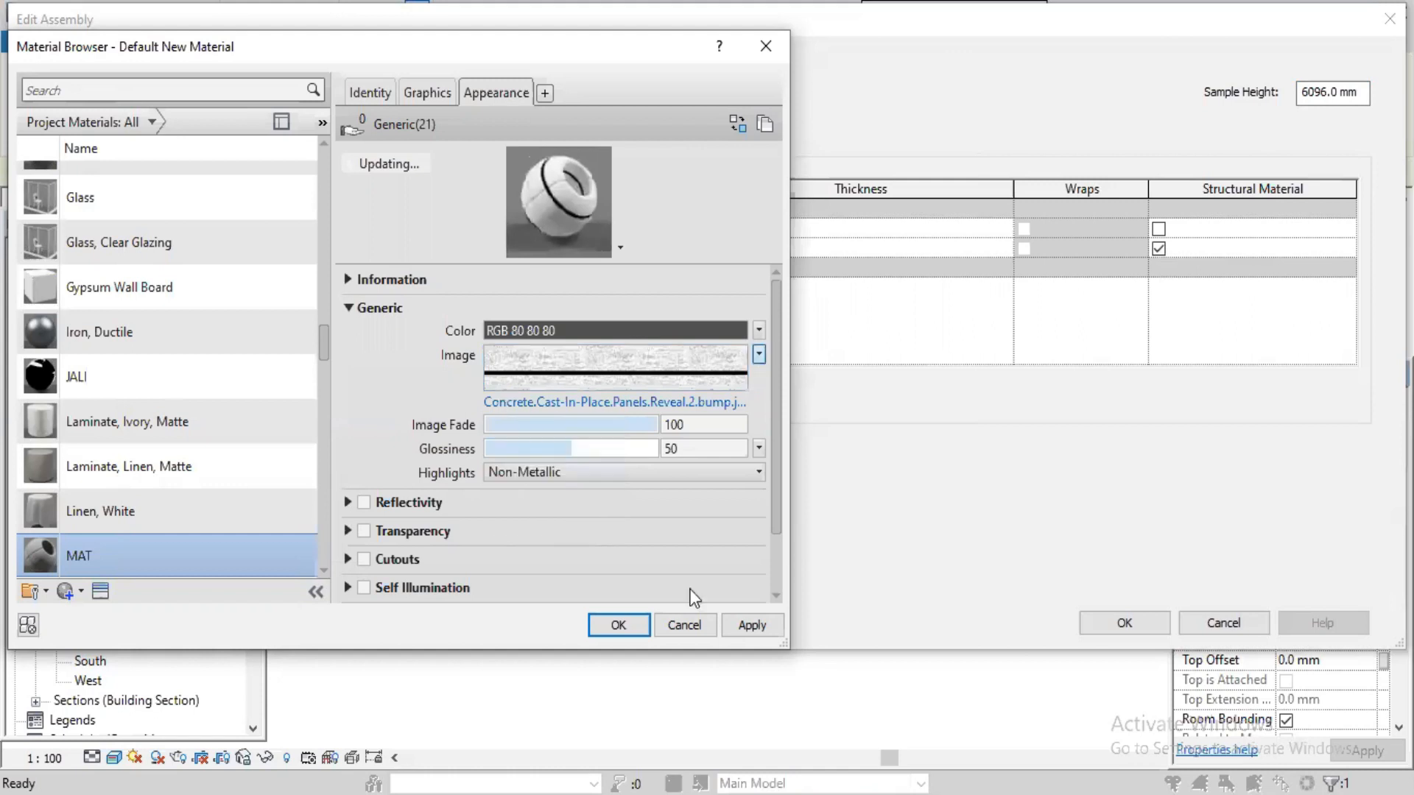
left_click(694, 558)
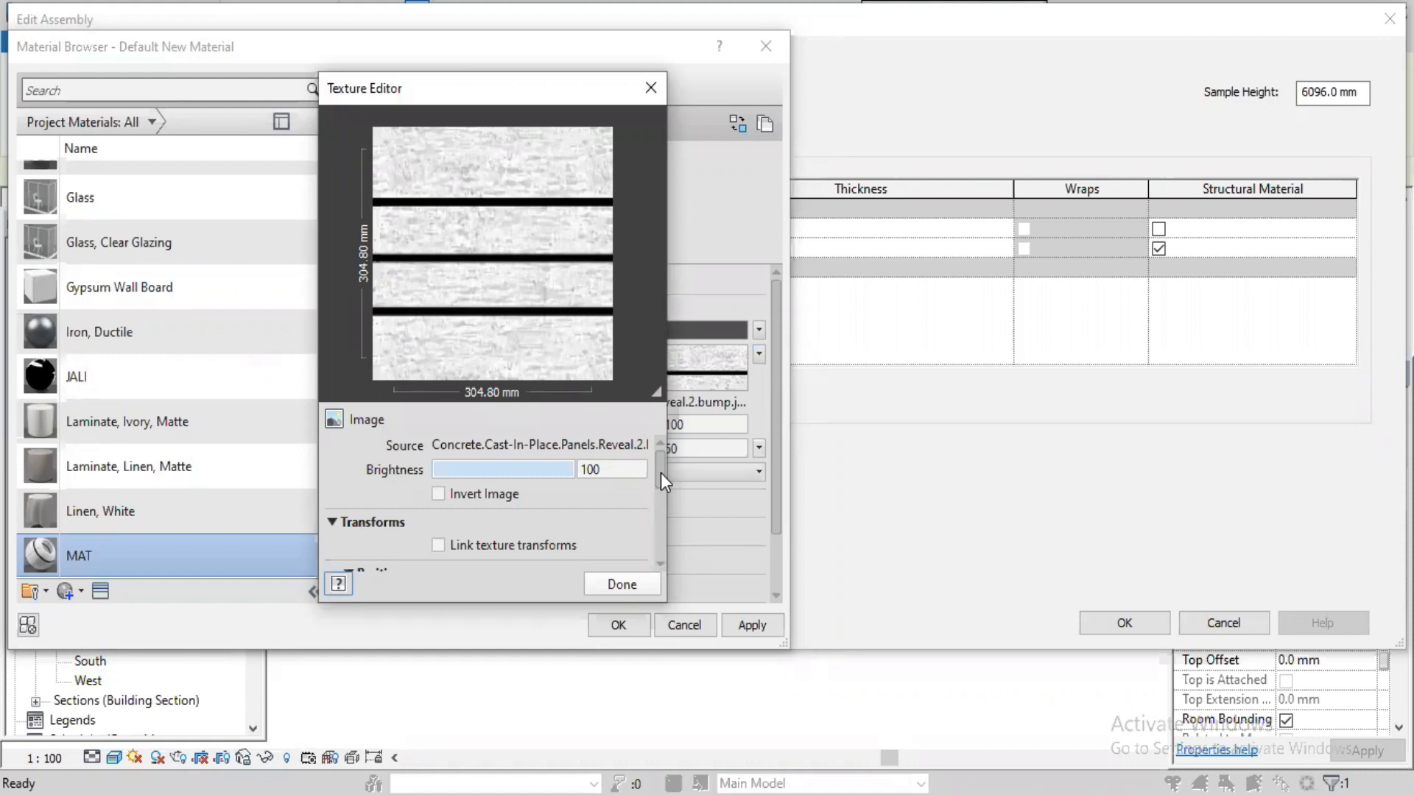
left_click_drag(661, 472, 661, 531)
left_click(524, 485)
triple_click(525, 484)
type("10")
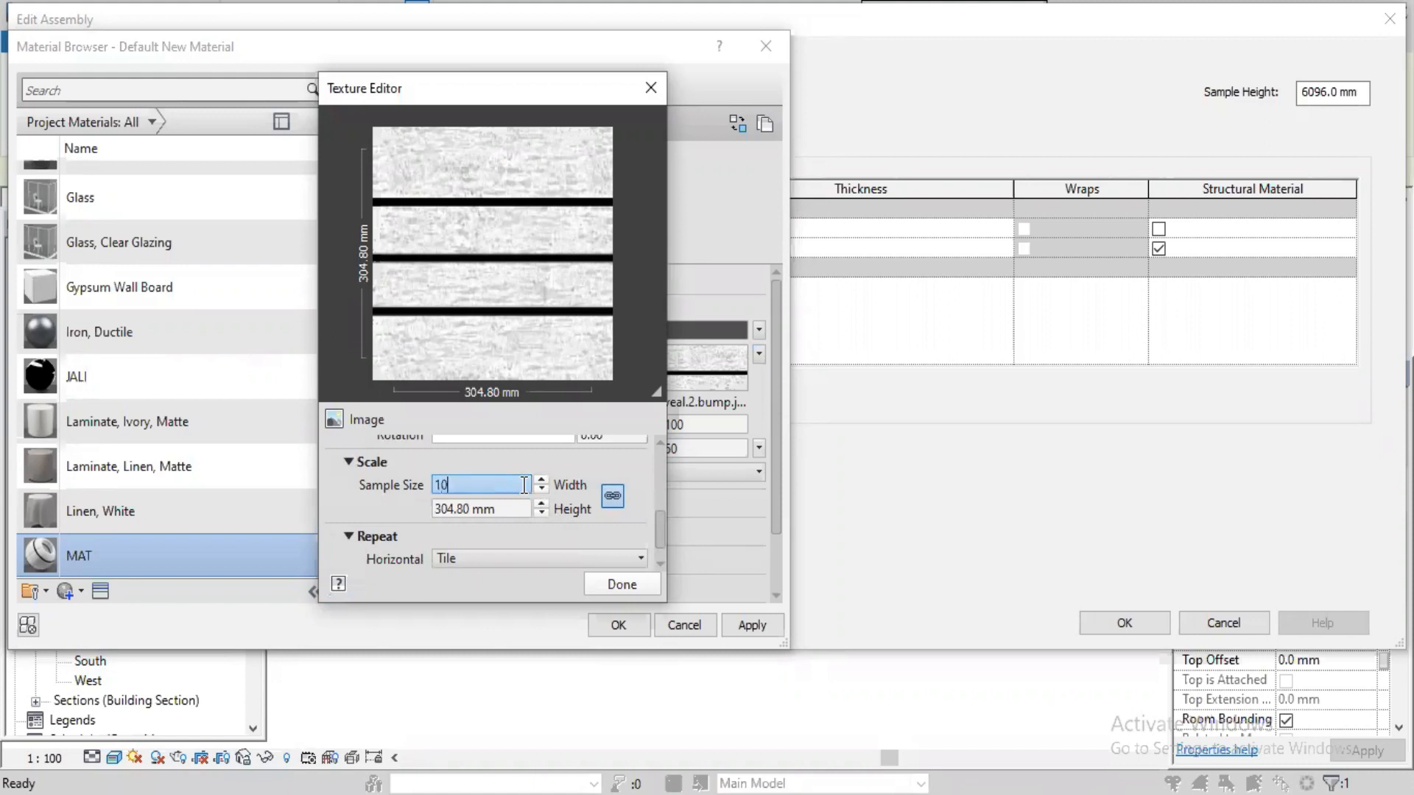
key("Return")
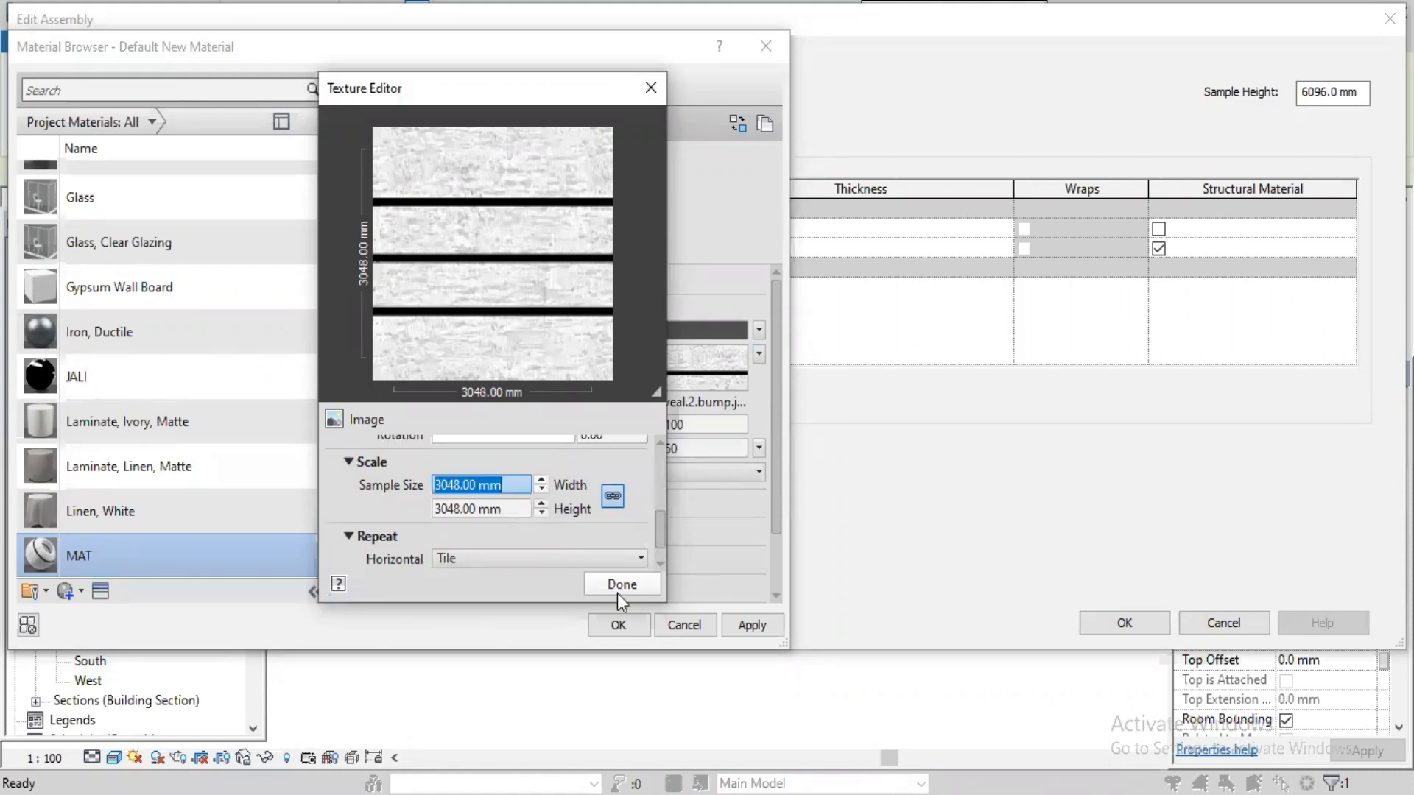
left_click(623, 583)
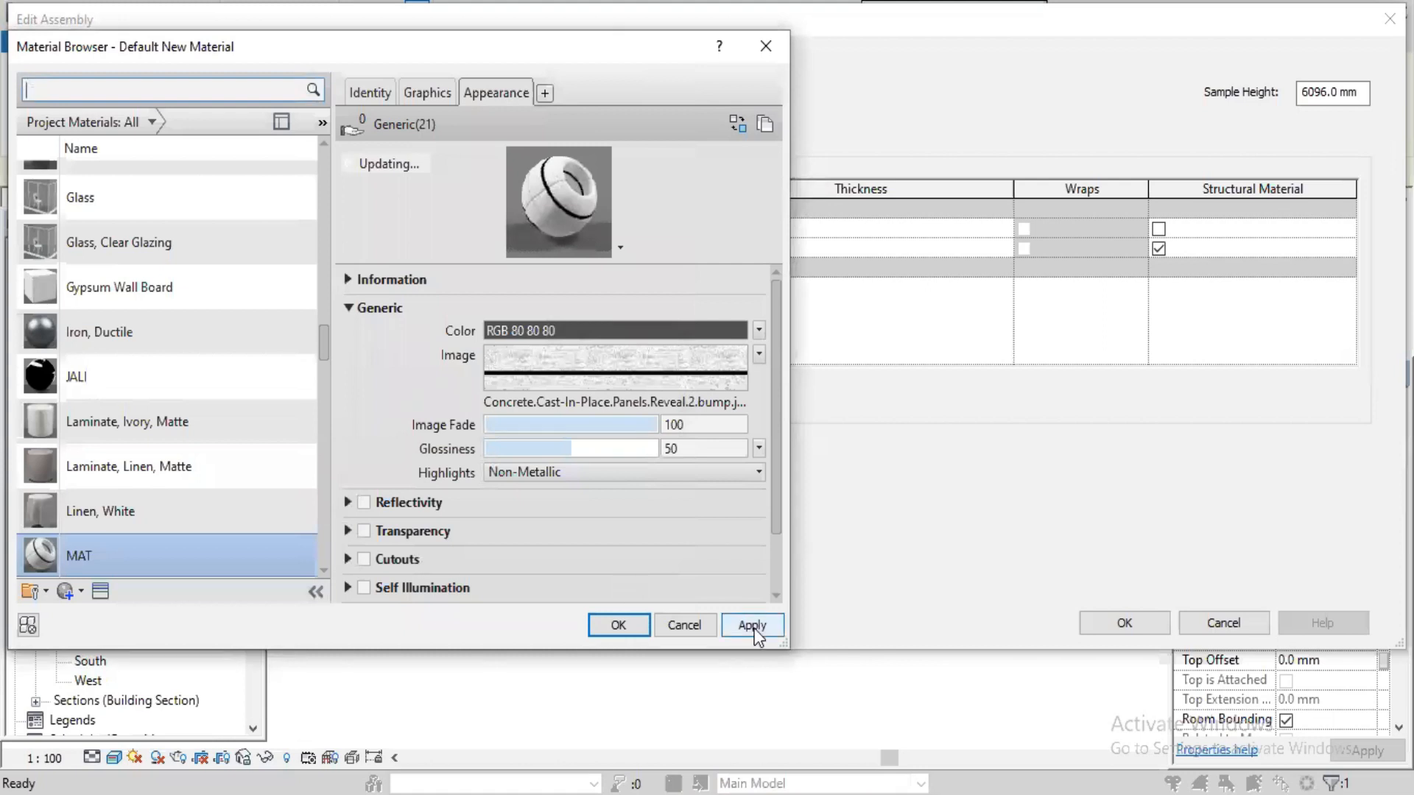
- Assign MAT to the 10 mm layer, accept the CONCRETE WALL 2 type changes and inspect the finish on the back boundary wall
left_click(625, 631)
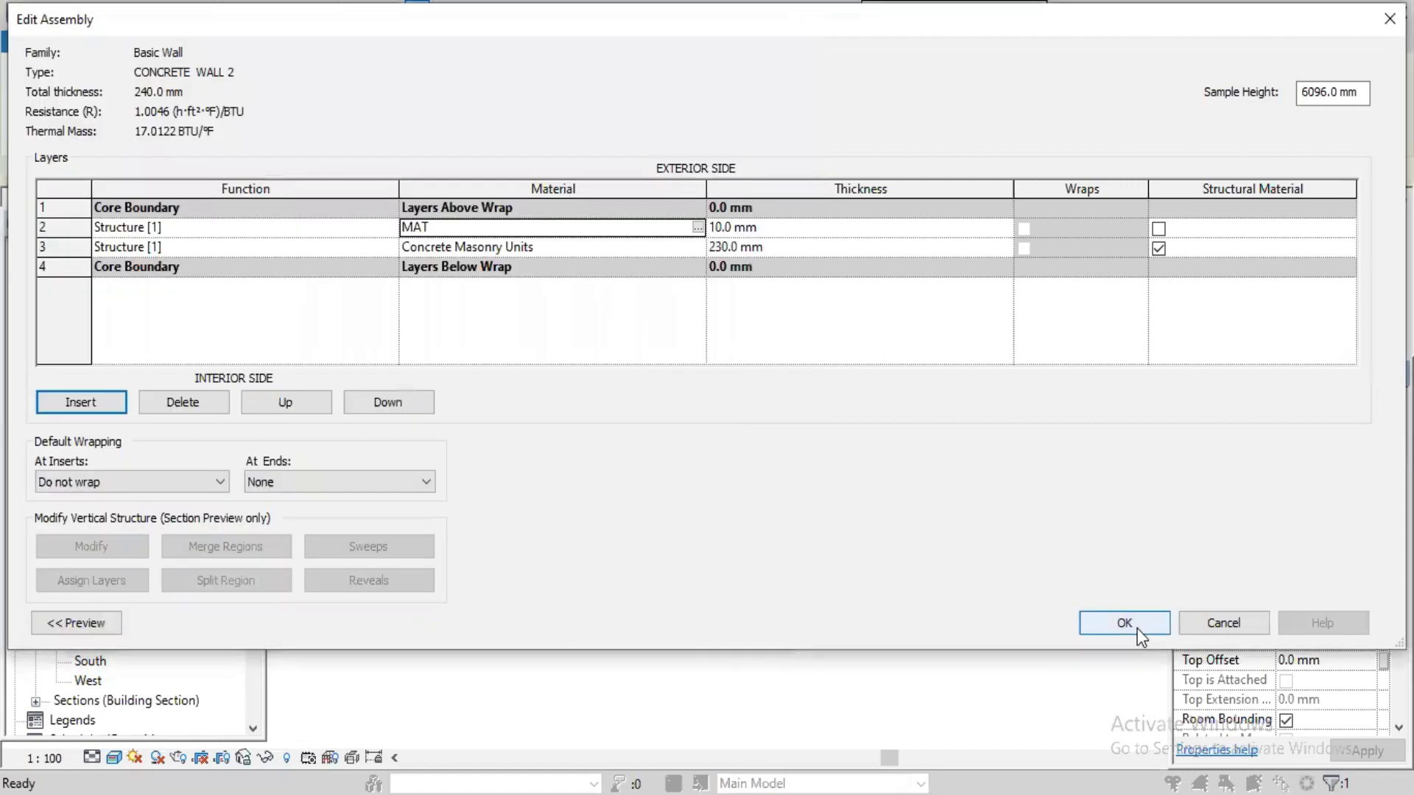
left_click(1137, 629)
left_click(1182, 622)
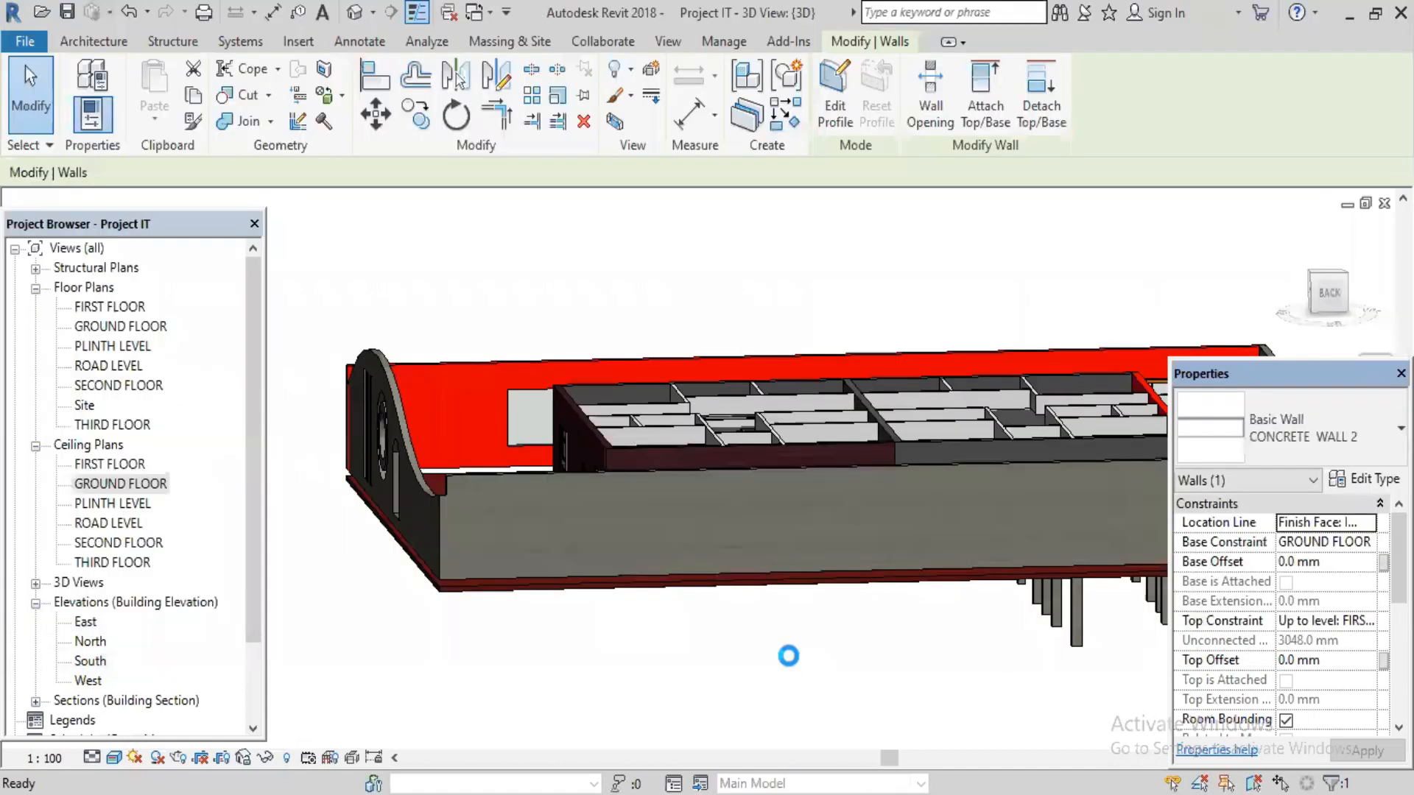
left_click(794, 665)
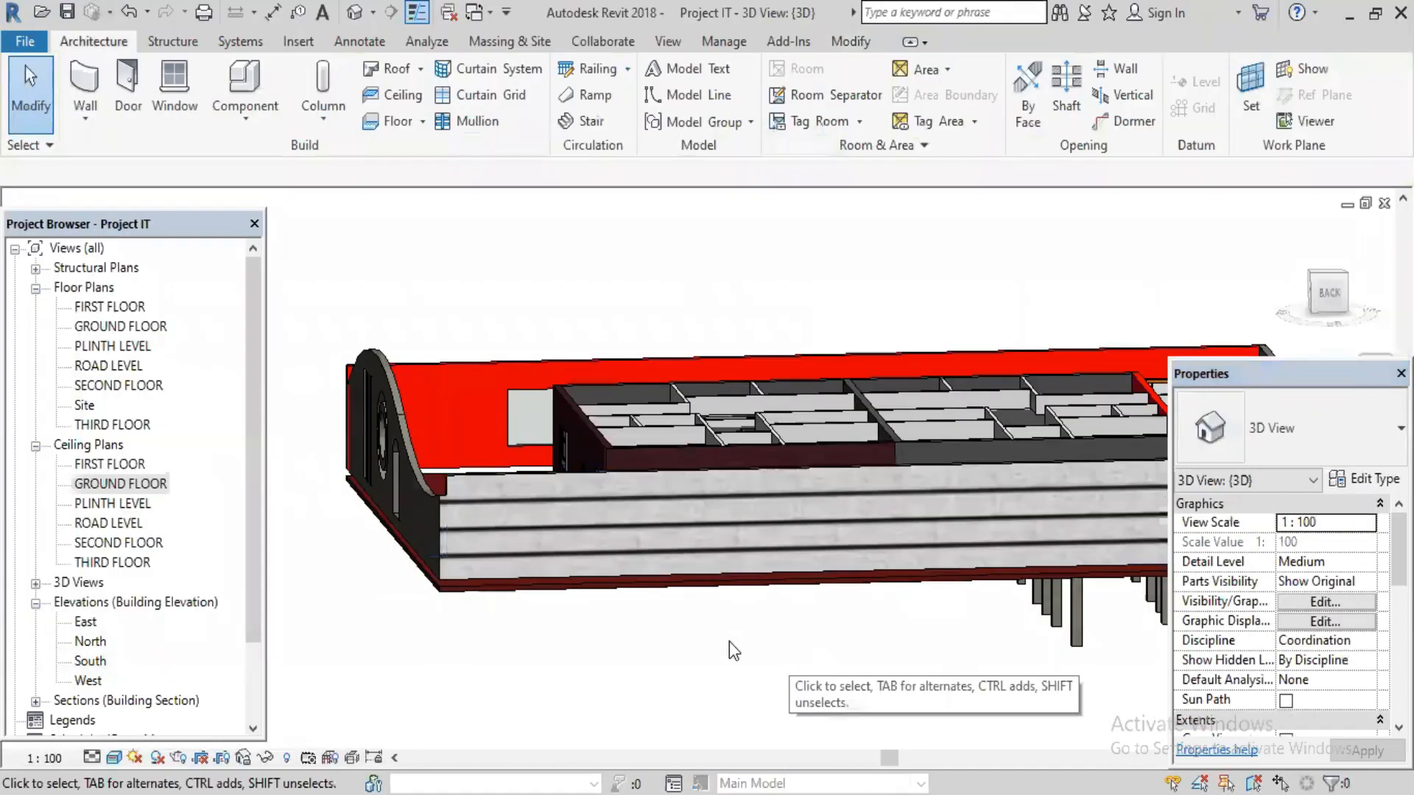
scroll(725, 587, "up", 3)
middle_click_drag(398, 423, 387, 391)
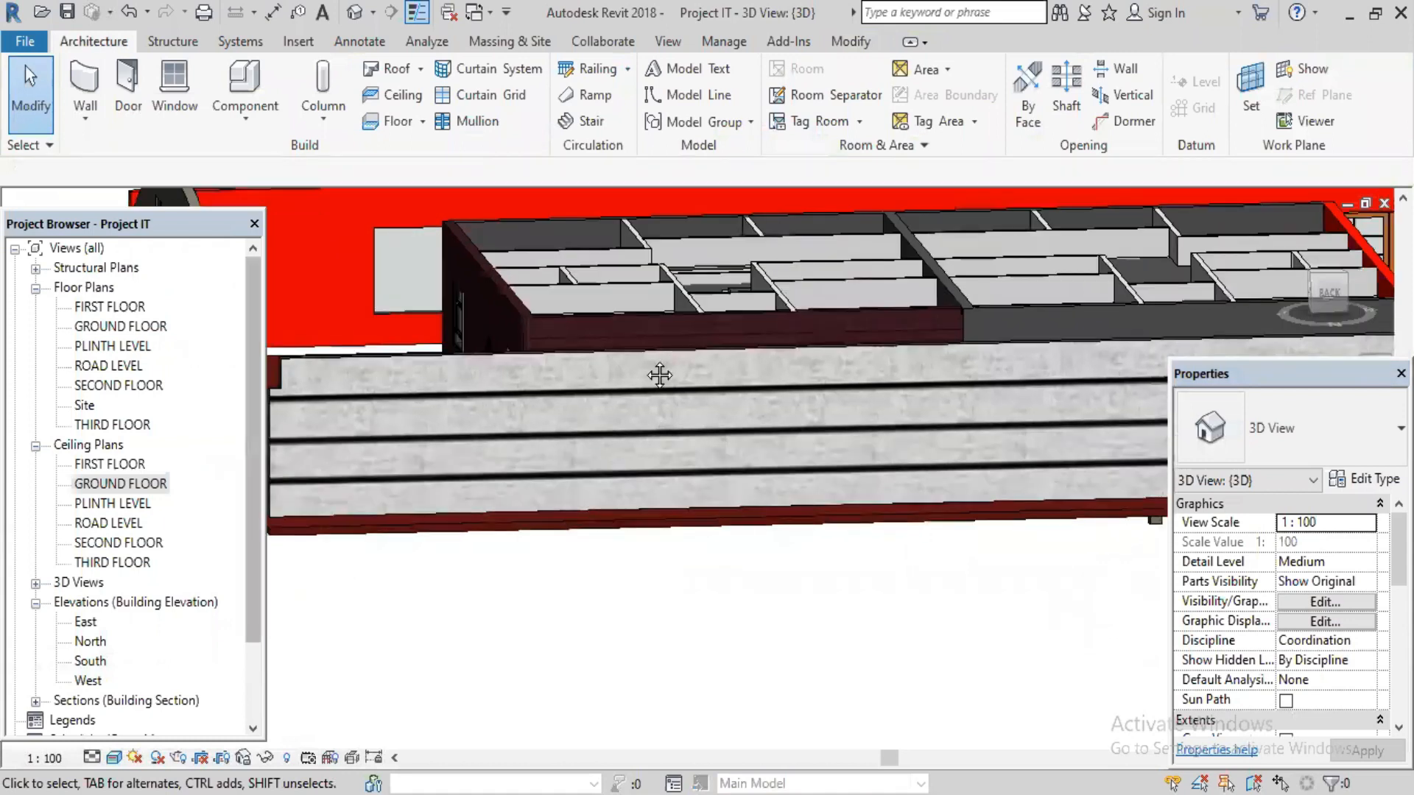
middle_click_drag(430, 348, 568, 386, "shift")
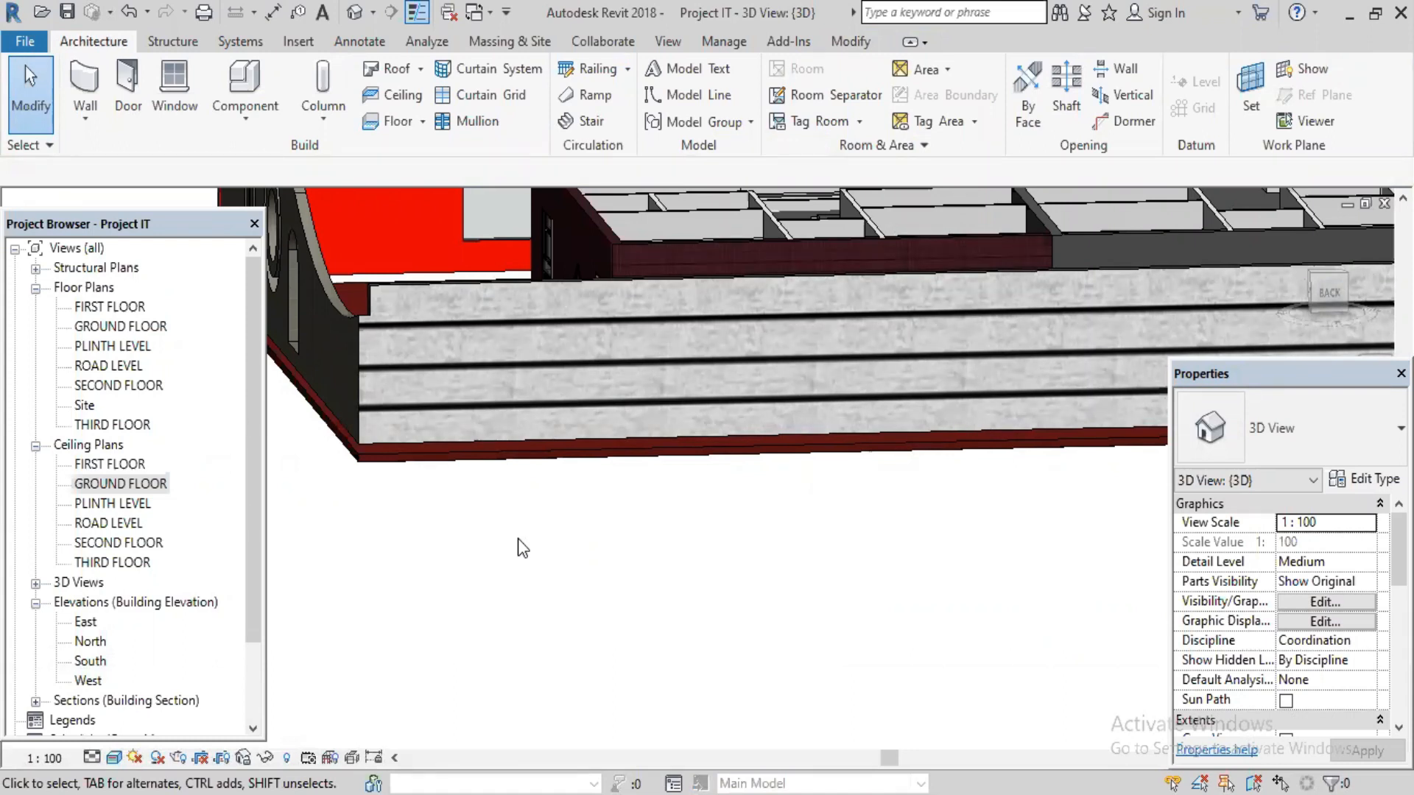
middle_click_drag(470, 653, 431, 661)
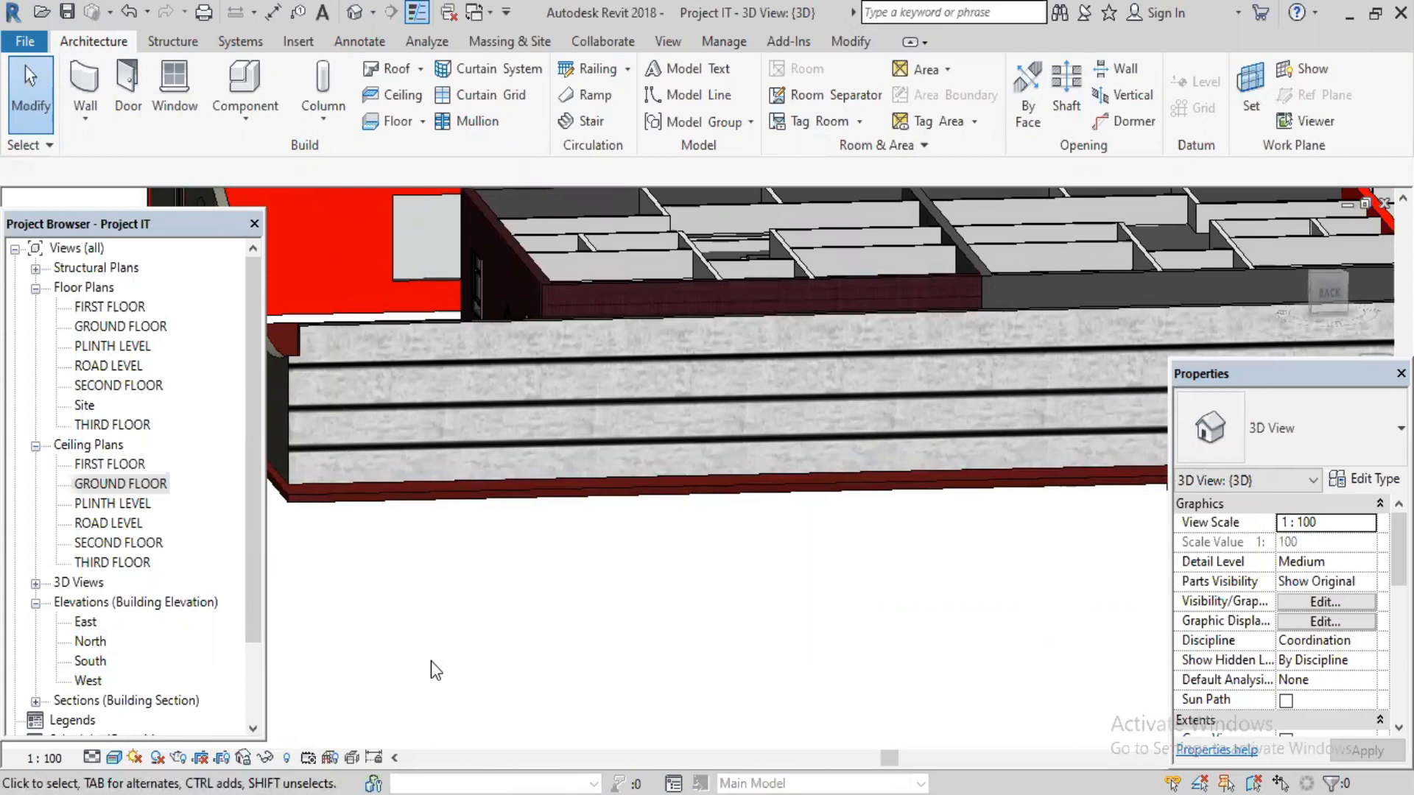
- Start editing the boundary of the remaining cross-shaped ceiling from the 3D model and continue in the GROUND FLOOR ceiling plan
double_click(123, 486)
scroll(528, 566, "down", 1)
middle_click_drag(466, 575, 610, 561)
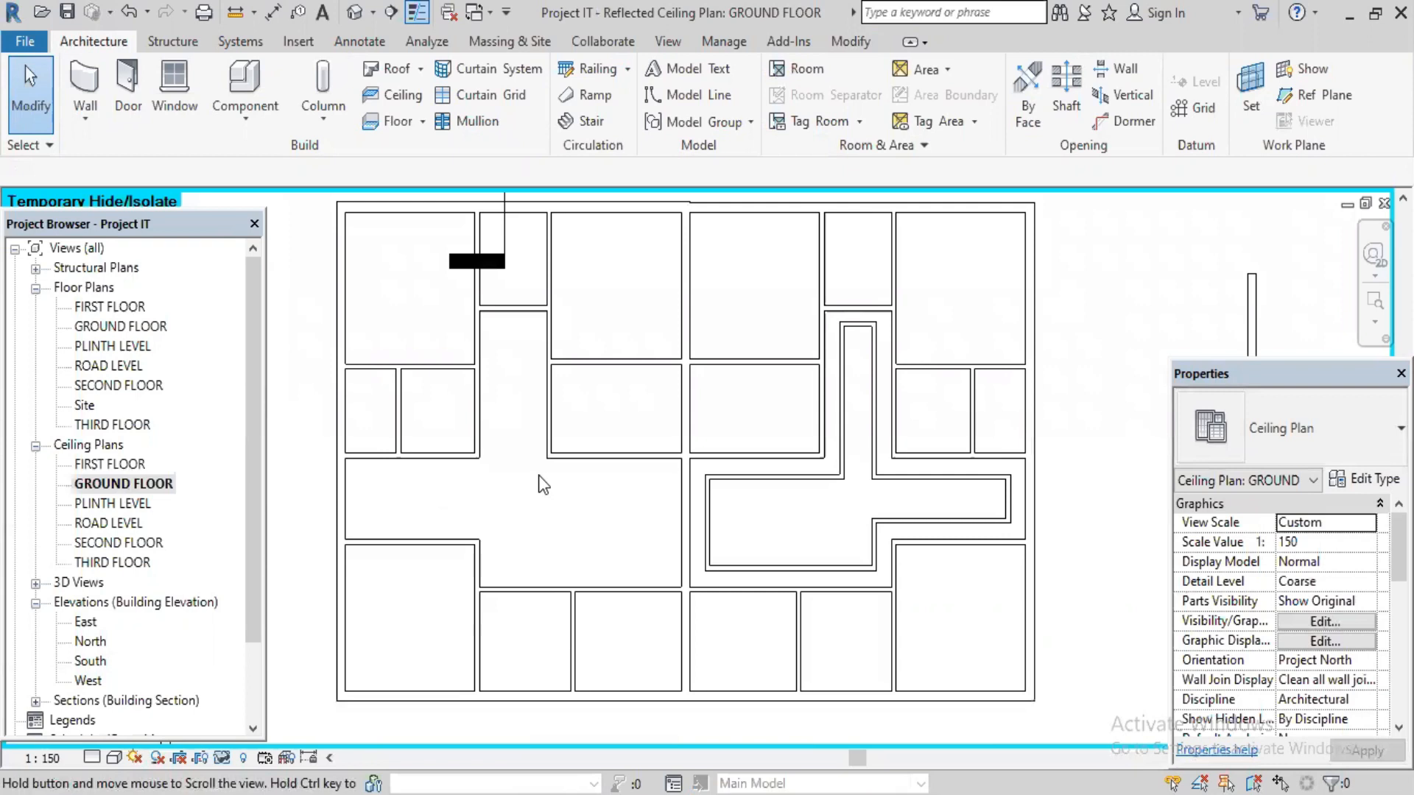
left_click(359, 14)
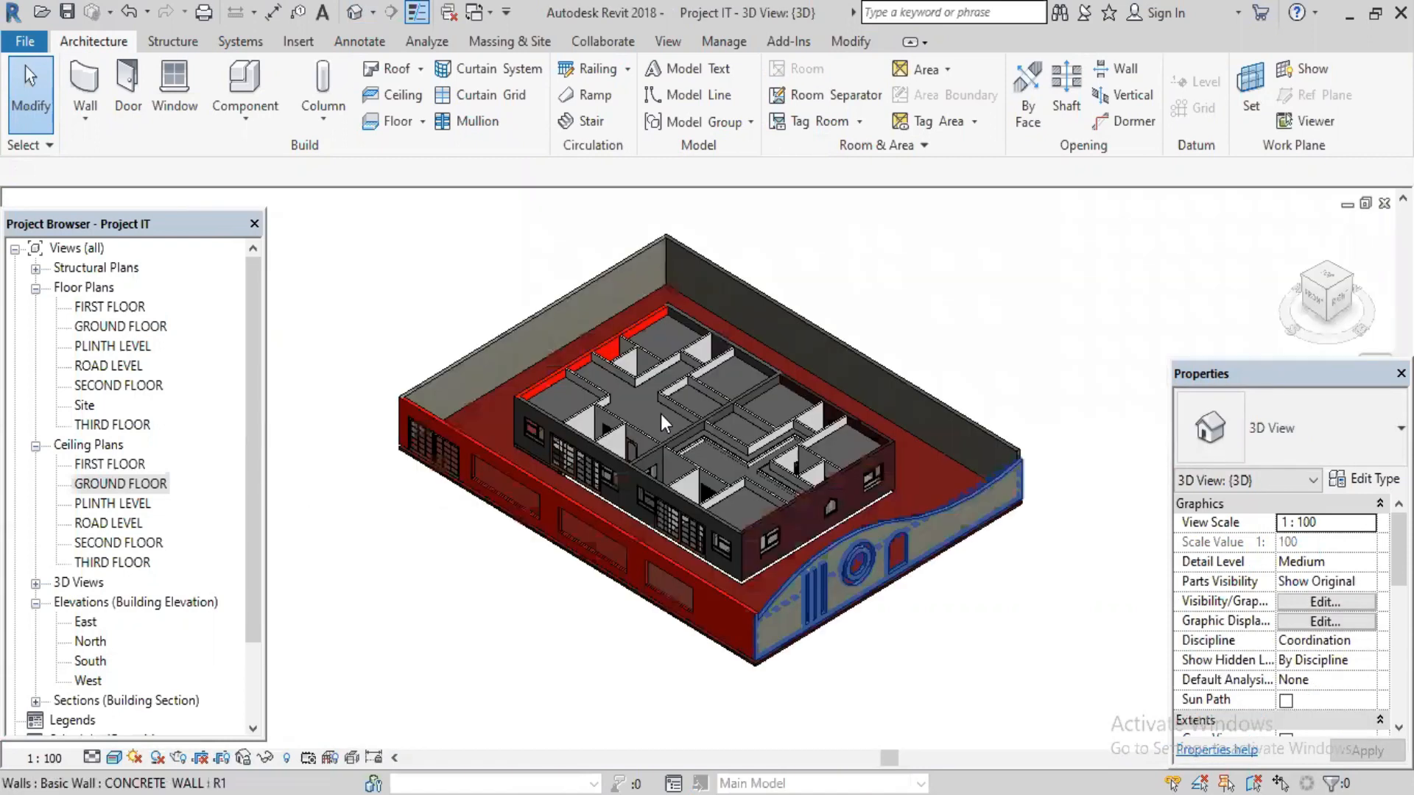
scroll(646, 372, "up", 2)
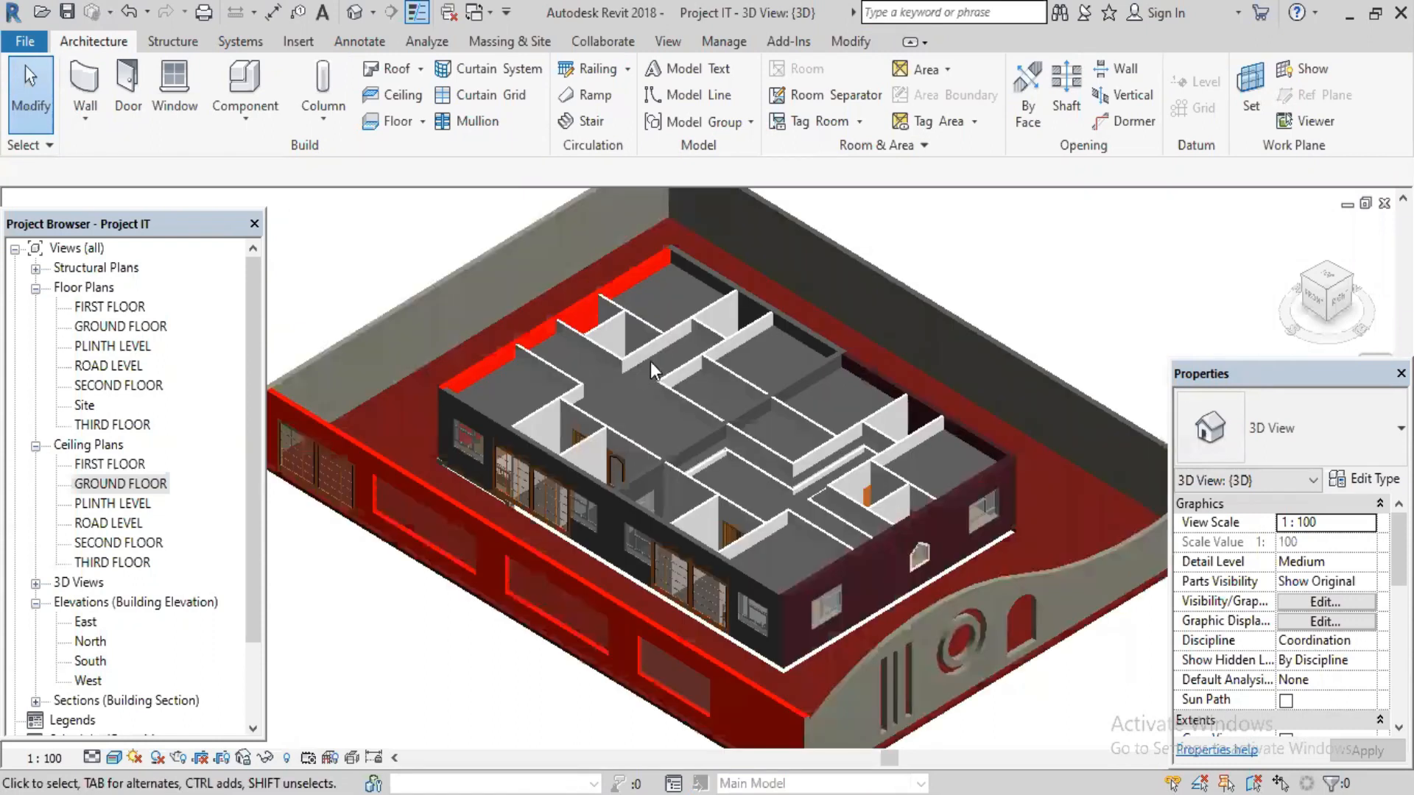
left_click(651, 370)
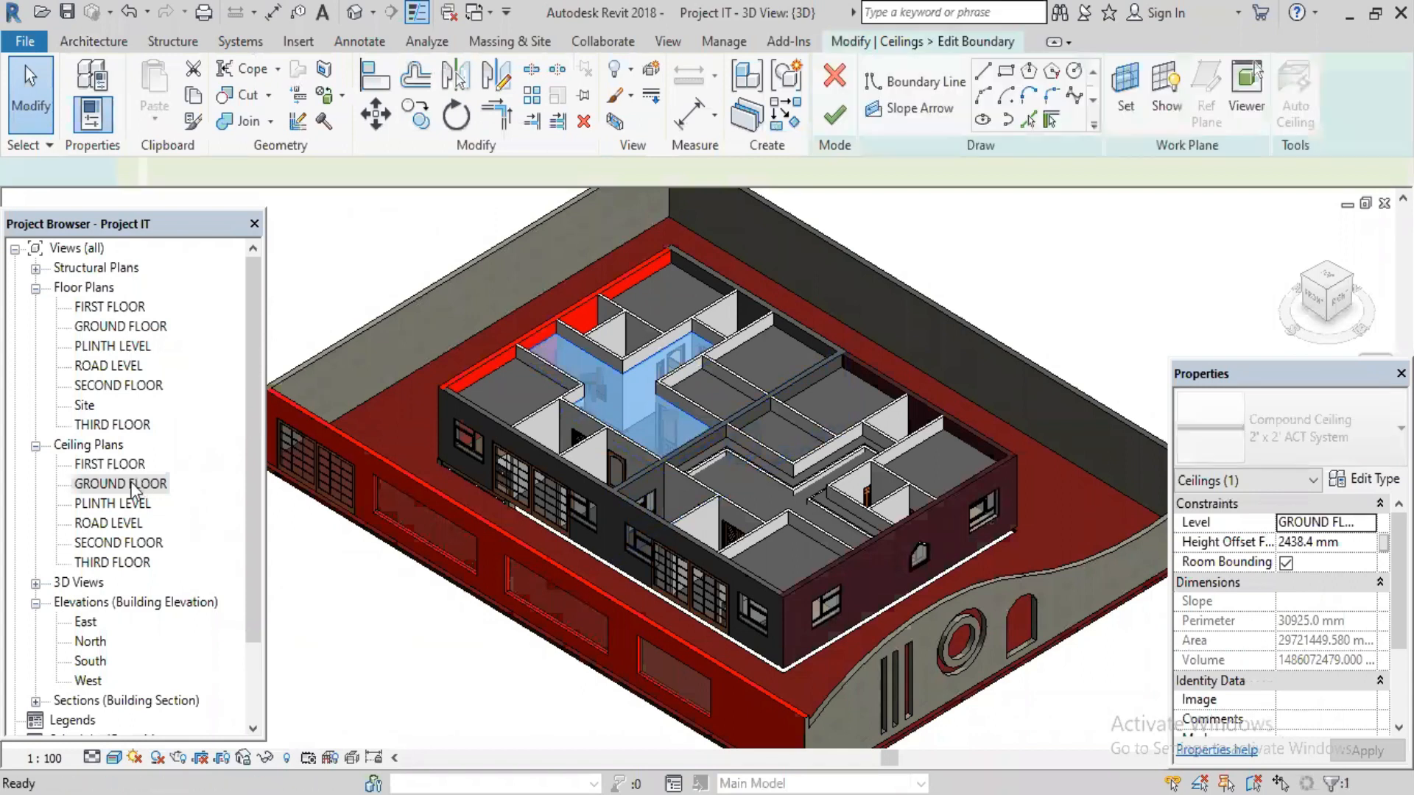
double_click(122, 484)
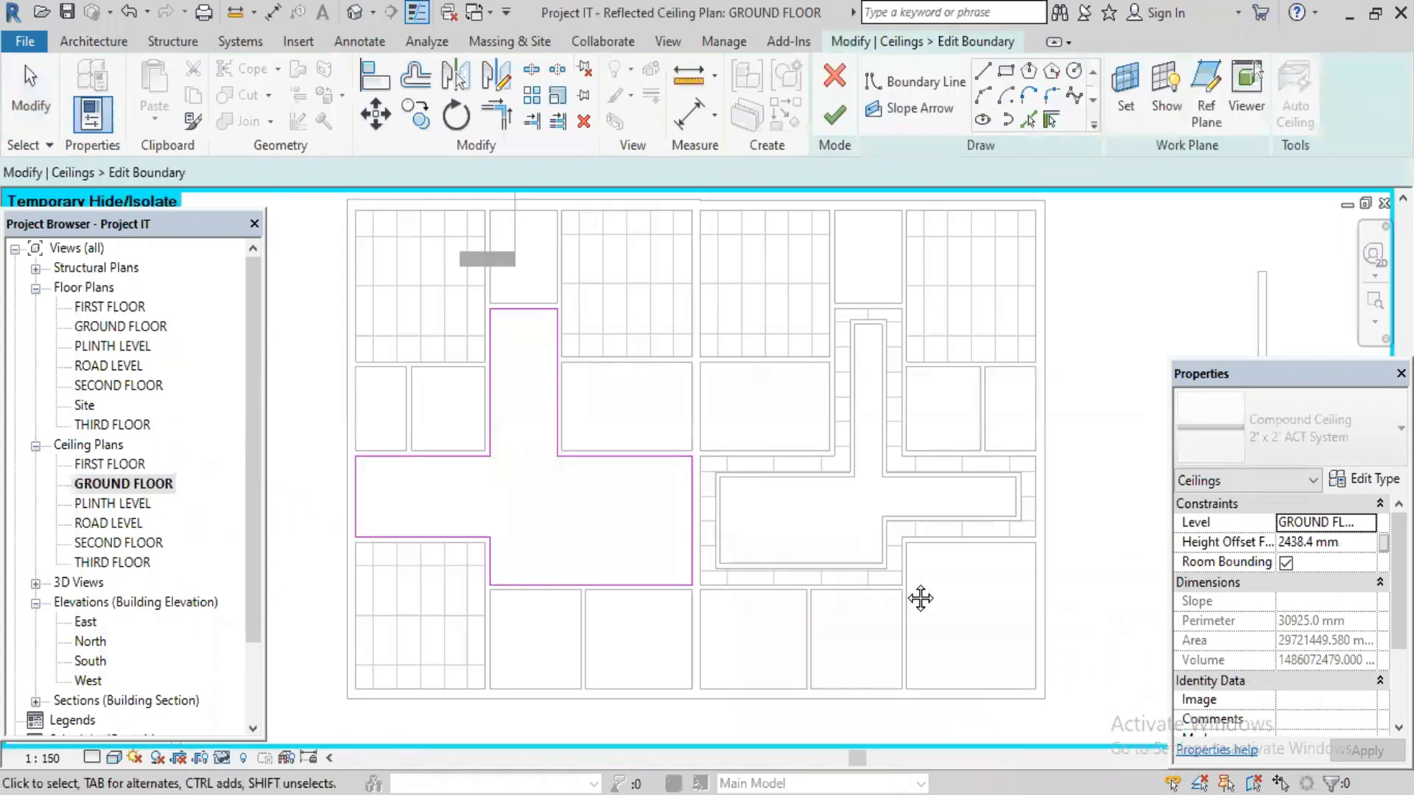
middle_click_drag(920, 598, 970, 645)
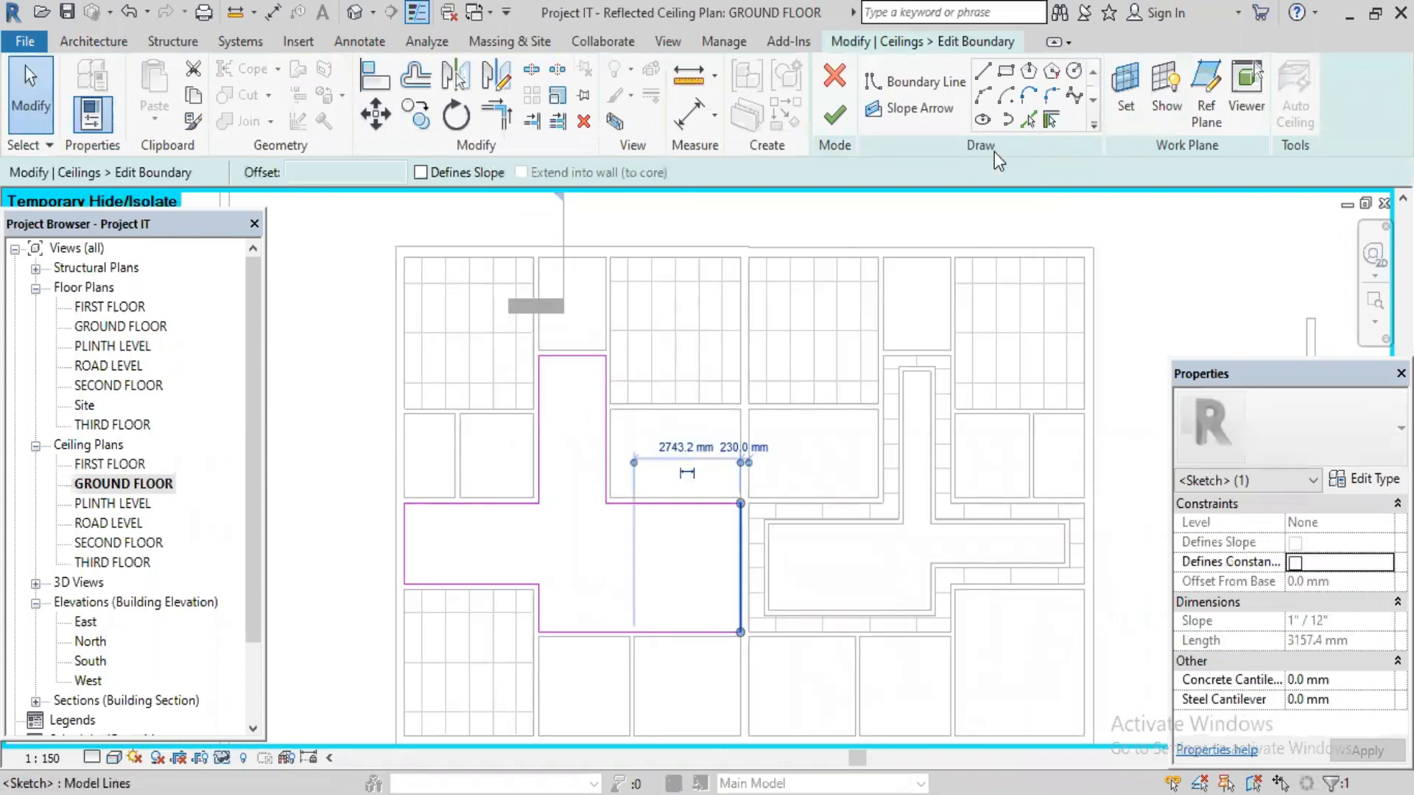
- Replace the straight right-hand end of the ceiling boundary with an inward start-end-radius arc of about 3500 mm radius
left_click(985, 94)
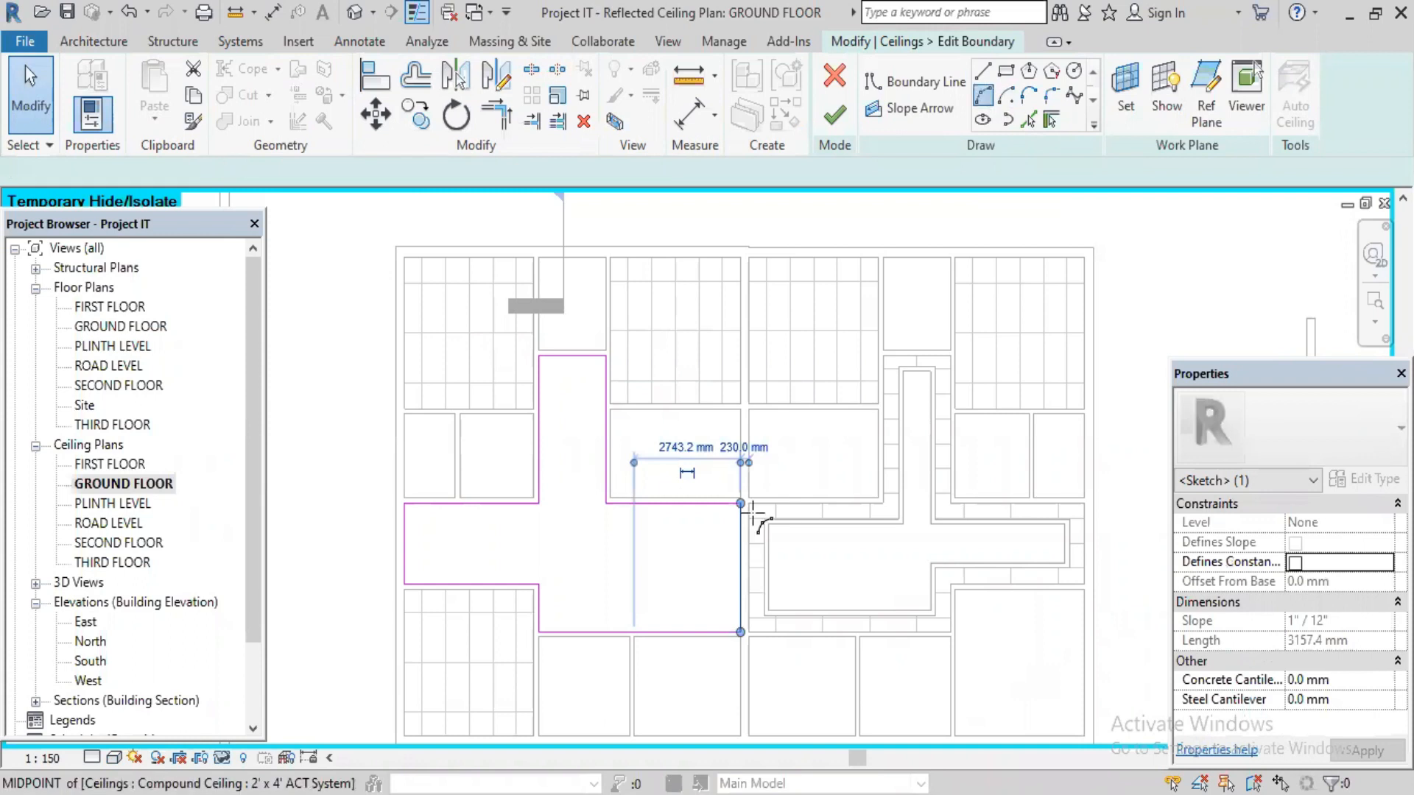
left_click(741, 503)
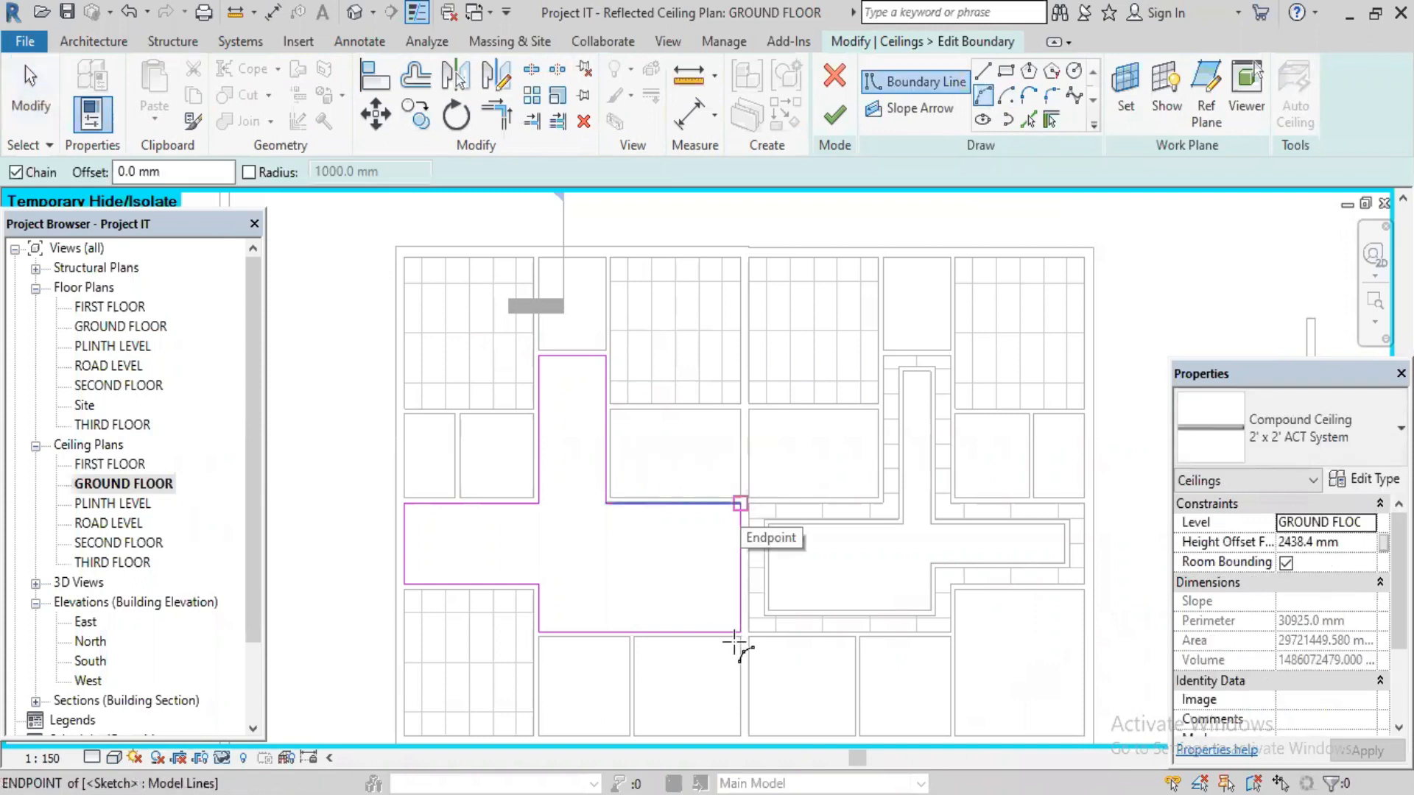
left_click(741, 632)
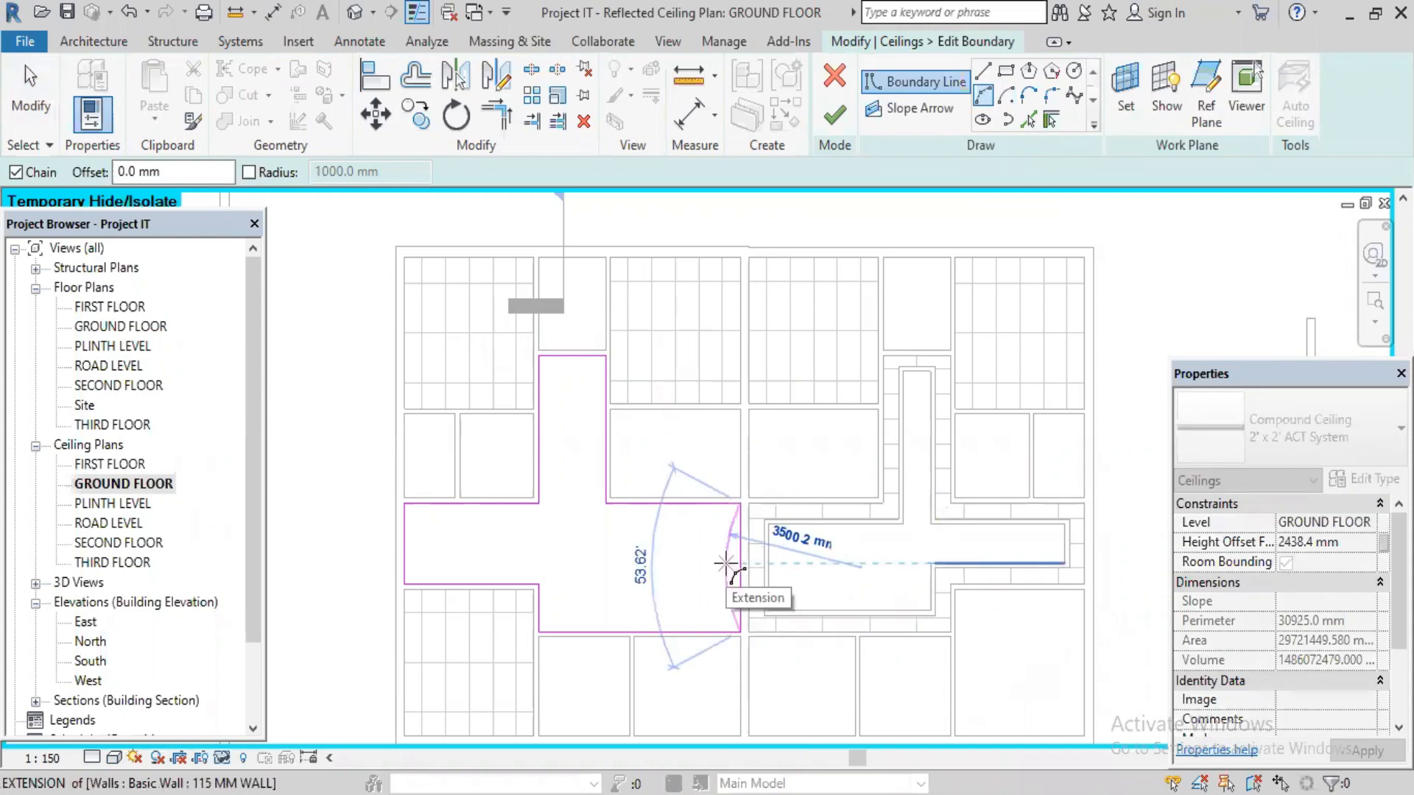
left_click(726, 564)
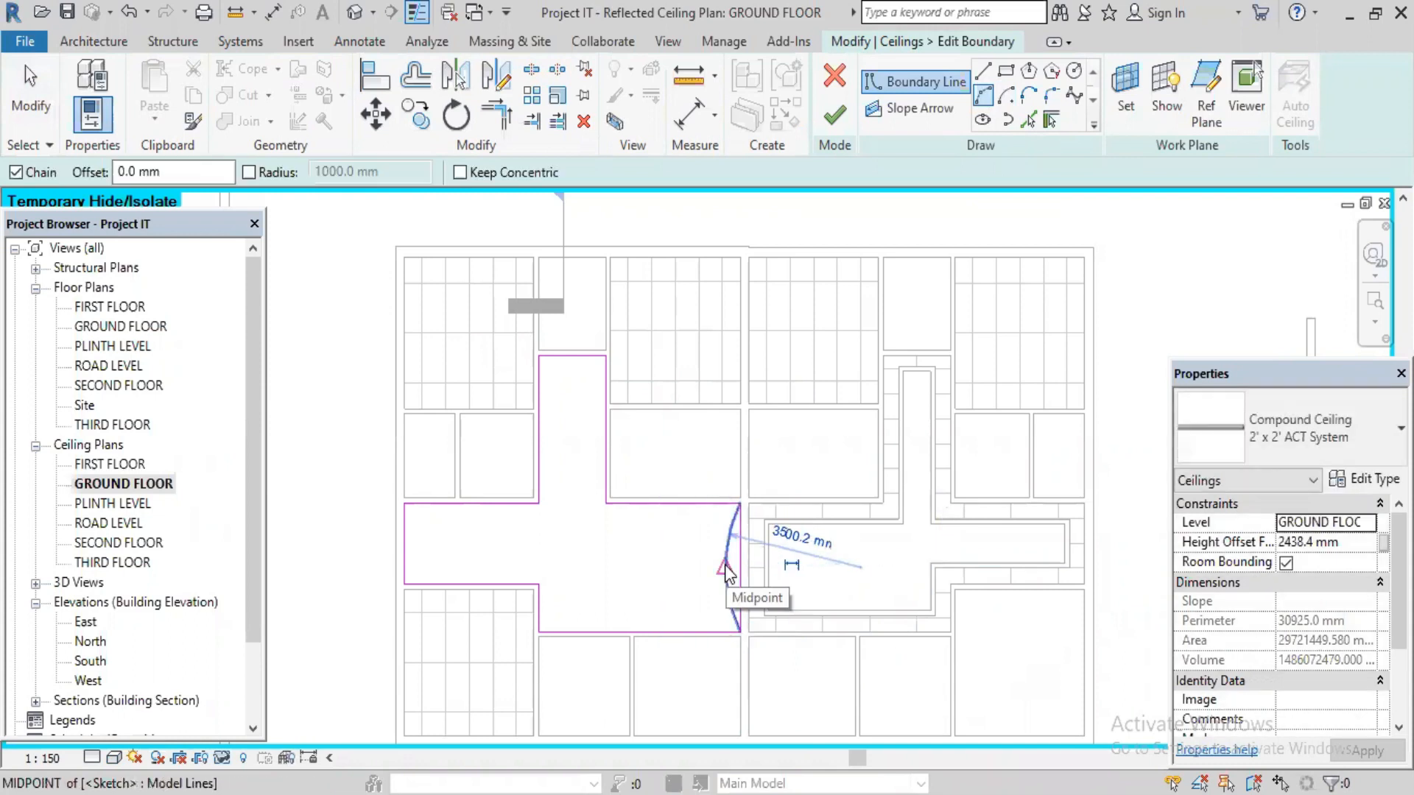
key("Escape")
key("Escape")
left_click(741, 573)
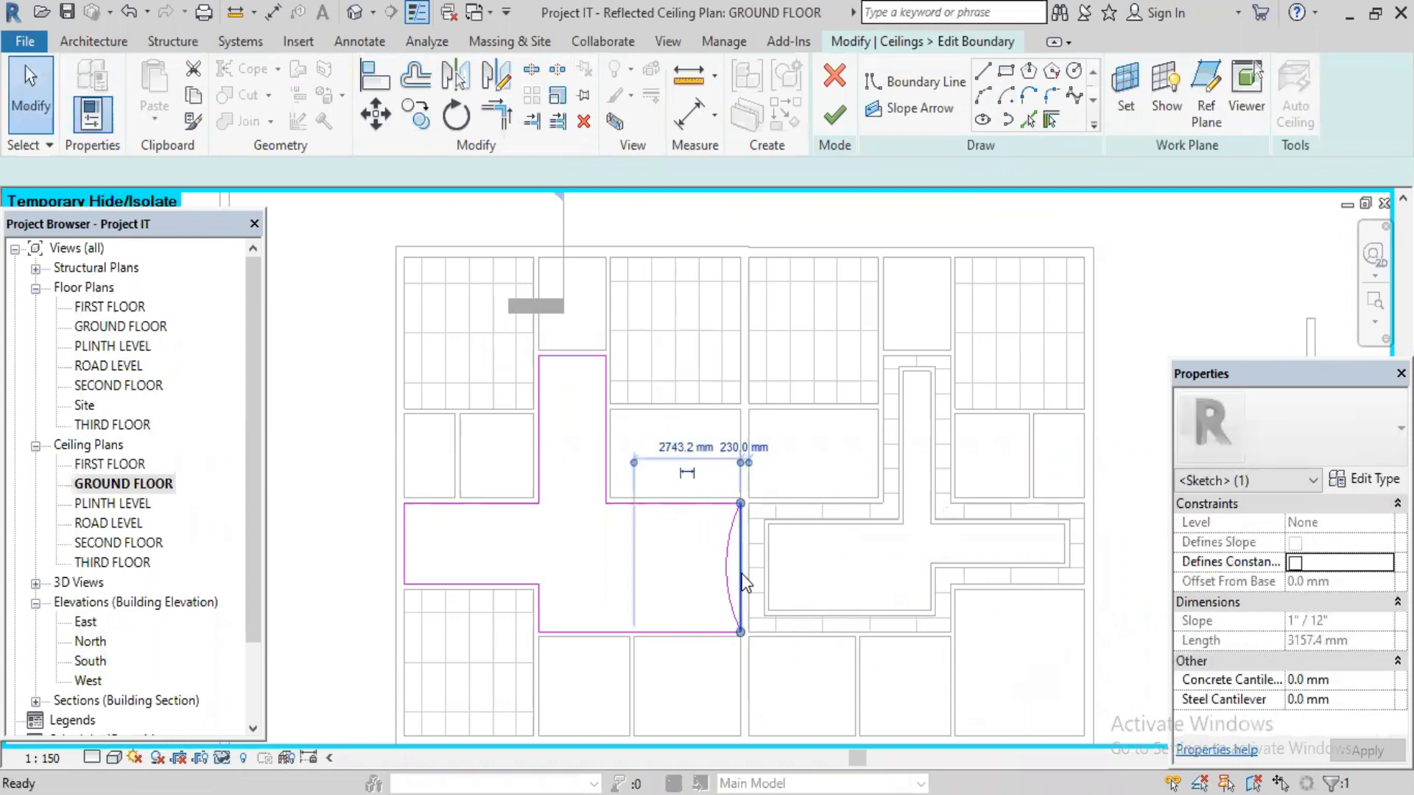
key("Delete")
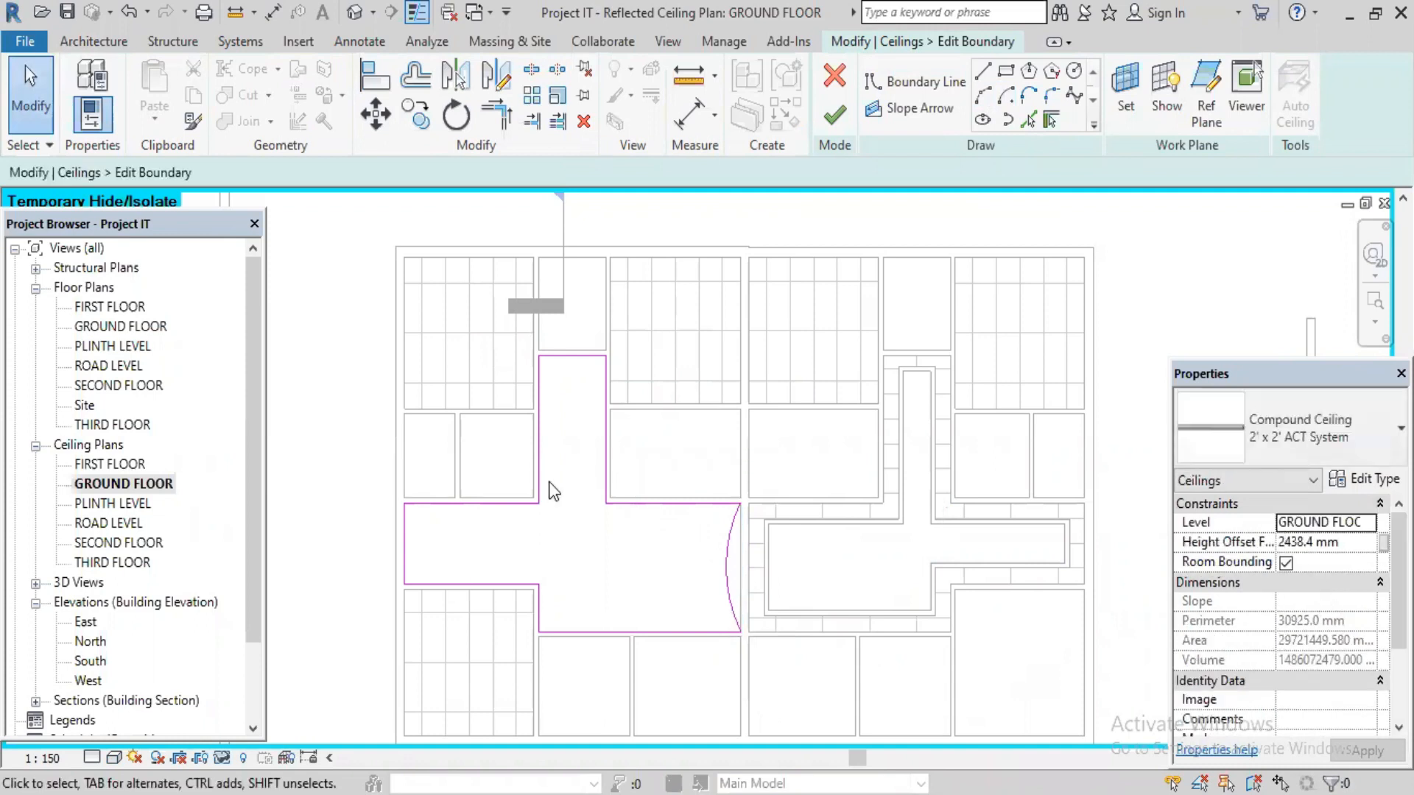
- Draw an inward start-end-radius arc of about 1852 mm radius between the corners of the ceiling boundary's left-hand end
left_click(405, 540)
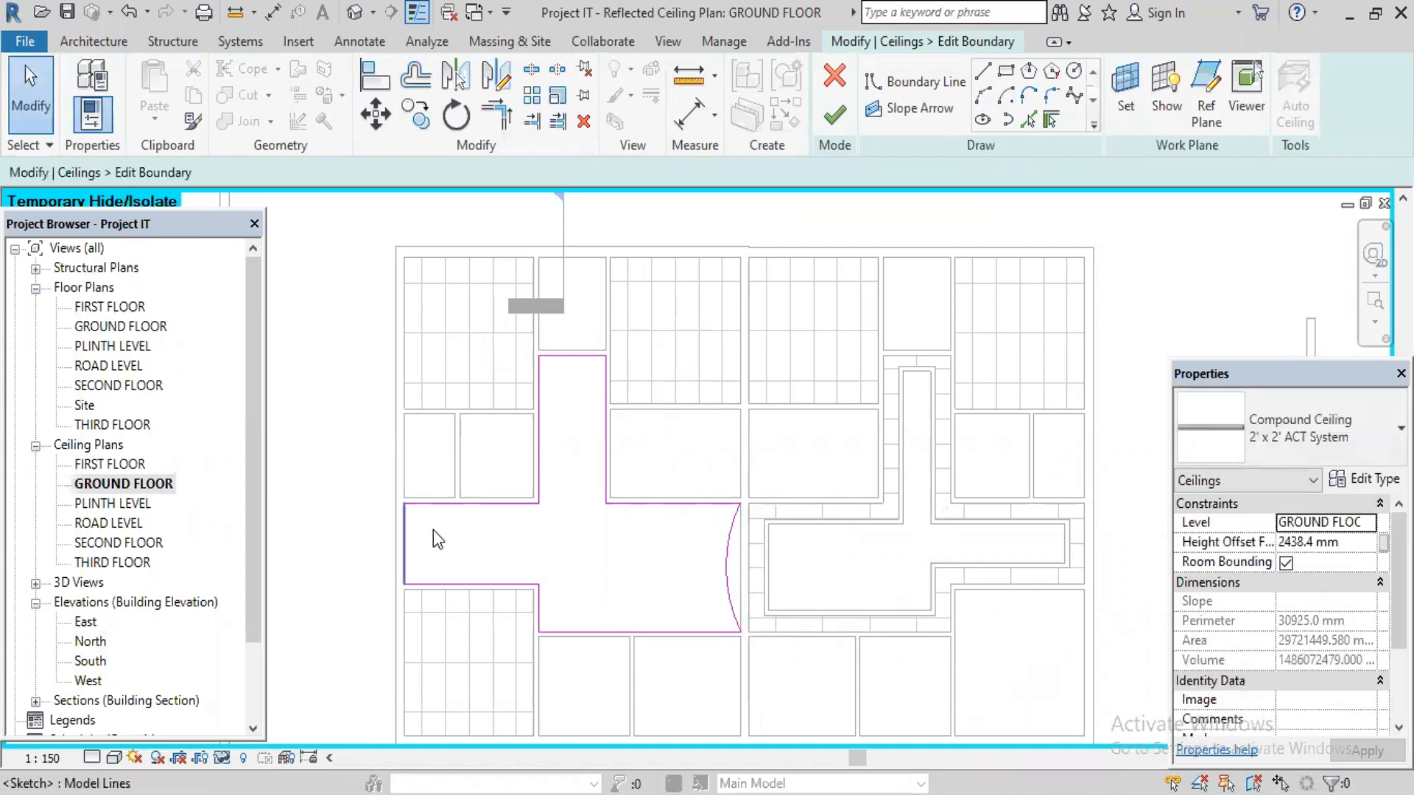
left_click(983, 95)
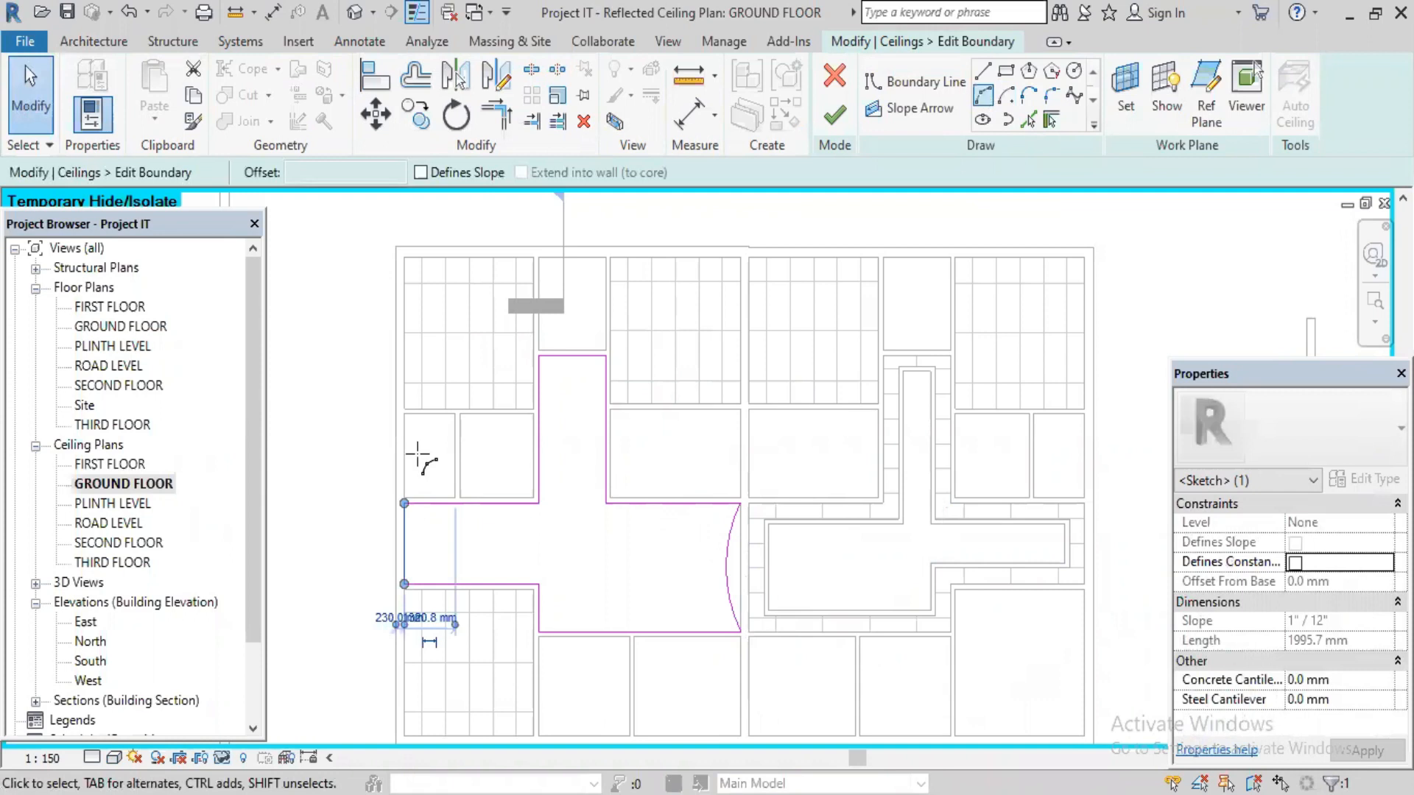
left_click(404, 504)
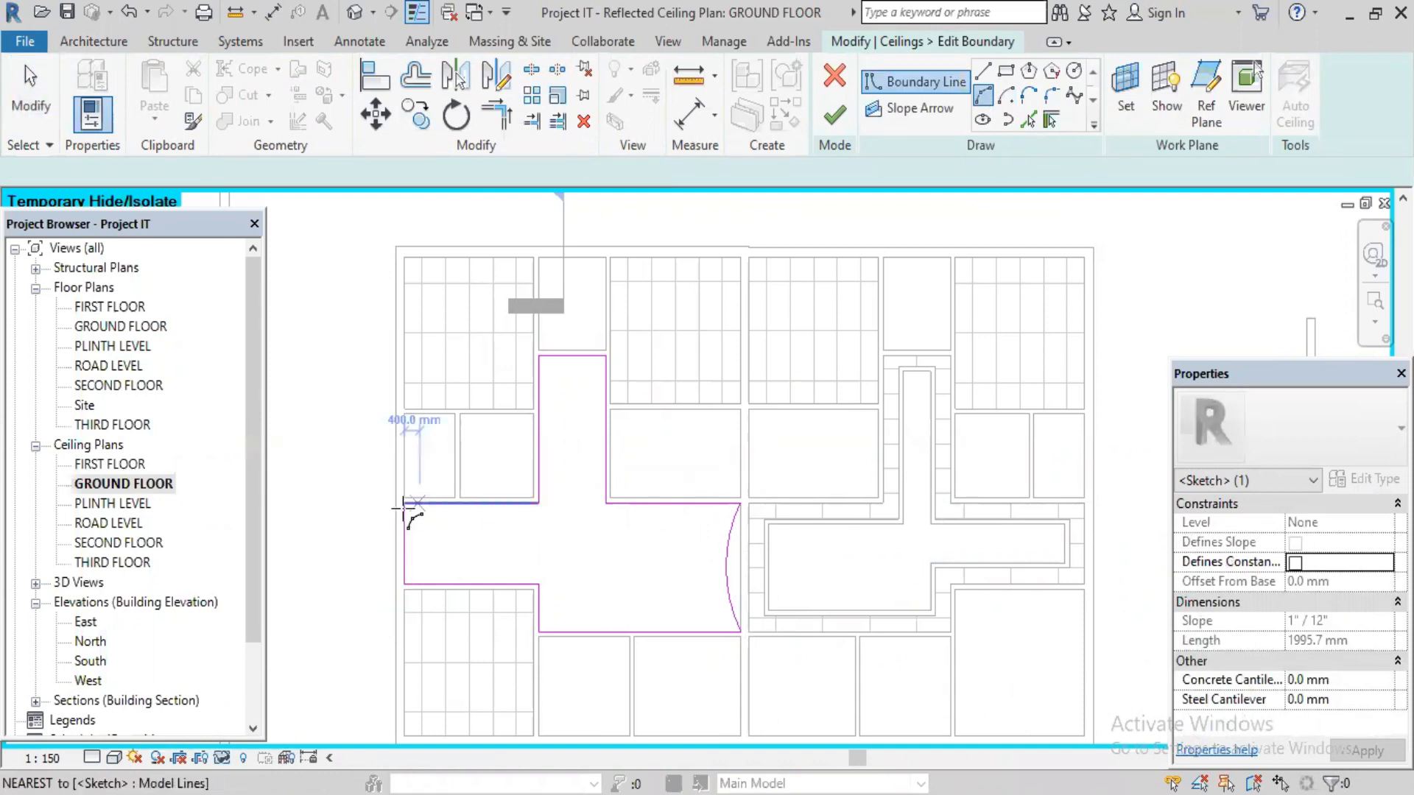
left_click(404, 586)
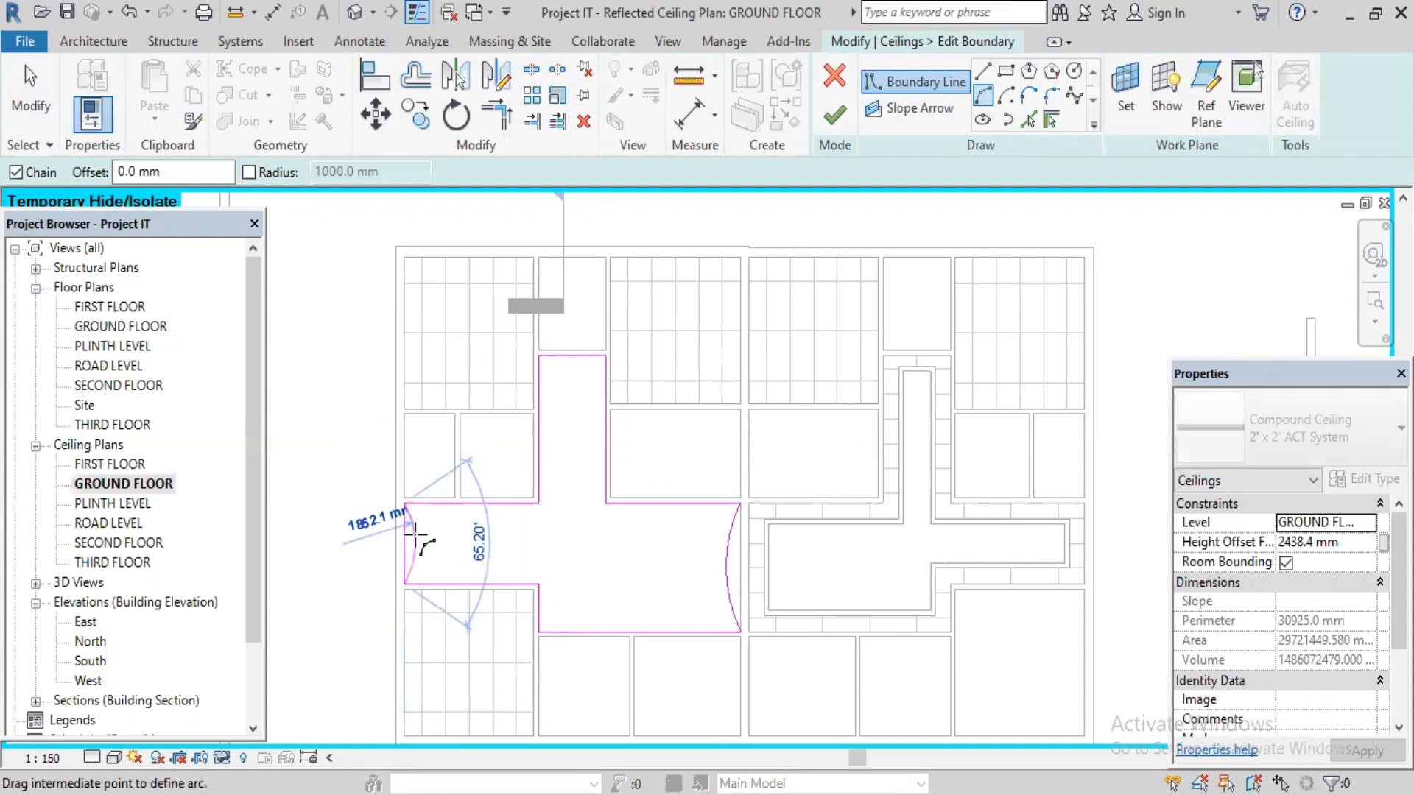
left_click(415, 536)
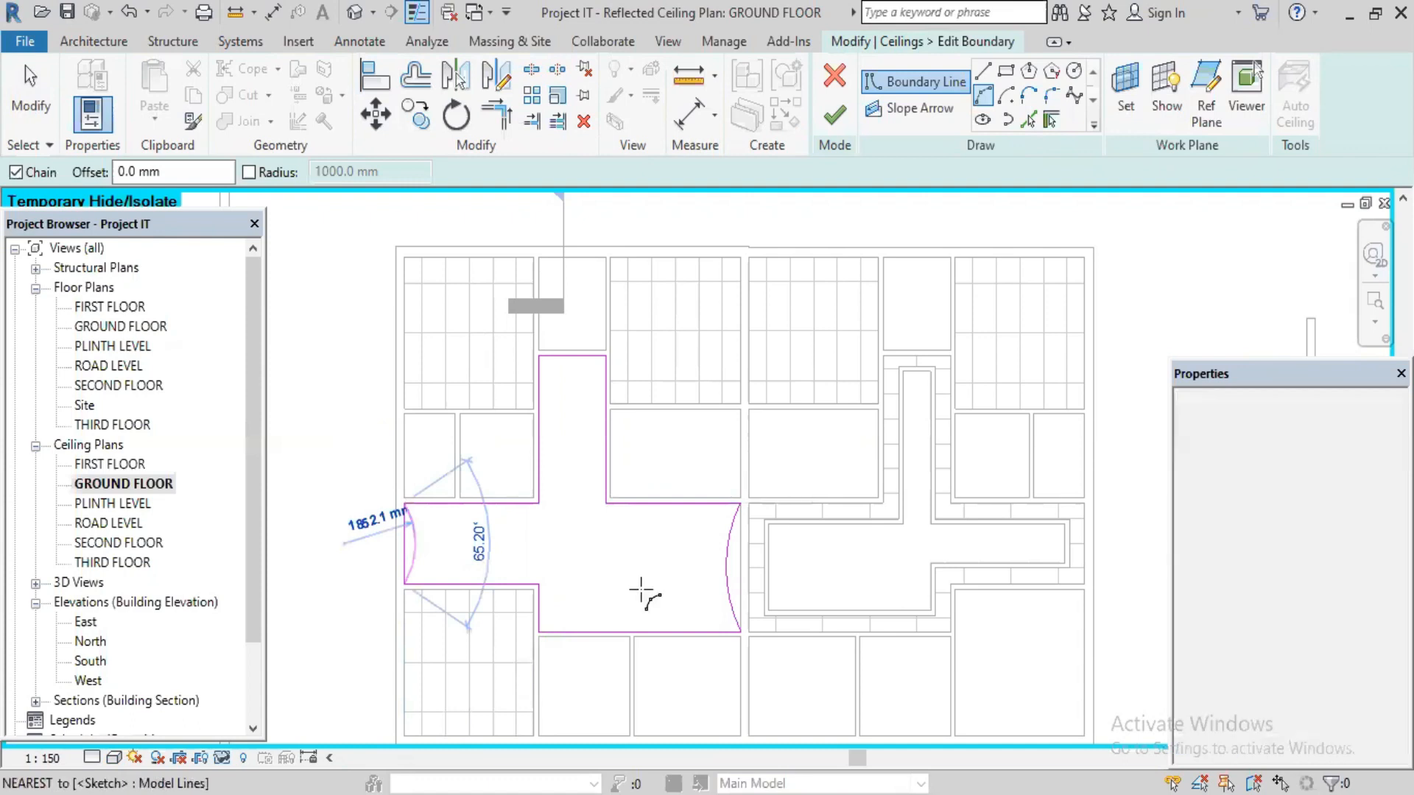
left_click(682, 627)
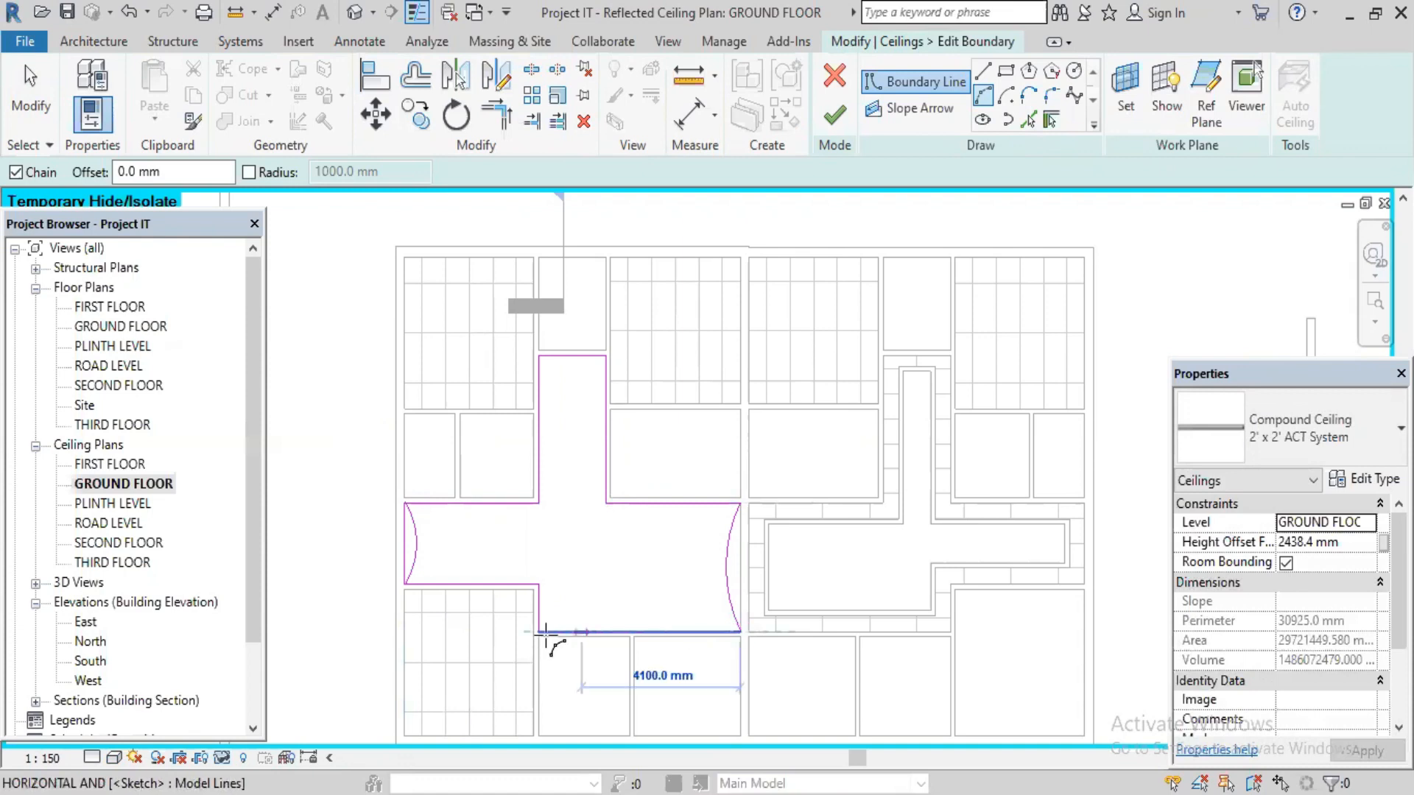
left_click(590, 627)
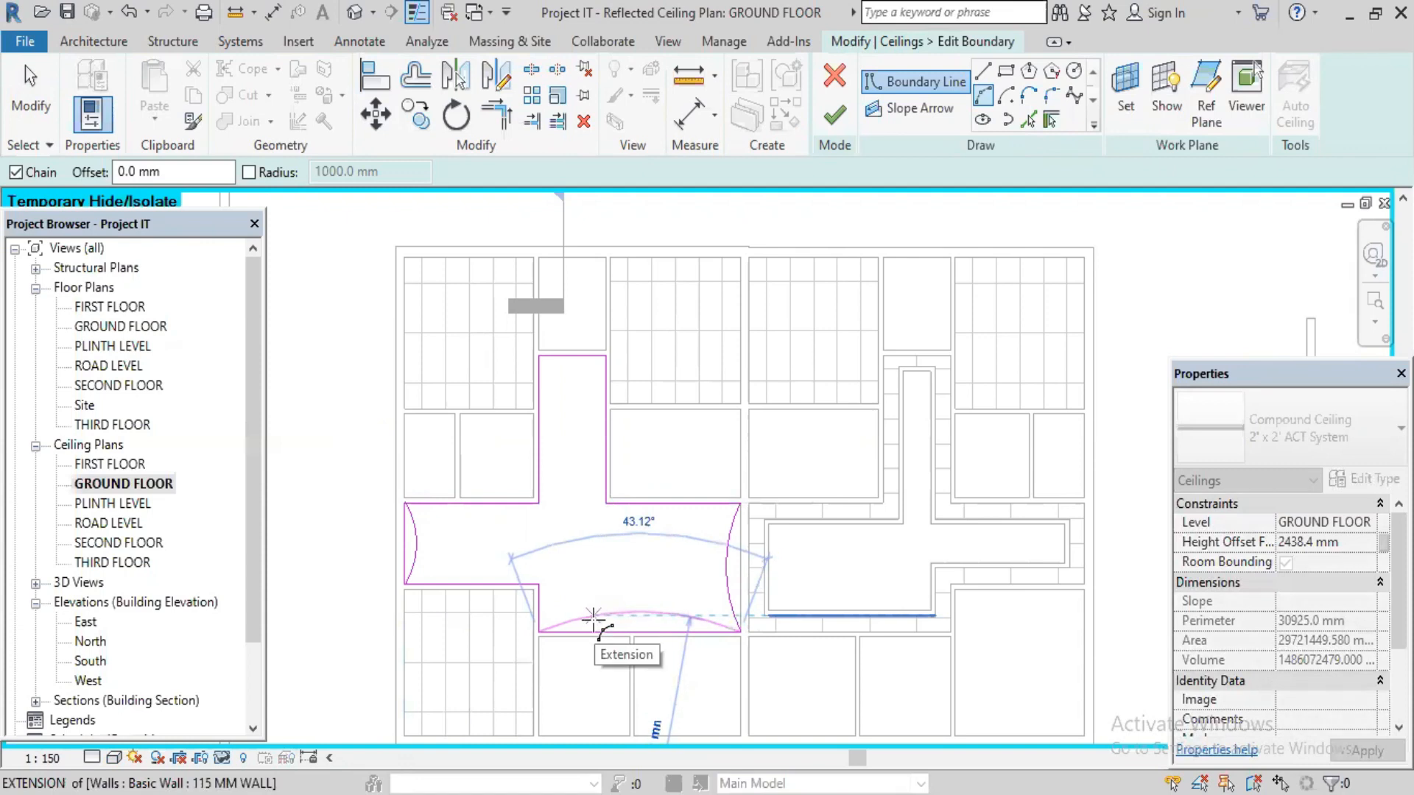
left_click(594, 622)
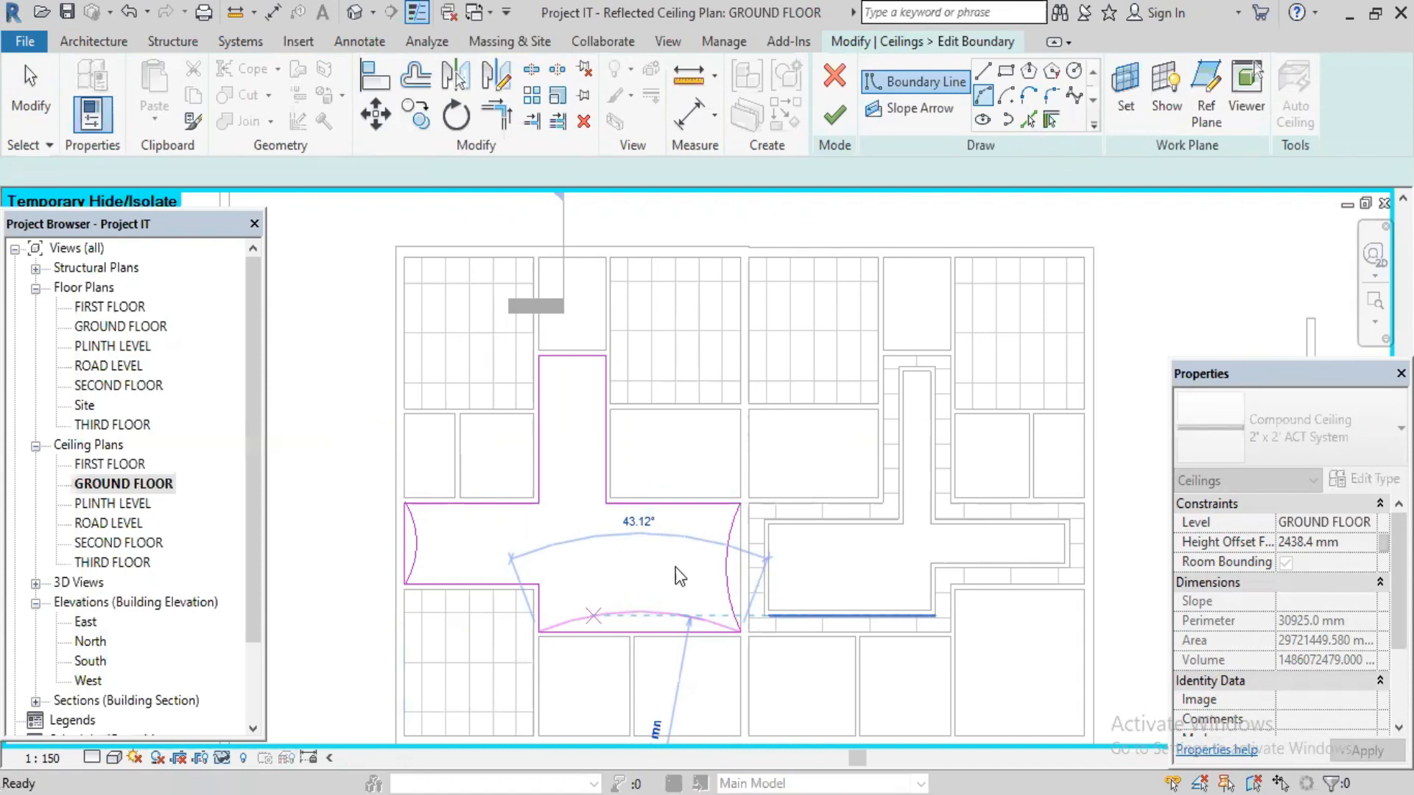
key("Escape")
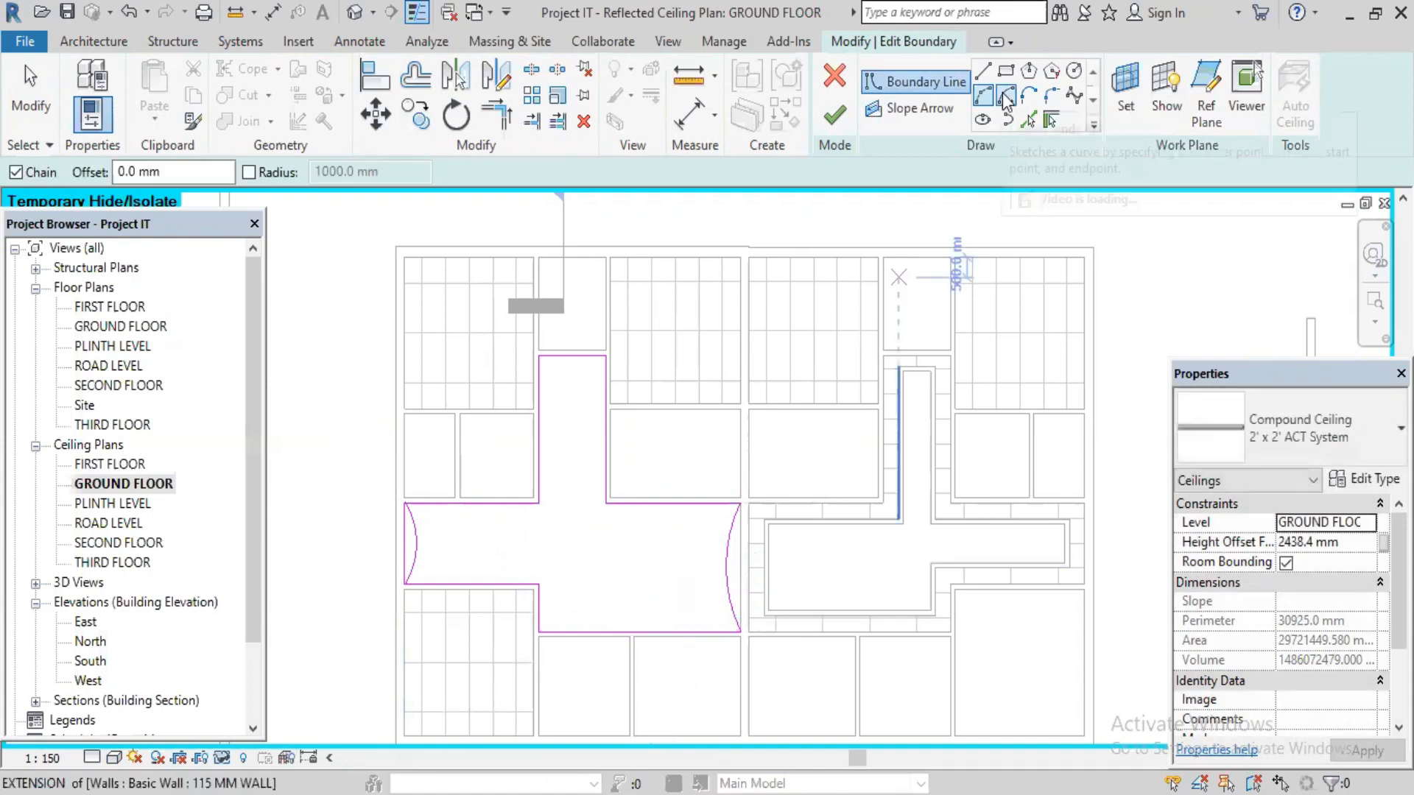
left_click(1028, 95)
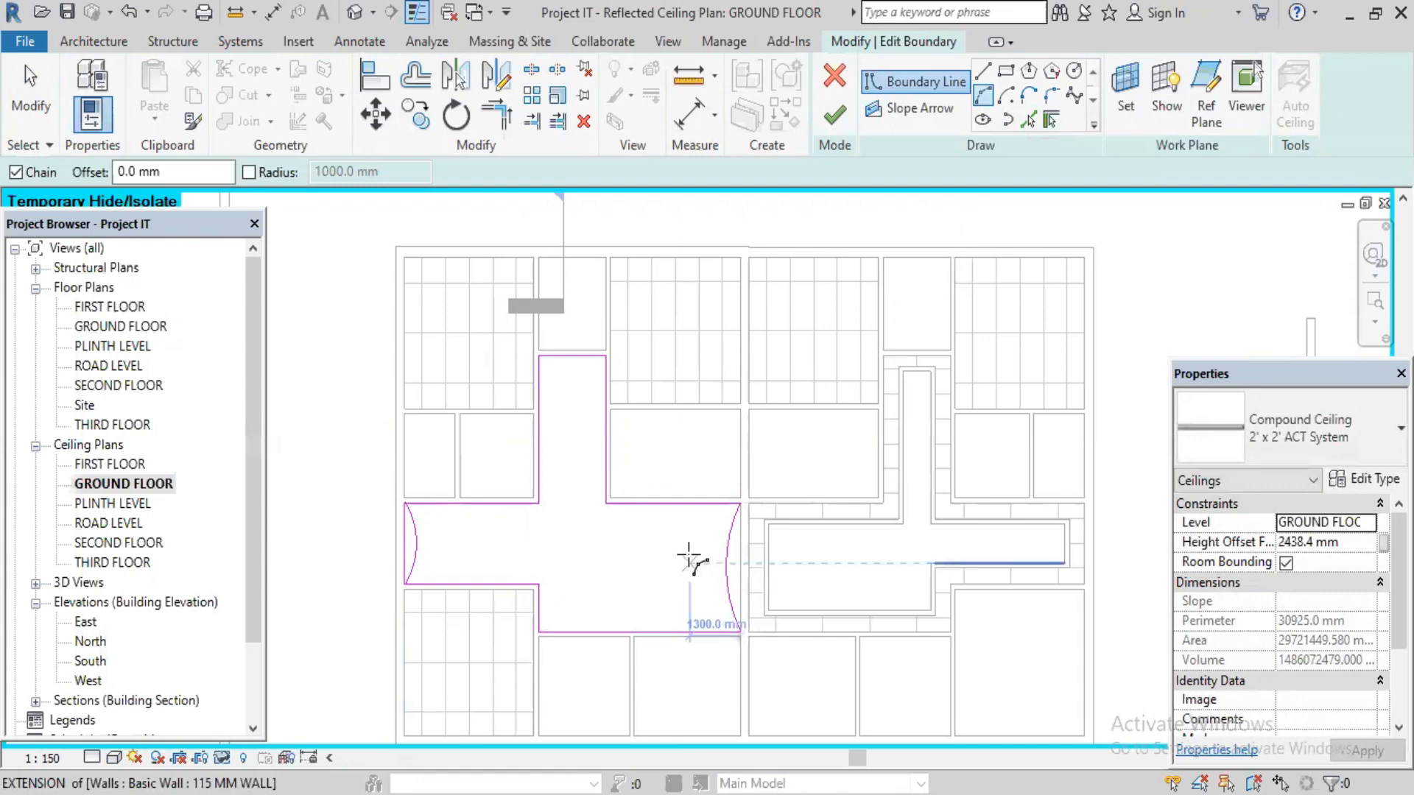
left_click(729, 631)
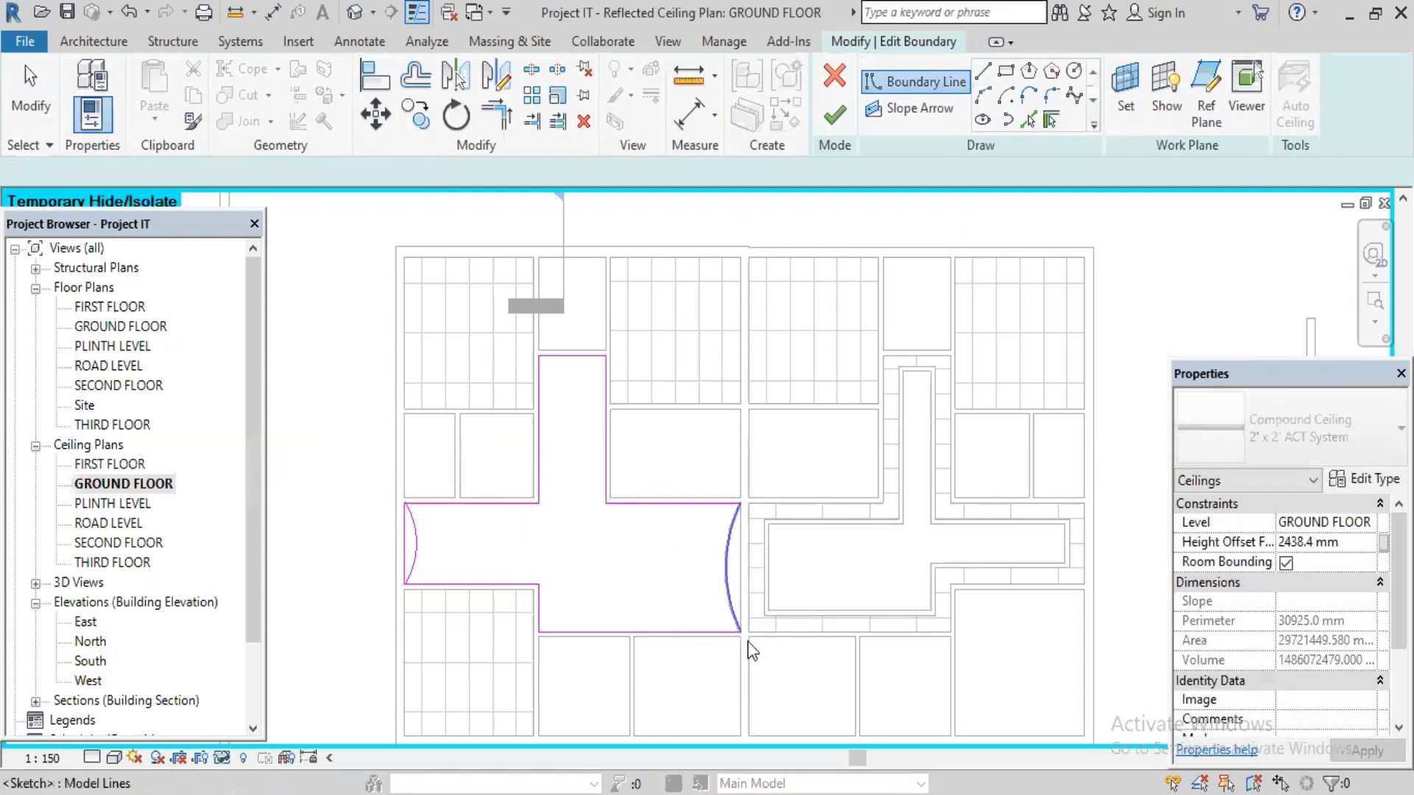
key("Escape")
key("Escape")
- Shorten the arc at the boundary's right-hand end to its upper half by moving its lower endpoint to the arc's midpoint
left_click(740, 628)
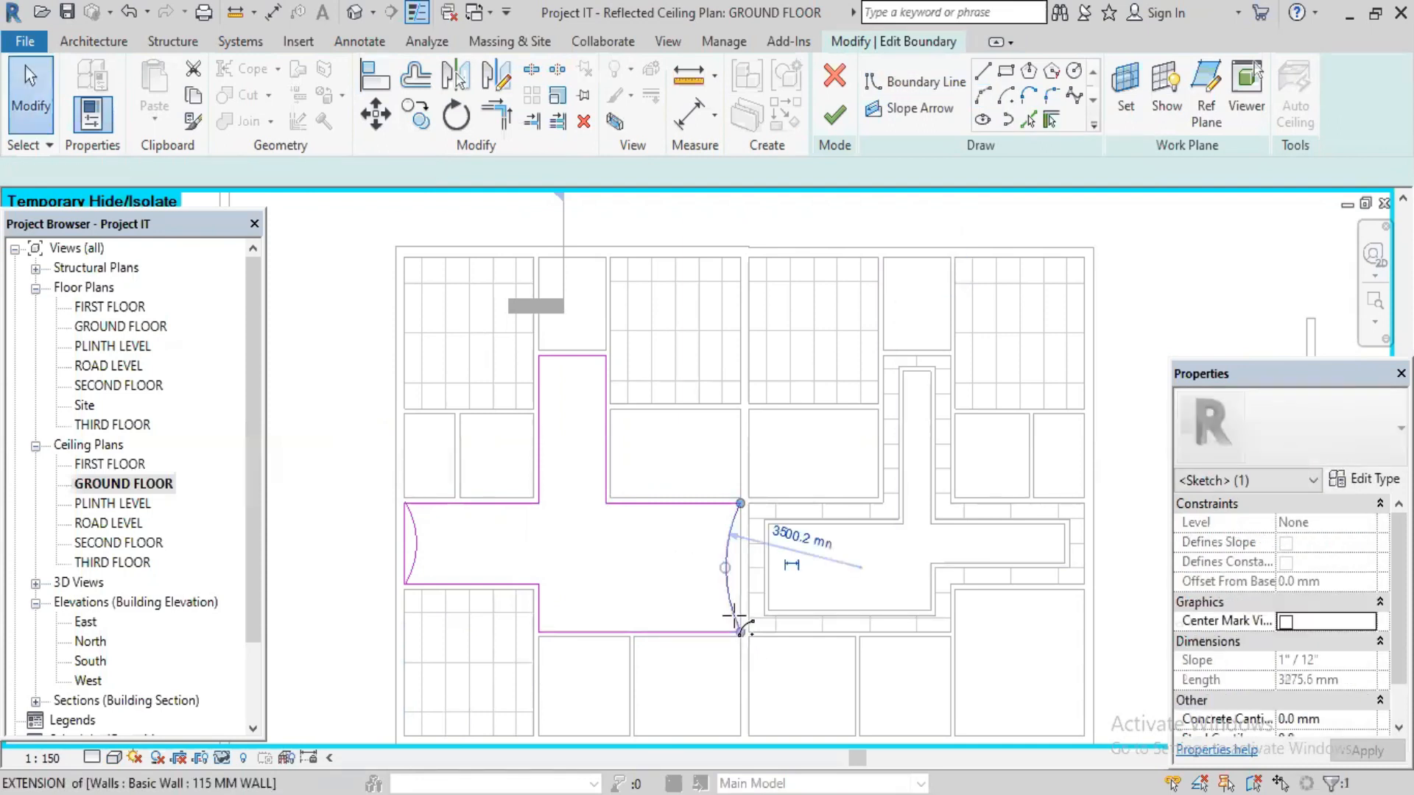
key("Escape")
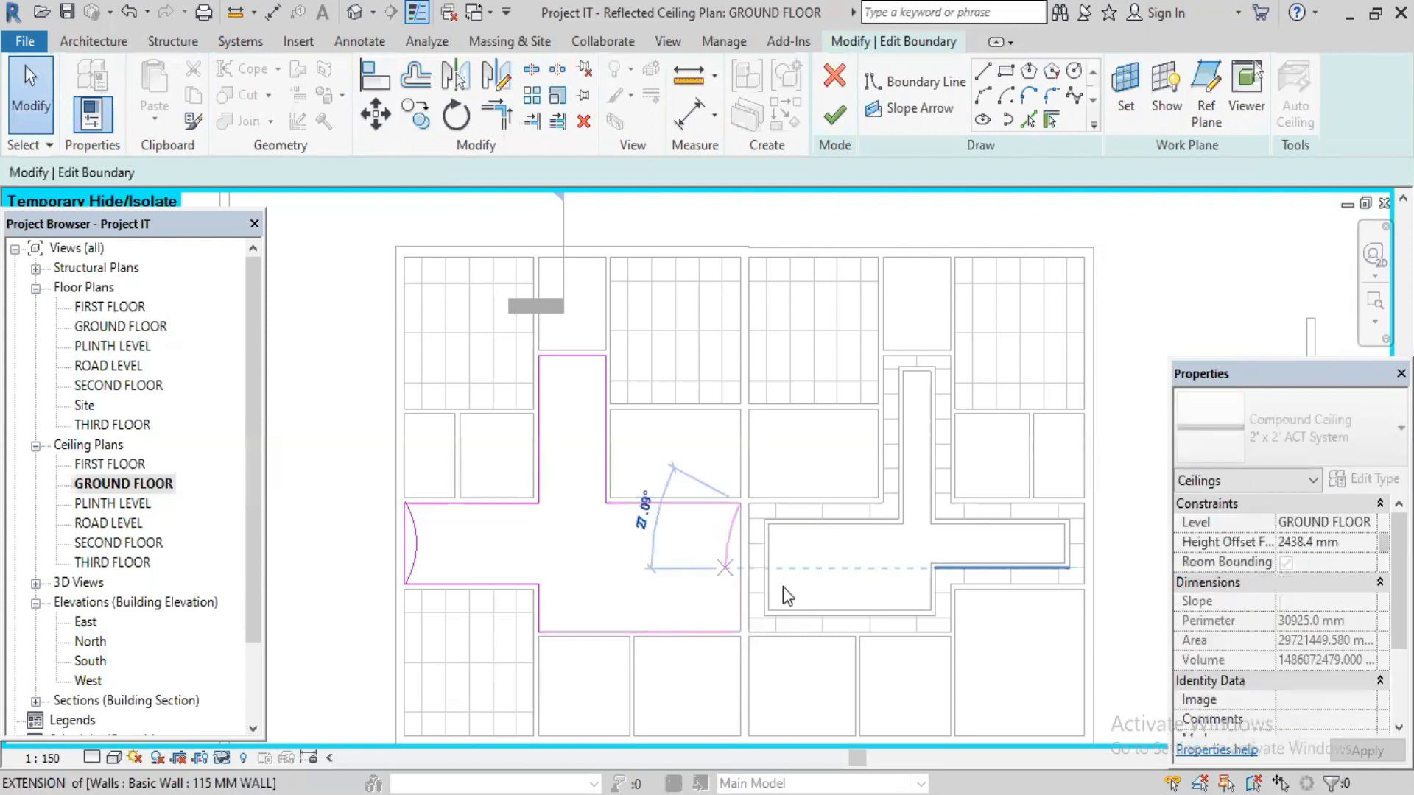
left_click(730, 545)
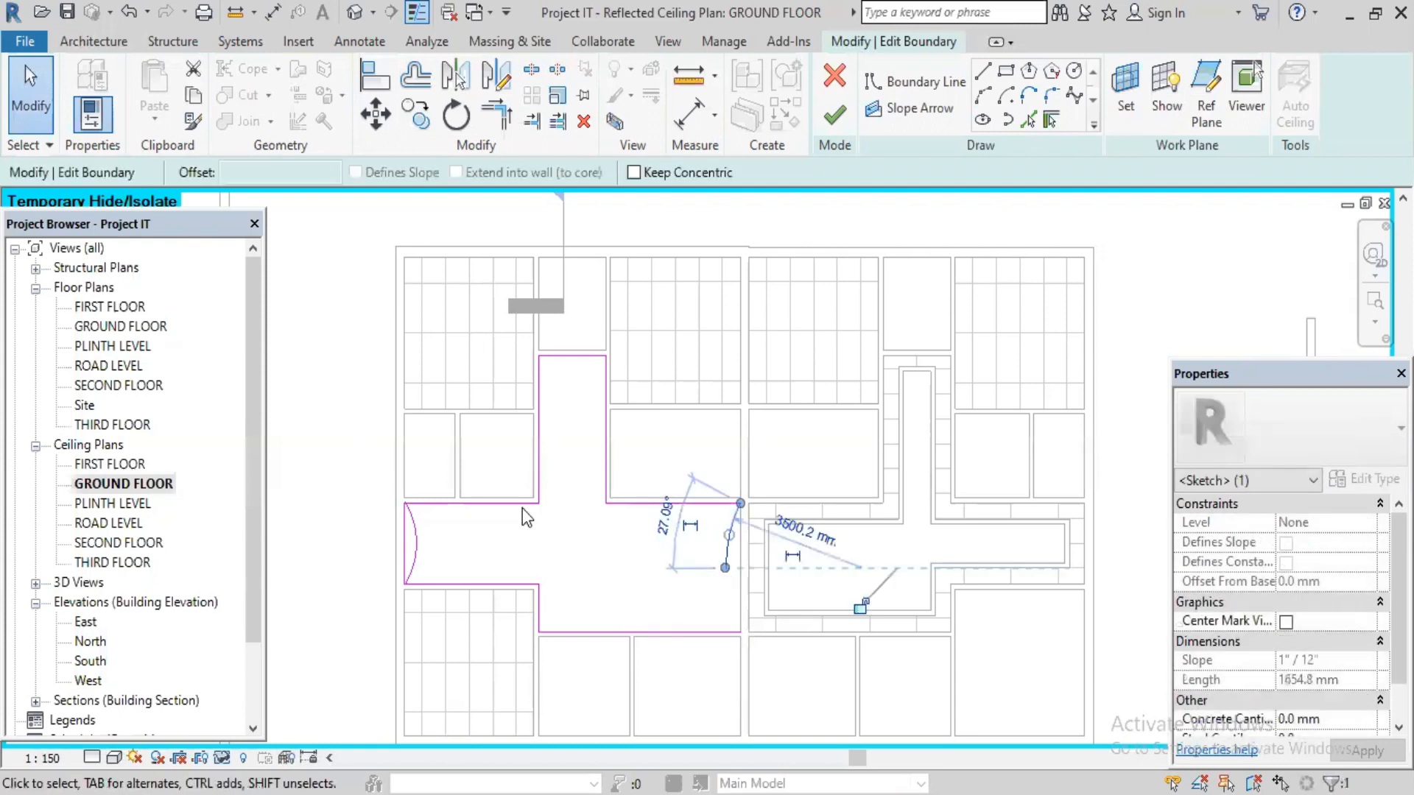
key("Escape")
- Draw an outward-bowing arc of about 1916 mm radius between the shortened arc's lower end and the boundary's lower right corner
left_click(985, 96)
left_click(724, 567)
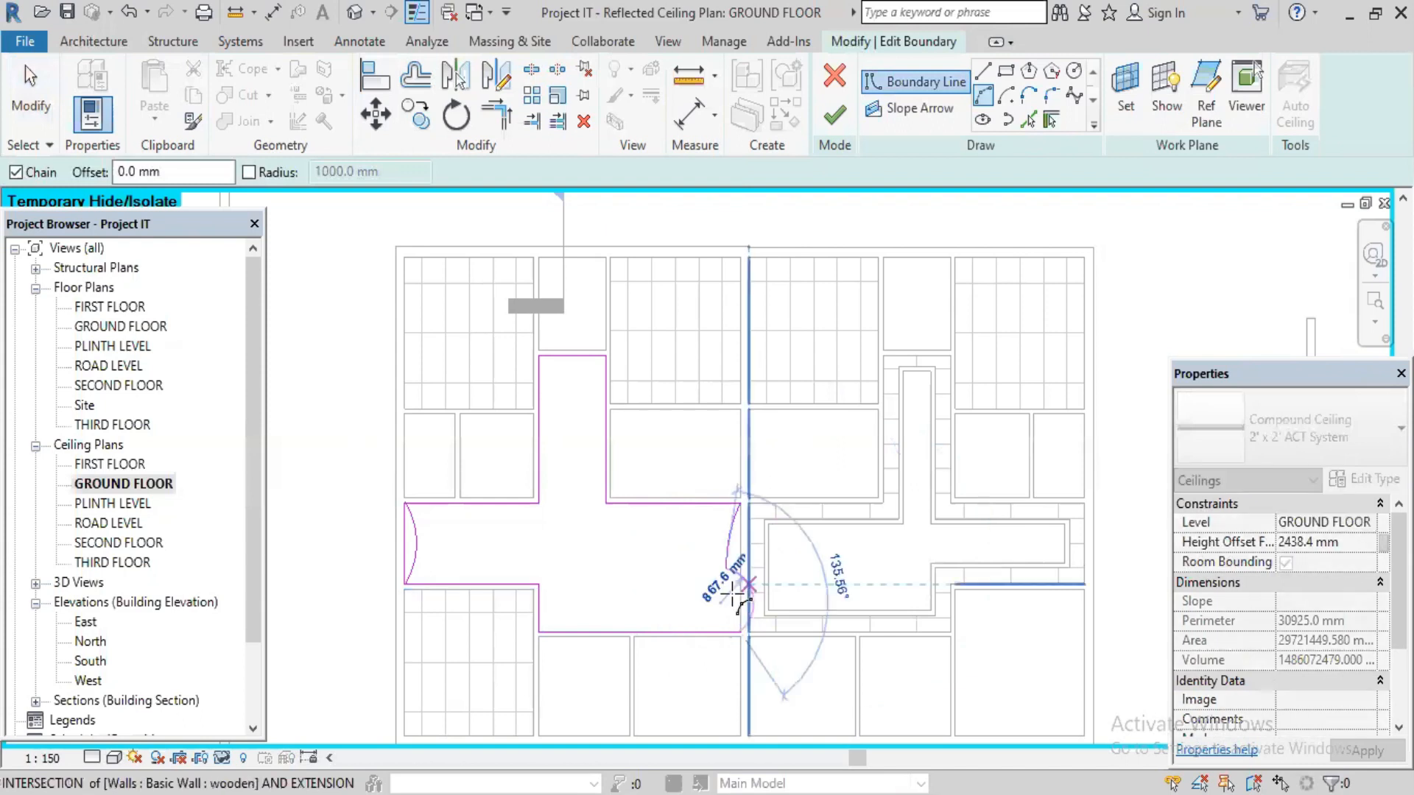
scroll(732, 580, "up", 1)
scroll(733, 578, "up", 3)
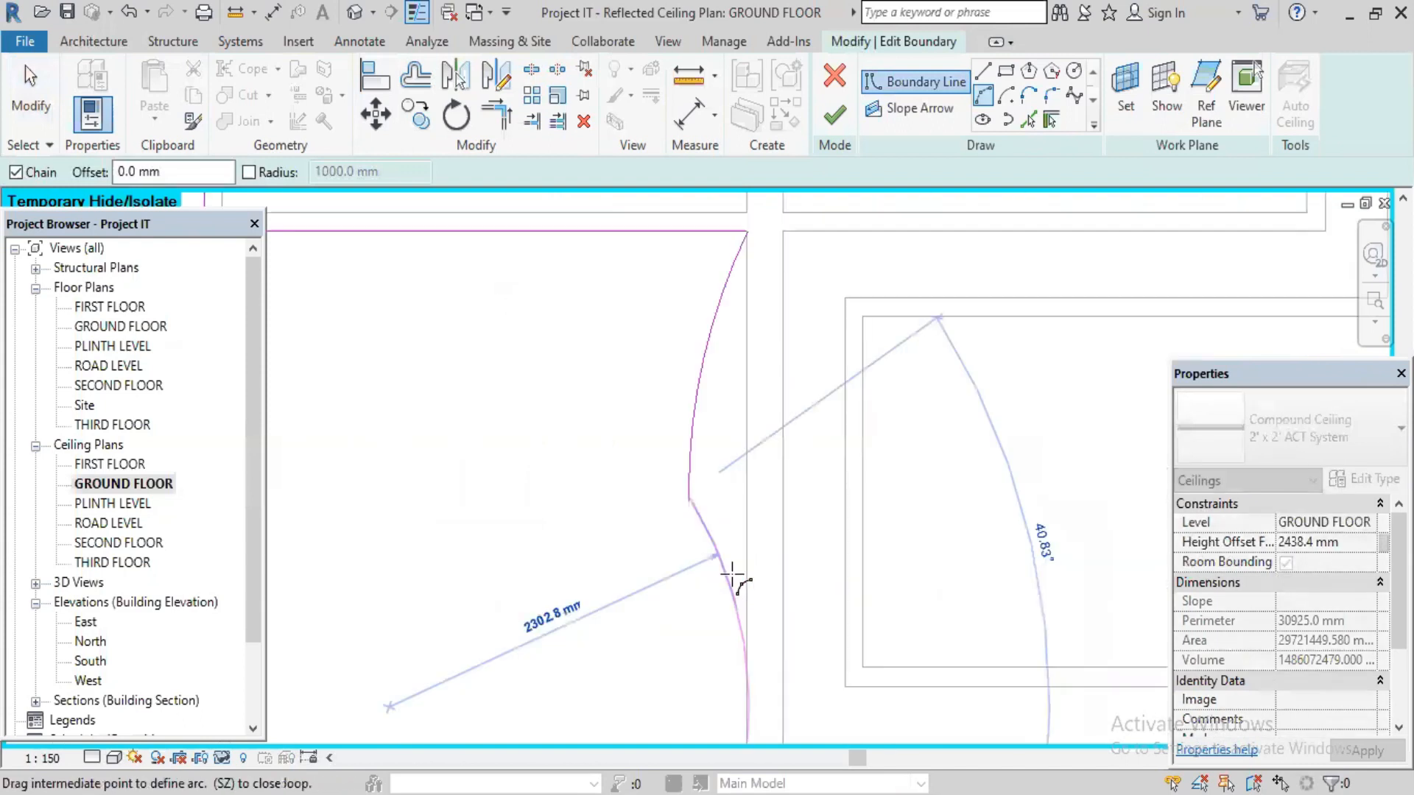
scroll(732, 578, "up", 1)
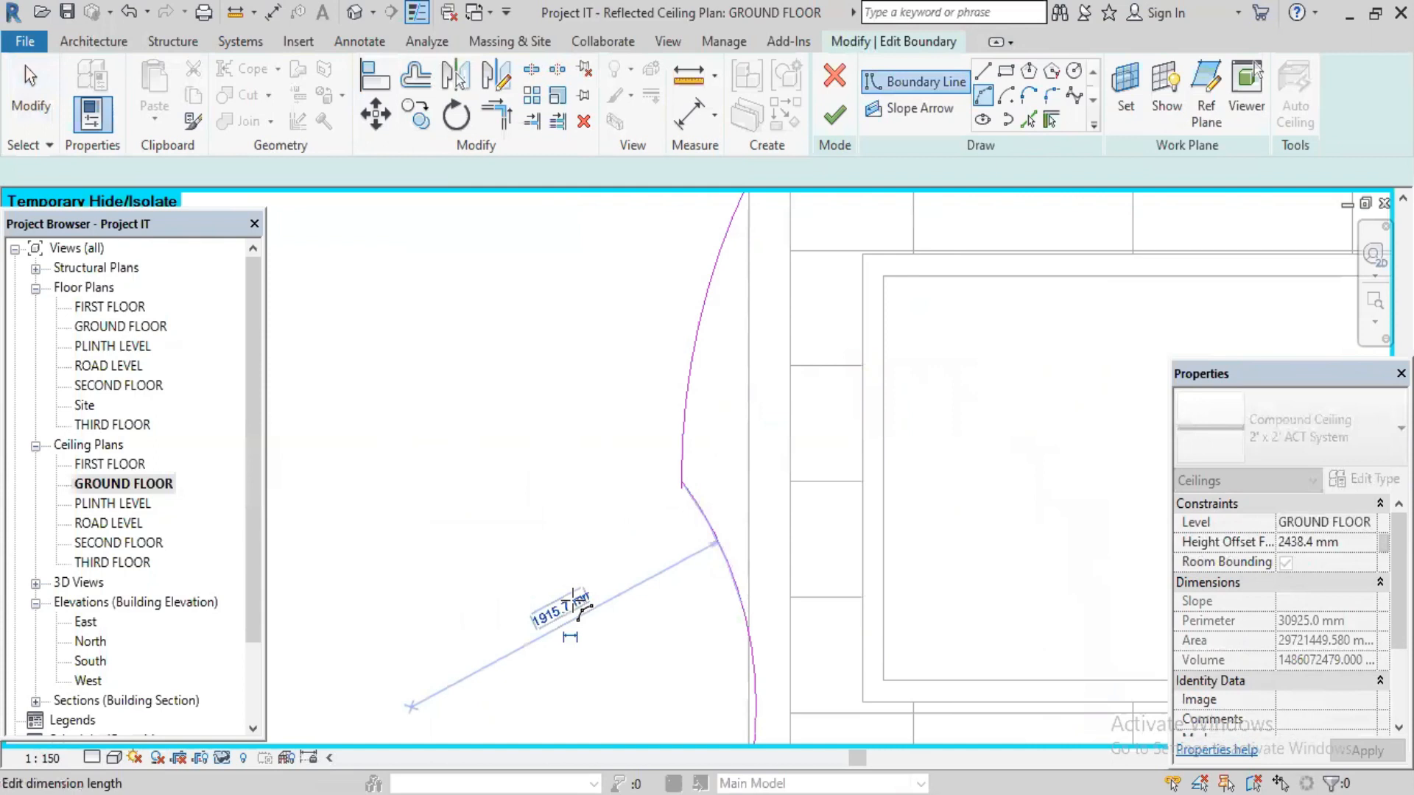
key("Escape")
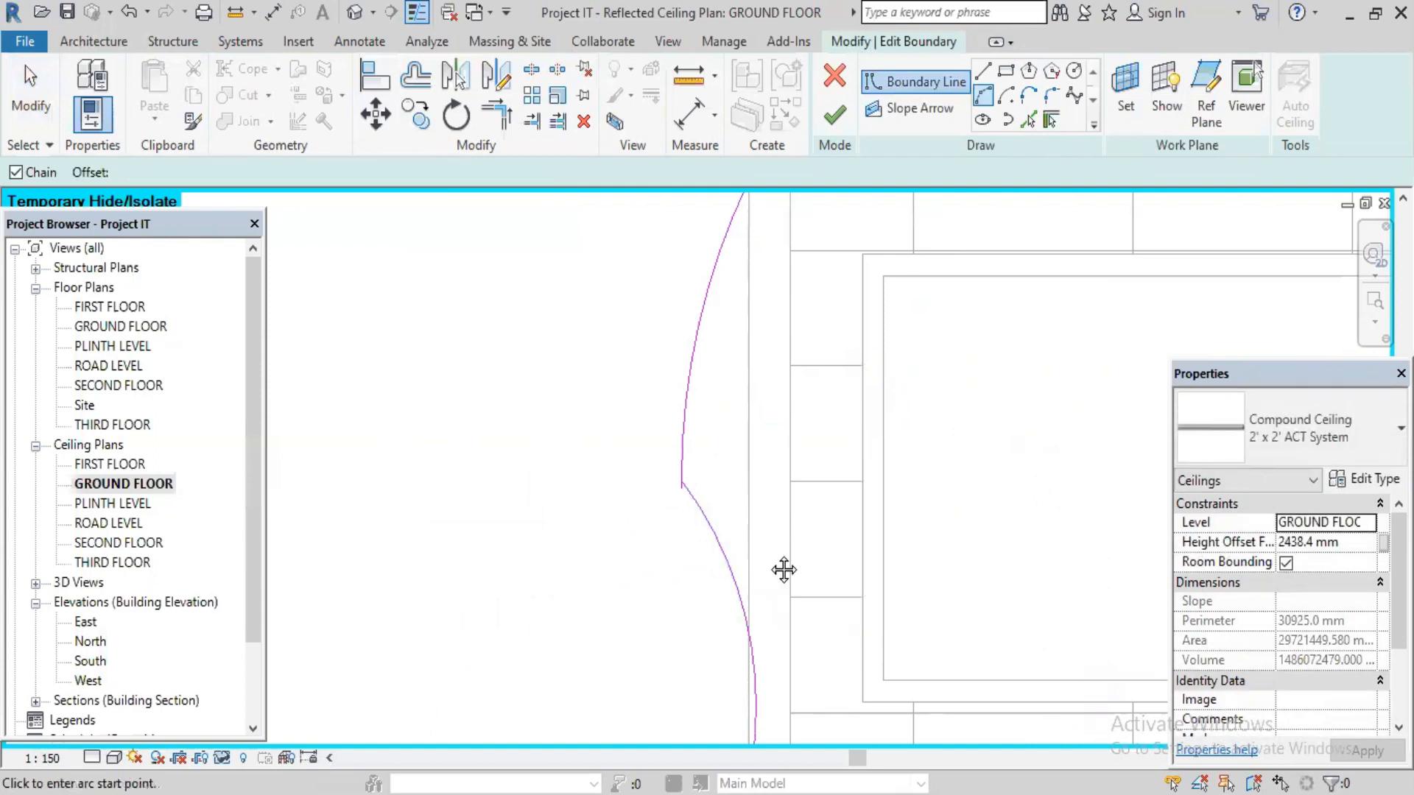
- Flatten the new lower arc to a radius of about 2550 mm so it stays within the wall line
scroll(773, 557, "down", 2)
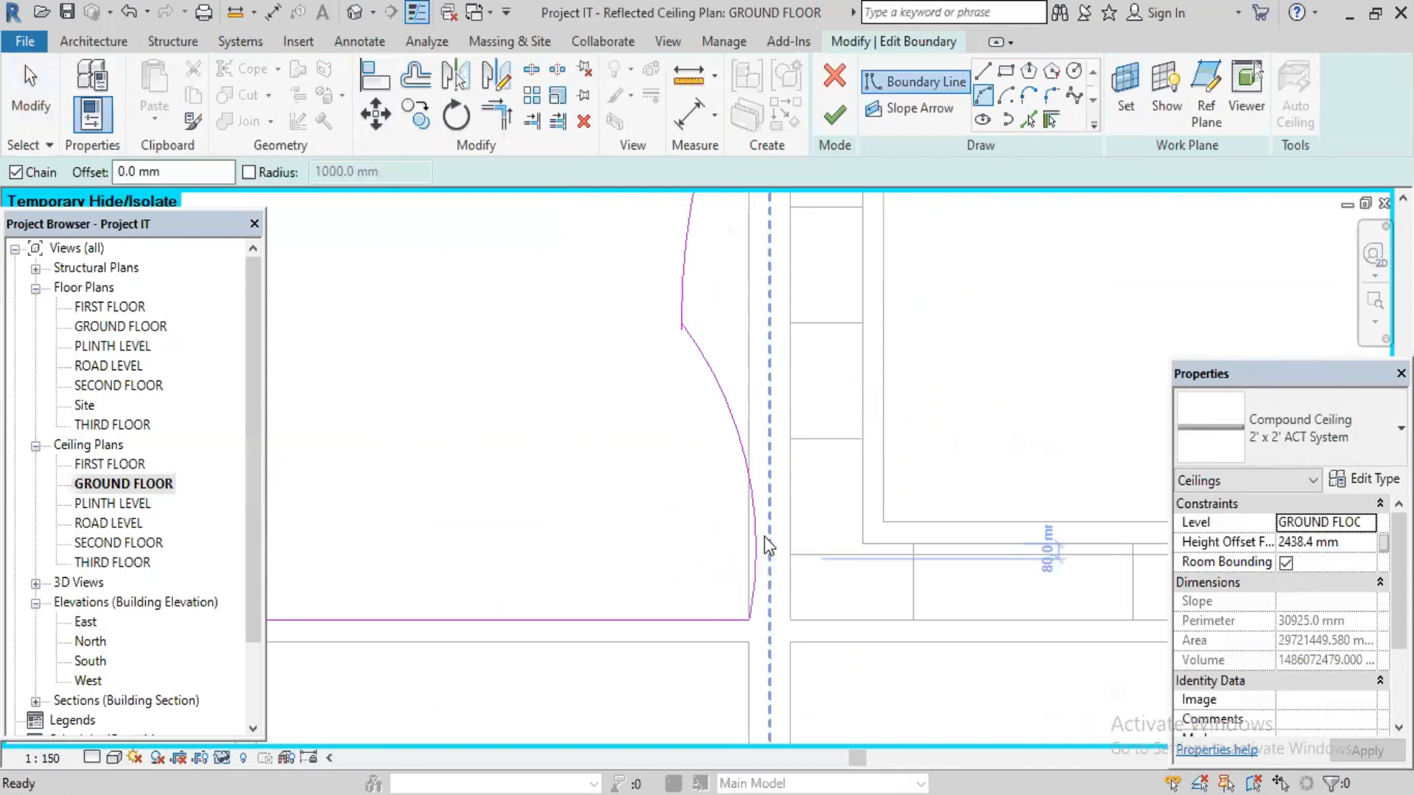
key("Escape")
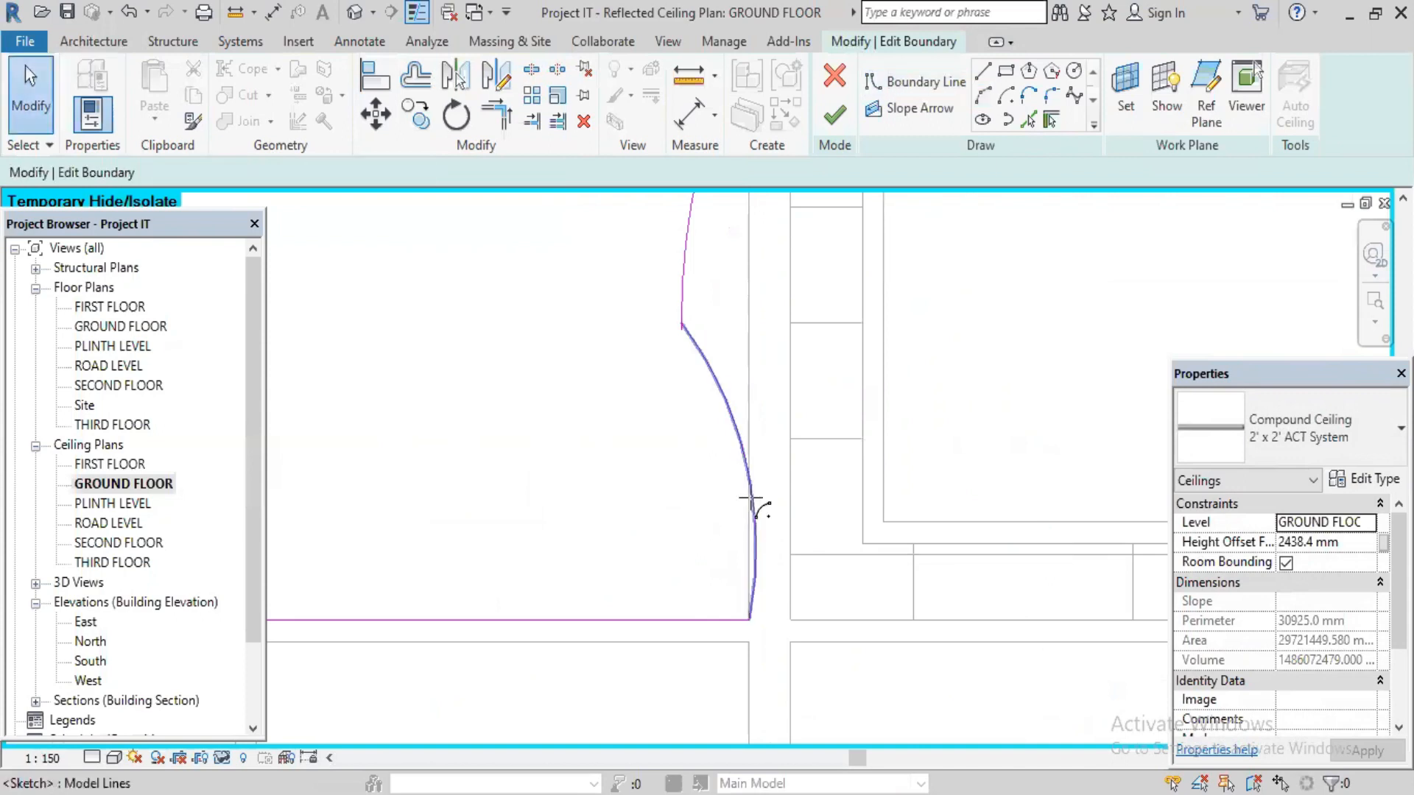
left_click(742, 460)
left_click_drag(738, 468, 785, 545)
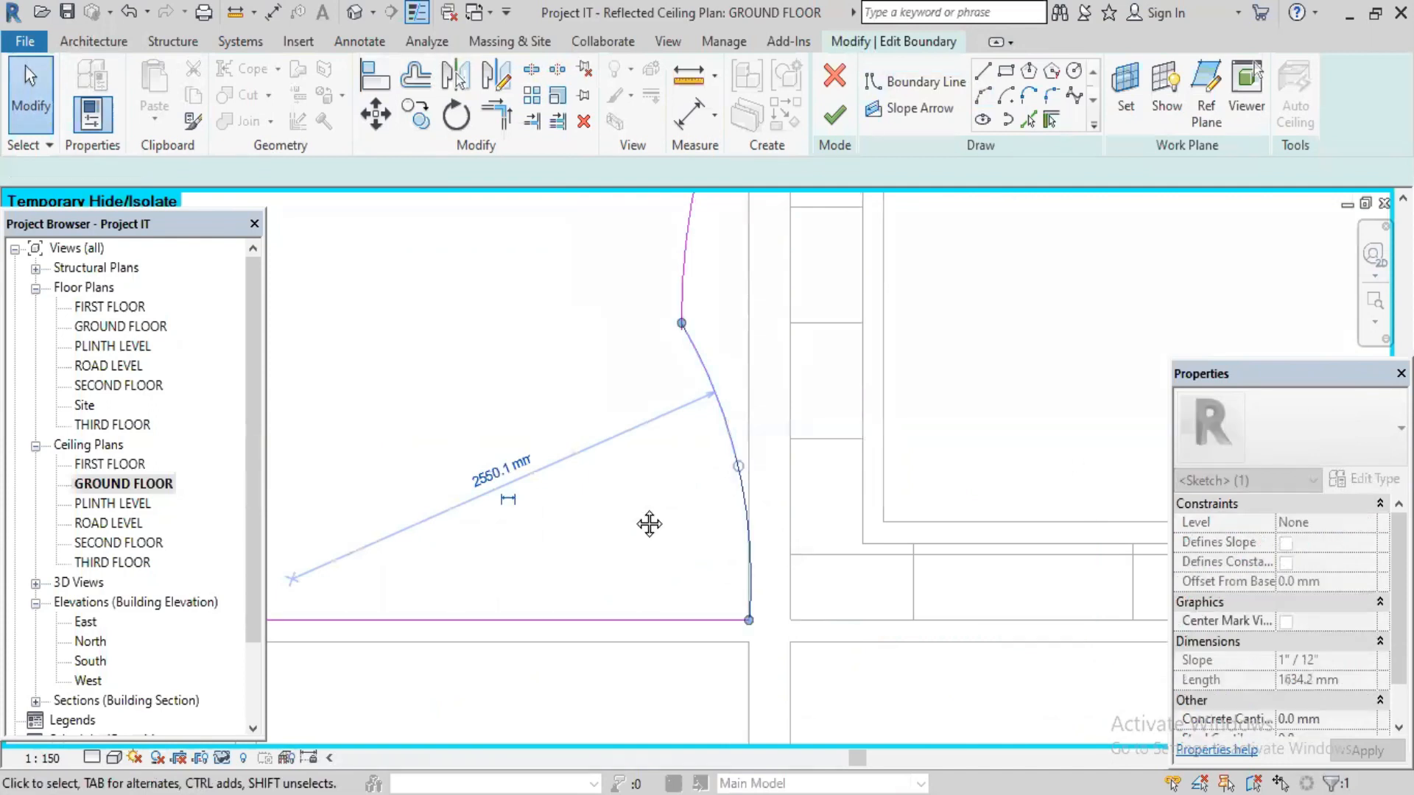
- Bow the upper arc at the ceiling boundary's right-hand end further inward to a radius of about 1408 mm
middle_click_drag(689, 199, 724, 355)
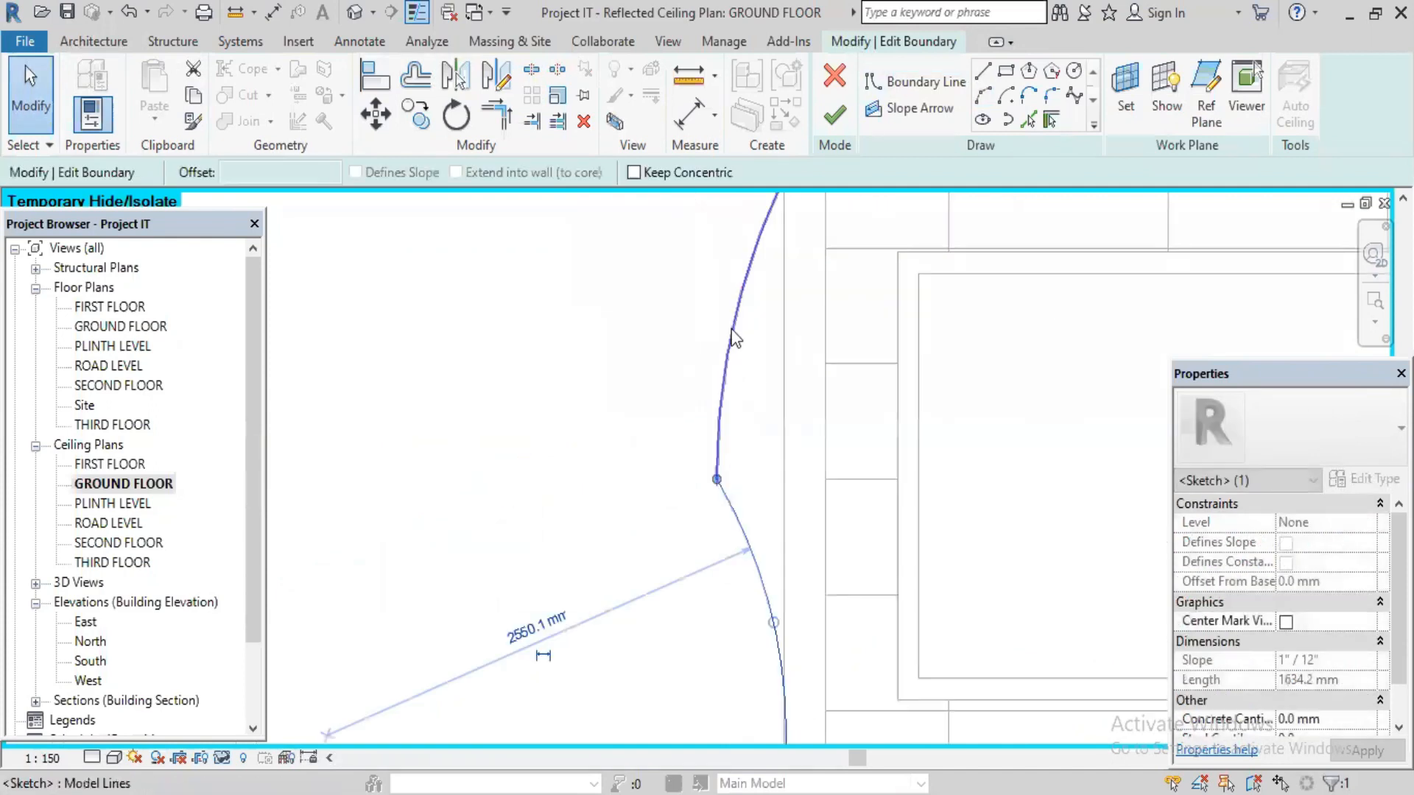
left_click(733, 338)
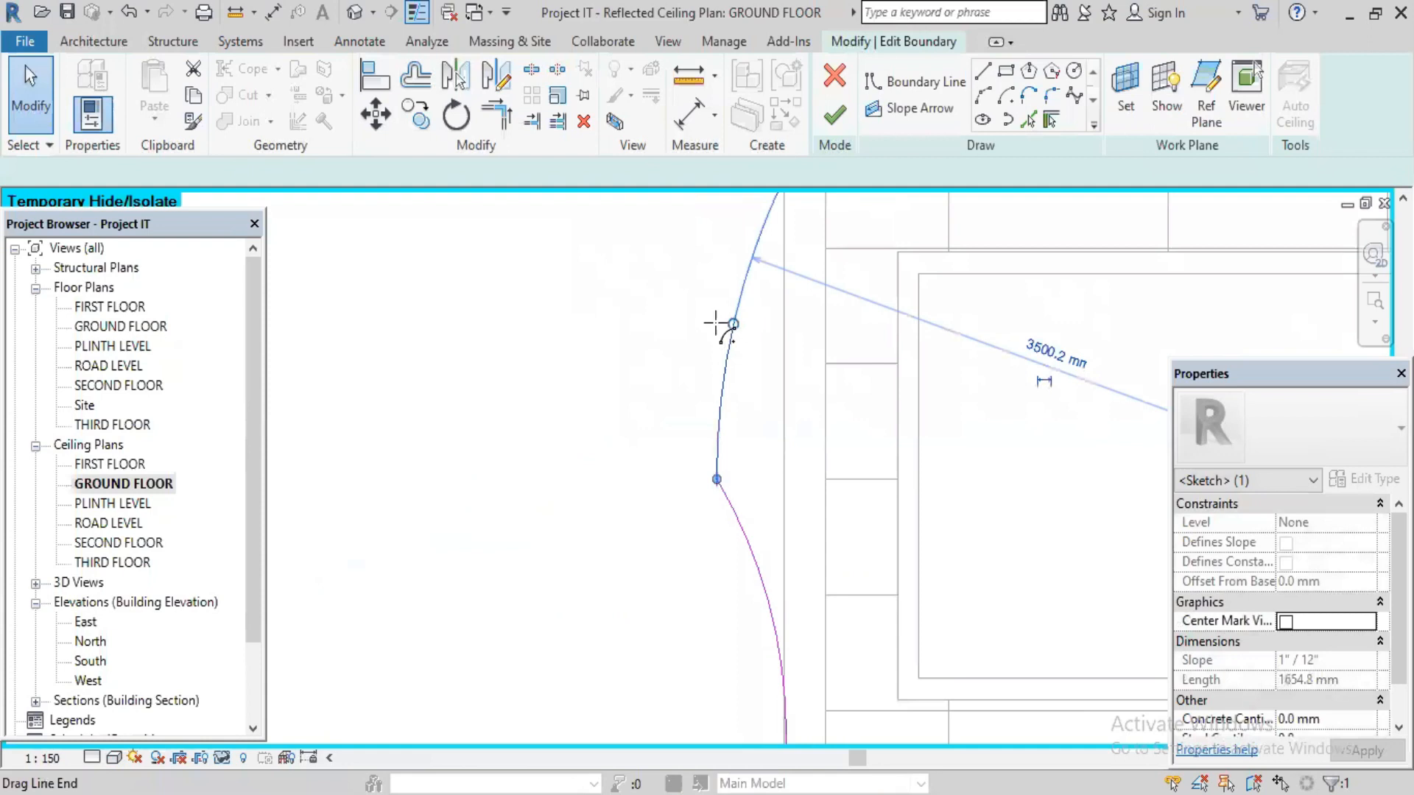
left_click_drag(713, 322, 713, 319)
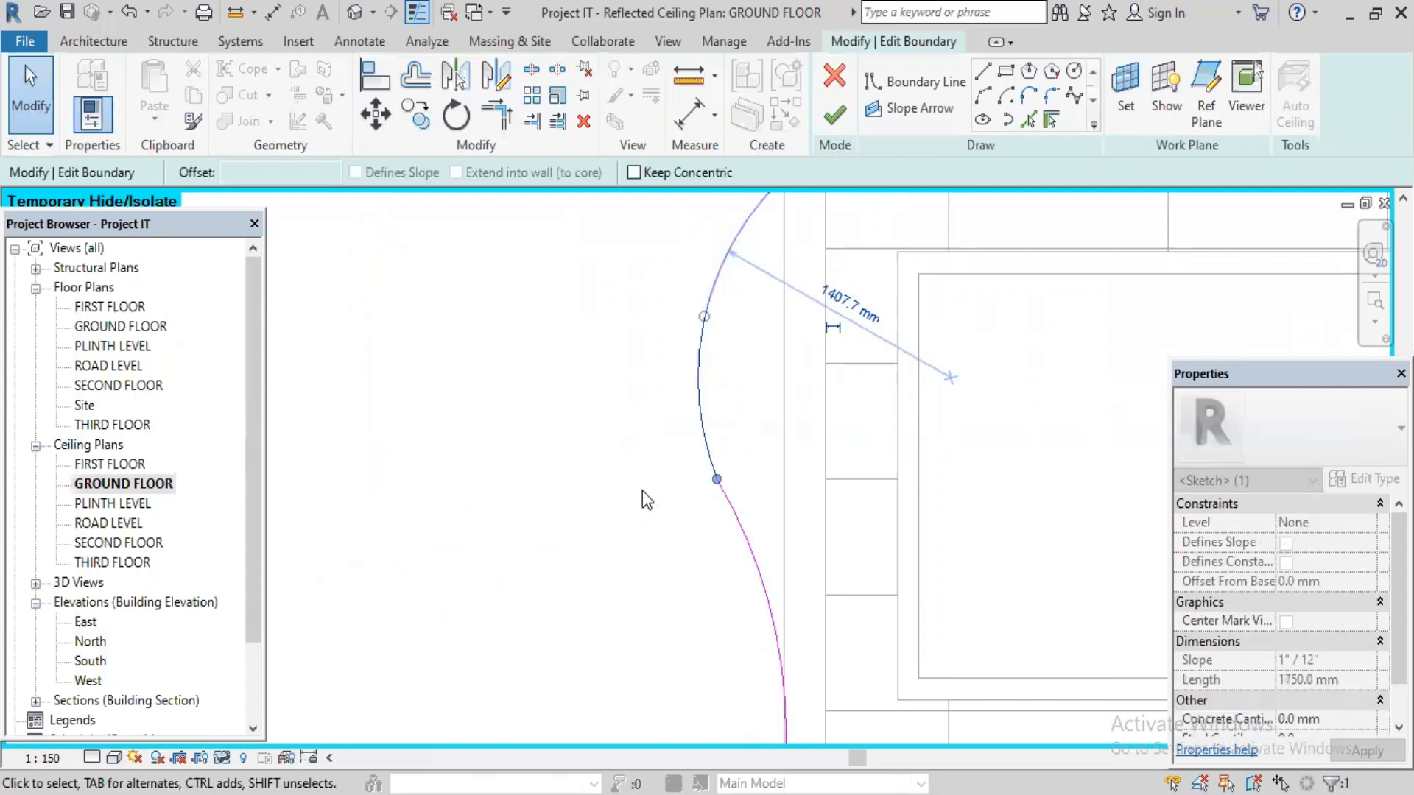
left_click(651, 523)
- Delete the straight line behind the arc at the boundary's left-hand end and finish the boundary edit
scroll(651, 523, "down", 3)
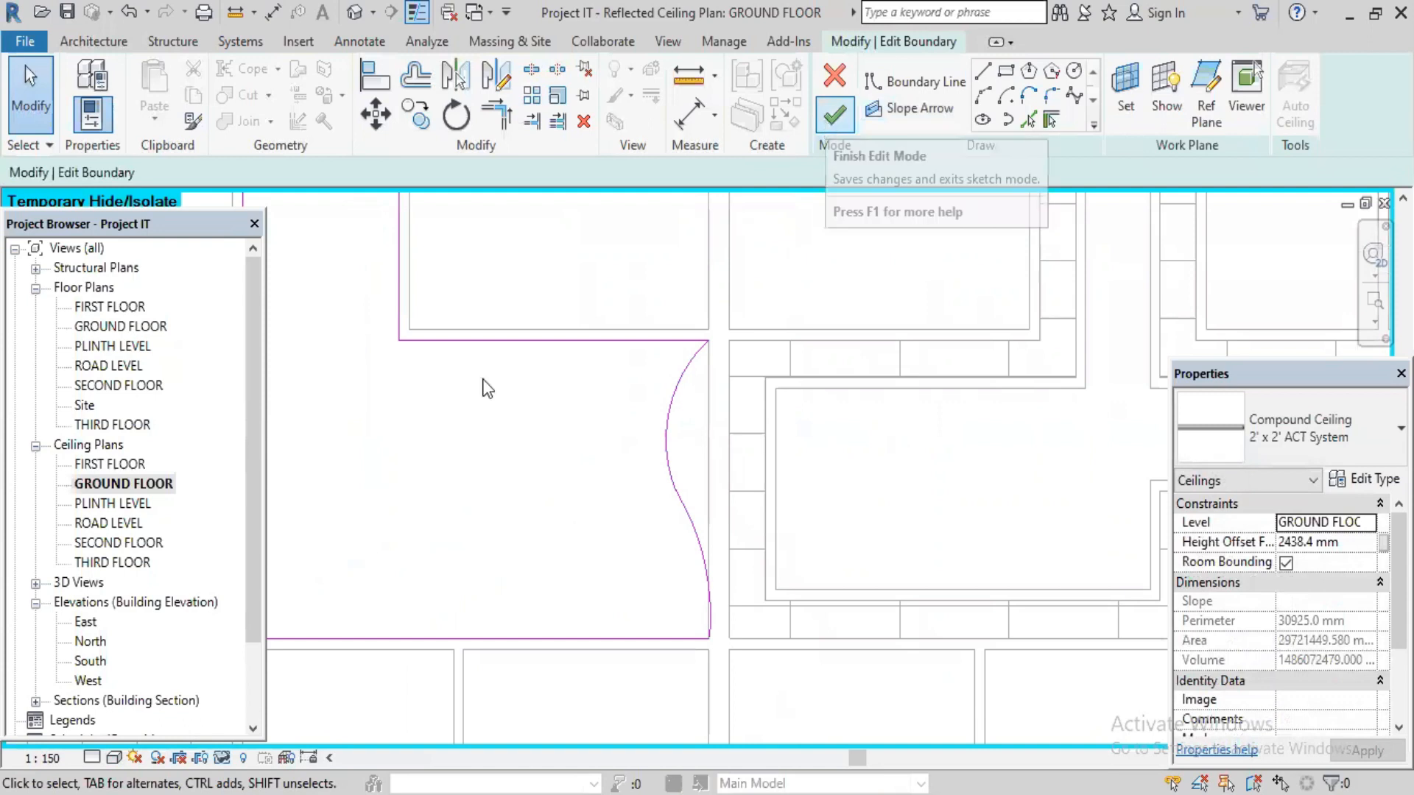
mouse_move(498, 395)
middle_mouse_down()
mouse_move(669, 423)
mouse_move(655, 411)
middle_mouse_up()
scroll(655, 411, "down", 1)
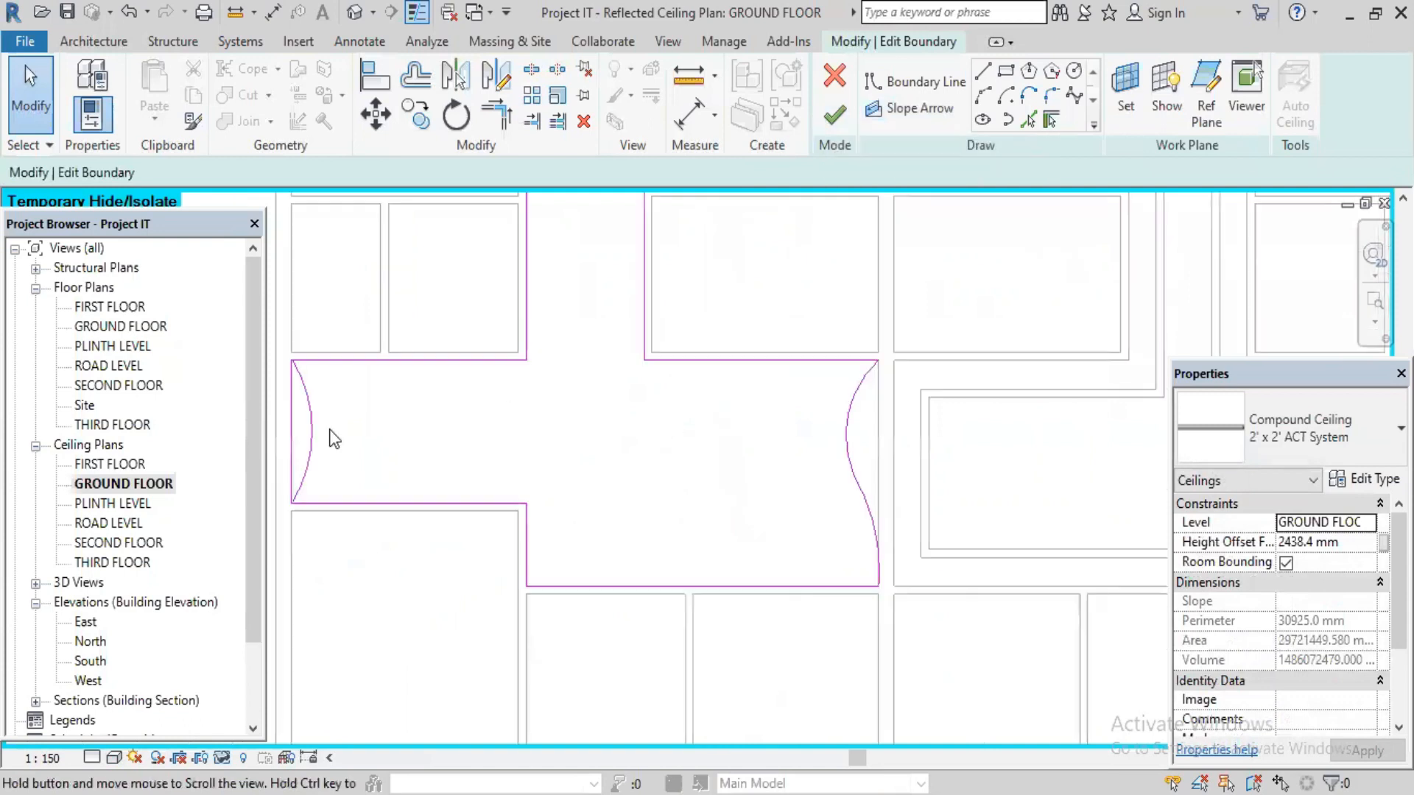
left_click(293, 426)
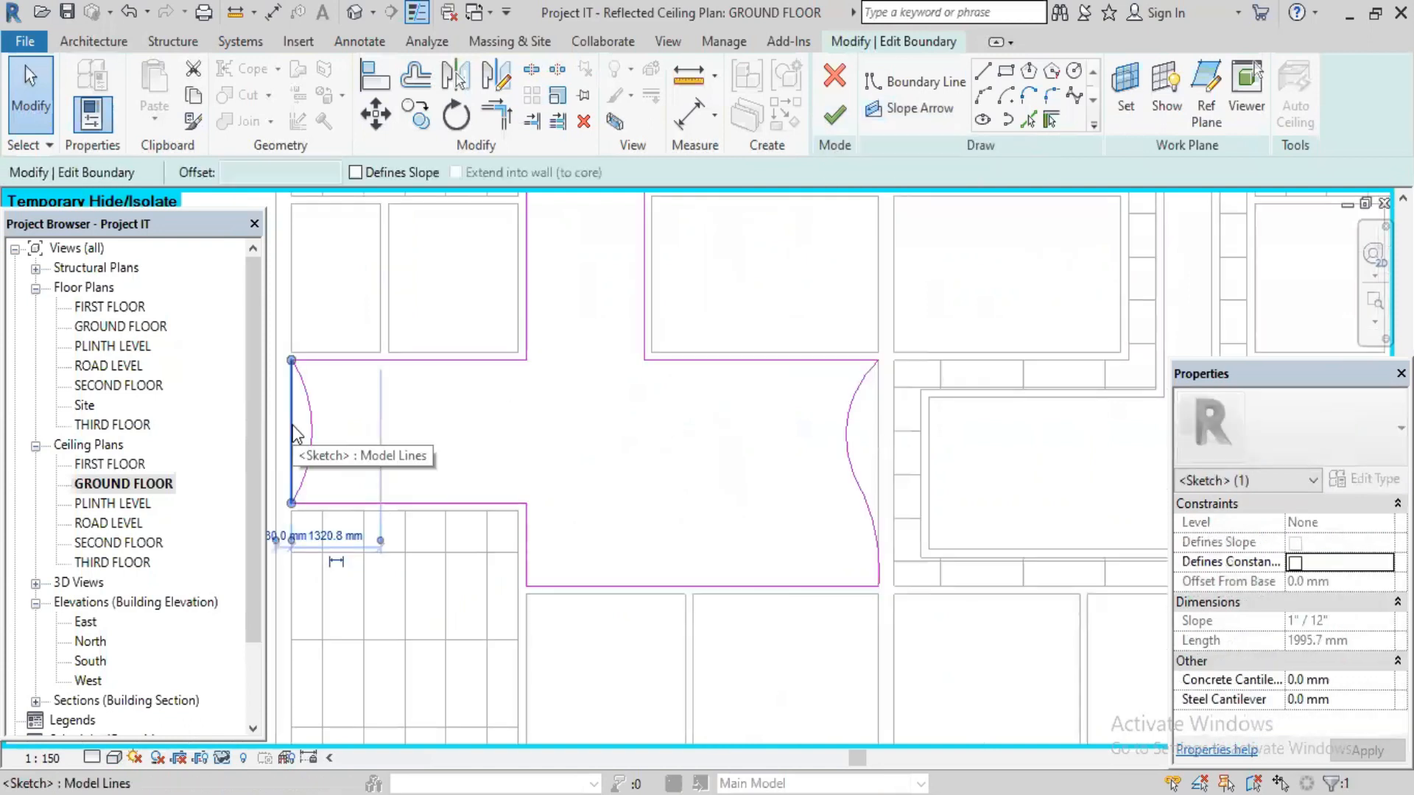
key("Escape")
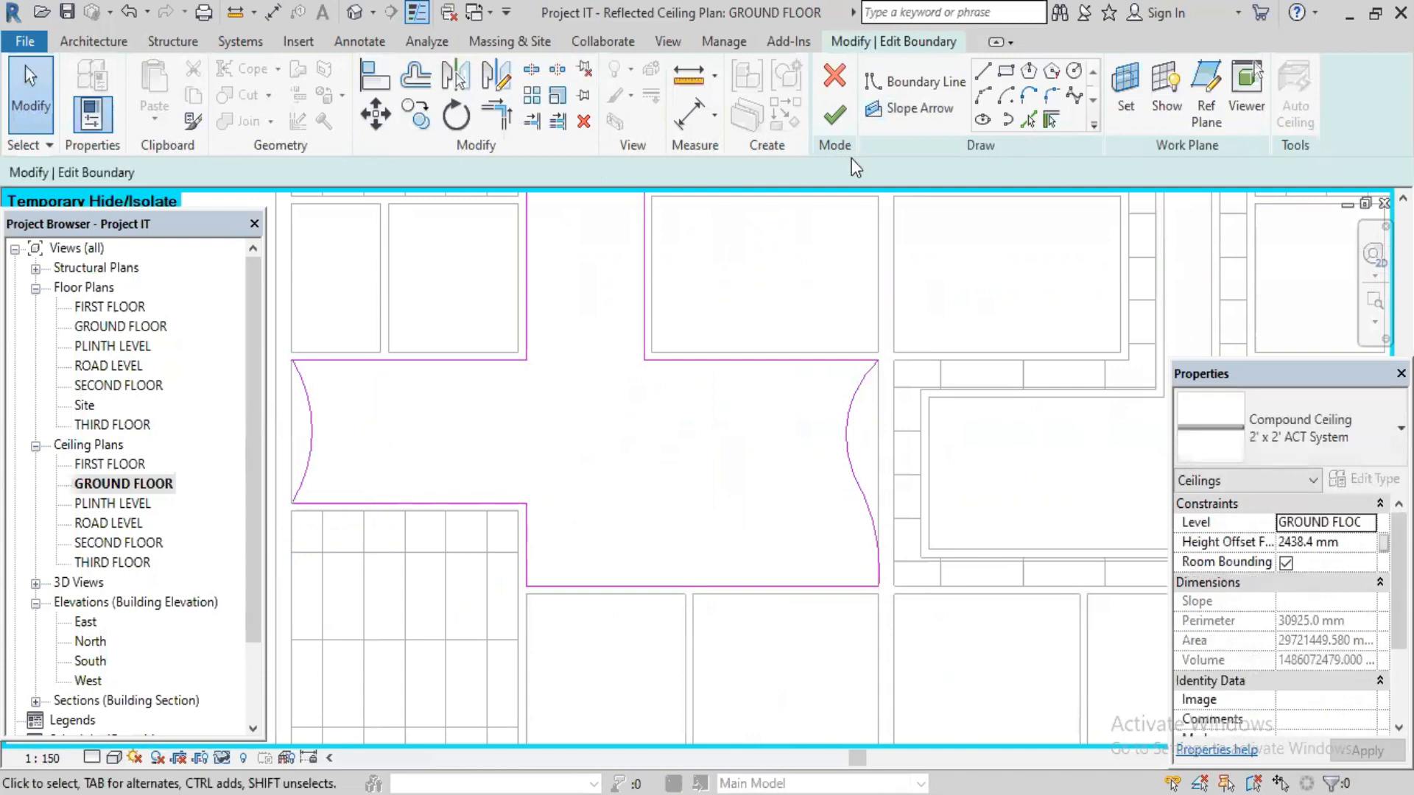
left_click(836, 118)
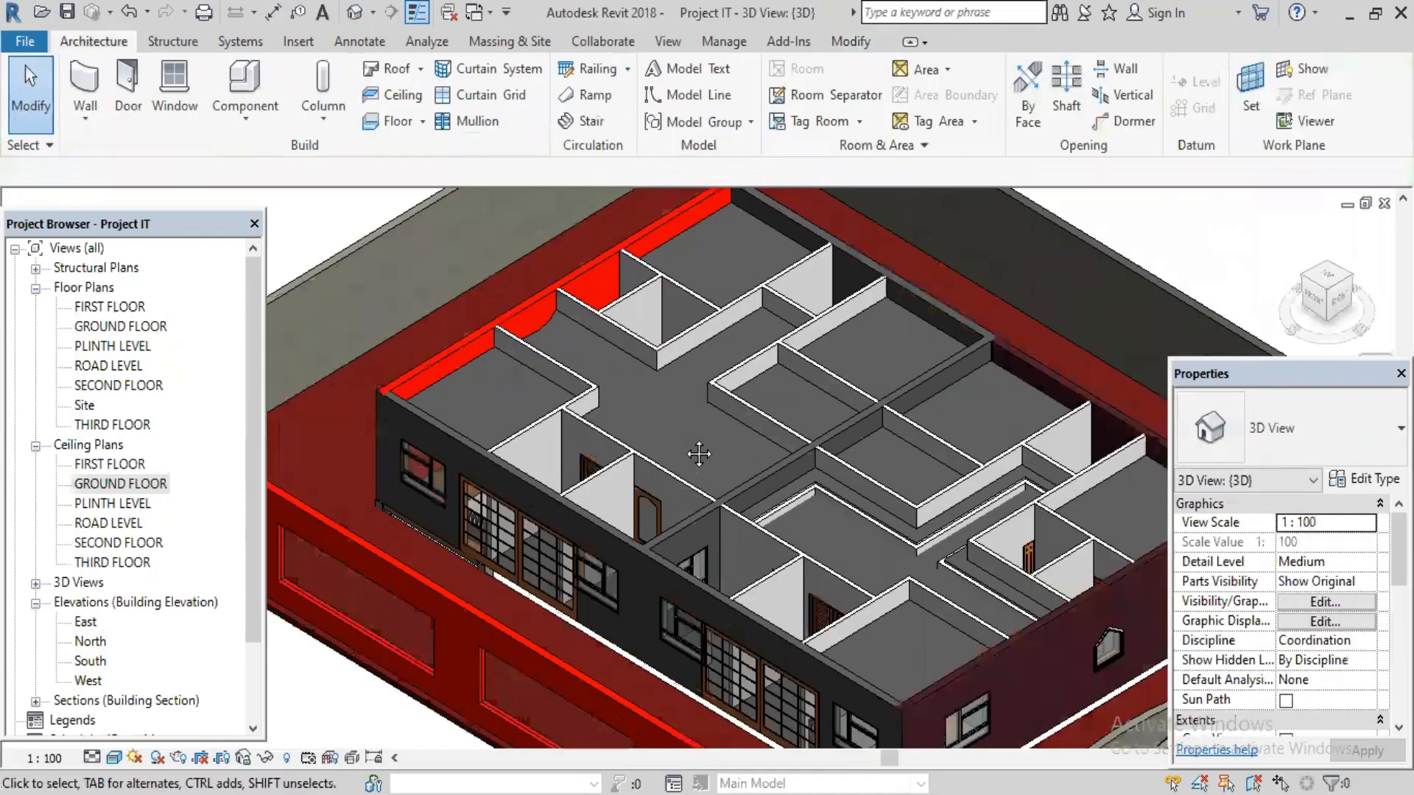
- Examine the reshaped ceiling's curved ends and the whole building from several sides in the 3D view
scroll(676, 398, "up", 2)
scroll(616, 466, "up", 2)
middle_click_drag(617, 467, 803, 461)
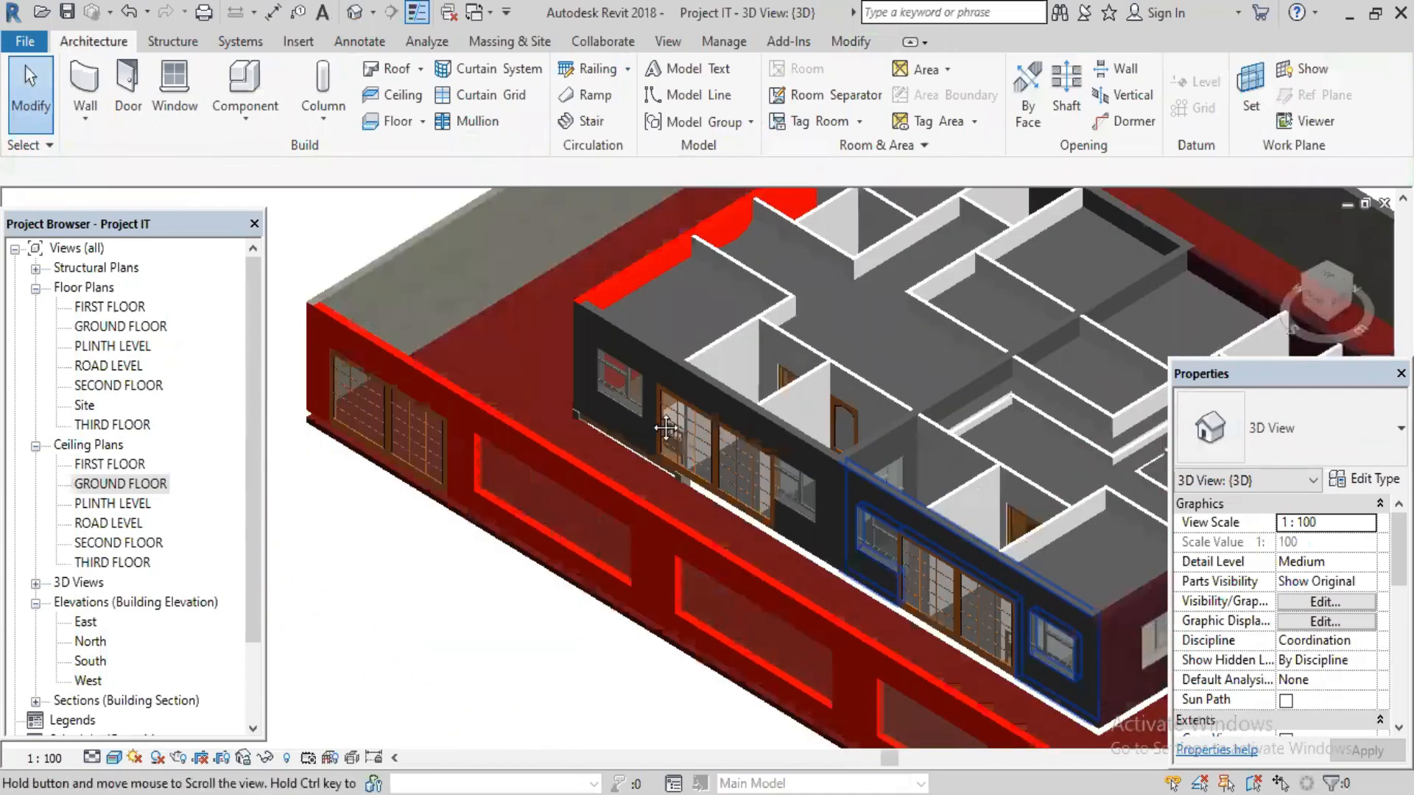
middle_click_drag(634, 561, 665, 506, "shift")
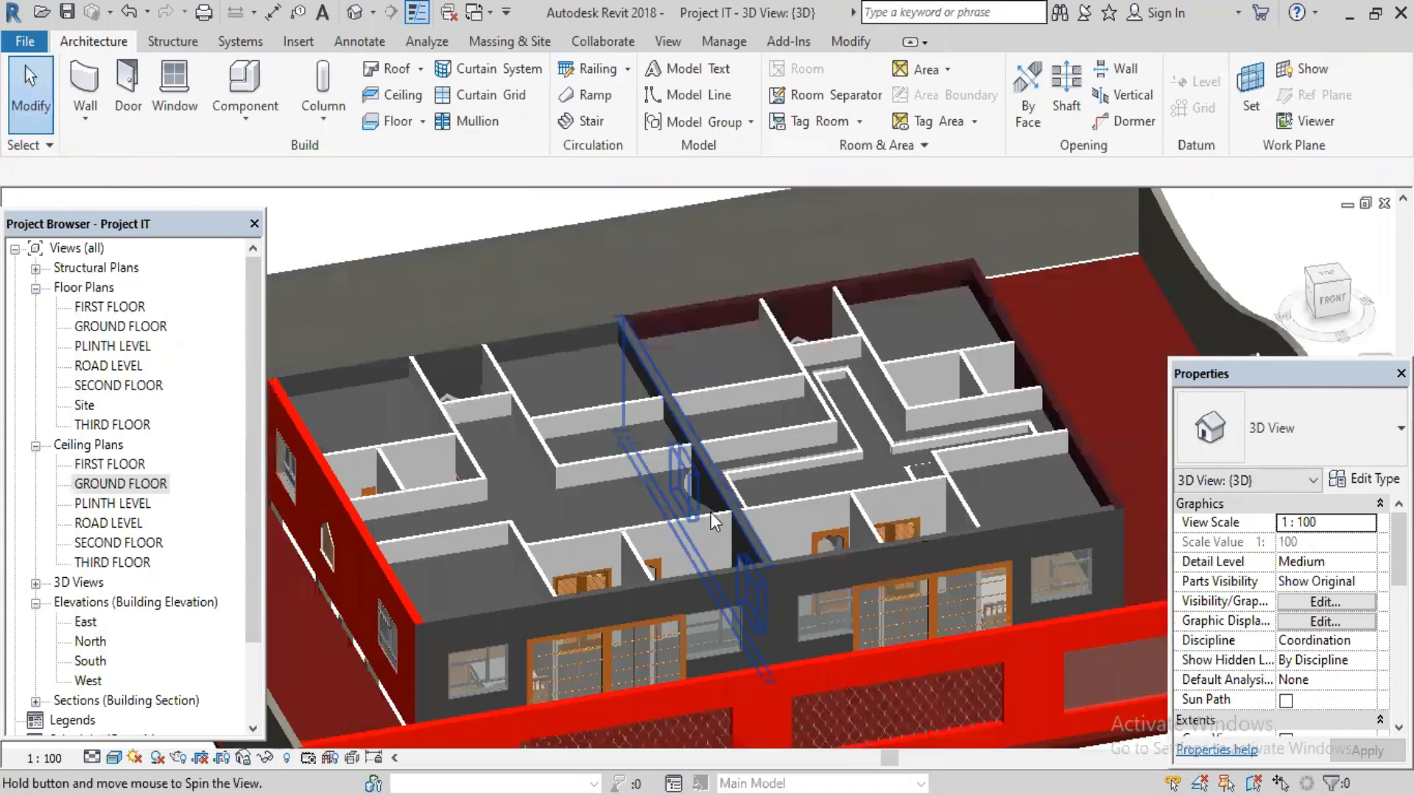
scroll(710, 513, "up", 3)
scroll(758, 528, "up", 1)
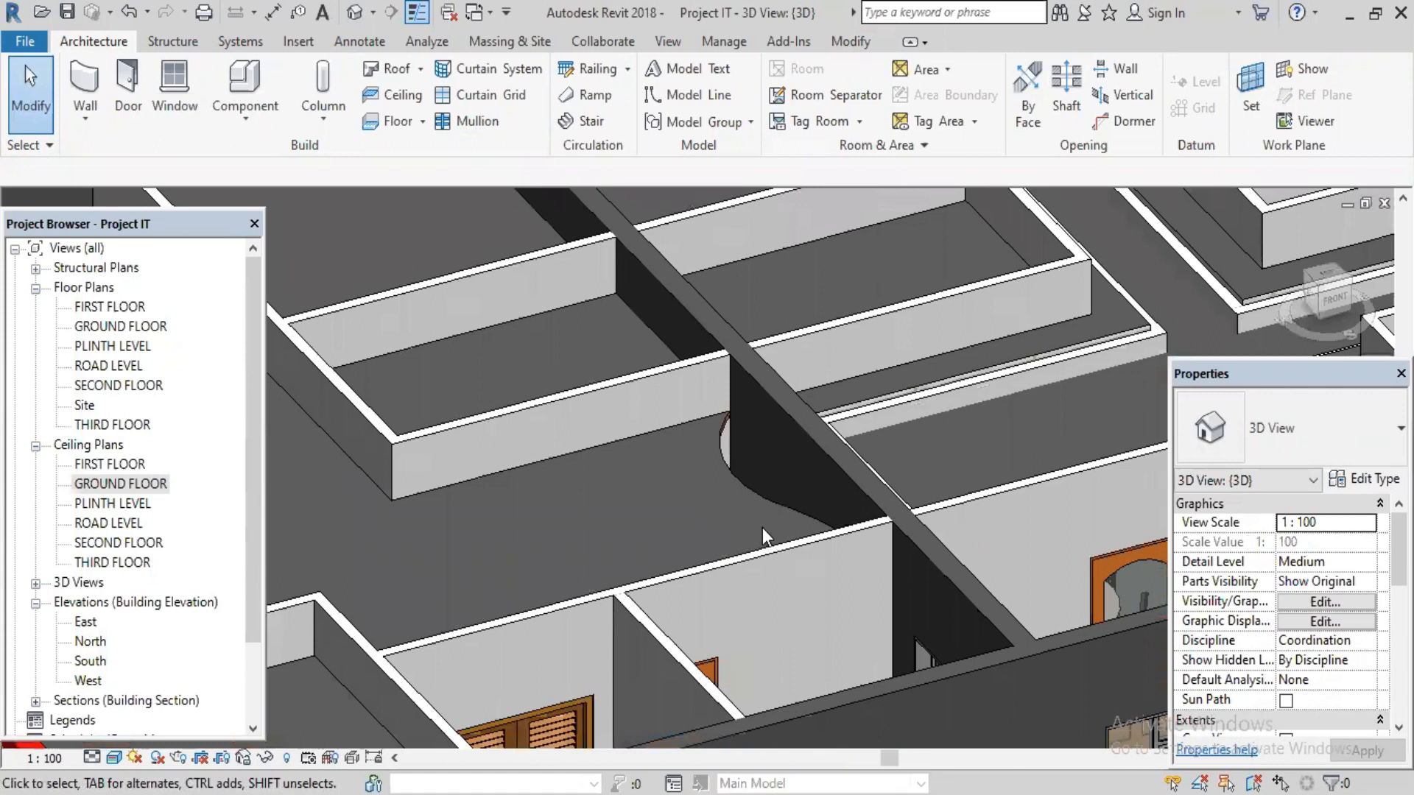
scroll(764, 528, "down", 1)
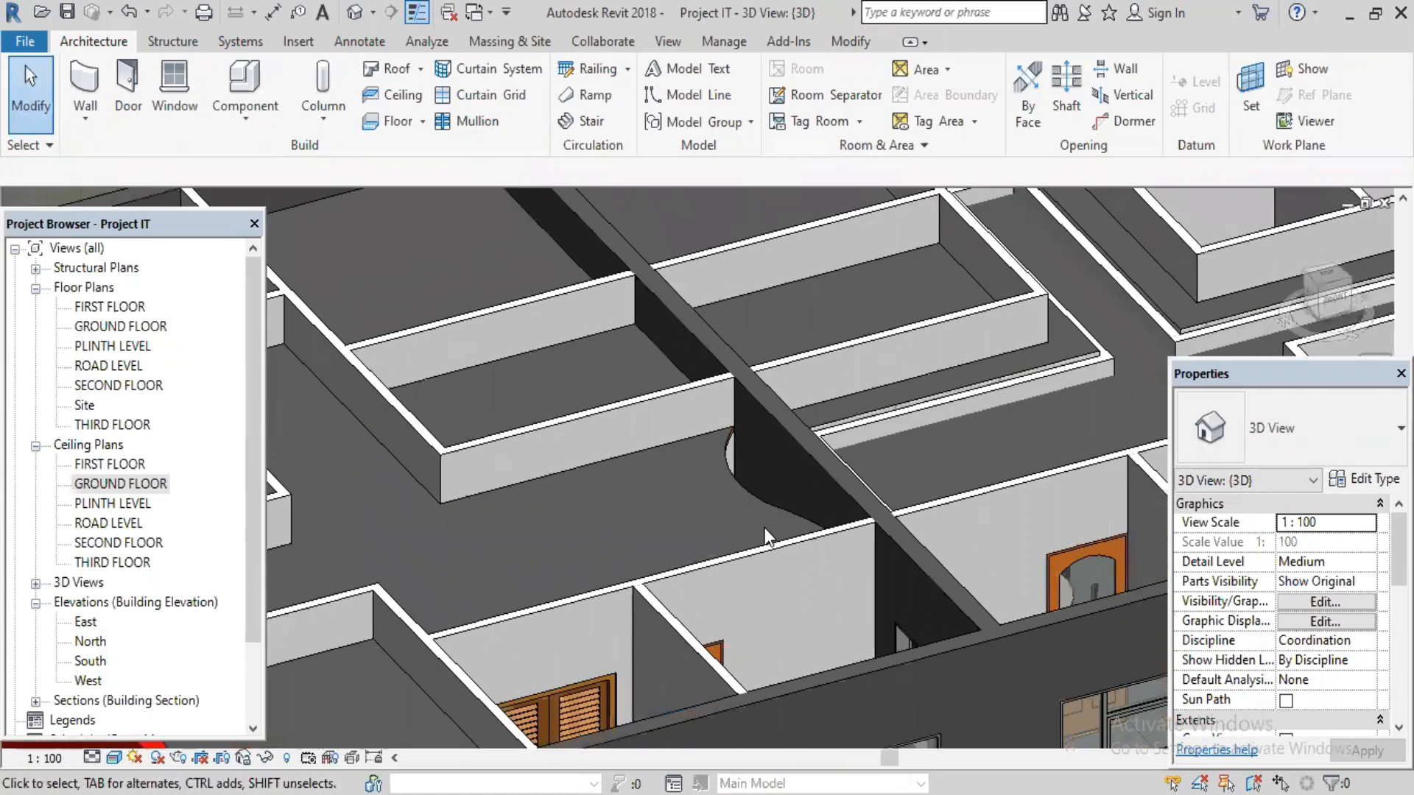
scroll(764, 528, "down", 4)
middle_click_drag(1086, 690, 785, 590, "shift")
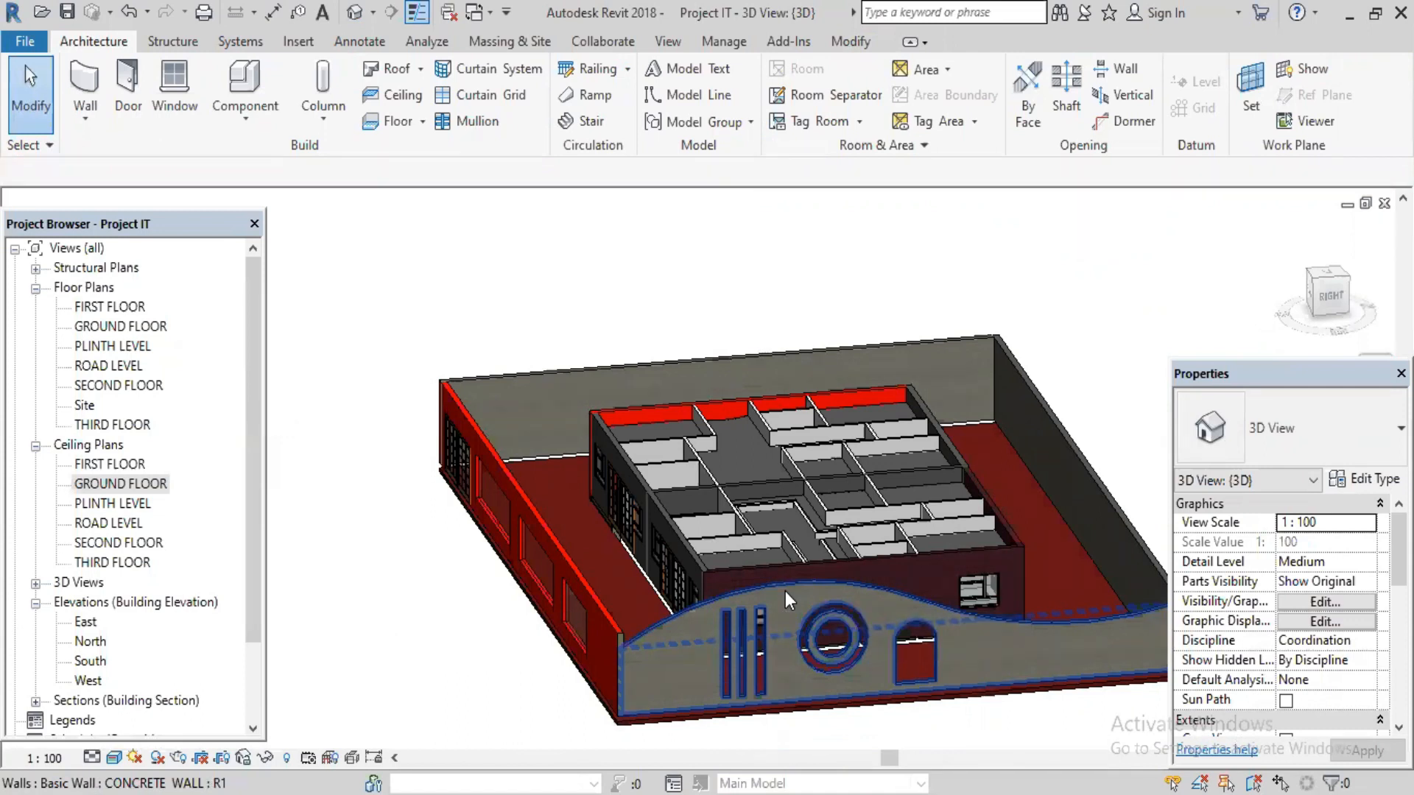
middle_click_drag(785, 590, 543, 549, "shift")
middle_click_drag(836, 601, 955, 679, "shift")
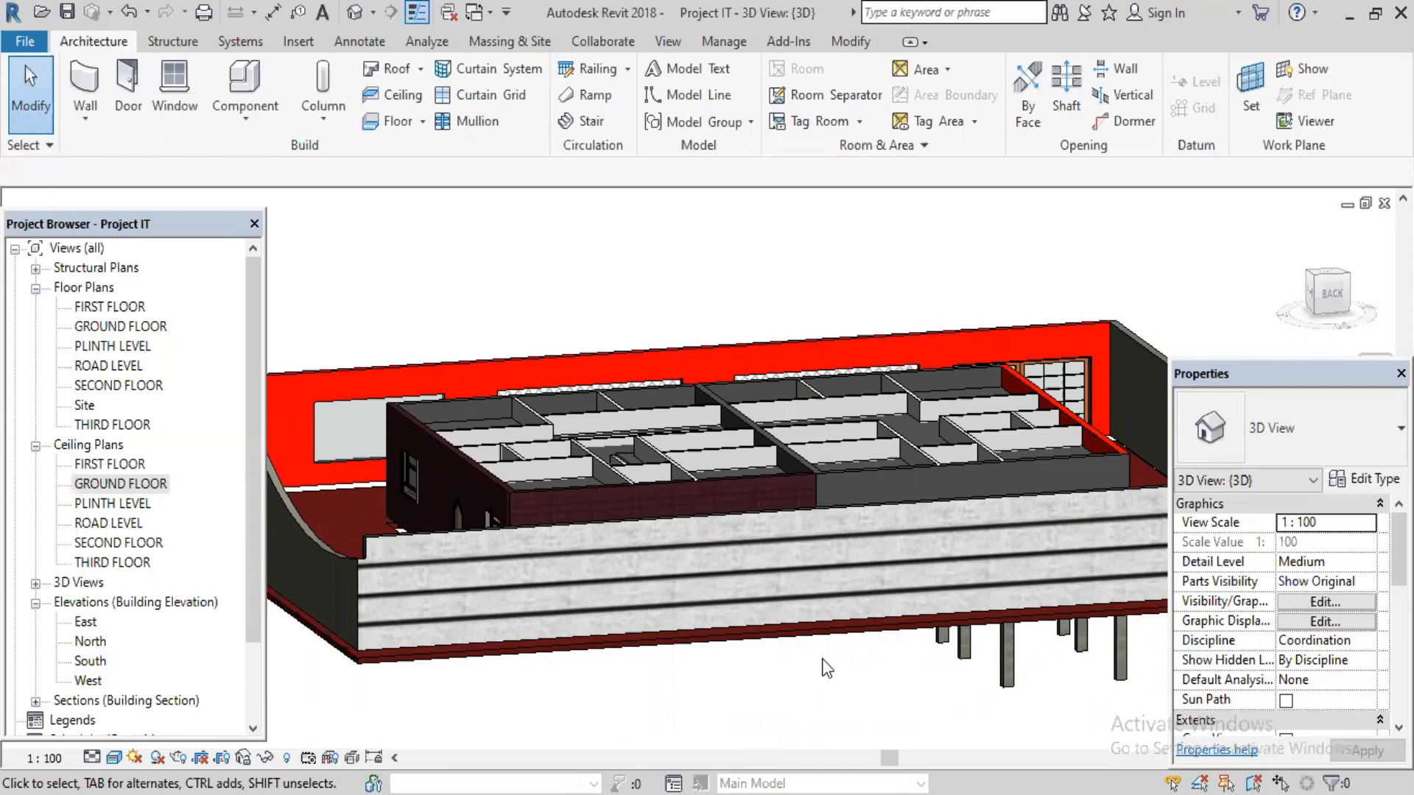
- Return to the GROUND FLOOR reflected ceiling plan
double_click(136, 486)
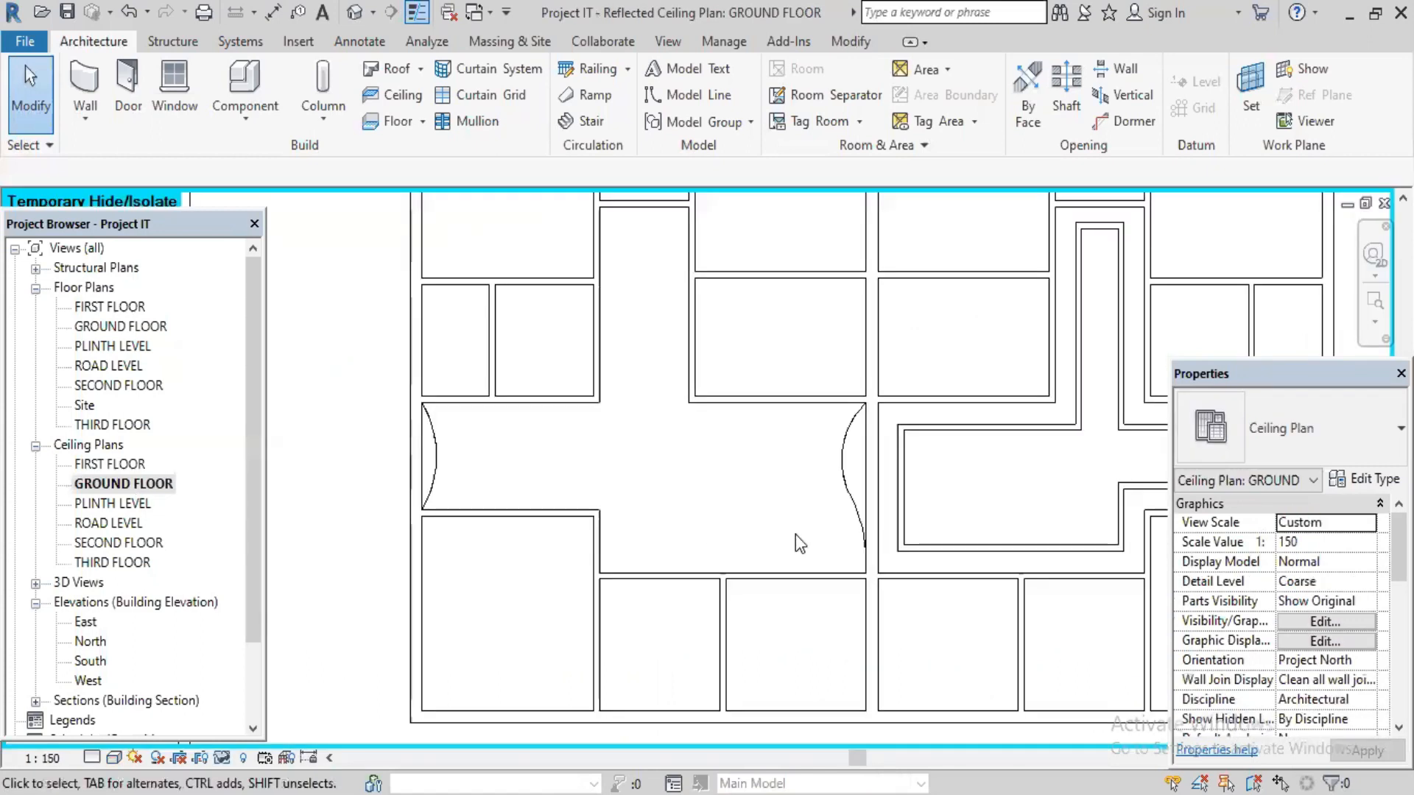
middle_click_drag(887, 565, 741, 528)
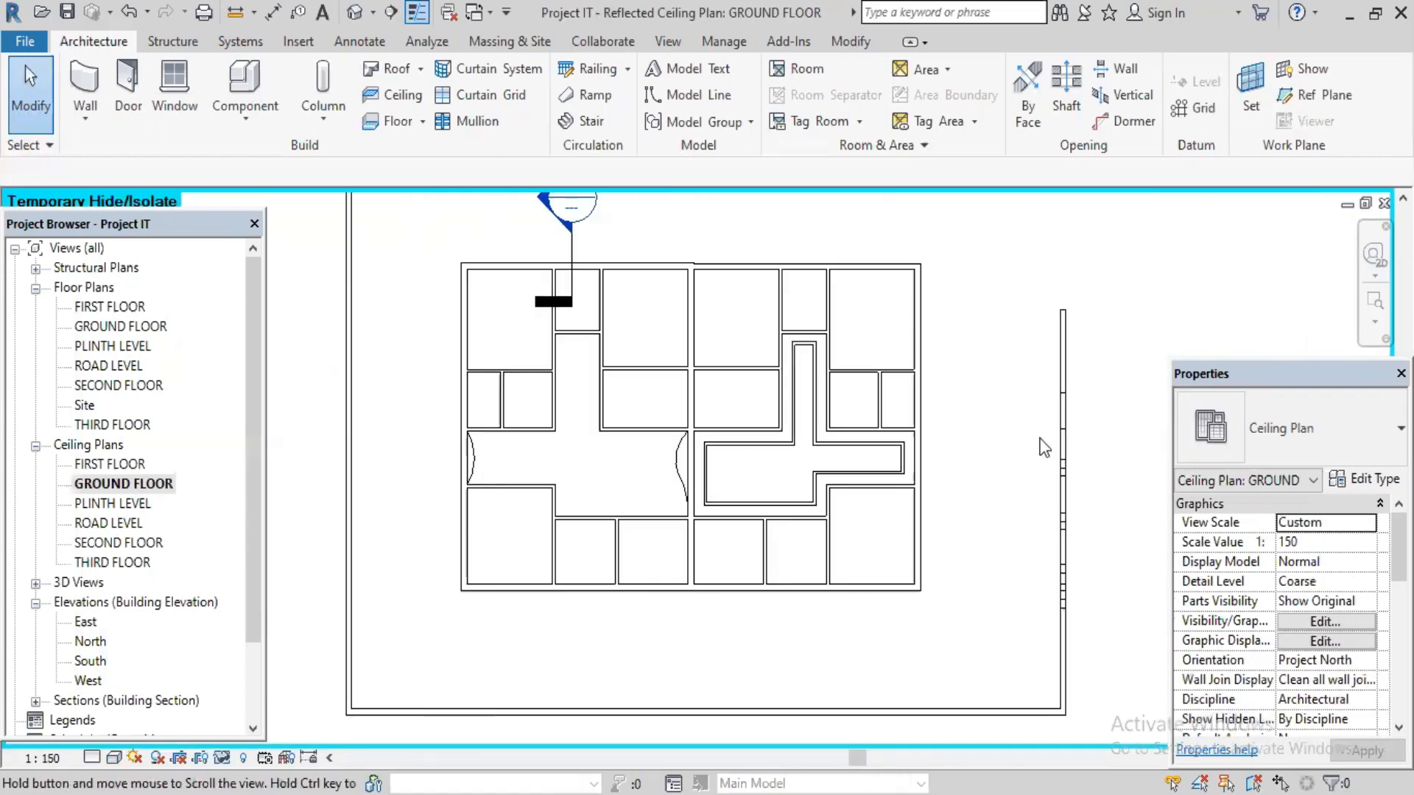
middle_click_drag(1078, 452, 1054, 477)
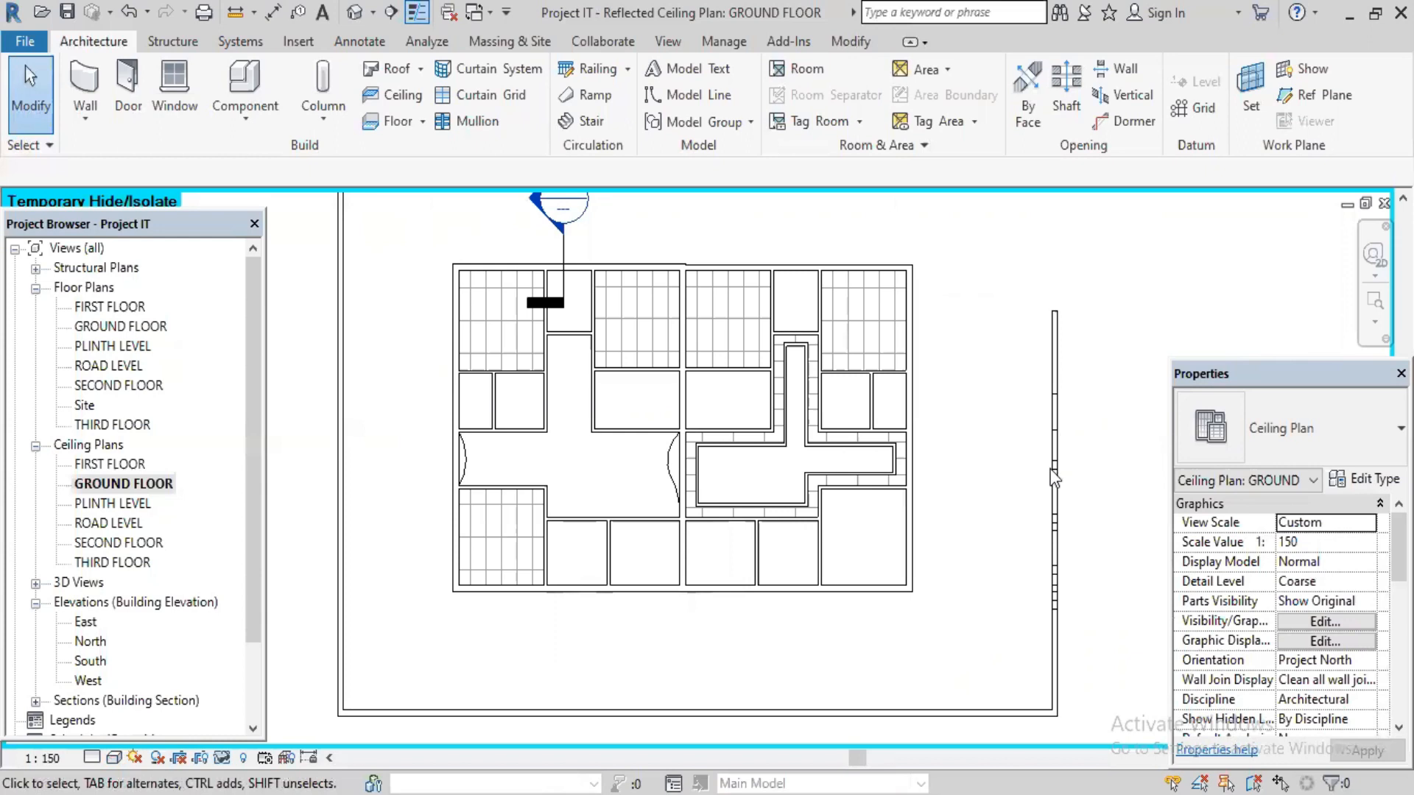
scroll(1054, 477, "down", 1)
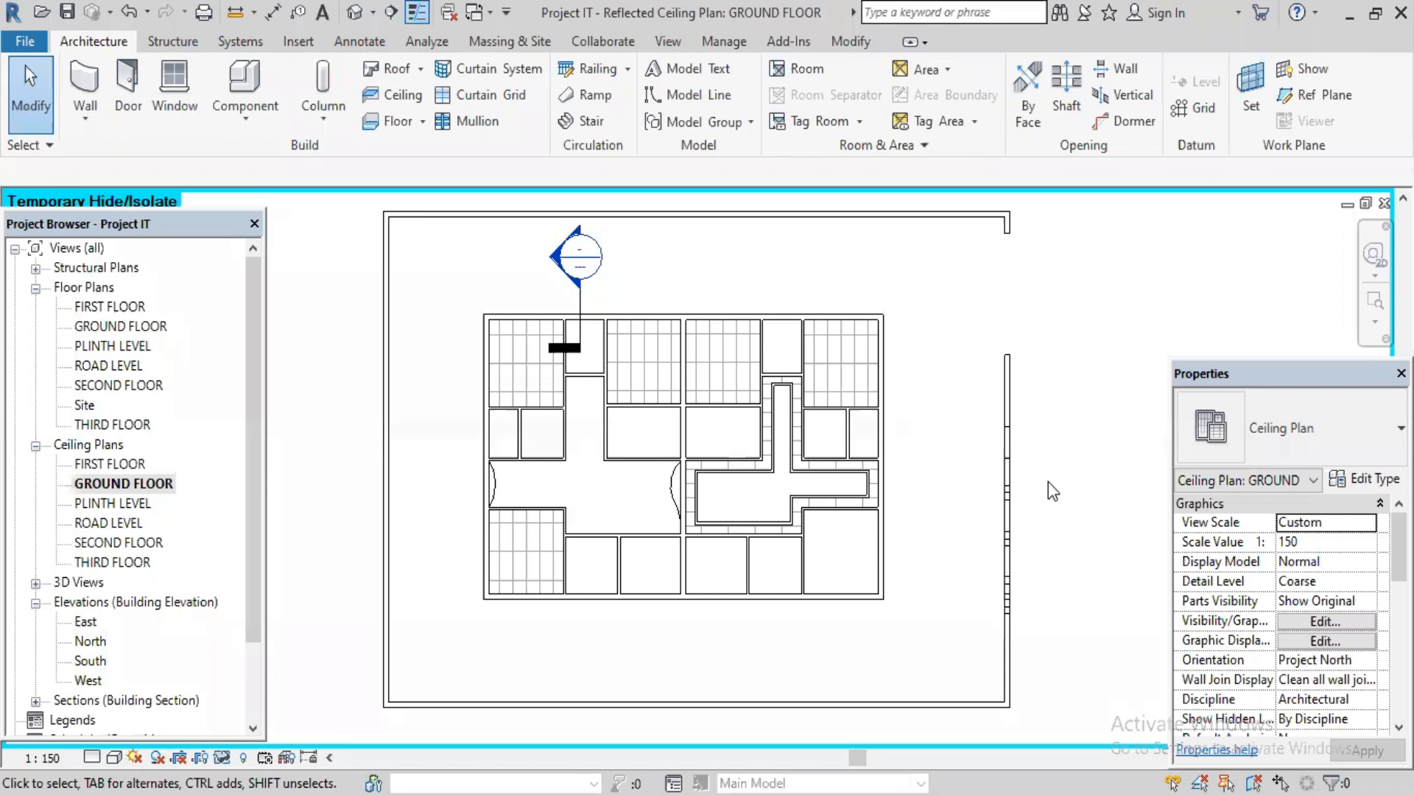
- Start placing a component and browse to the library's Lighting > Architectural folder to load a family
left_click(243, 89)
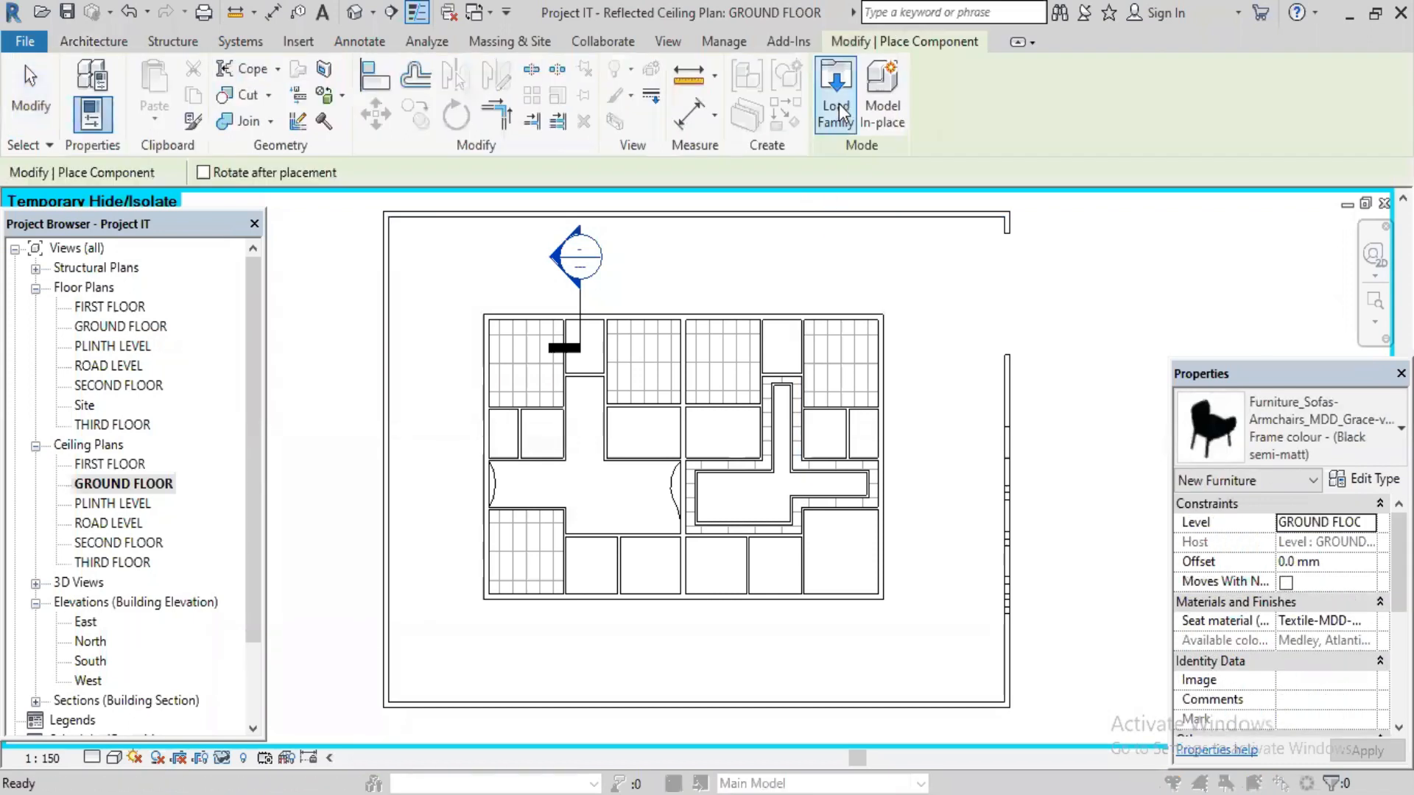
left_click(838, 103)
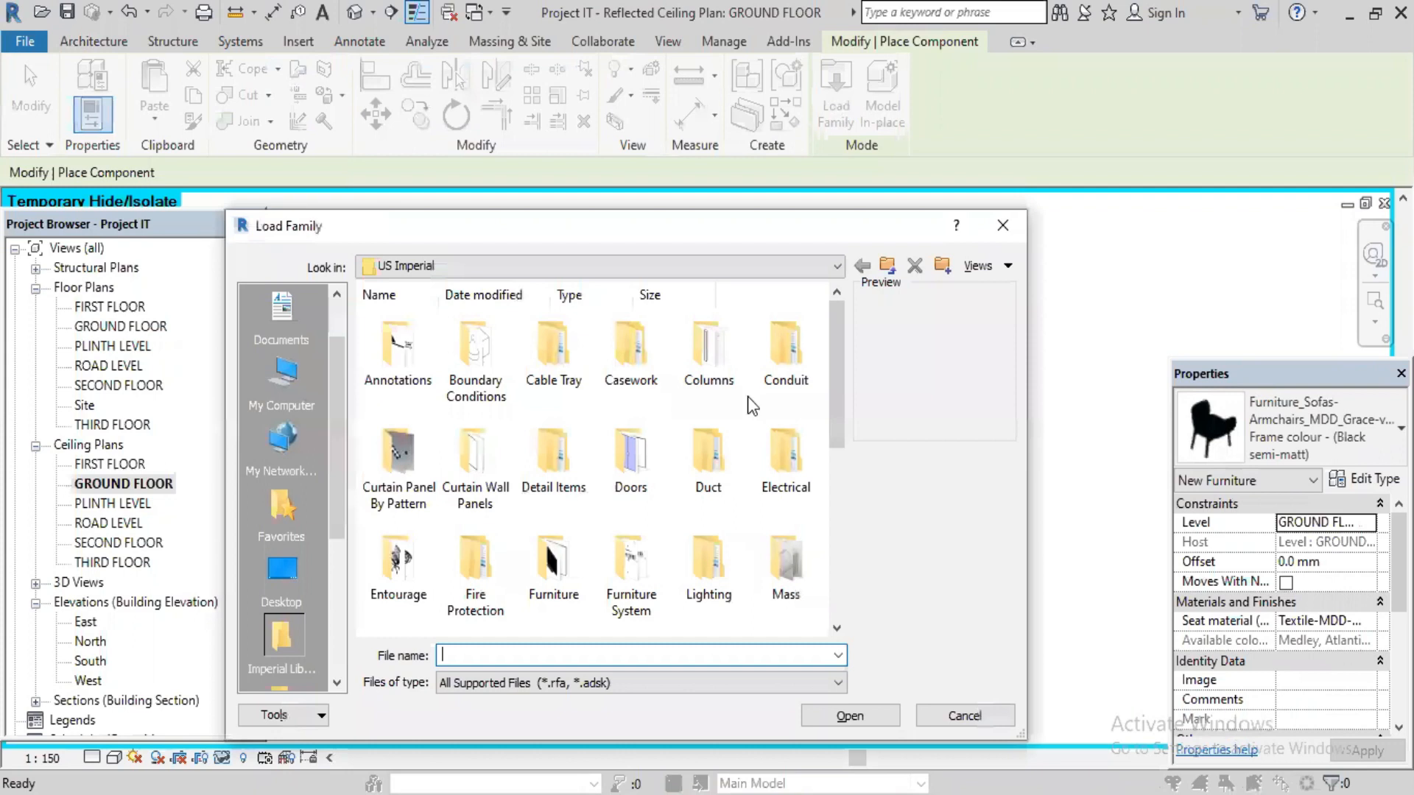
double_click(704, 558)
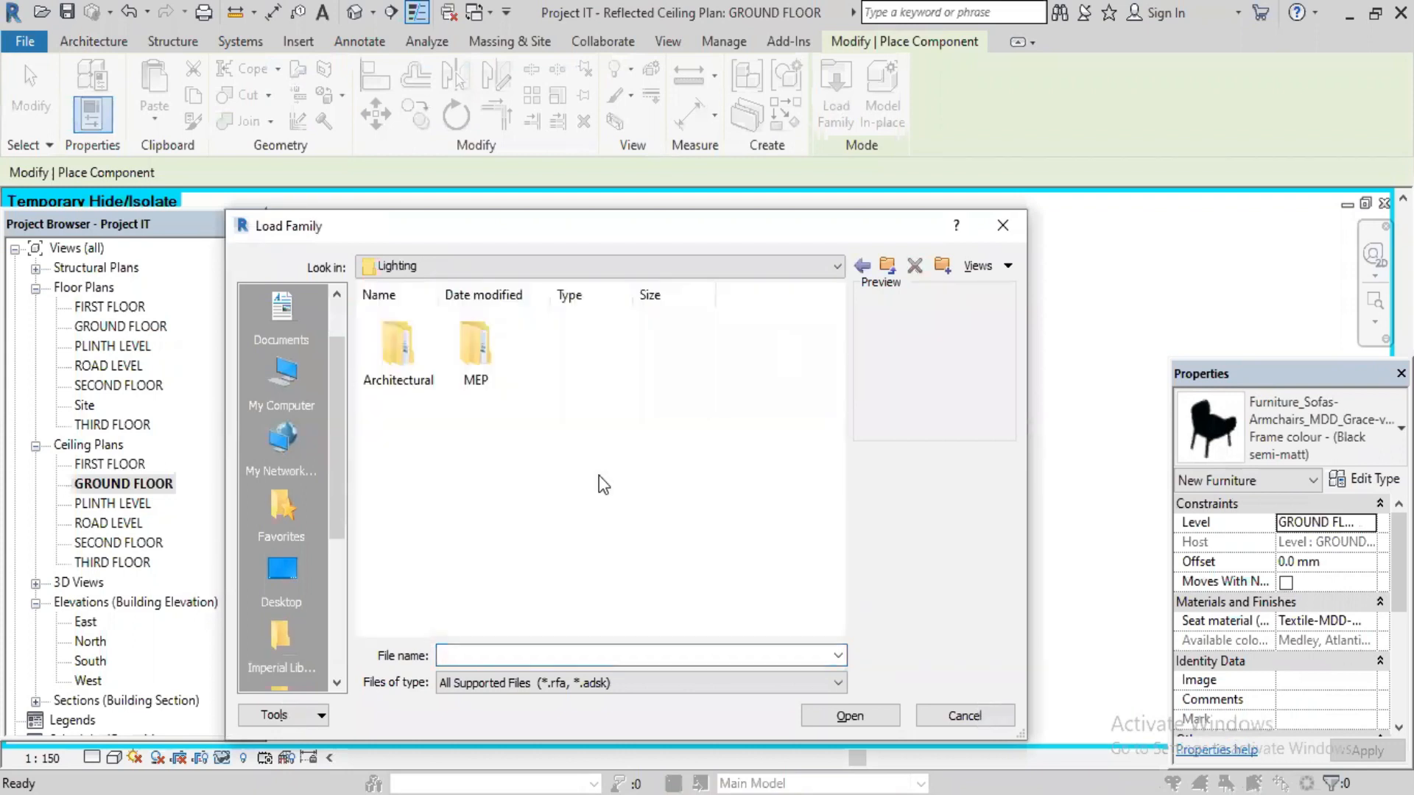
double_click(403, 369)
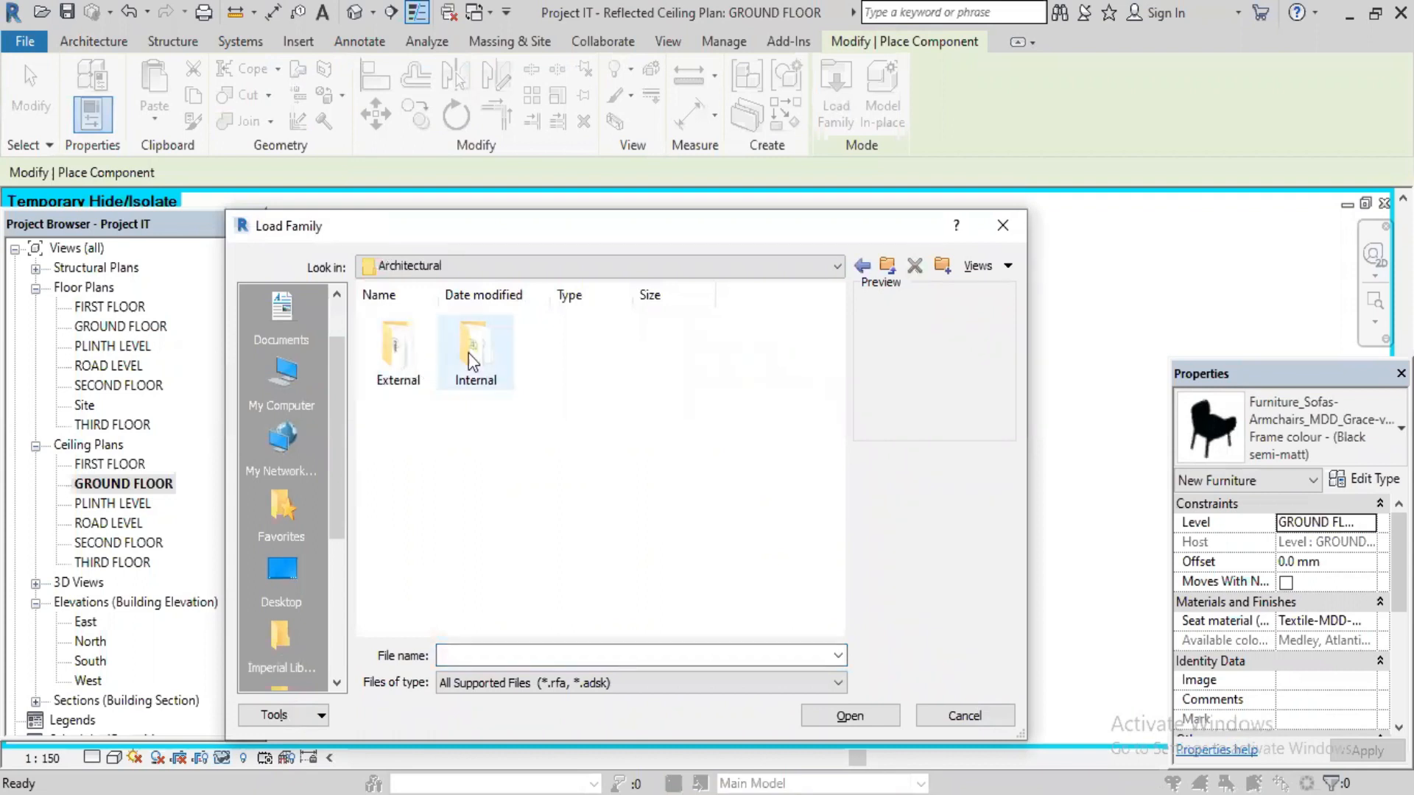
left_click(392, 356)
double_click(392, 356)
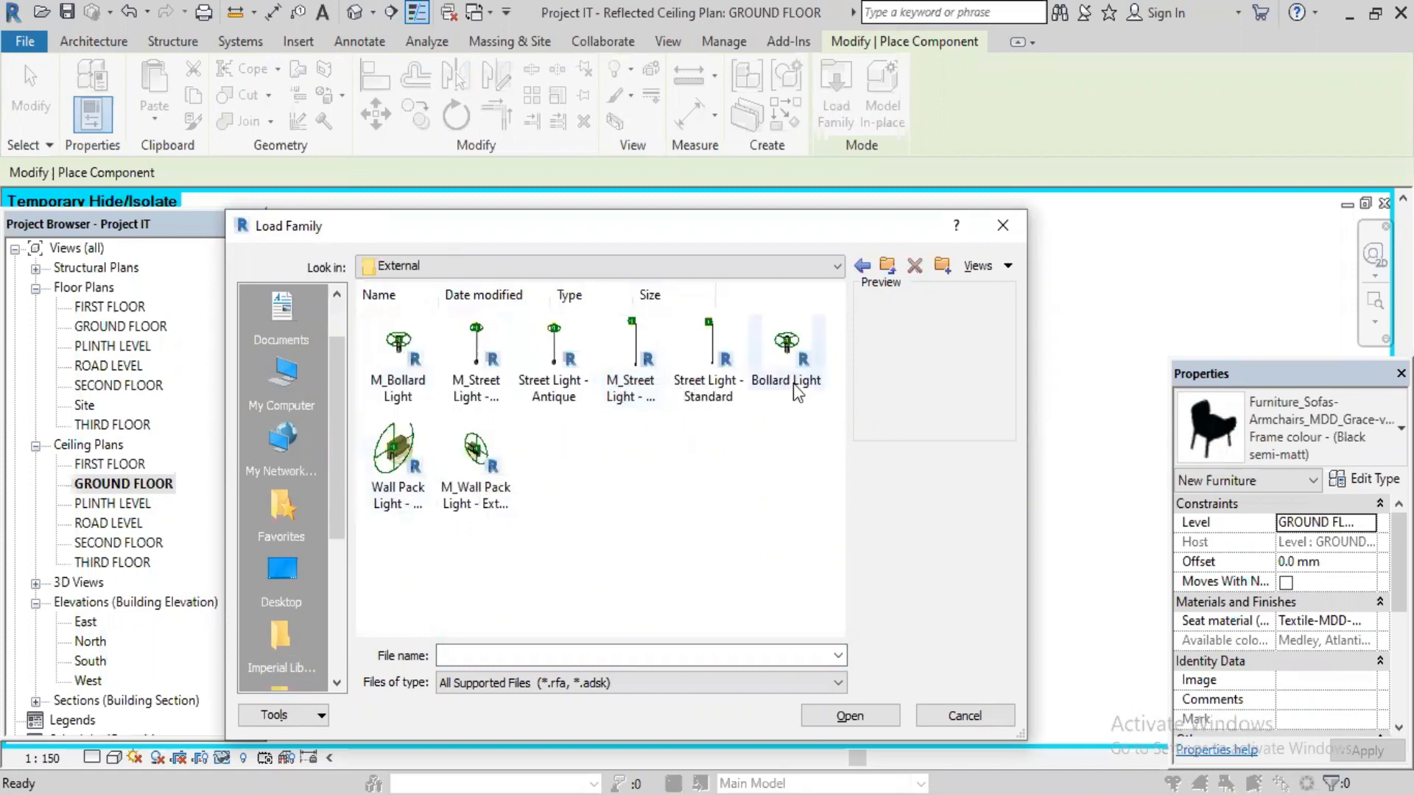
left_click(866, 265)
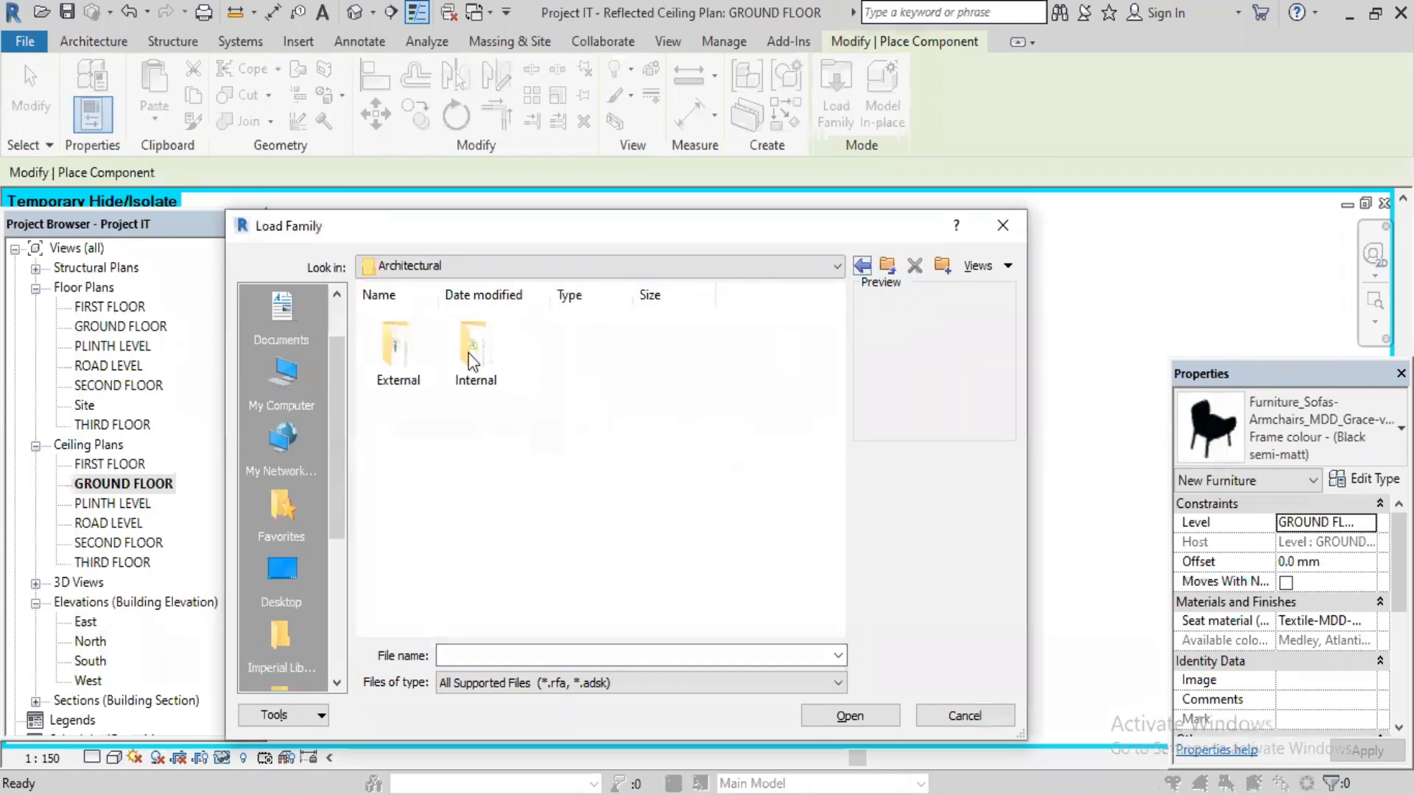
- Load the M_Ceiling Light - Flat Round family from the Internal lighting folder
double_click(474, 352)
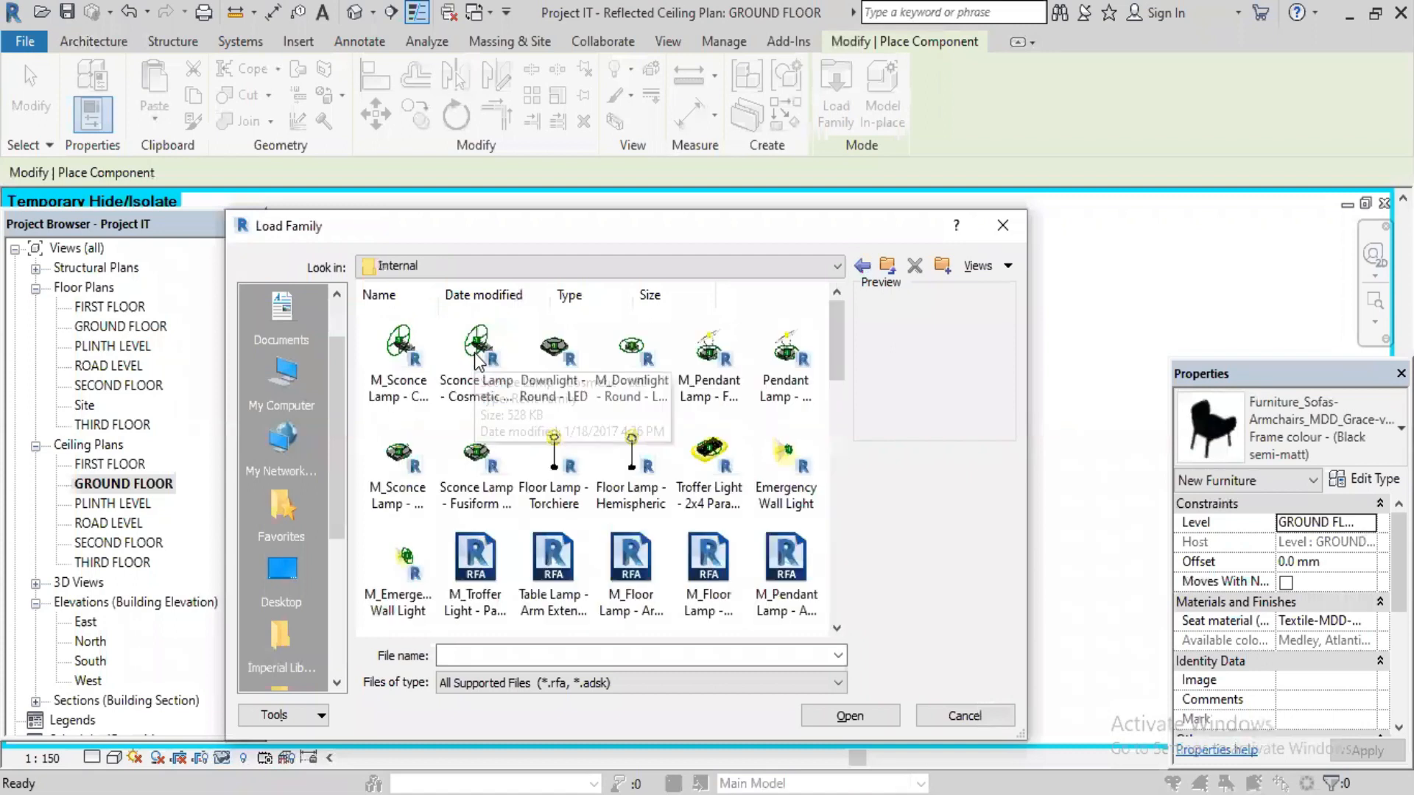
left_click(1004, 267)
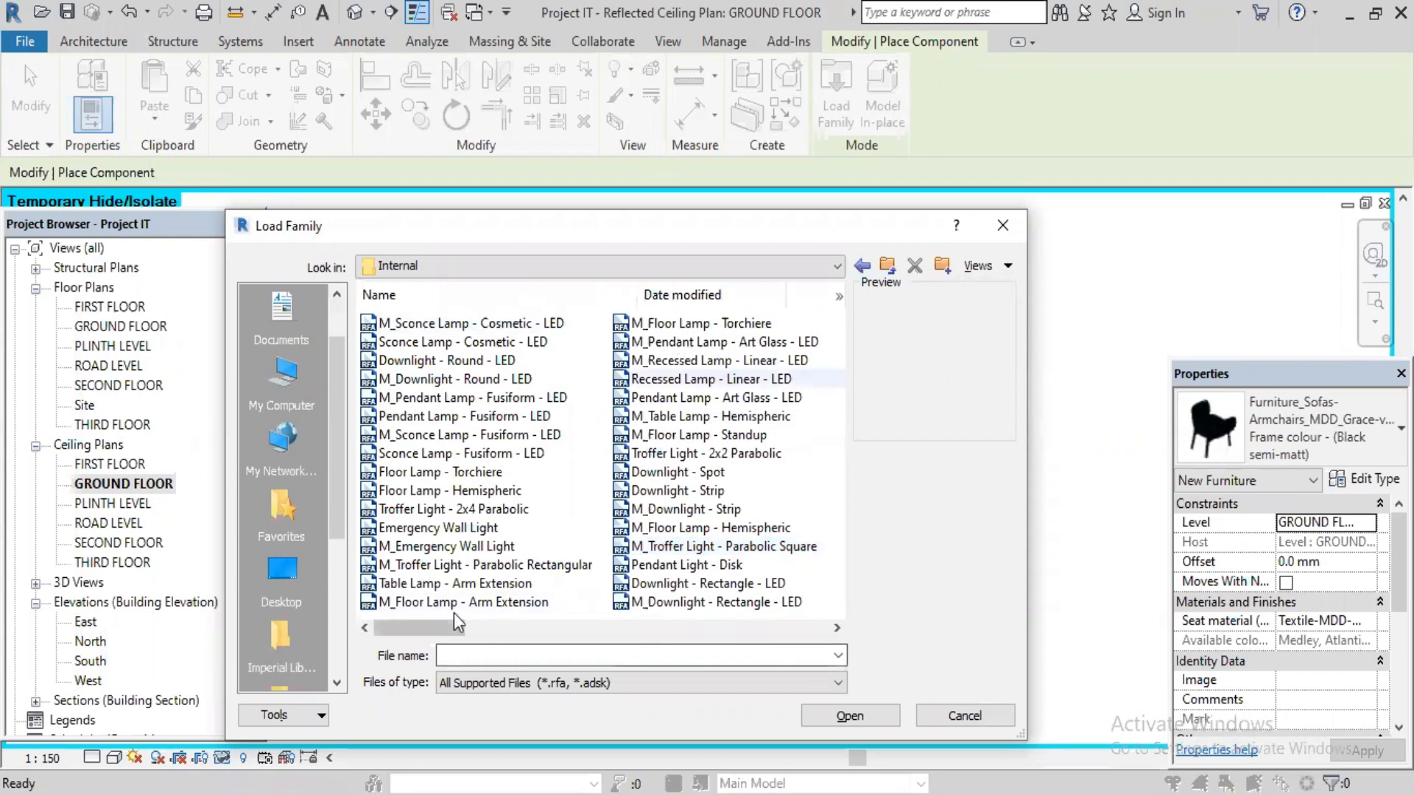
left_click(484, 625)
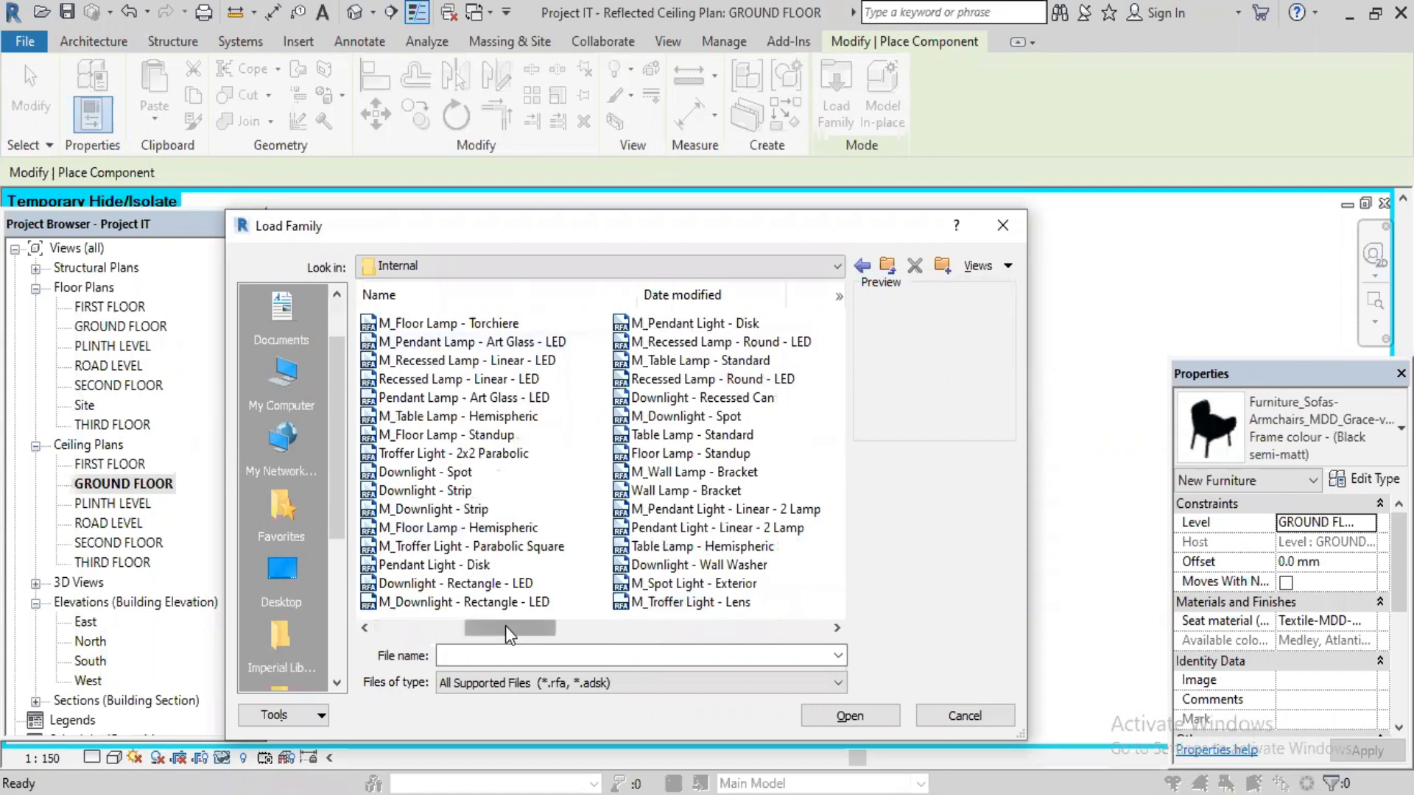
left_click_drag(532, 627, 555, 624)
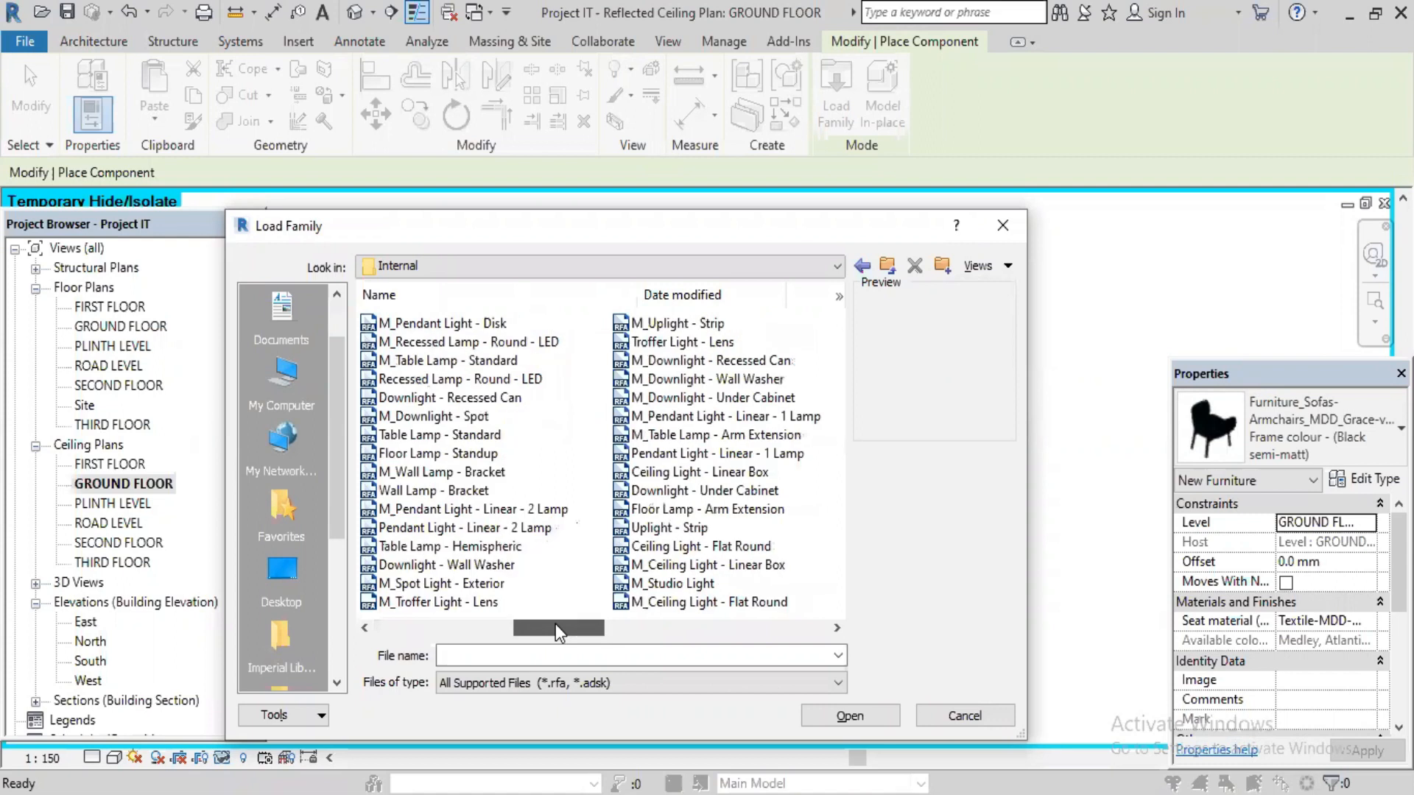
left_click(705, 599)
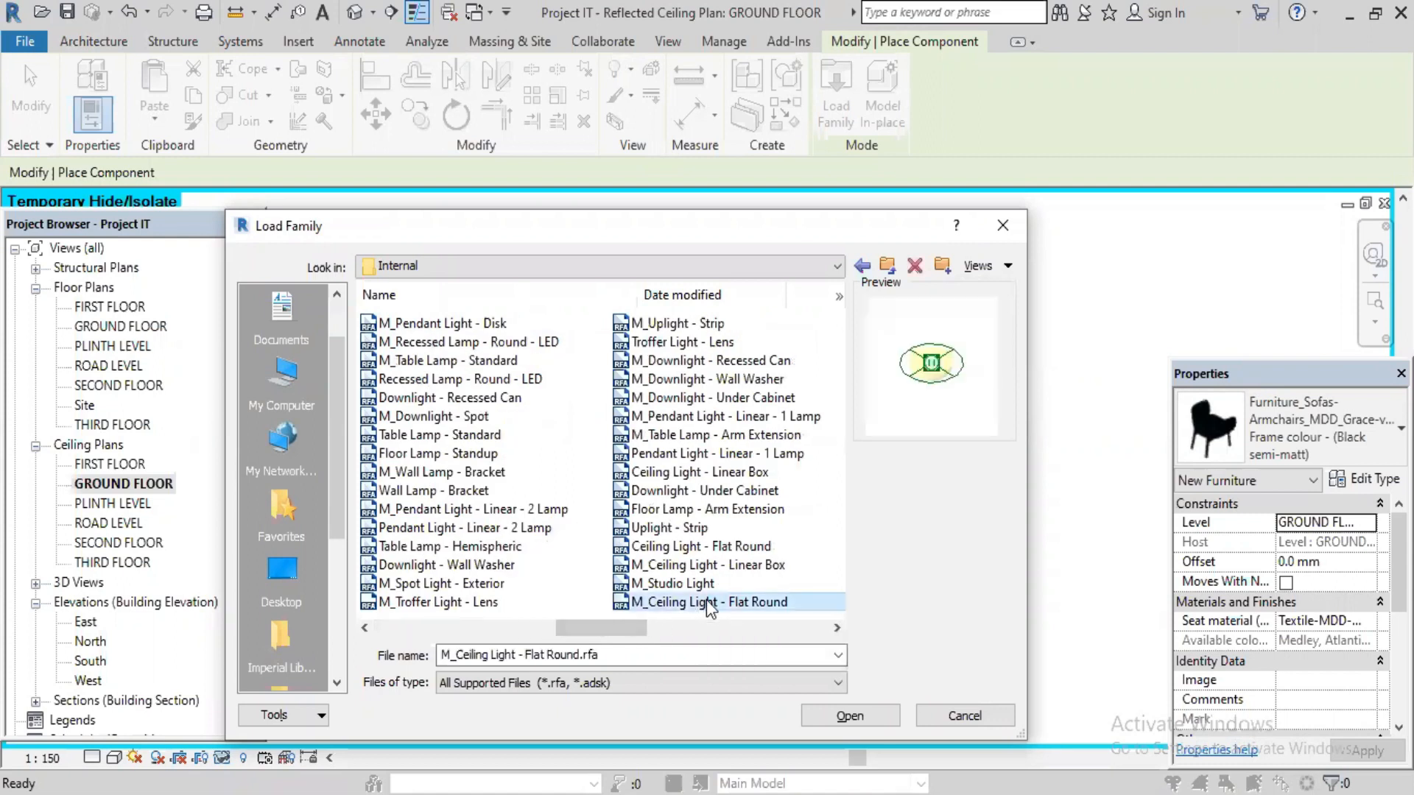
left_click_drag(627, 627, 690, 637)
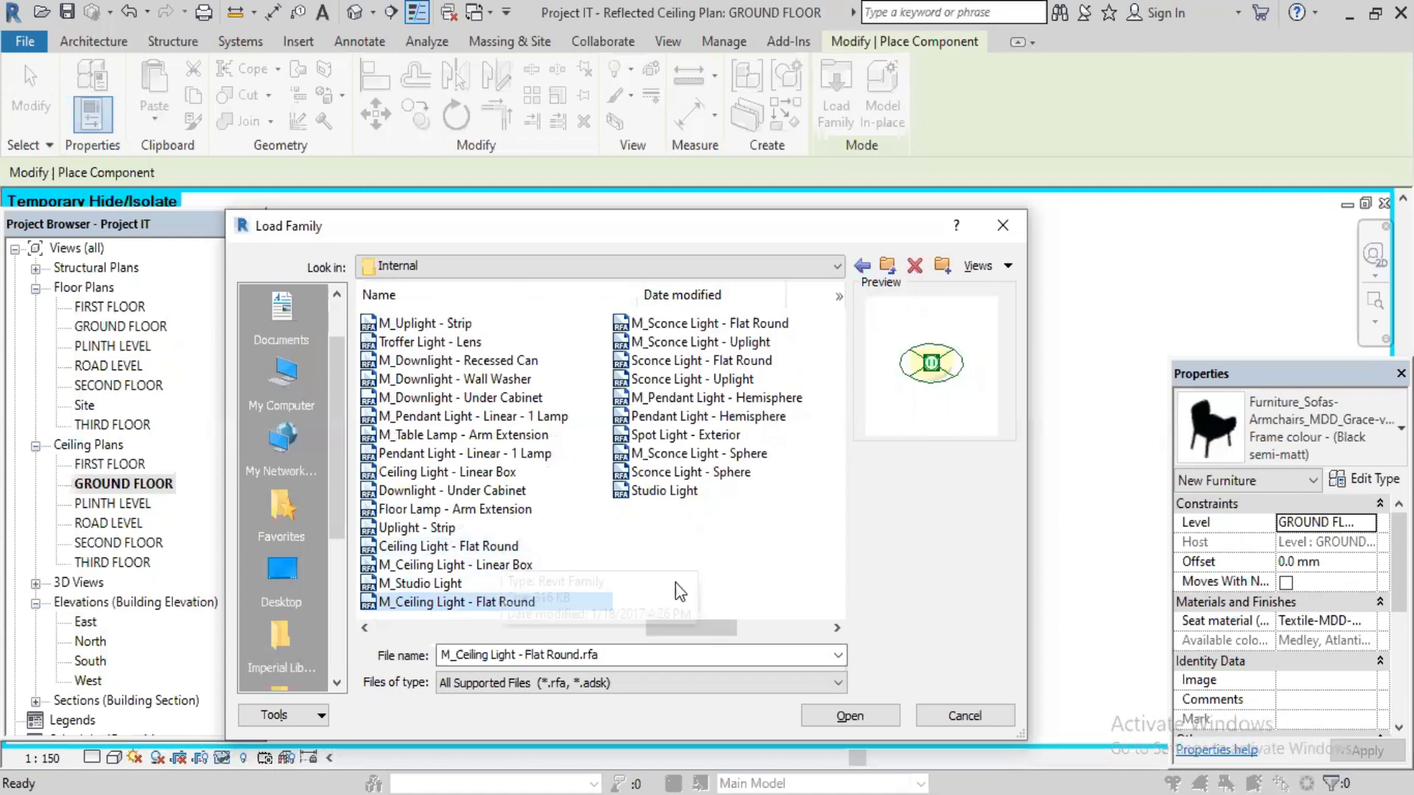
left_click(511, 567)
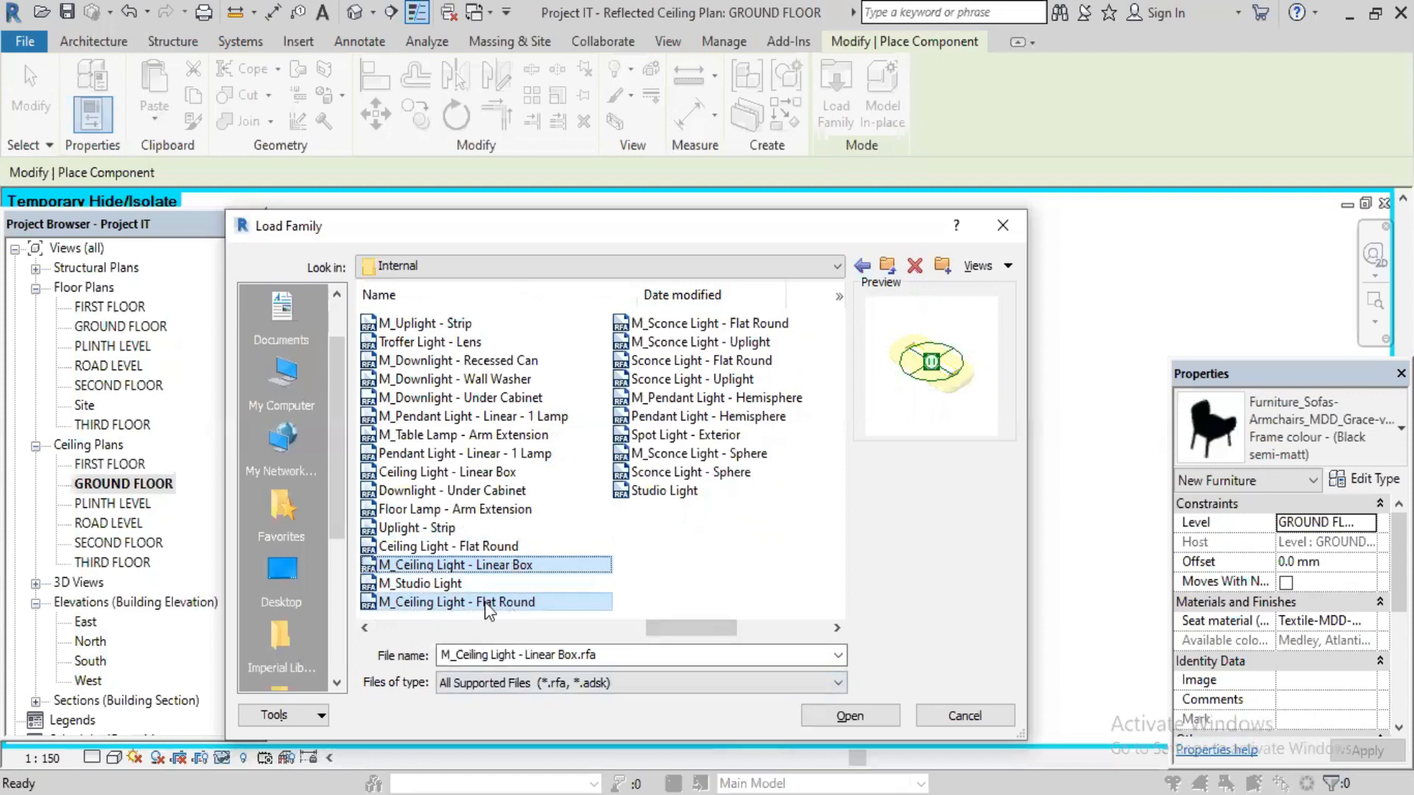
left_click(863, 717)
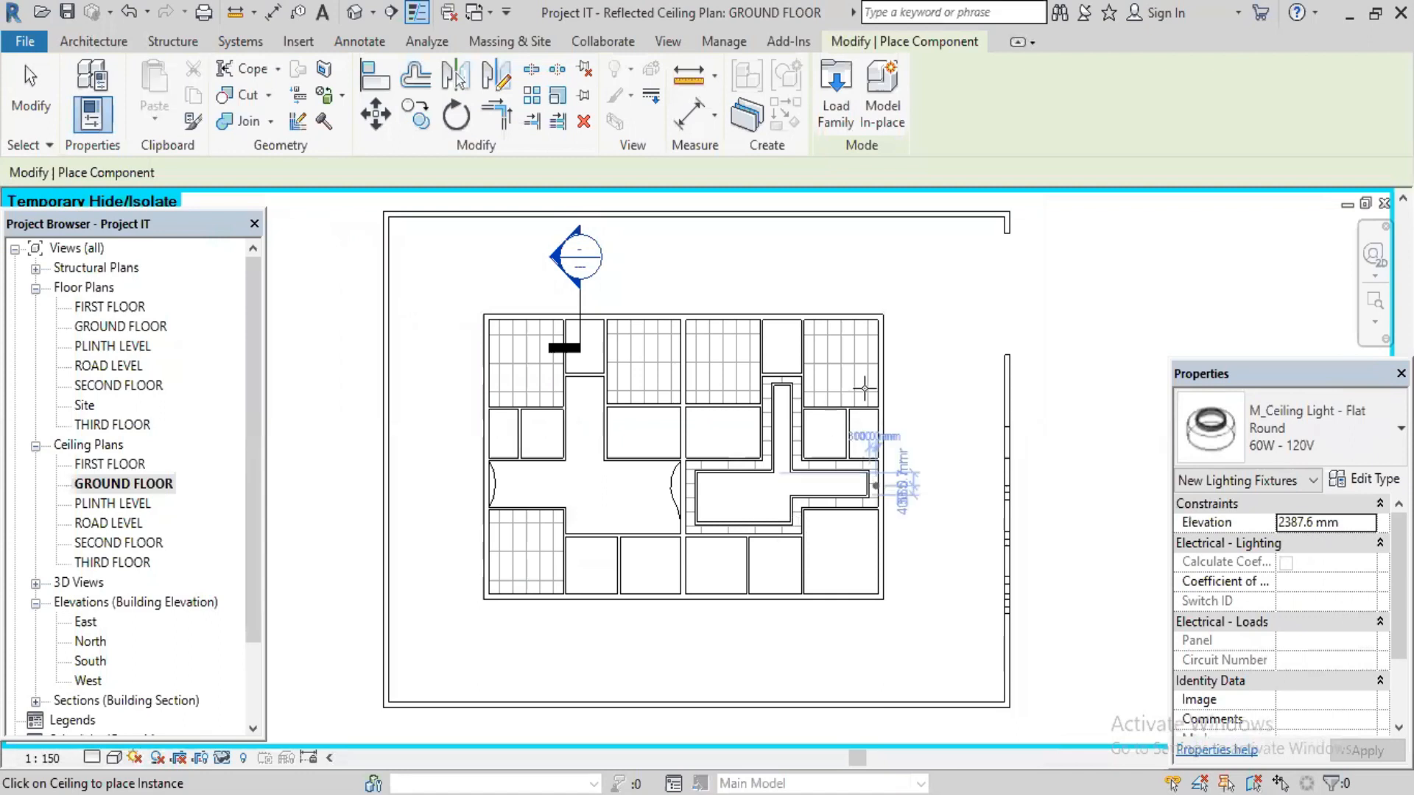
- Place flat round ceiling lights at the east arm's two end corners, its southern inner corner and the main border's southeast corner
scroll(863, 390, "up", 2)
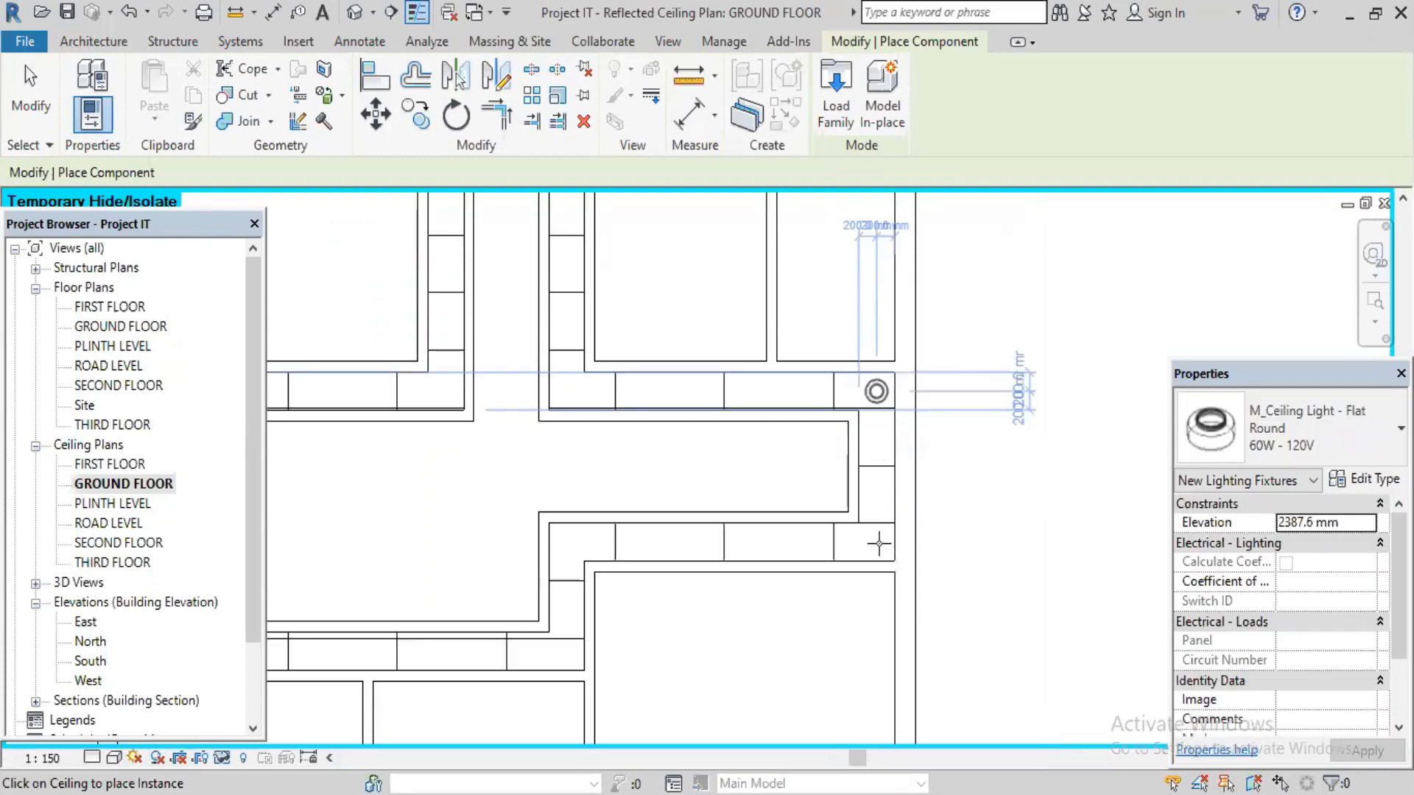
left_click(706, 546)
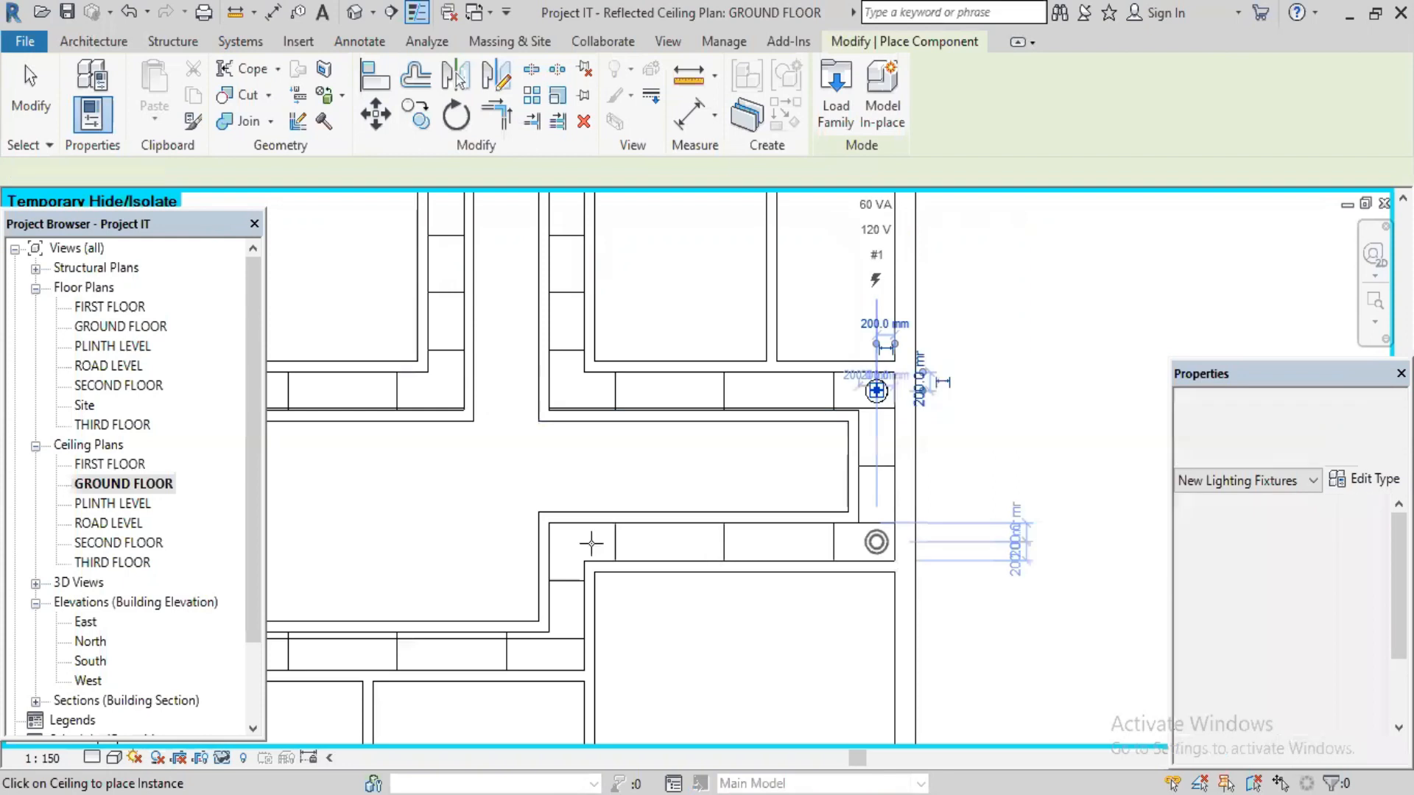
left_click(573, 546)
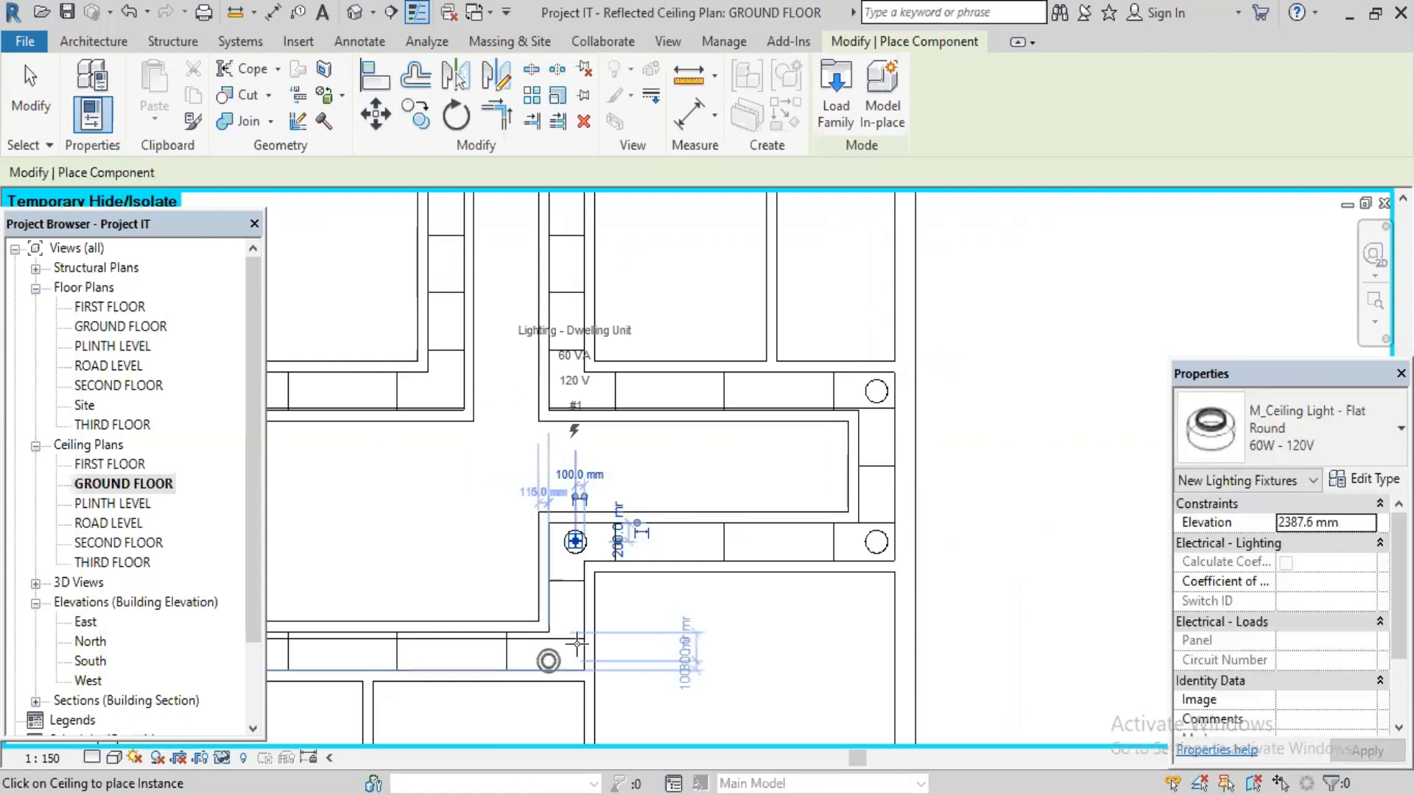
scroll(576, 645, "up", 2)
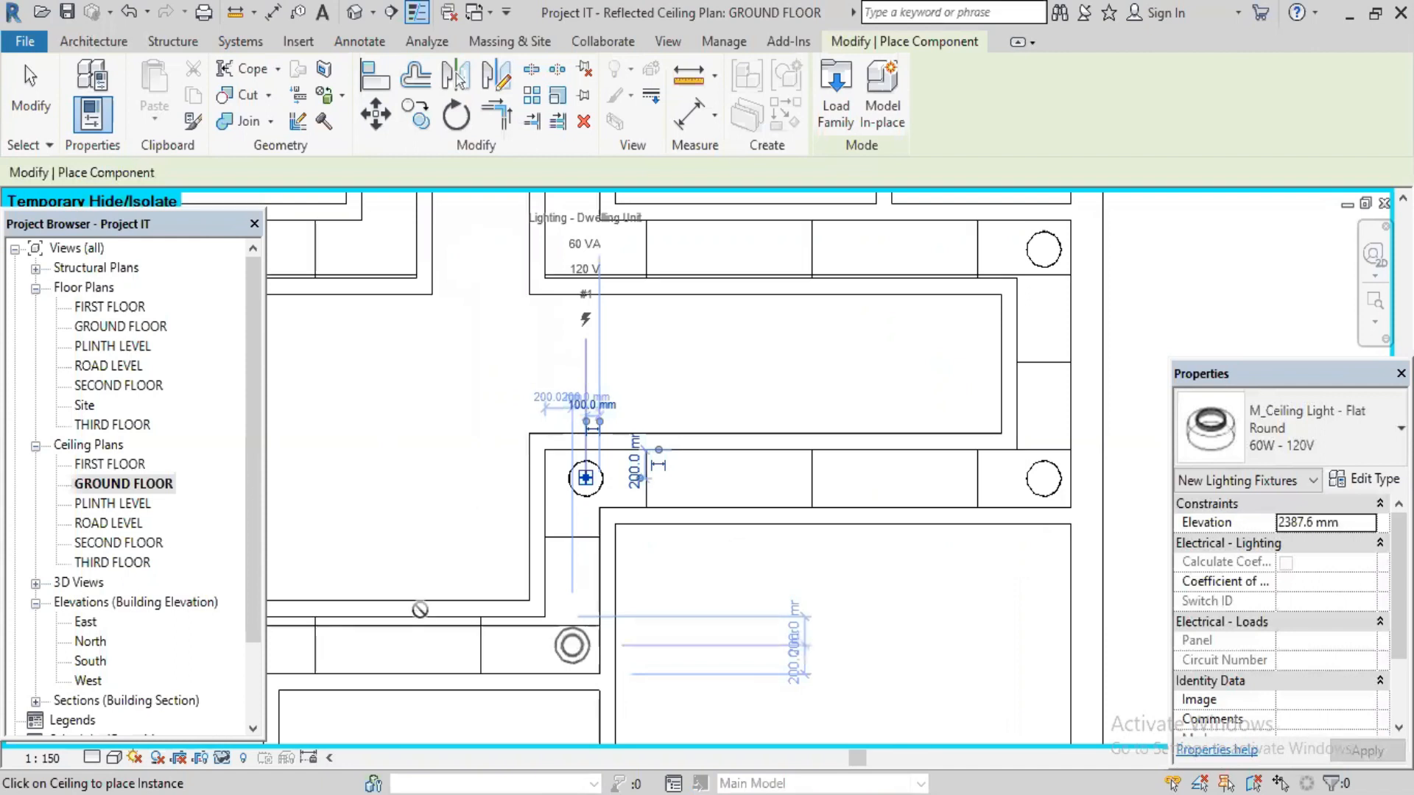
- Place flat round ceiling lights at the main border's southwest and northwest corners and at the western base of the north arm
scroll(434, 626, "down", 2)
middle_click_drag(428, 515, 974, 516)
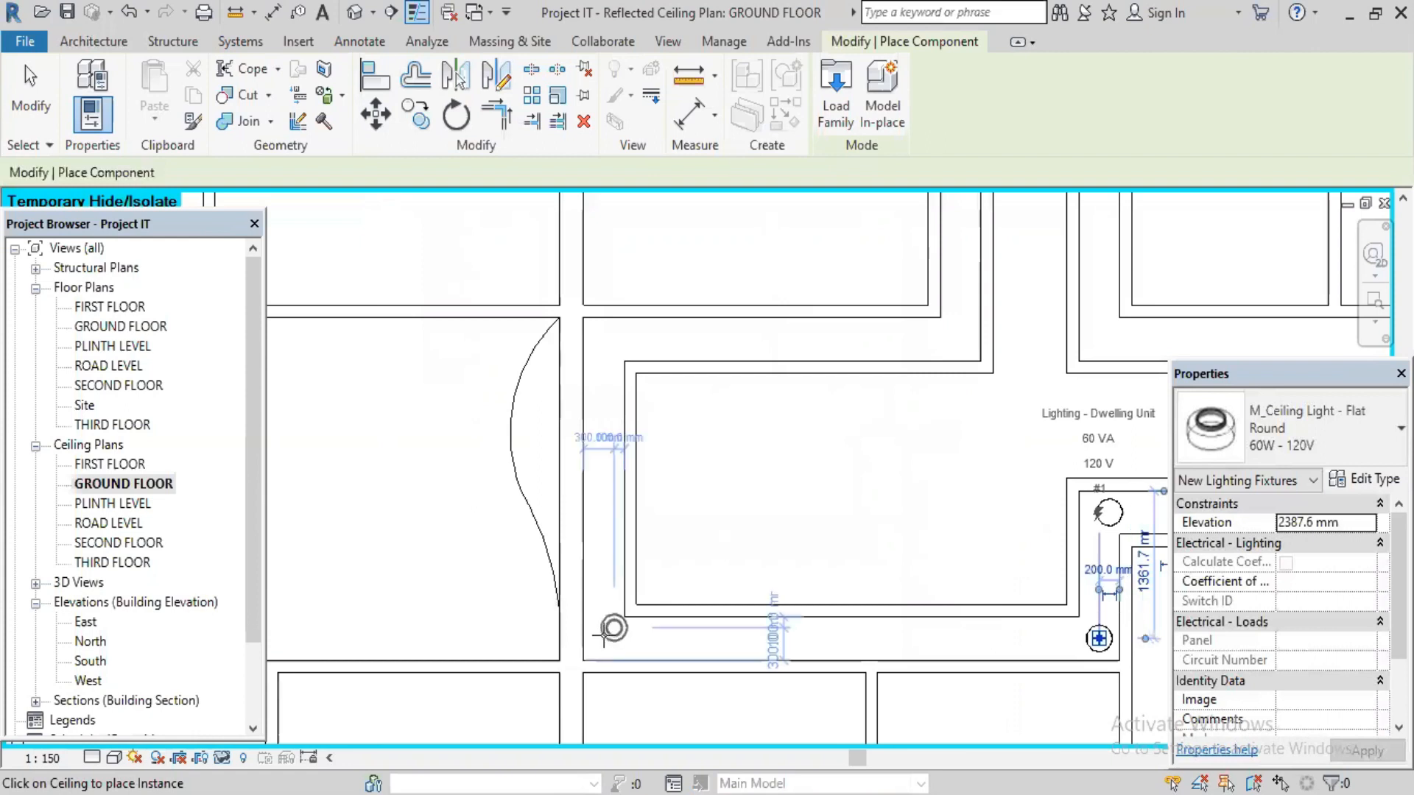
left_click(603, 637)
left_click(606, 344)
middle_click_drag(1021, 442, 865, 557)
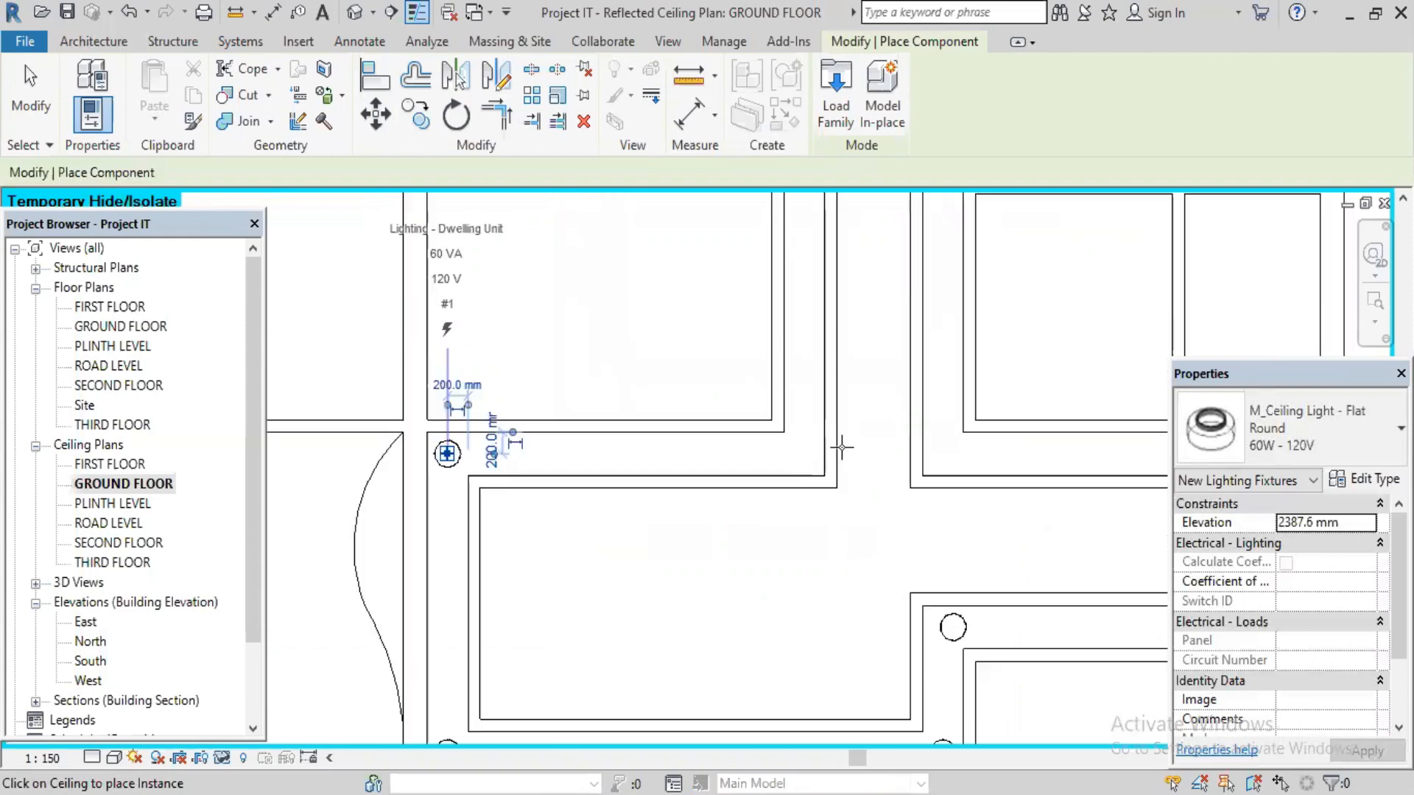
left_click(804, 454)
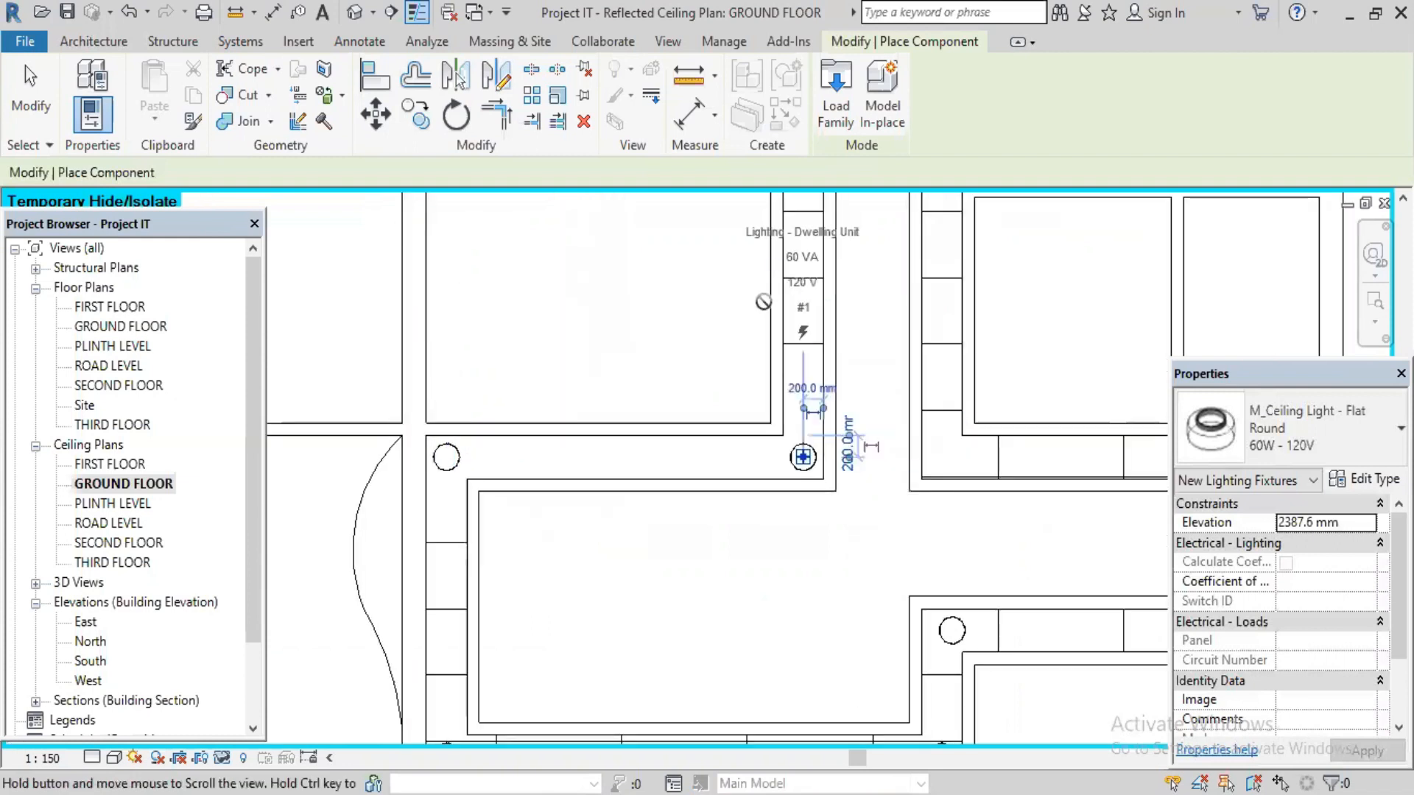
- Place flat round ceiling lights at the north arm's two end corners and at its eastern base corner
middle_click_drag(764, 302, 735, 535)
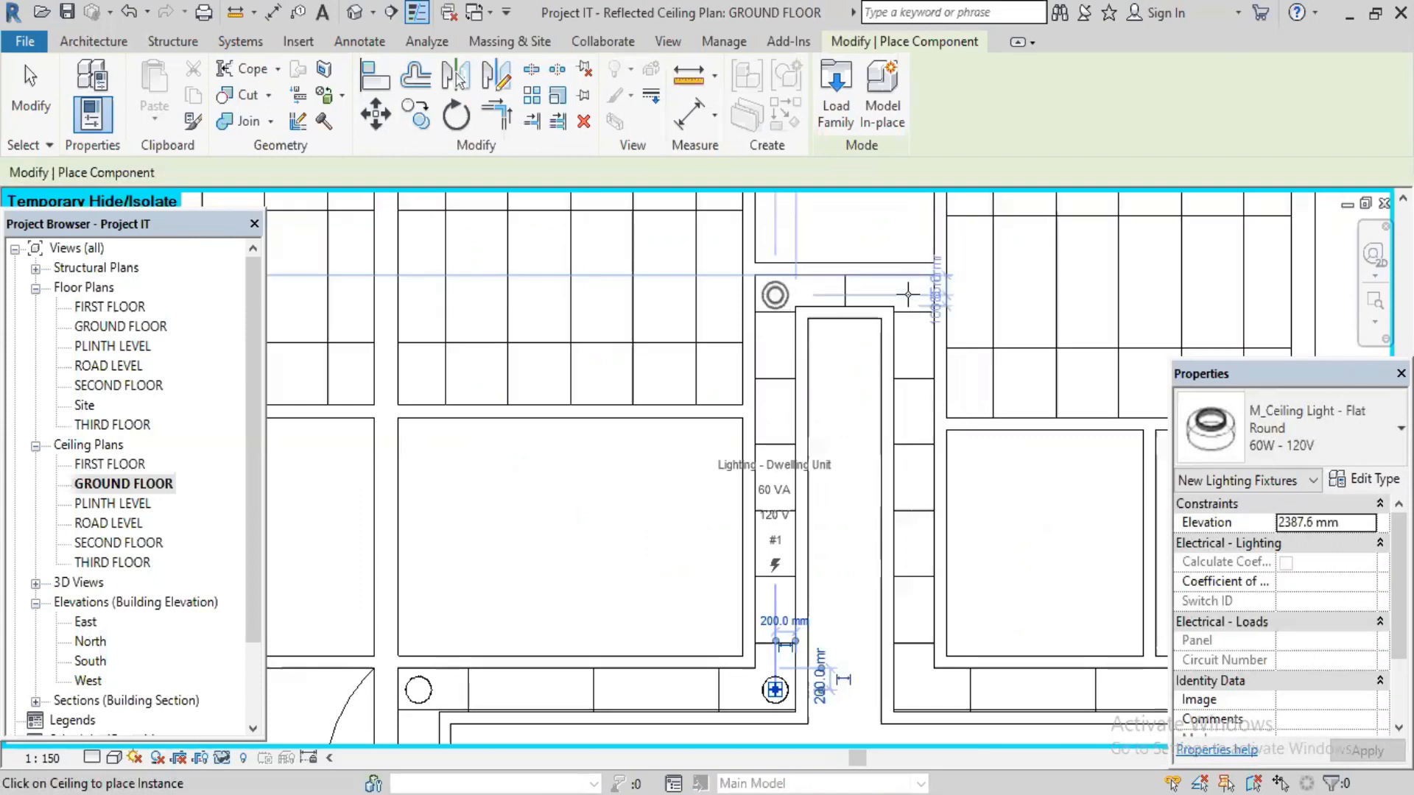
left_click(774, 295)
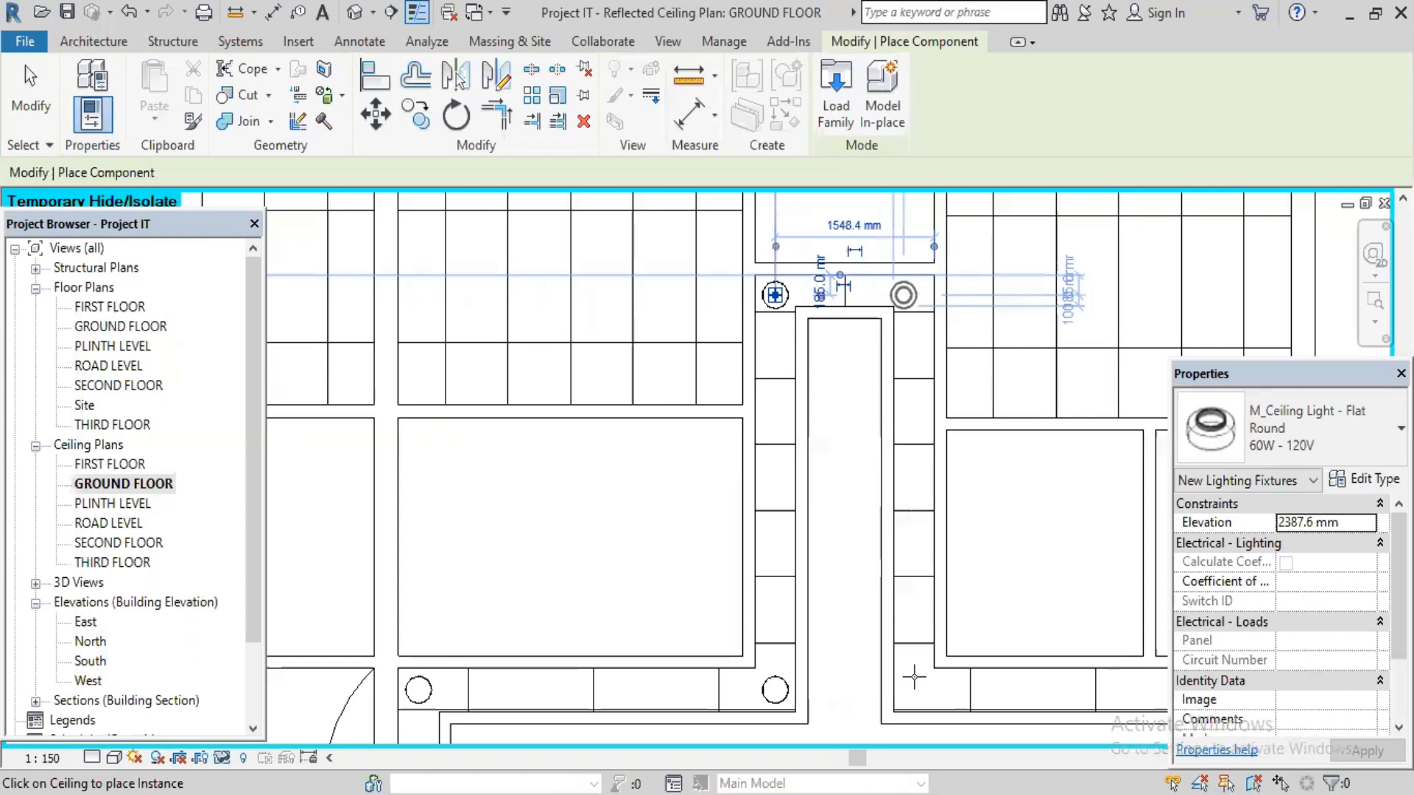
left_click(904, 295)
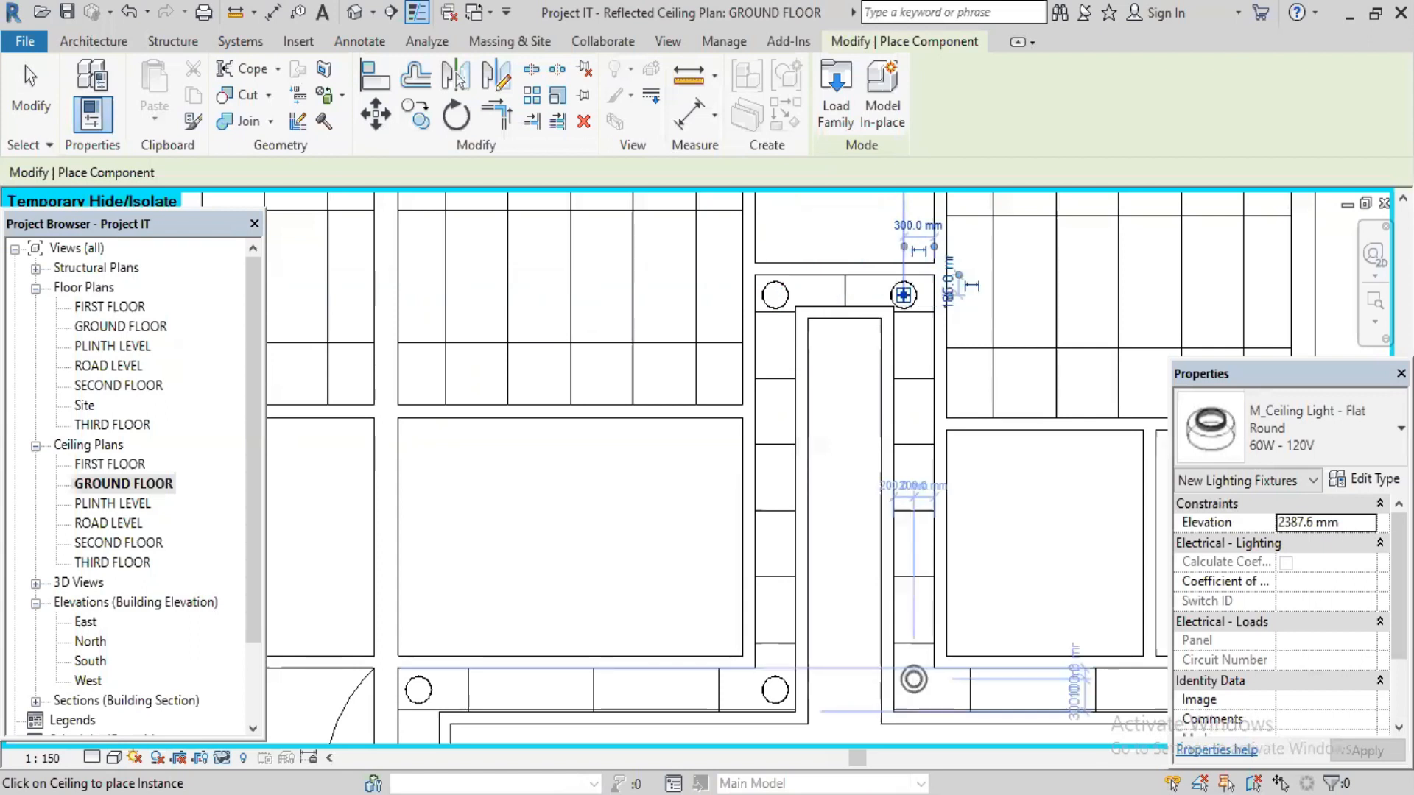
left_click(913, 679)
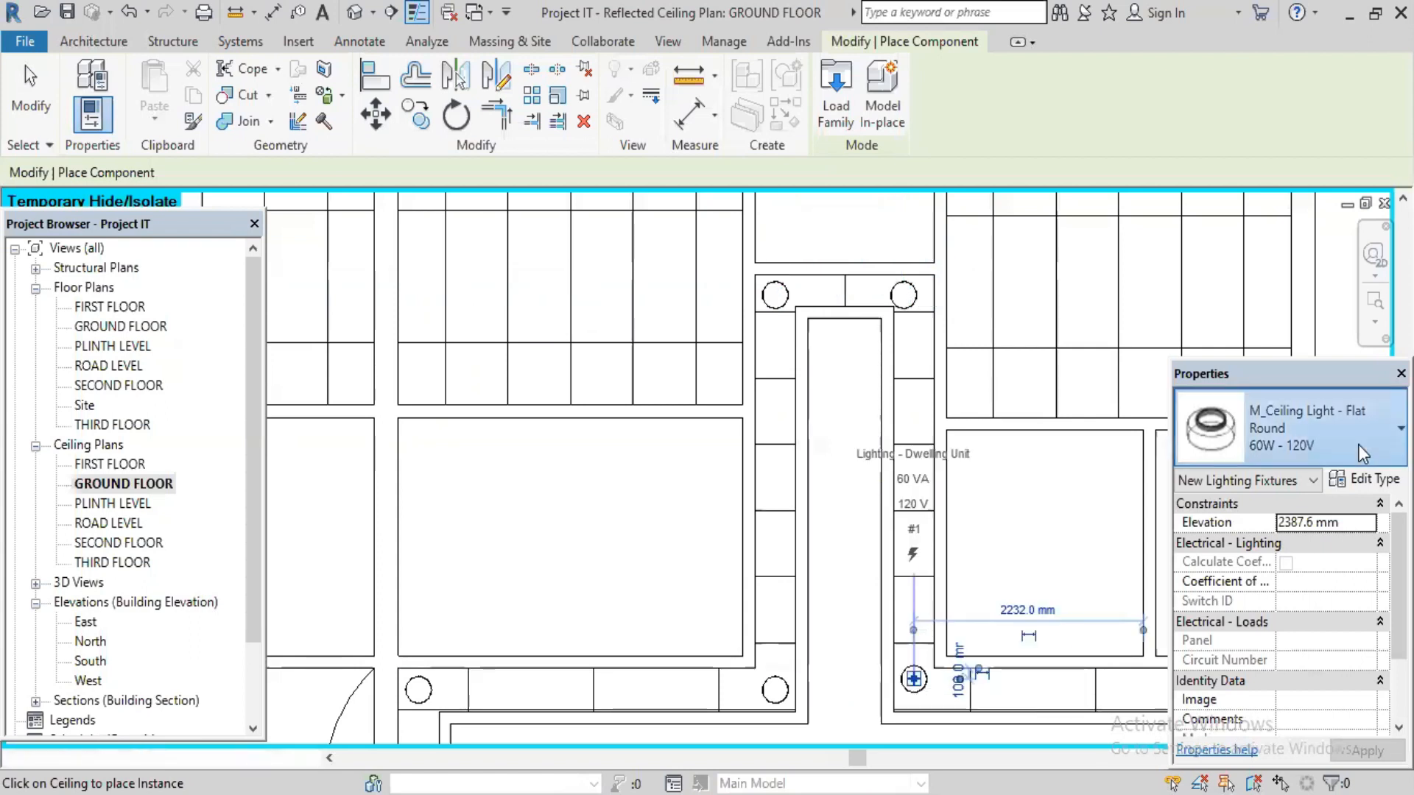
- Browse the available component types and switch to M_Ceiling Light - Linear Box : 0300x1200mm(1 Lamp) - 120V
left_click(1358, 444)
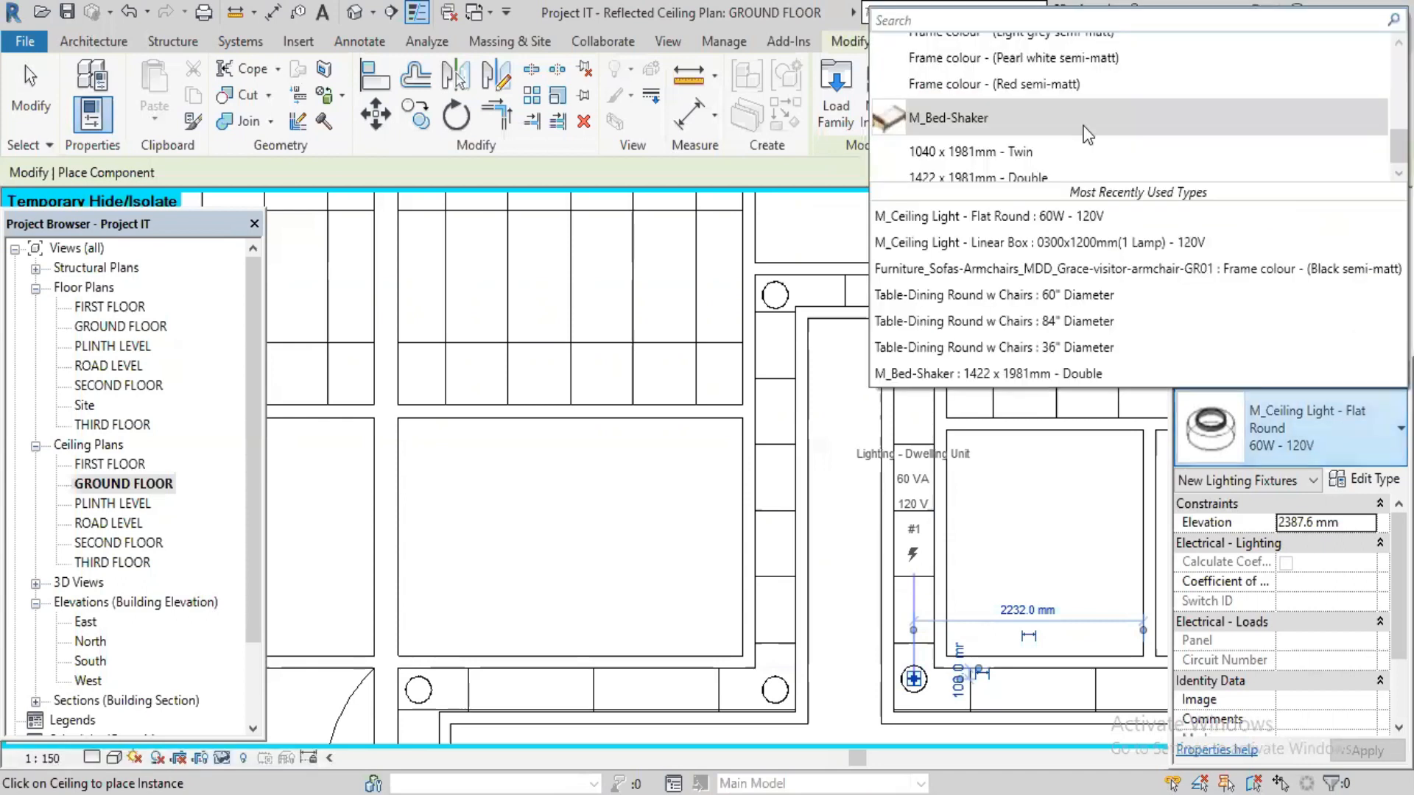
scroll(1080, 130, "up", 1)
scroll(1031, 130, "up", 2)
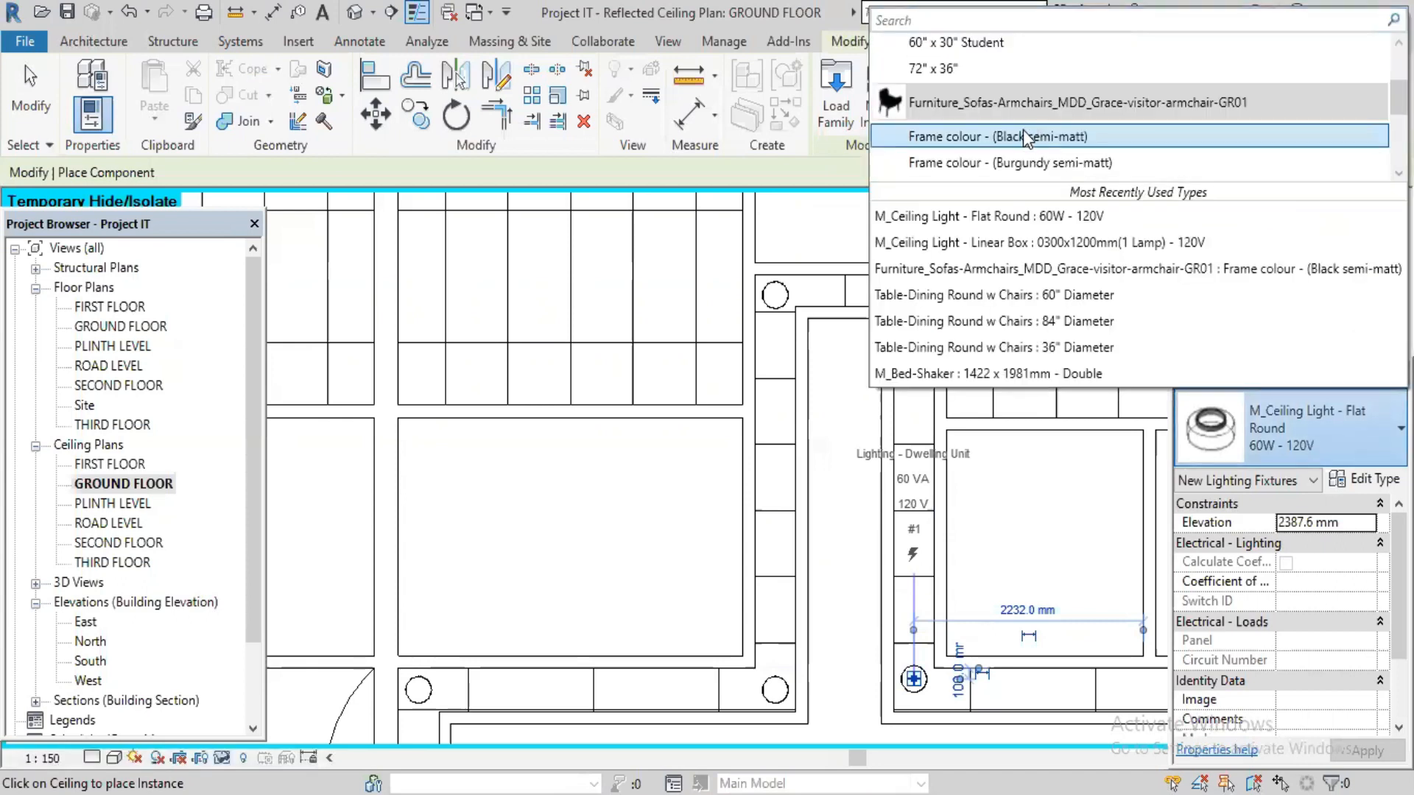
scroll(1013, 131, "up", 1)
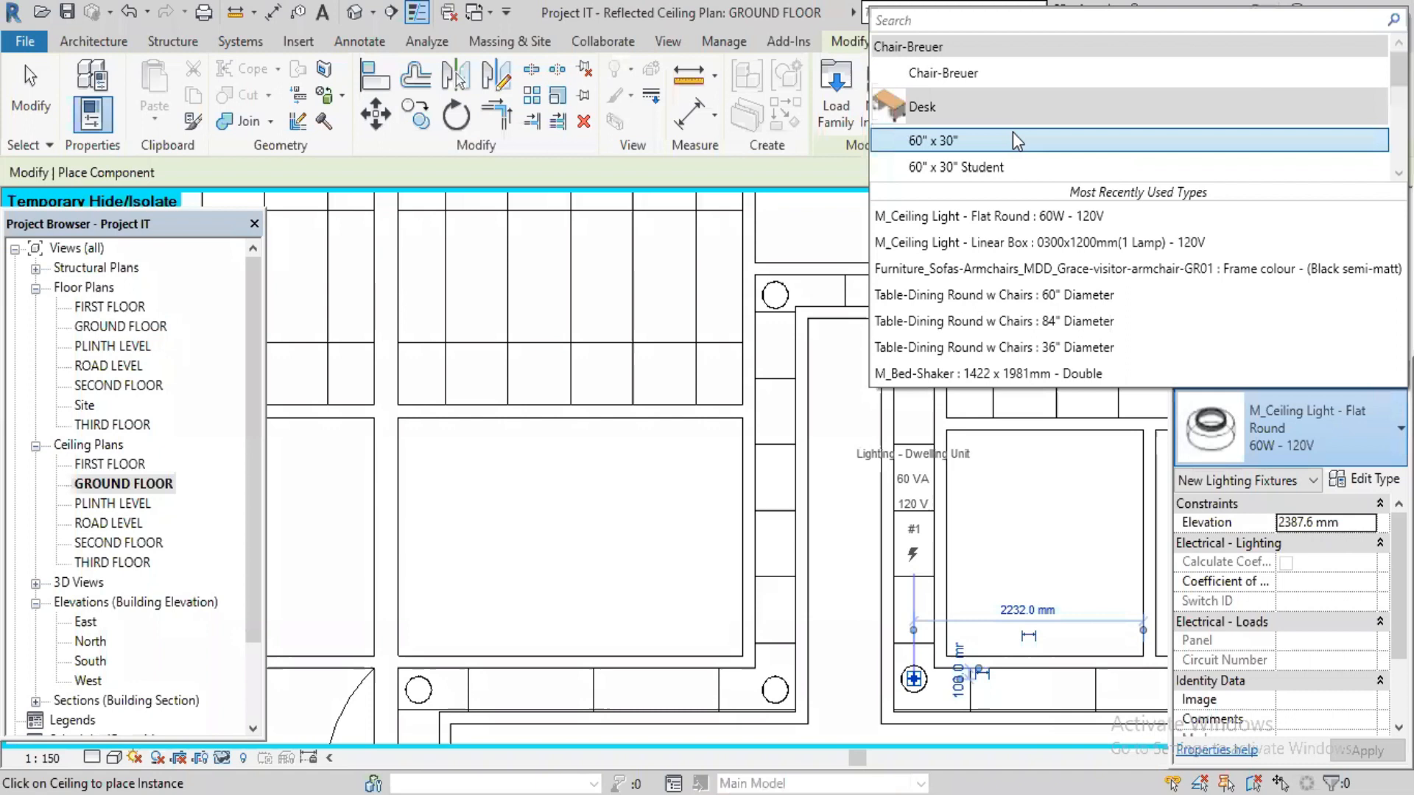
scroll(1013, 131, "down", 4)
scroll(1000, 192, "down", 1)
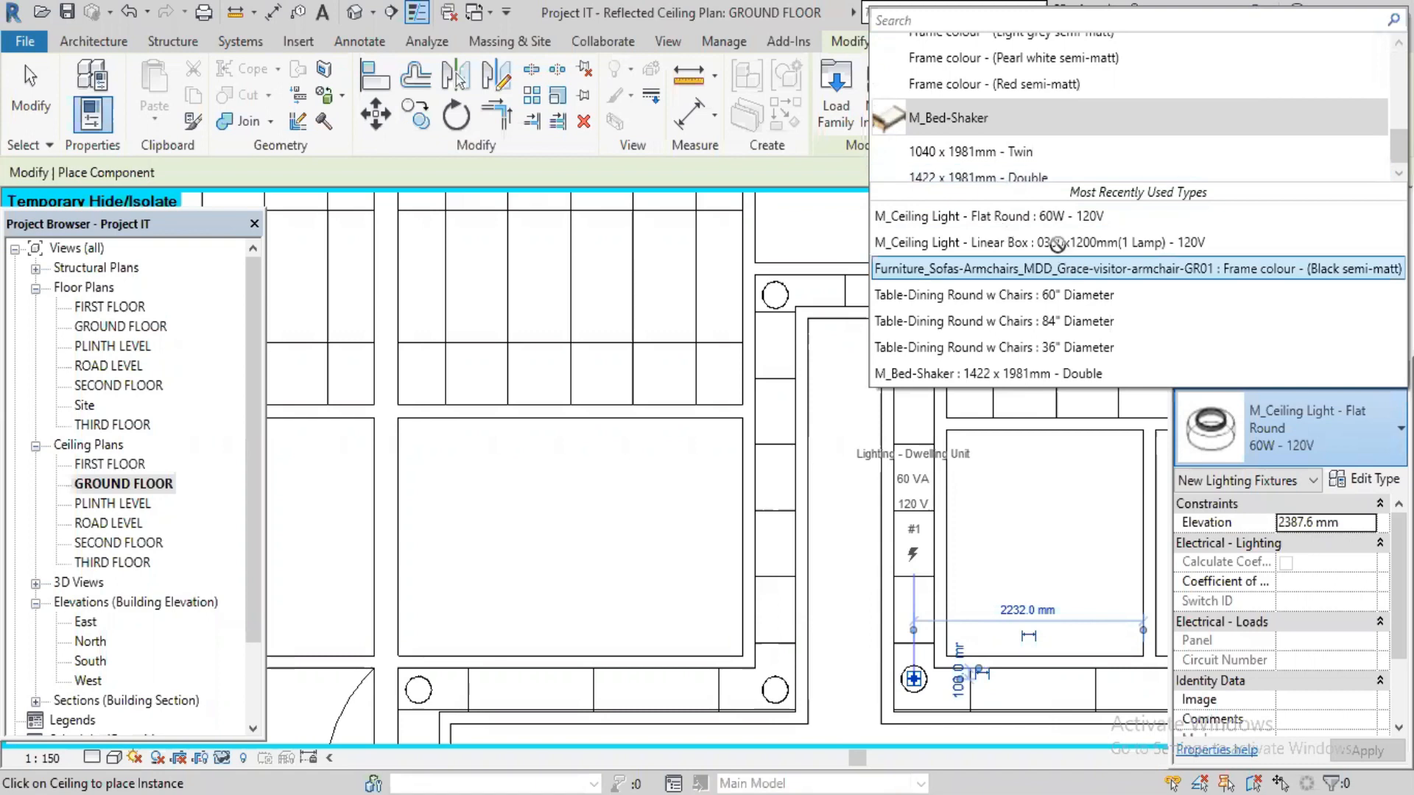
left_click(1060, 245)
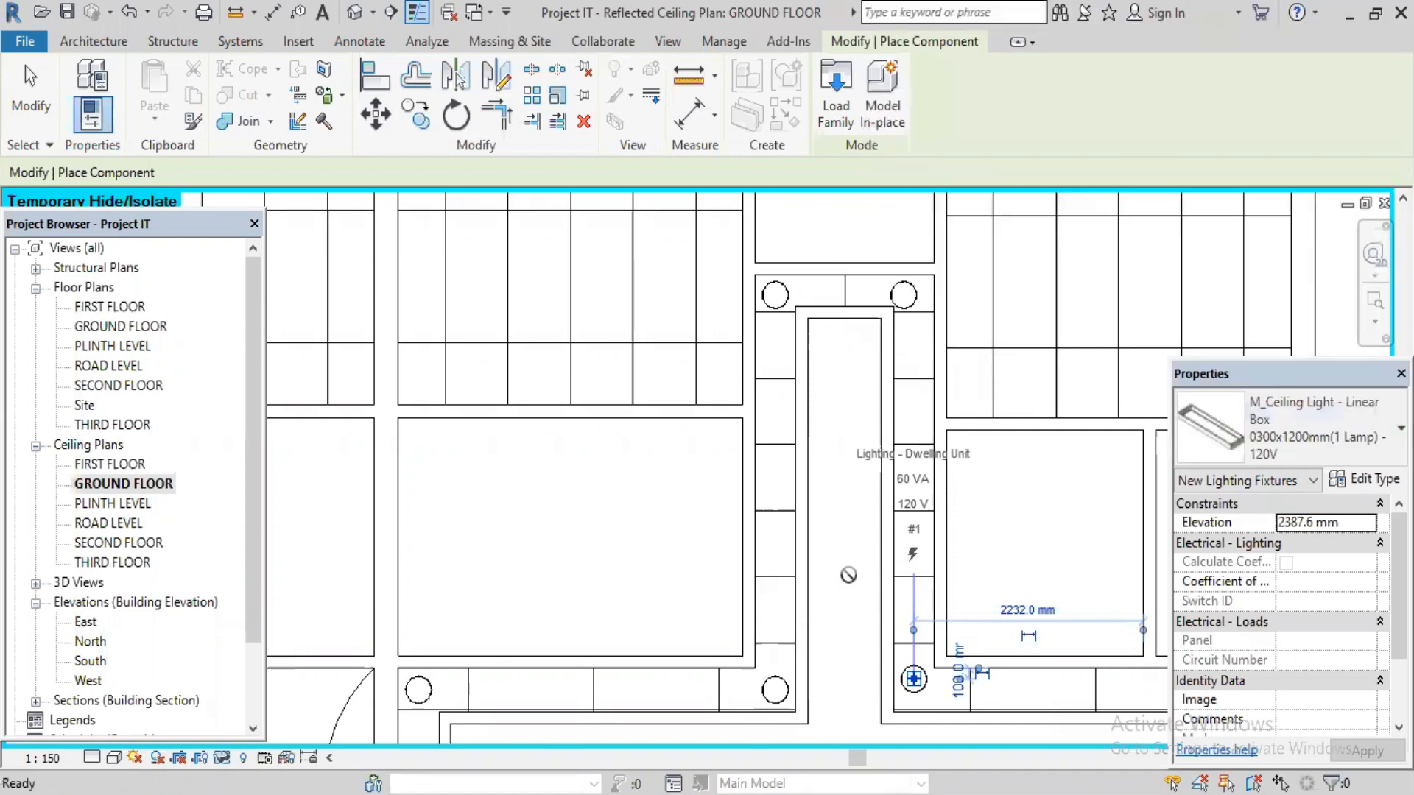
- Switch the component type back to M_Ceiling Light - Flat Round : 60W - 120V and end the placement
scroll(900, 557, "down", 2)
middle_click_drag(869, 465, 877, 333)
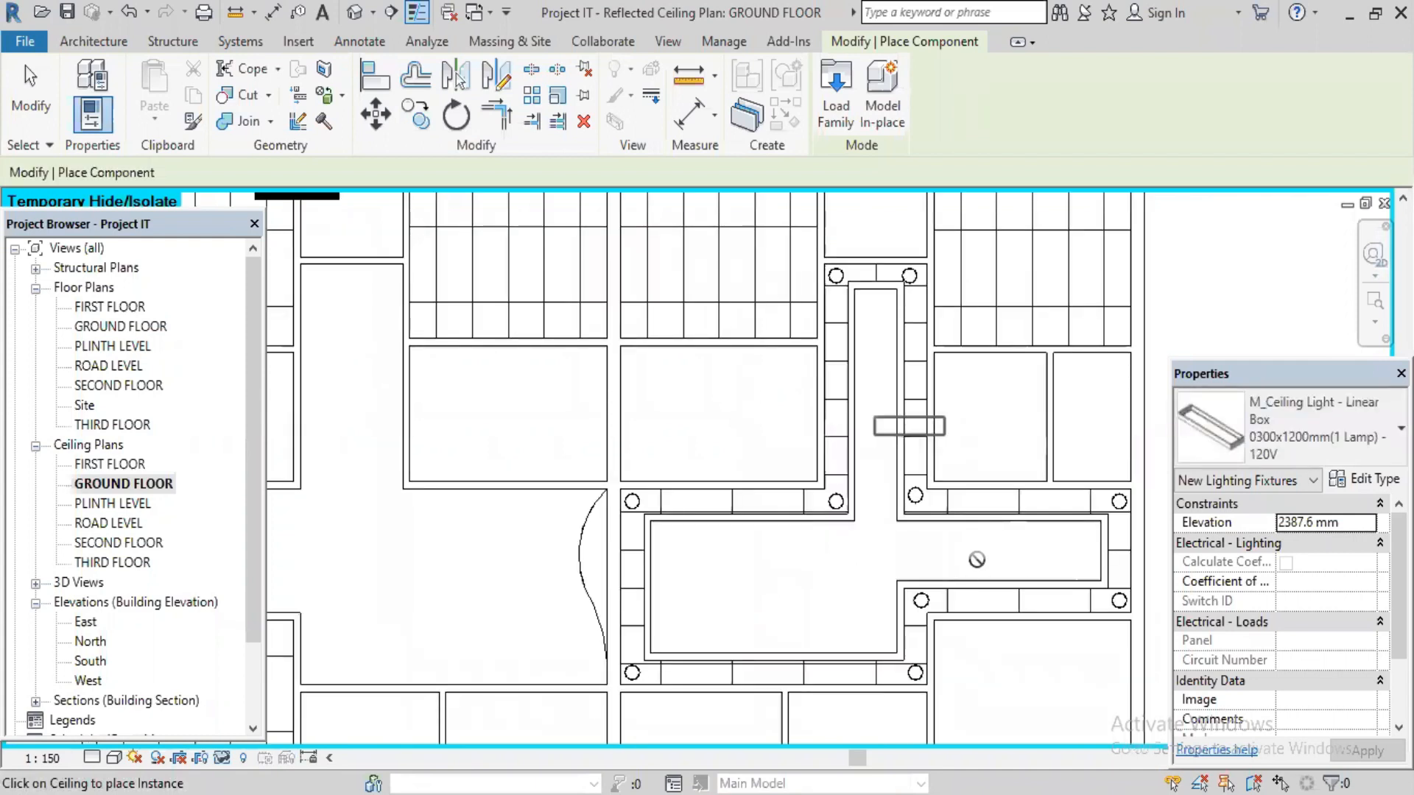
scroll(997, 552, "down", 1)
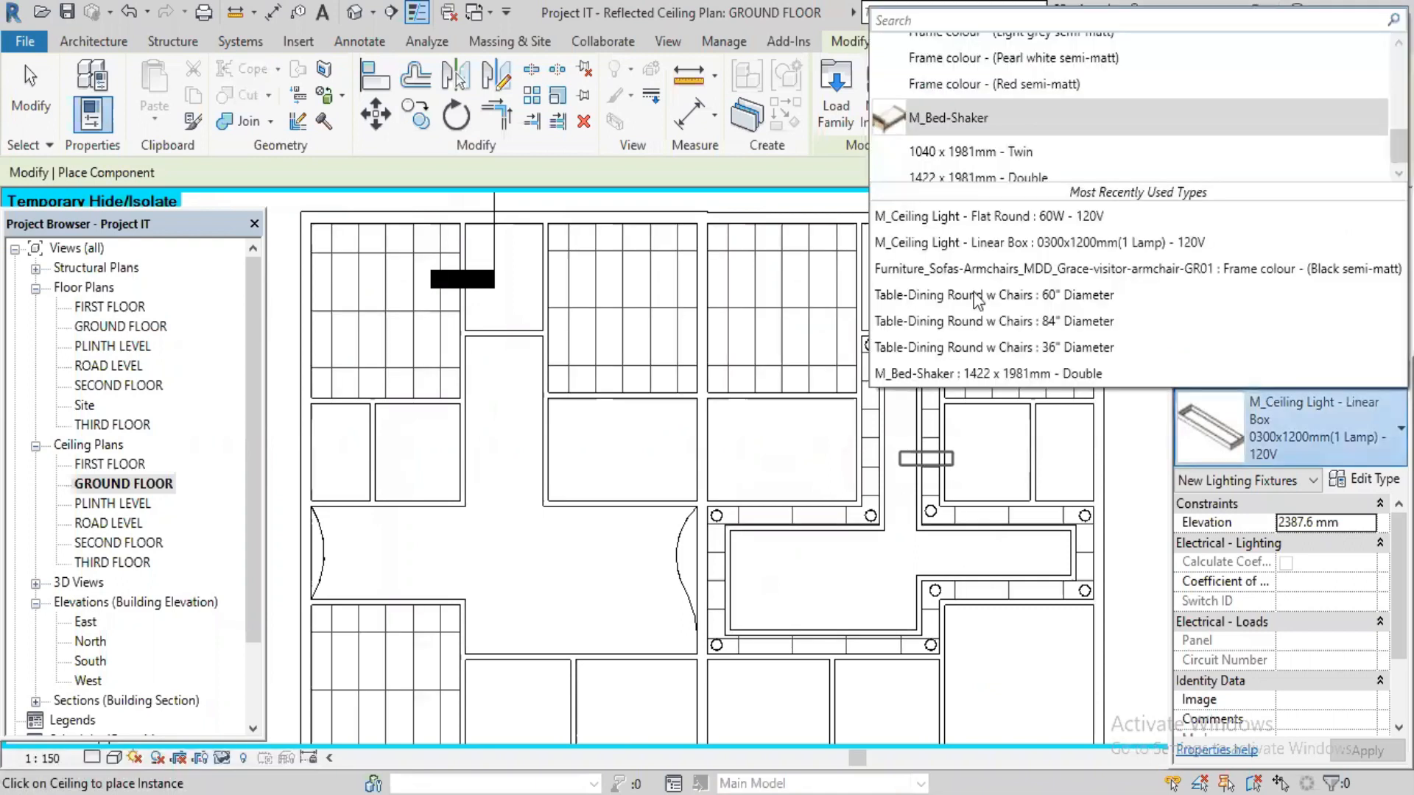
left_click(1007, 243)
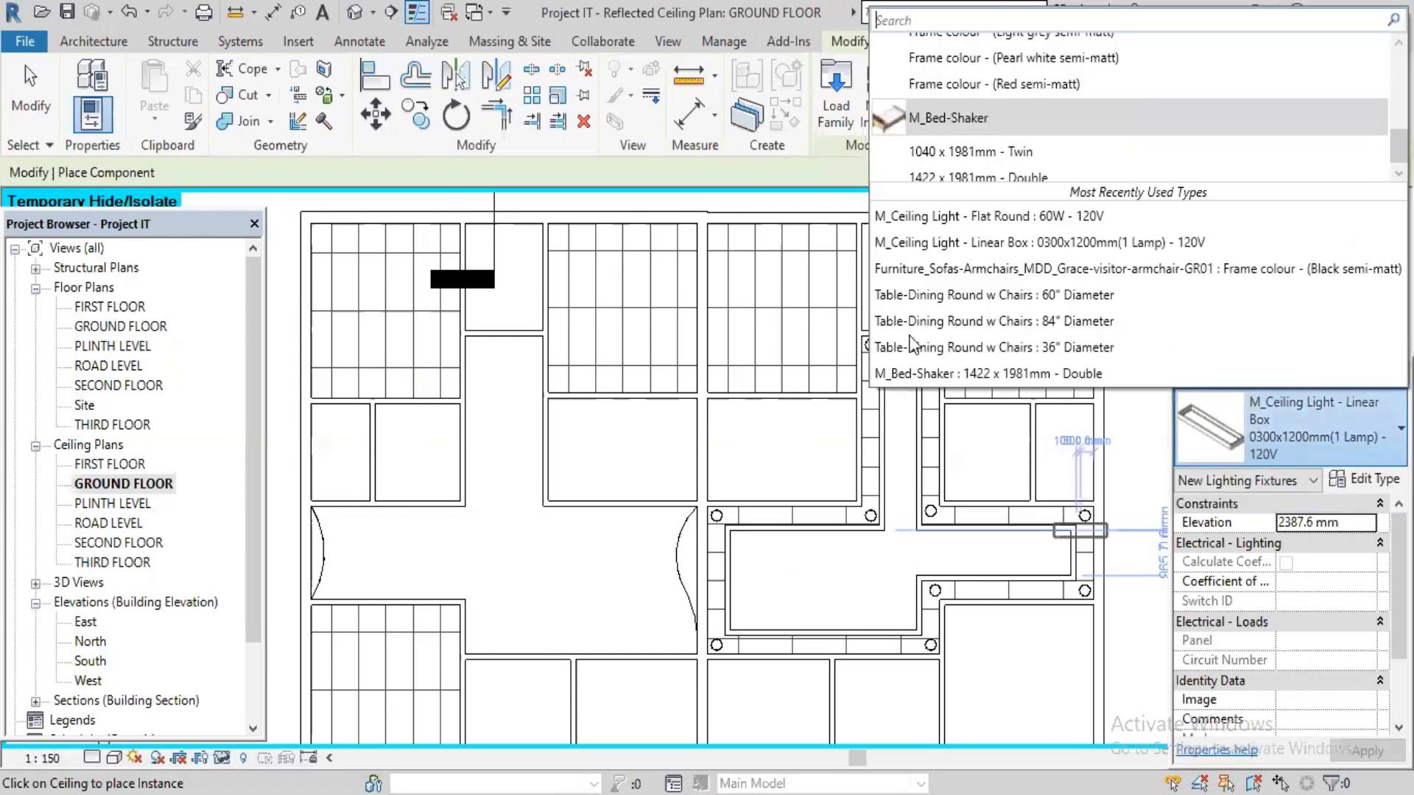
scroll(973, 74, "up", 2)
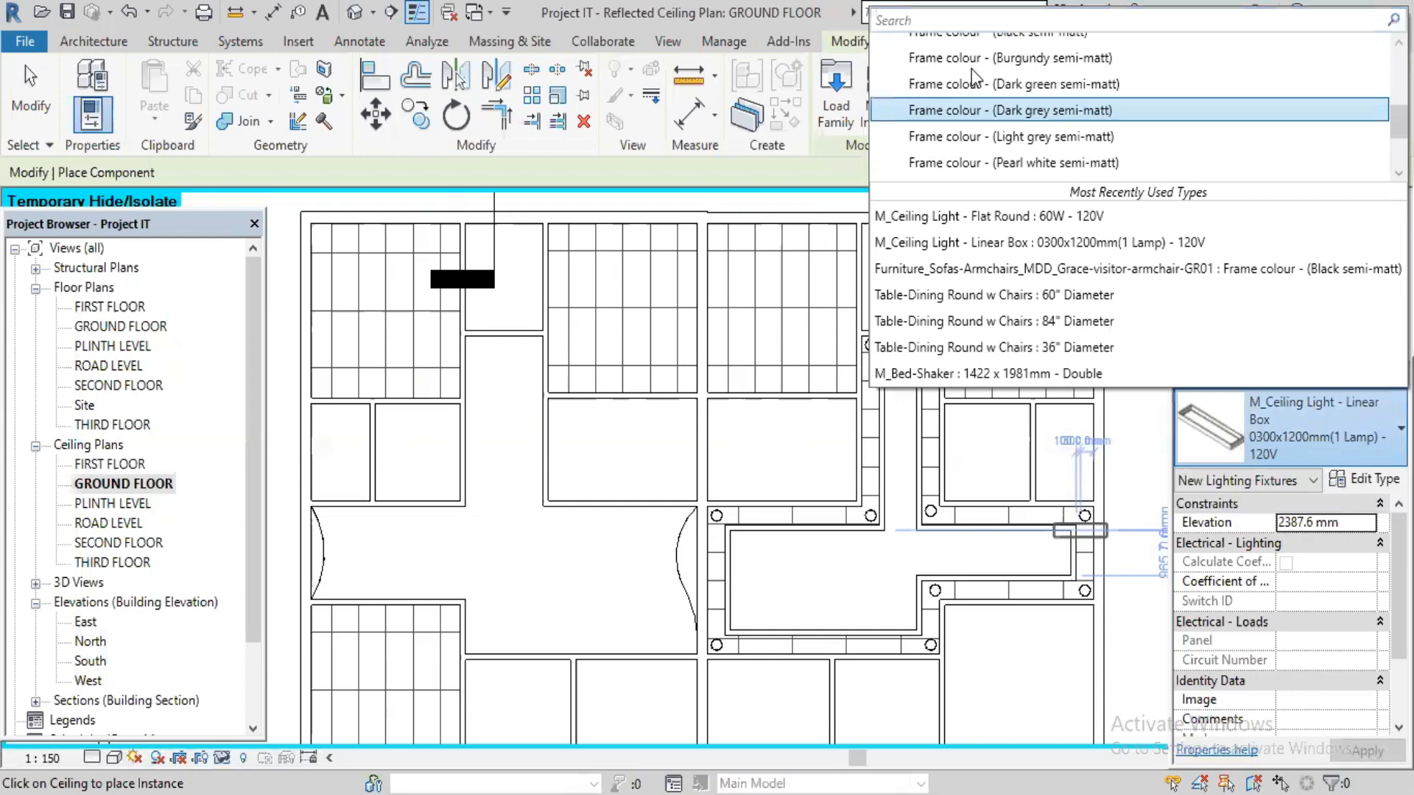
scroll(970, 68, "up", 3)
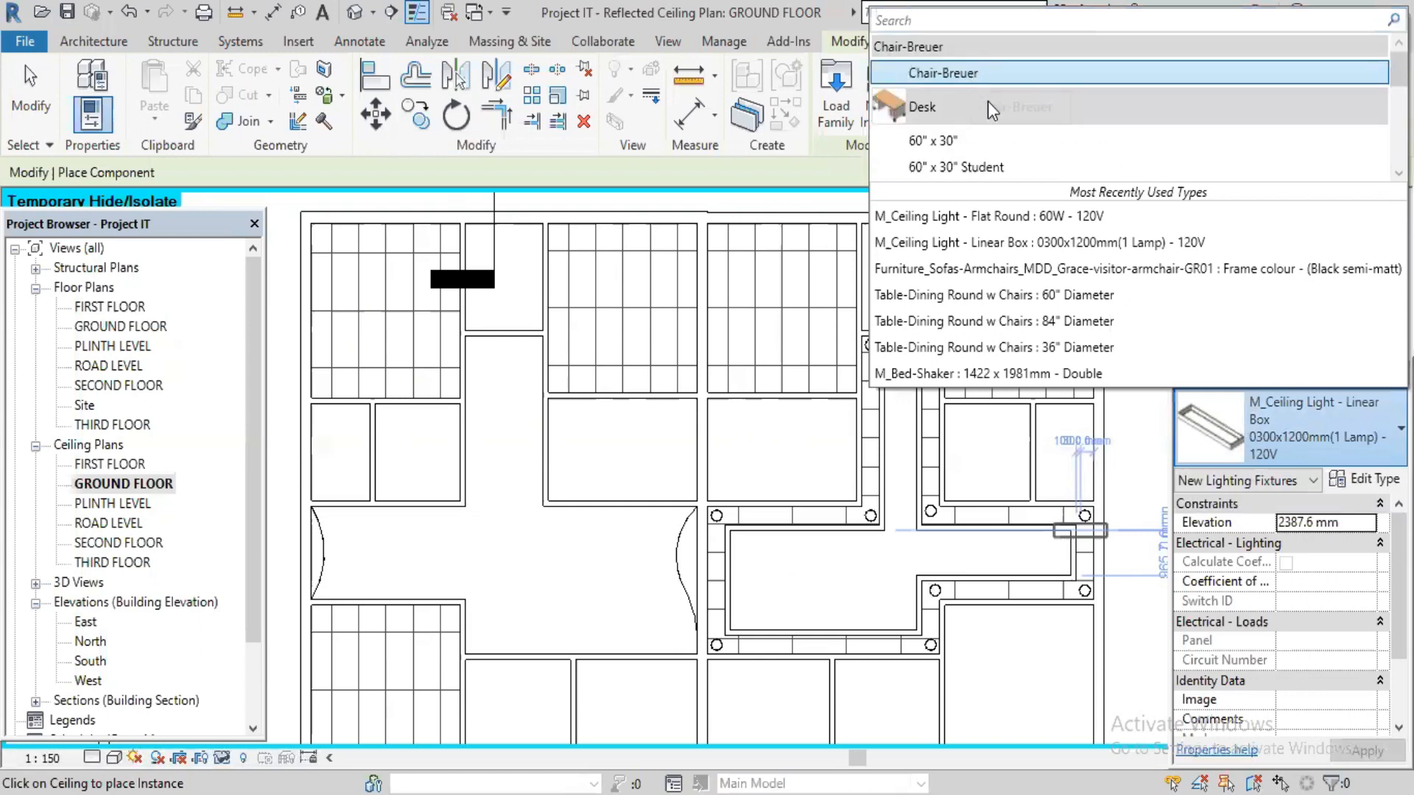
scroll(987, 100, "down", 5)
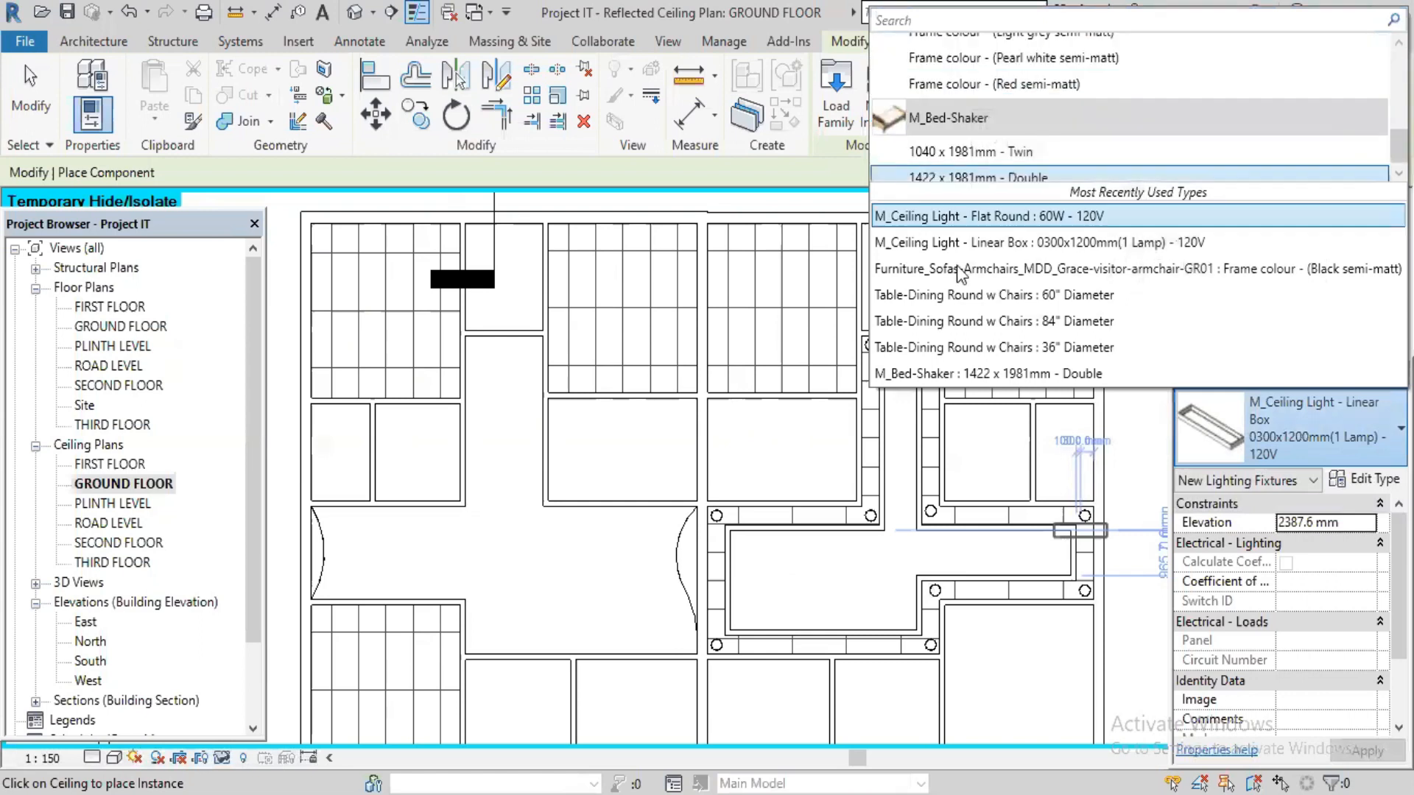
left_click(958, 220)
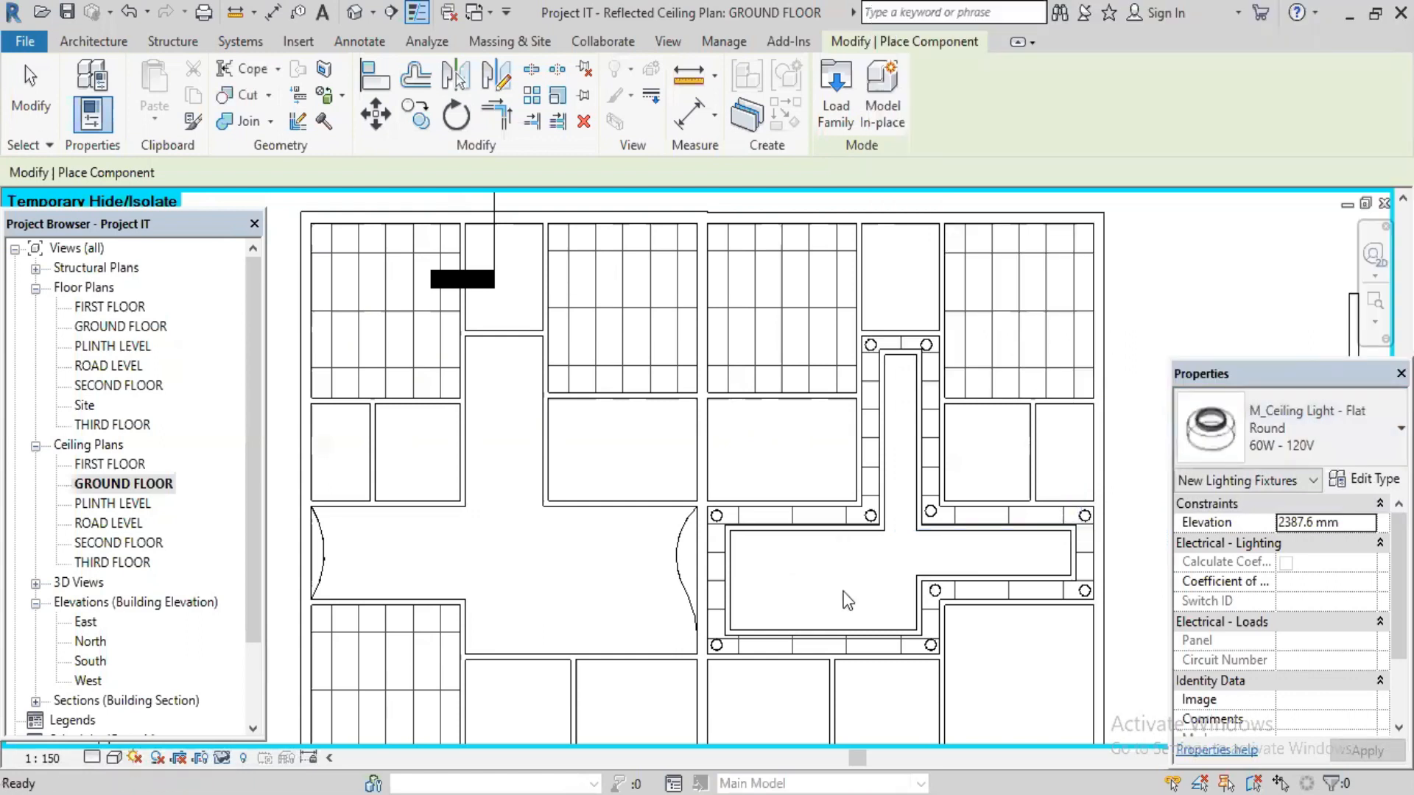
key("Escape")
key("Escape")
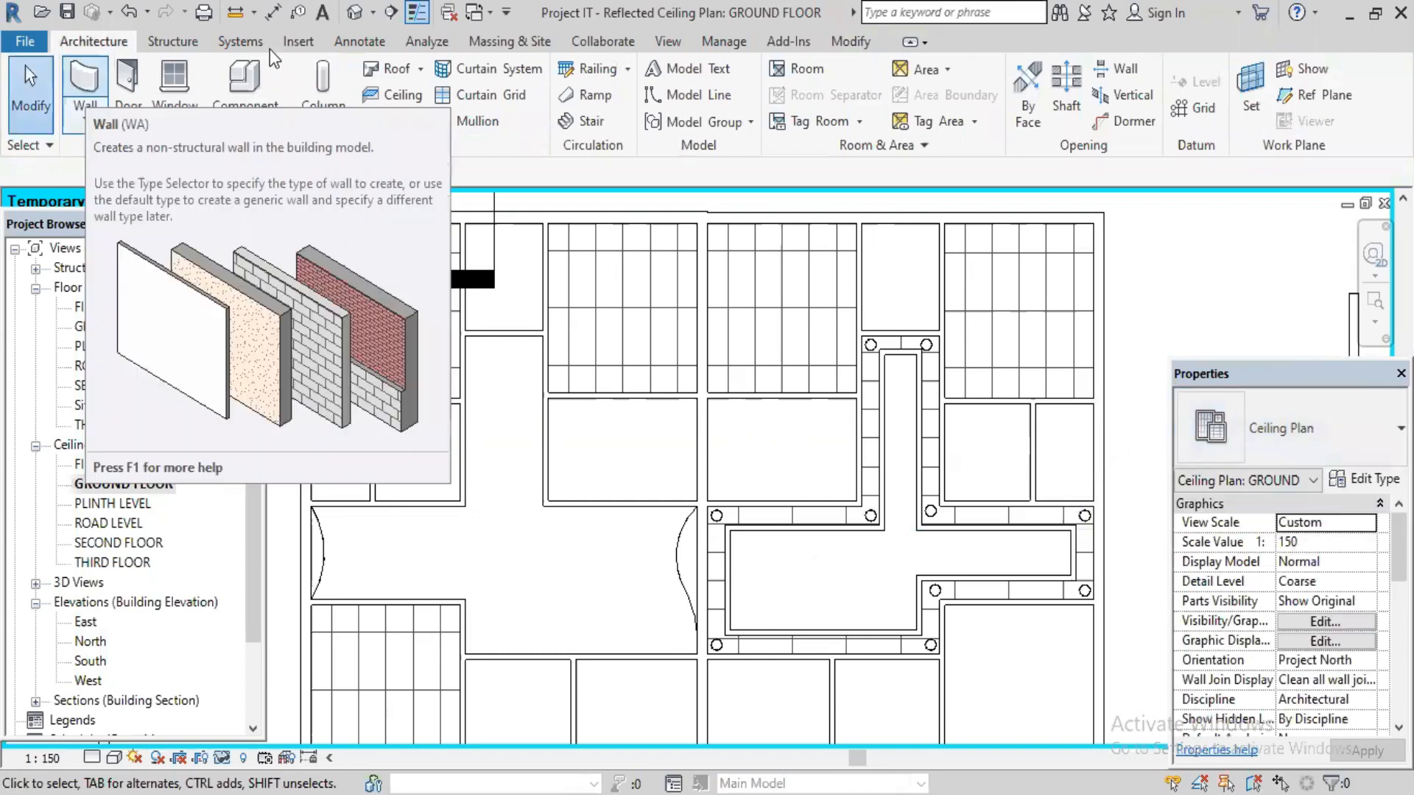
left_click(249, 82)
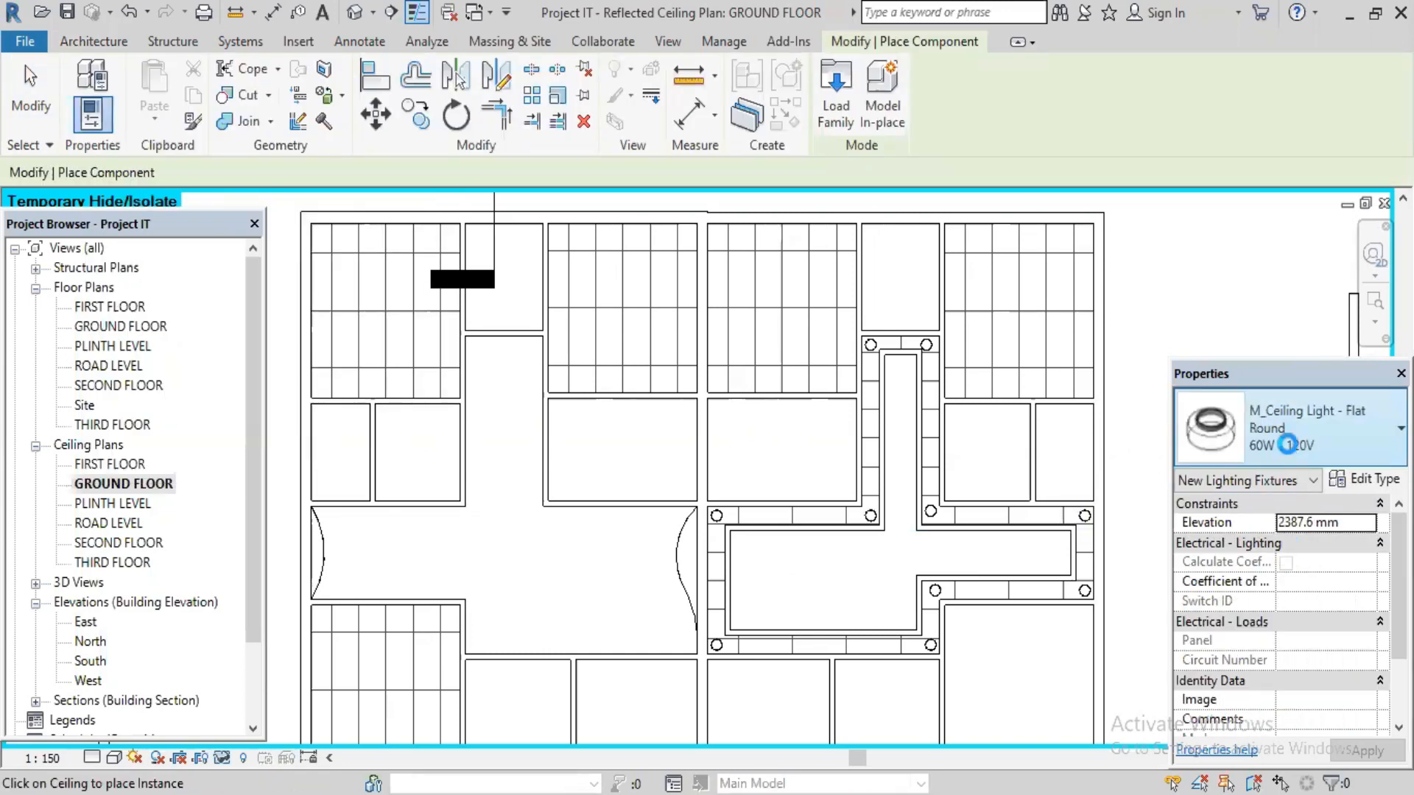
left_click(1288, 445)
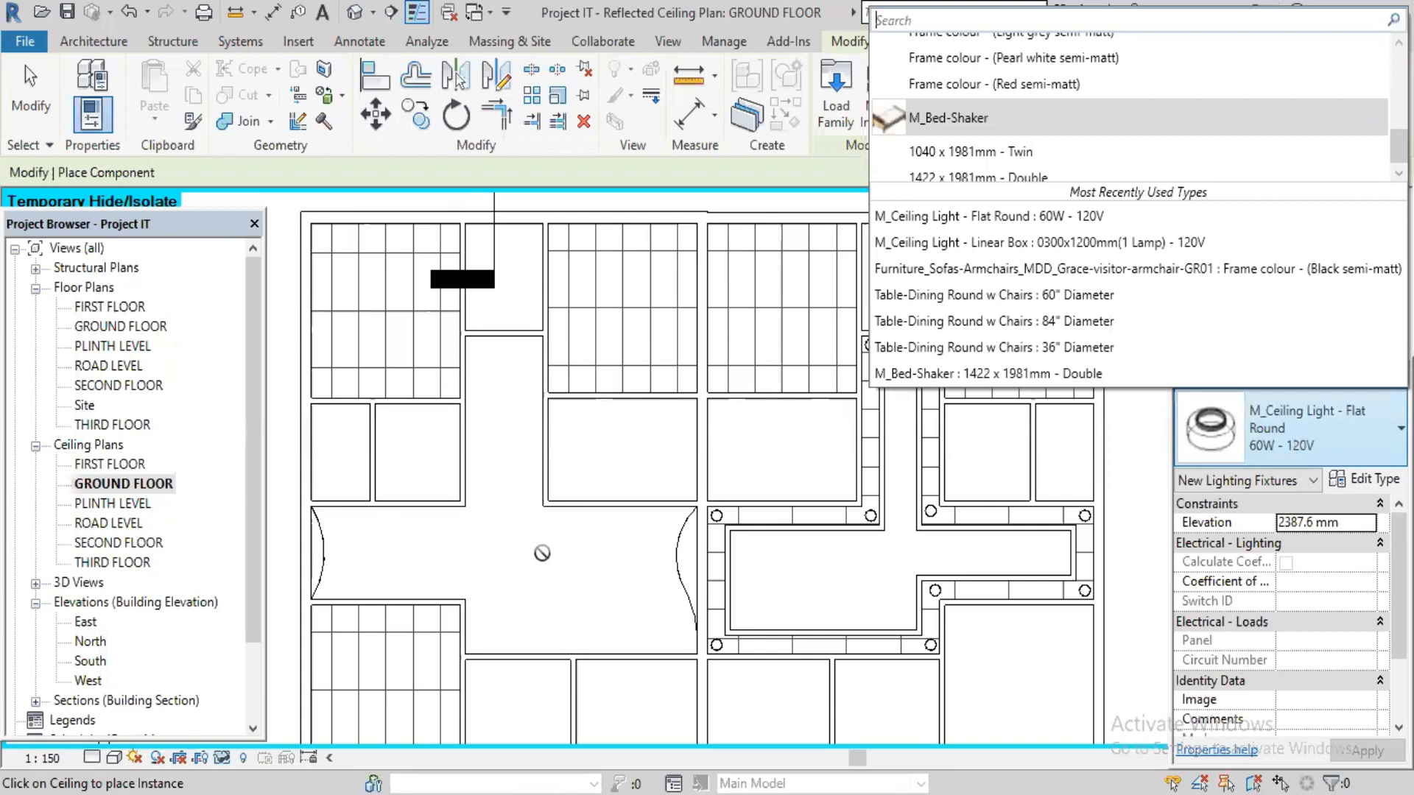
left_click(879, 562)
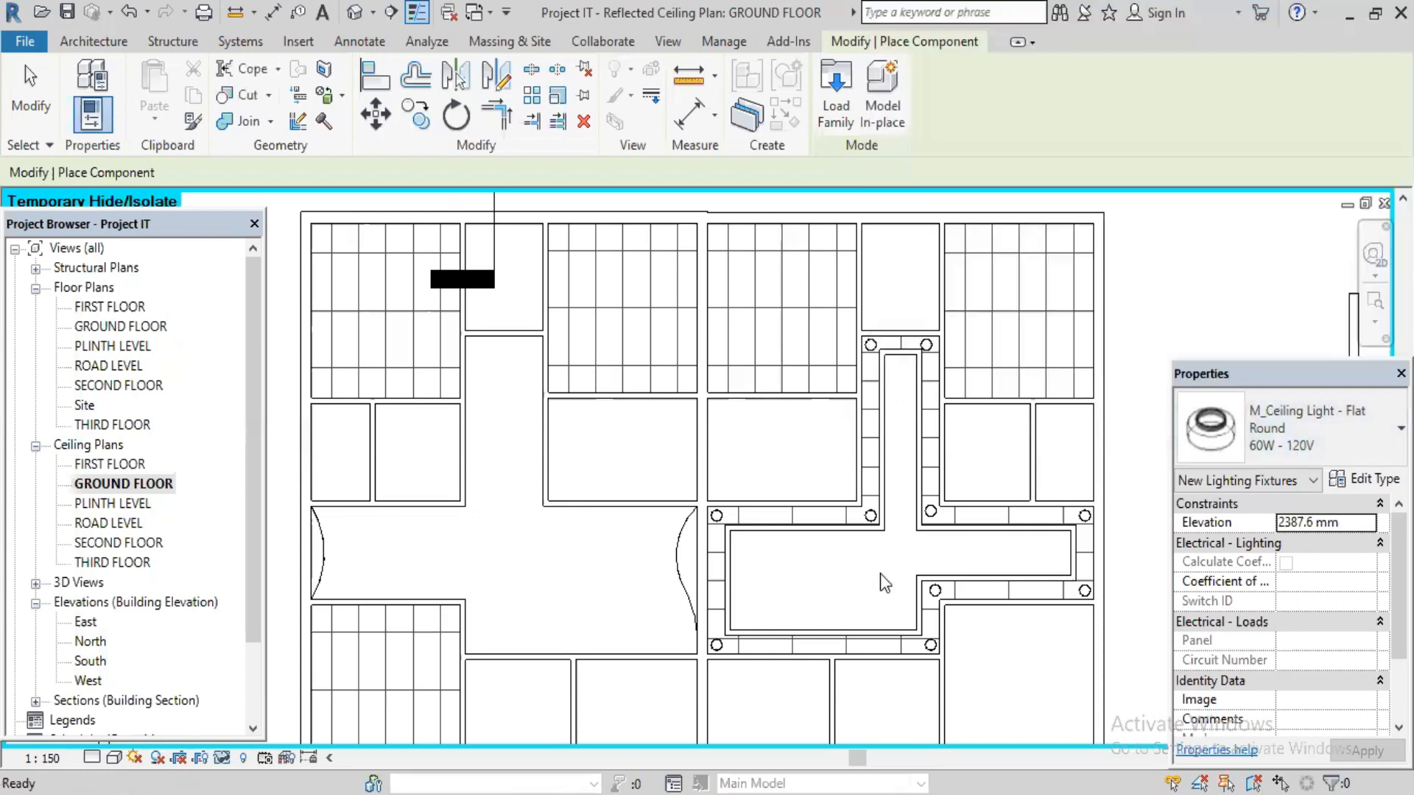
key("Escape")
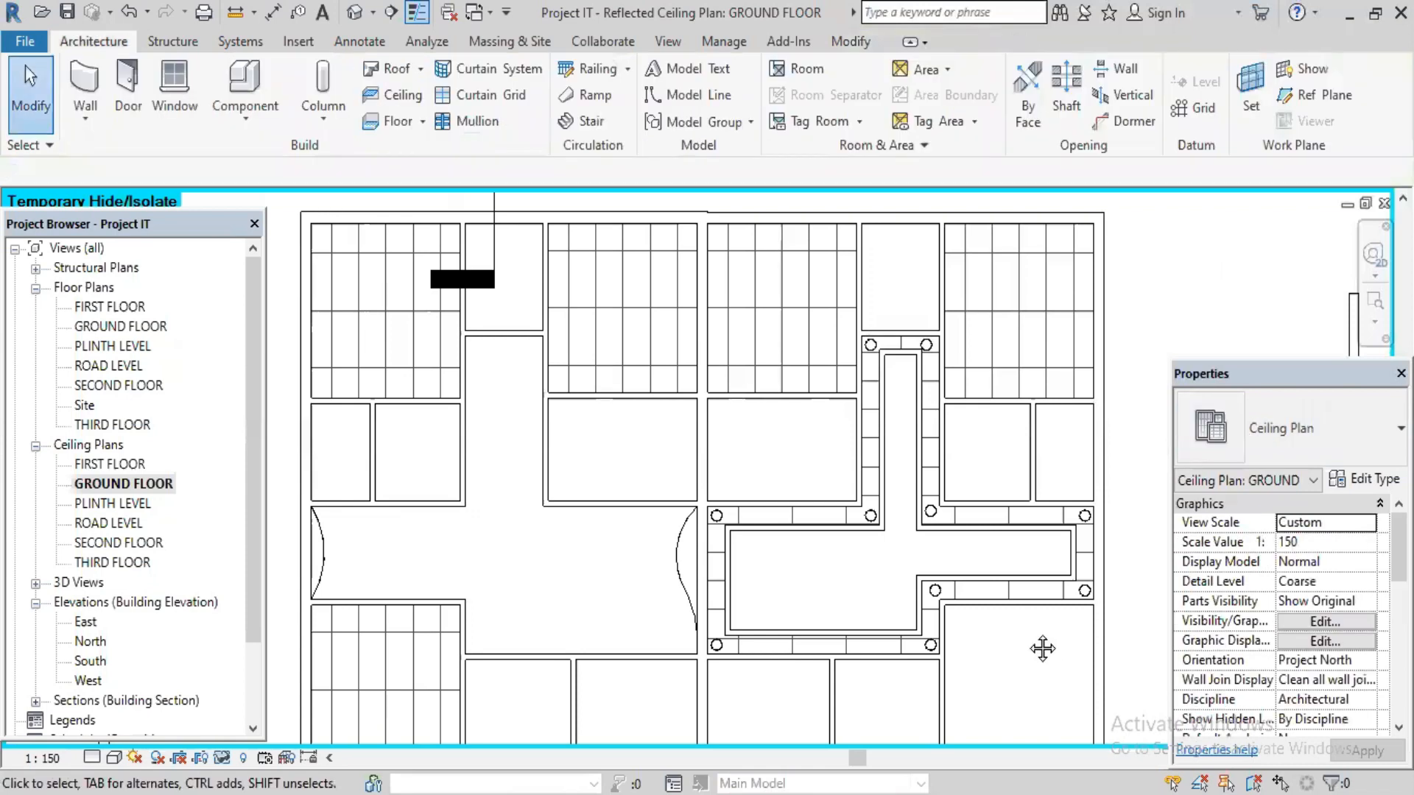
middle_click_drag(992, 602, 952, 570)
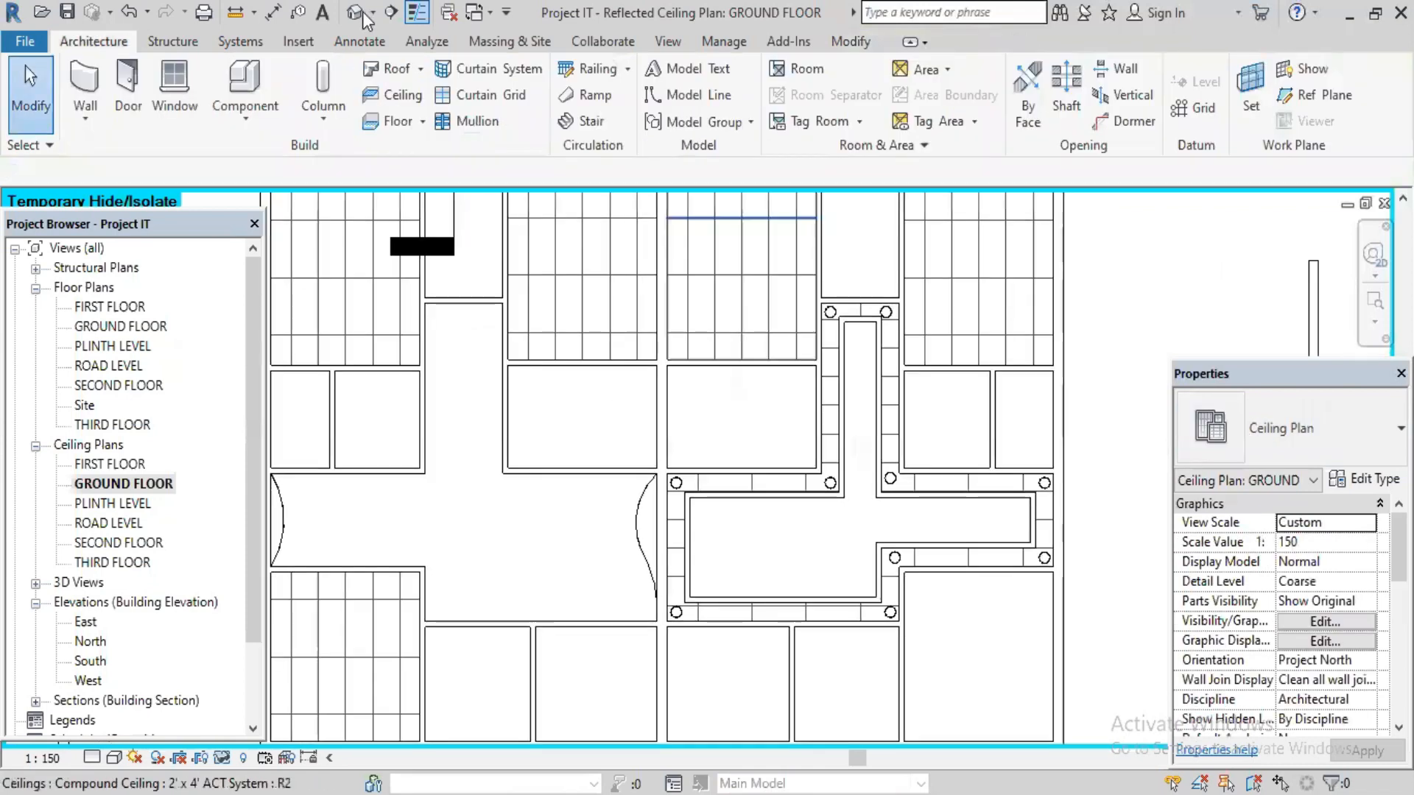
- Examine the round ceiling lights placed along the ceiling border from several angles in the 3D view
key("ctrl+Tab")
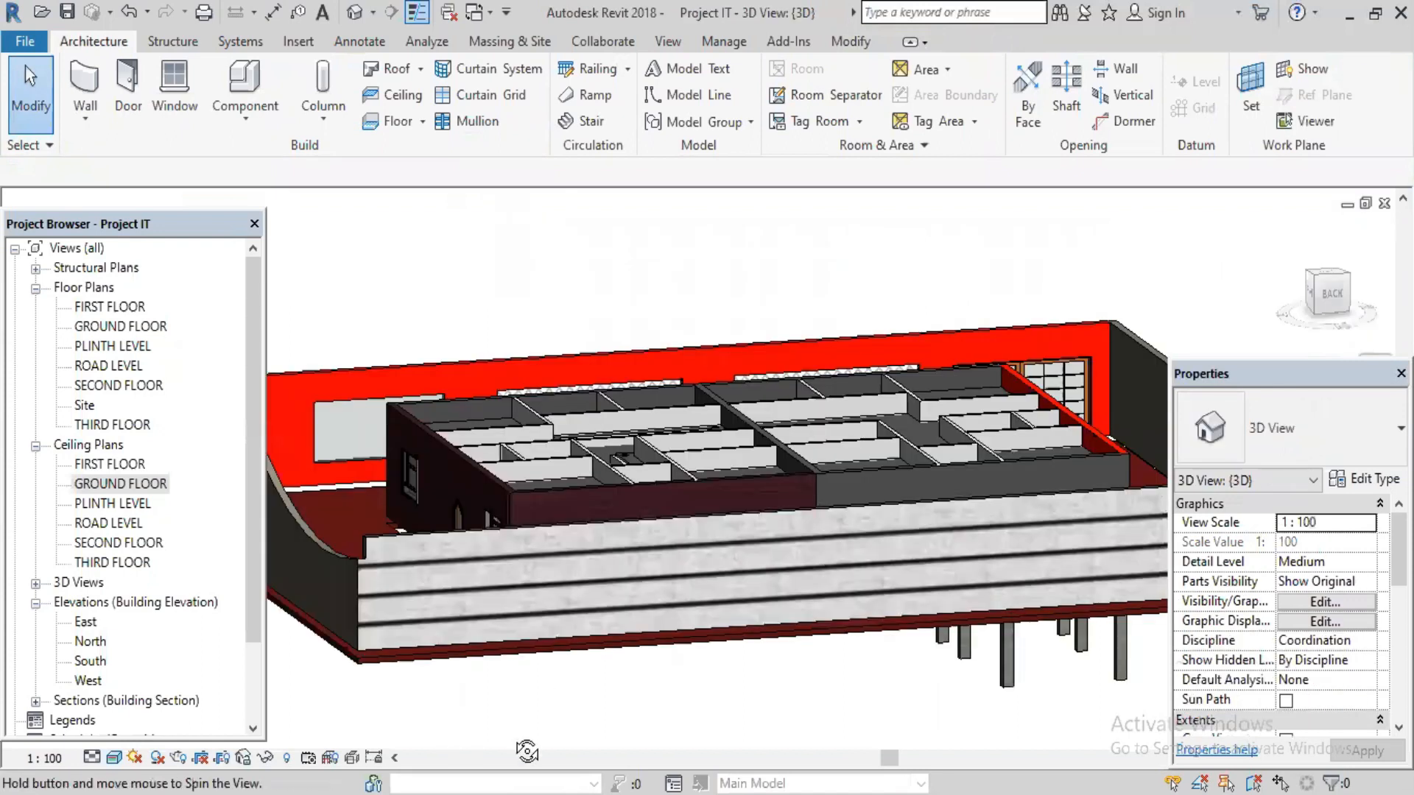
left_click_drag(527, 751, 527, 752)
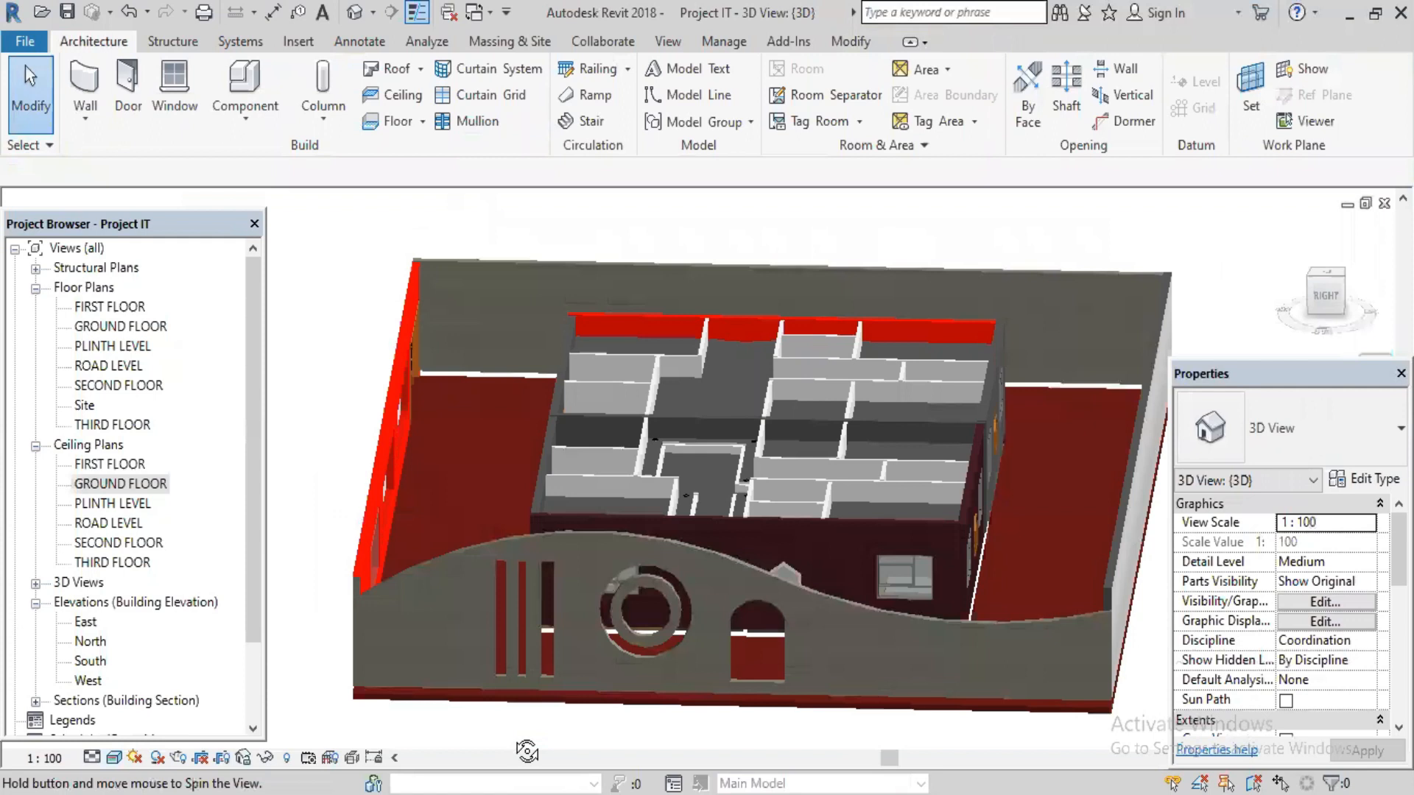
middle_click_drag(815, 460, 820, 513, "shift")
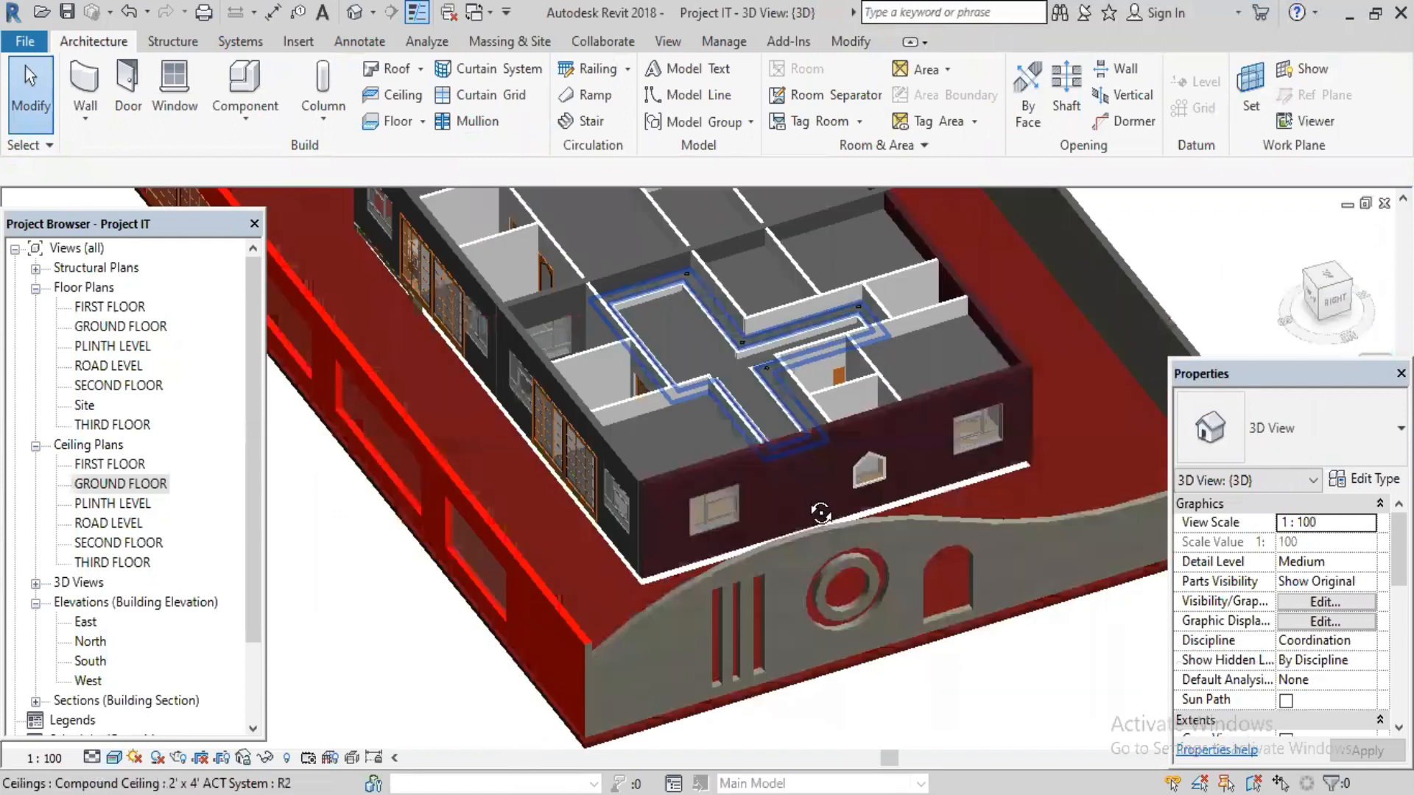
middle_click_drag(779, 409, 737, 407, "shift")
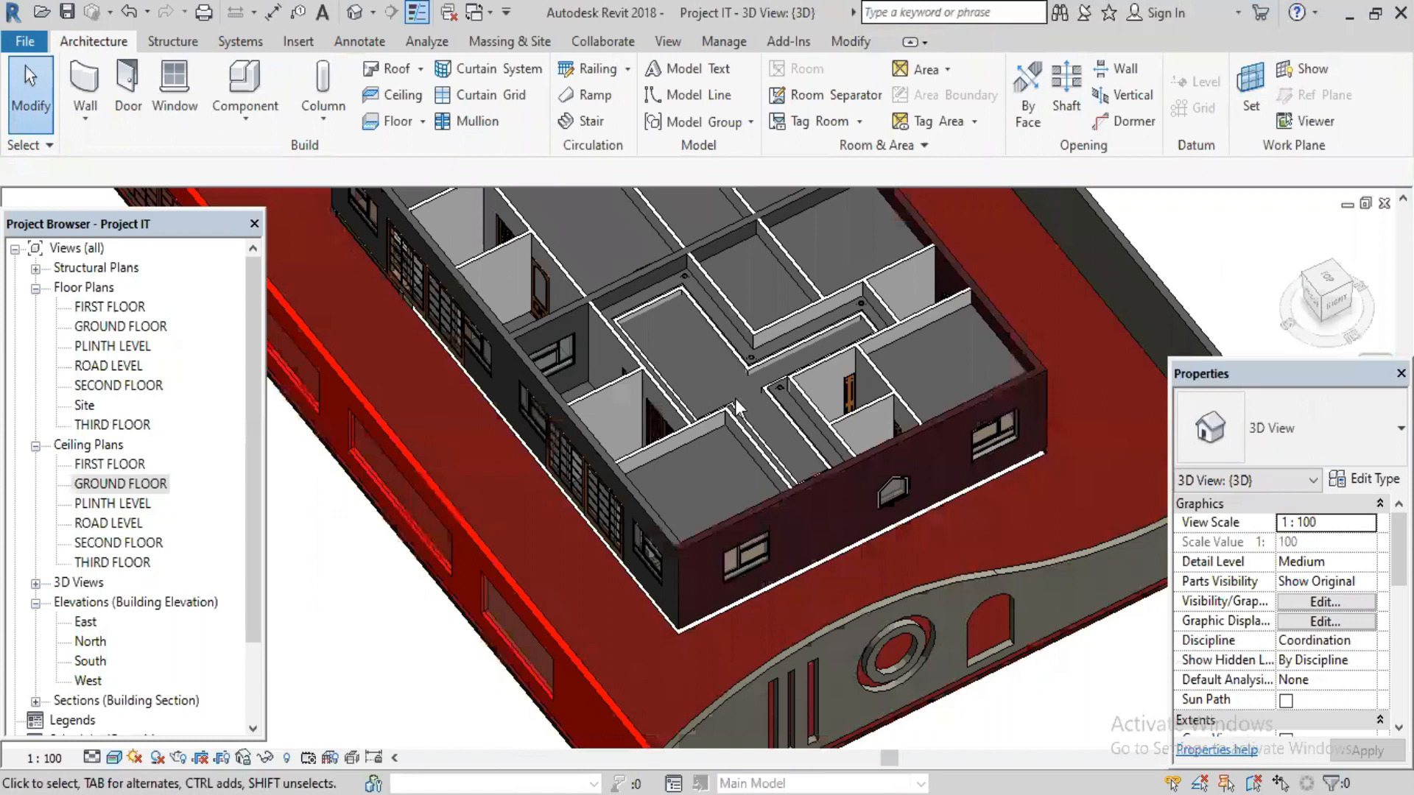
scroll(736, 406, "up", 4)
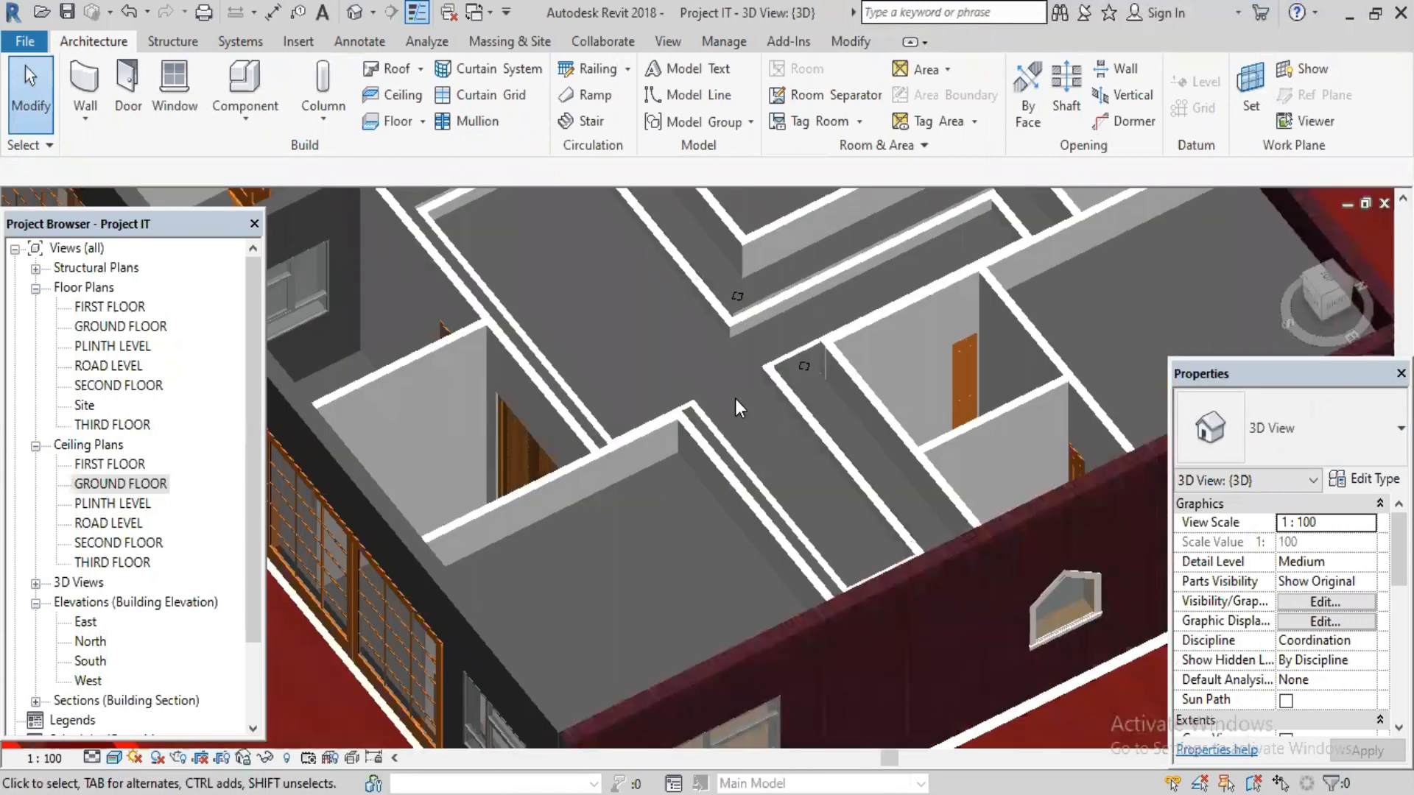
- Place three M_Ceiling Light - Linear Box : 0300x1200mm(1 Lamp) - 120V fixtures on the inner ceiling, two in the wide part and one in the narrow arm
key("c")
key("m")
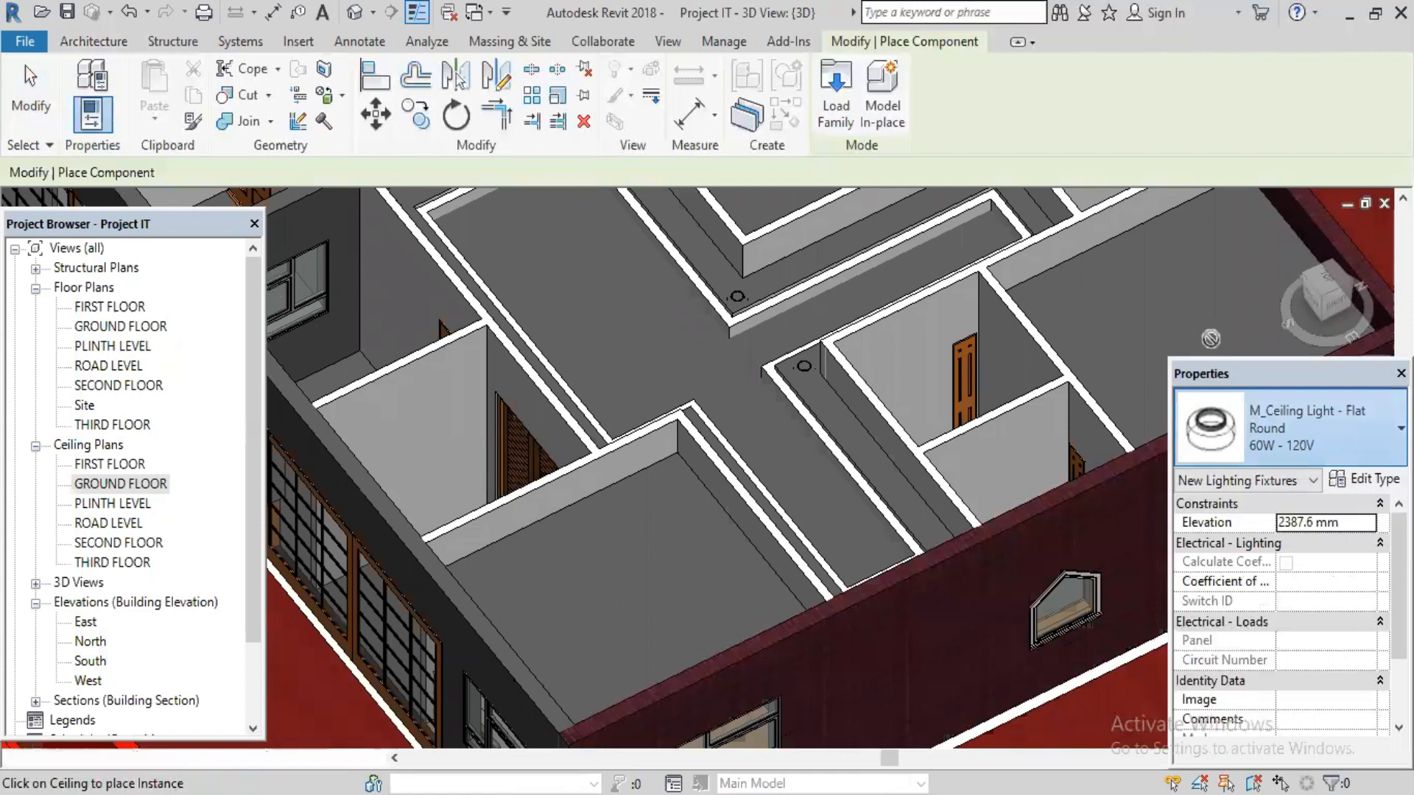
left_click(1288, 431)
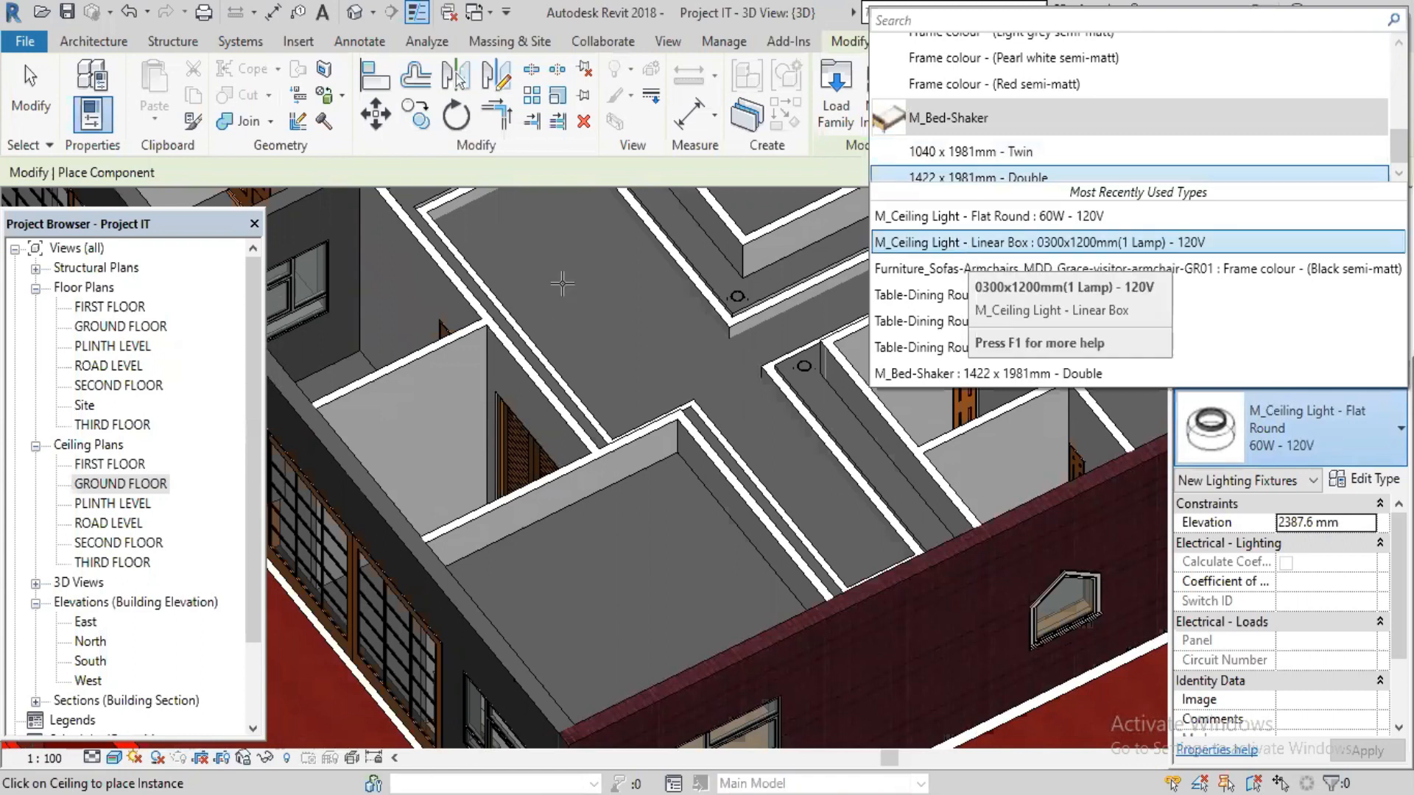
left_click(969, 245)
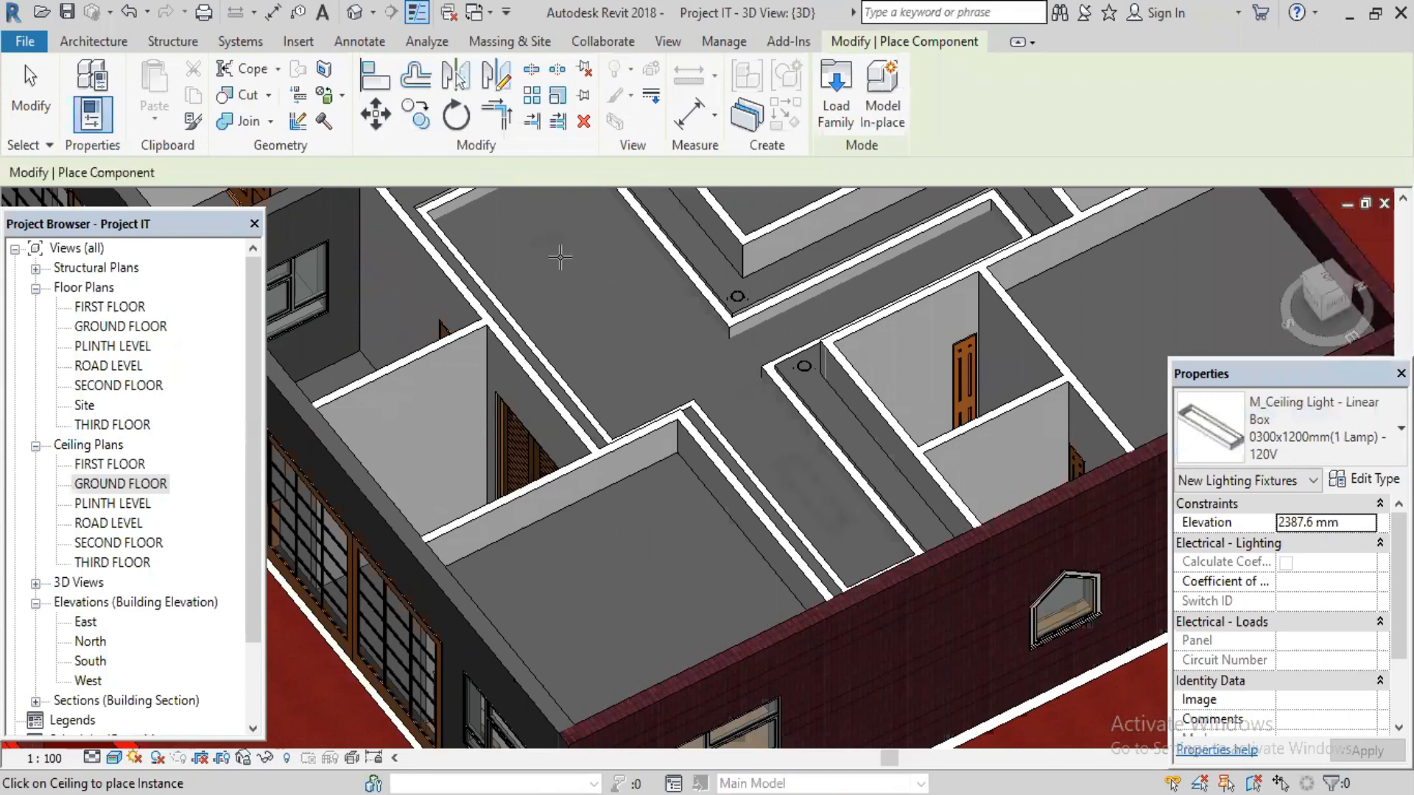
left_click(810, 490)
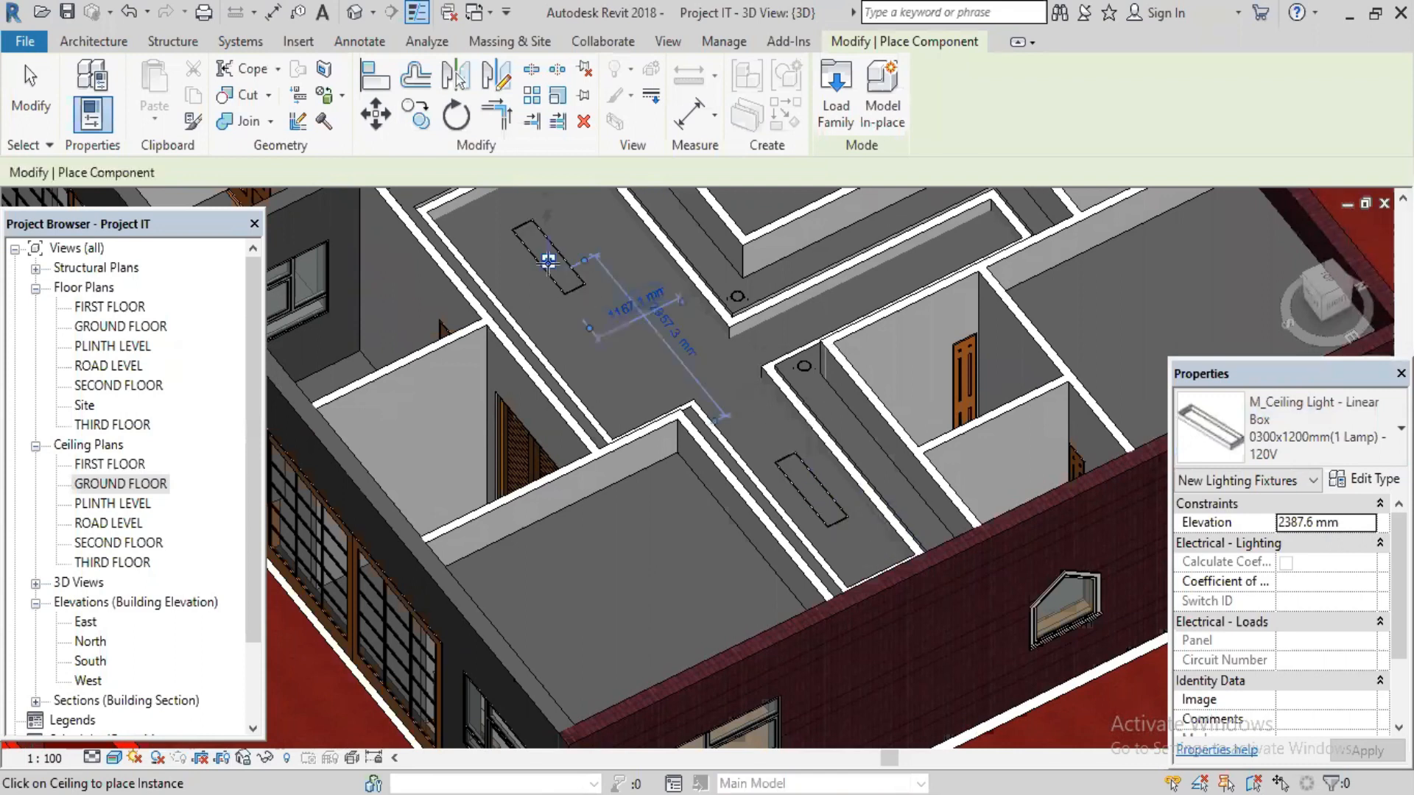
left_click(631, 355)
key("Escape")
key("Escape")
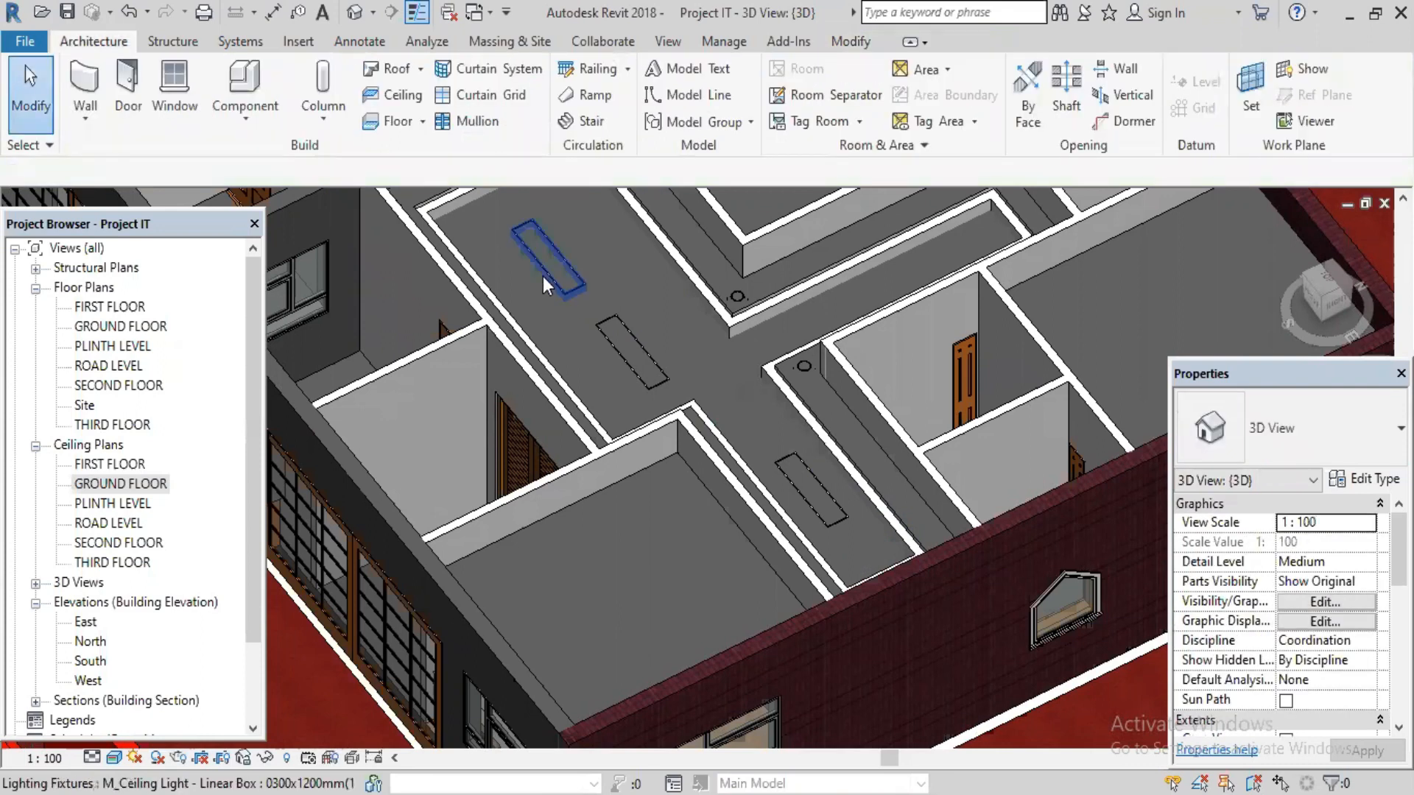
- Rotate the two linear box lights in the wide part of the ceiling by 90 degrees
left_click(543, 277)
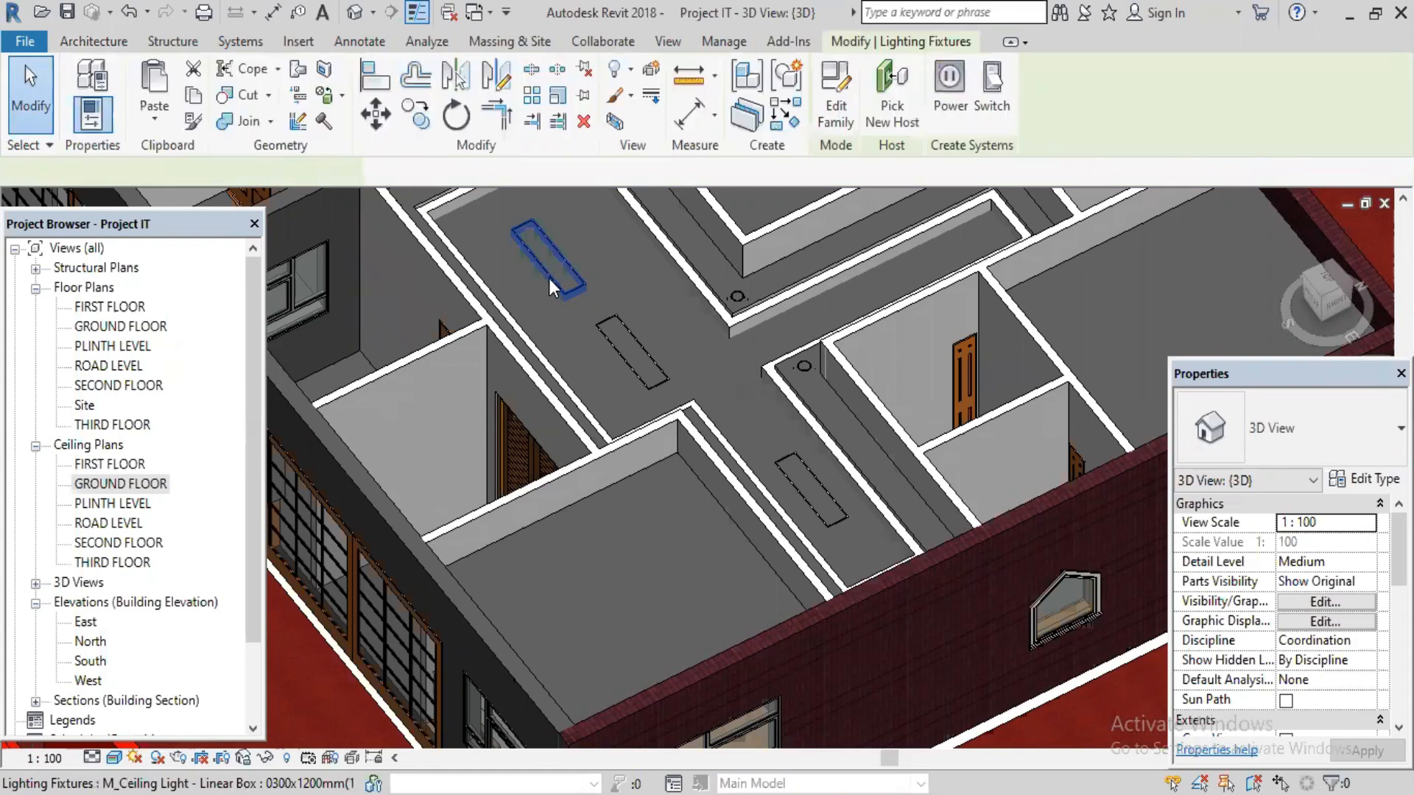
key("space")
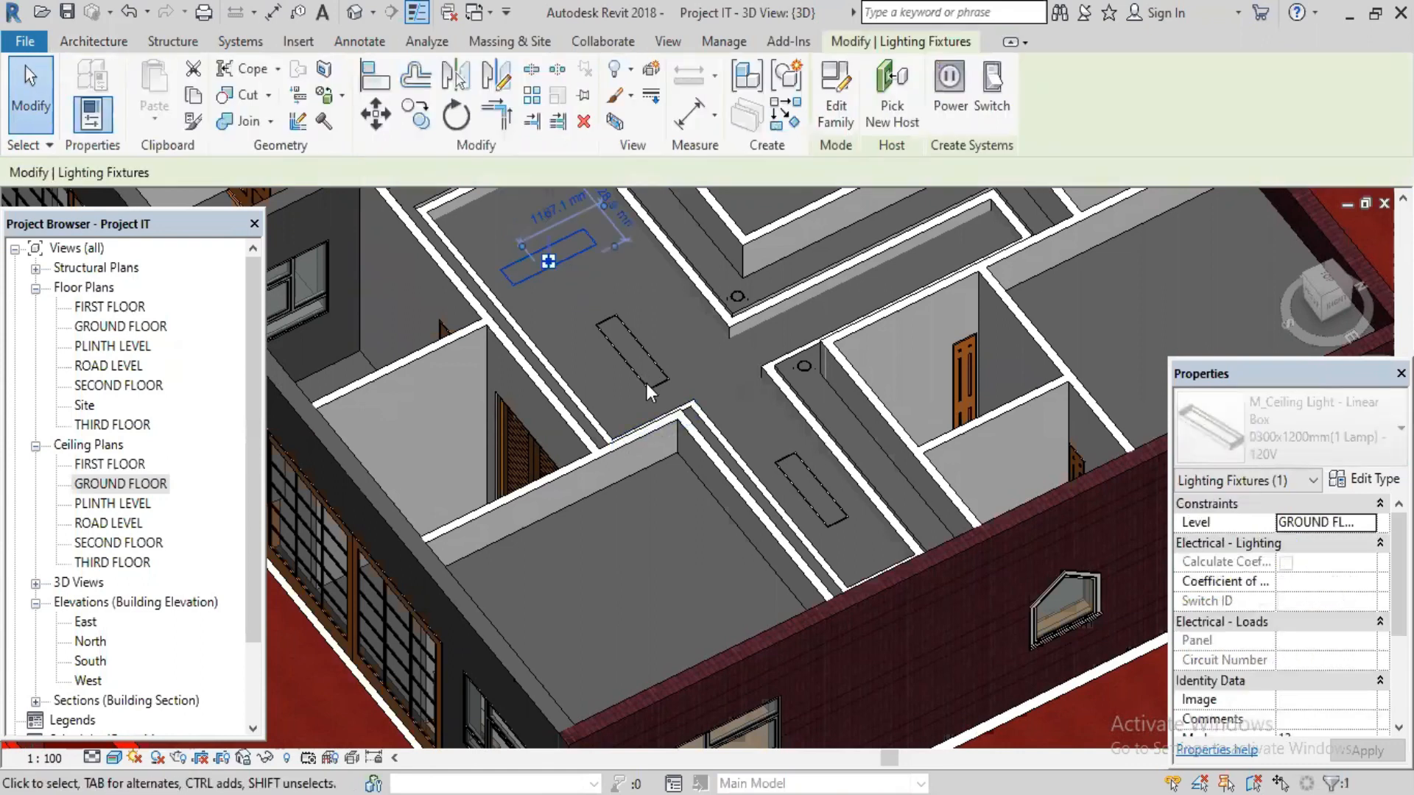
key("Escape")
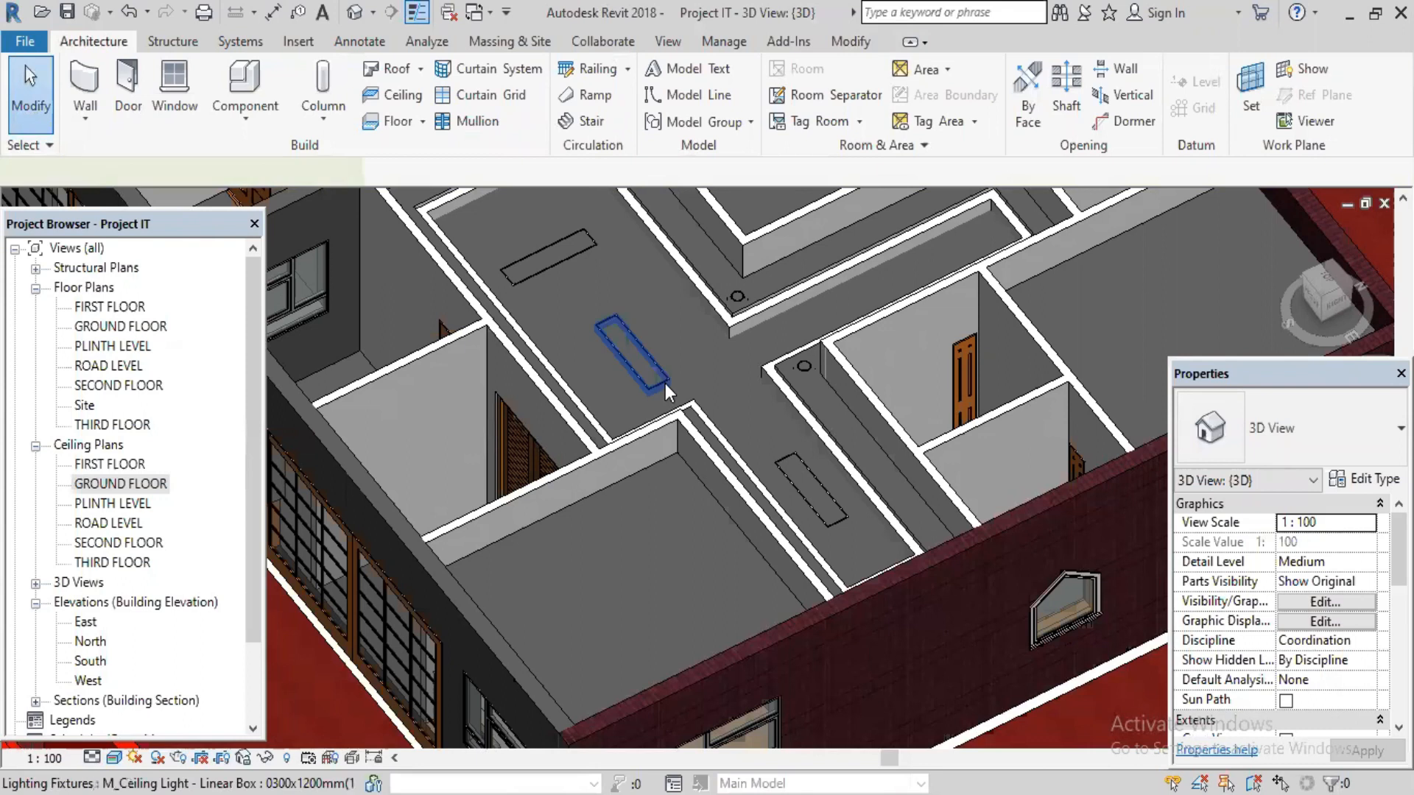
left_click(665, 383)
key("space")
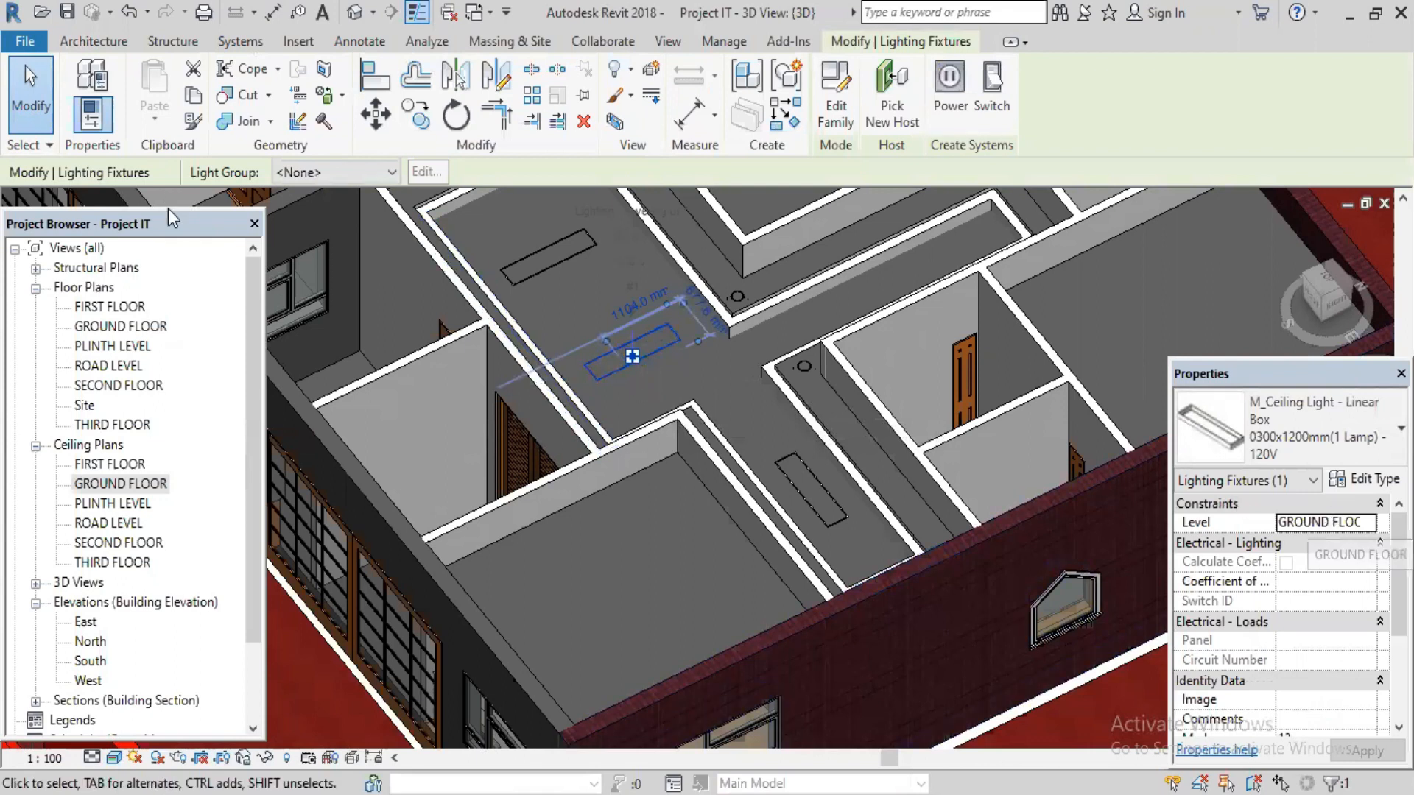
- Start loading a component family and browse to SOFTWARE SKILL (H:) > DESKTOP > Revit family download, showing its files as thumbnails
left_click(81, 42)
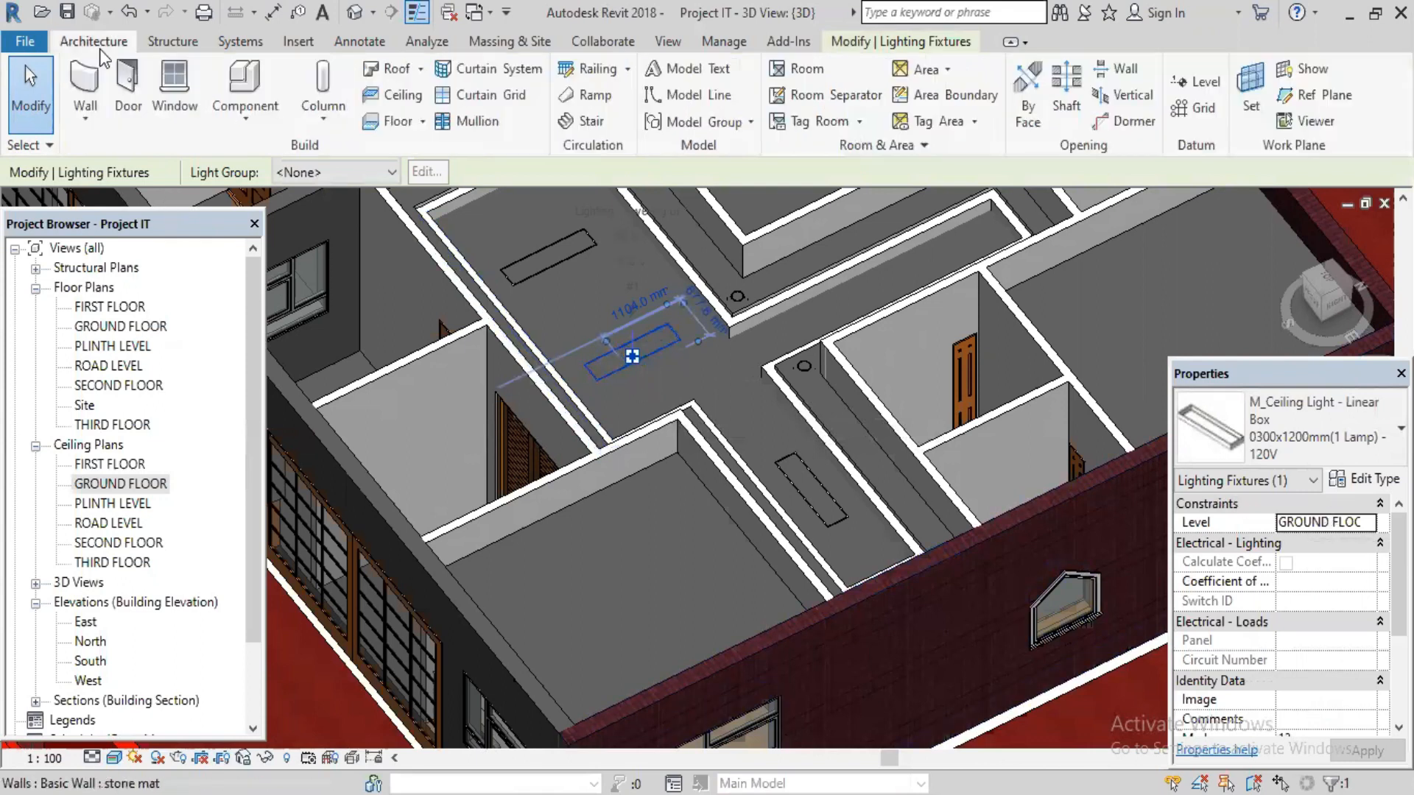
left_click(249, 86)
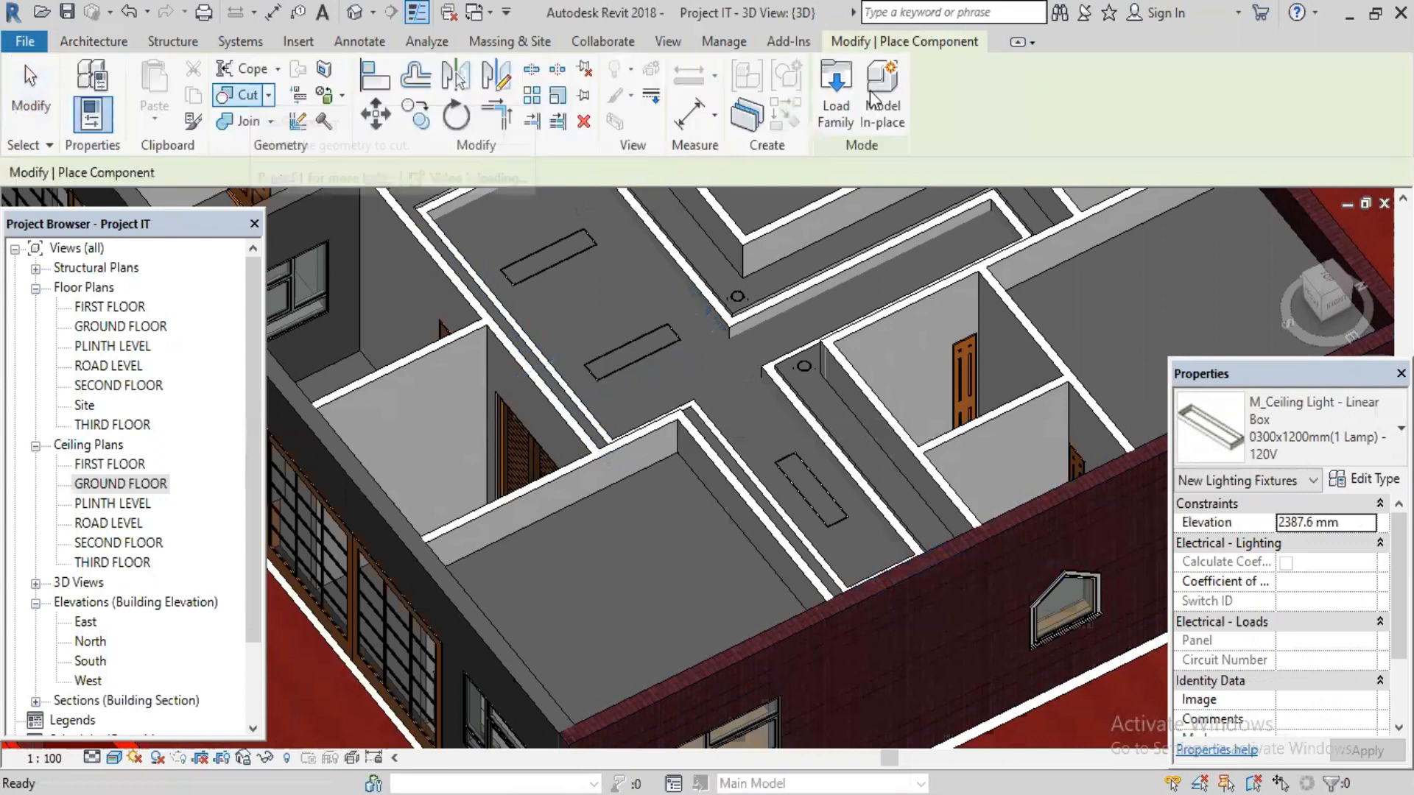
left_click(836, 96)
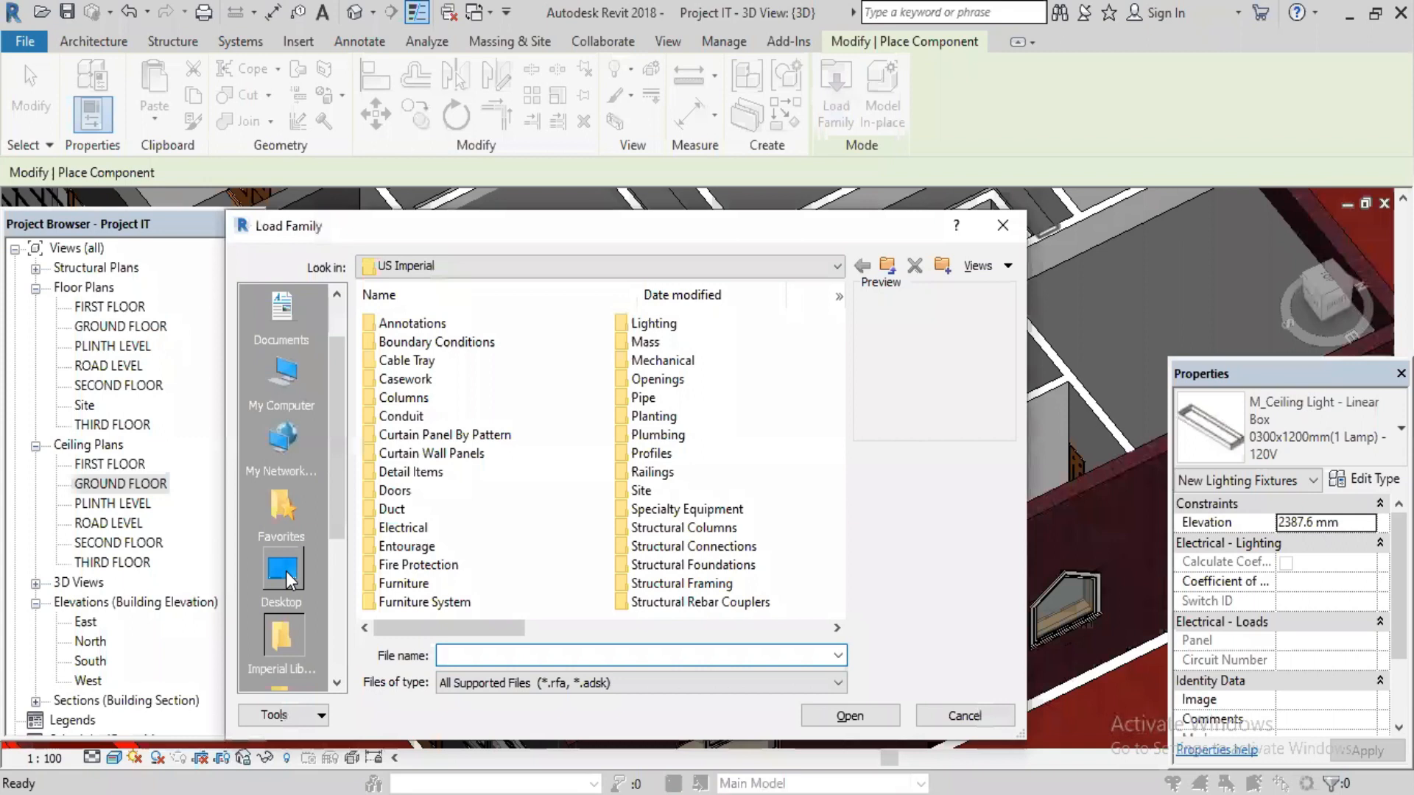
left_click(284, 572)
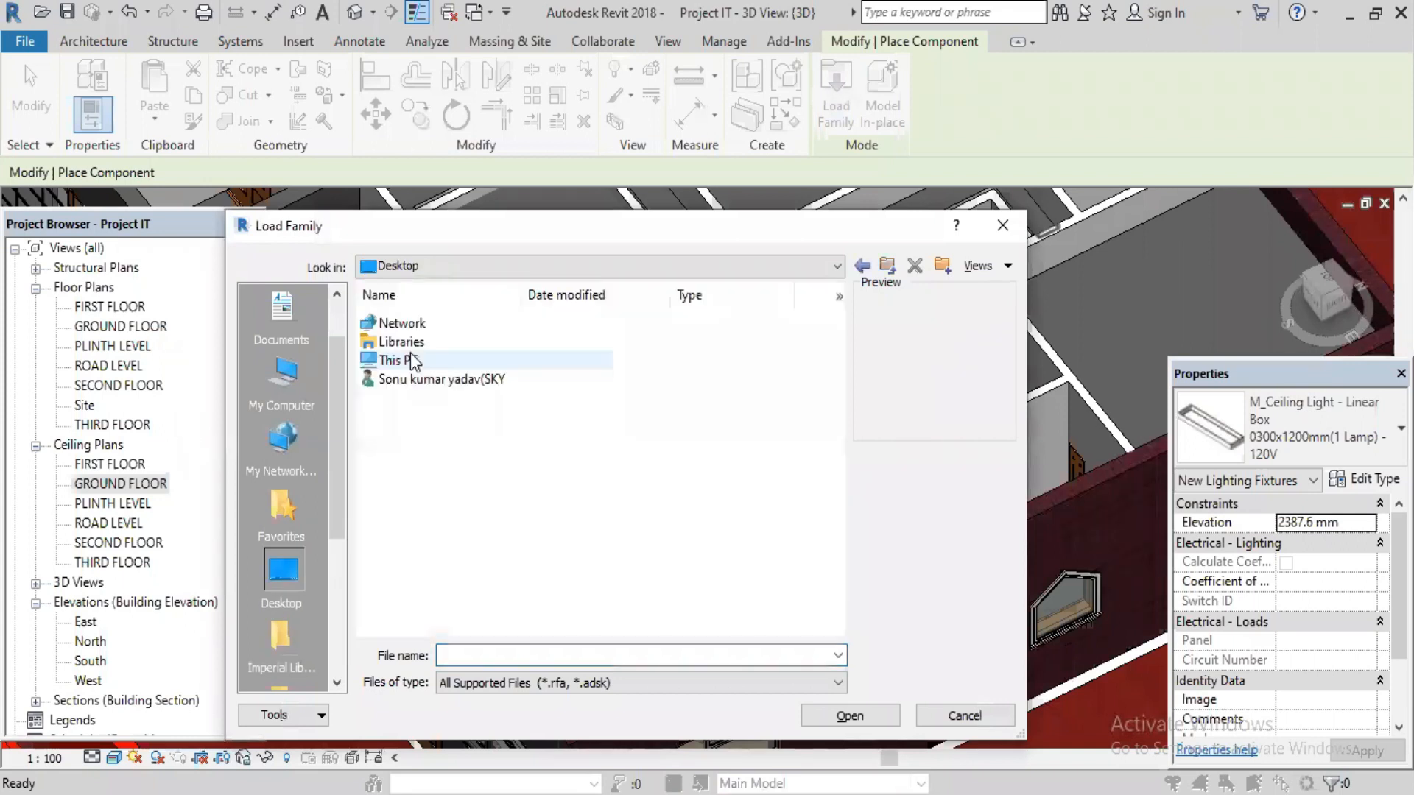
double_click(411, 361)
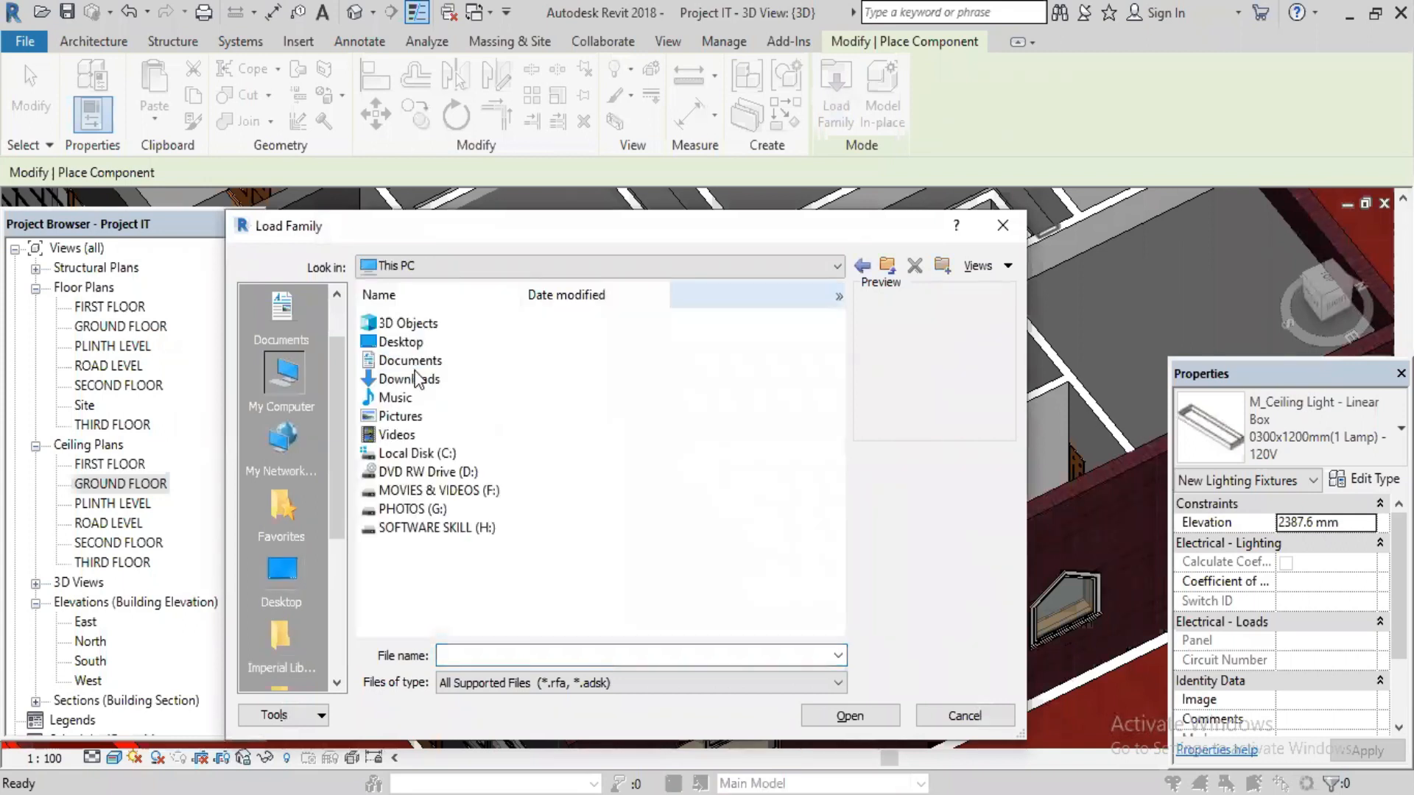
double_click(423, 534)
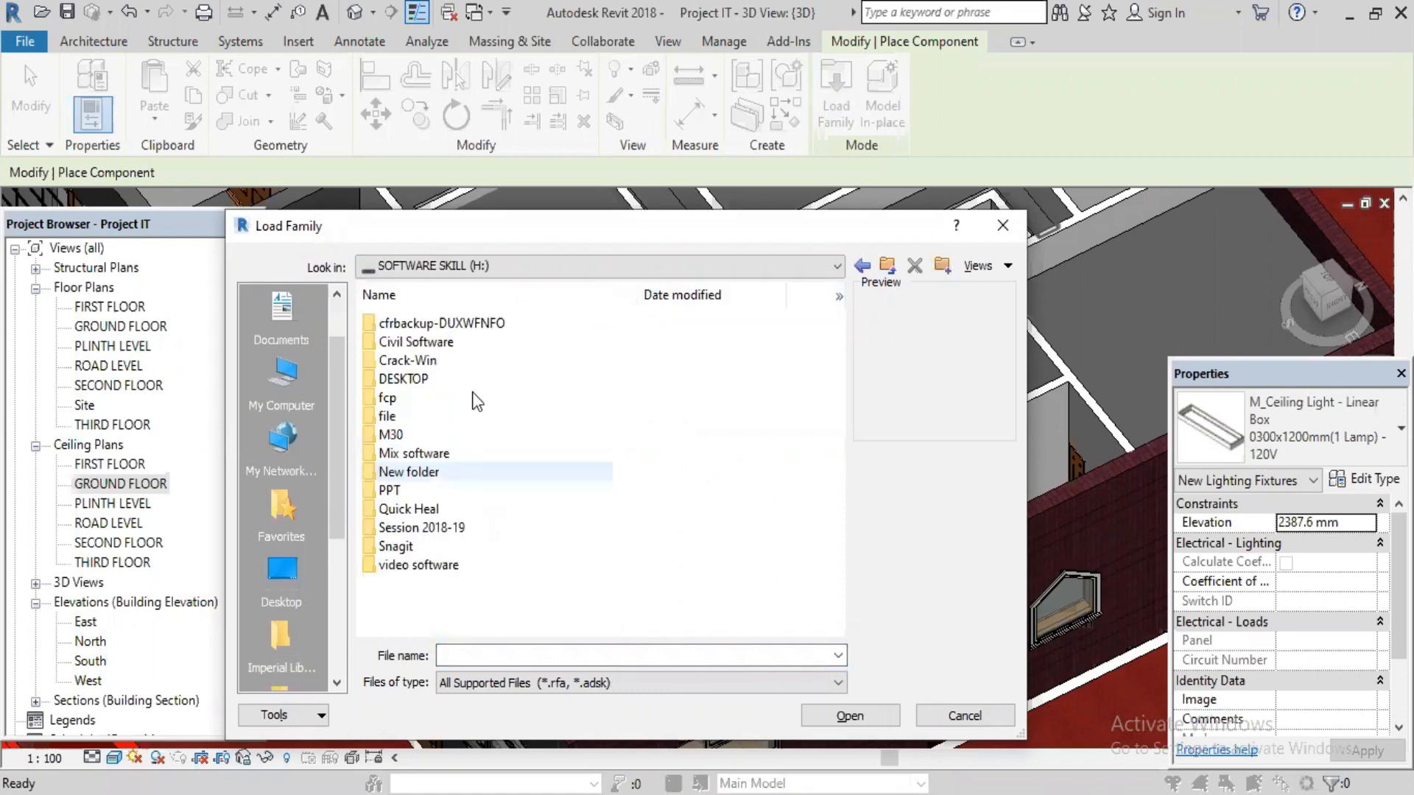
double_click(406, 379)
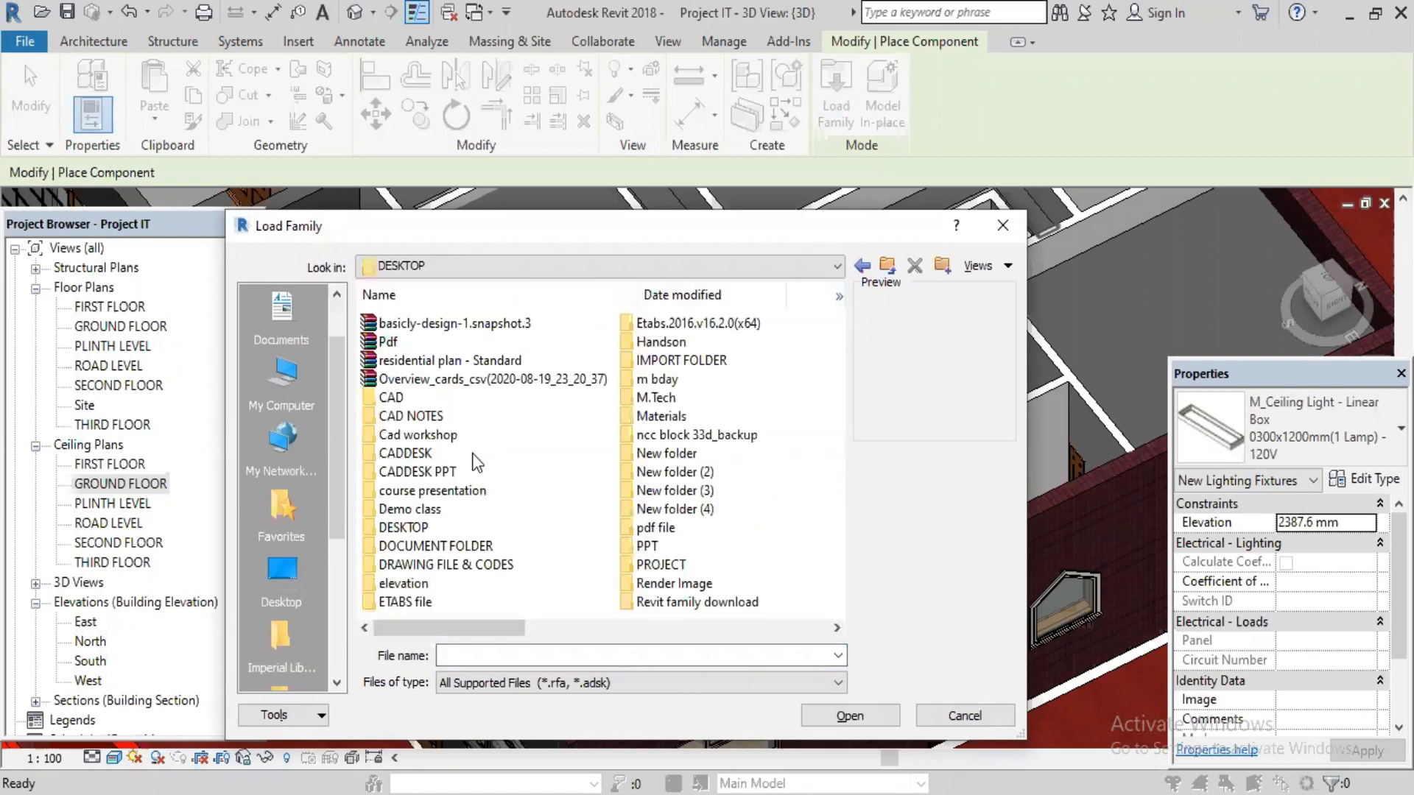
double_click(685, 604)
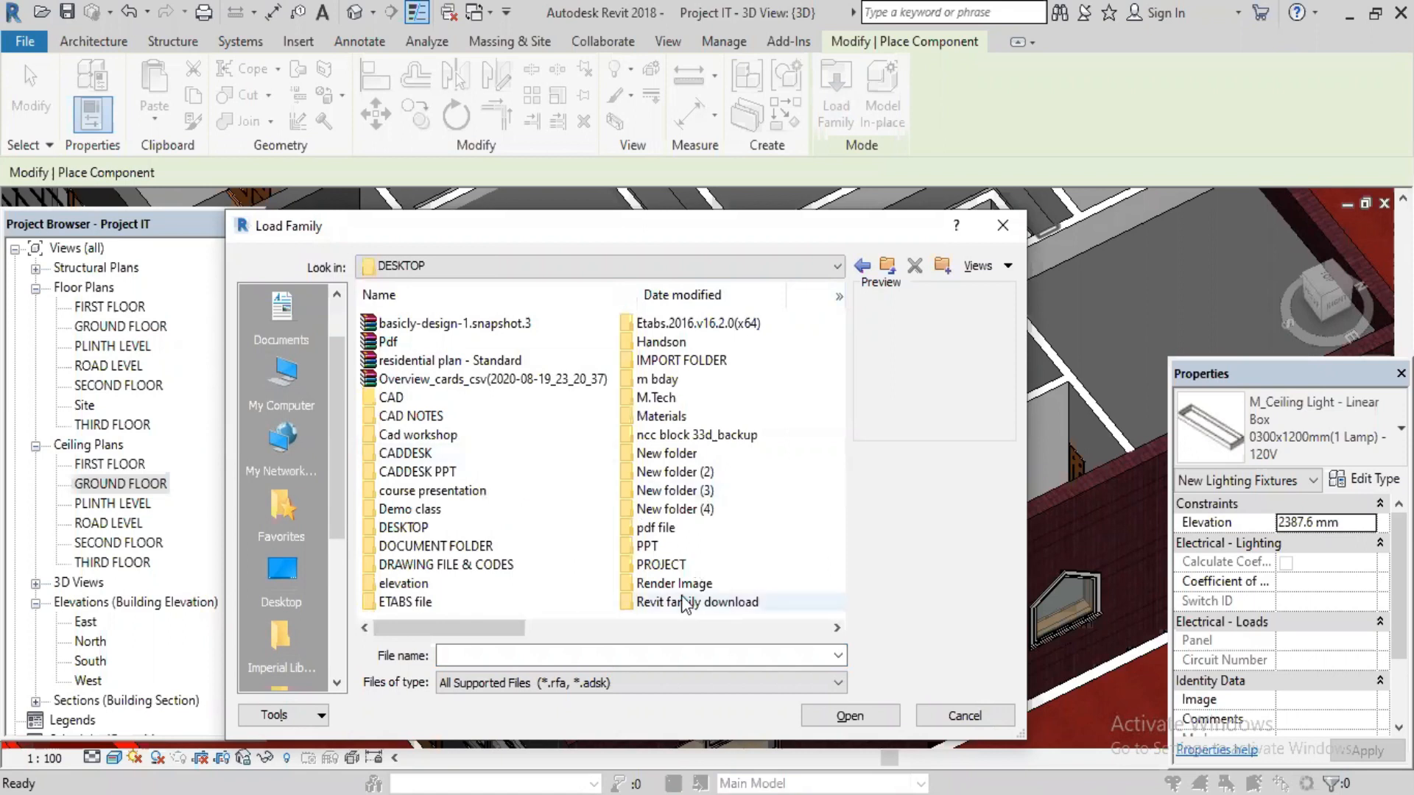
left_click(986, 271)
left_click(1013, 337)
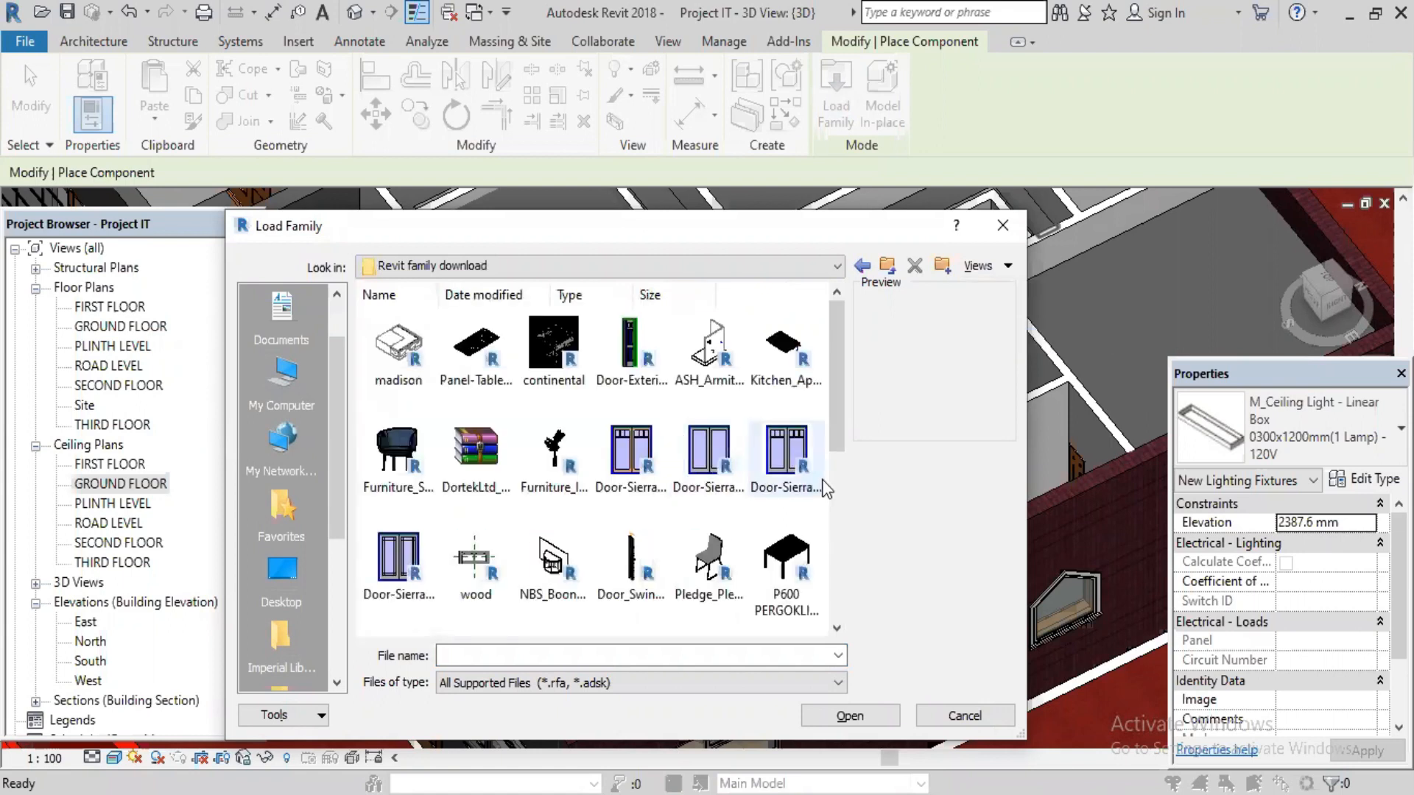
- Load the Ceiling Fan (2) and Ceiling Lamp families from the Revit family download folder
left_click_drag(832, 374, 838, 510)
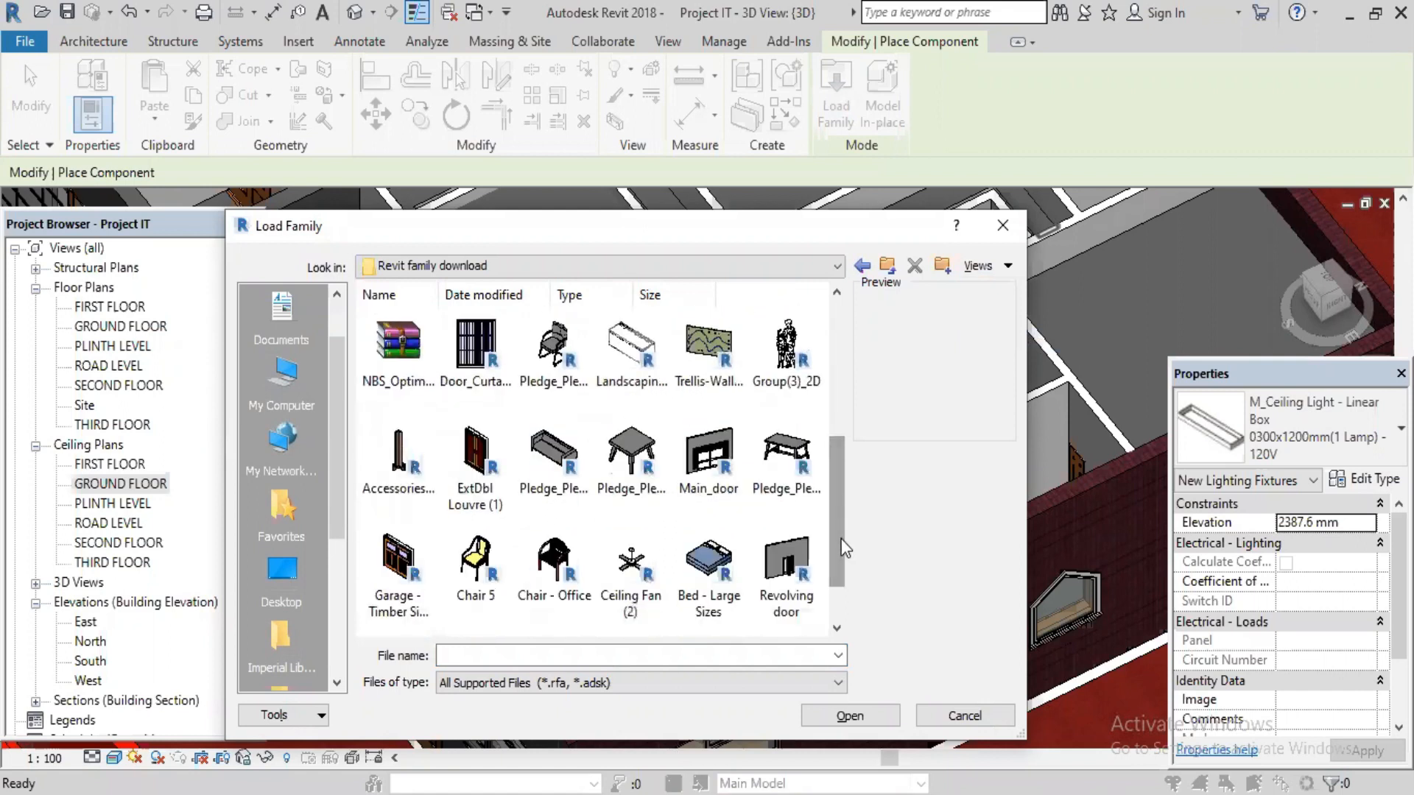
scroll(628, 502, "down", 1)
left_click(627, 501)
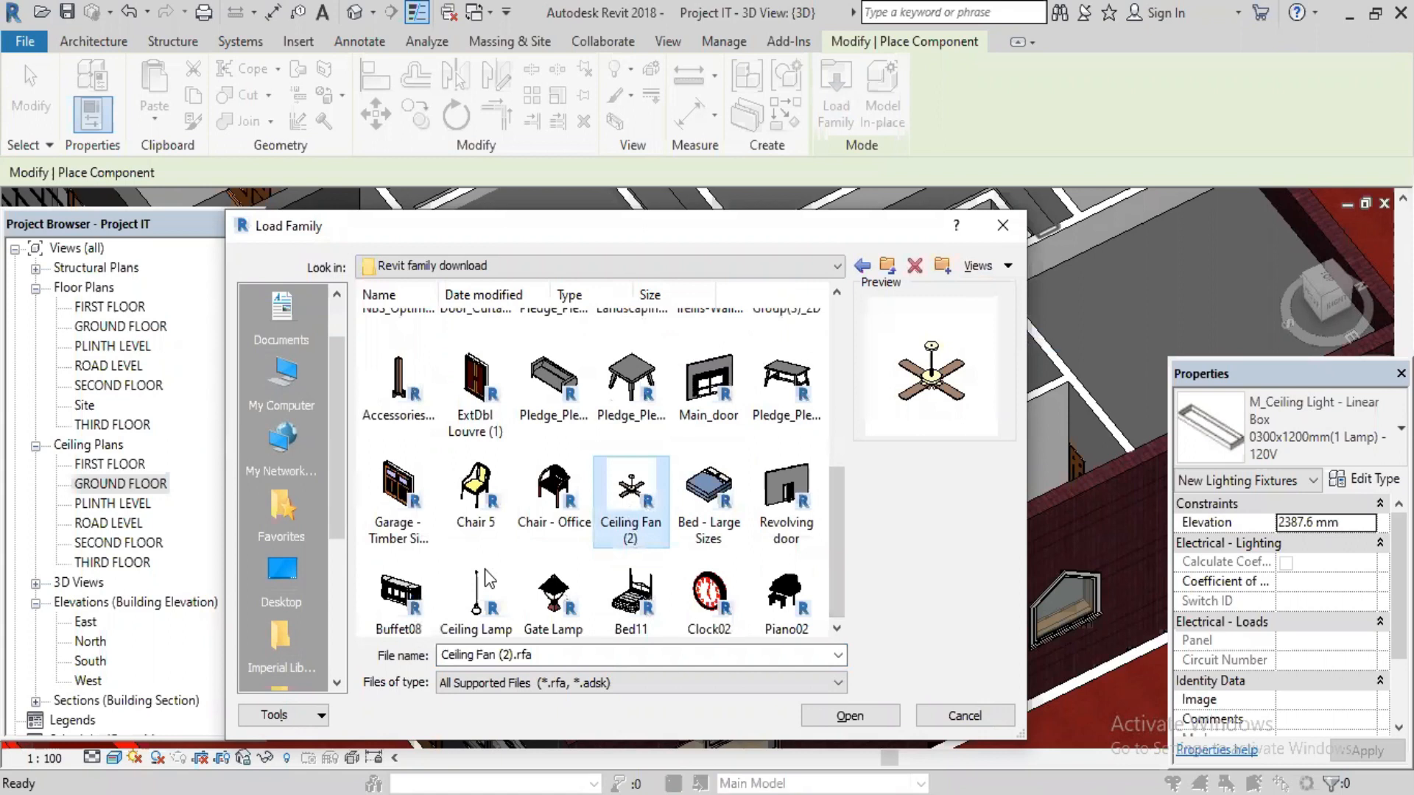
left_click(869, 718)
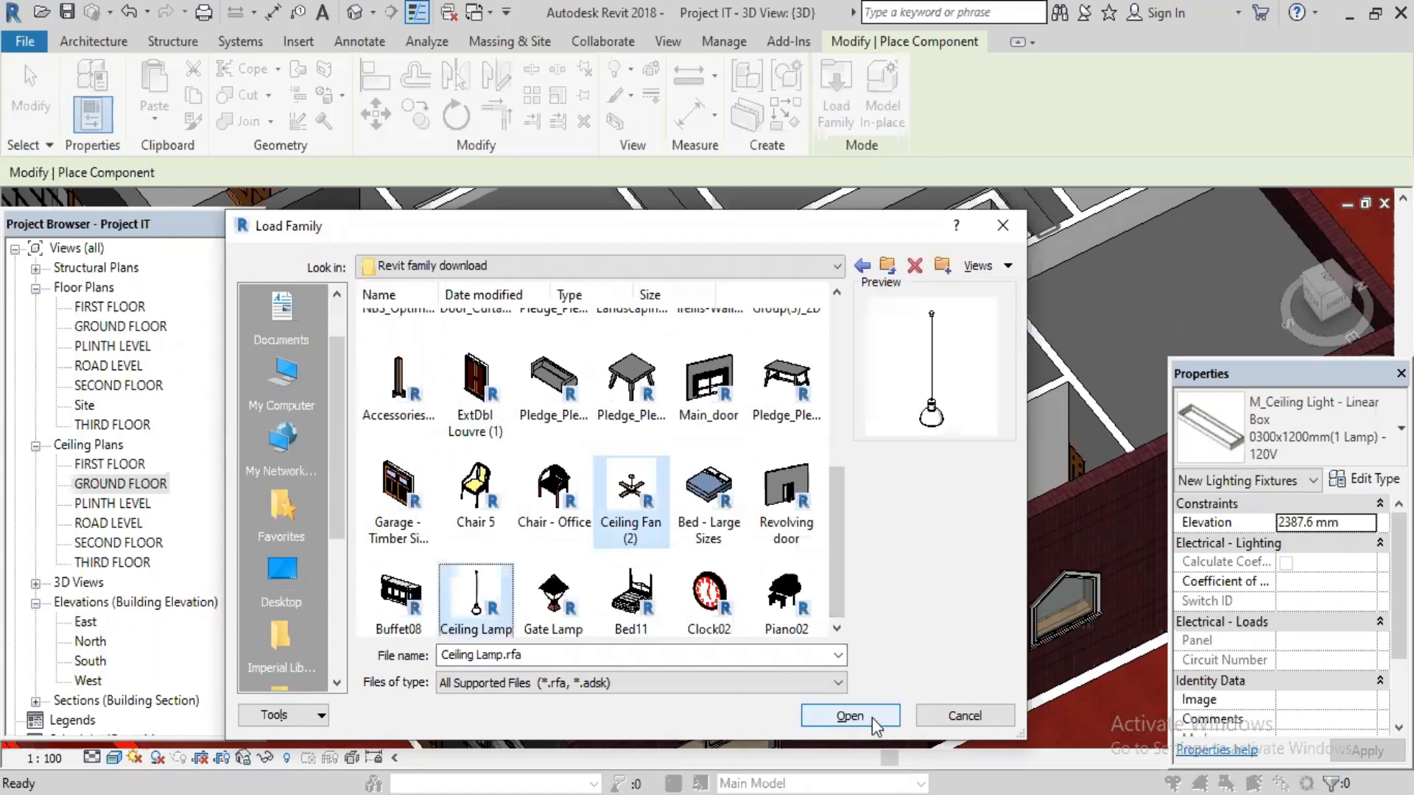
left_click(871, 718)
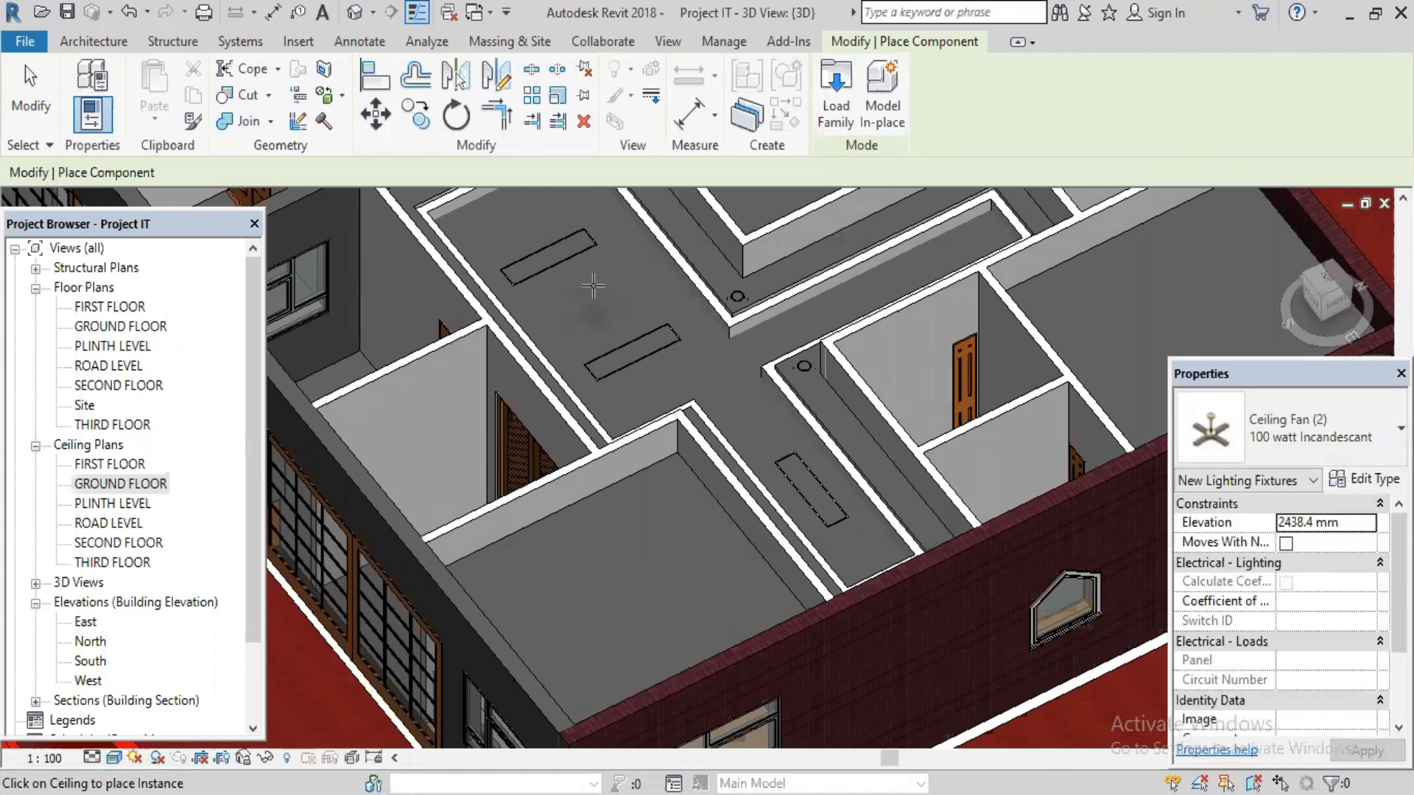
- Place two Ceiling Fan (2) 100 watt components on the ceiling between the linear box lights
left_click(716, 357)
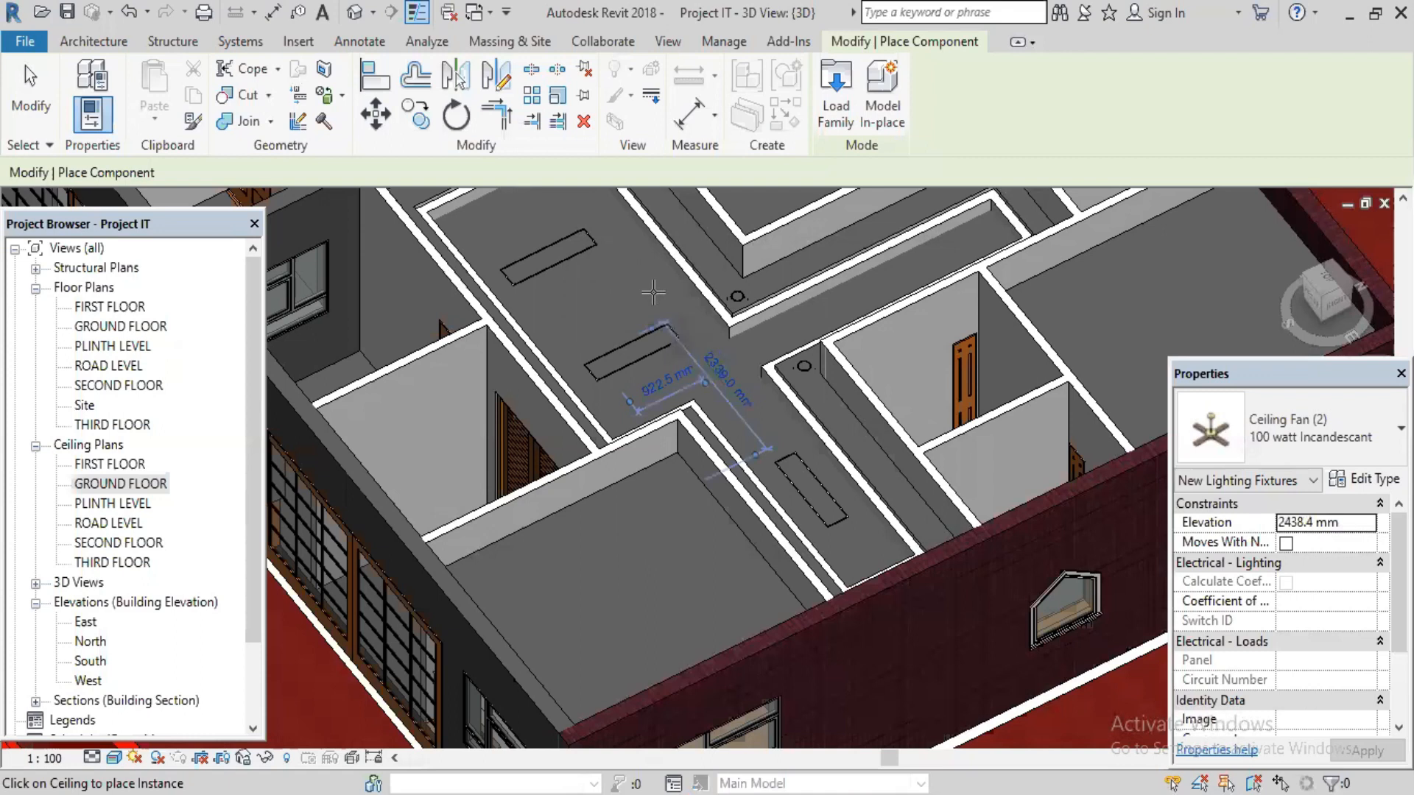
left_click(761, 371)
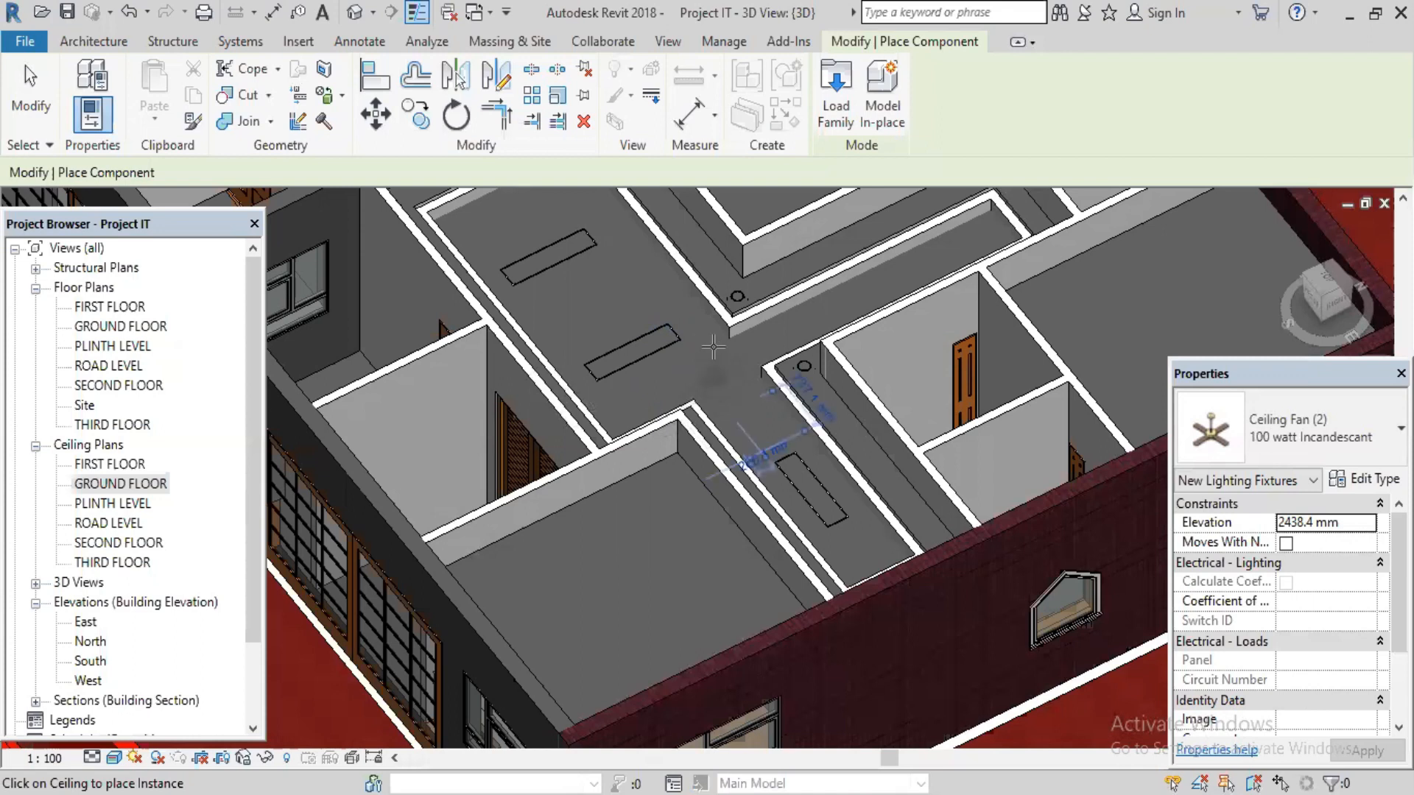
- Open the GROUND FLOOR ceiling plan and choose Ceiling Lamp : 270 x 300 as the component type to place
double_click(111, 486)
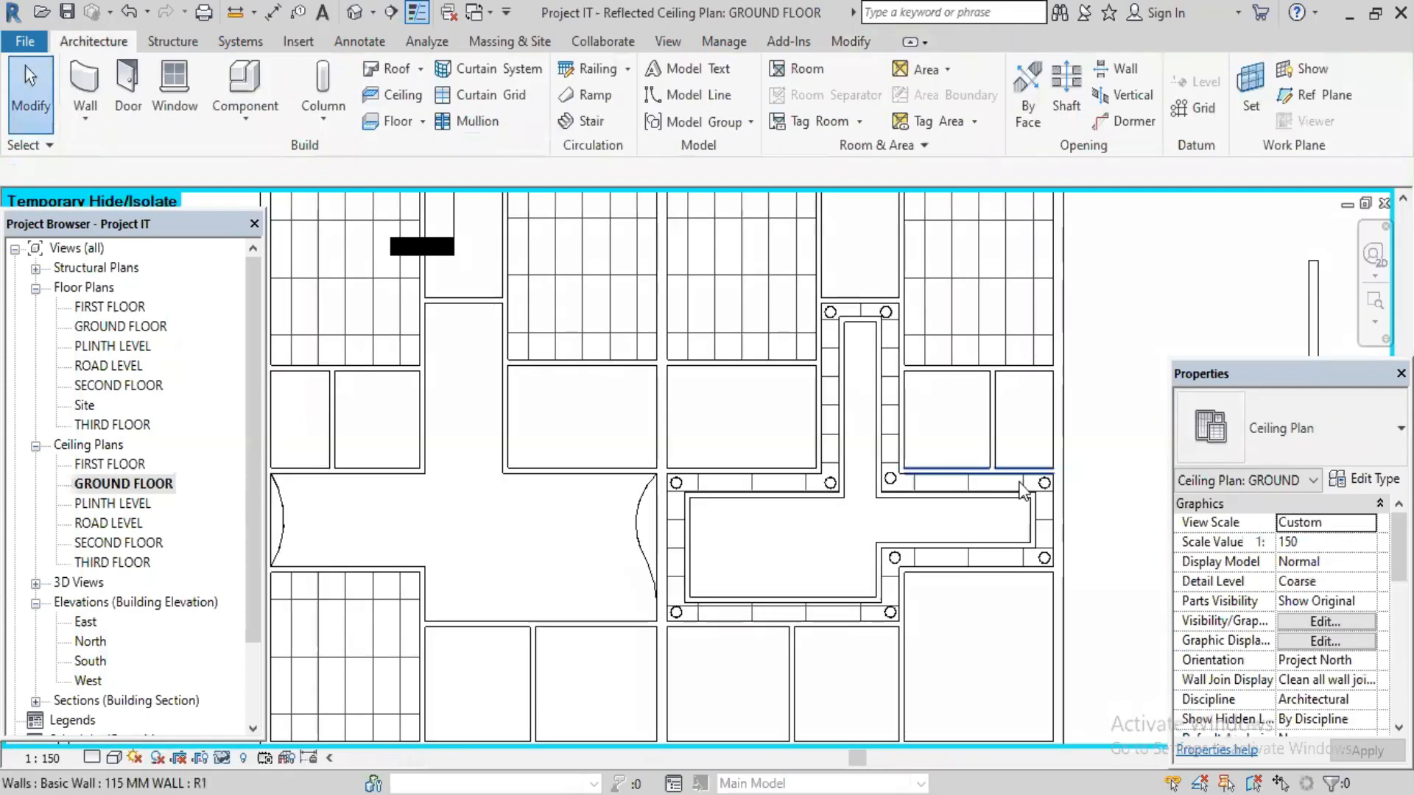
left_click(232, 75)
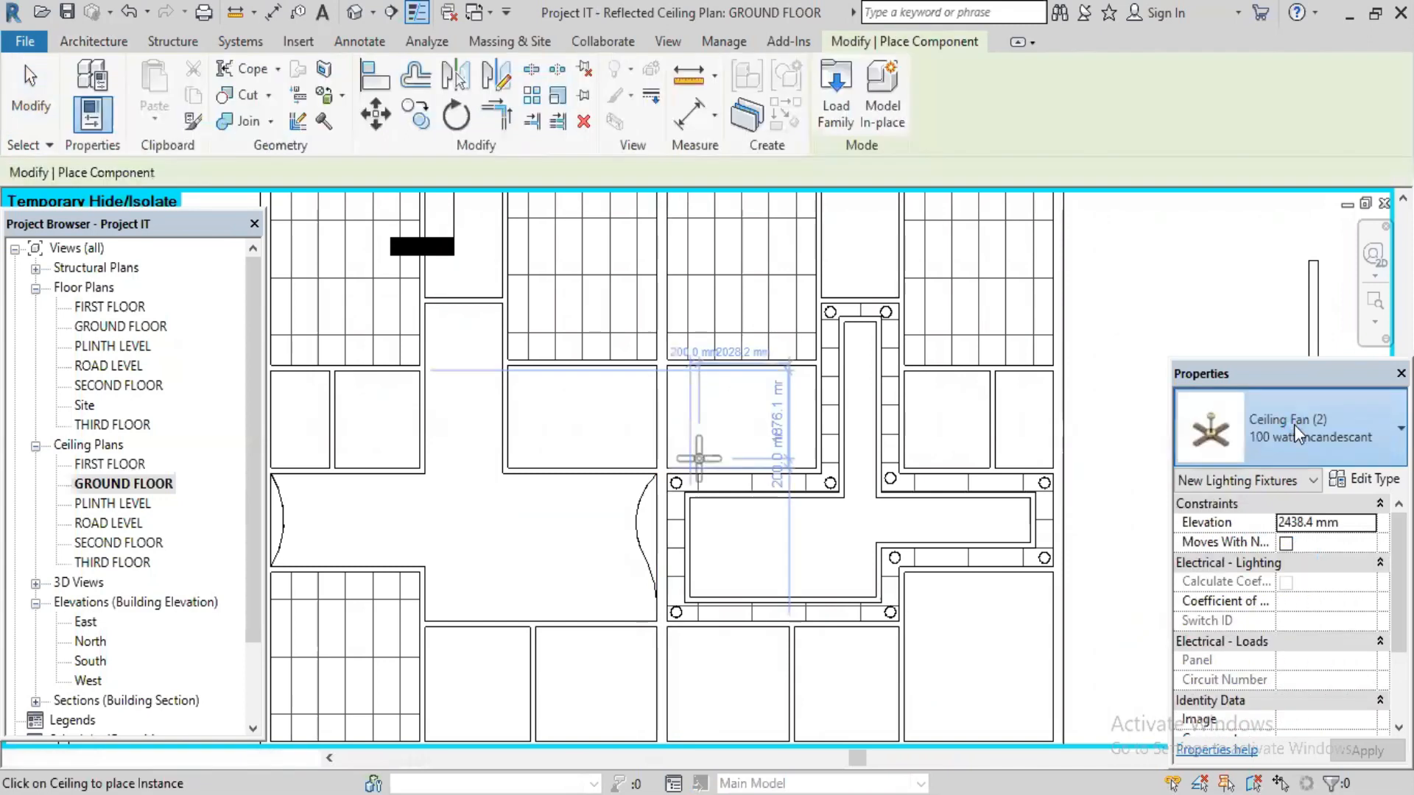
left_click(1293, 427)
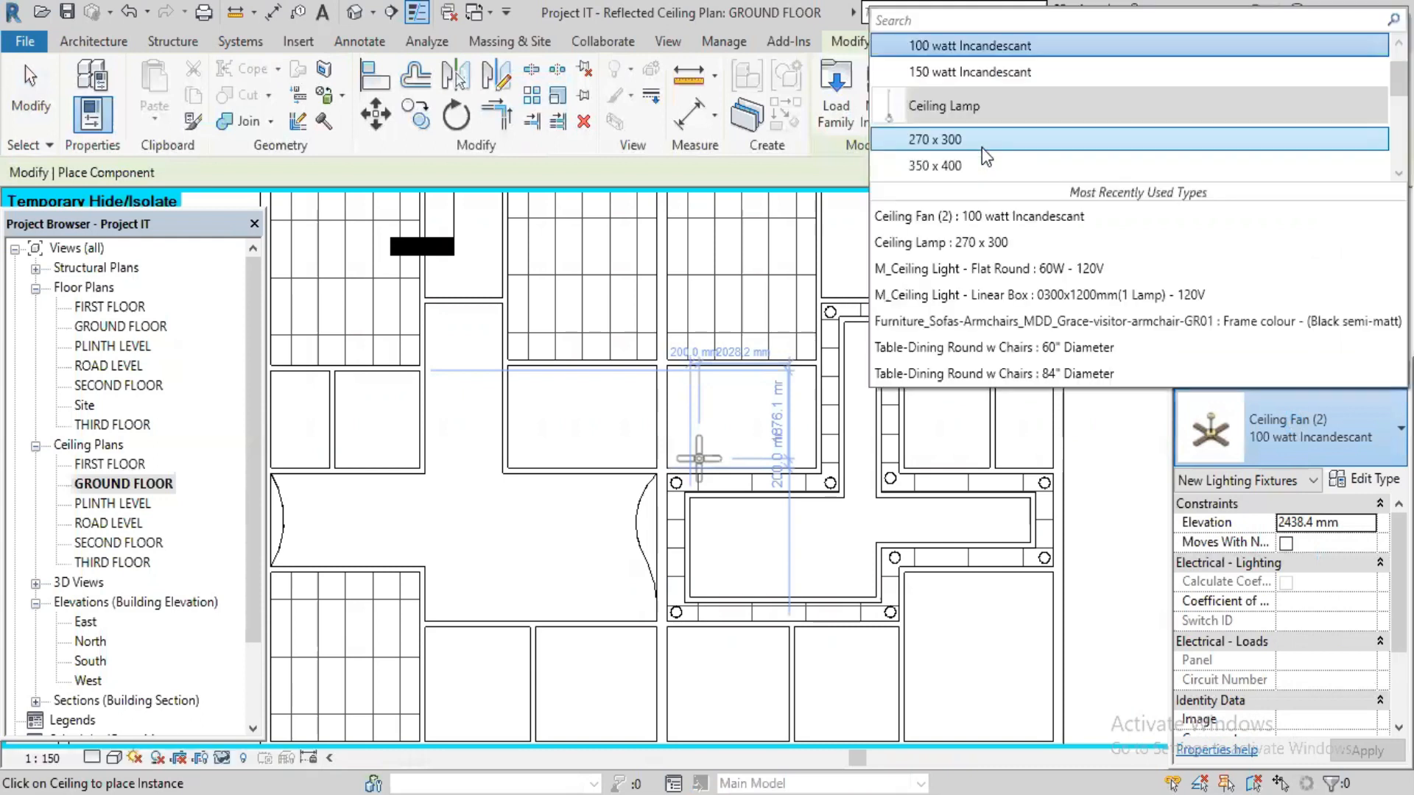
scroll(963, 144, "up", 1)
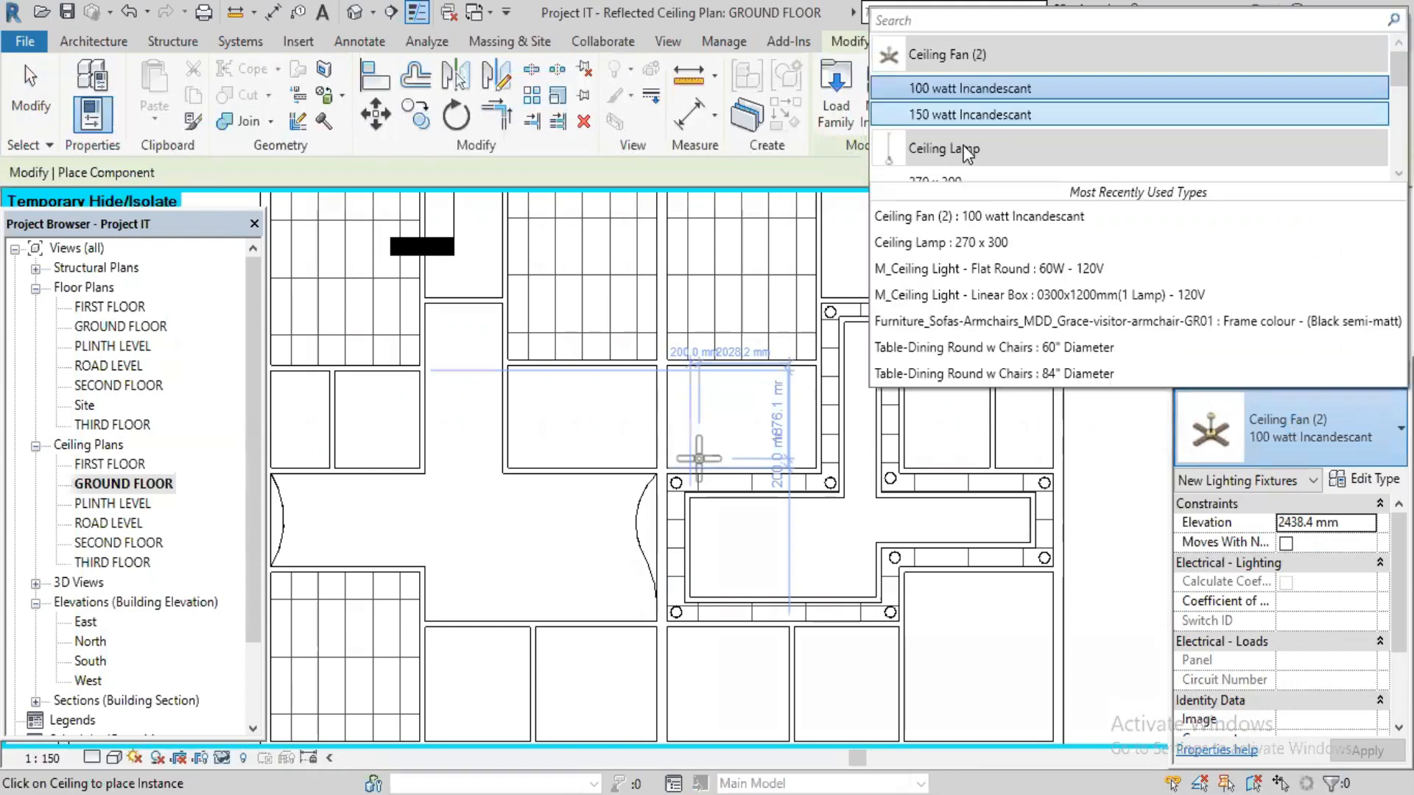
scroll(965, 151, "down", 1)
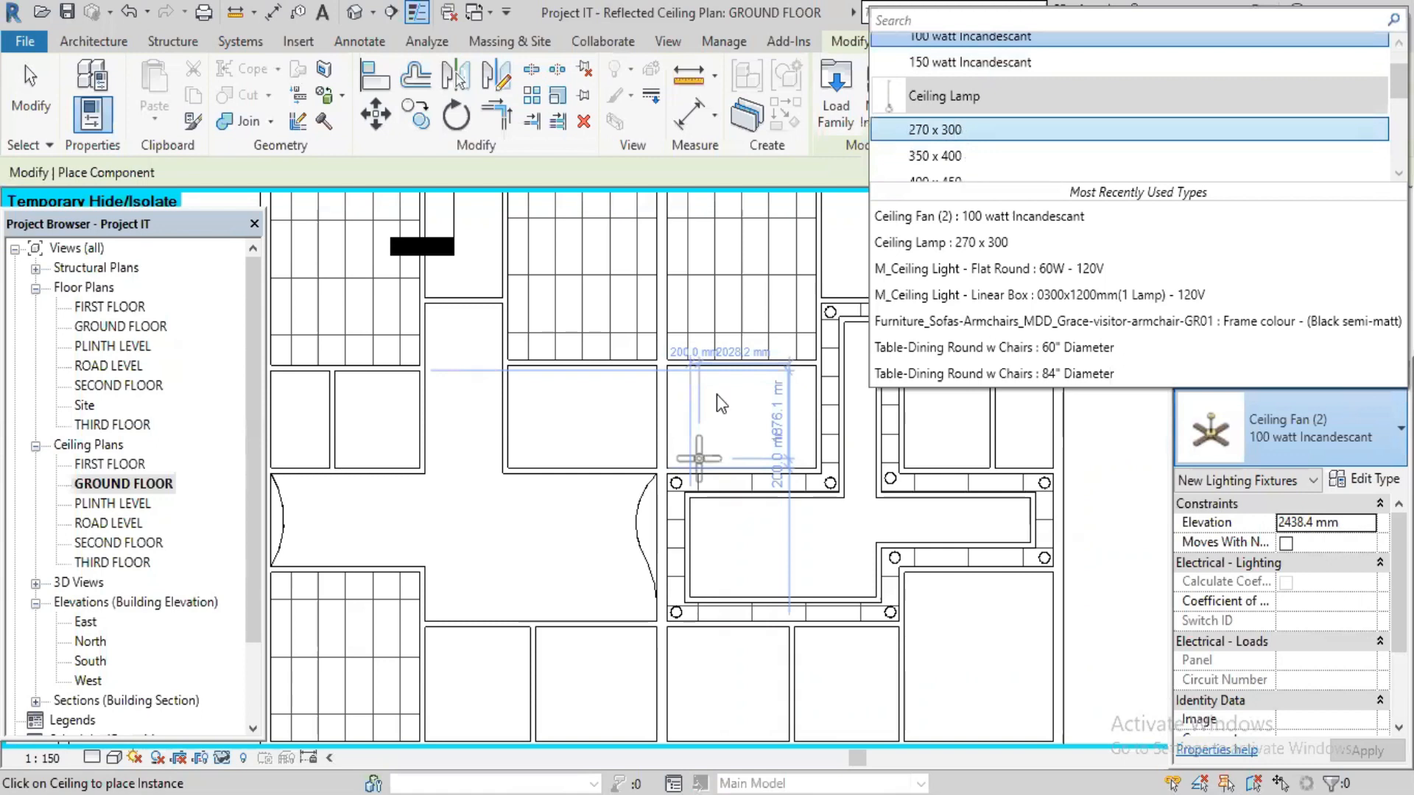
- Place four Ceiling Lamp 270 x 300 components on the ceiling border: west side of the narrow arm, and north, west and south sides of the main area
left_click(830, 394)
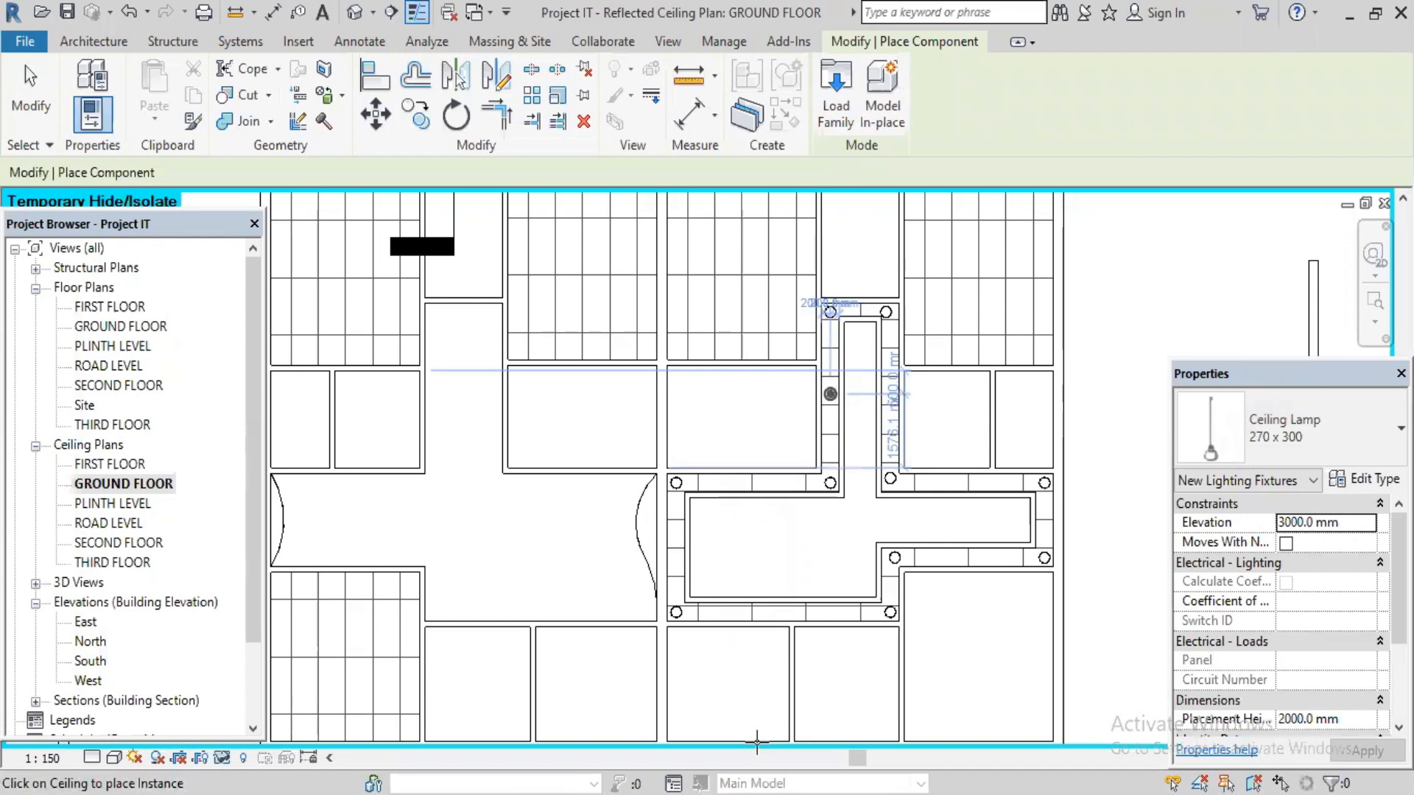
left_click(766, 478)
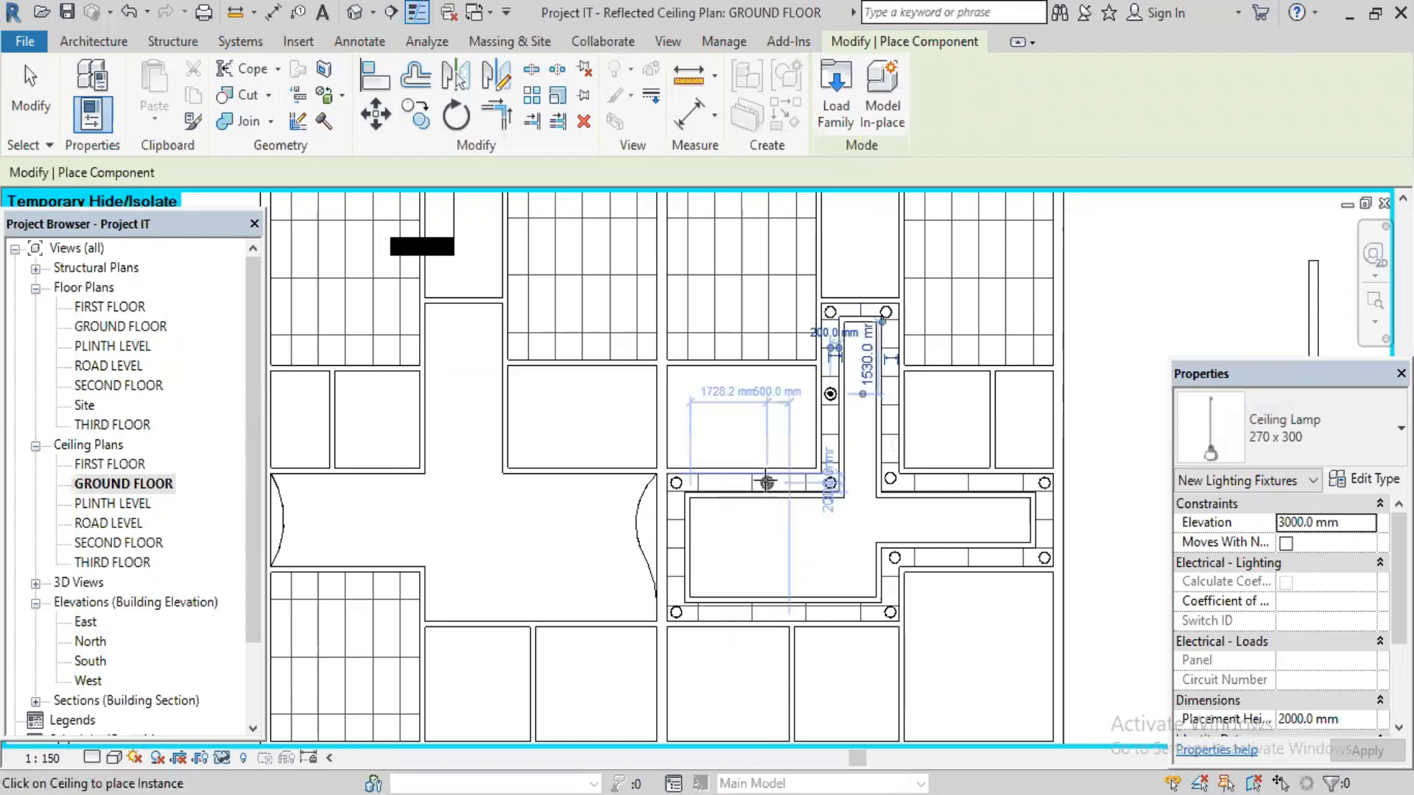
left_click(673, 551)
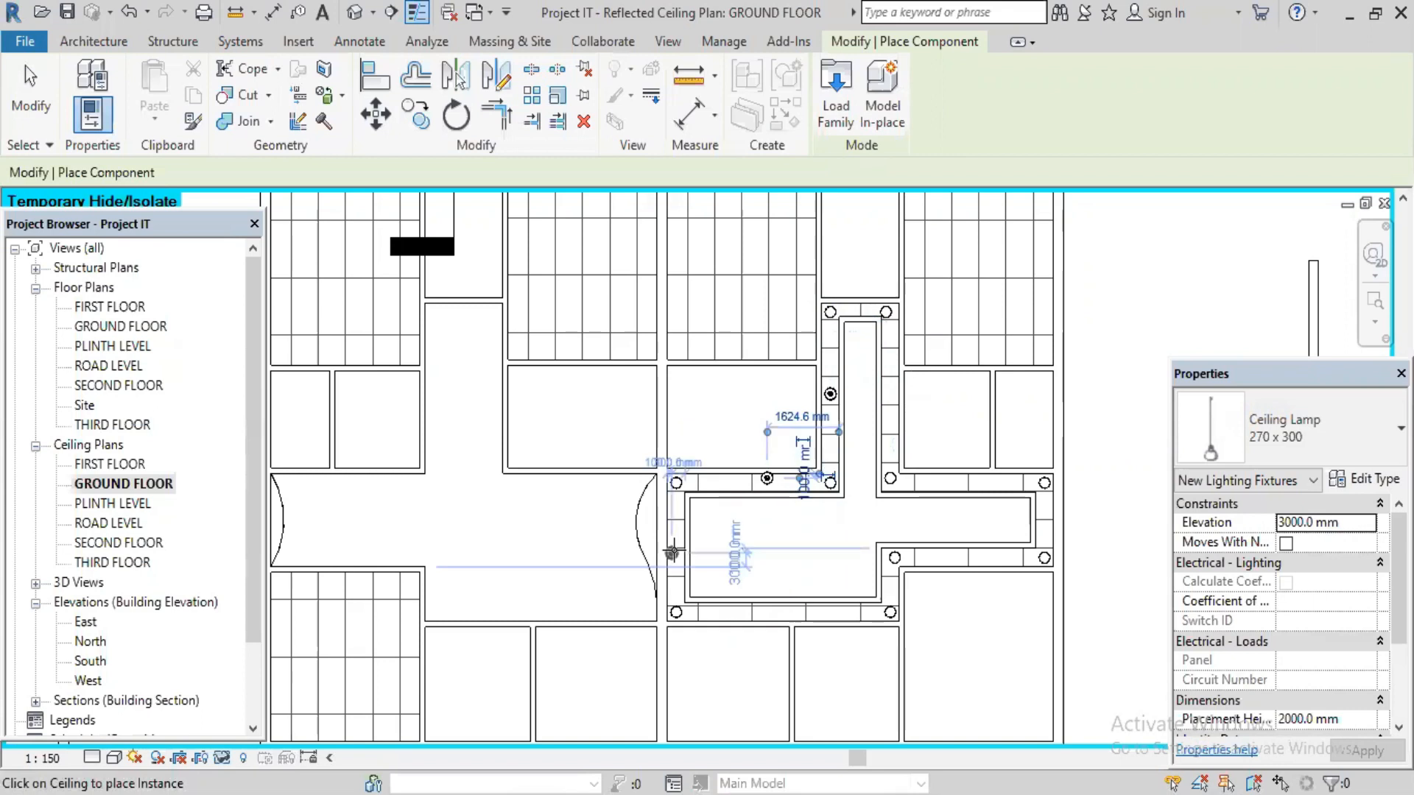
left_click(673, 551)
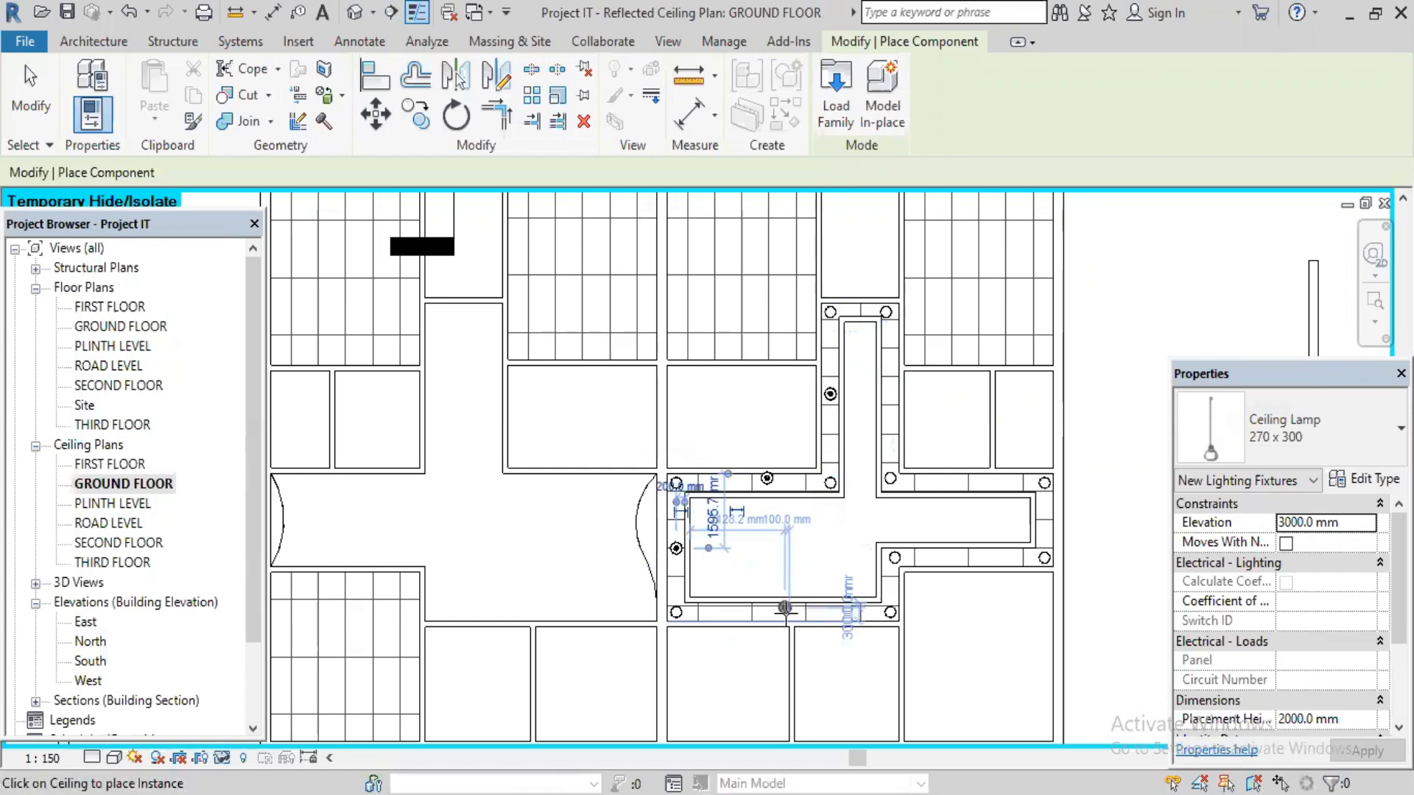
scroll(785, 608, "up", 2)
scroll(780, 605, "up", 2)
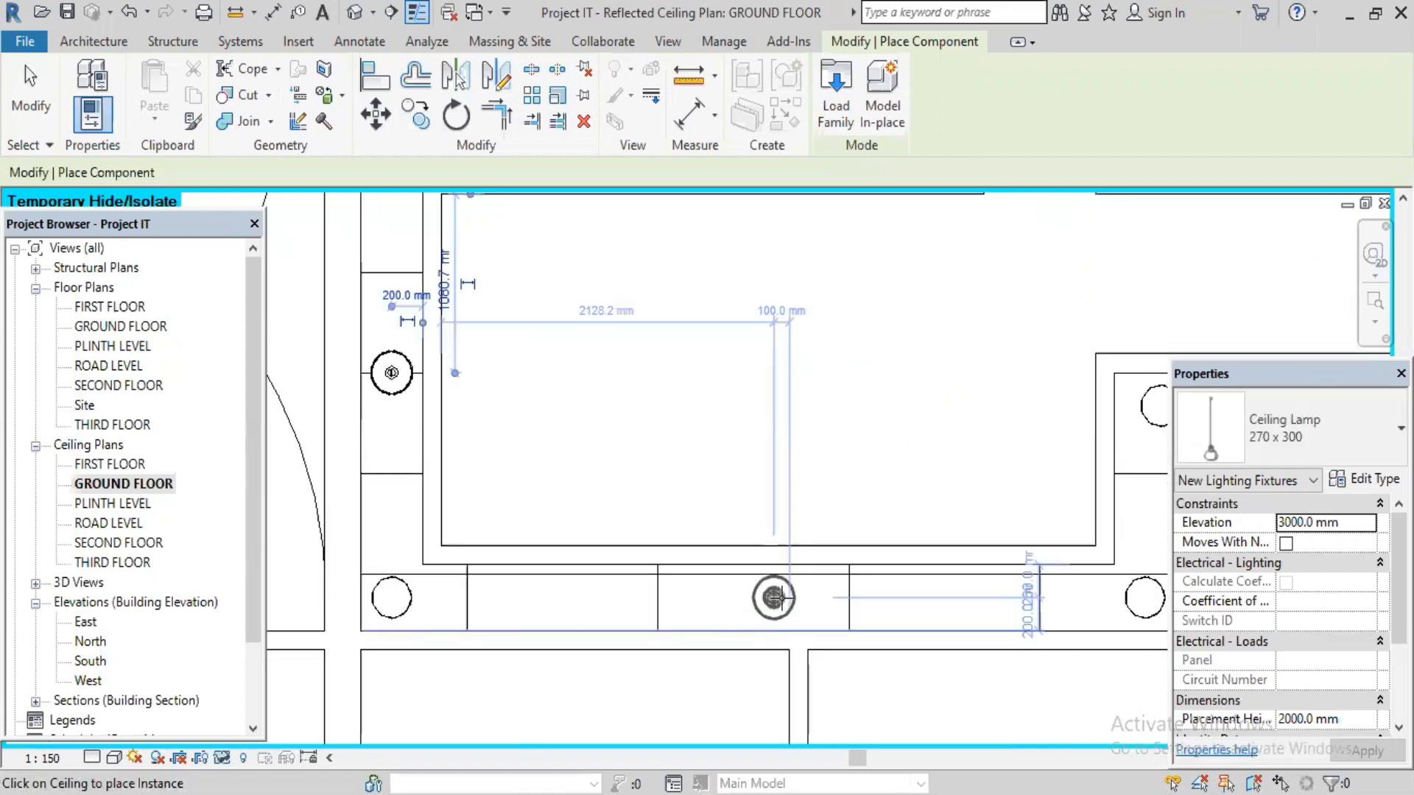
left_click(785, 598)
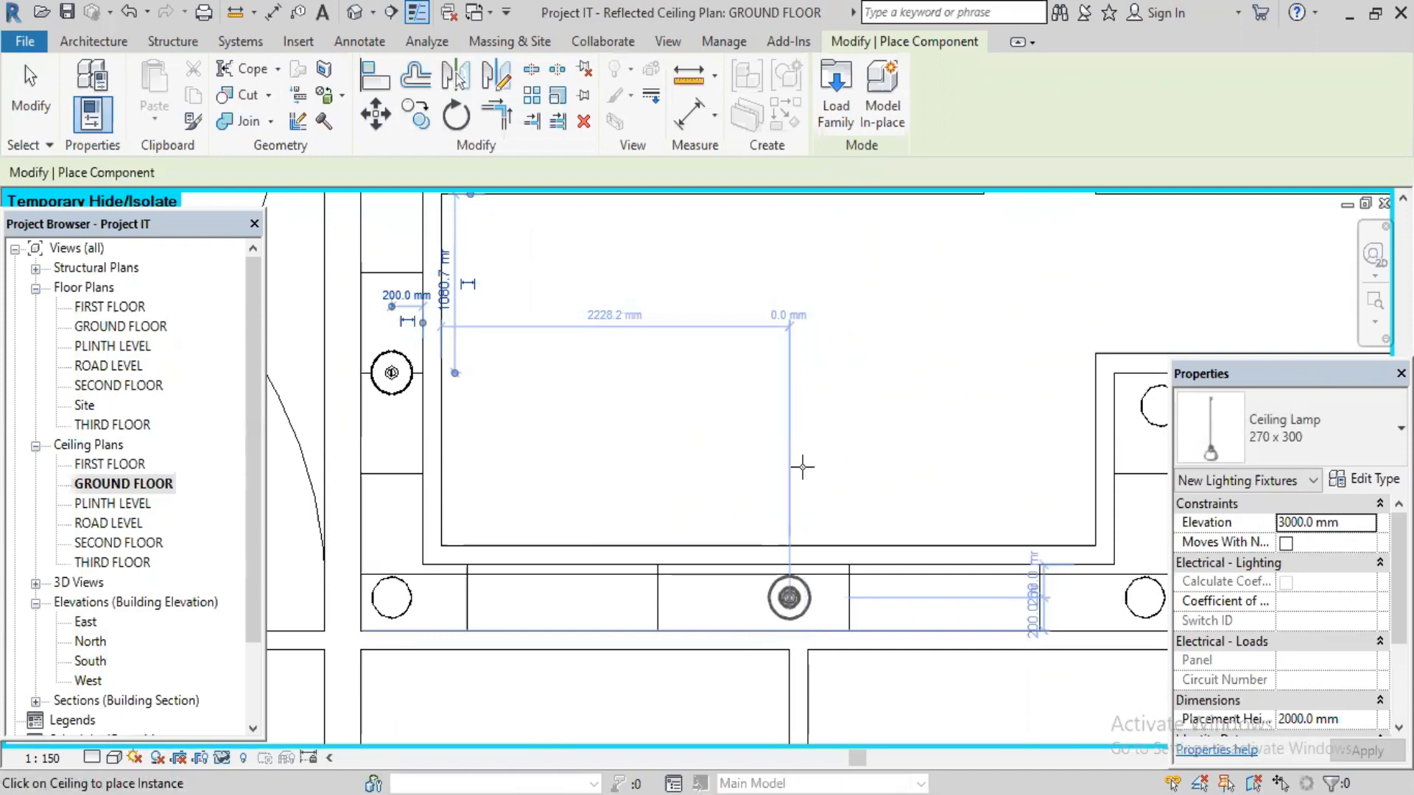
- Place three more Ceiling Lamp 270 x 300 components on the border: both long sides of the east arm and the east side of the narrow arm
scroll(802, 468, "down", 2)
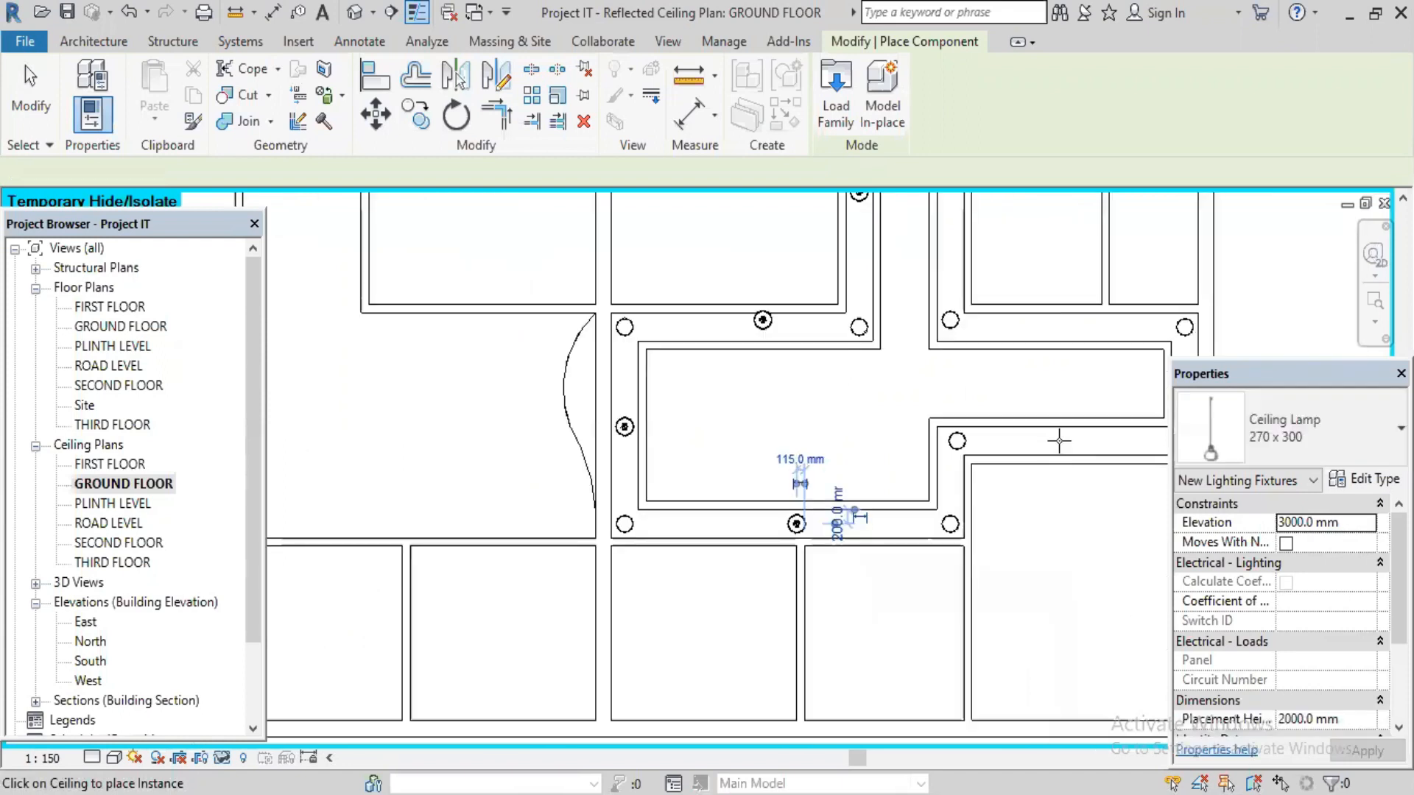
left_click(1060, 440)
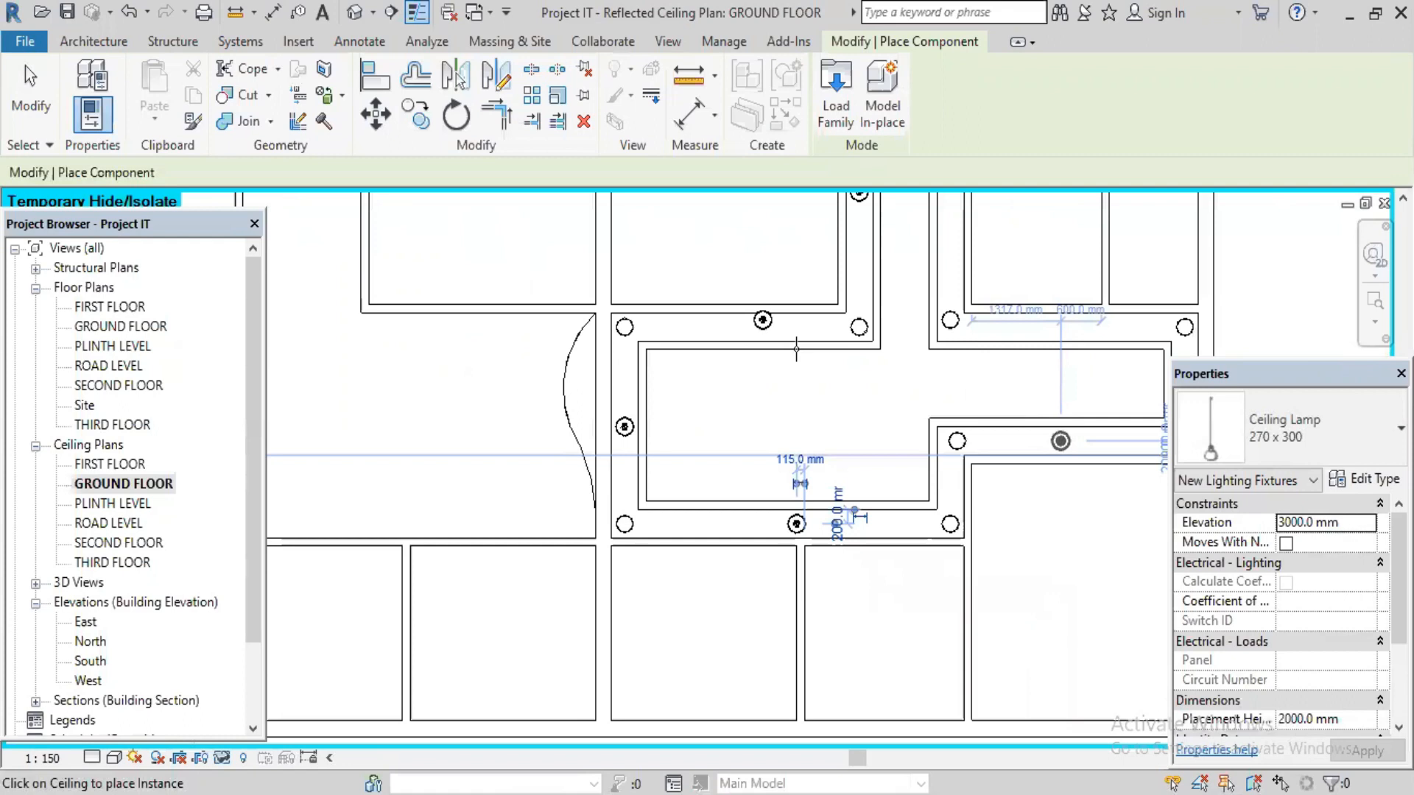
middle_click_drag(1028, 426, 744, 485)
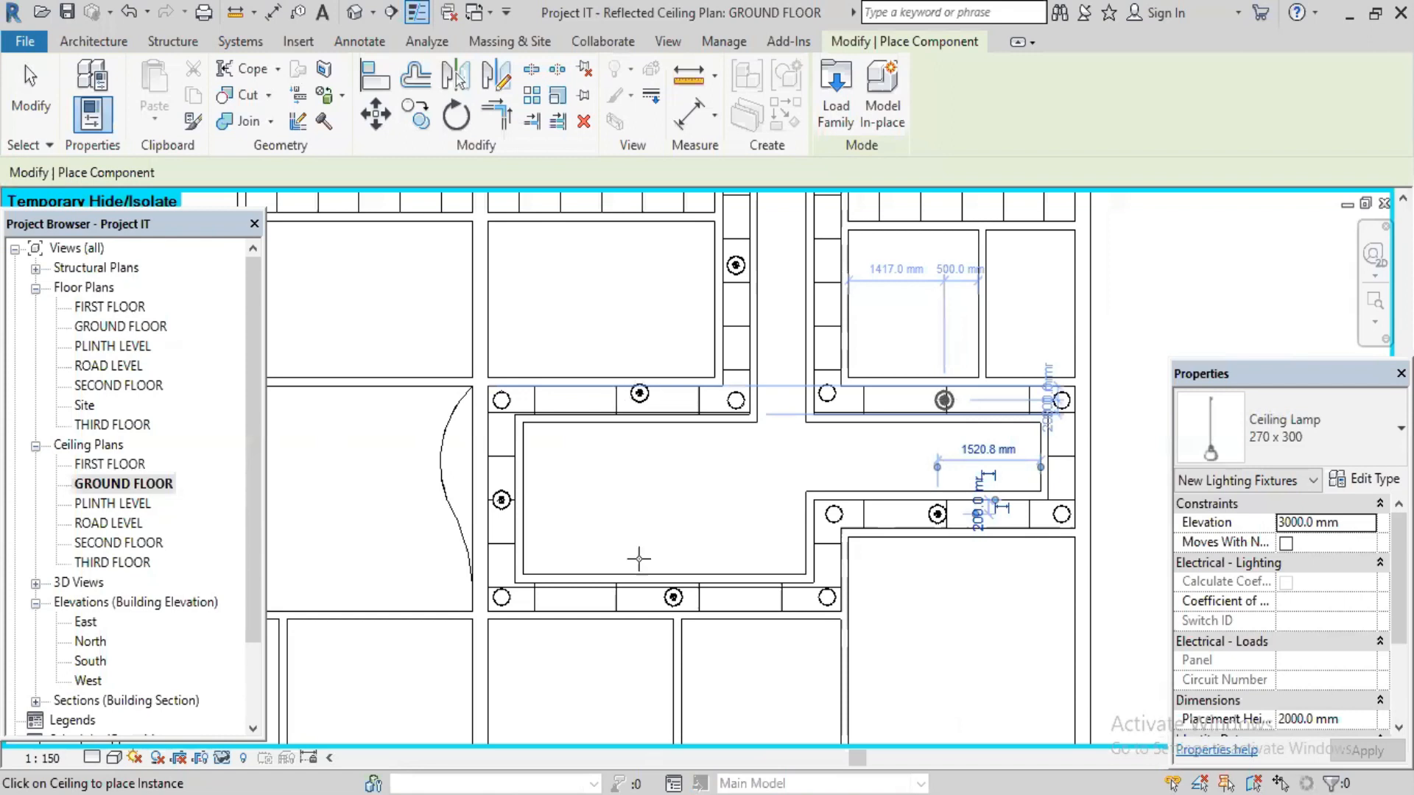
left_click(825, 266)
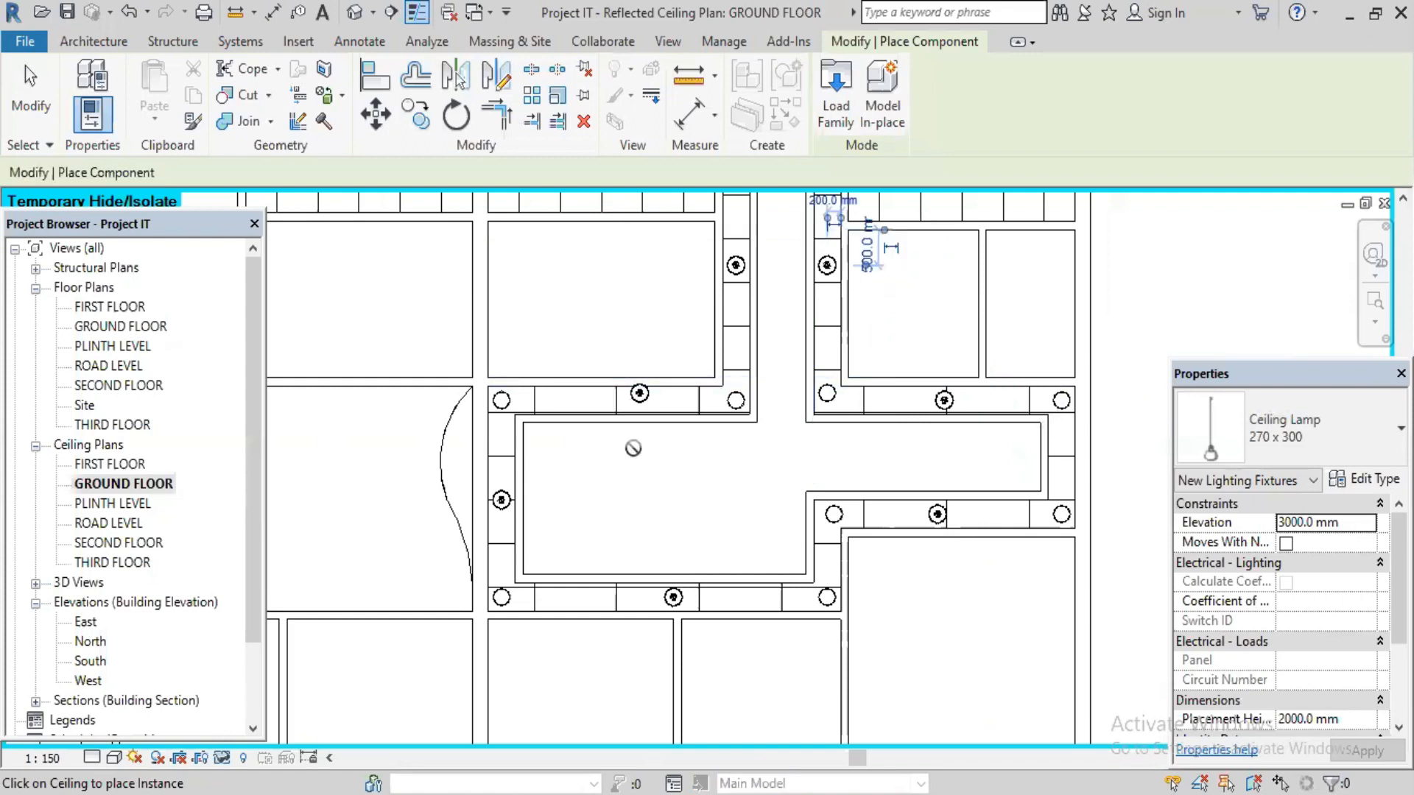
key("Escape")
- Shift the ceiling lamp on the north border of the main area to about 1685 mm from the border's inner corner, centring it in the strip
left_click(644, 399)
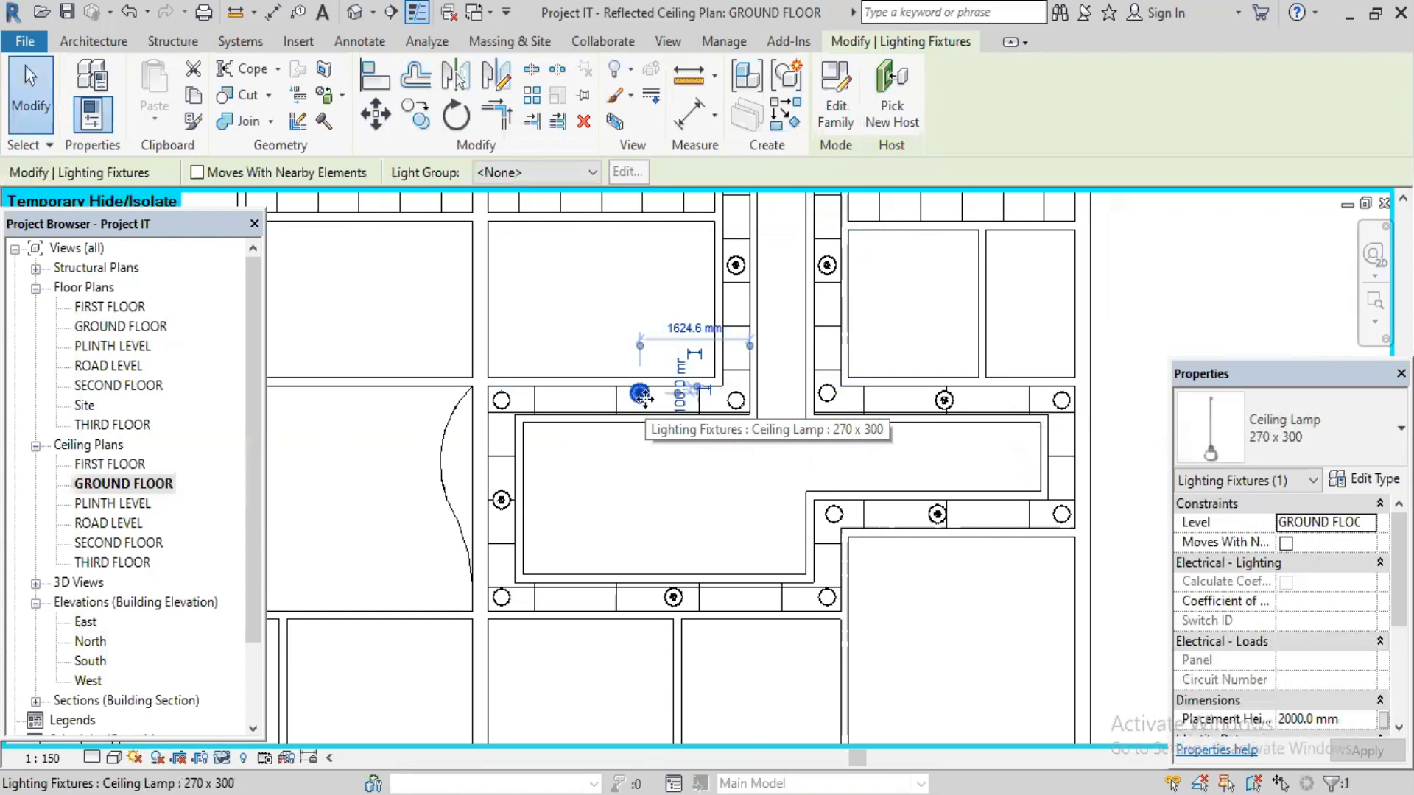
left_click_drag(644, 398, 644, 400)
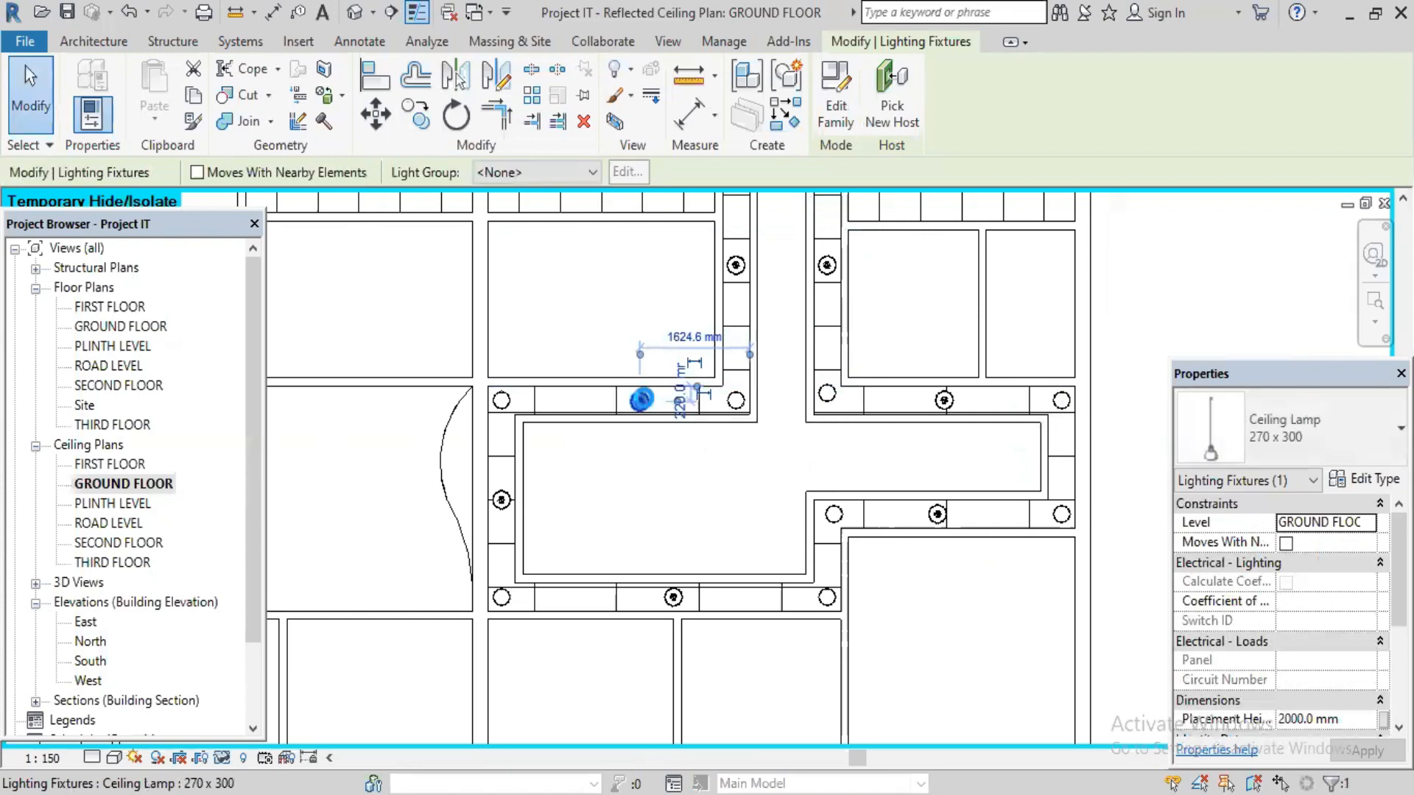
left_click_drag(644, 400, 639, 397)
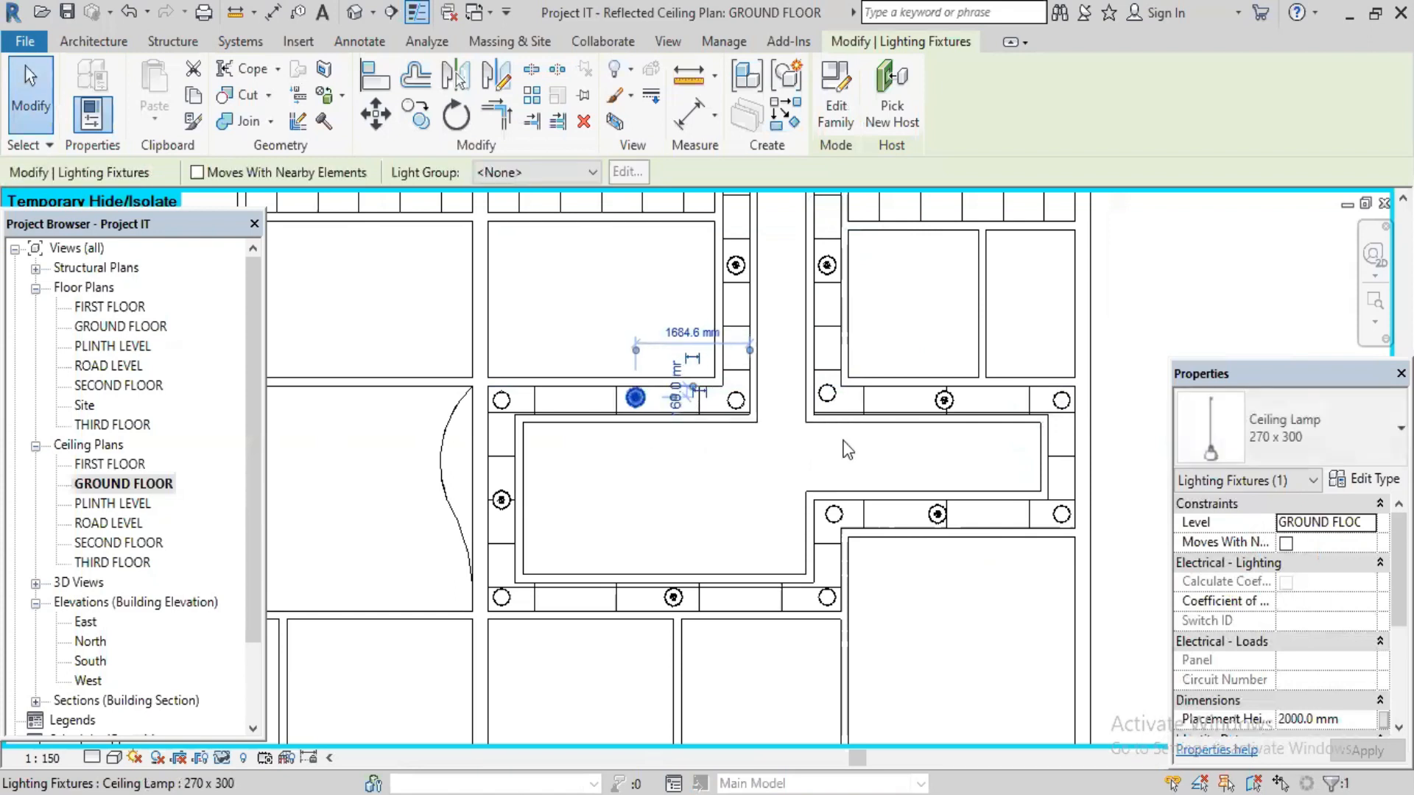
left_click(840, 448)
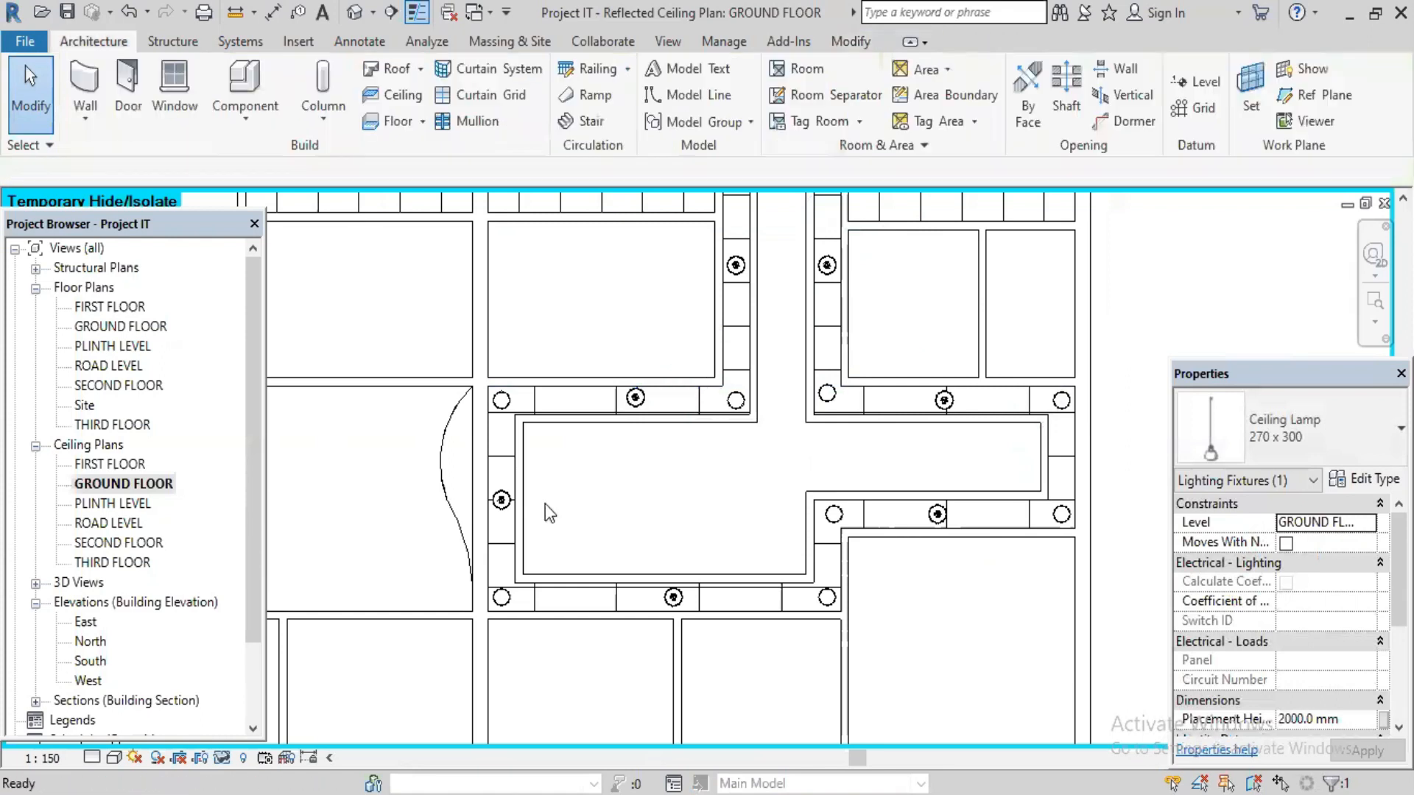
- Open the default 3D view and temporarily hide the Walls category to expose the hanging ceiling lamps
scroll(545, 505, "down", 2)
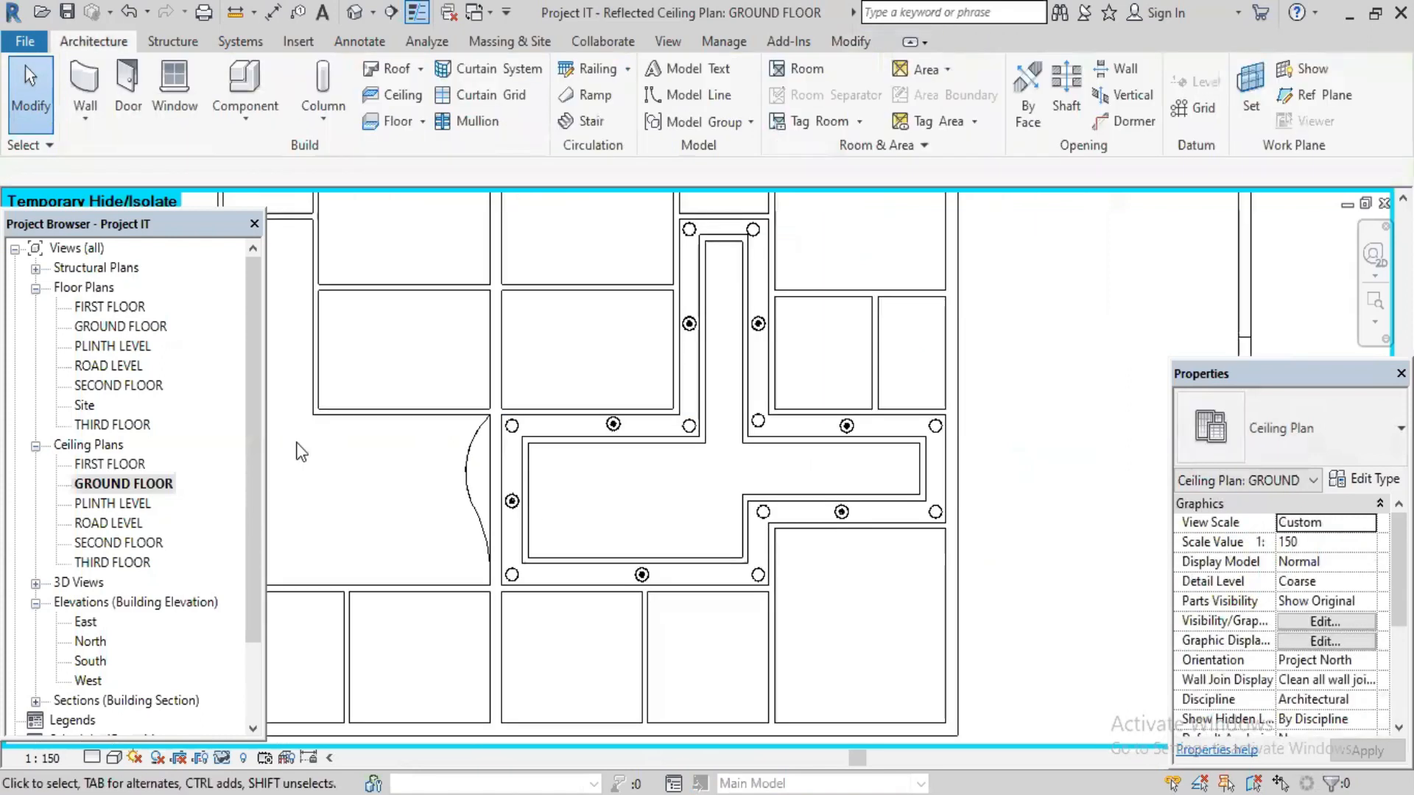
left_click(354, 13)
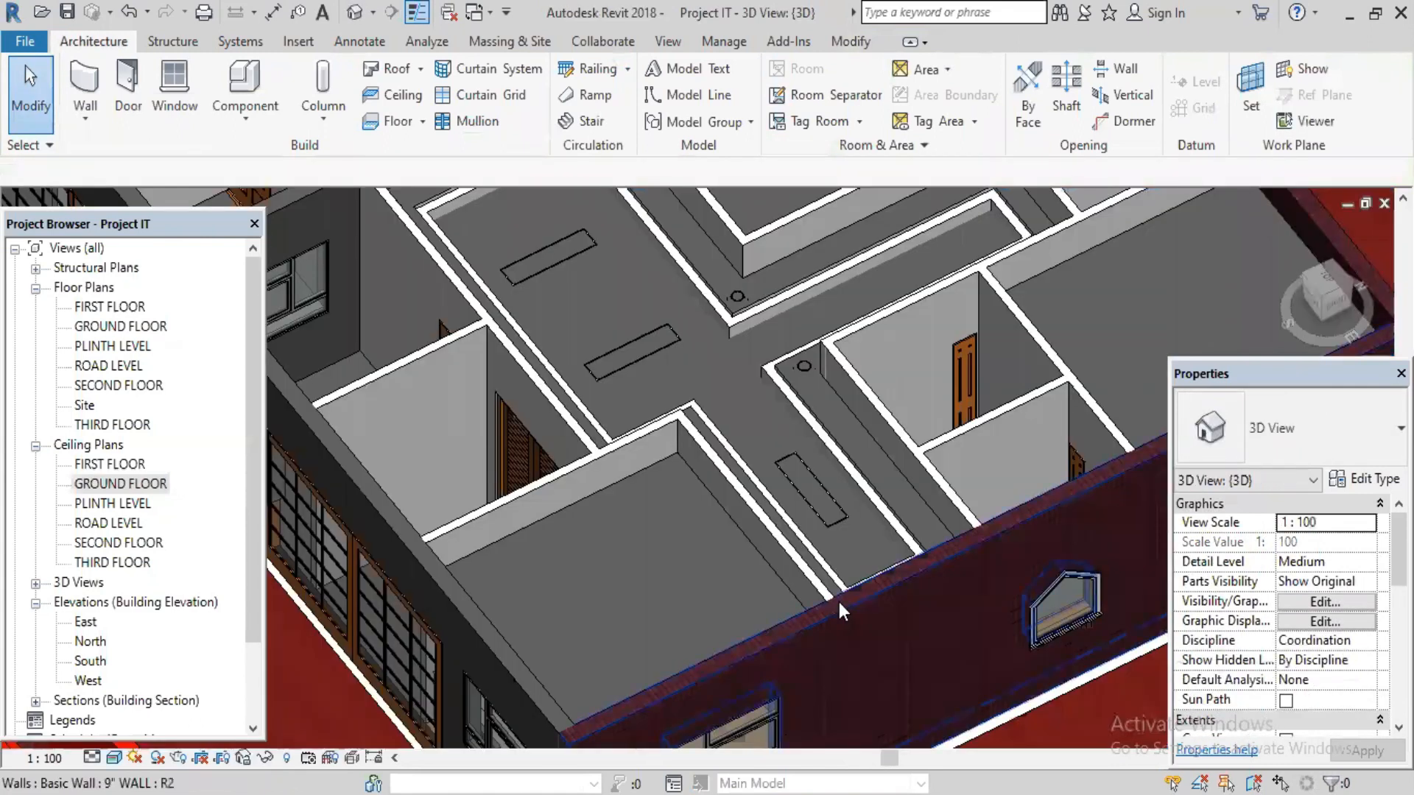
left_click(268, 758)
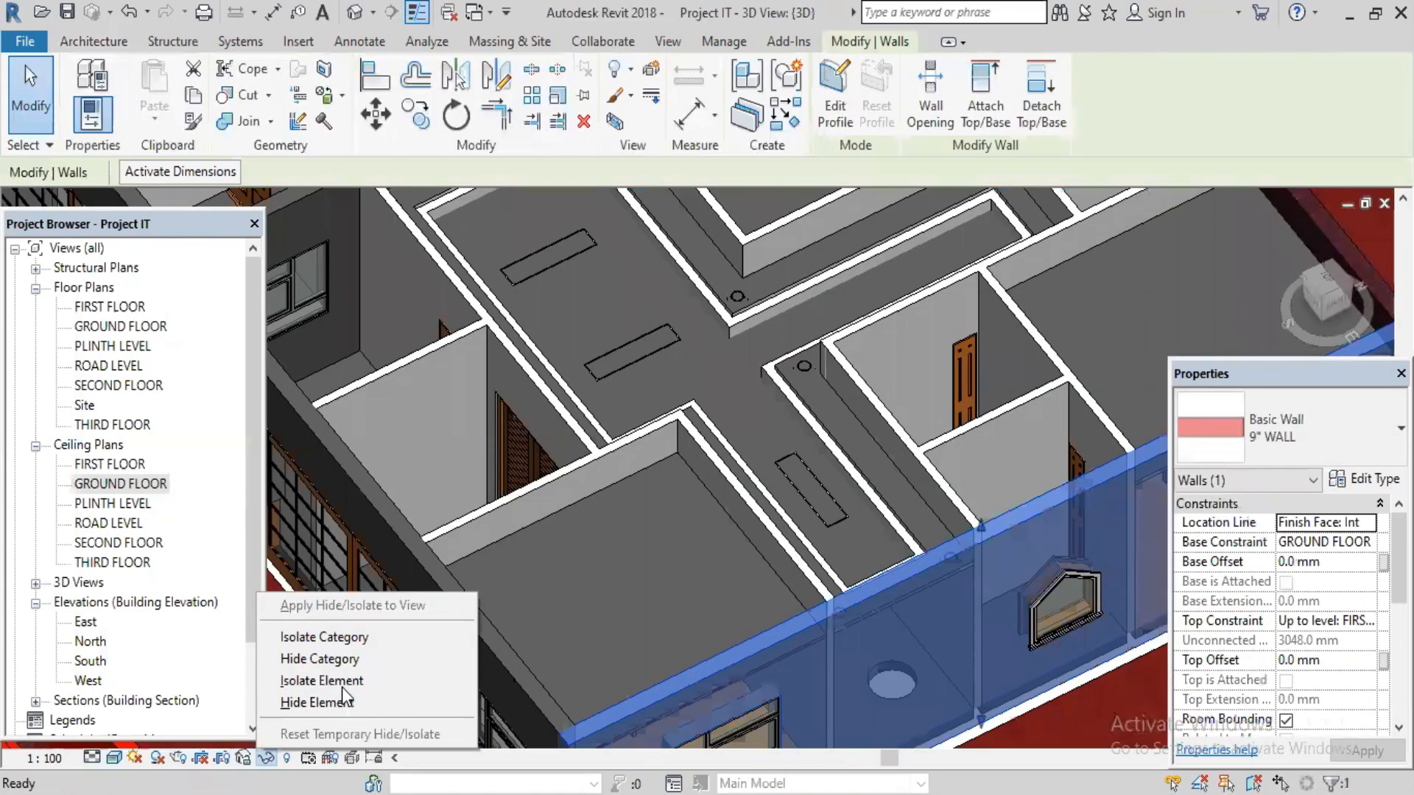
left_click(343, 662)
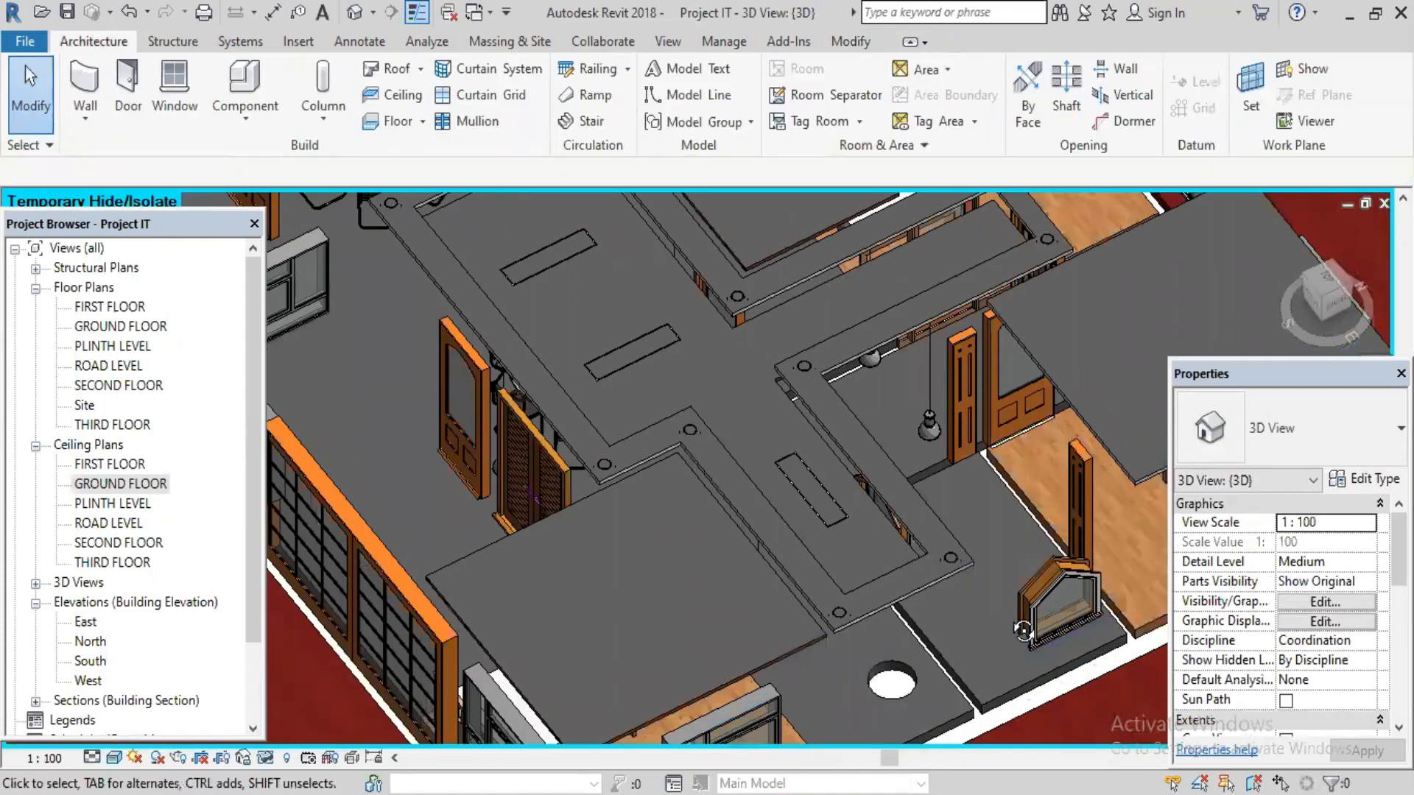
middle_click_drag(937, 307, 955, 355, "shift")
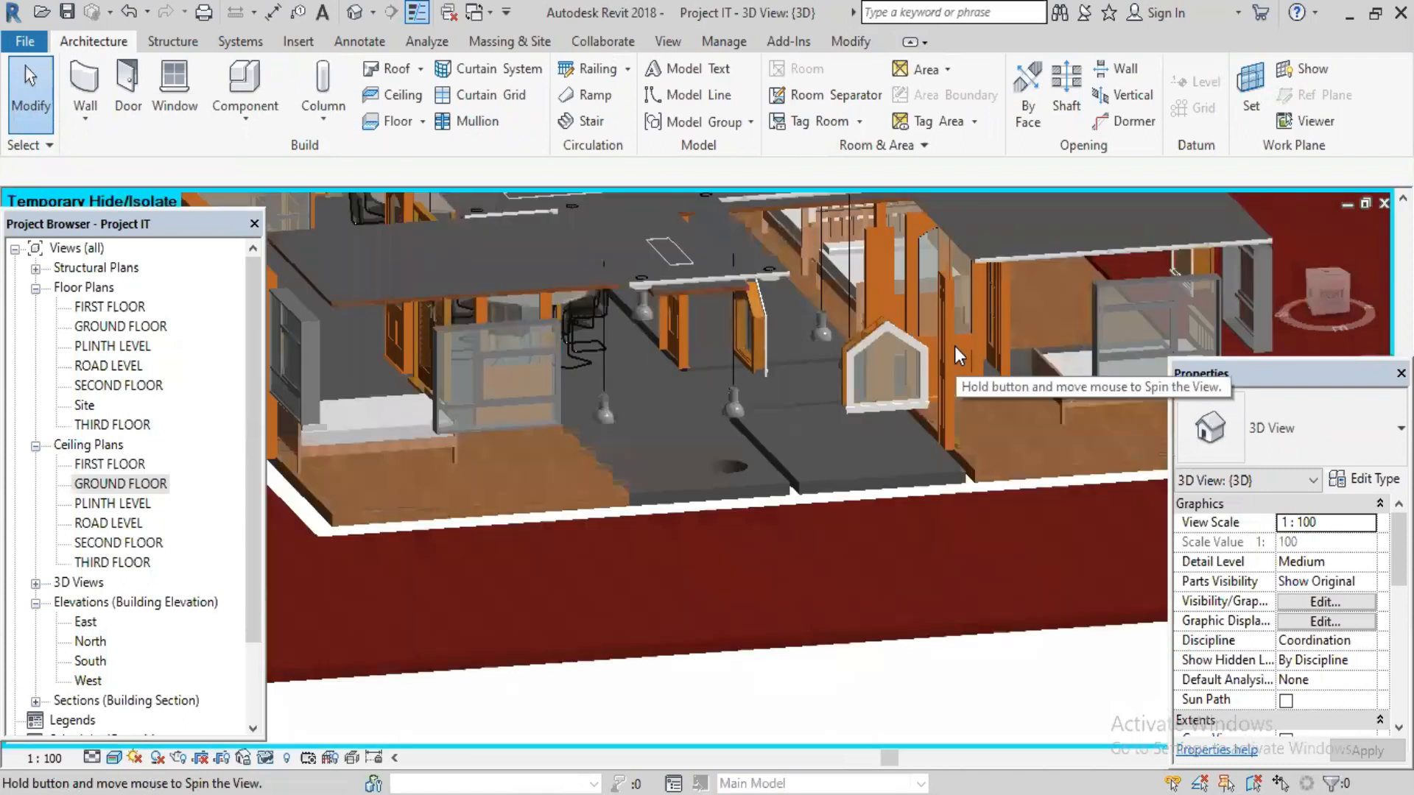
- Select all instances of the Ceiling Lamp 270 x 300 type, starting from one of the hanging lamps
left_click(607, 409)
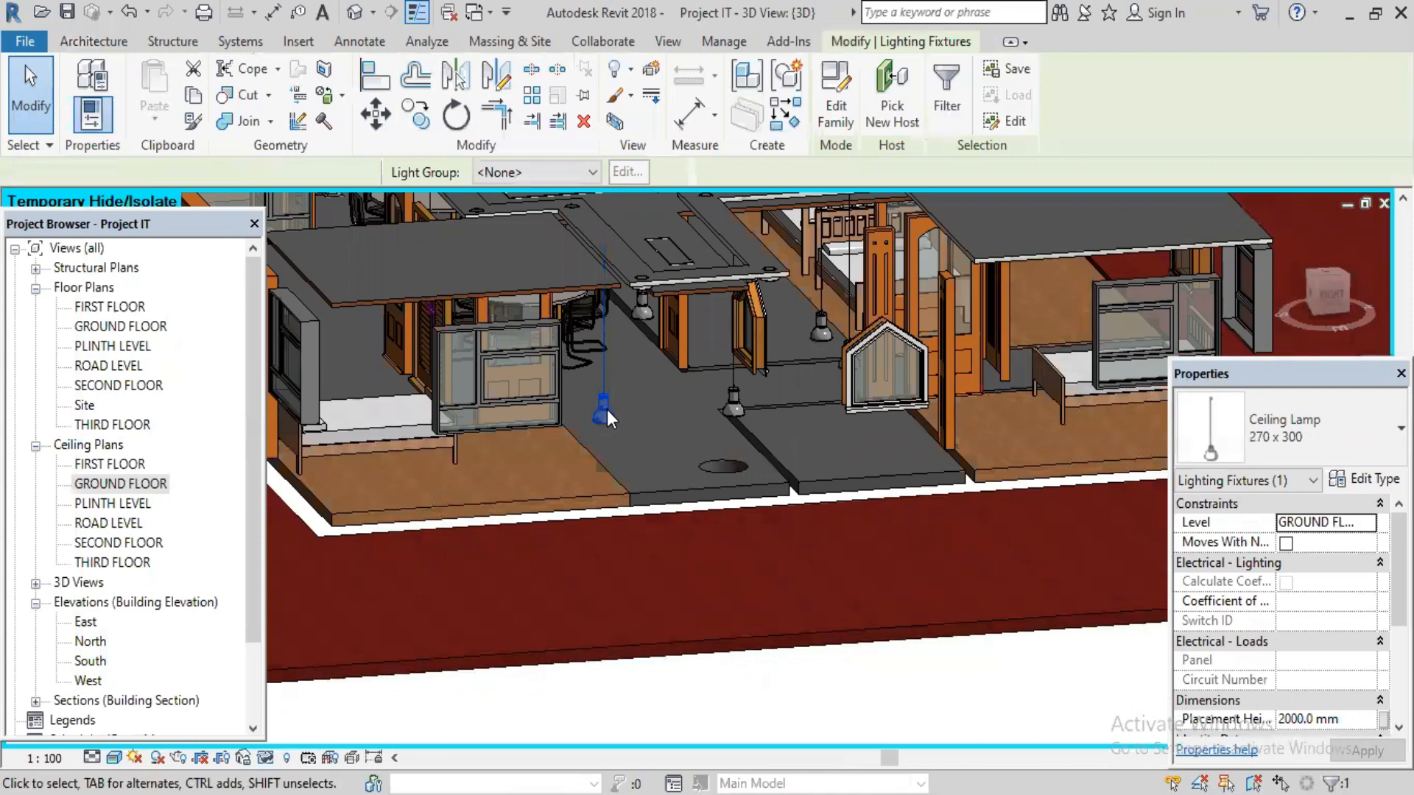
key("s")
key("a")
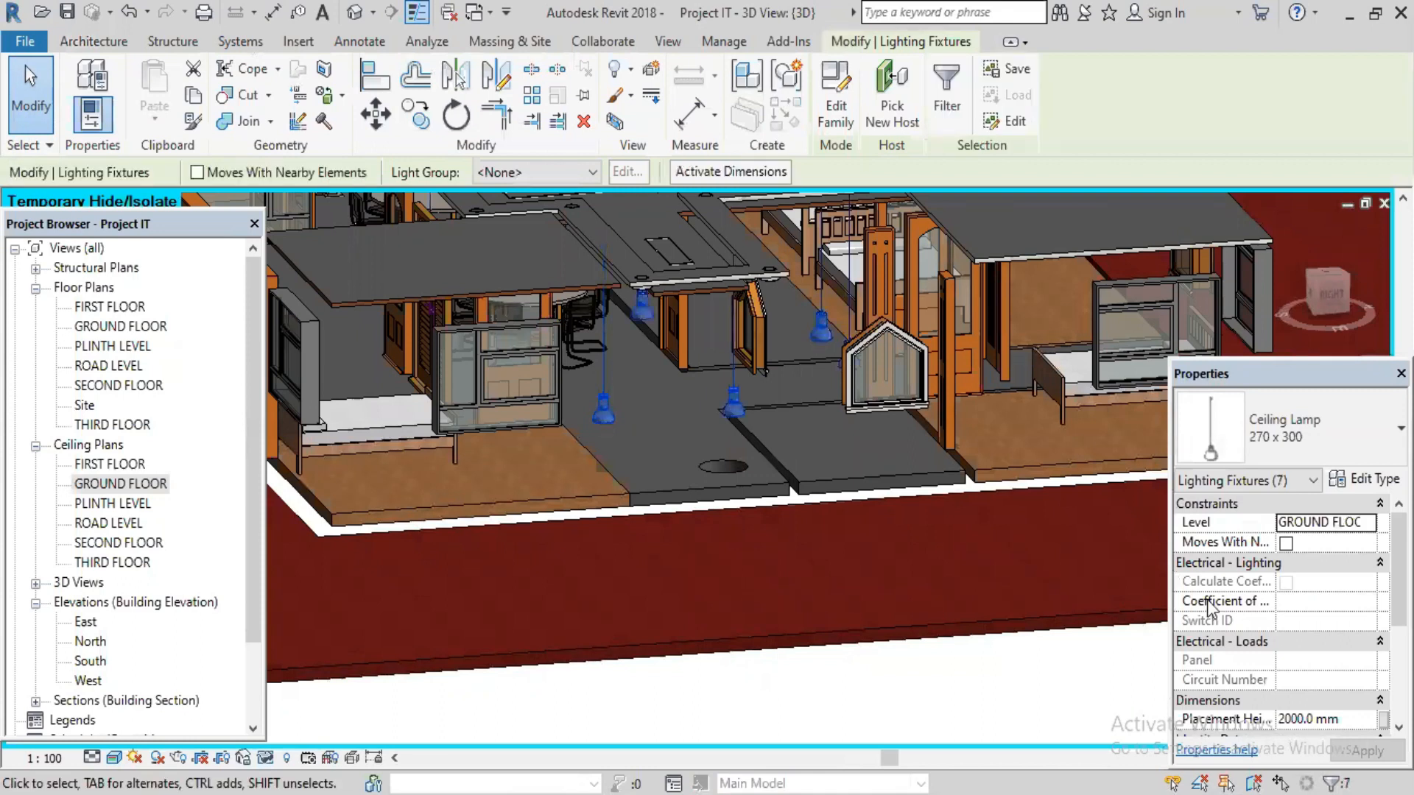
- Try placement heights of 6000 mm and 500 mm for the selected ceiling lamps
left_click(1367, 719)
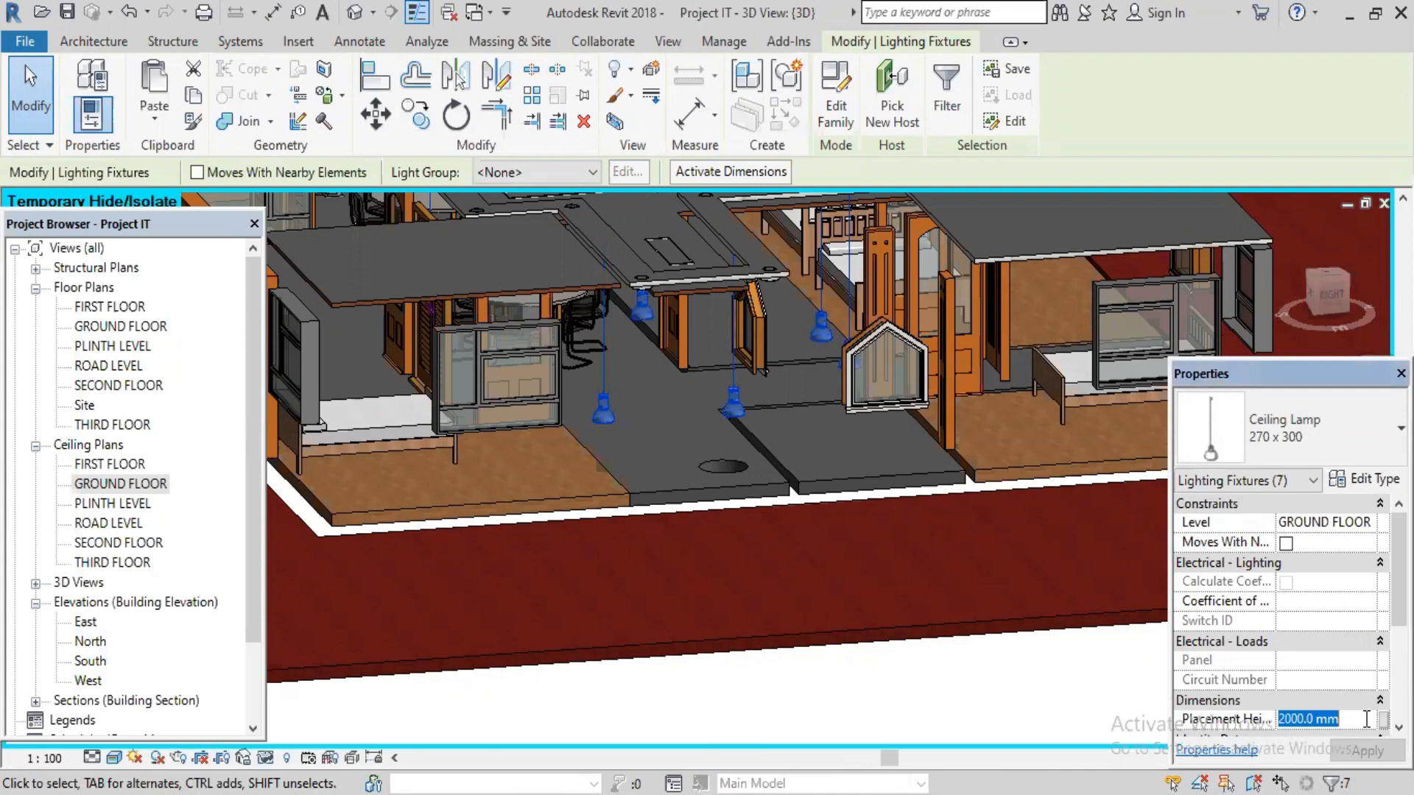
type("6")
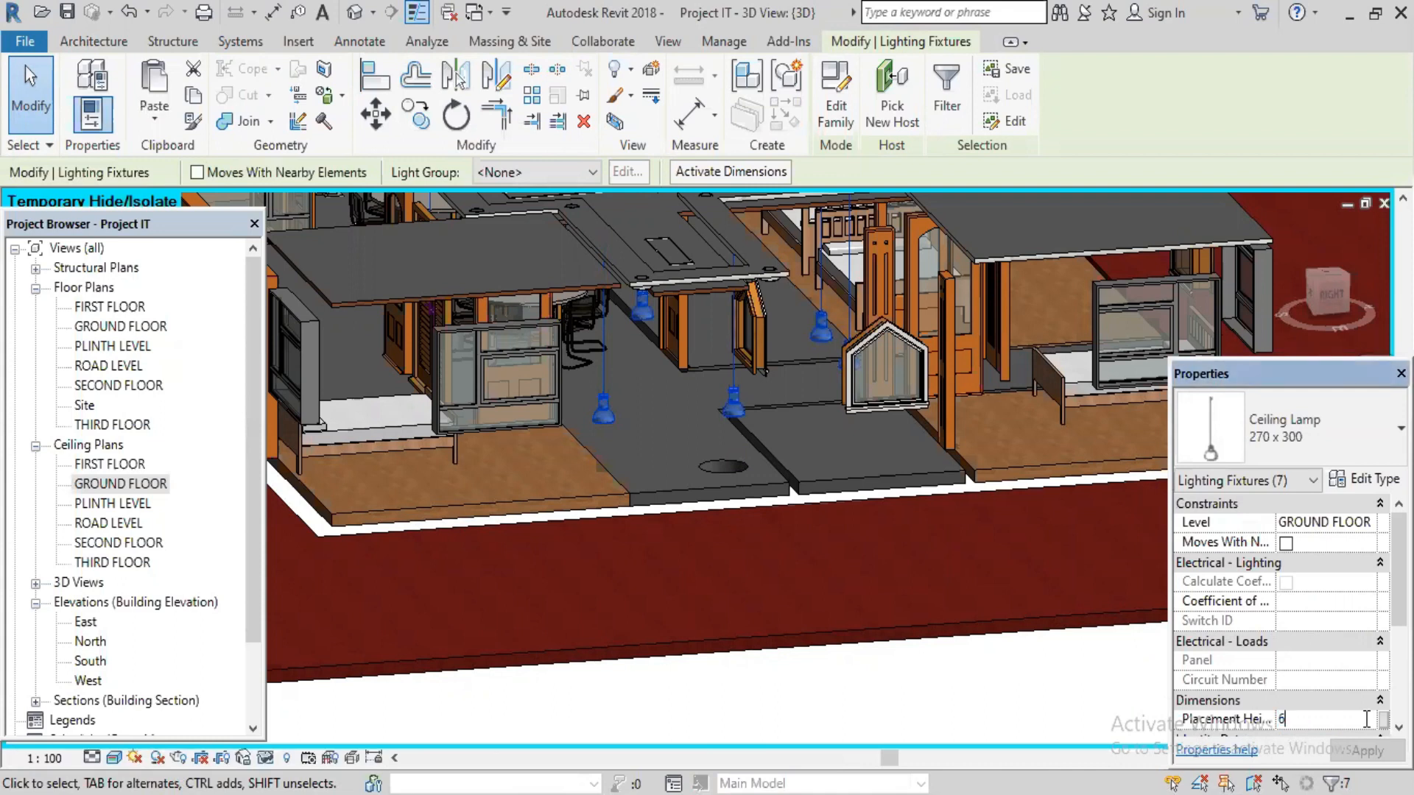
type("00")
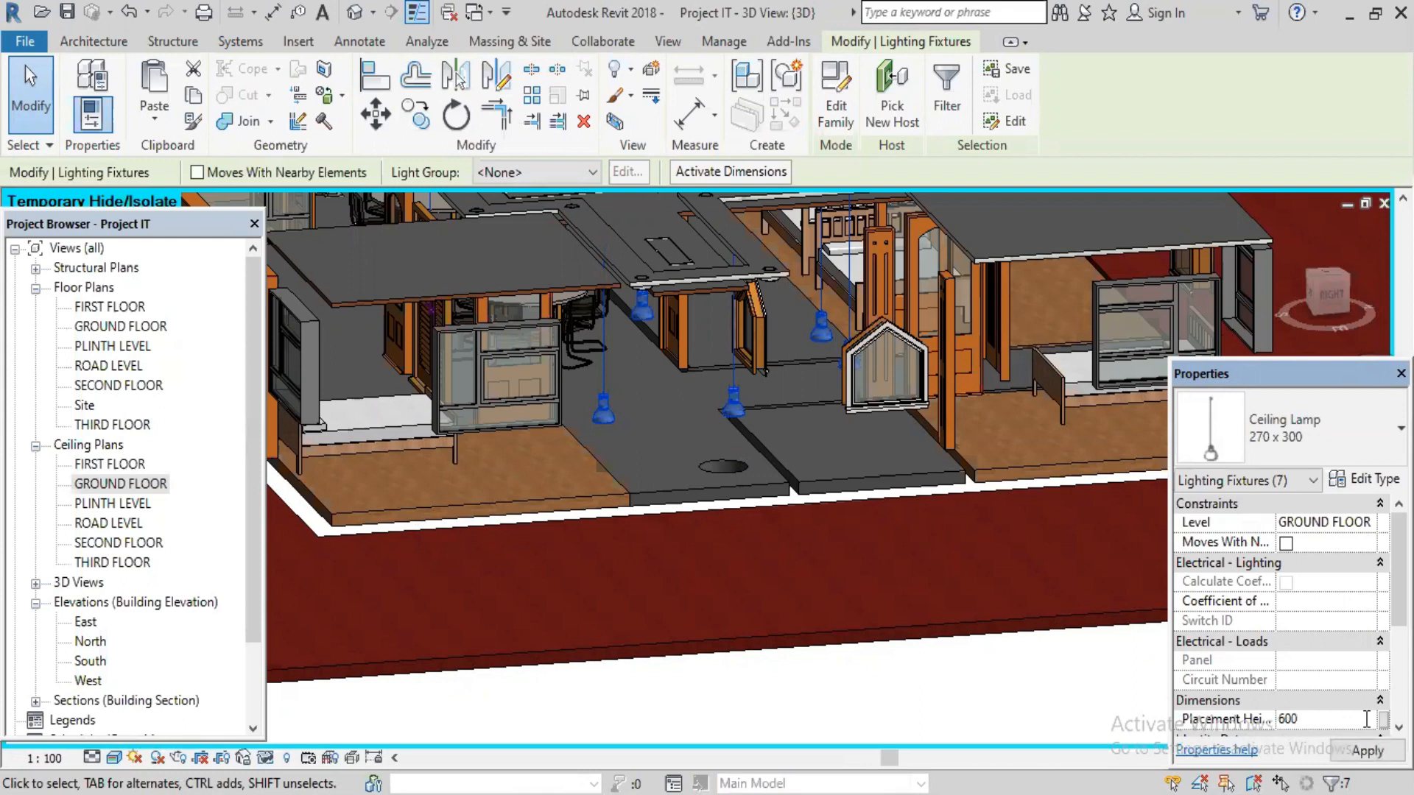
type("0")
left_click(1374, 751)
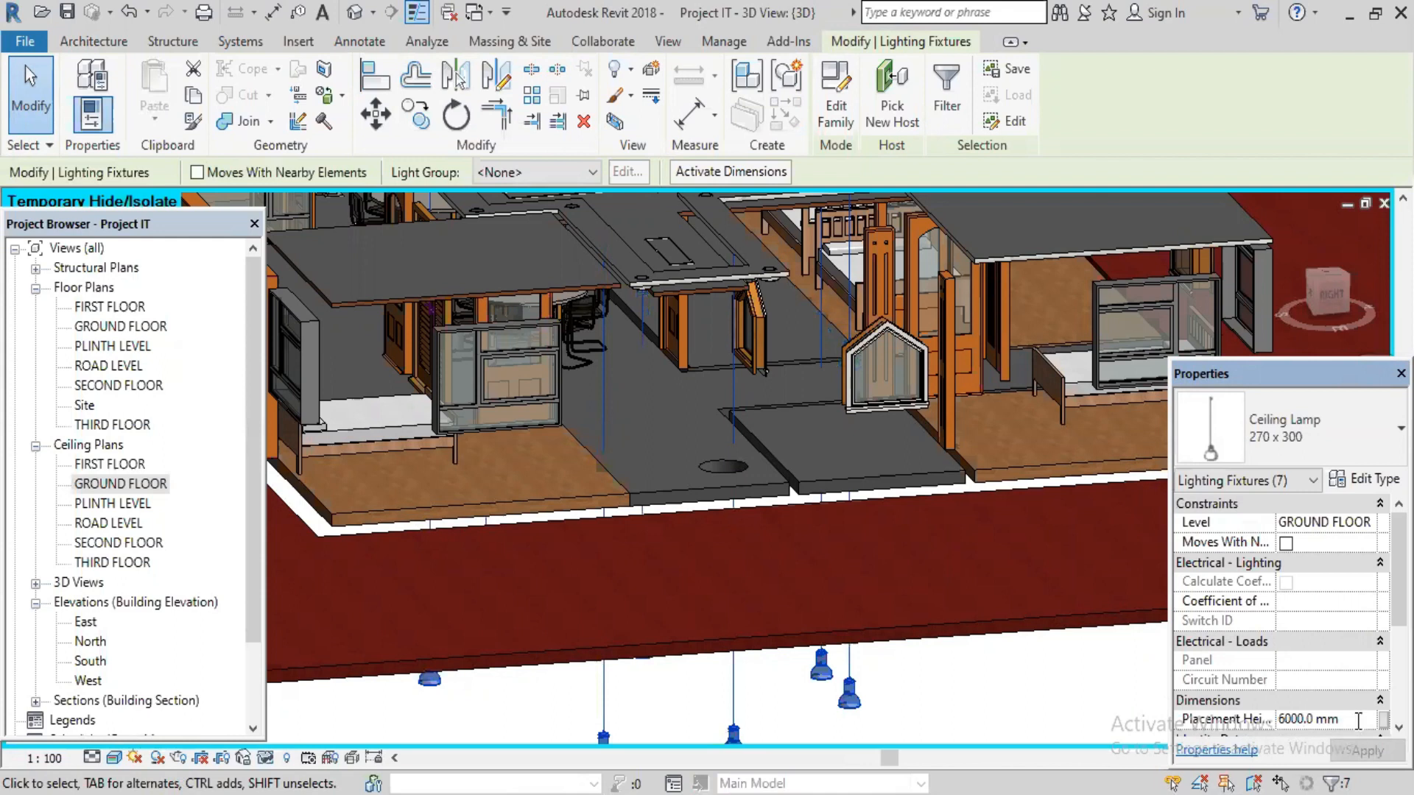
left_click(1358, 720)
type("500")
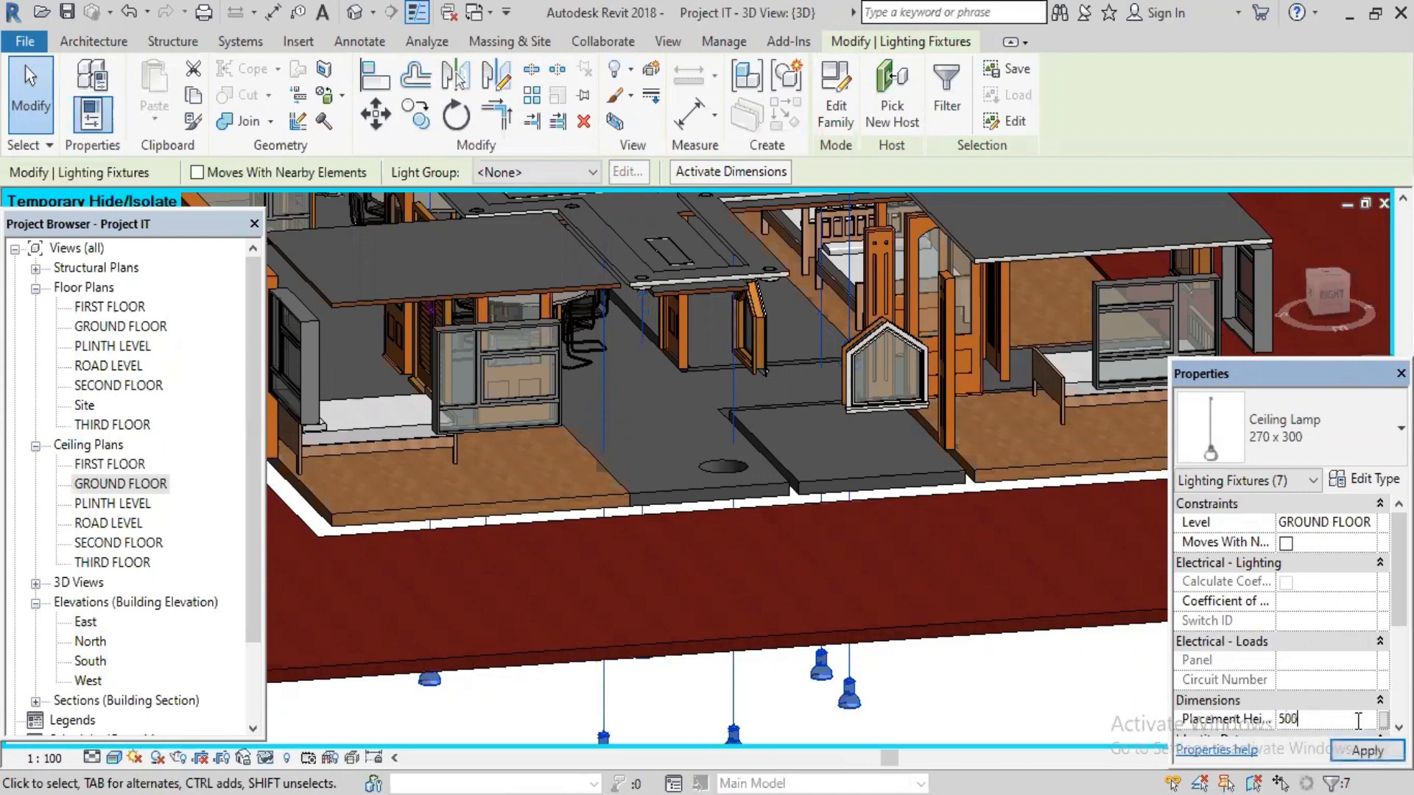
left_click(1367, 750)
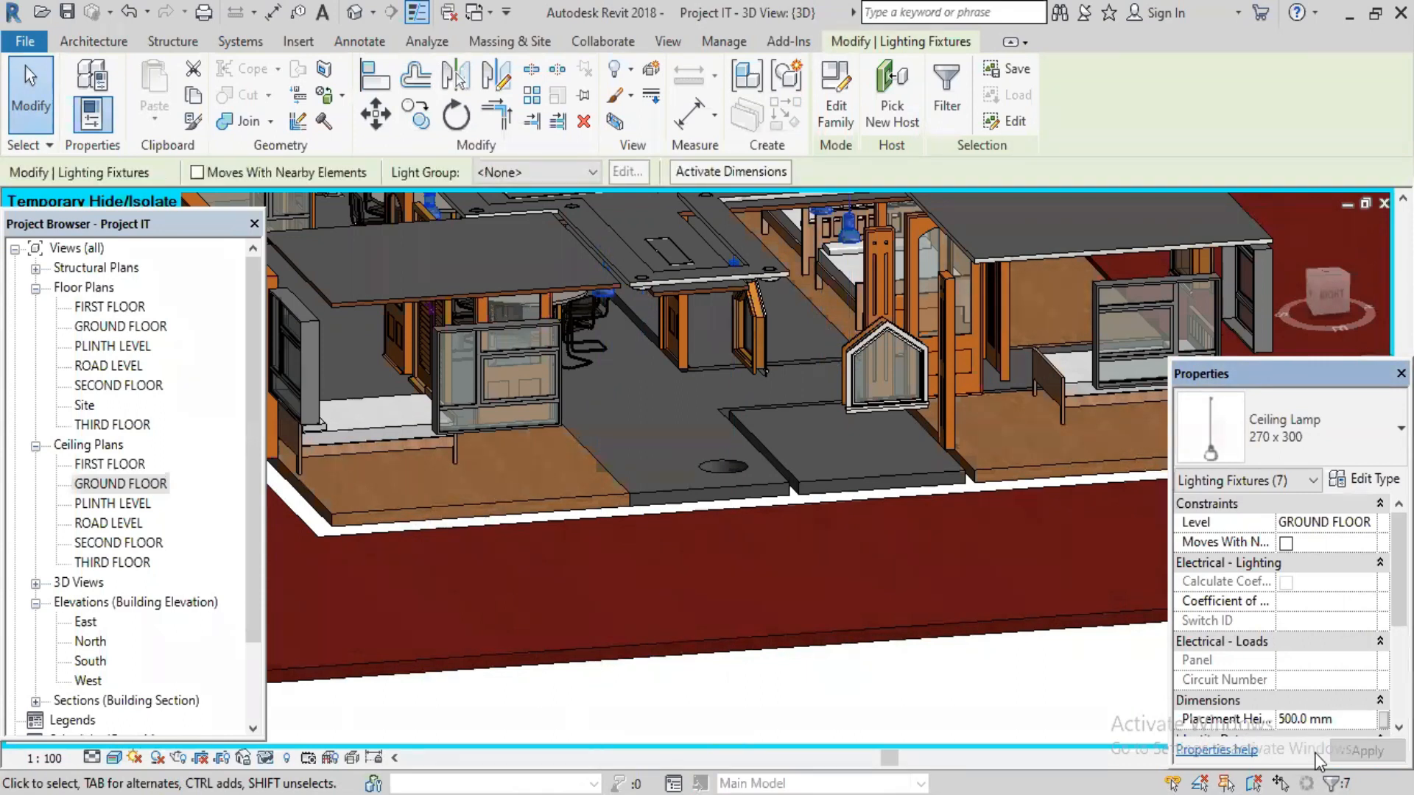
- Set the placement height of the selected ceiling lamps to 800 mm
left_click(1345, 718)
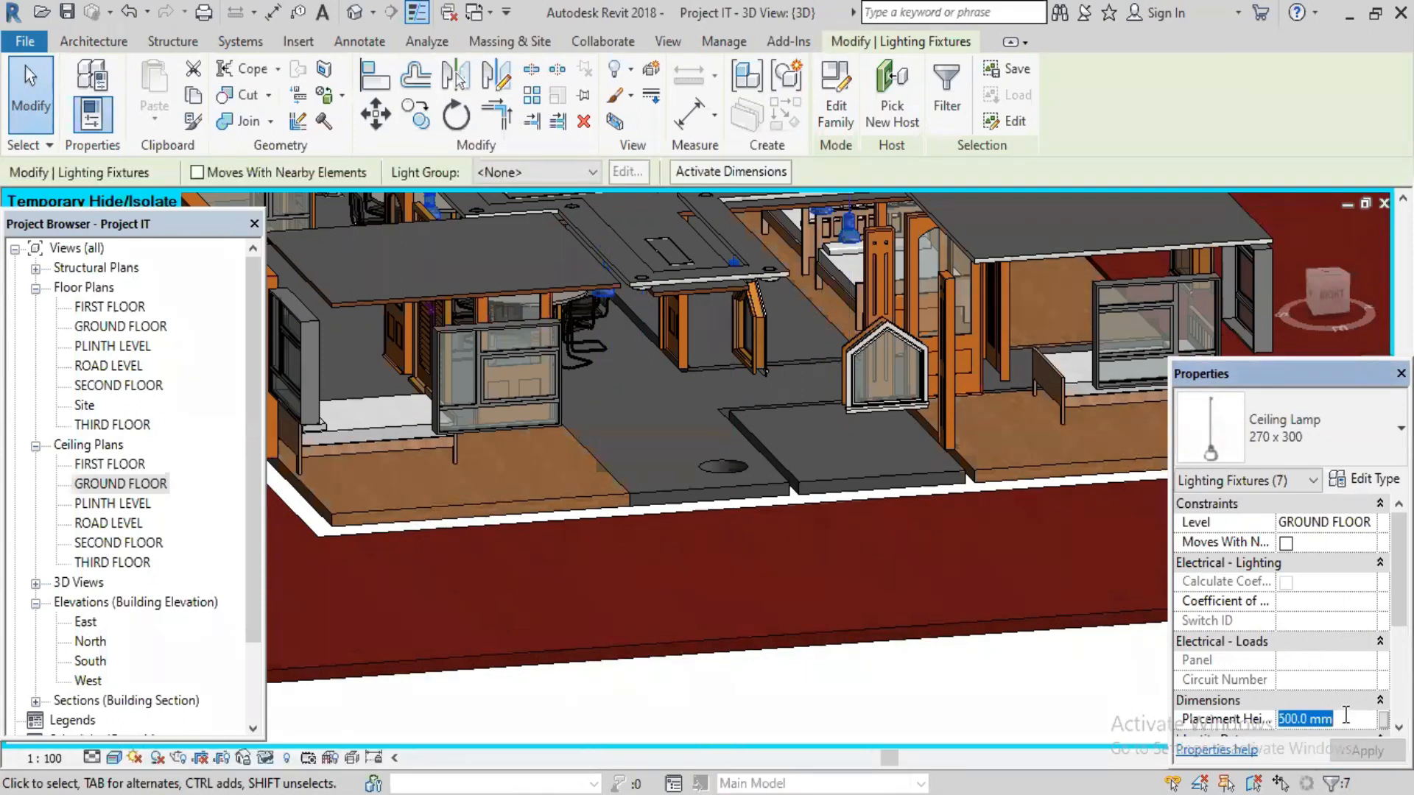
type("800")
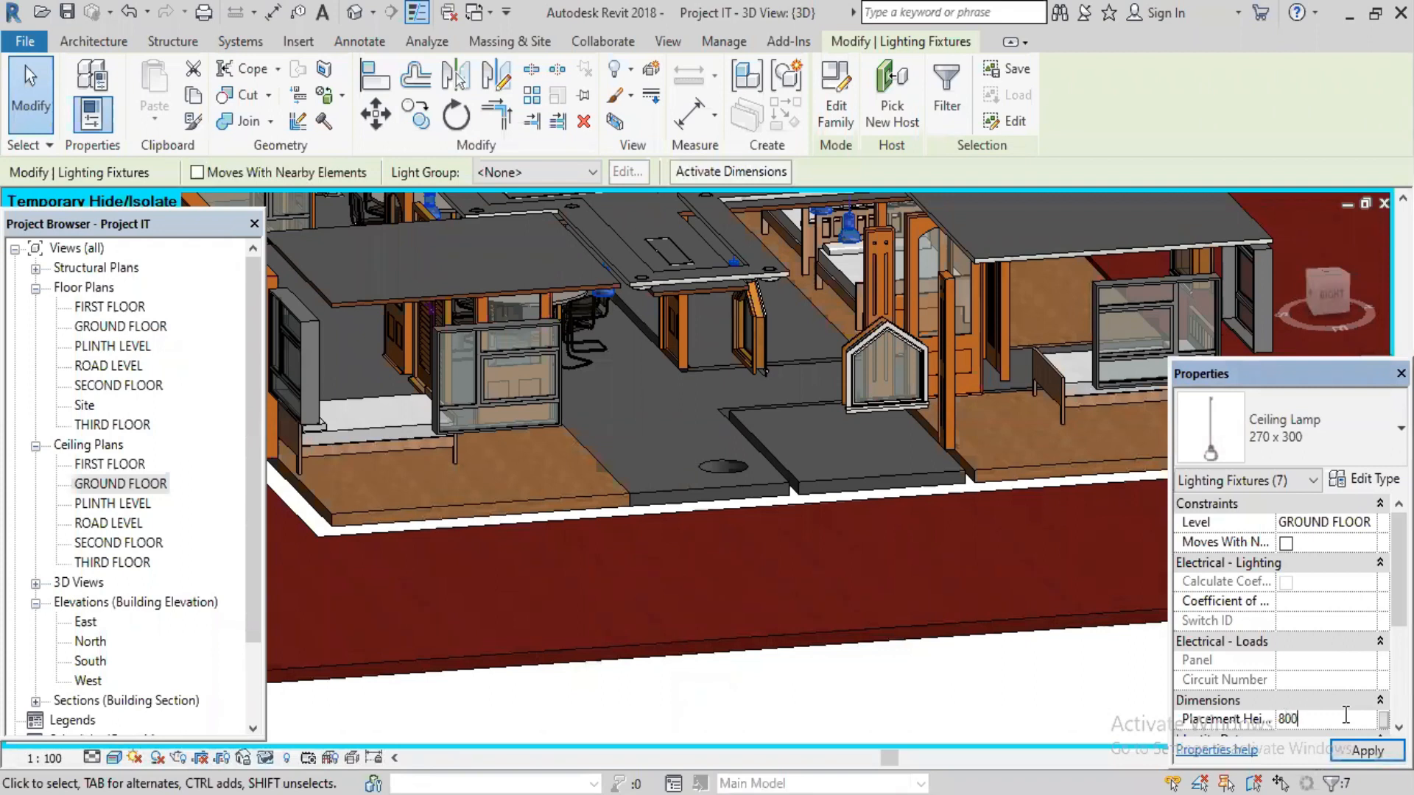
left_click(1355, 751)
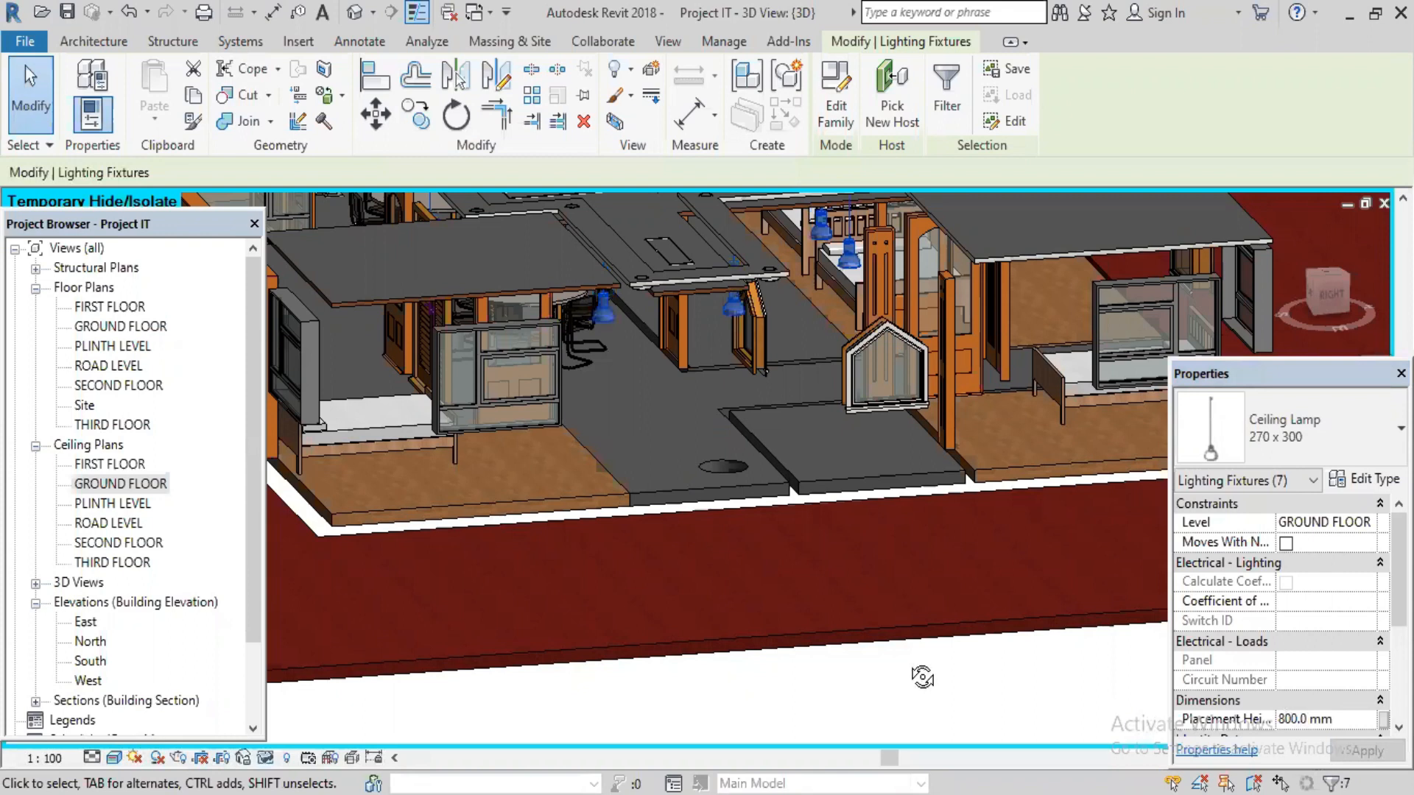
- Temporarily hide the Doors category in the 3D view, using the half arch glass exterior door as the reference element
middle_click_drag(936, 562, 871, 637, "shift")
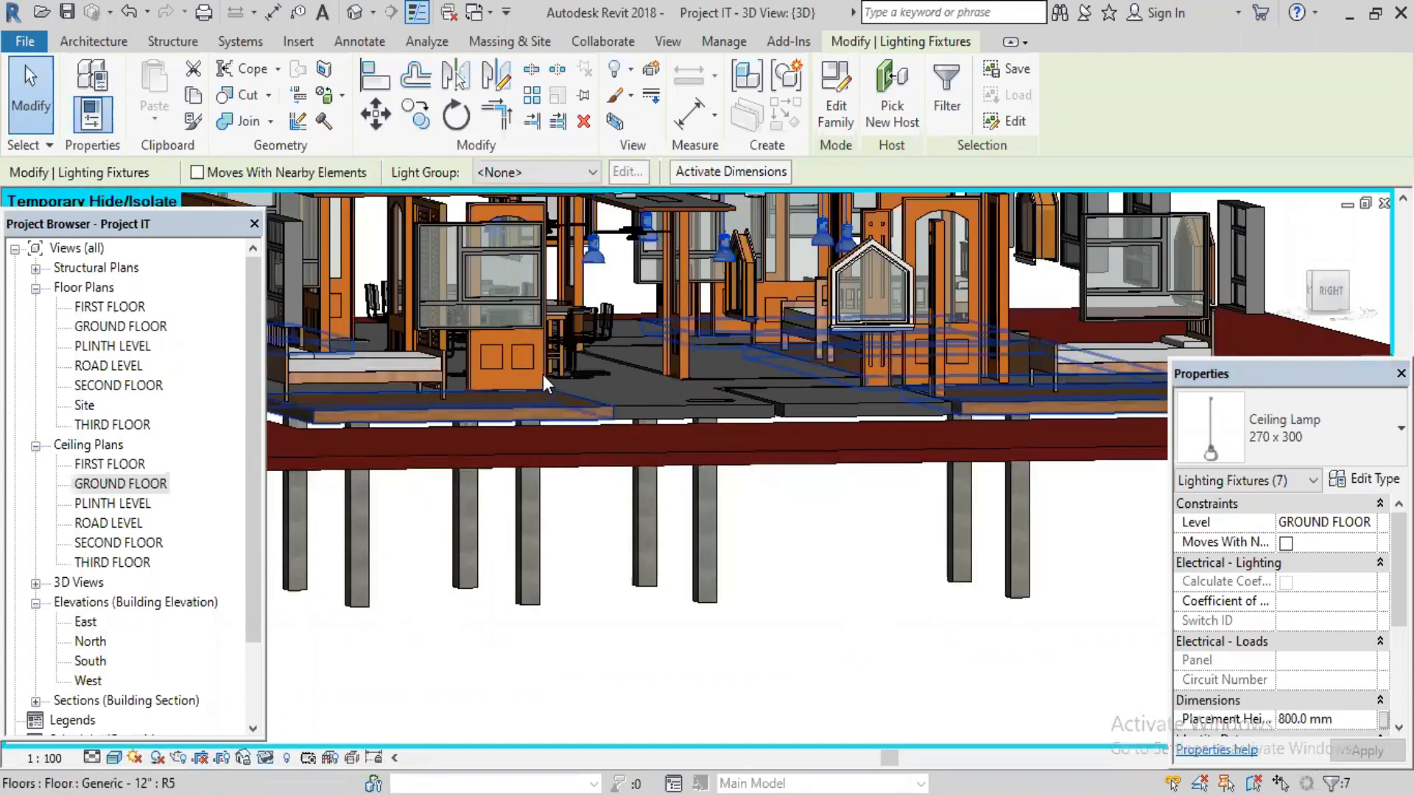
left_click(542, 374)
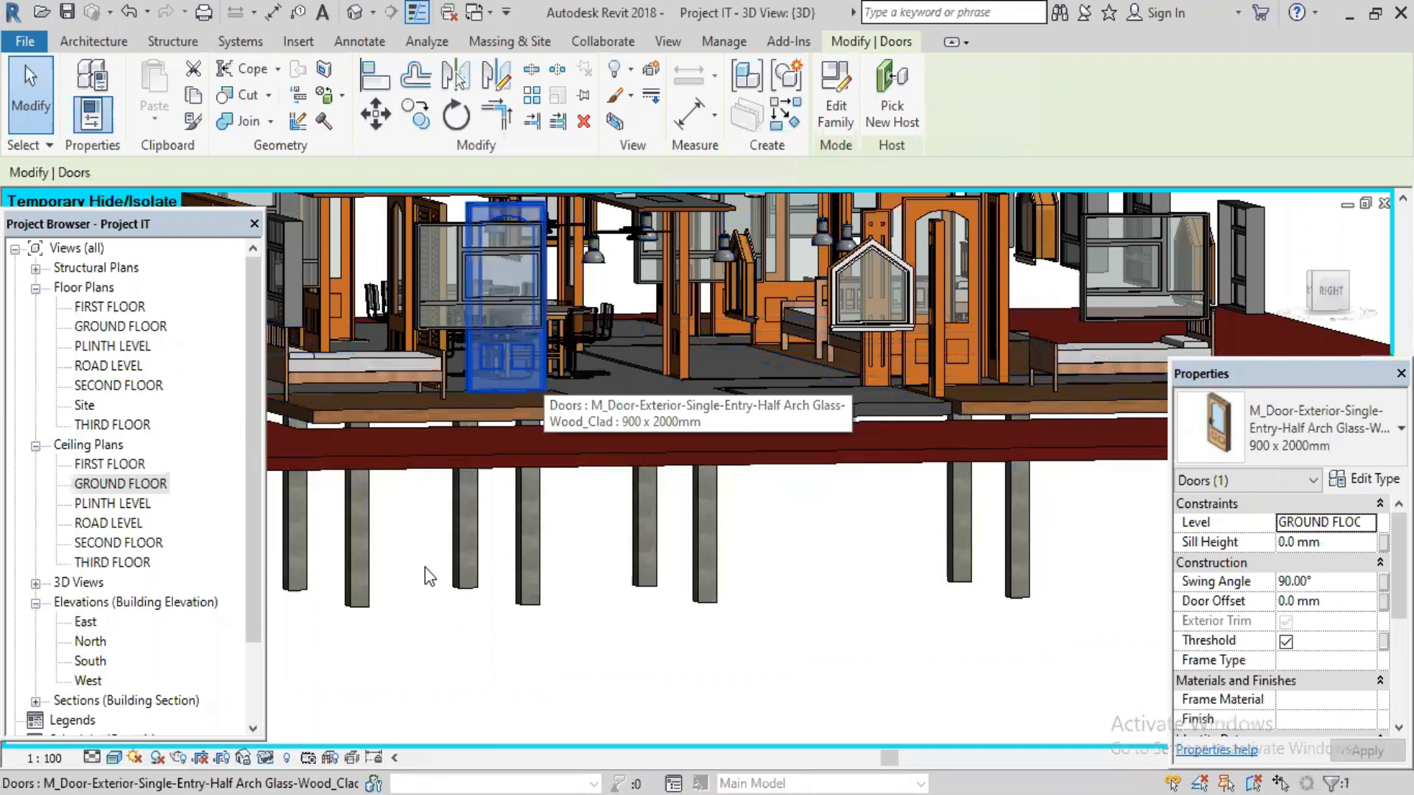
left_click(267, 758)
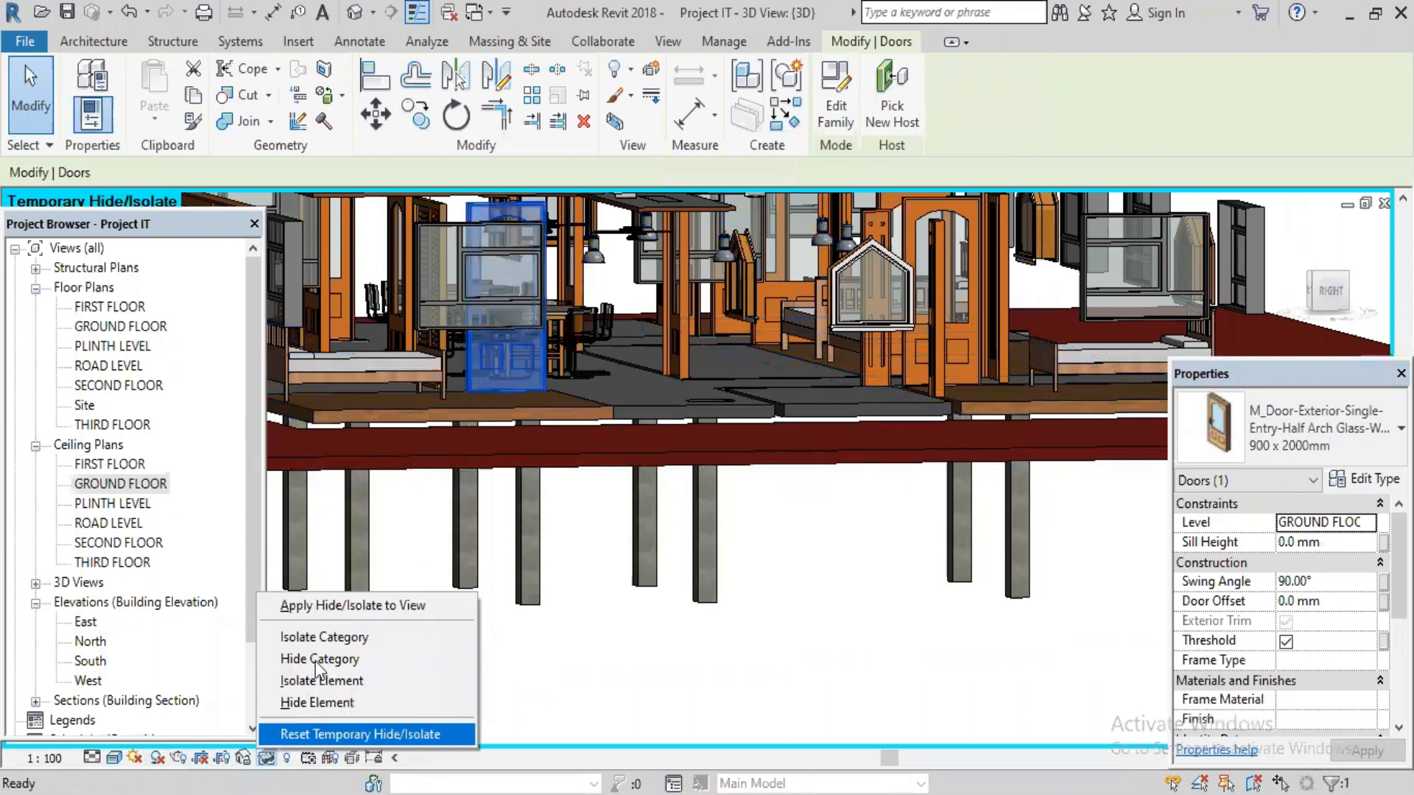
key("Return")
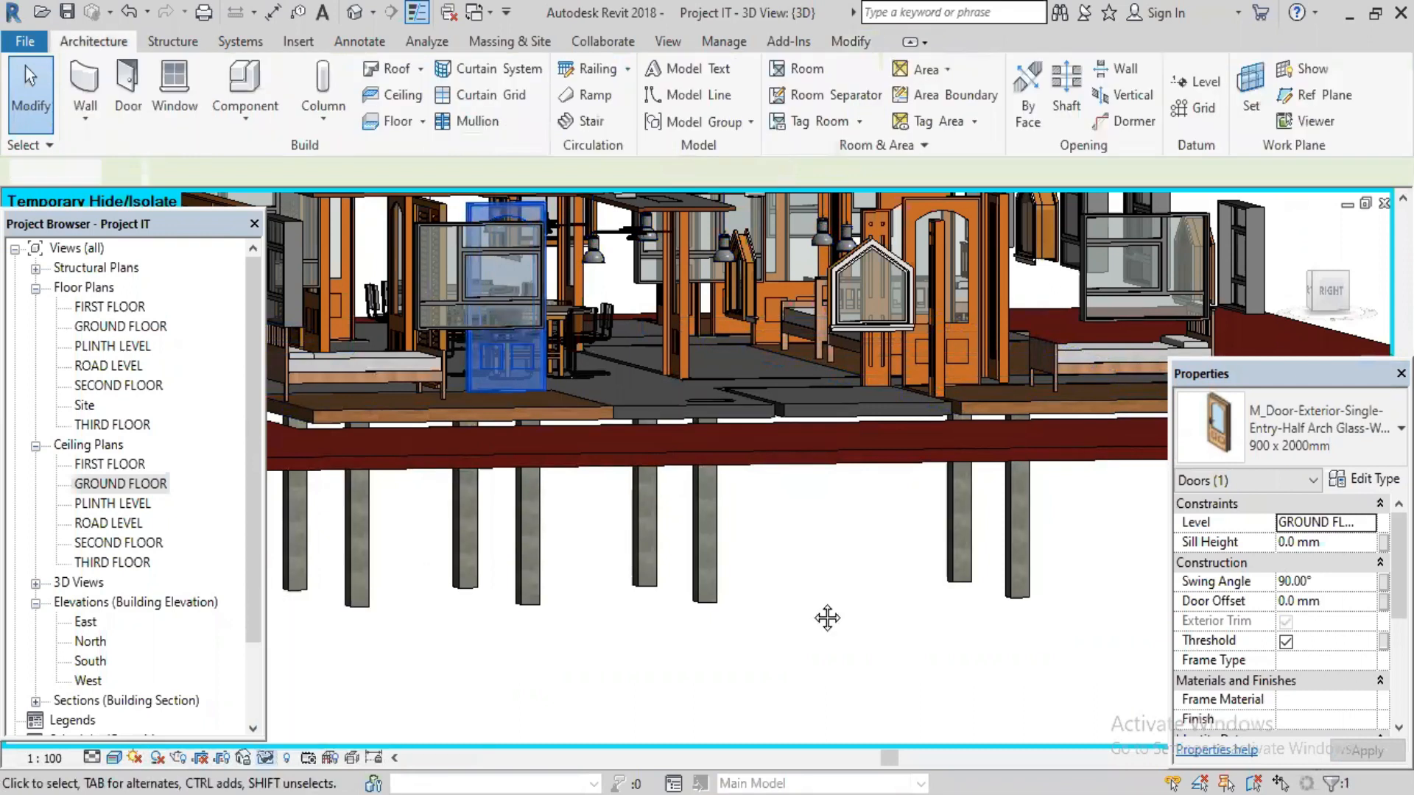
middle_click_drag(812, 600, 816, 659)
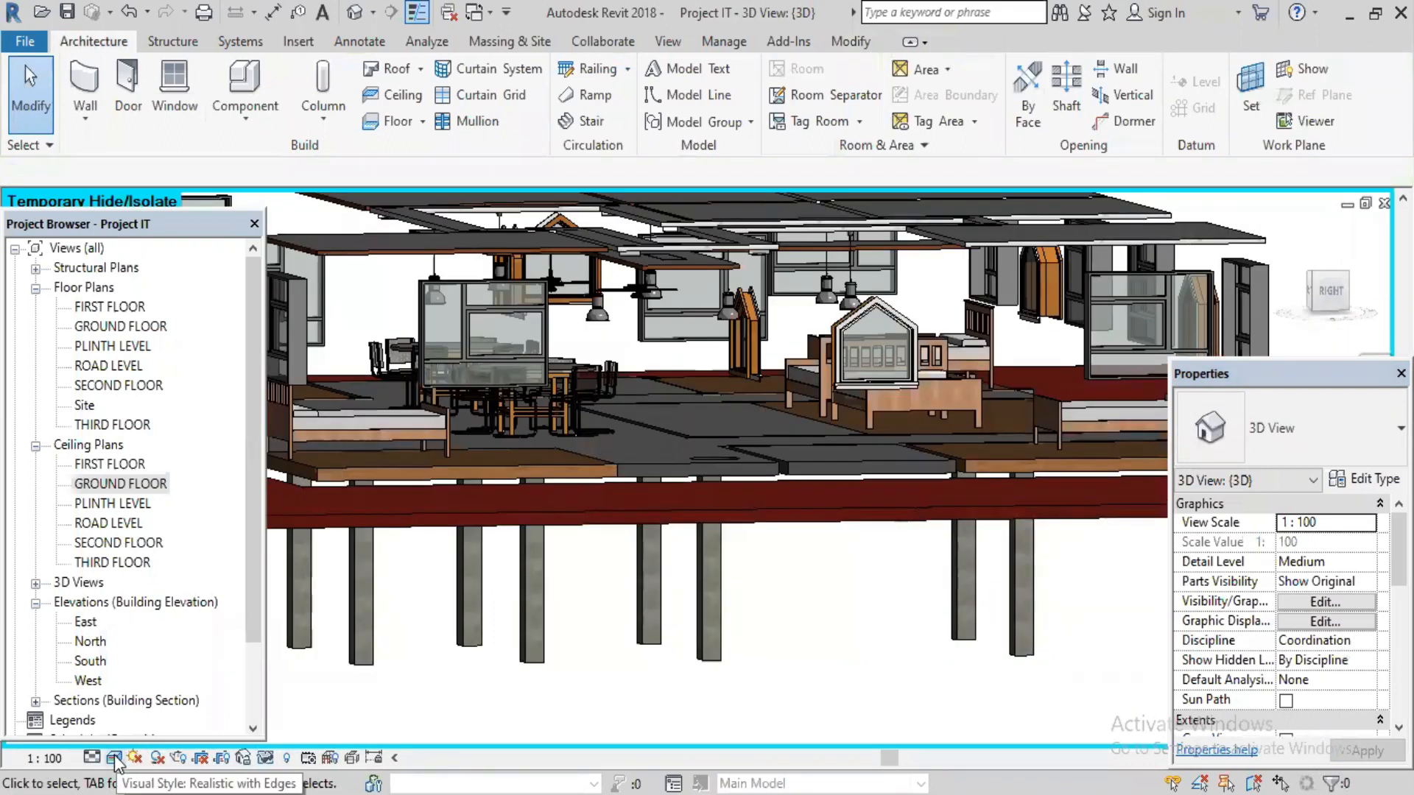
- Set the 3D view's visual style to Realistic and apply the Interior: Artificial only lighting scheme in its graphic display options
left_click(114, 759)
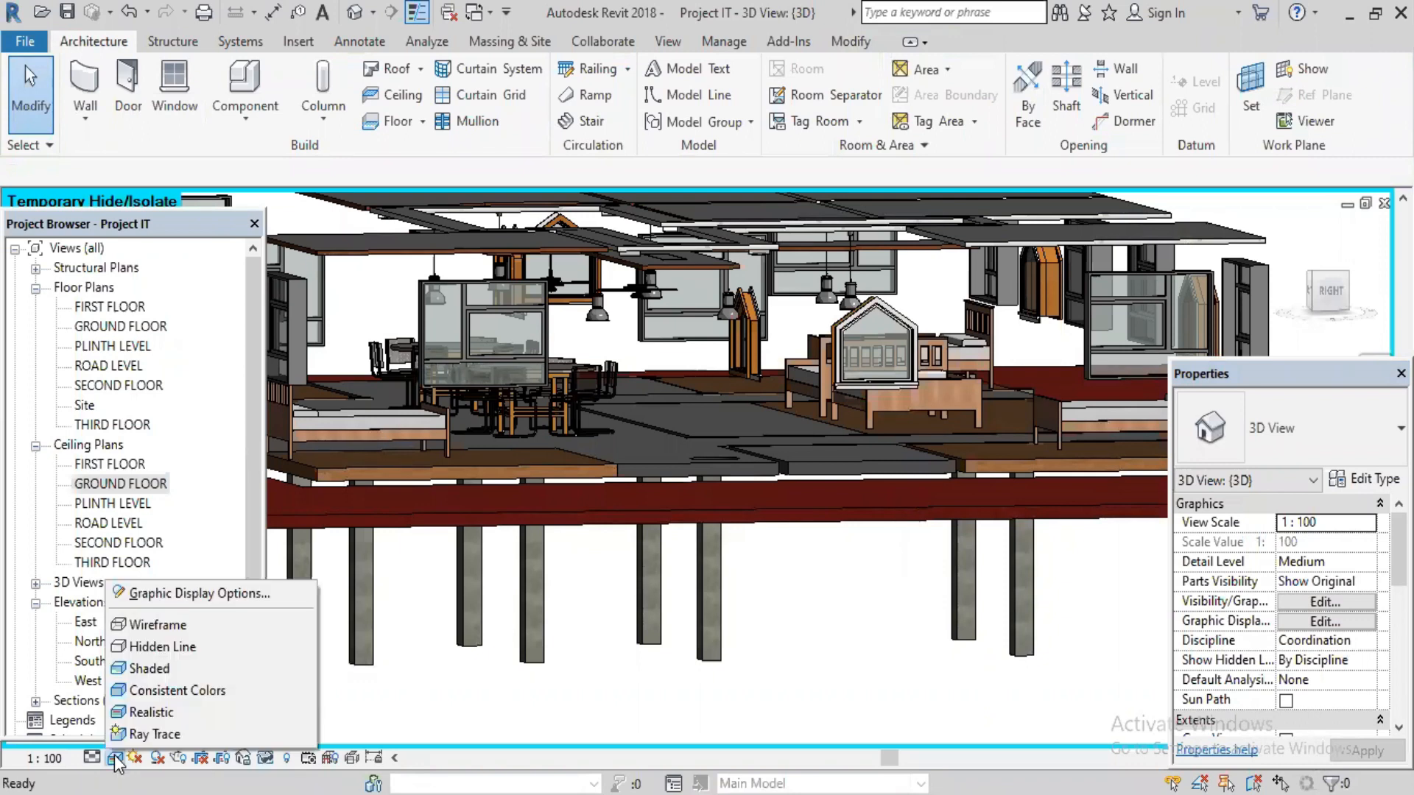
left_click(156, 718)
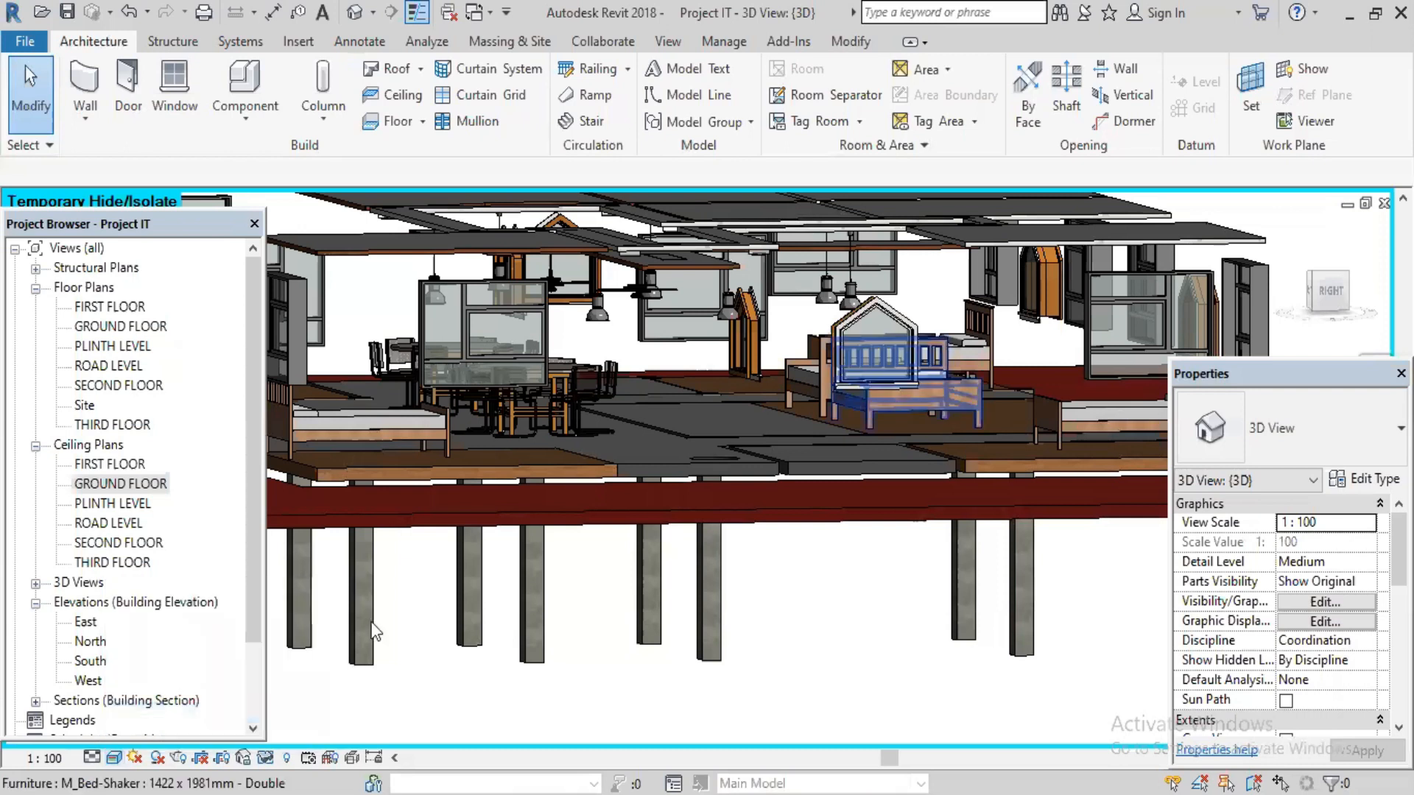
left_click(111, 760)
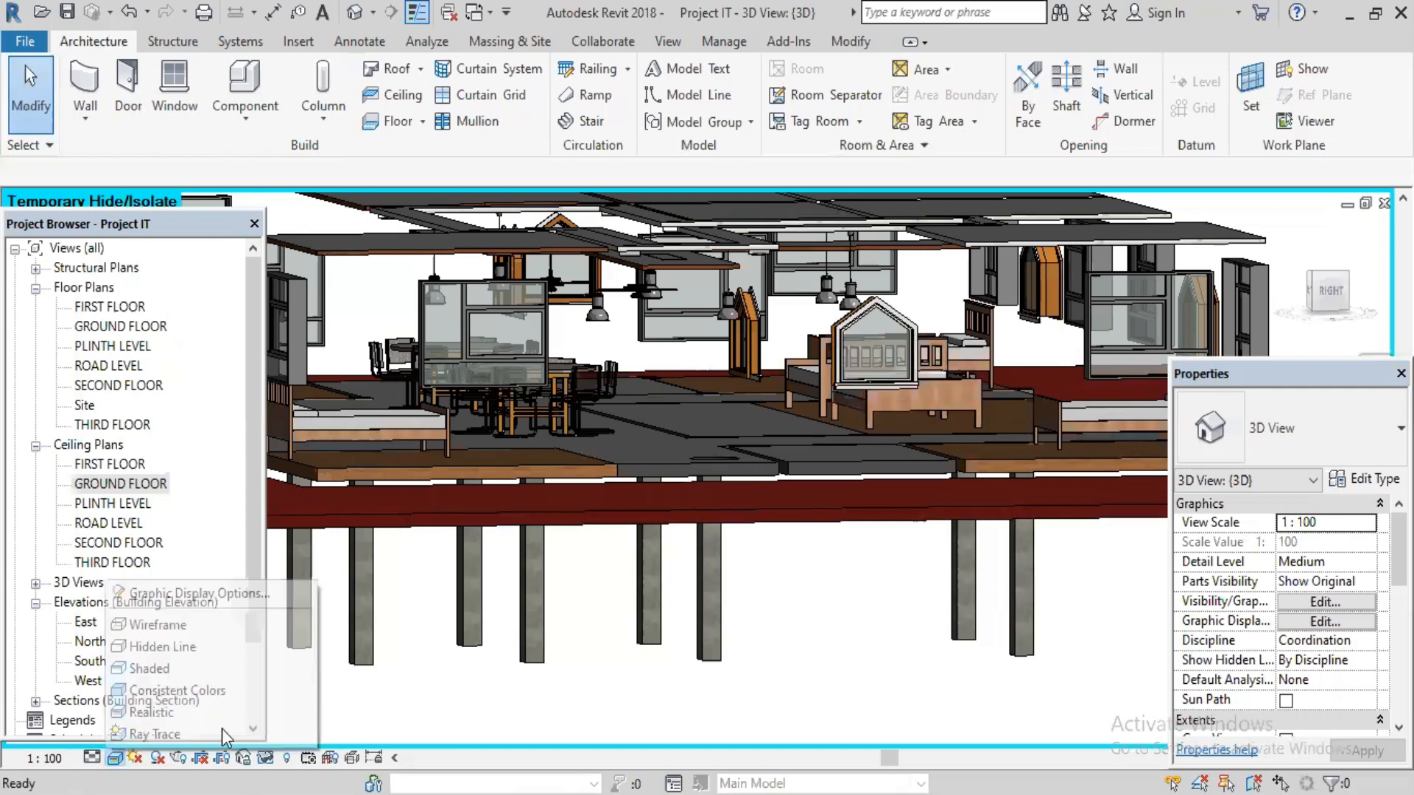
left_click(249, 593)
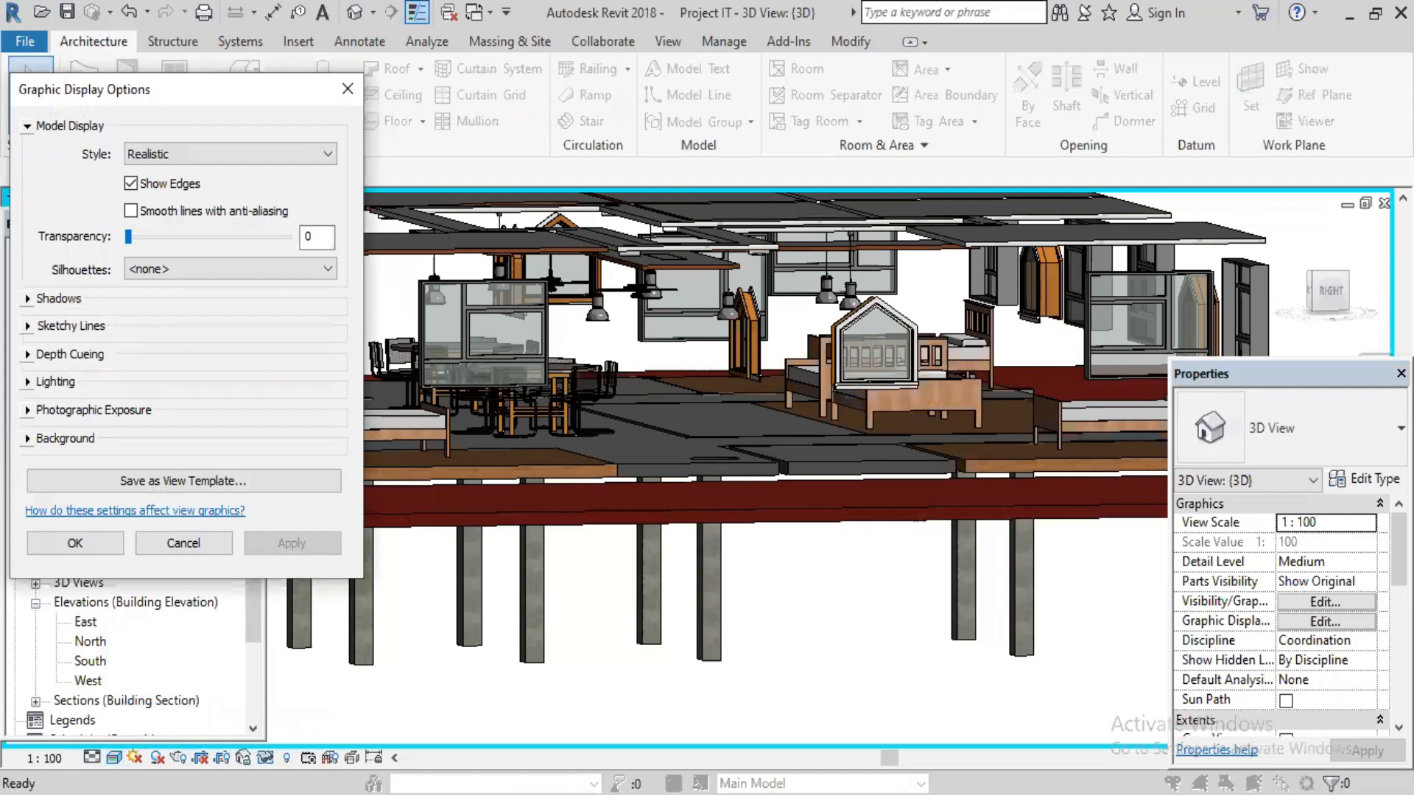
left_click(26, 382)
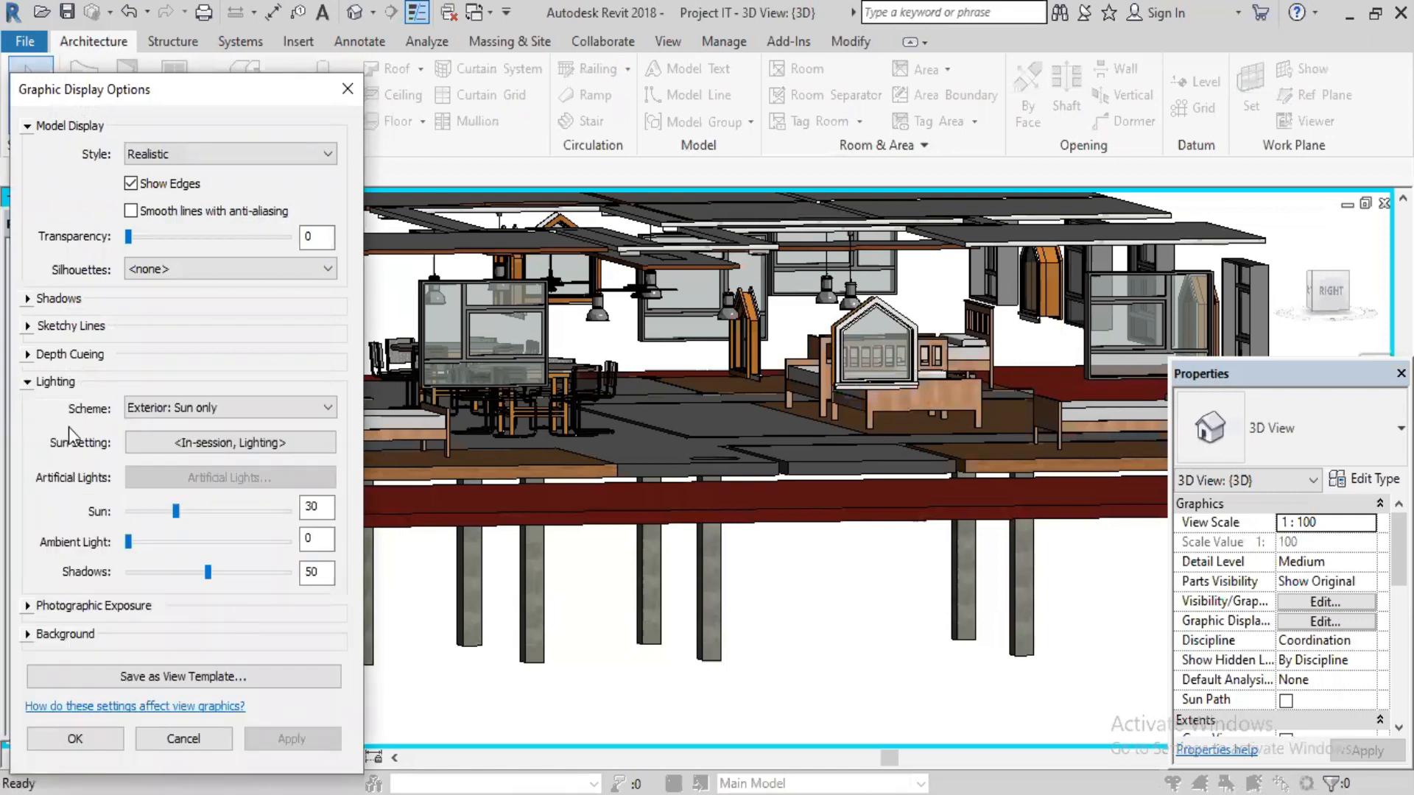
left_click(286, 407)
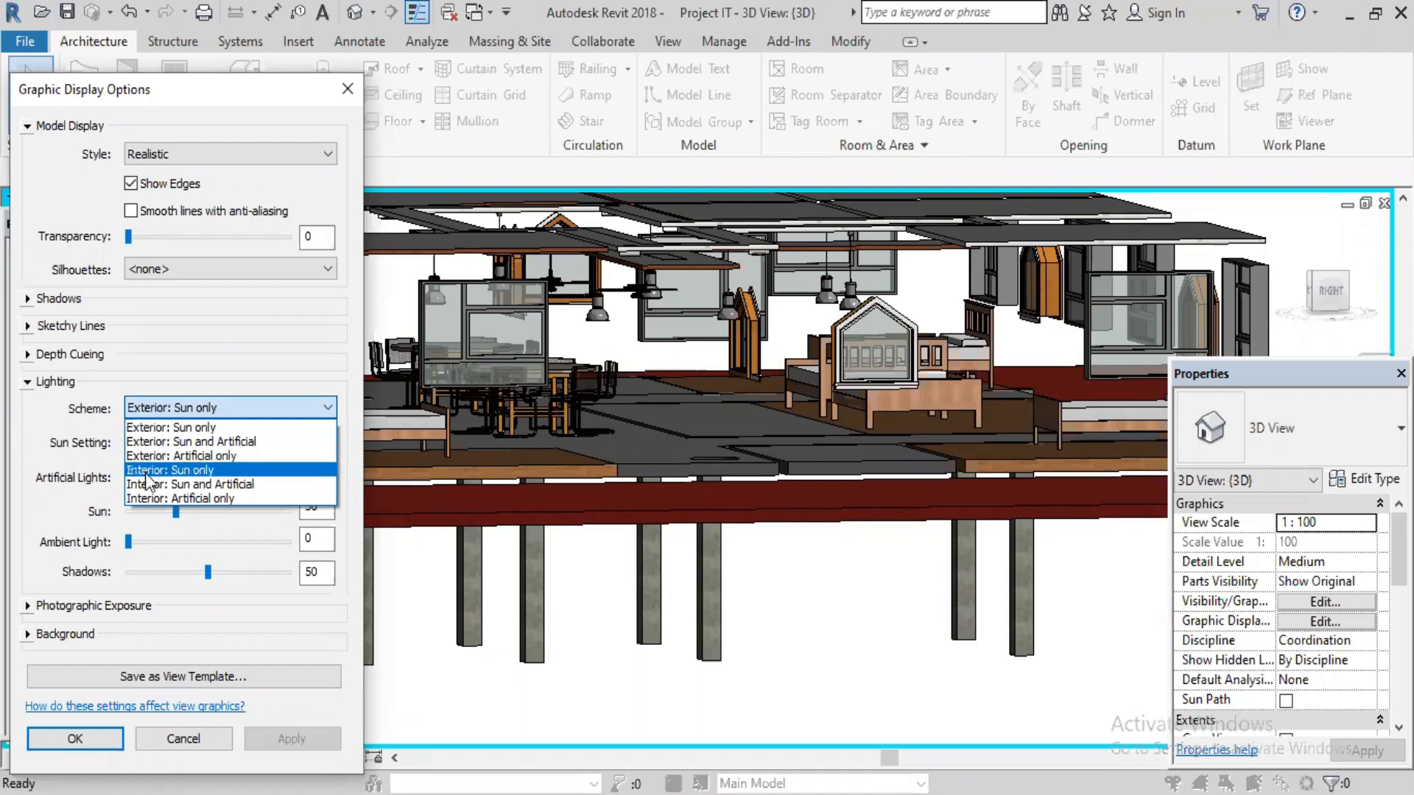
left_click(214, 498)
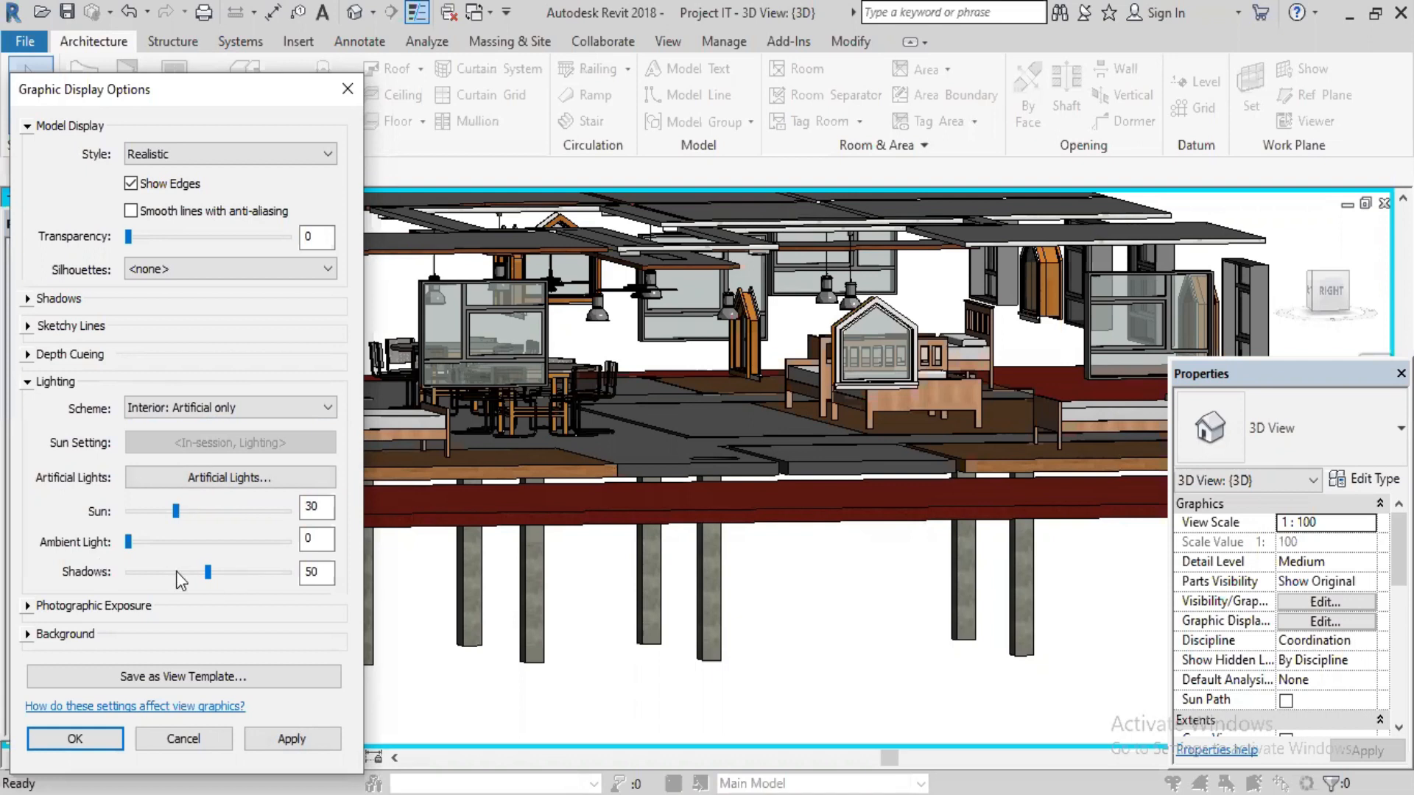
left_click(292, 739)
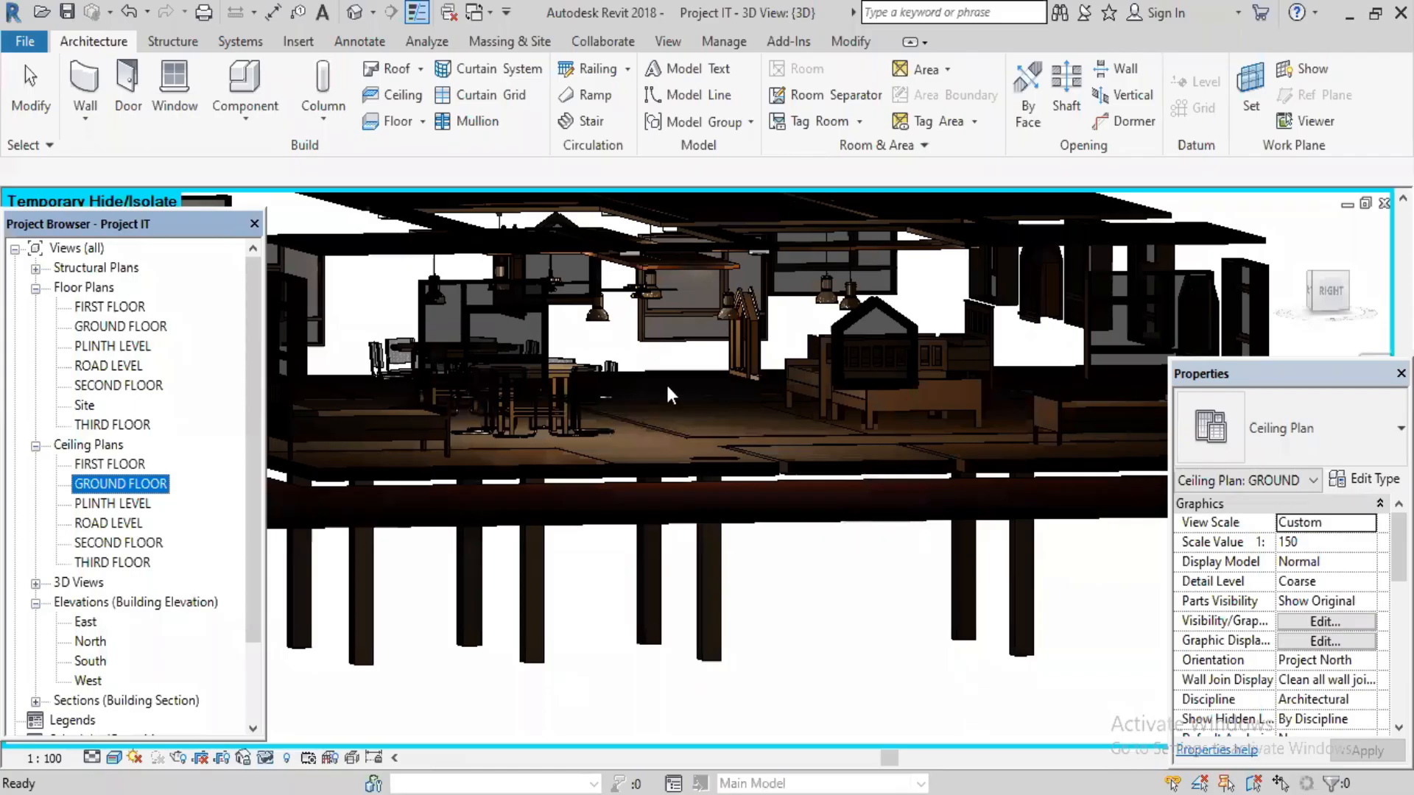
- Examine the artificially lit ground-floor rooms and ceiling fixtures in the 3D view from above and from below
left_click(719, 392)
left_click(820, 563)
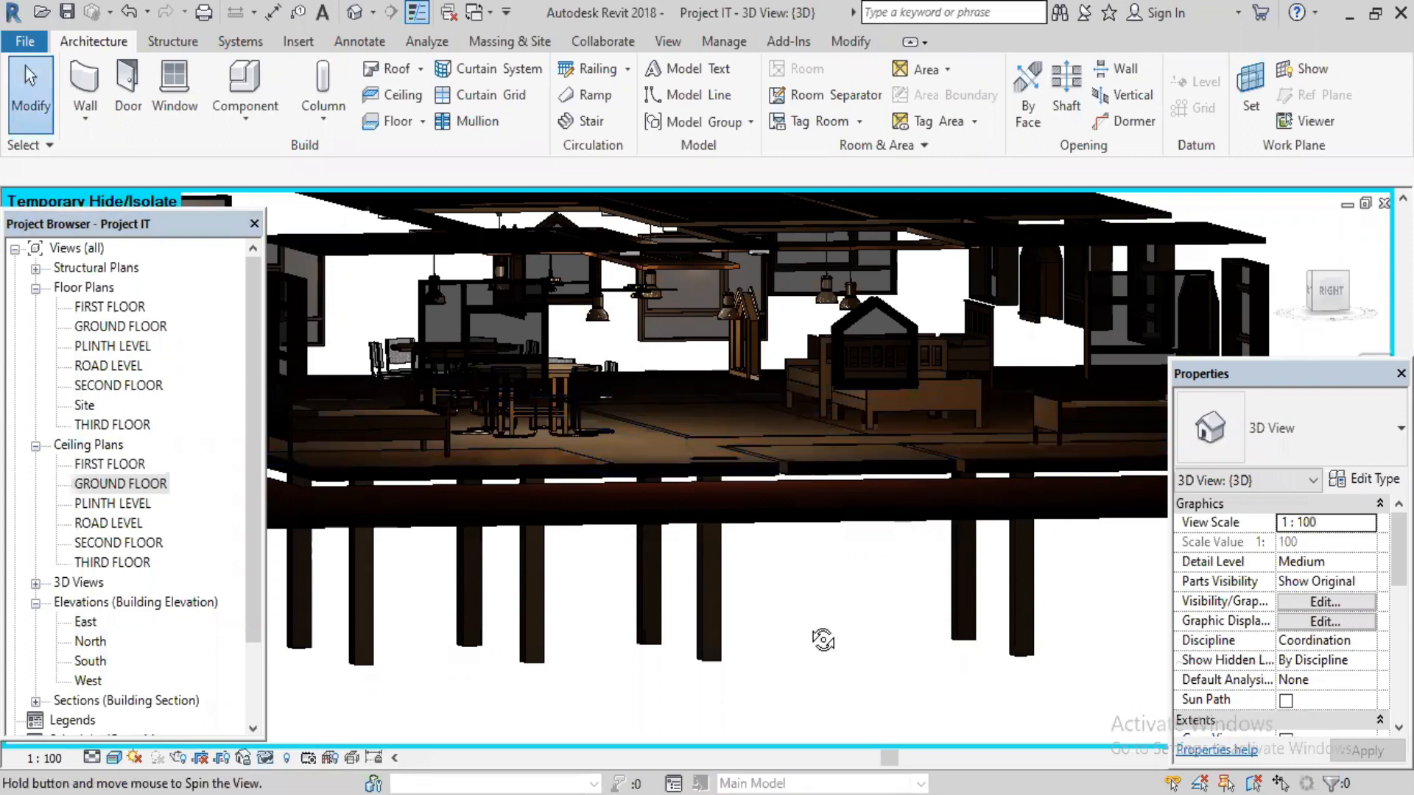
left_click_drag(825, 637, 830, 626)
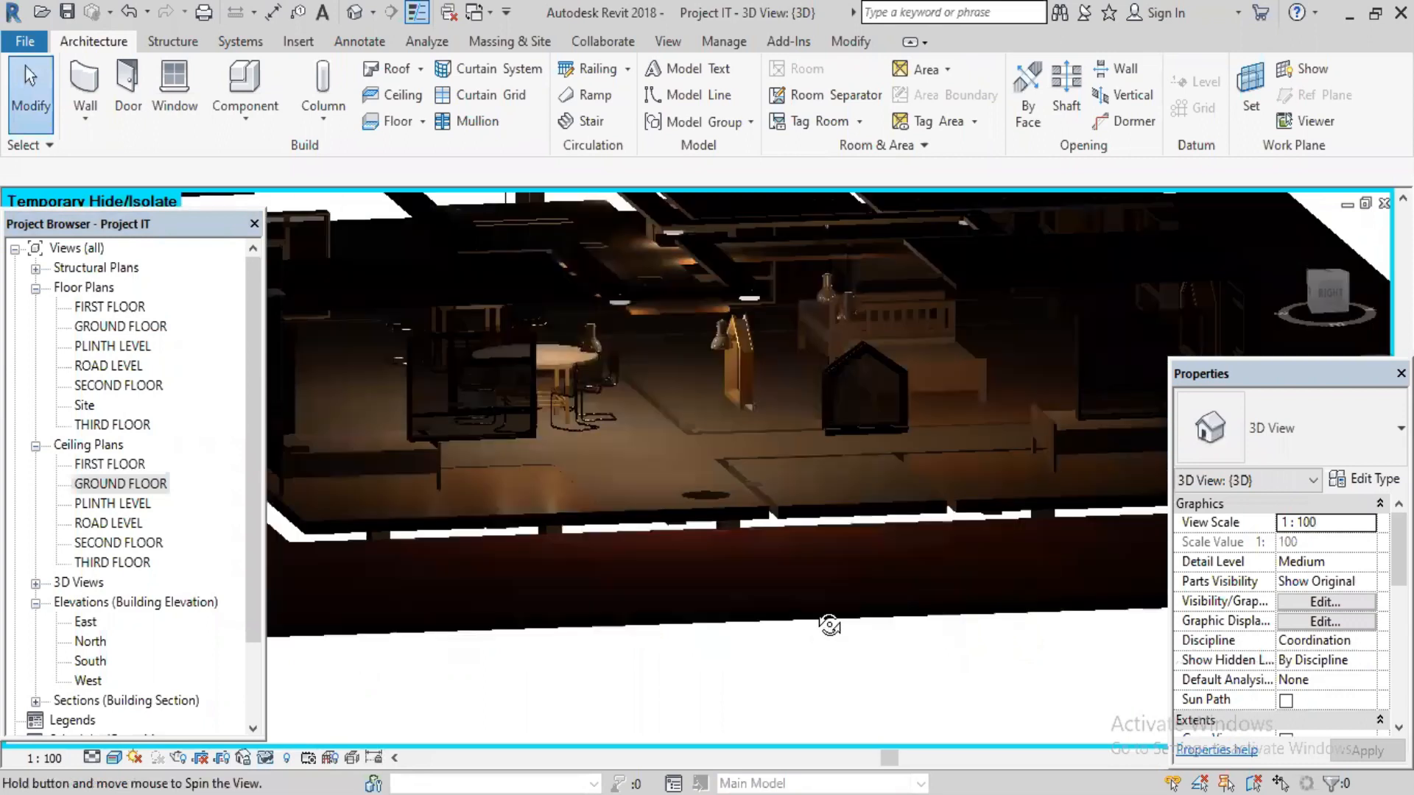
middle_click_drag(829, 626, 830, 625, "shift")
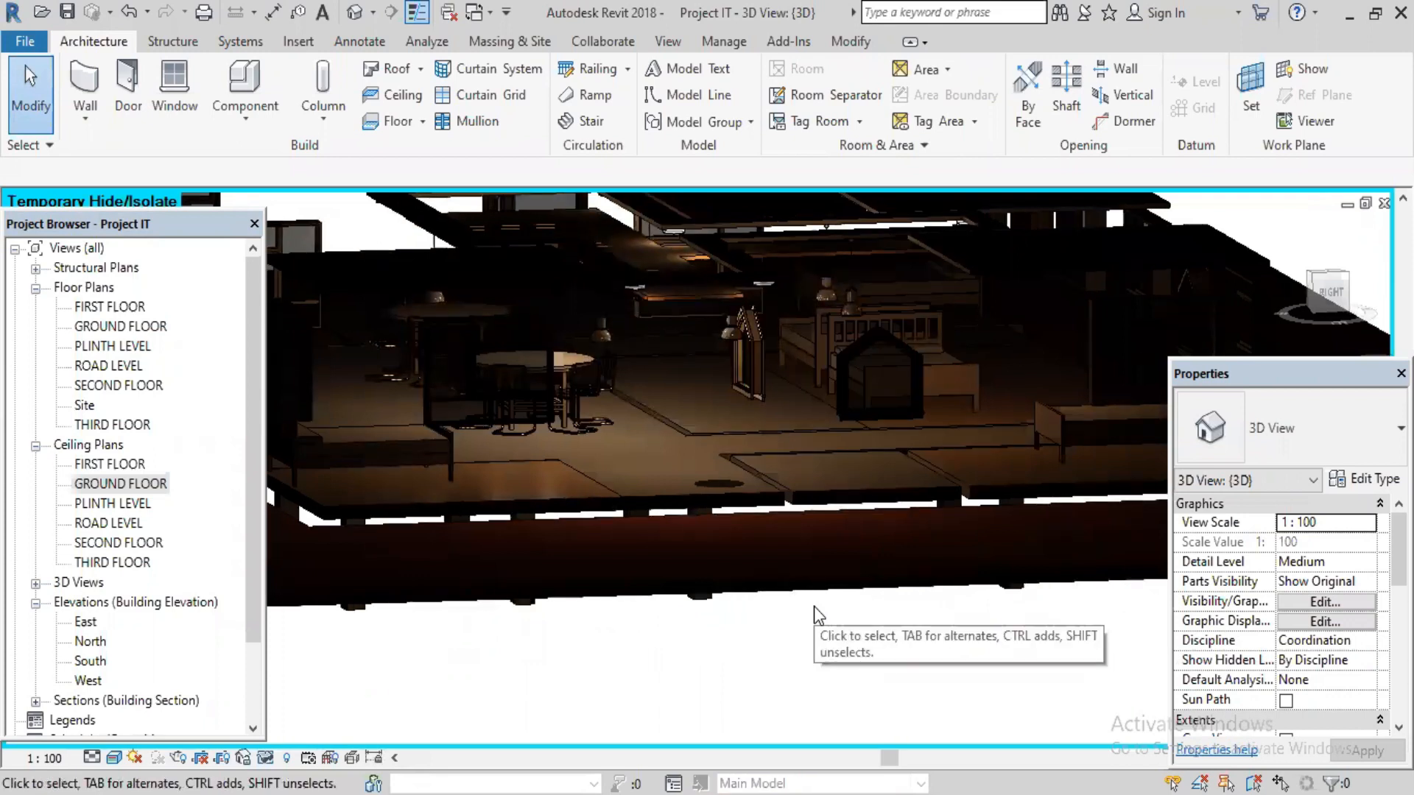
mouse_move(888, 634)
middle_mouse_down("shift")
mouse_move(899, 643)
mouse_move(830, 642)
mouse_move(849, 640)
mouse_move(862, 610)
mouse_move(906, 634)
mouse_move(926, 481)
mouse_move(909, 463)
middle_mouse_up("shift")
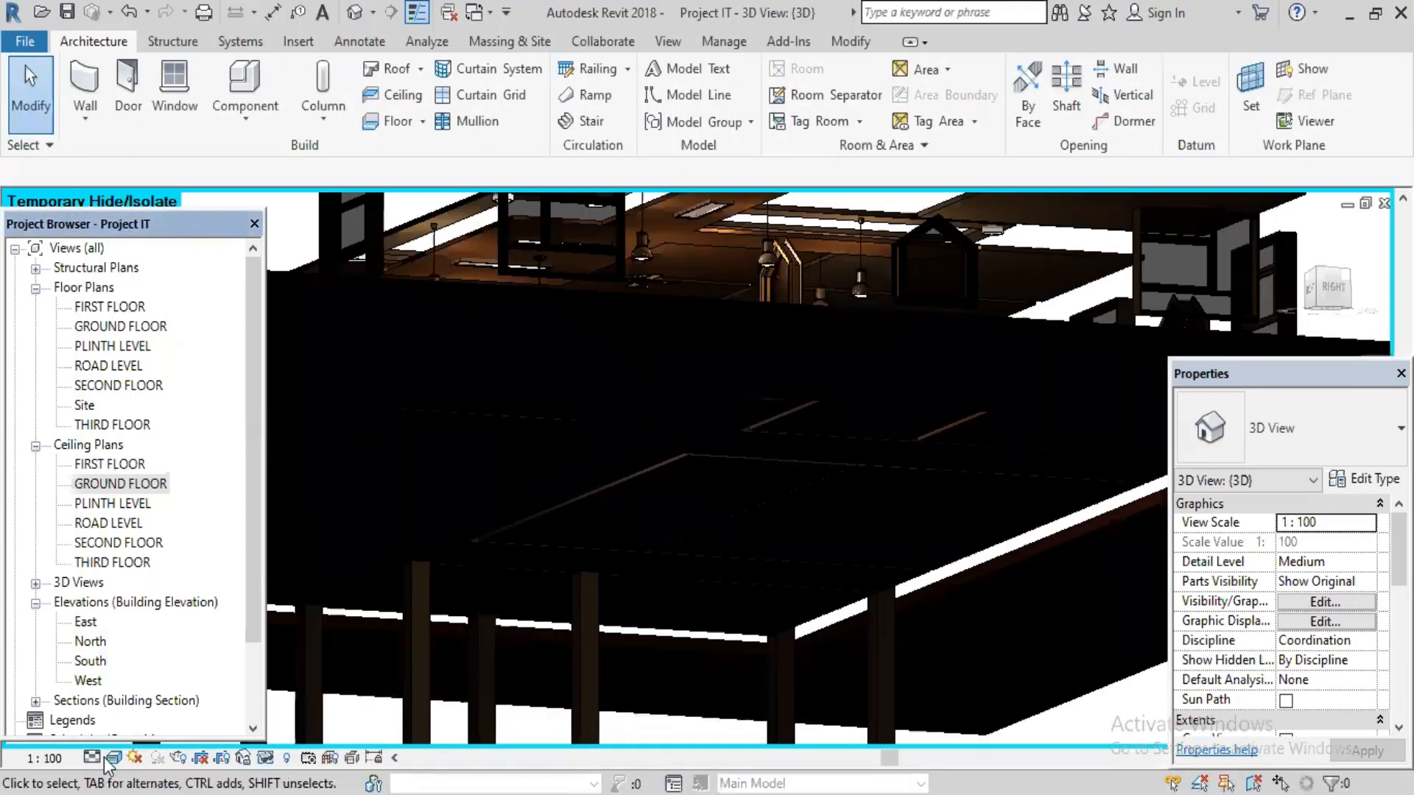
- Open the lighting settings in the 3D view's graphic display options
left_click(110, 757)
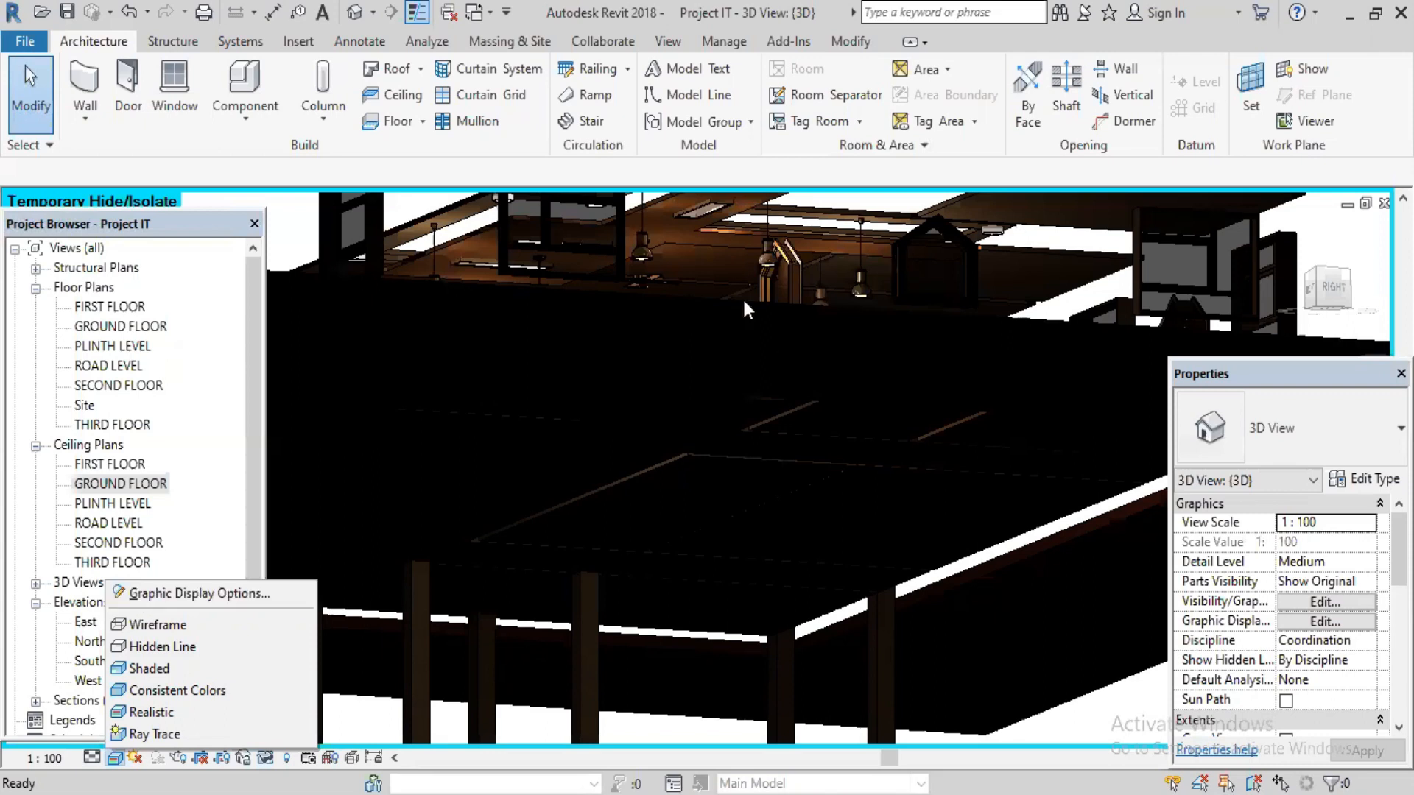
left_click(245, 593)
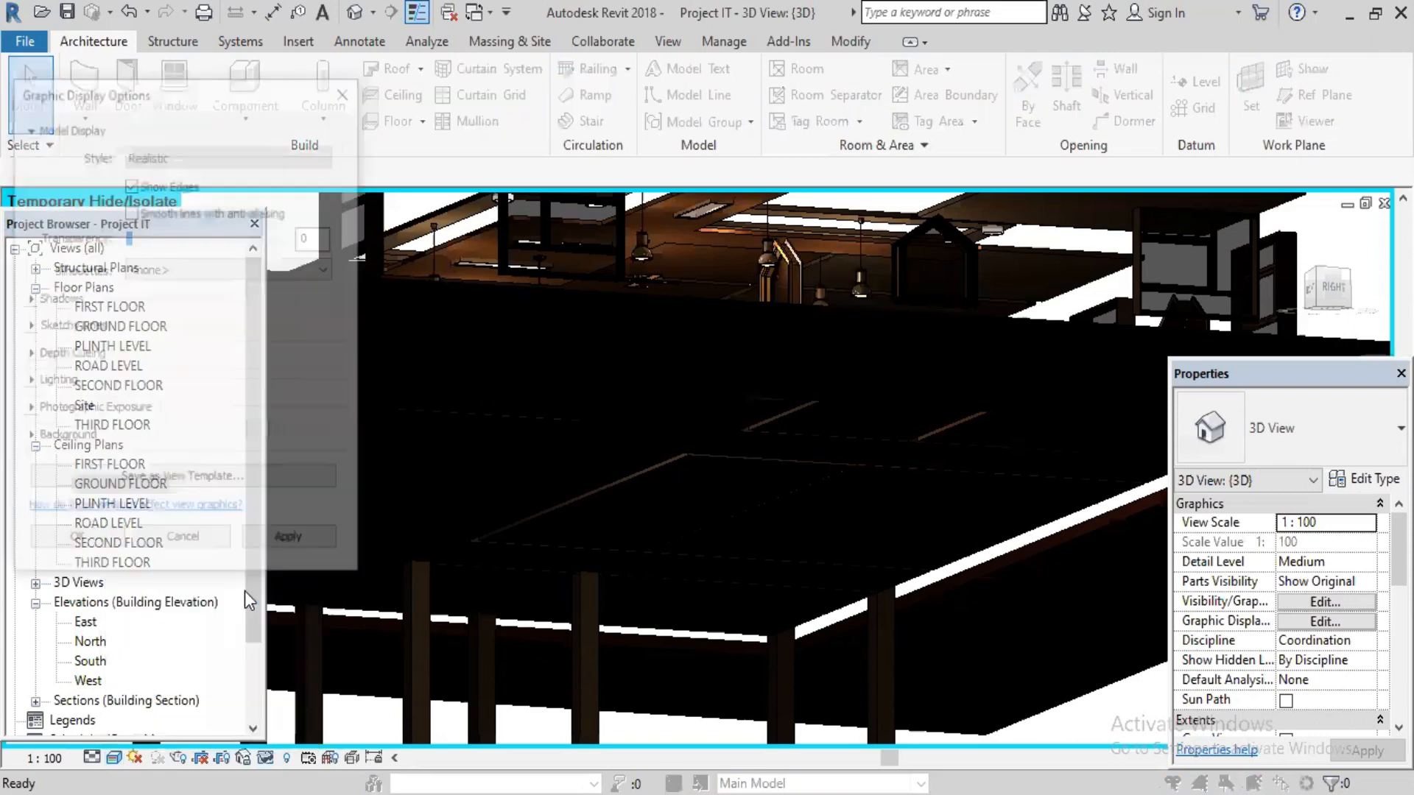
left_click(27, 382)
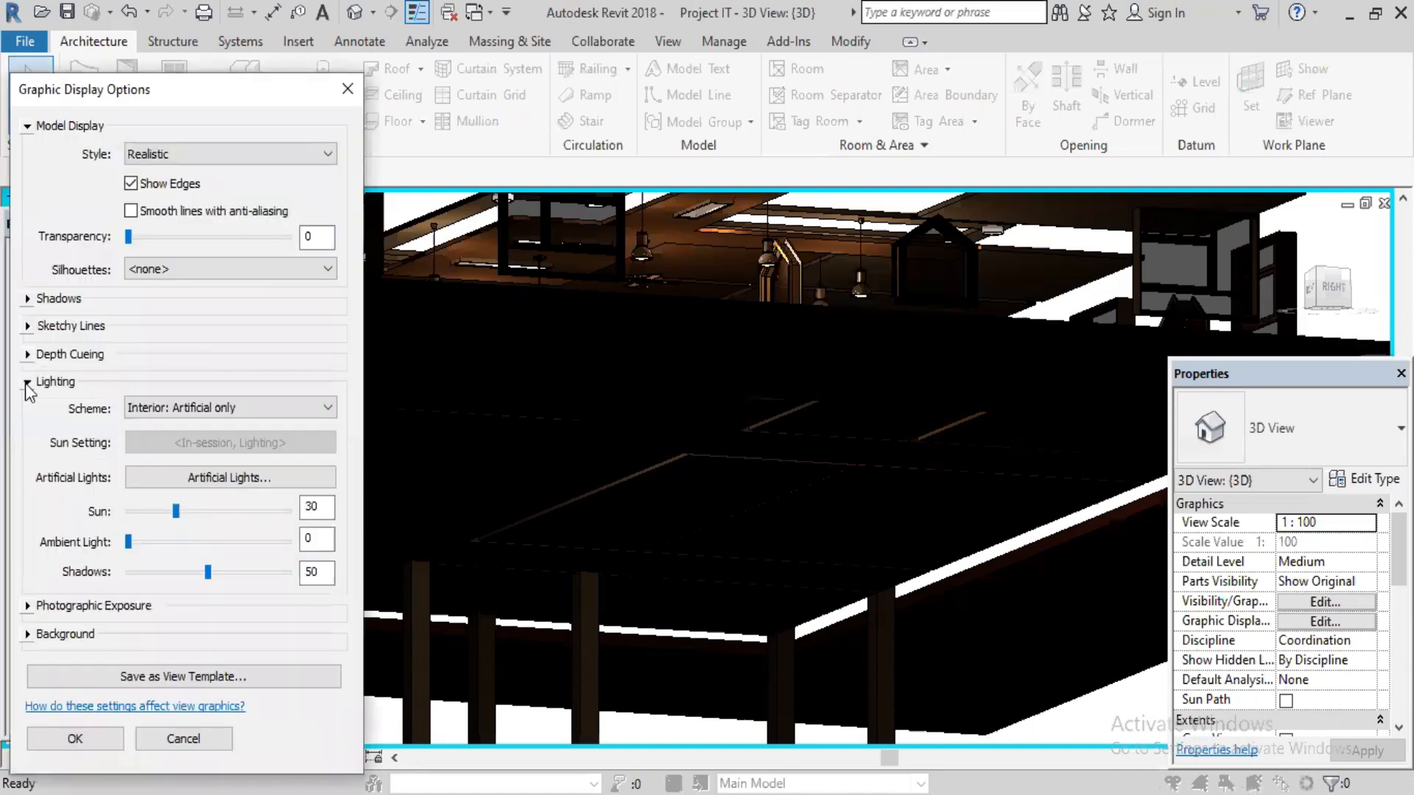